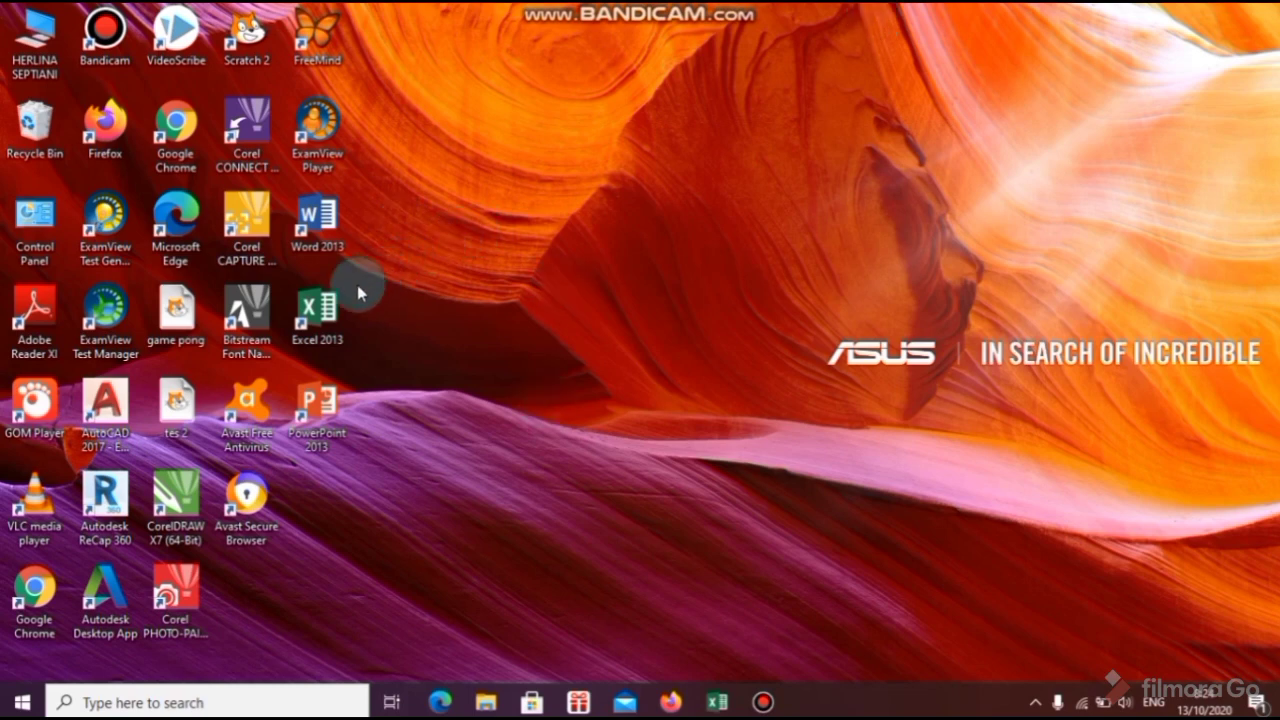
- Open Excel 2013, maximize its window and create a blank workbook
double_click(326, 312)
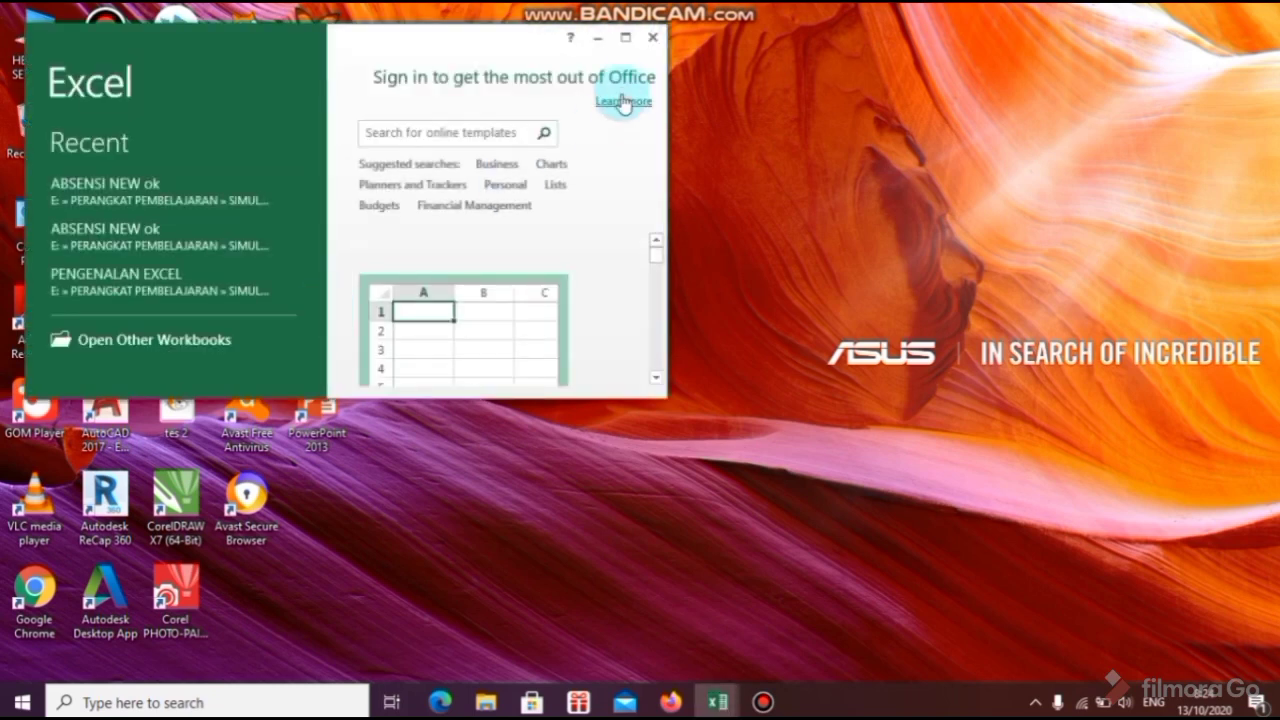
left_click(625, 38)
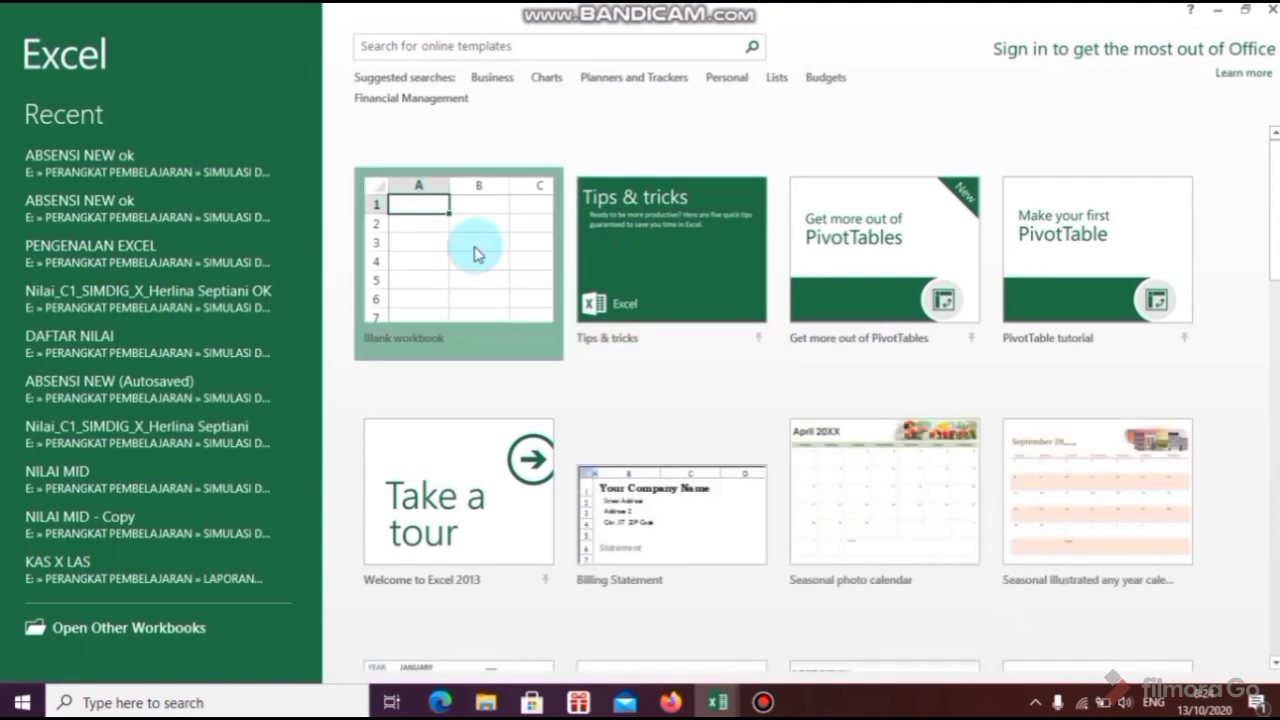
left_click(475, 254)
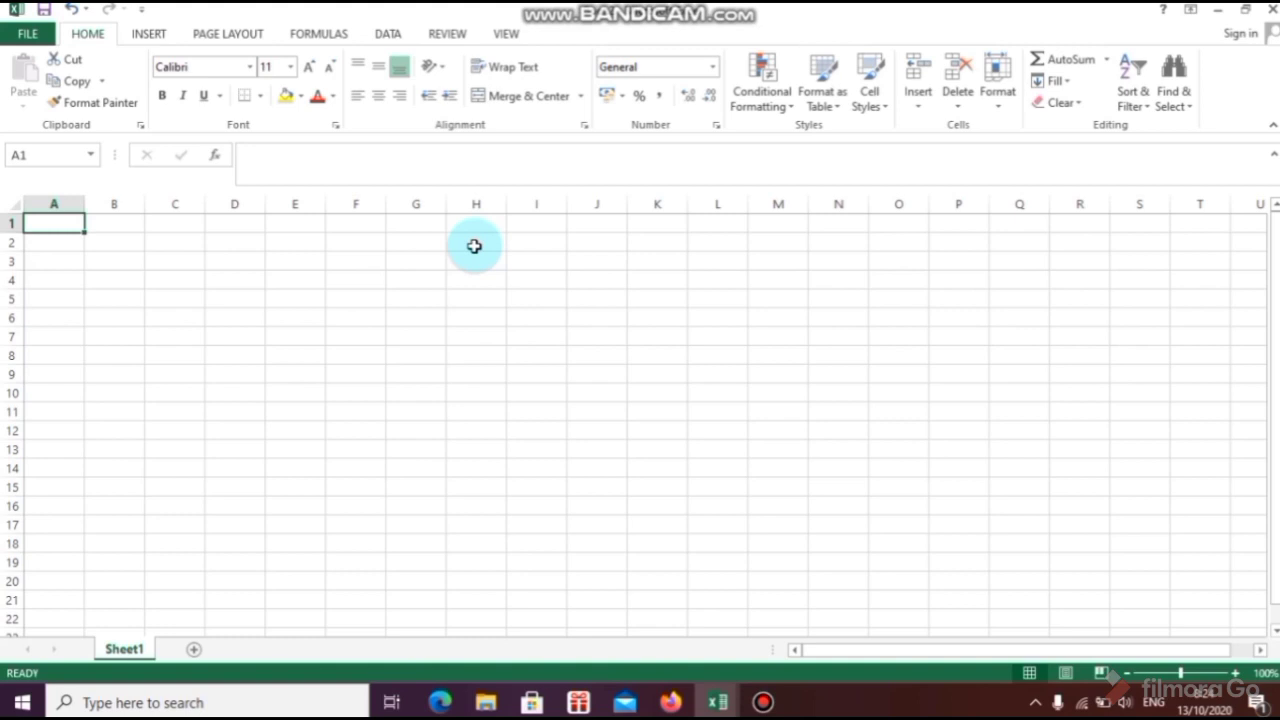
- Enter the title FUNGSI MATEMATIKA PADA MICROSOFT EXCEL in cell A1
type("f")
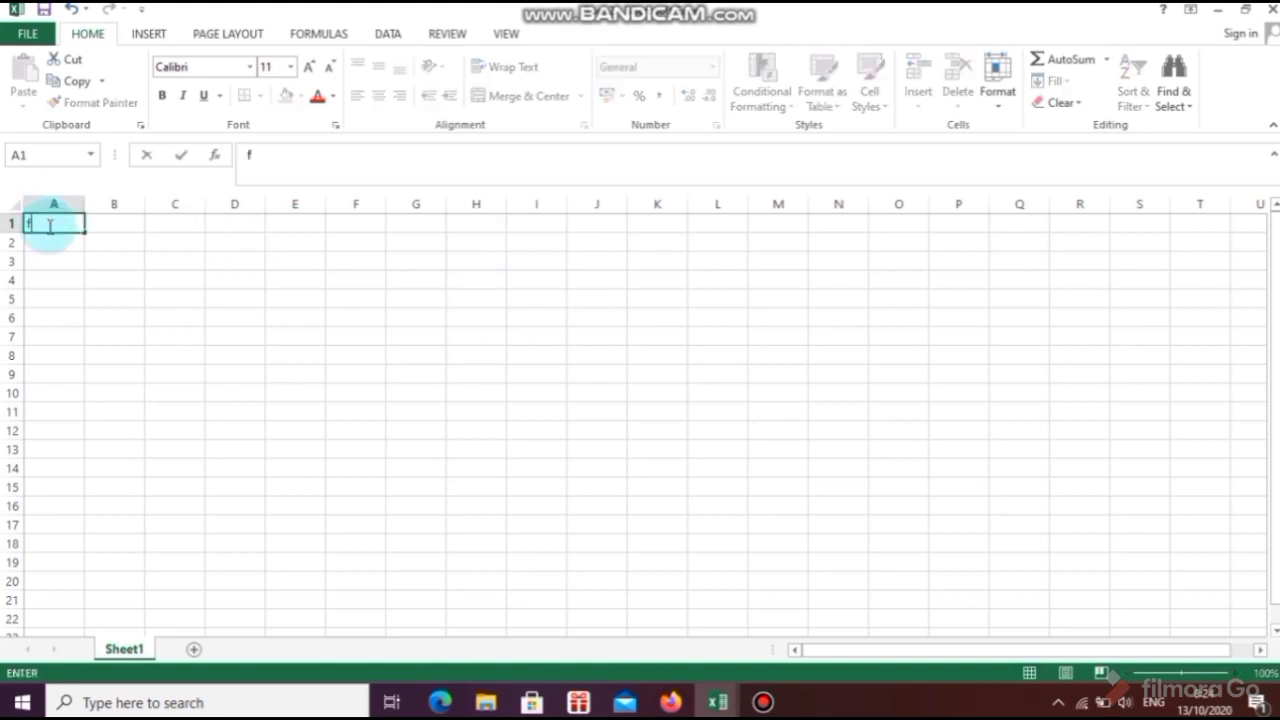
key("BackSpace")
type("FUNGSI MATEM")
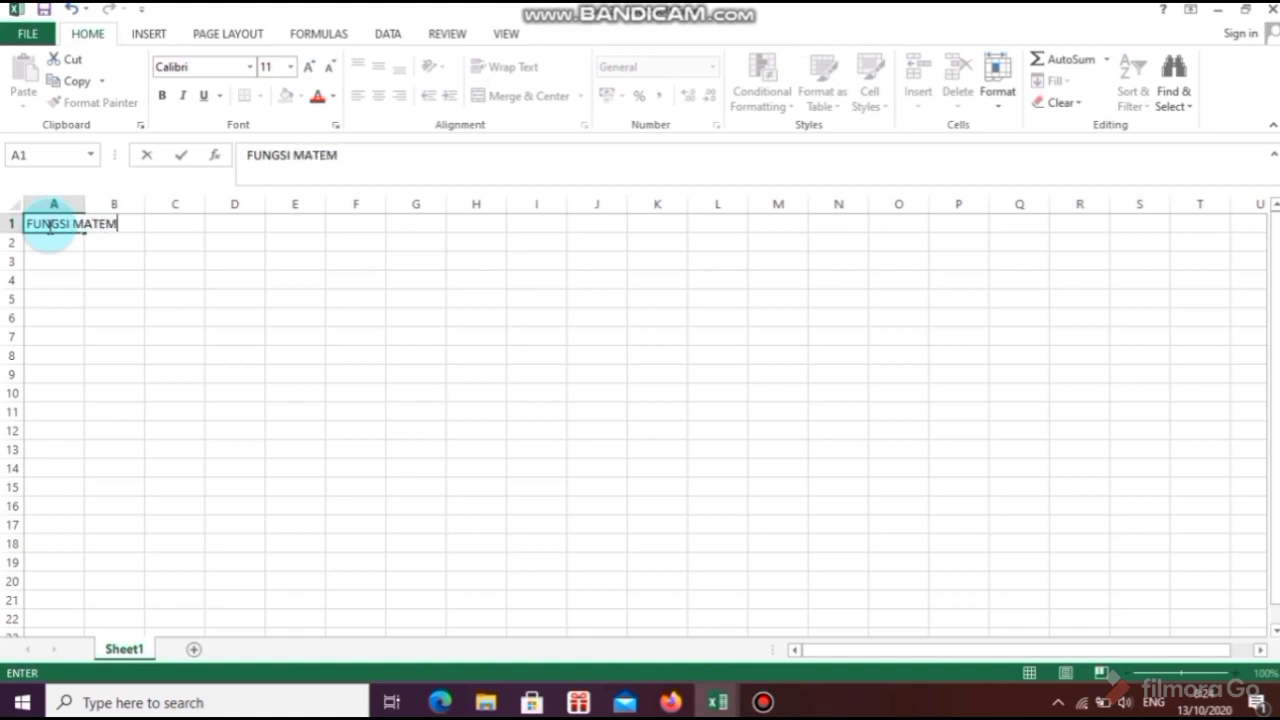
type("ATIKA PADA")
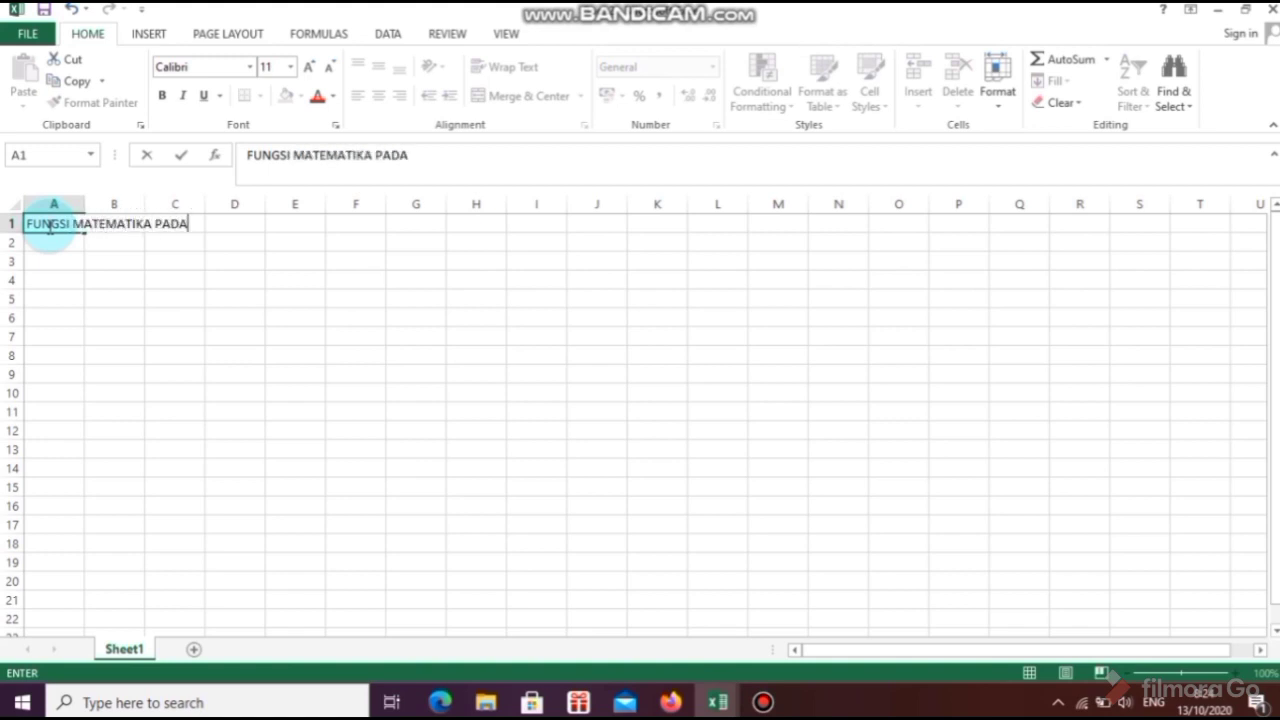
type(" MICROSOFT EX")
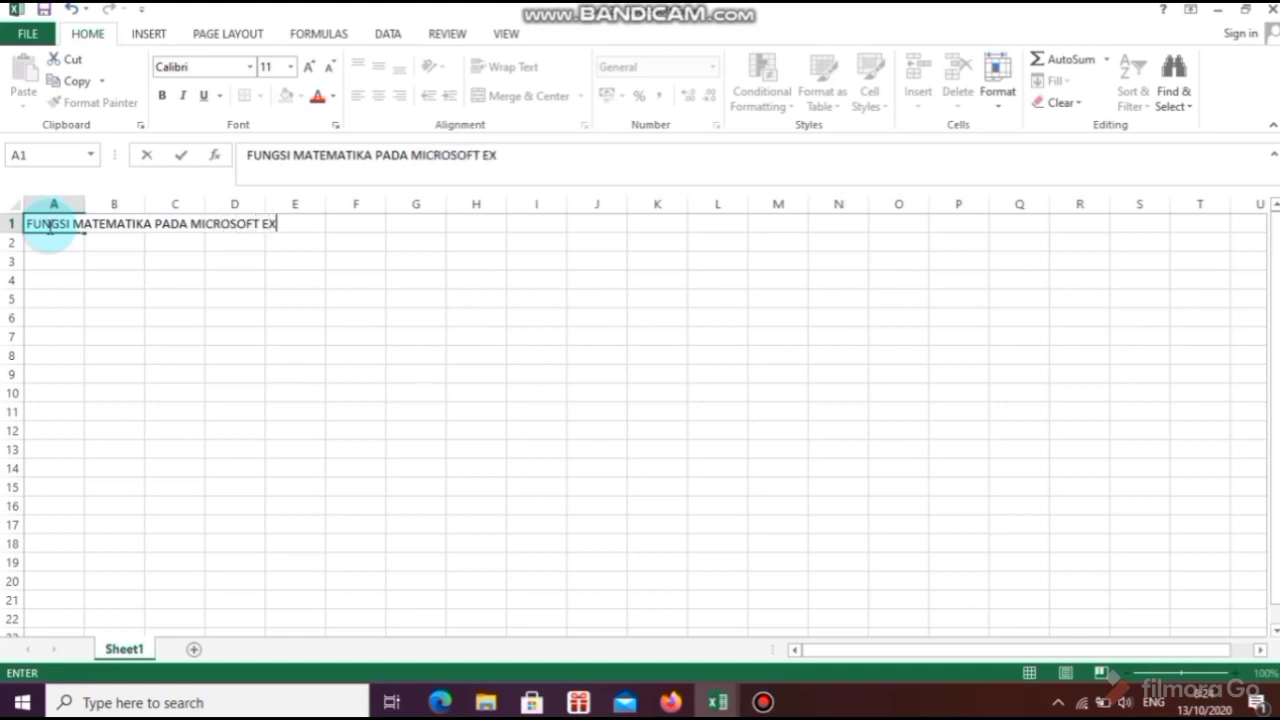
type("CEL")
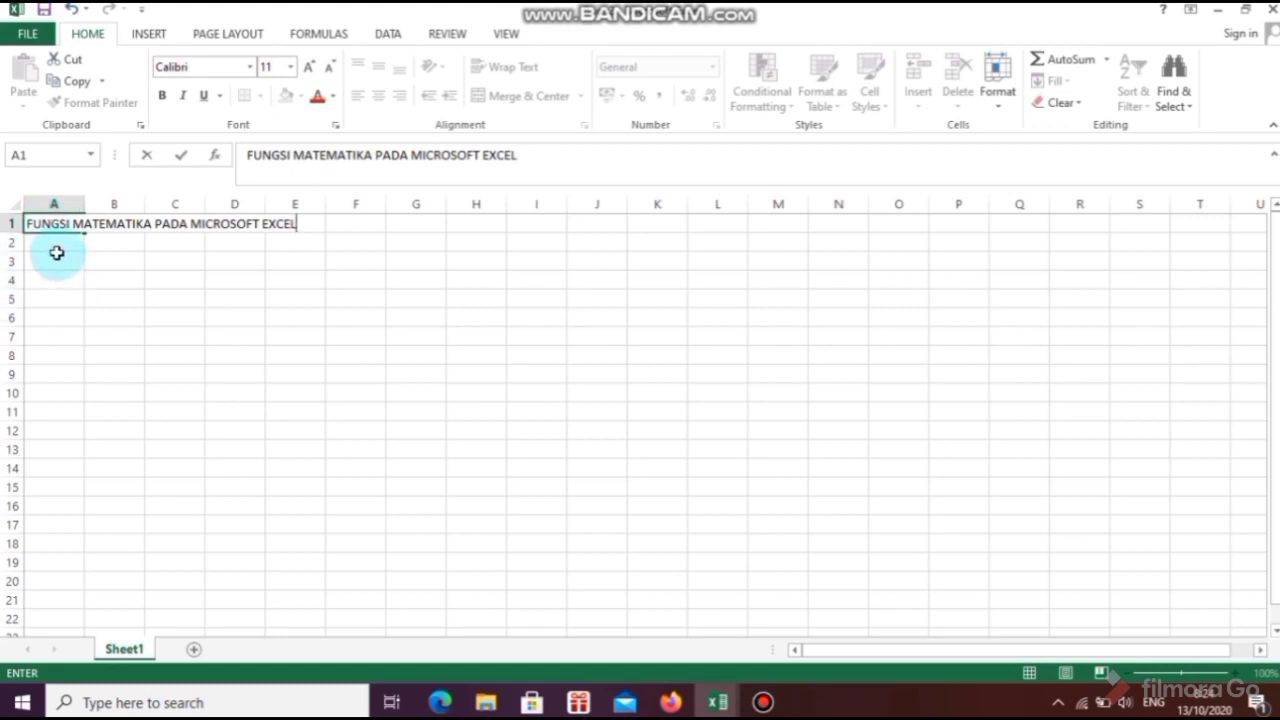
key("ctrl+Return")
- Enter the column headings OPERASI HITUNG in cell A3 and HASIL in cell B3
left_click(57, 257)
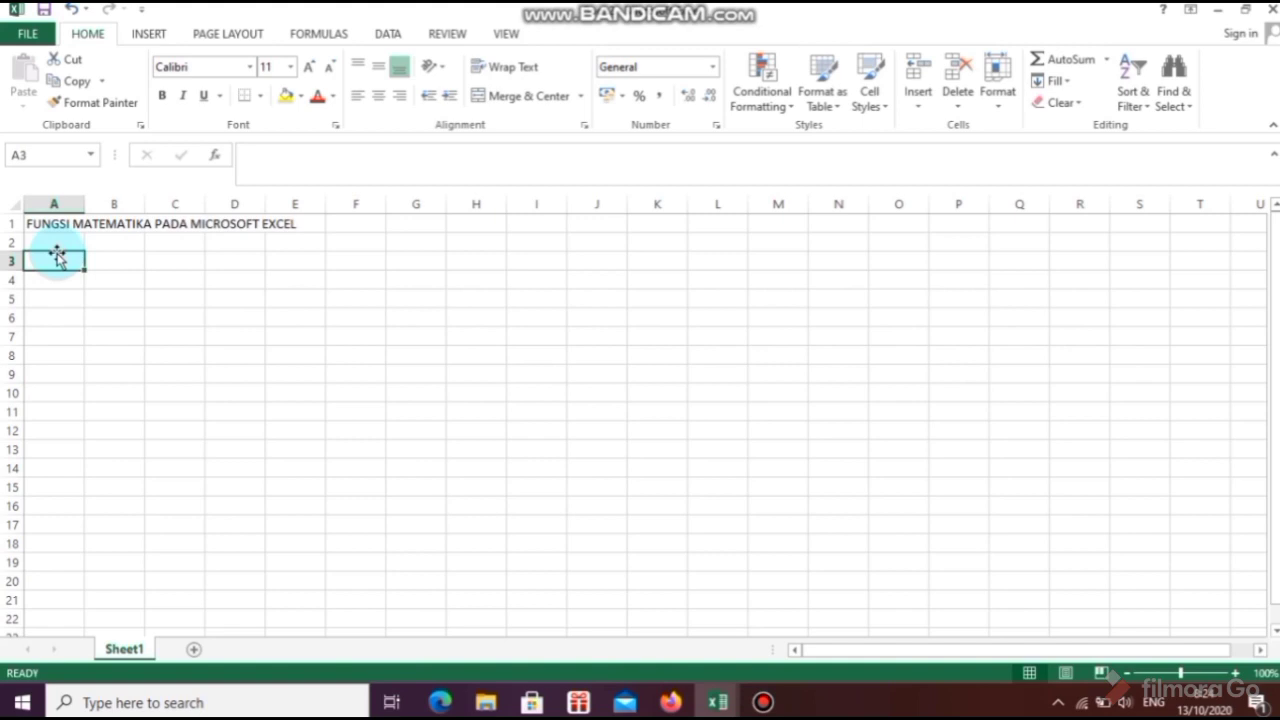
left_click(108, 260)
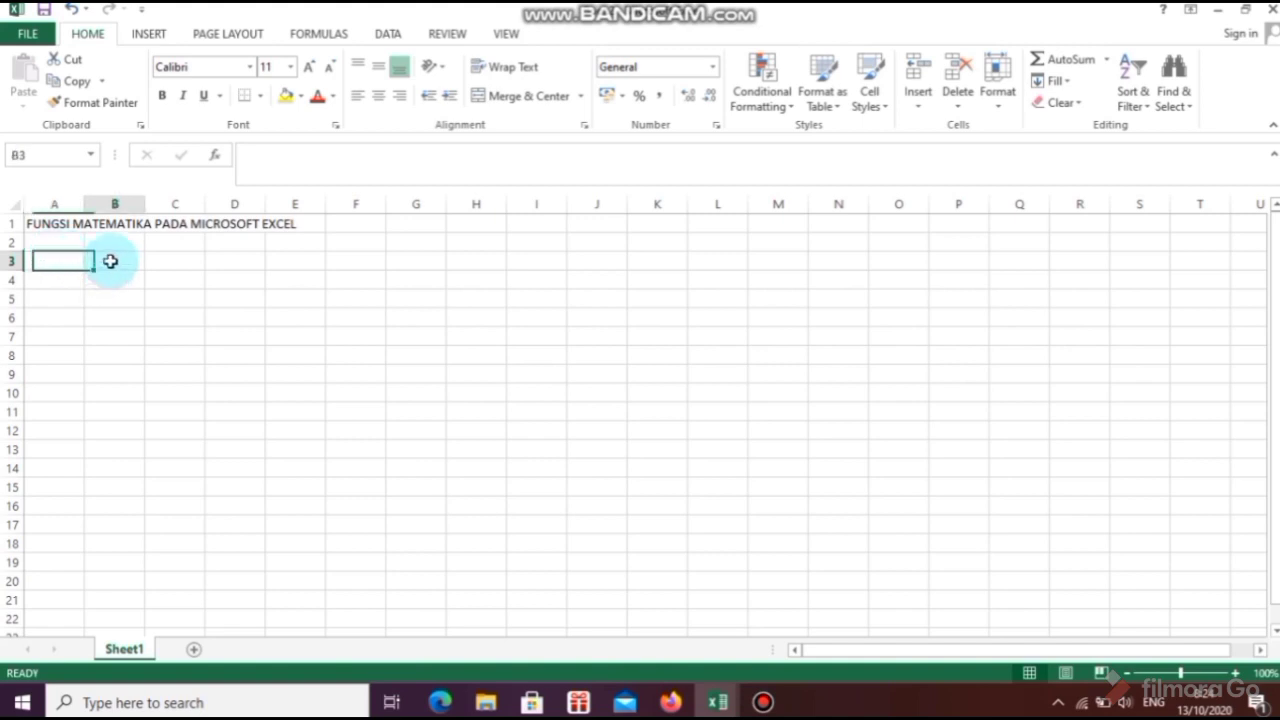
left_click(76, 261)
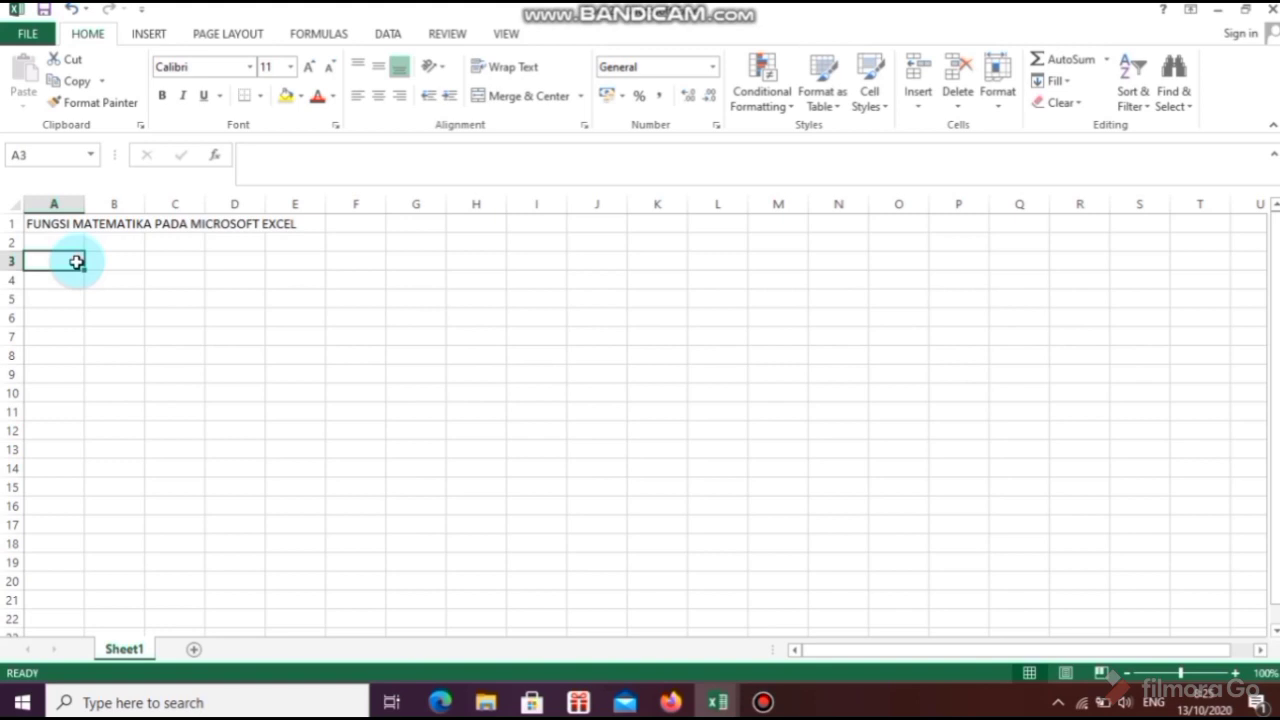
left_click(109, 258)
left_click(64, 266)
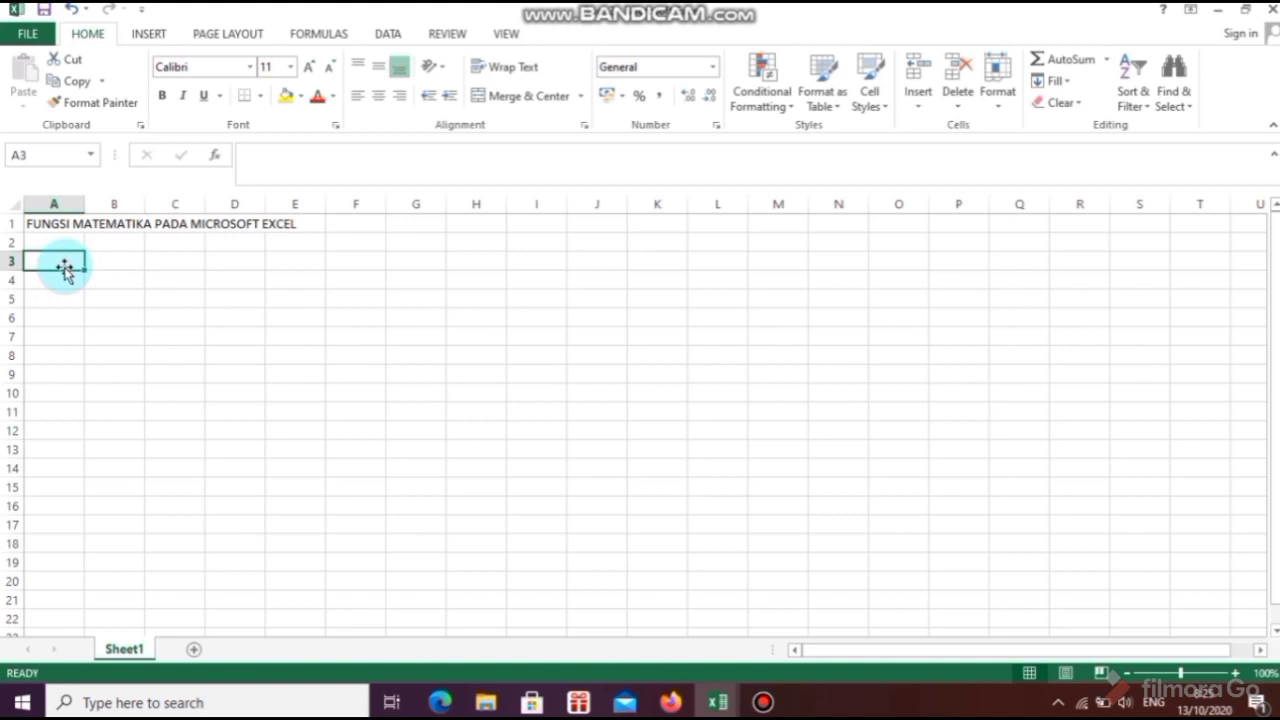
type("OPERASI HI")
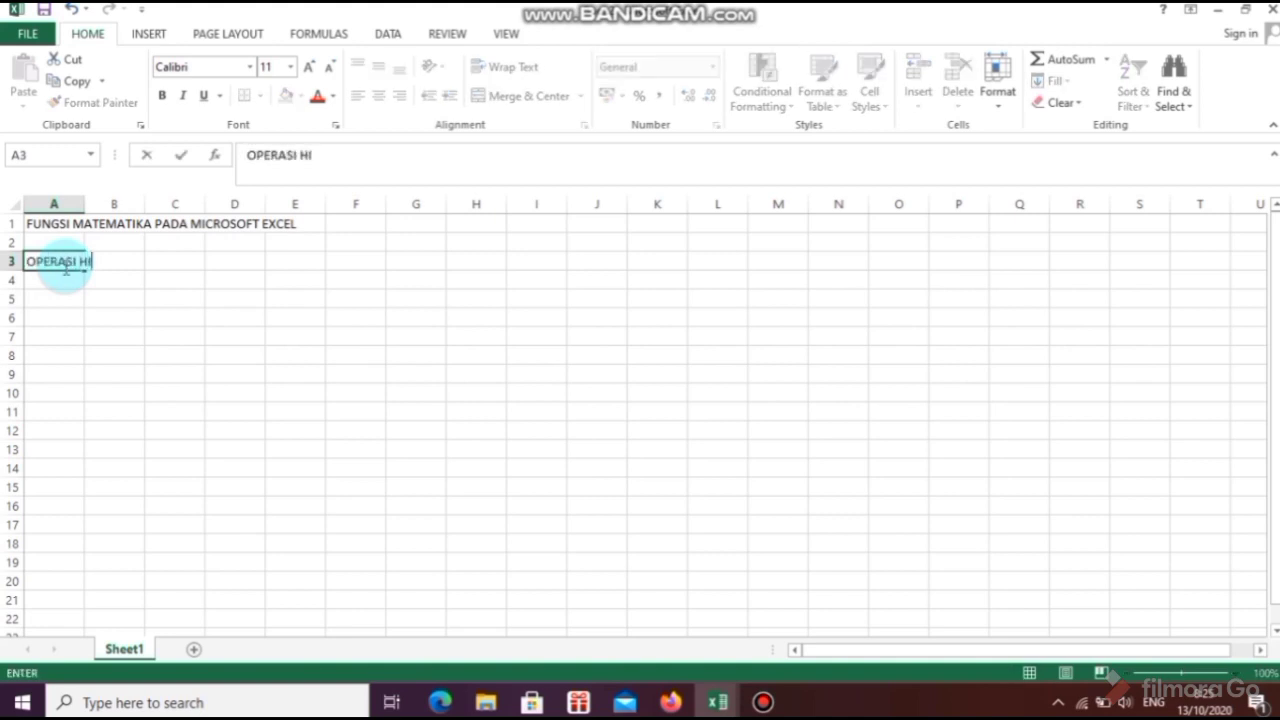
type("TUNG")
left_click(165, 294)
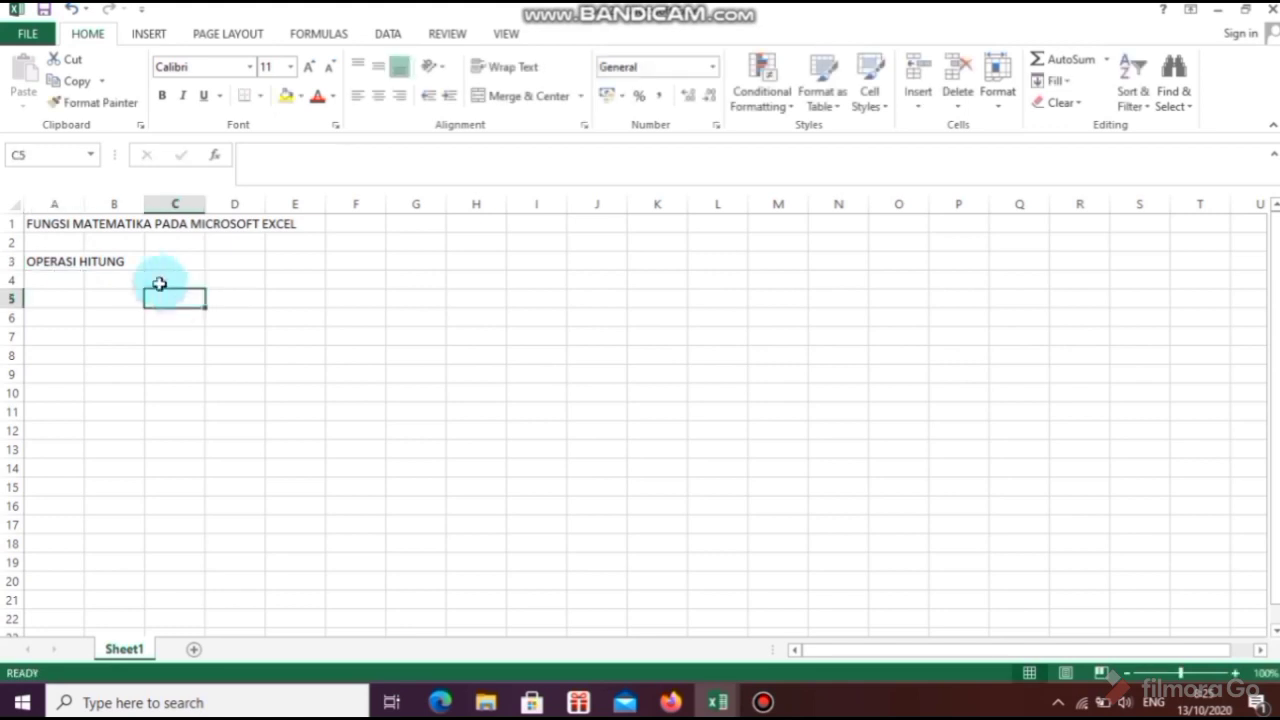
left_click(125, 264)
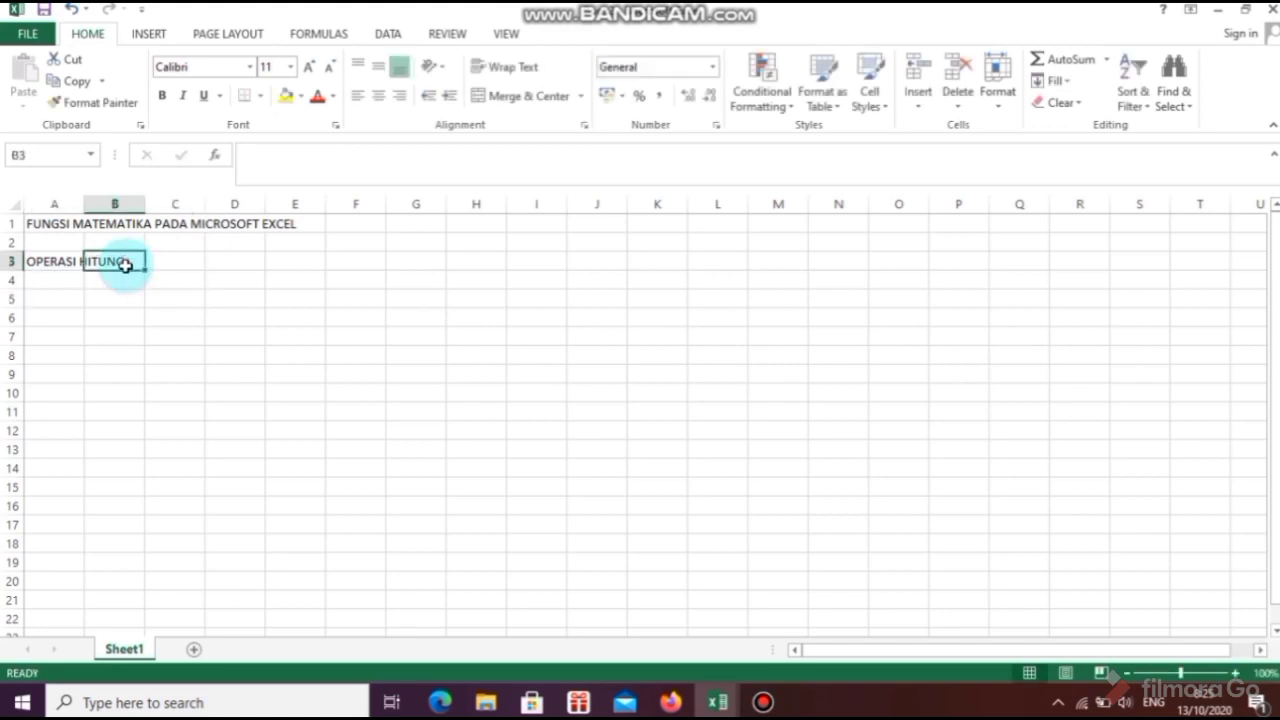
type("HASIL")
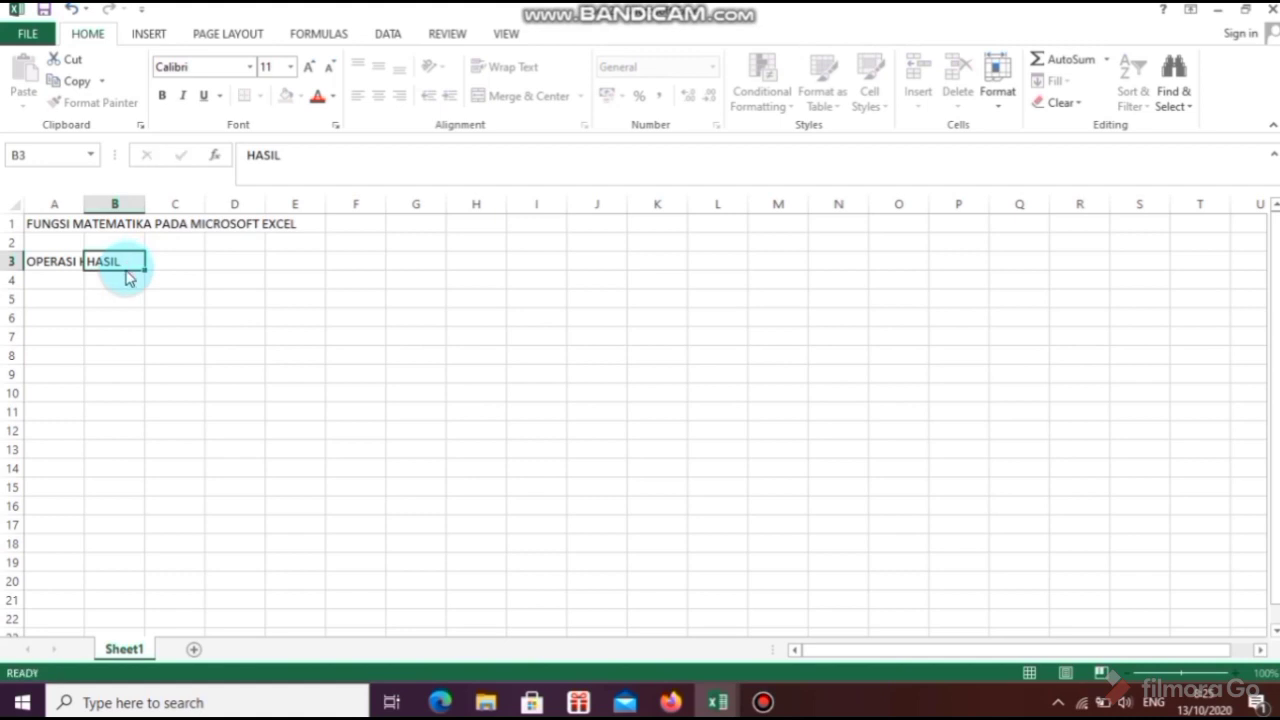
left_click(127, 270)
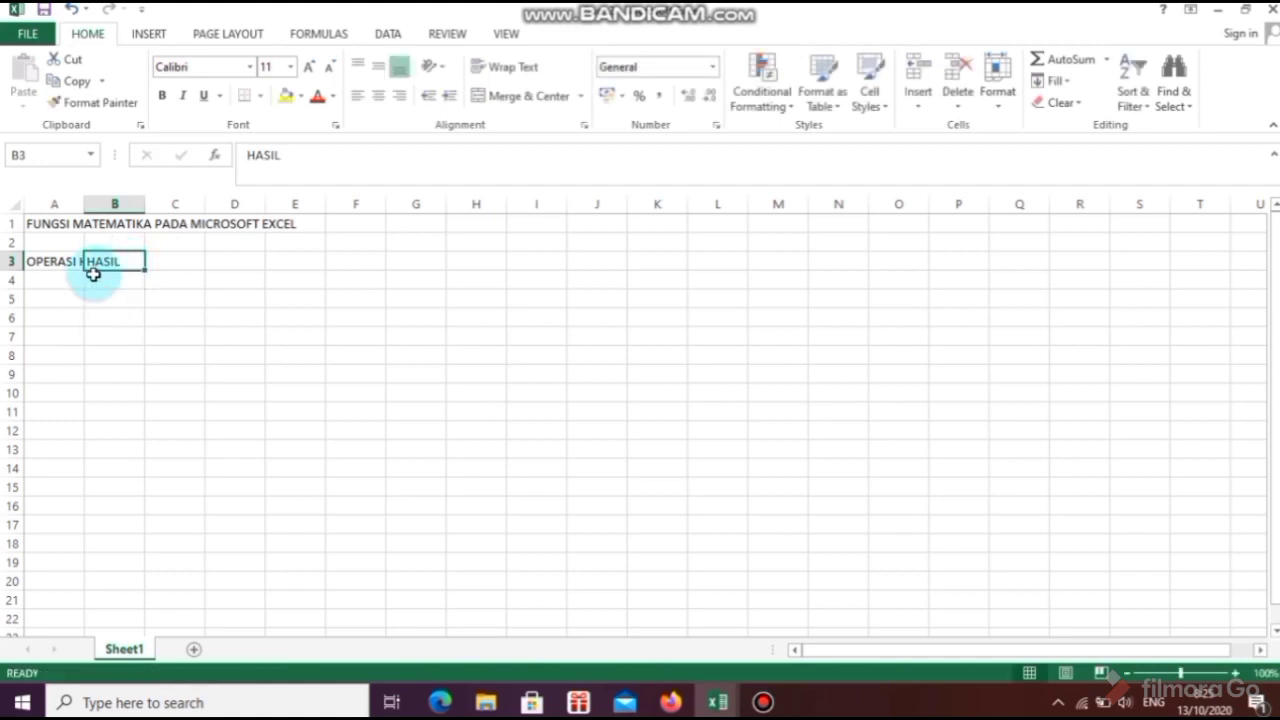
- Widen column A so that the OPERASI HITUNG heading fits fully inside it
left_click(90, 315)
left_click_drag(84, 202, 130, 204)
left_click(175, 435)
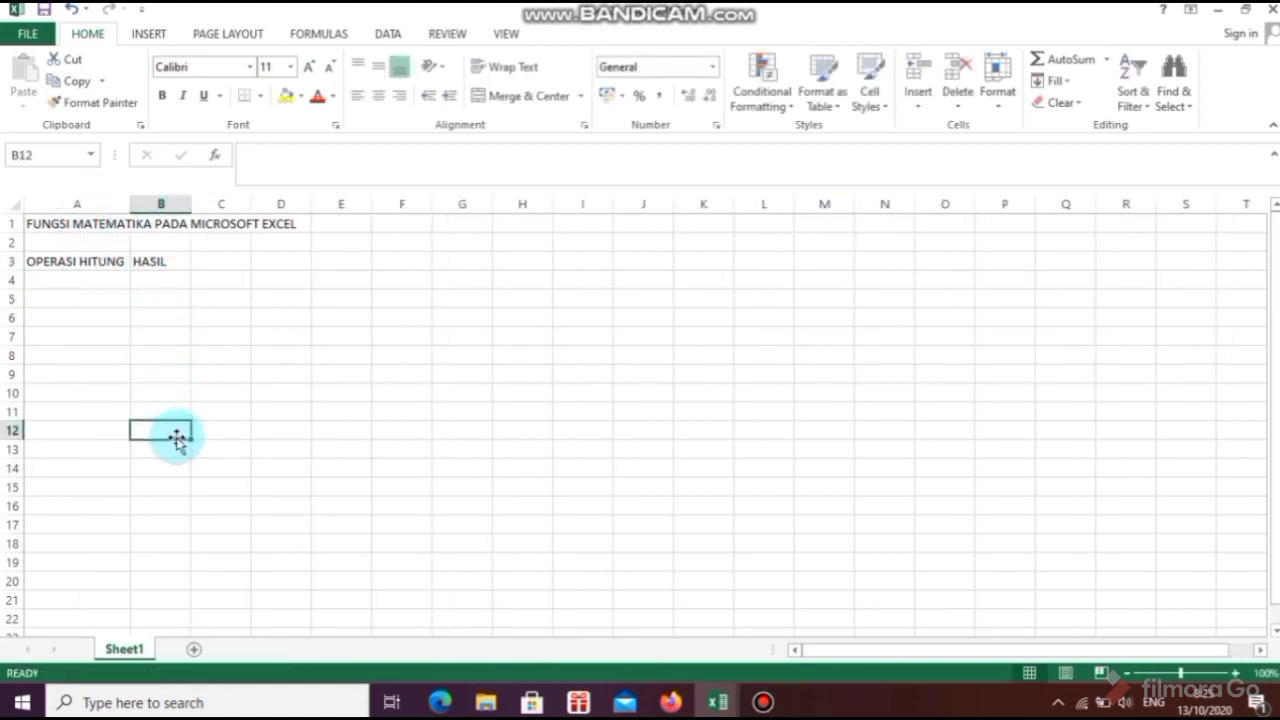
- Enter the expression 1+1 as text in cell A4, using a leading apostrophe
left_click(106, 288)
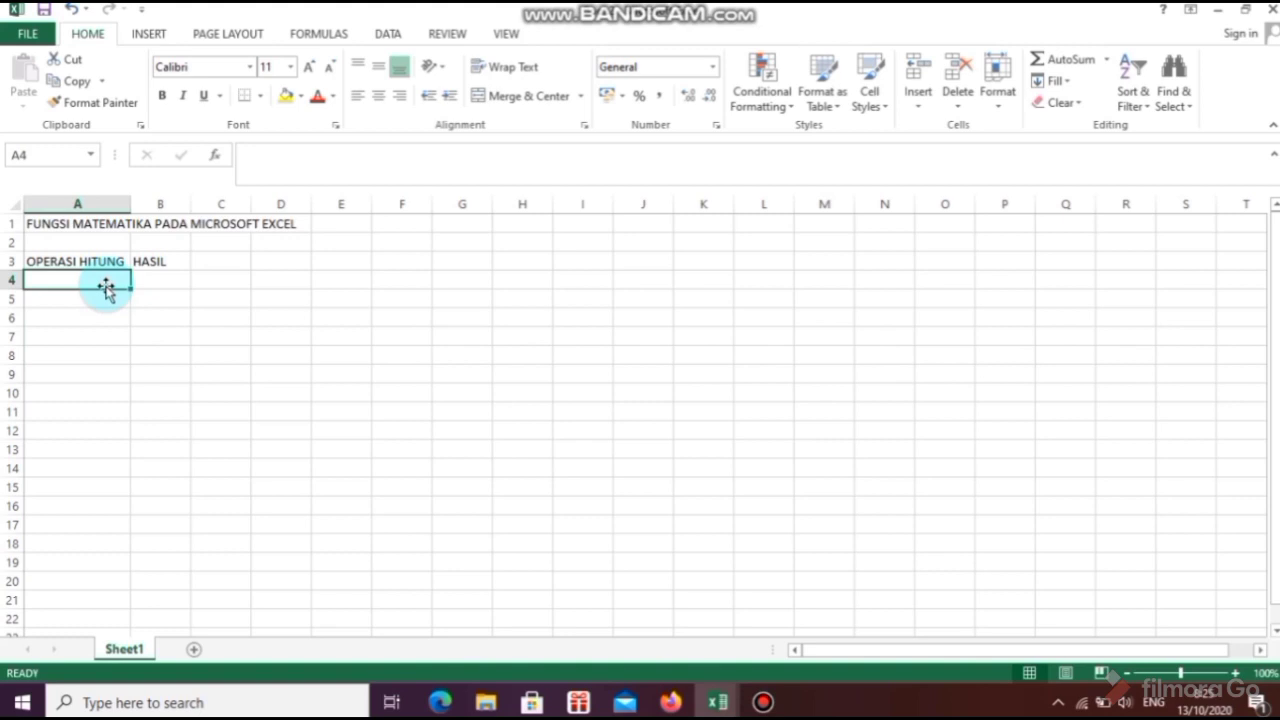
type("'")
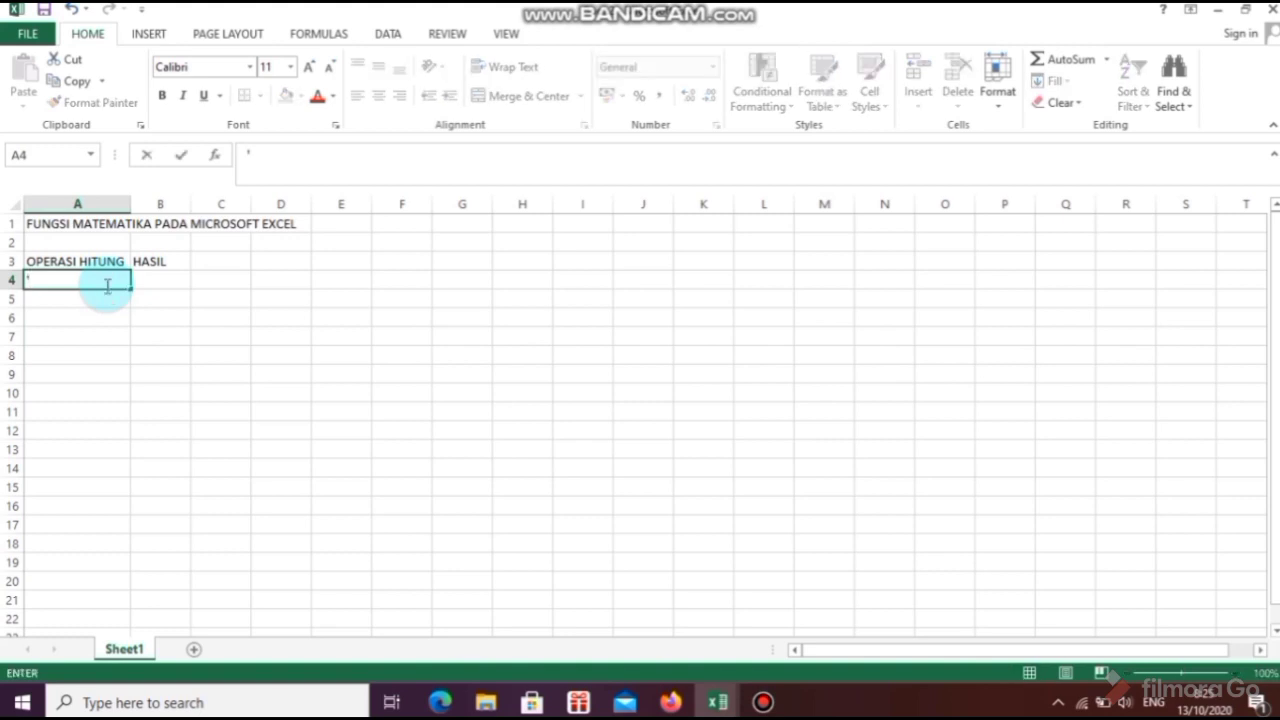
type("1+1")
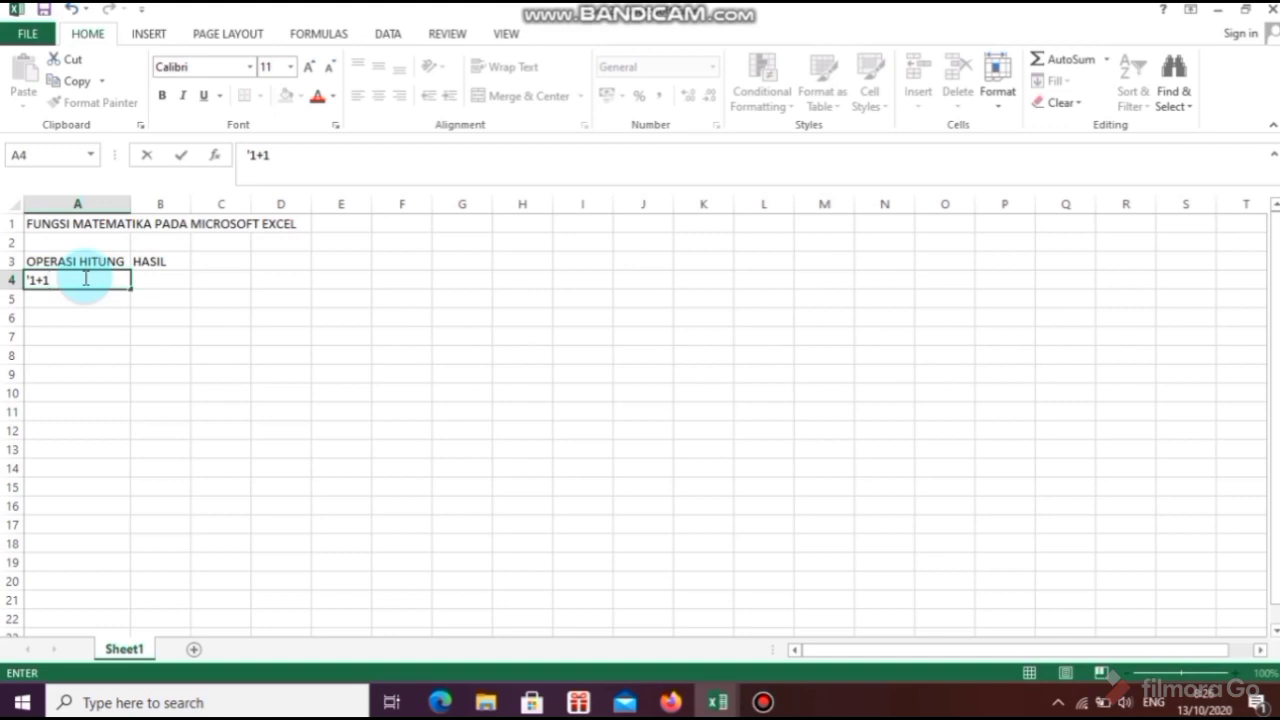
key("ctrl+Return")
key("Return")
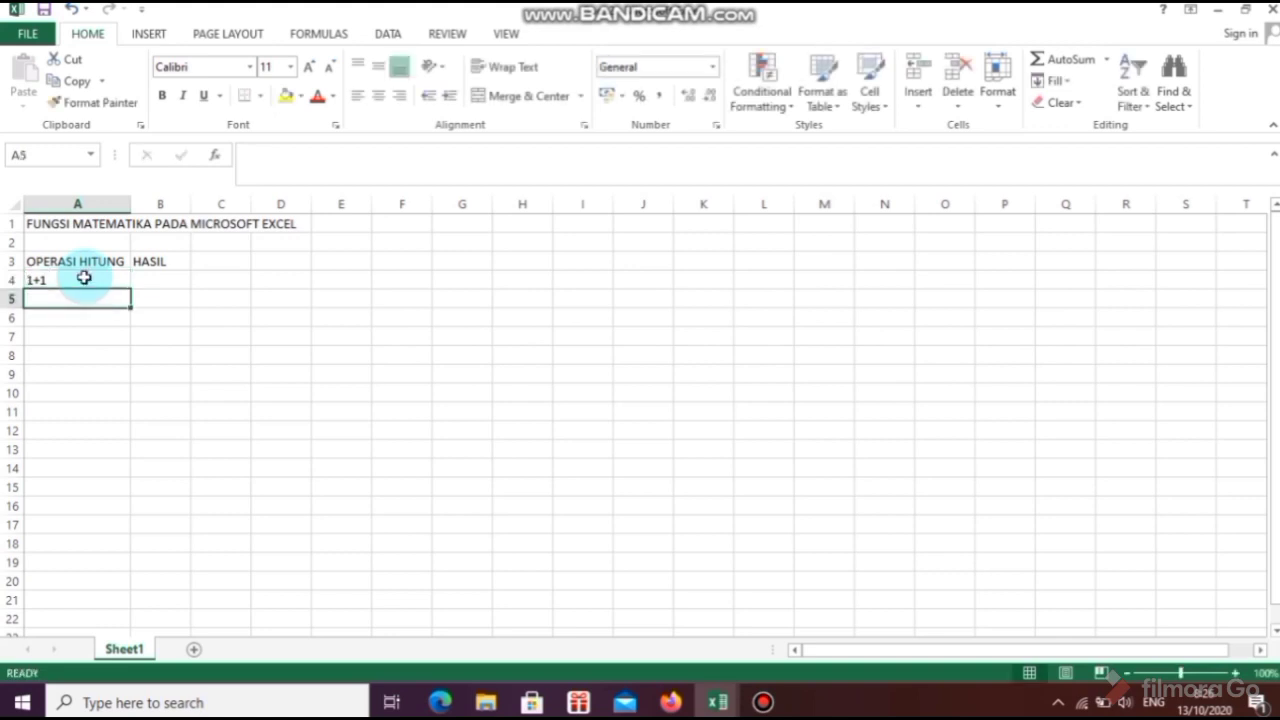
- Enter the addition formula =1+1 in cell B4, under the HASIL heading
left_click(84, 278)
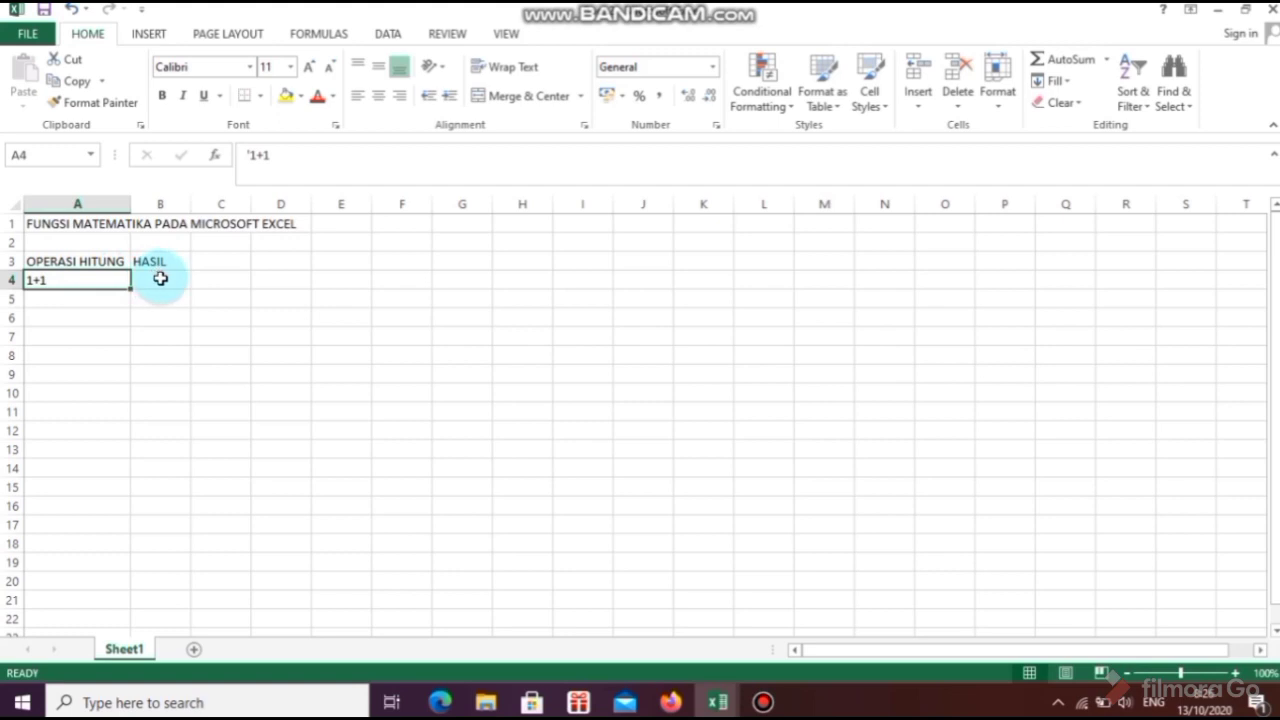
left_click(160, 278)
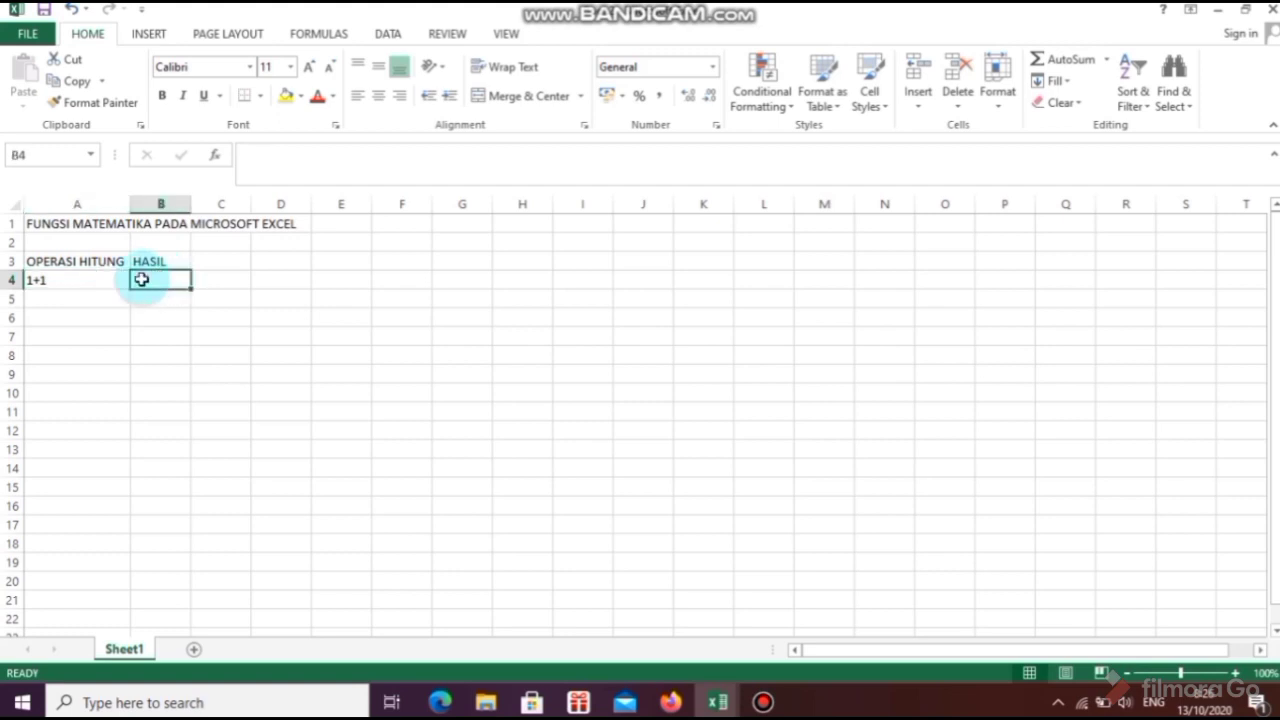
left_click(83, 292)
left_click(100, 283)
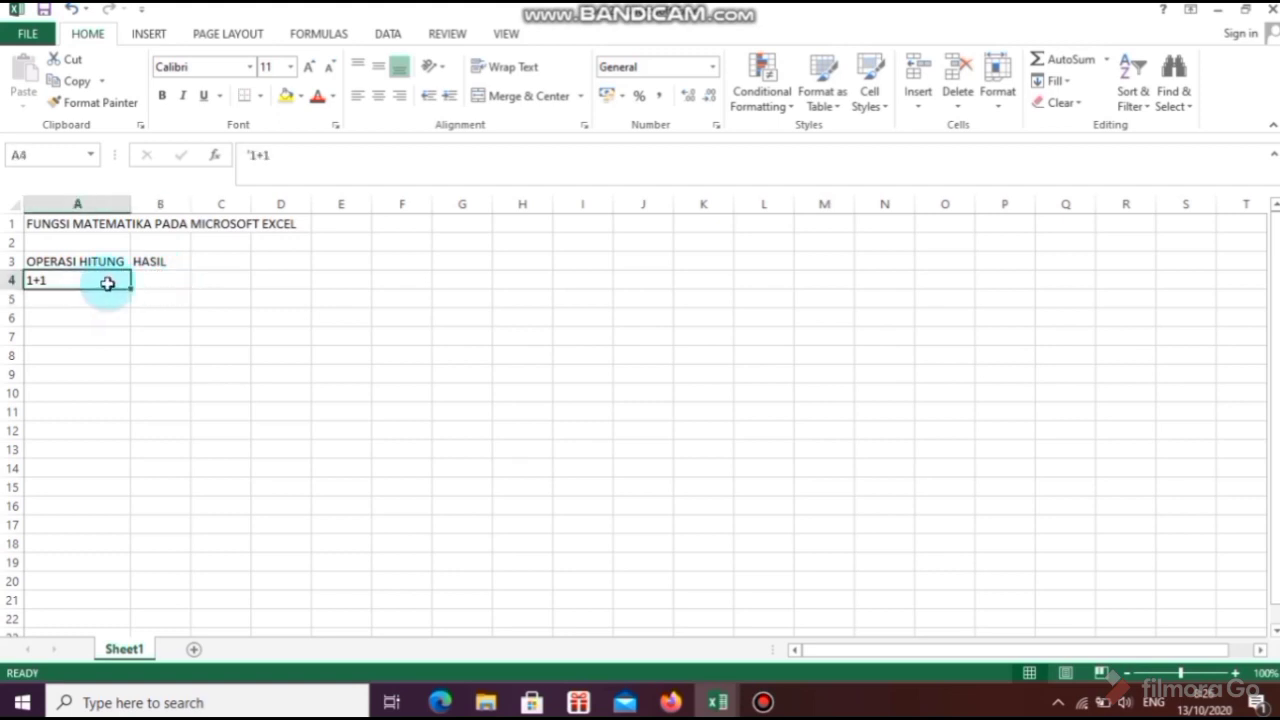
left_click(163, 275)
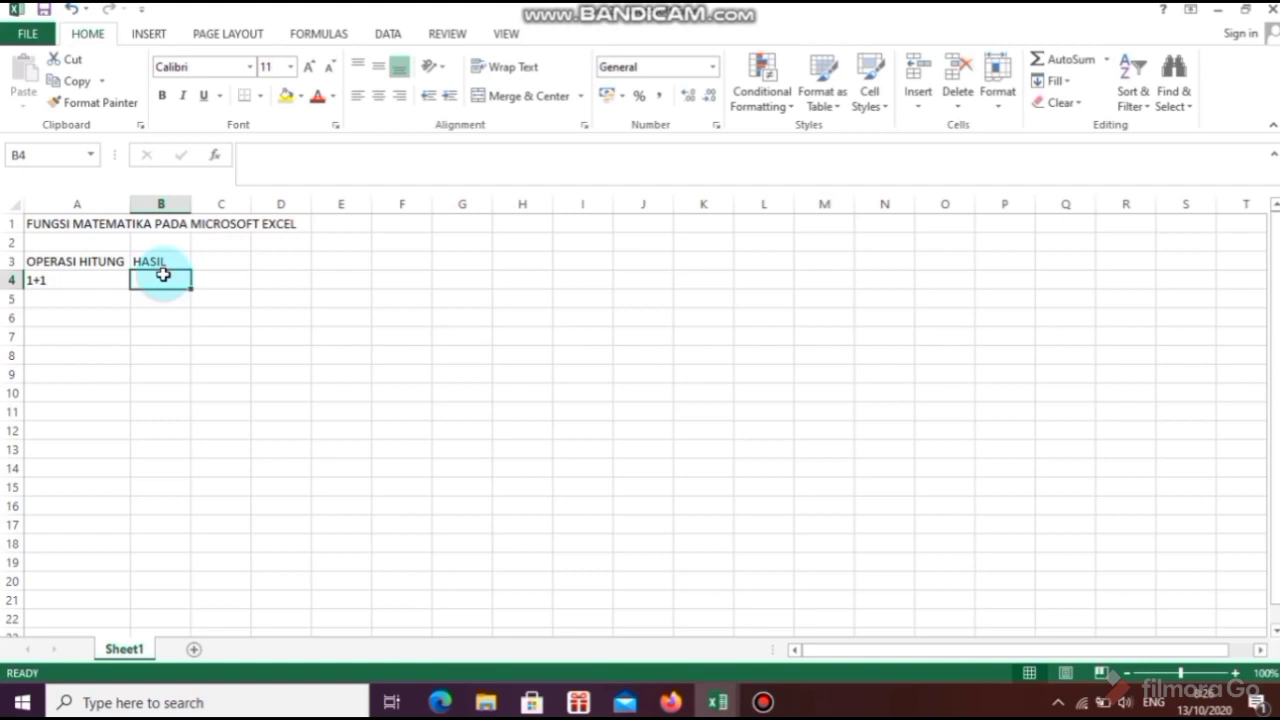
type("=")
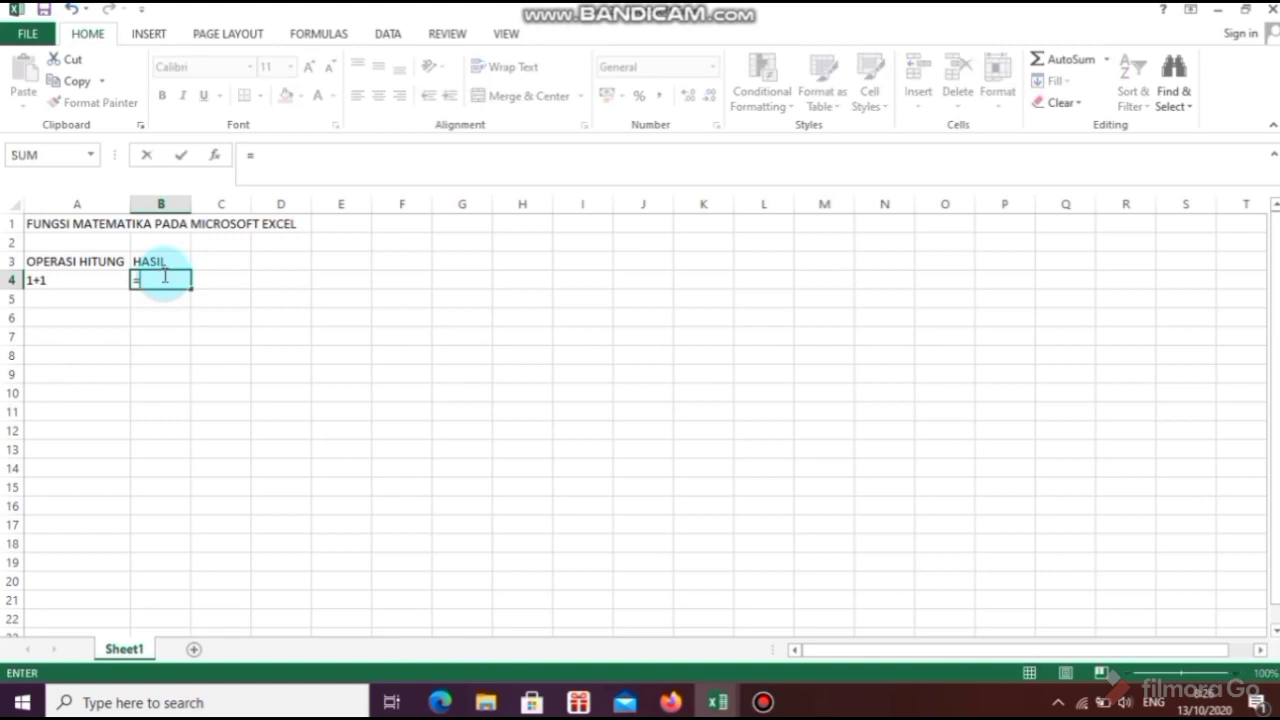
type("1+1")
key("ctrl+Return")
key("Return")
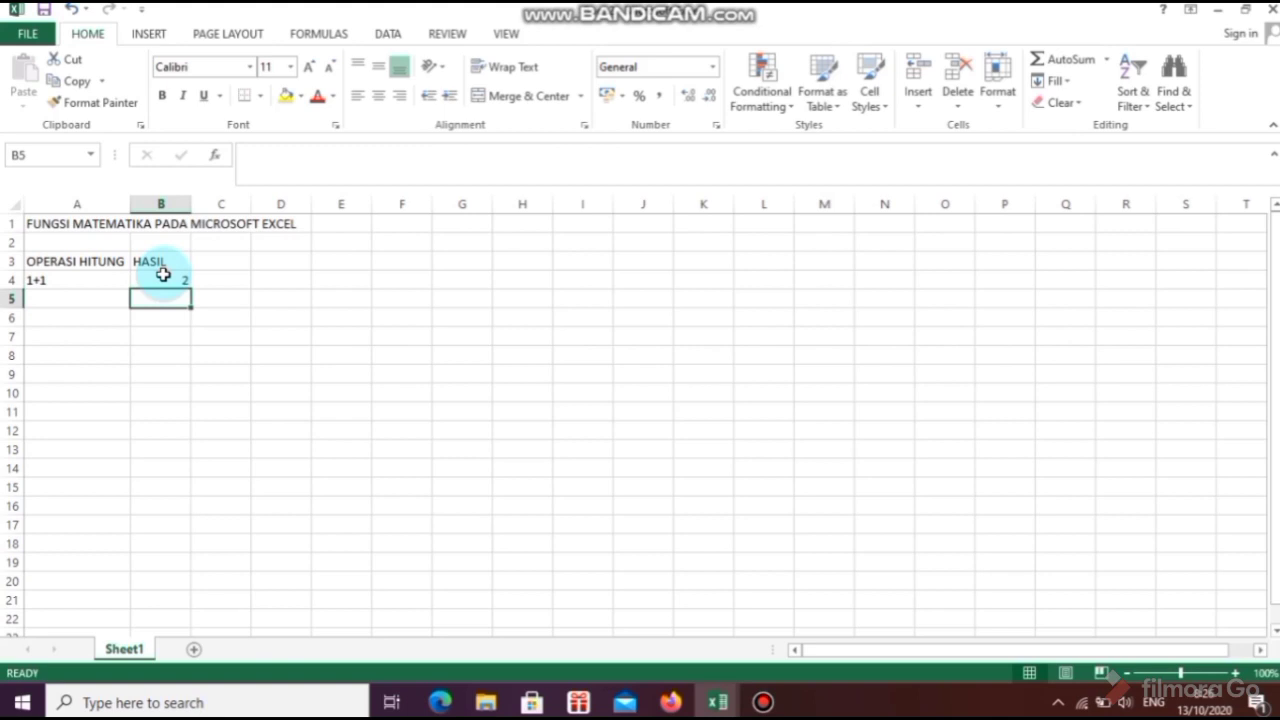
- Enter the expression 1-1 as text in cell A5, using a leading apostrophe
left_click(105, 282)
left_click(166, 281)
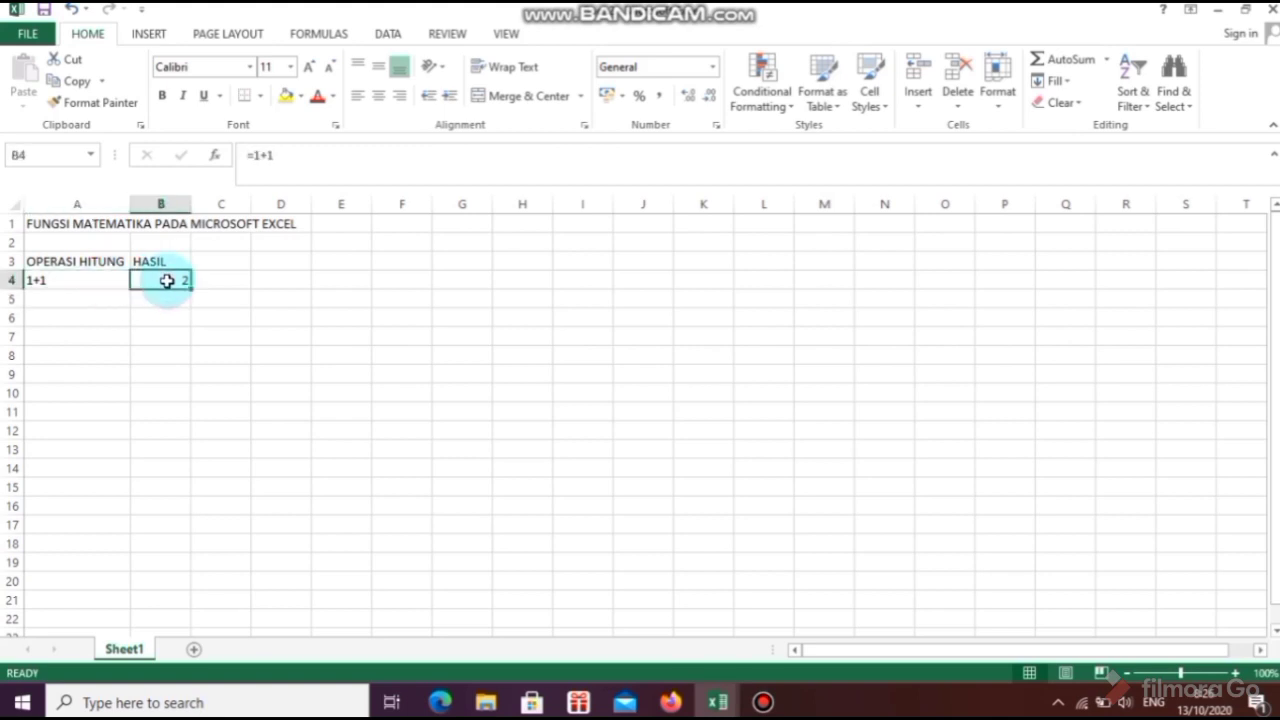
left_click(103, 298)
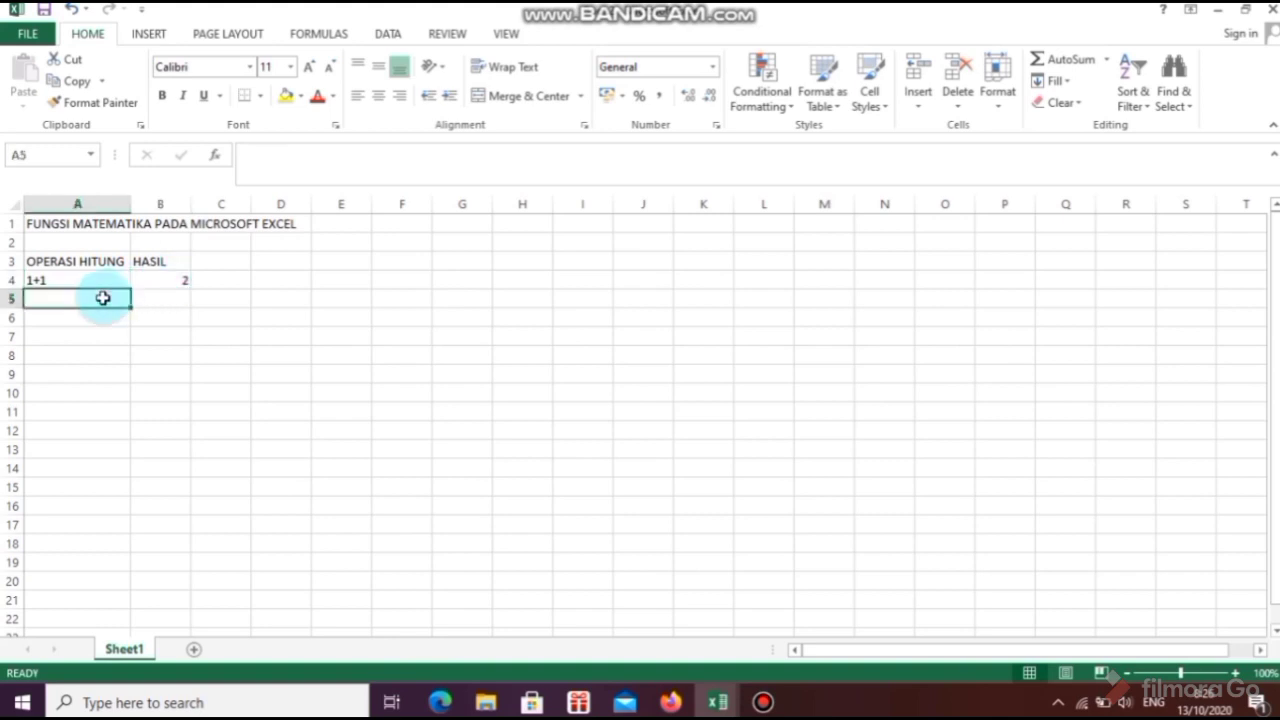
left_click(81, 283)
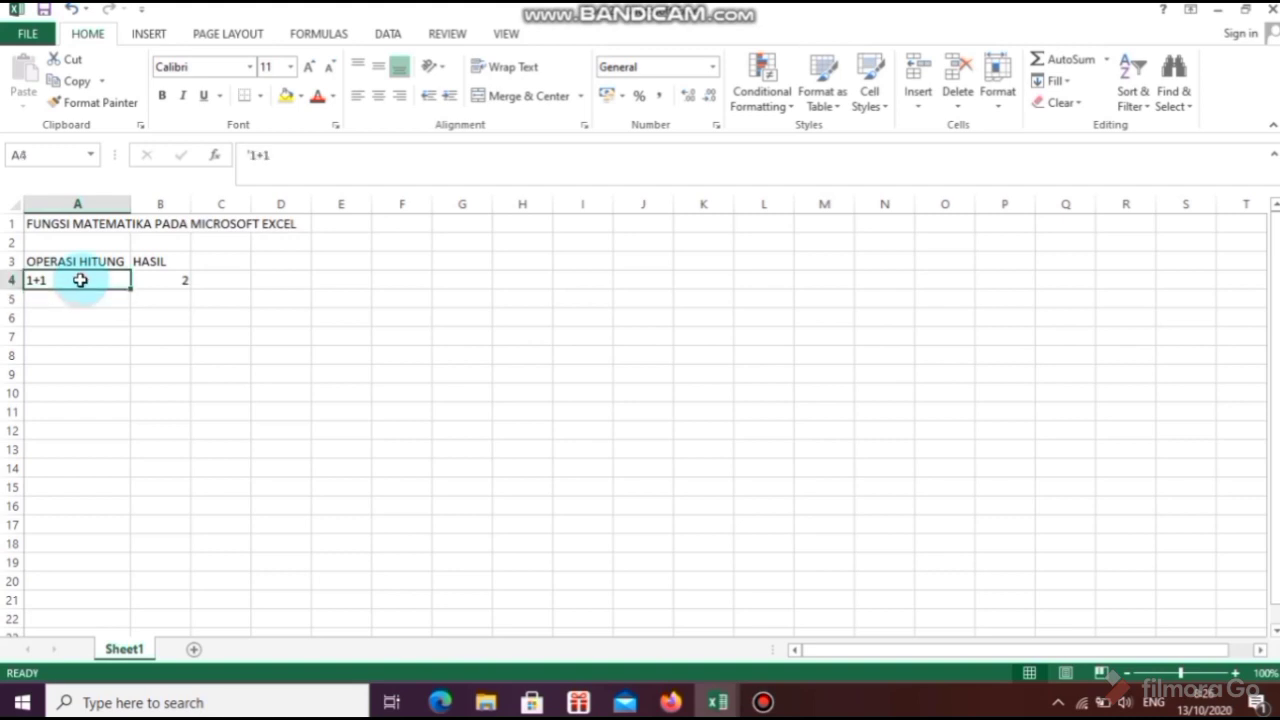
left_click(60, 299)
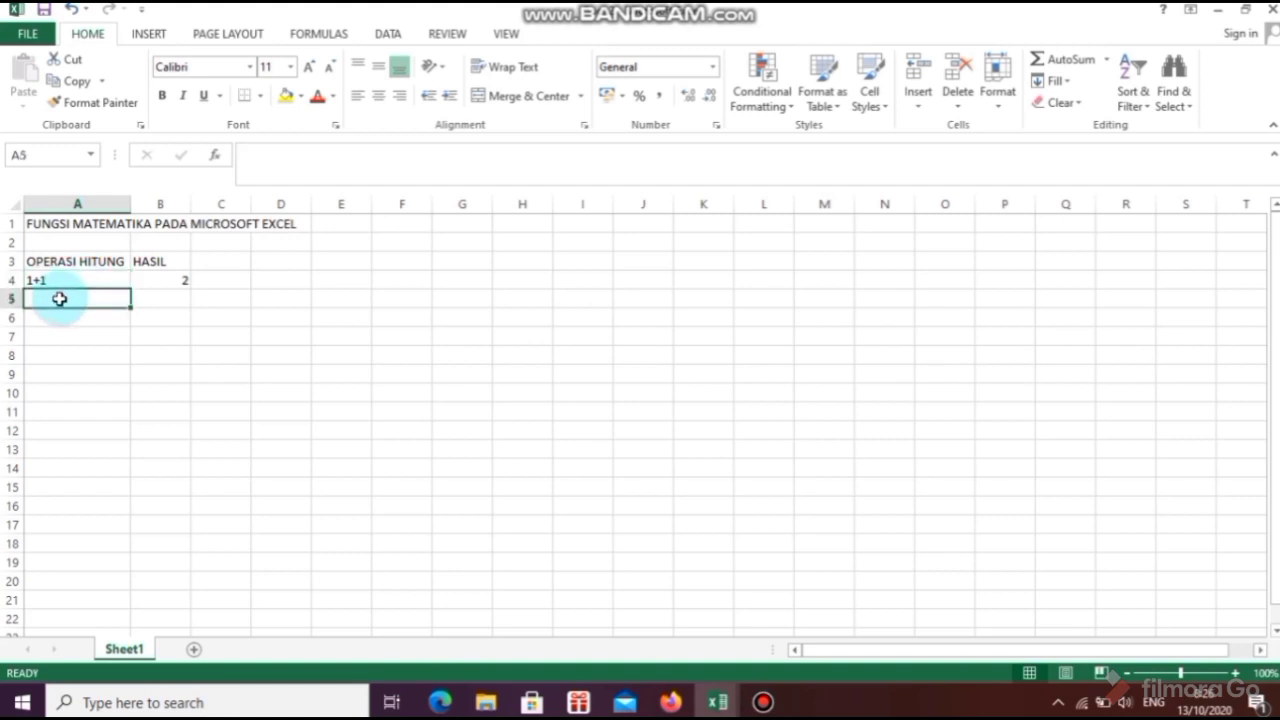
type("'")
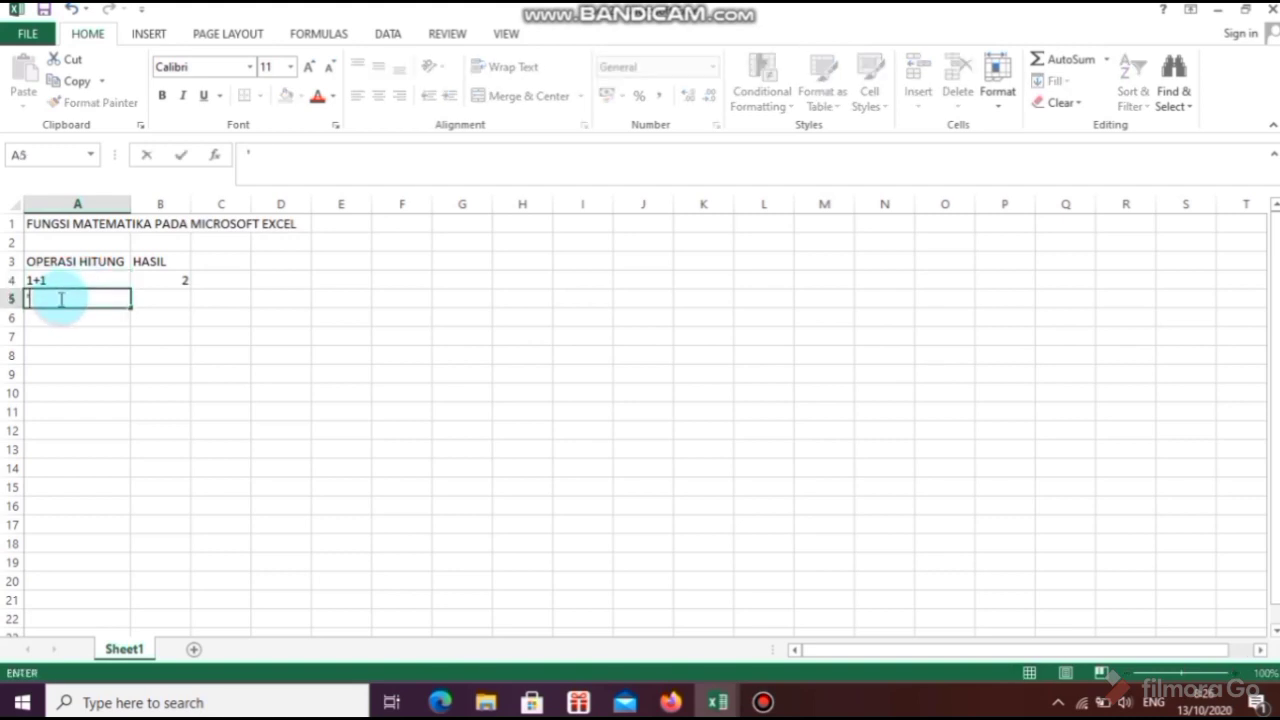
type("1-1")
key("ctrl+Return")
- Enter the subtraction formula =1-1 in cell B5 as the result for the 1-1 expression
left_click(156, 299)
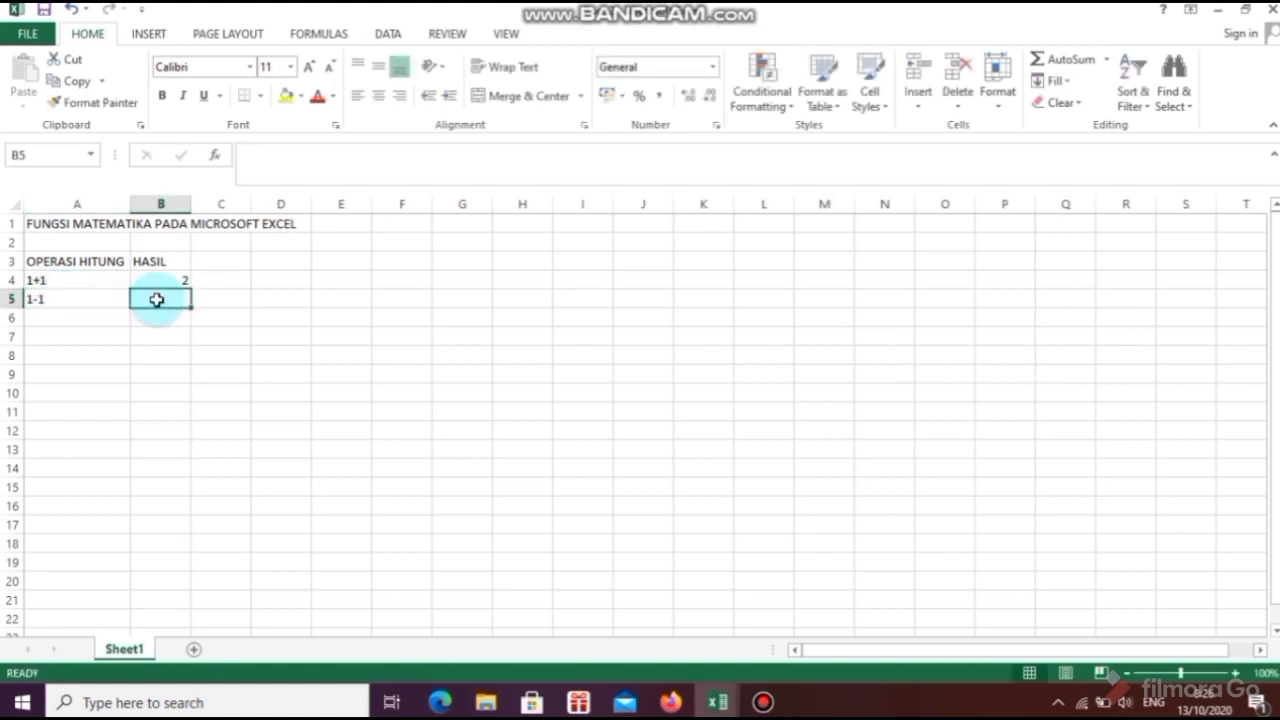
type("=1")
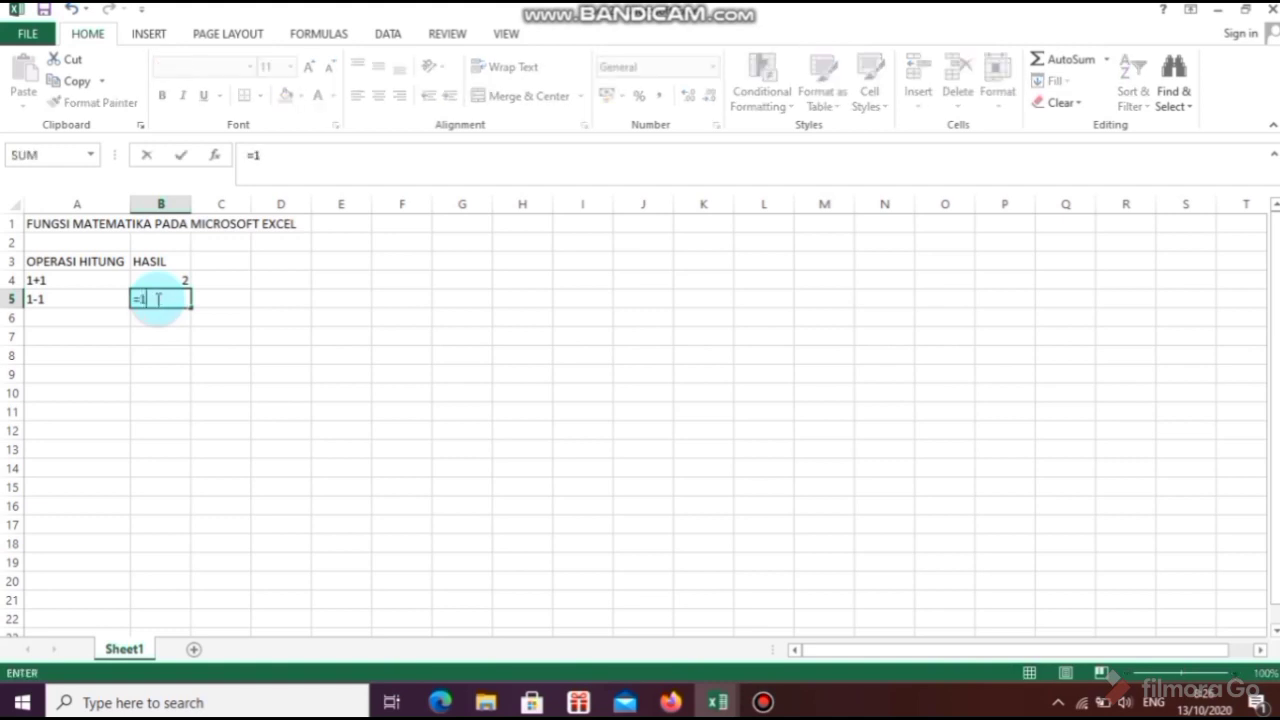
type("-1")
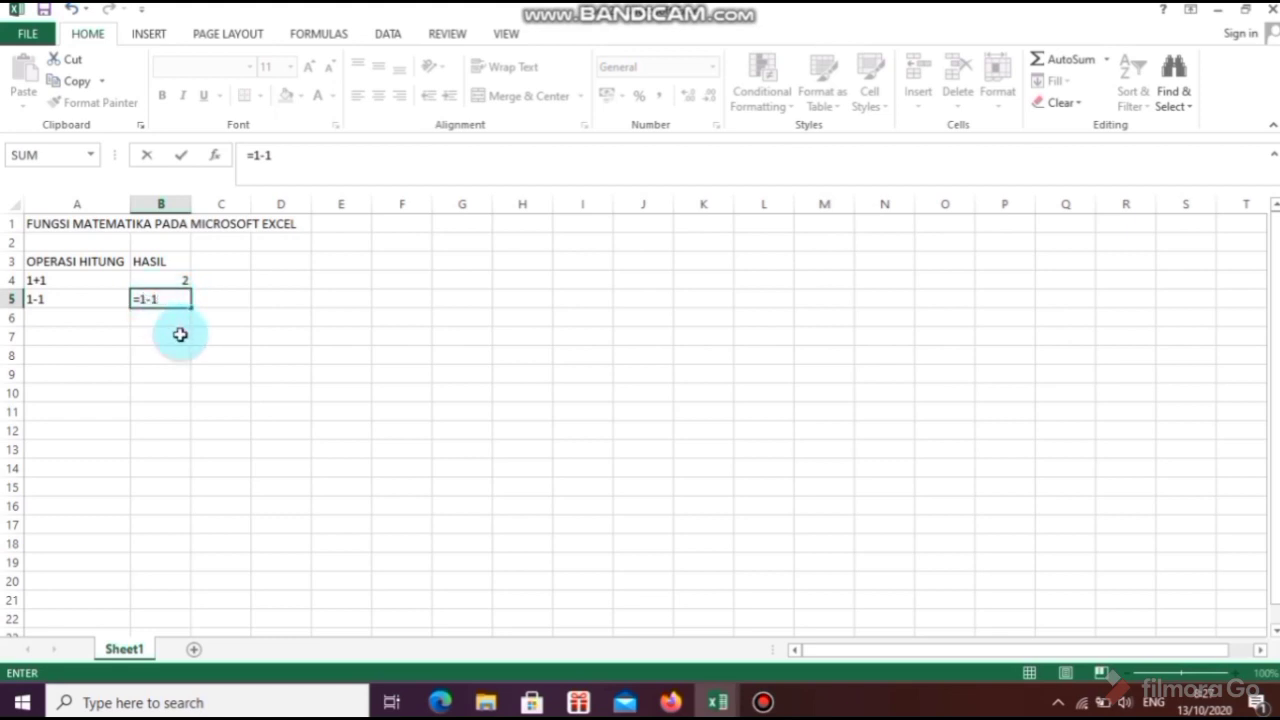
key("Return")
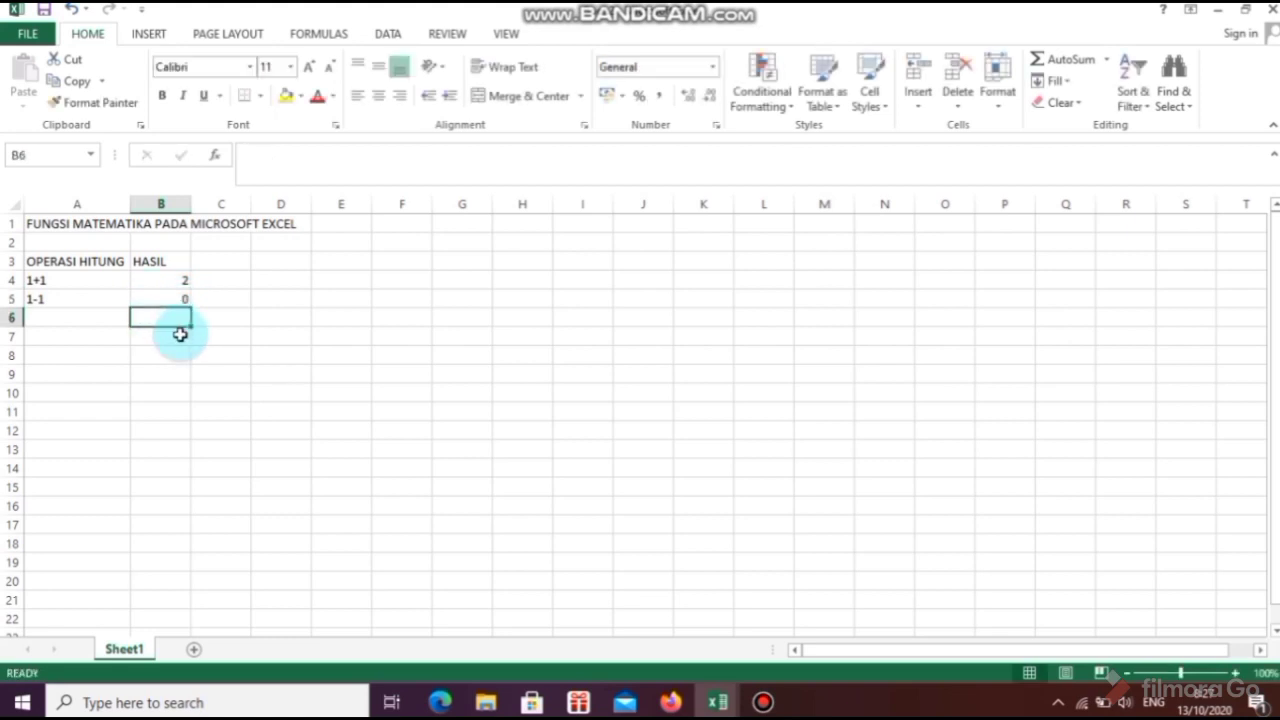
left_click(168, 300)
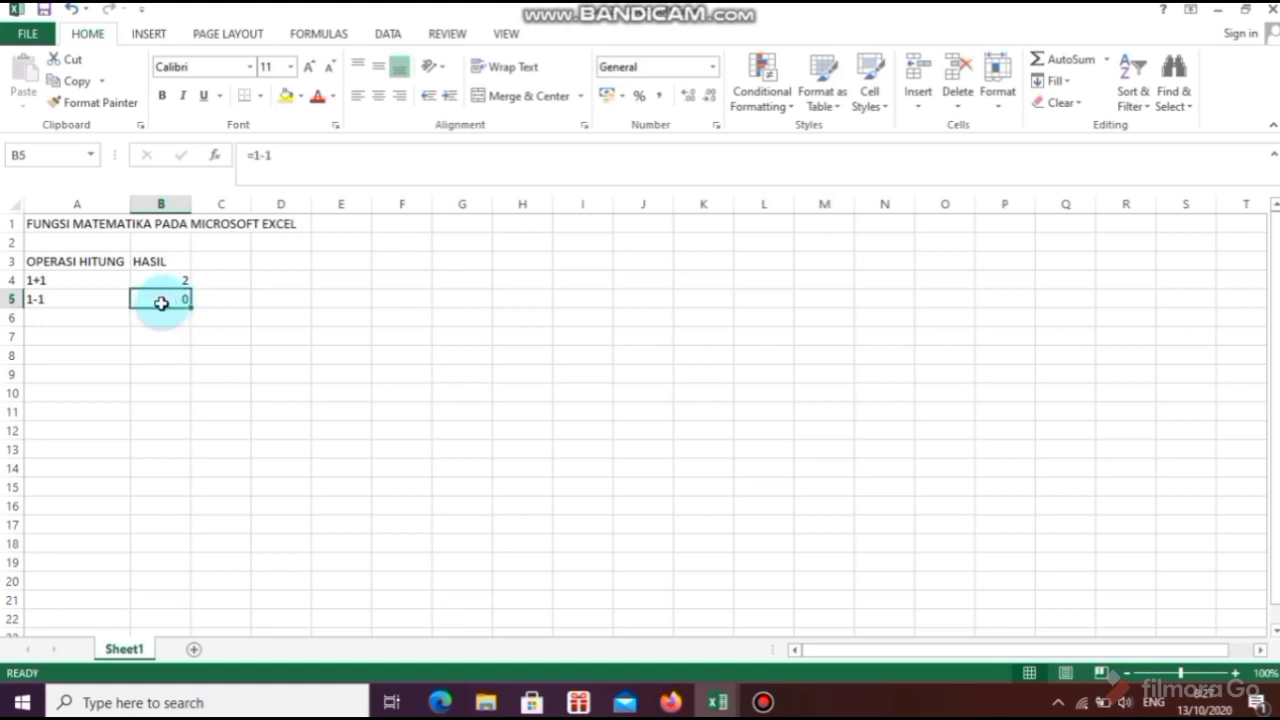
- Enter the expression 1X2 as text in cell A6, using a leading apostrophe
left_click(105, 317)
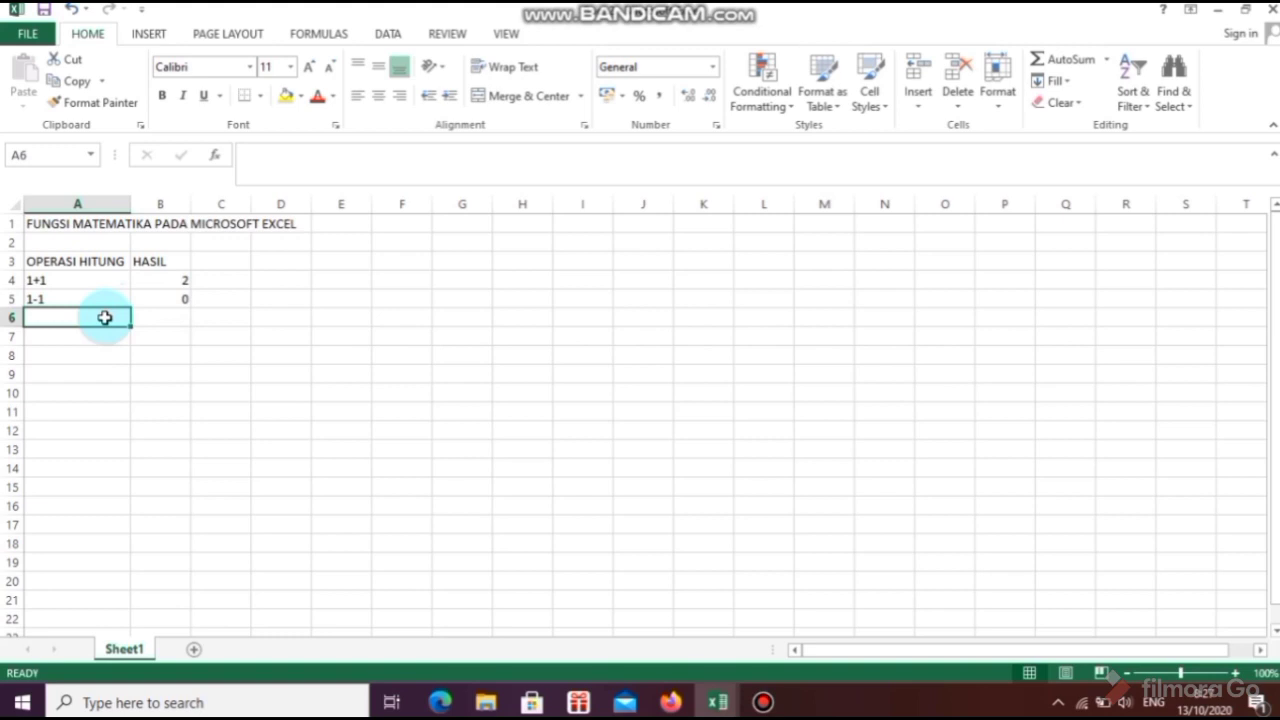
type("'1")
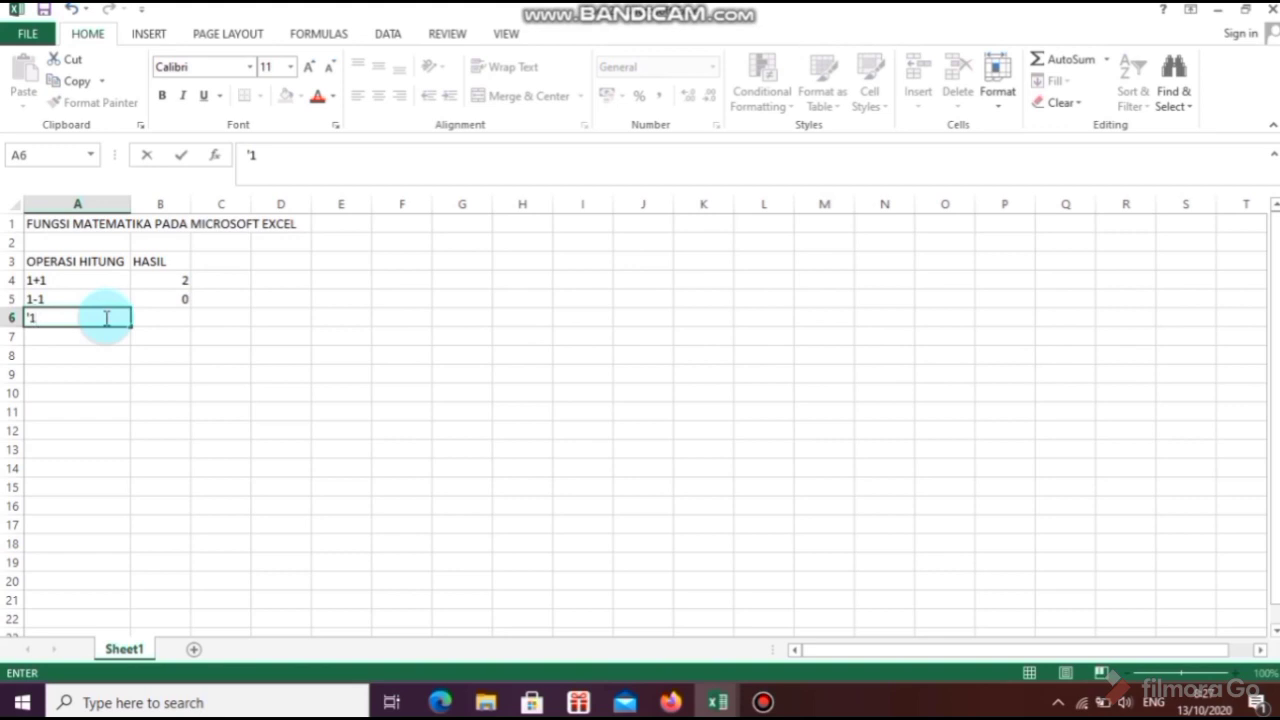
type("X2")
key("Return")
left_click(105, 317)
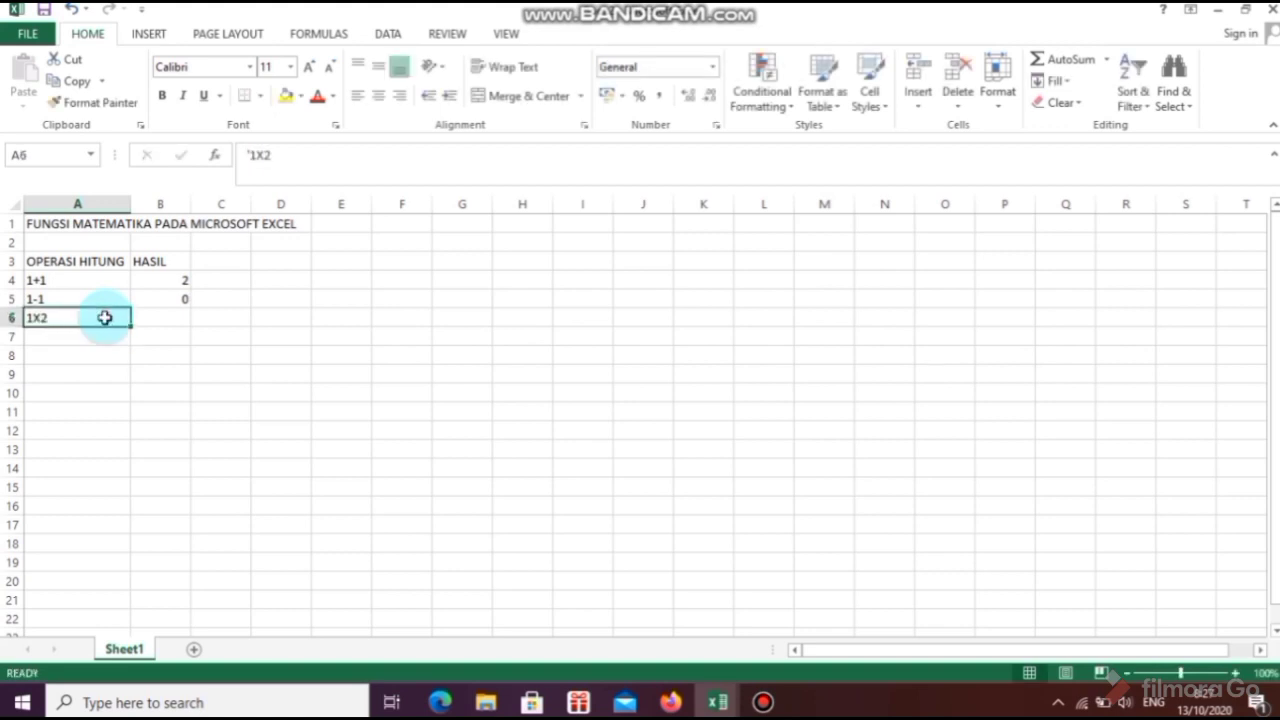
- Enter the multiplication formula =1*2 in cell B6, beside the 1X2 expression
key("Right")
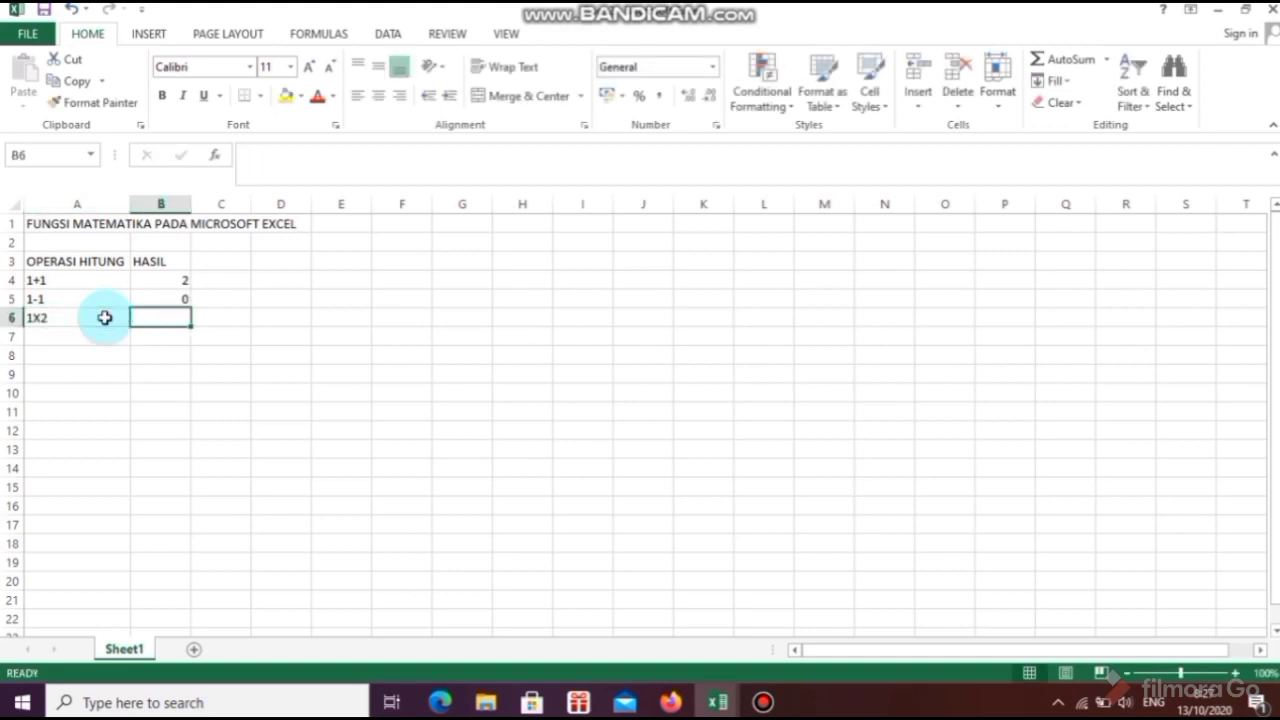
type("=1")
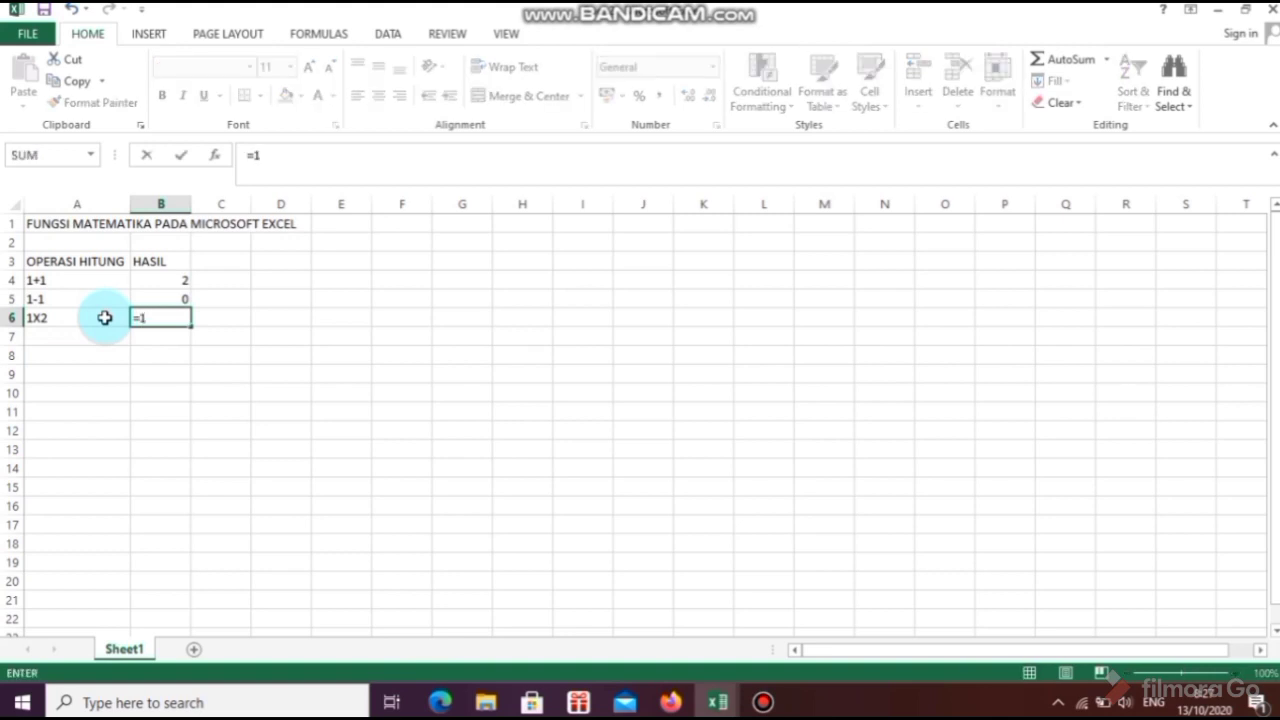
type("*2")
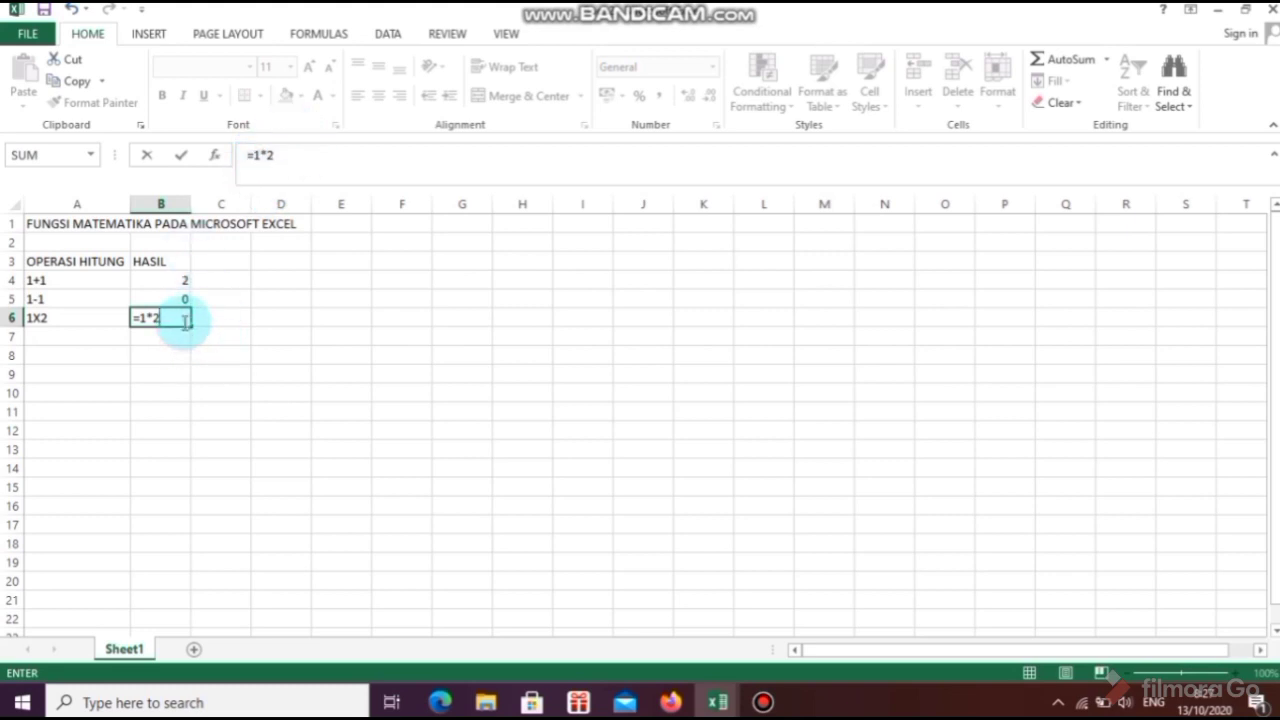
key("Return")
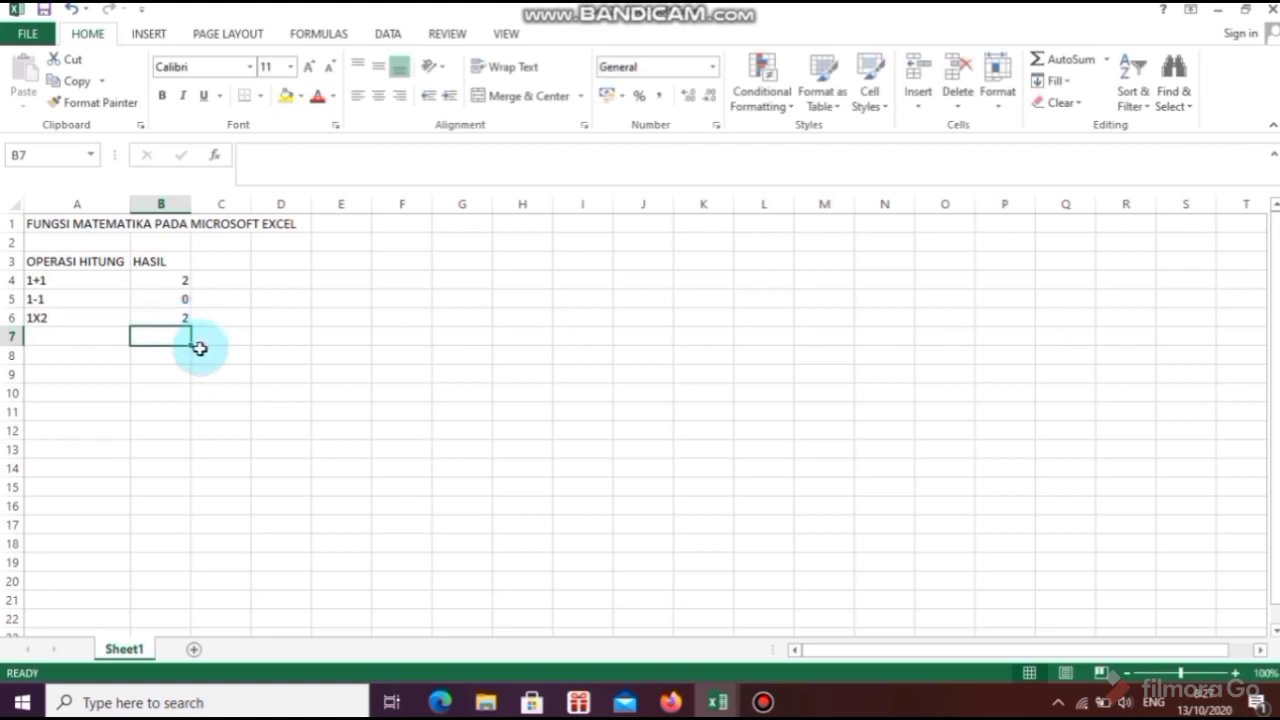
- Enter the expression 8:3 as text in cell A7, using a leading apostrophe
left_click(96, 337)
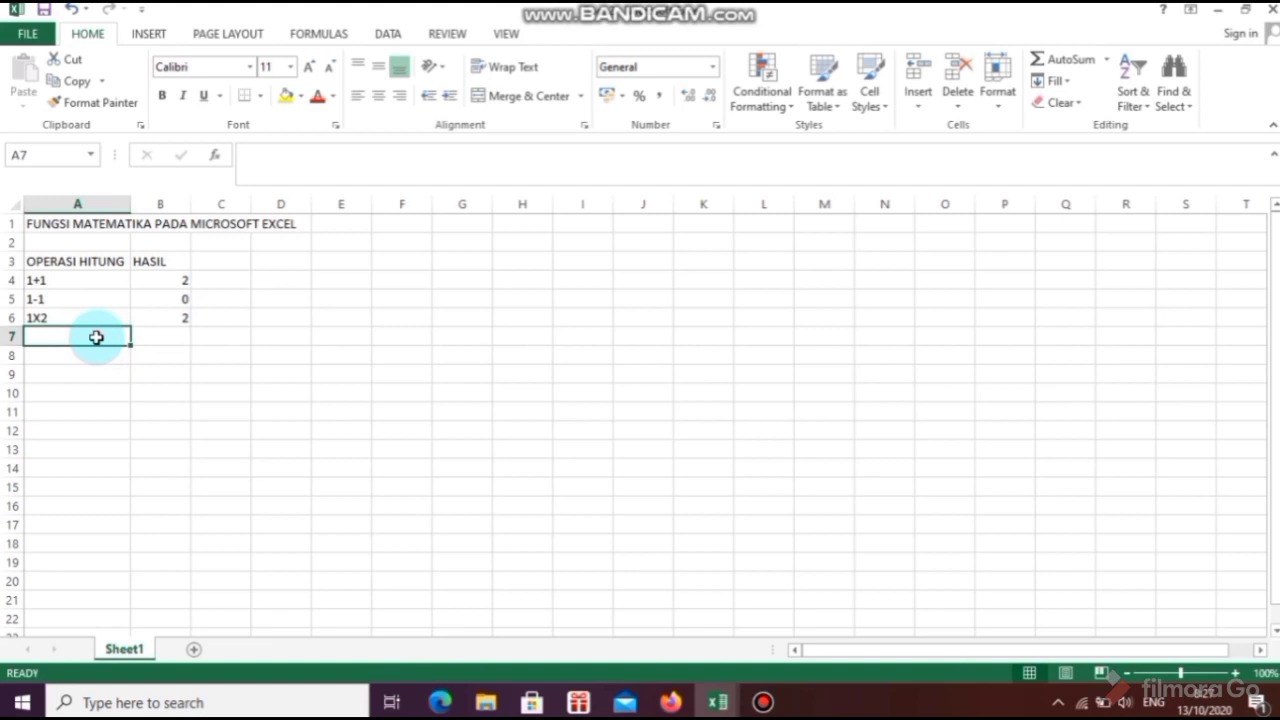
type("'")
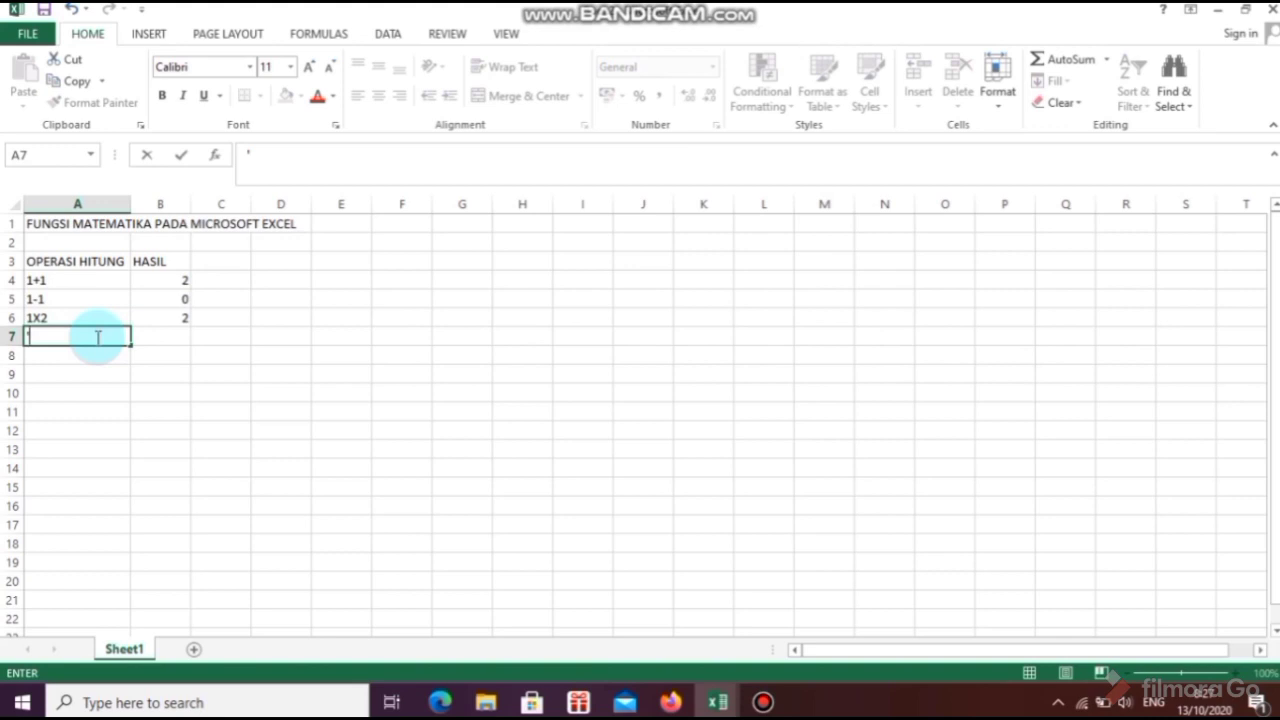
type("8:3")
key("Return")
- Enter the division formula =8/3 in cell B7, beside the 8:3 expression
left_click(152, 339)
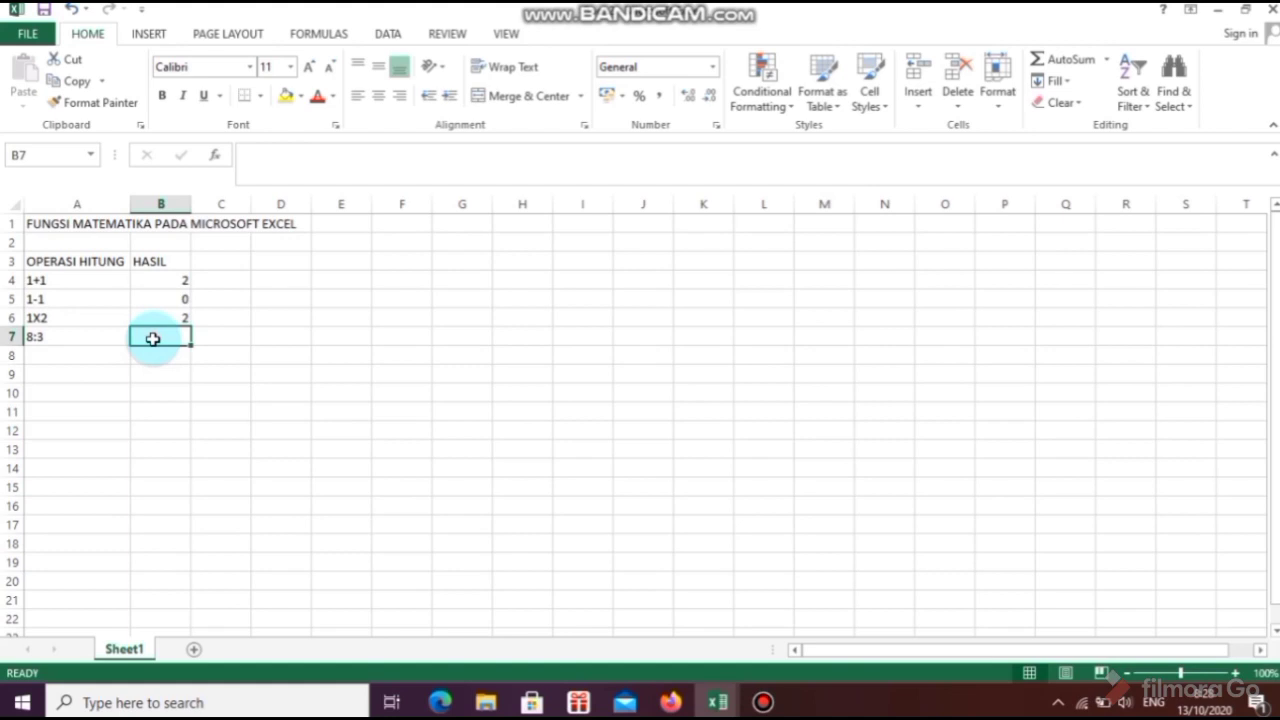
type("=")
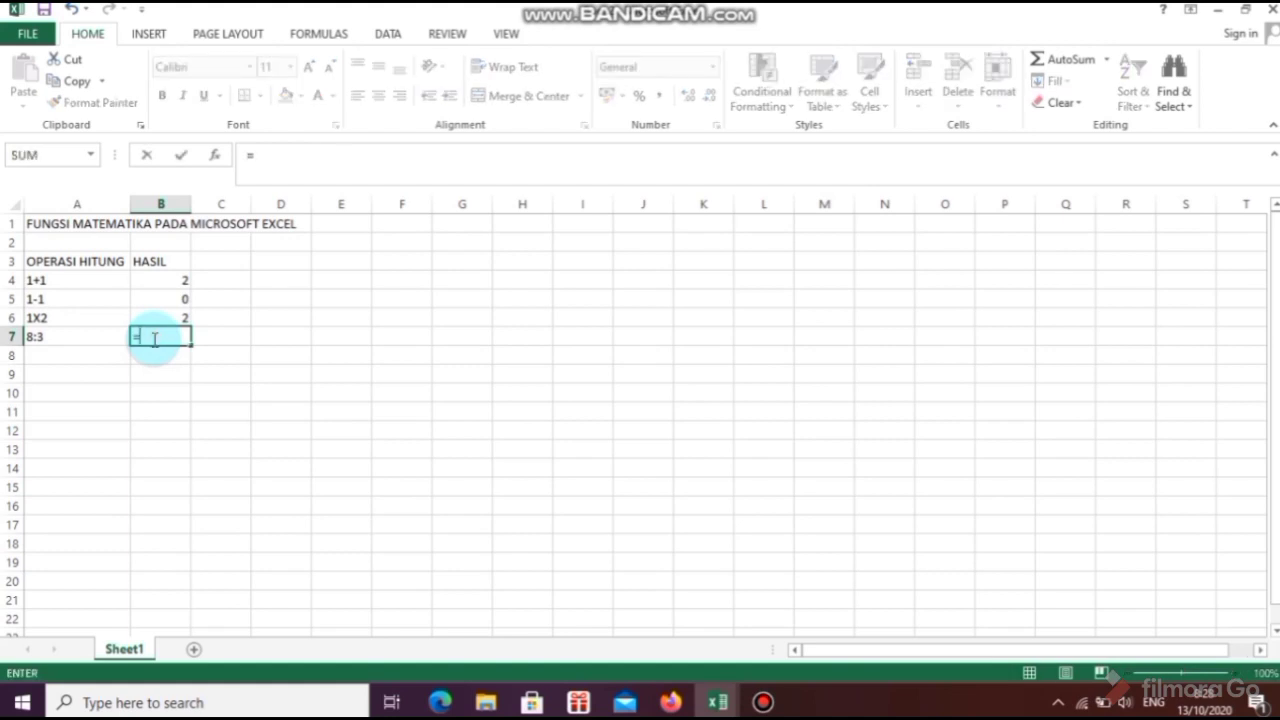
type("8/3")
key("Return")
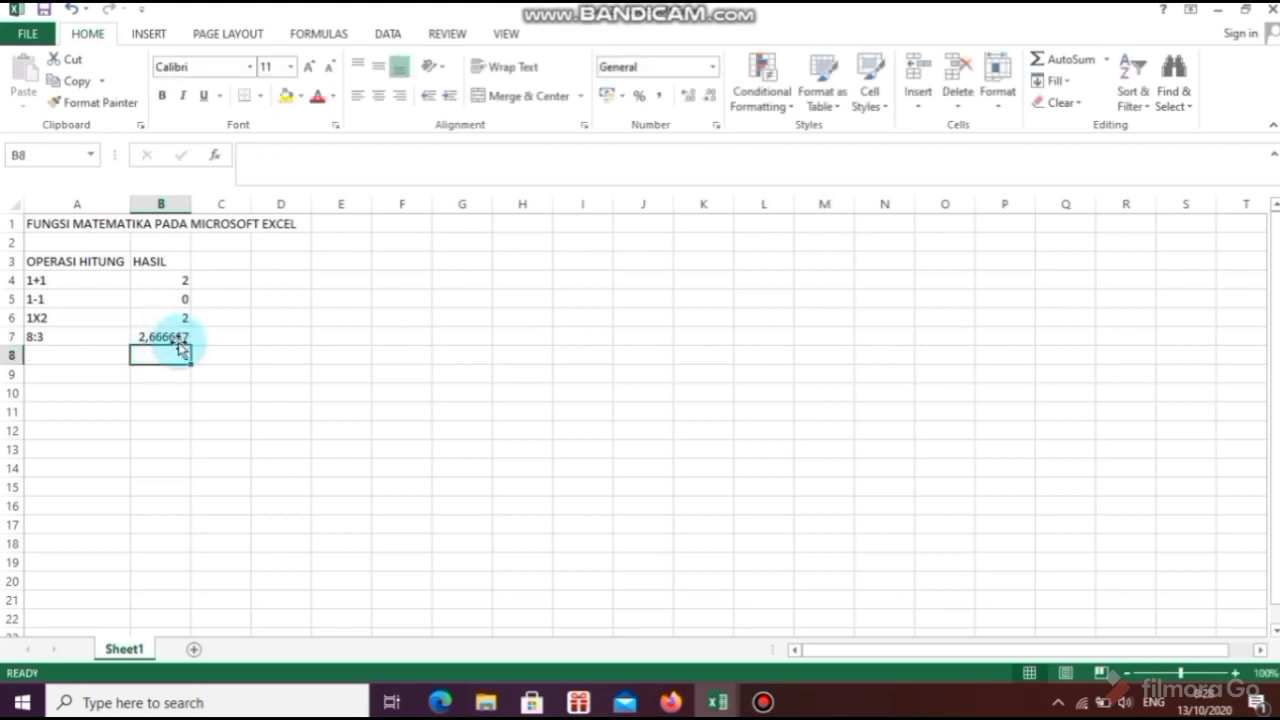
- Increase the decimal places of the division result in cell B7 to 16
left_click(178, 337)
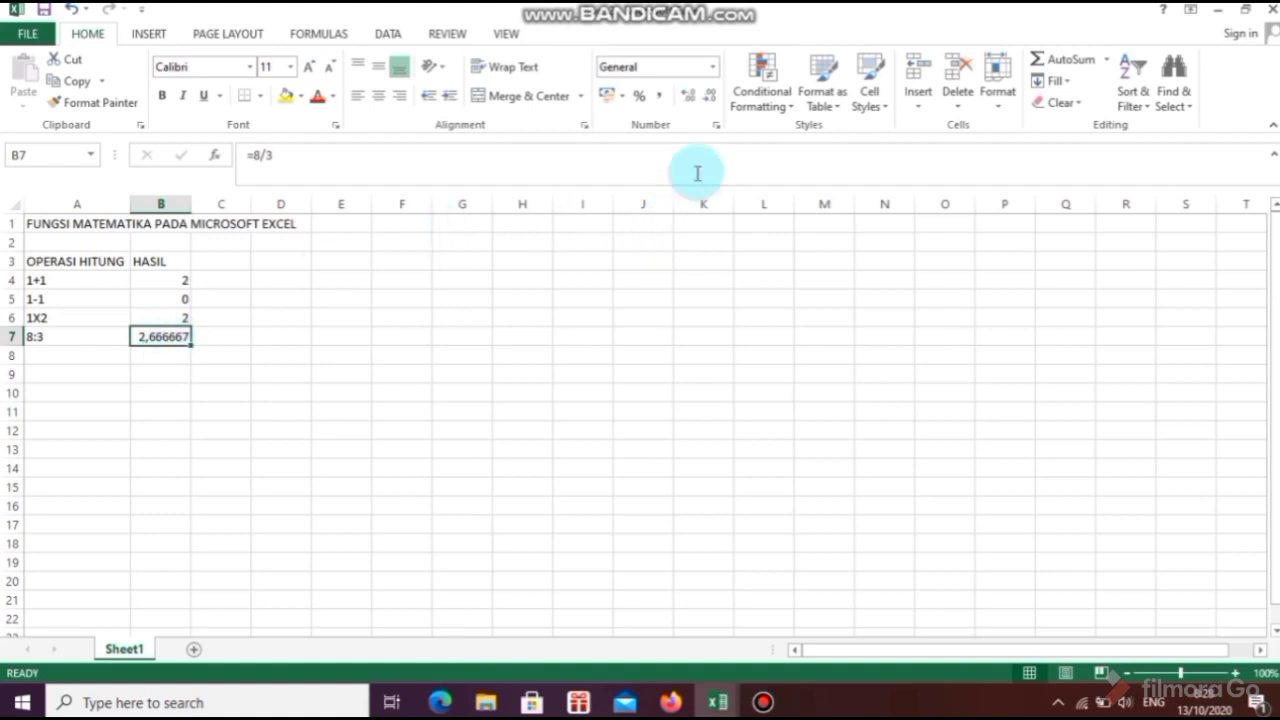
left_click(693, 100)
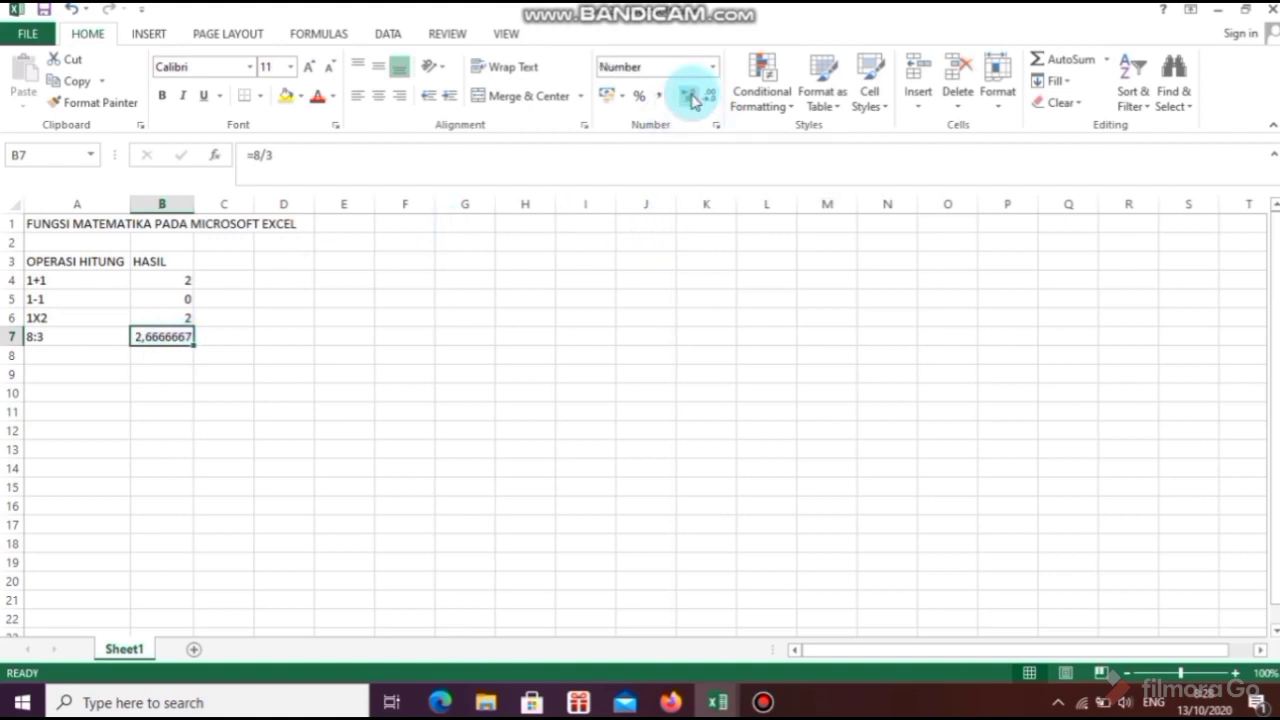
left_click(693, 100)
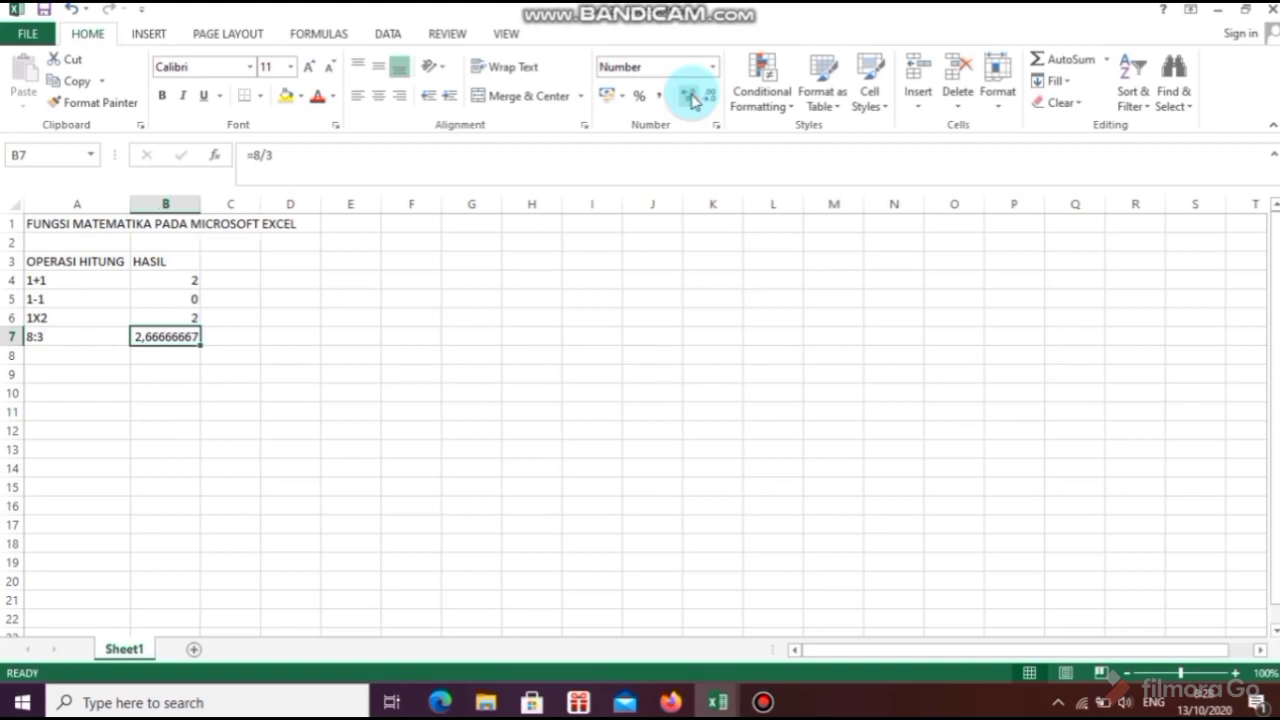
left_click(693, 100)
left_click(693, 100)
left_click(693, 100)
left_click(693, 100)
left_click(693, 100)
left_click(693, 100)
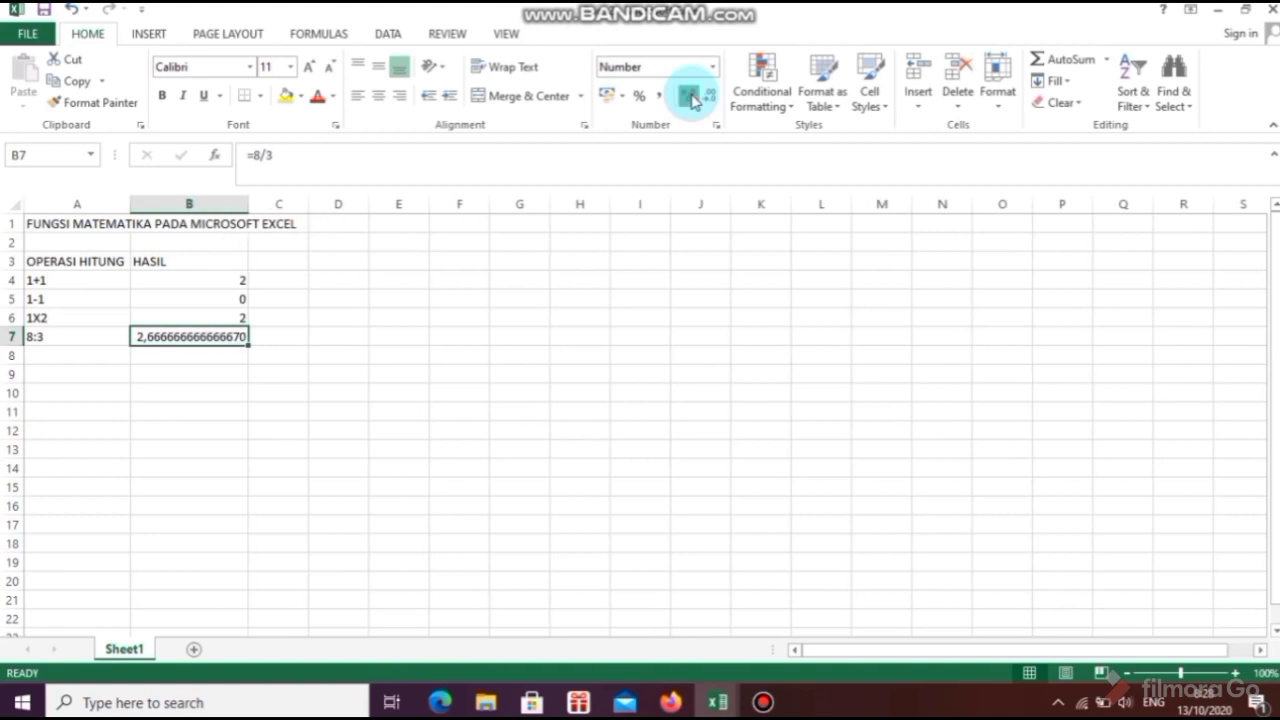
left_click(693, 100)
left_click(693, 100)
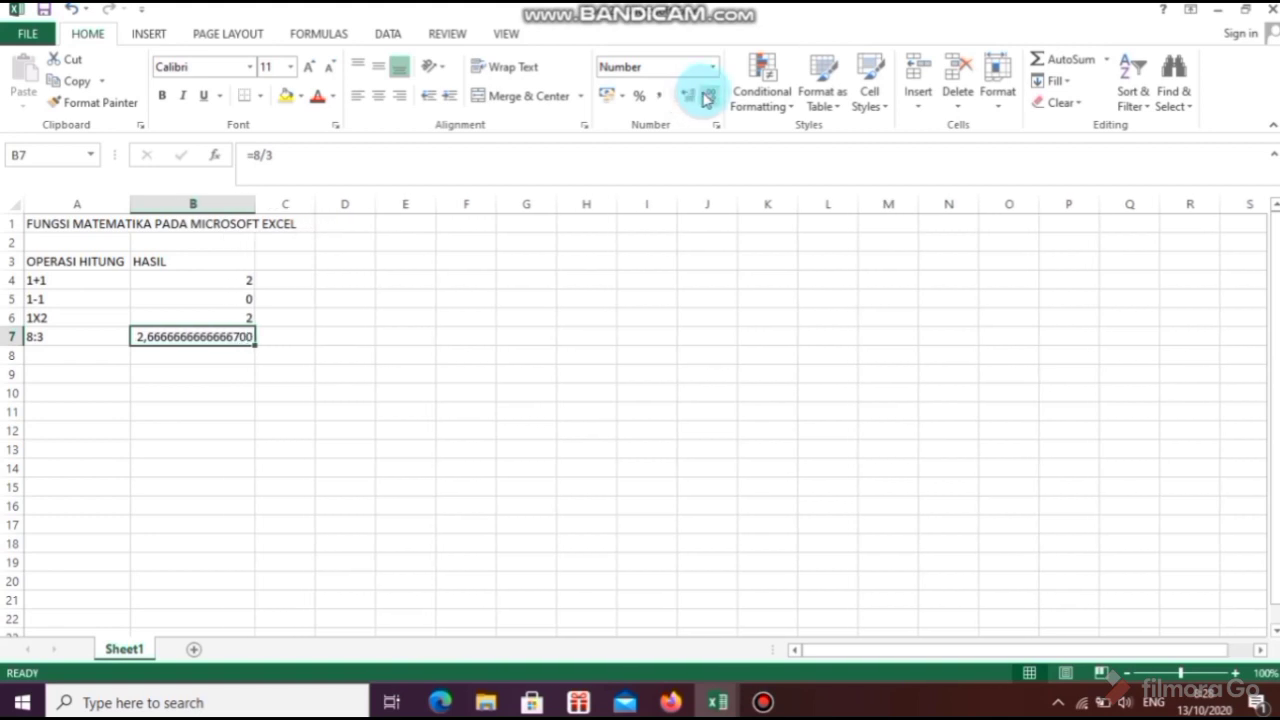
- Reduce the displayed decimals of the division result in cell B7 to two decimal places
left_click(709, 97)
left_click(709, 97)
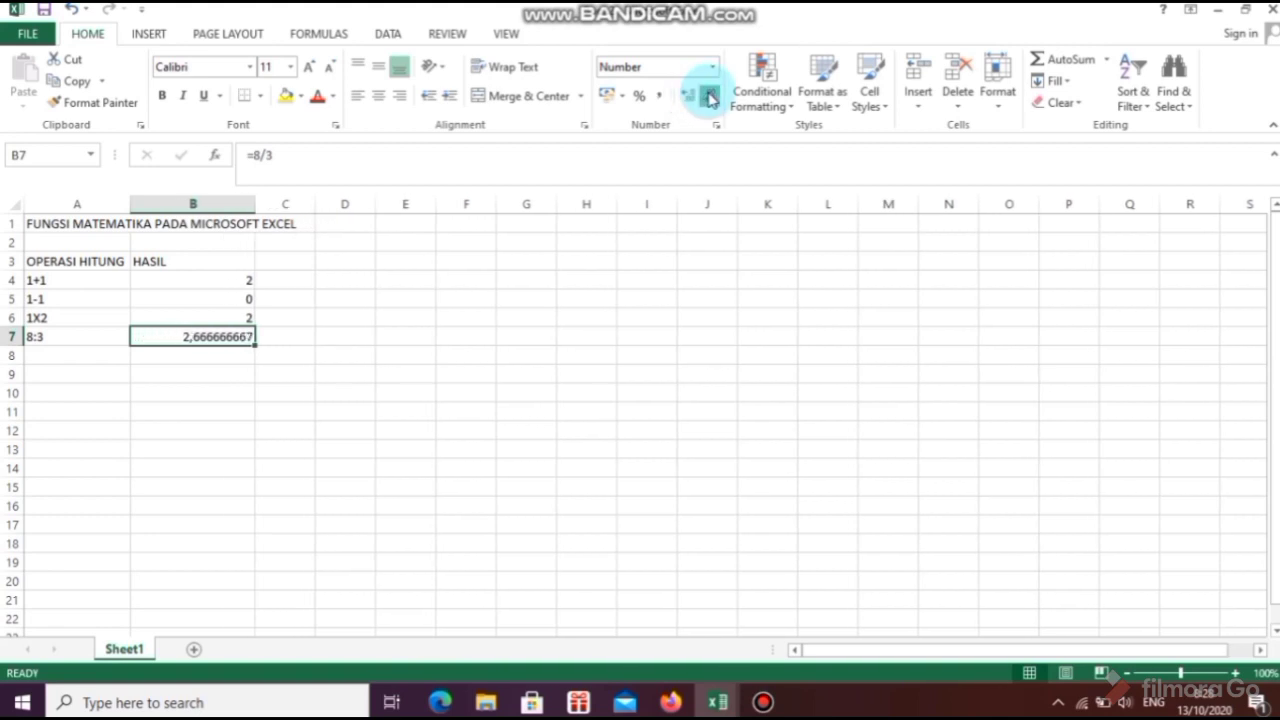
left_click(709, 97)
left_click(709, 97)
left_click(709, 97)
left_click(709, 97)
left_click(709, 97)
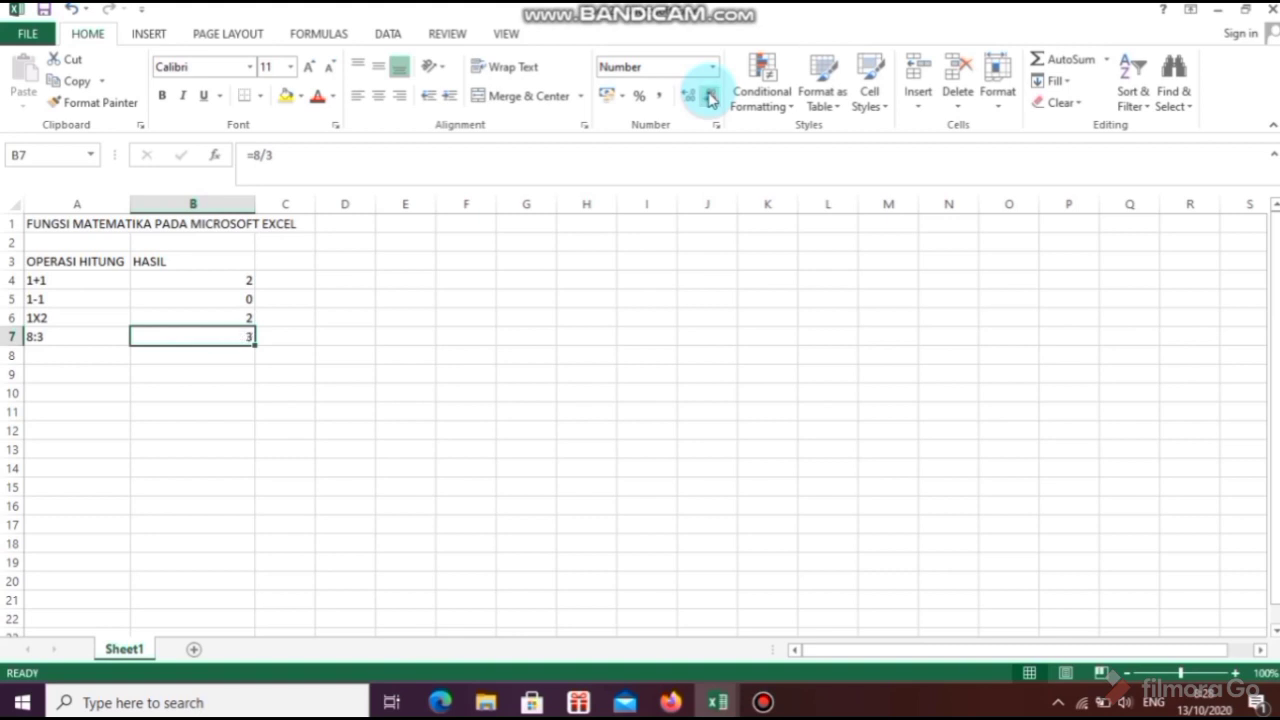
left_click(689, 96)
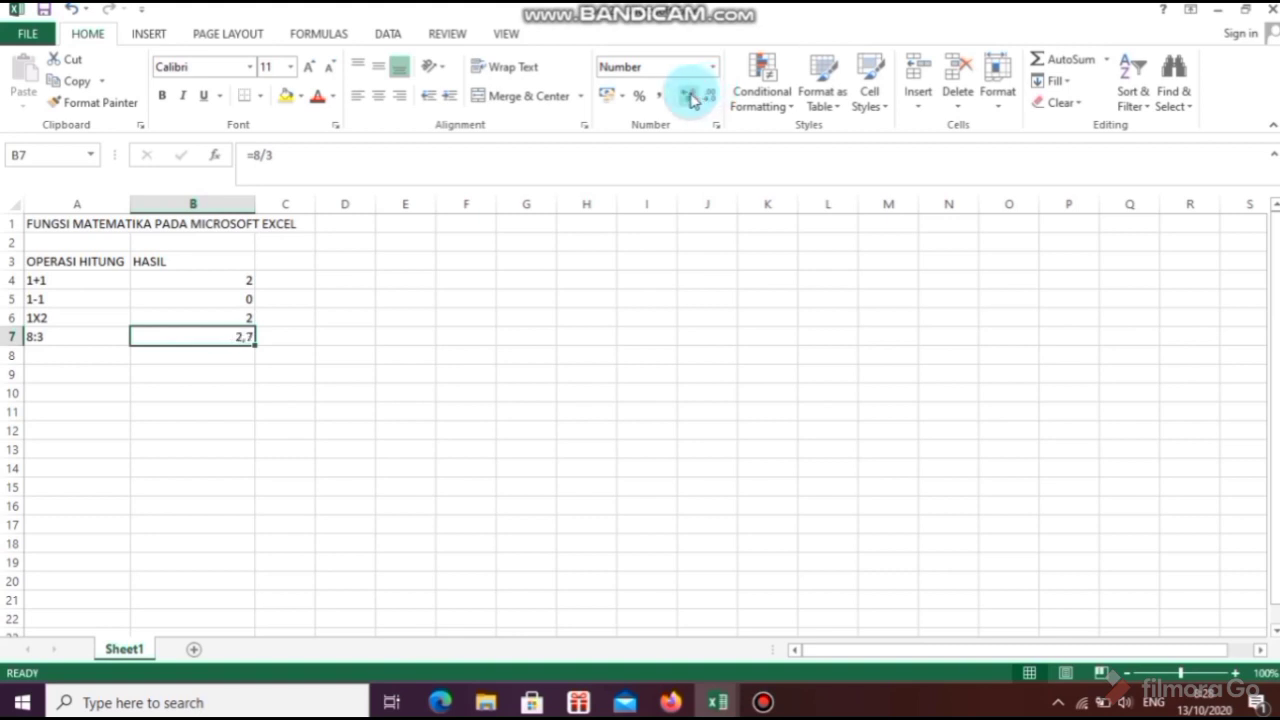
left_click(689, 96)
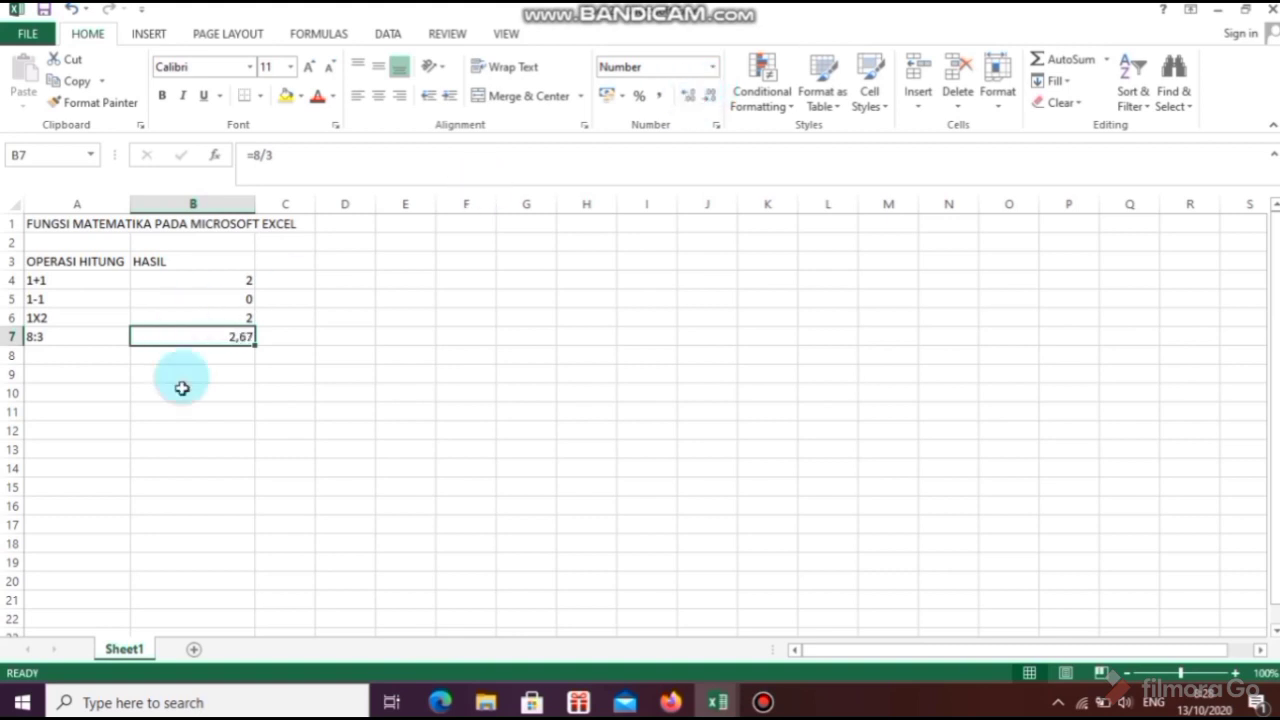
left_click(186, 428)
- Enter the expression 2² as text in cell A8, using a leading apostrophe and the Superscript Two symbol
left_click(104, 354)
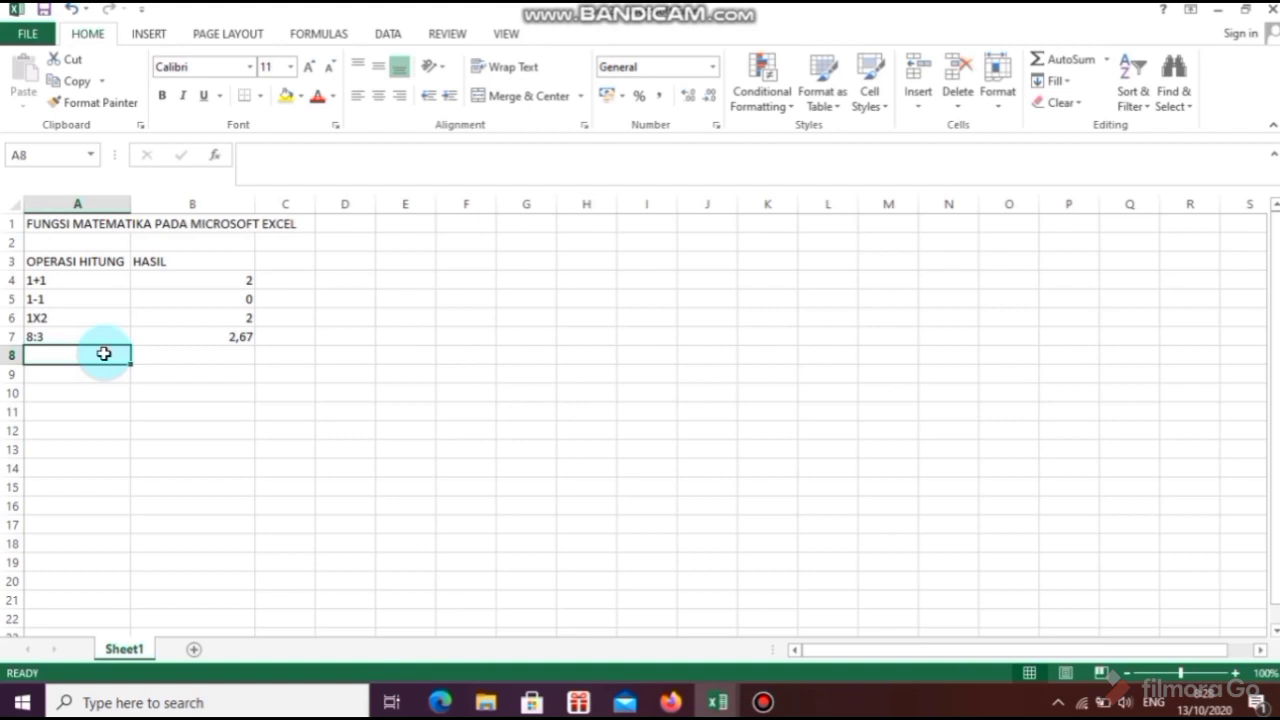
type("'")
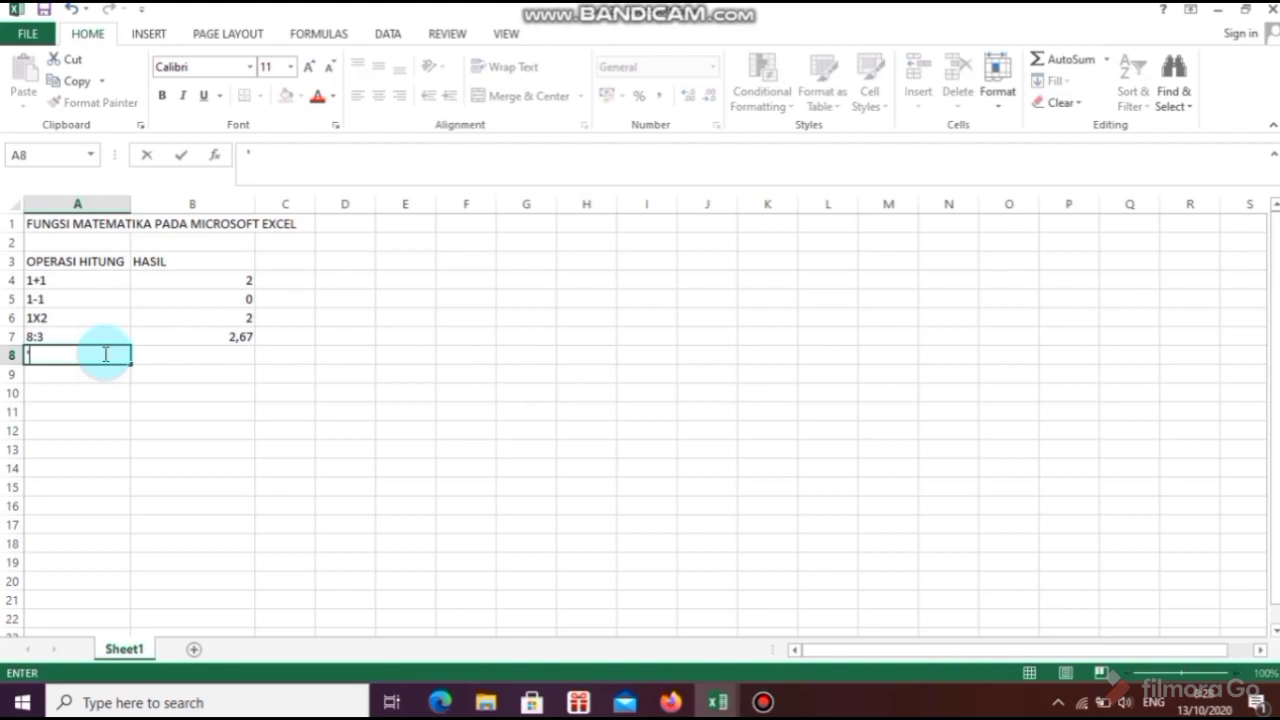
type("2")
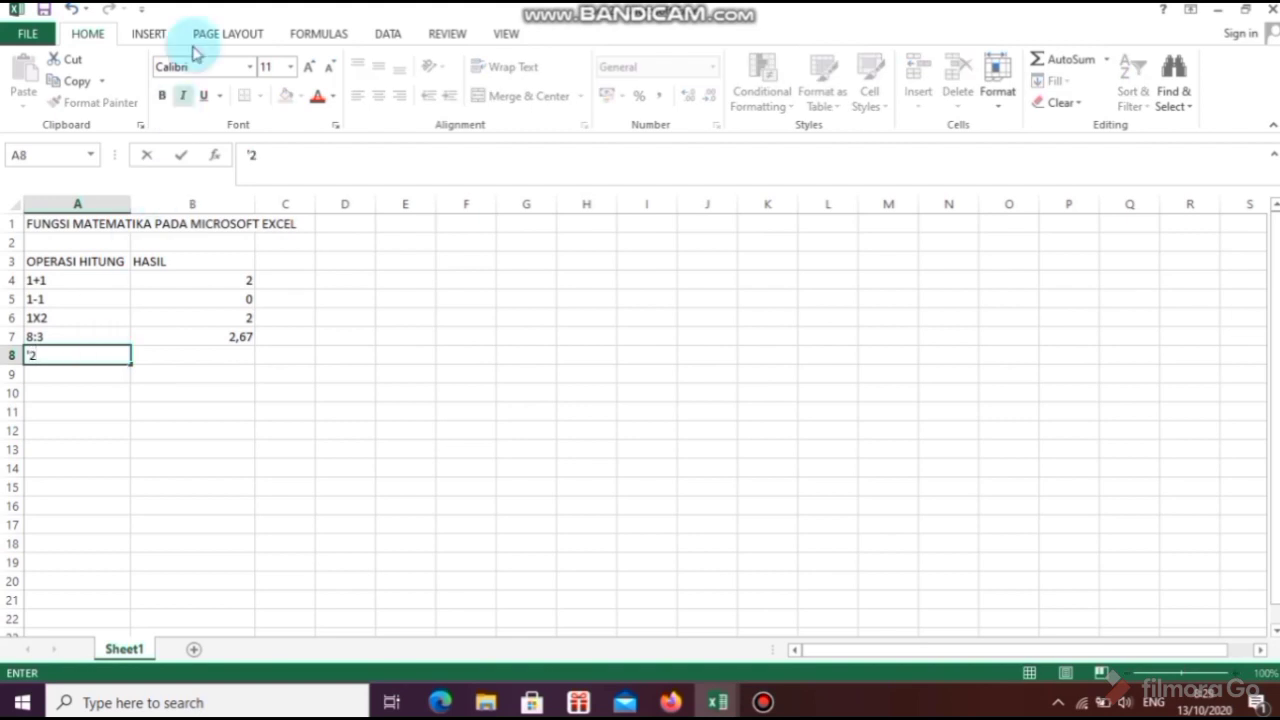
left_click(150, 36)
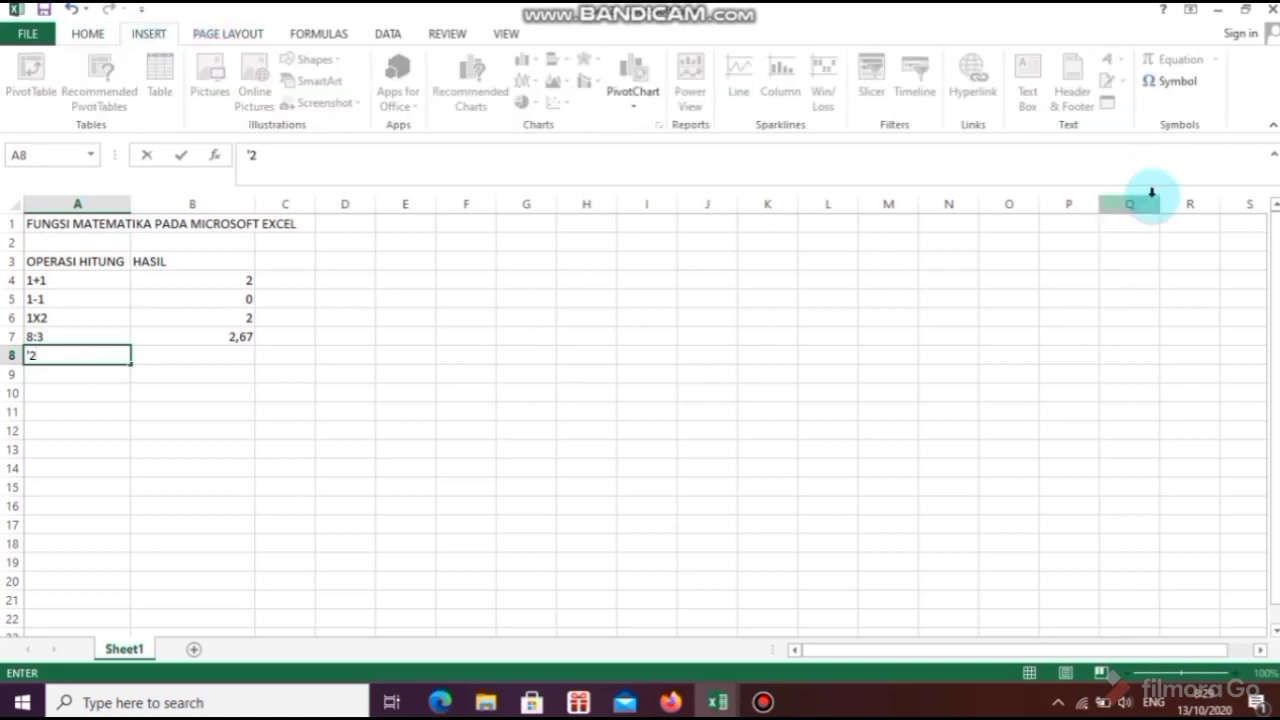
left_click(1174, 88)
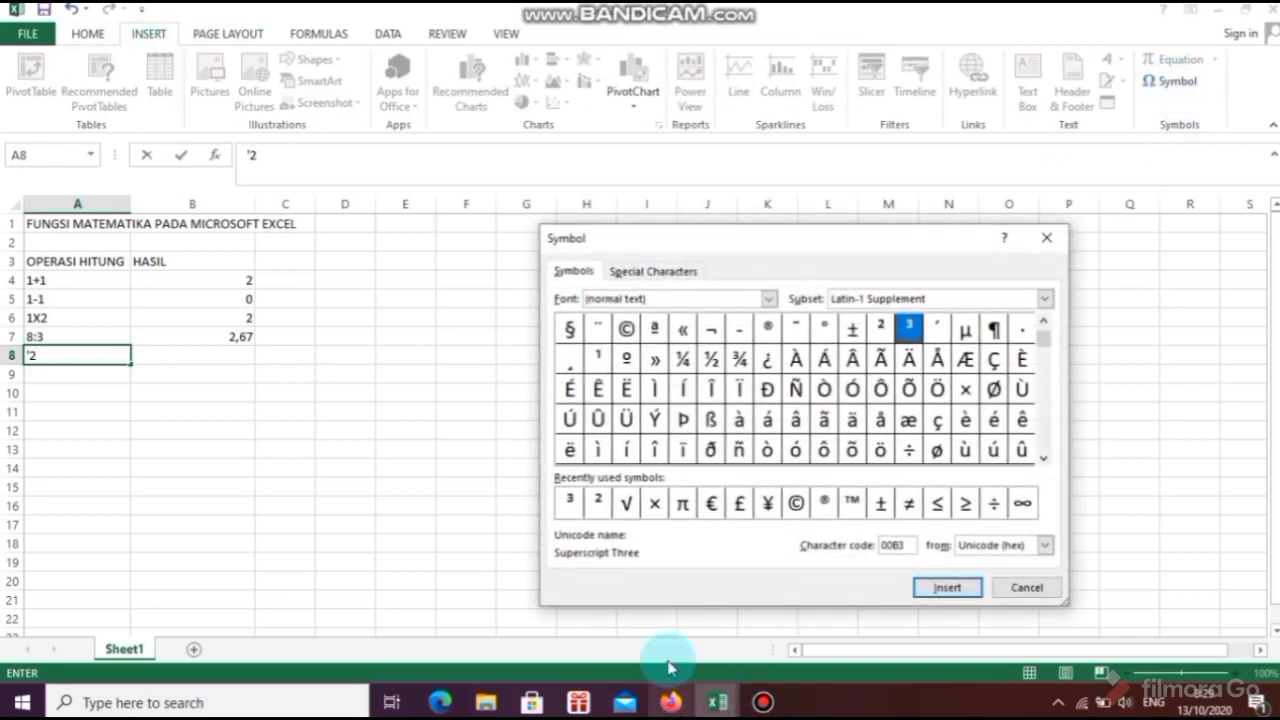
left_click(598, 502)
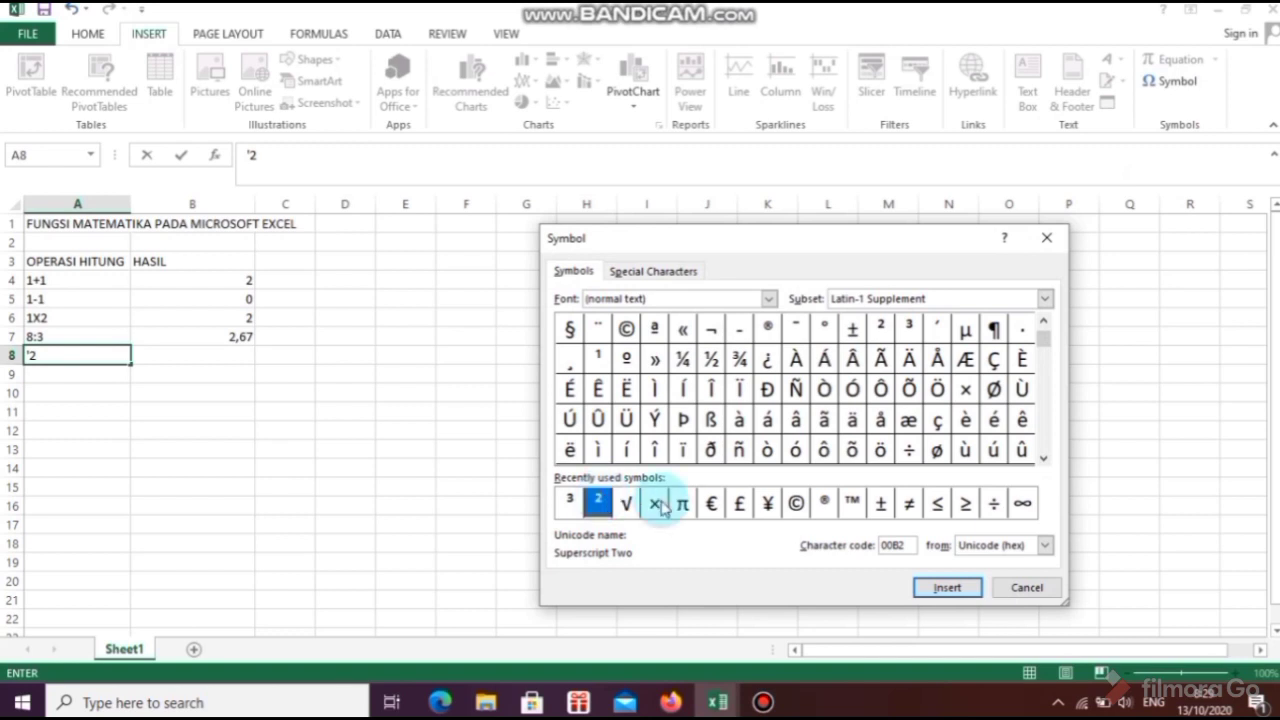
left_click(958, 587)
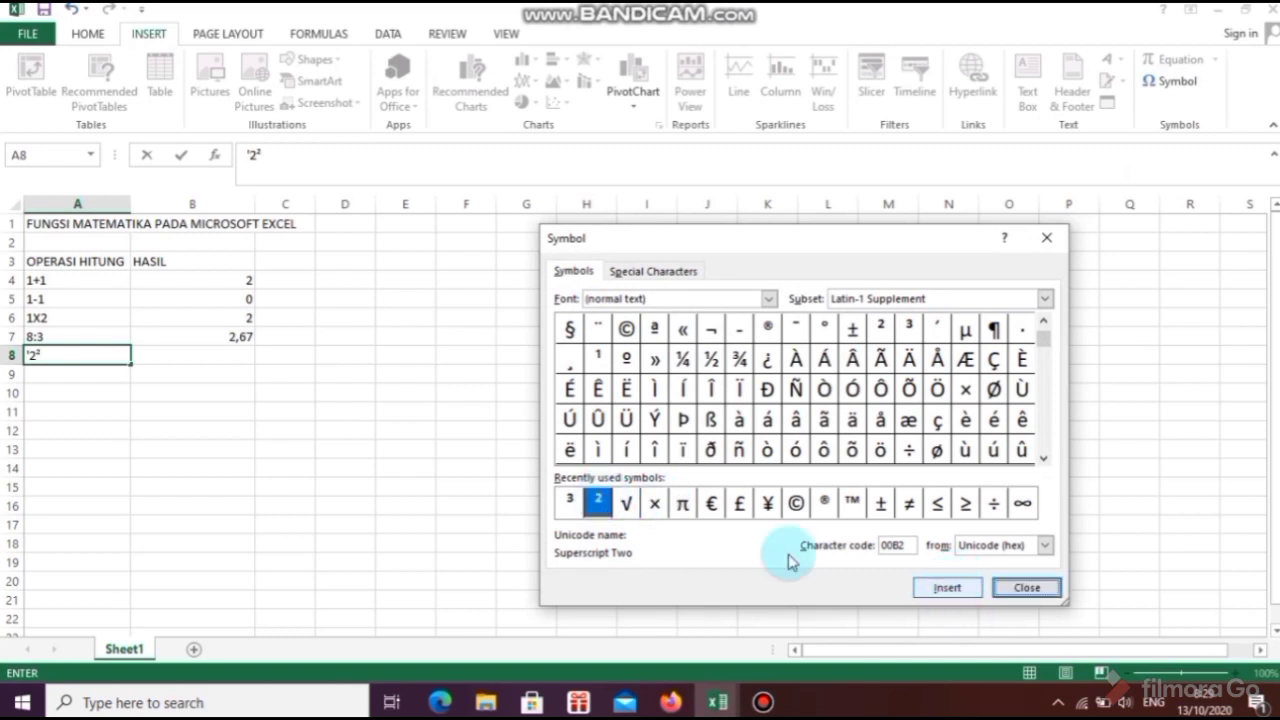
left_click(1043, 589)
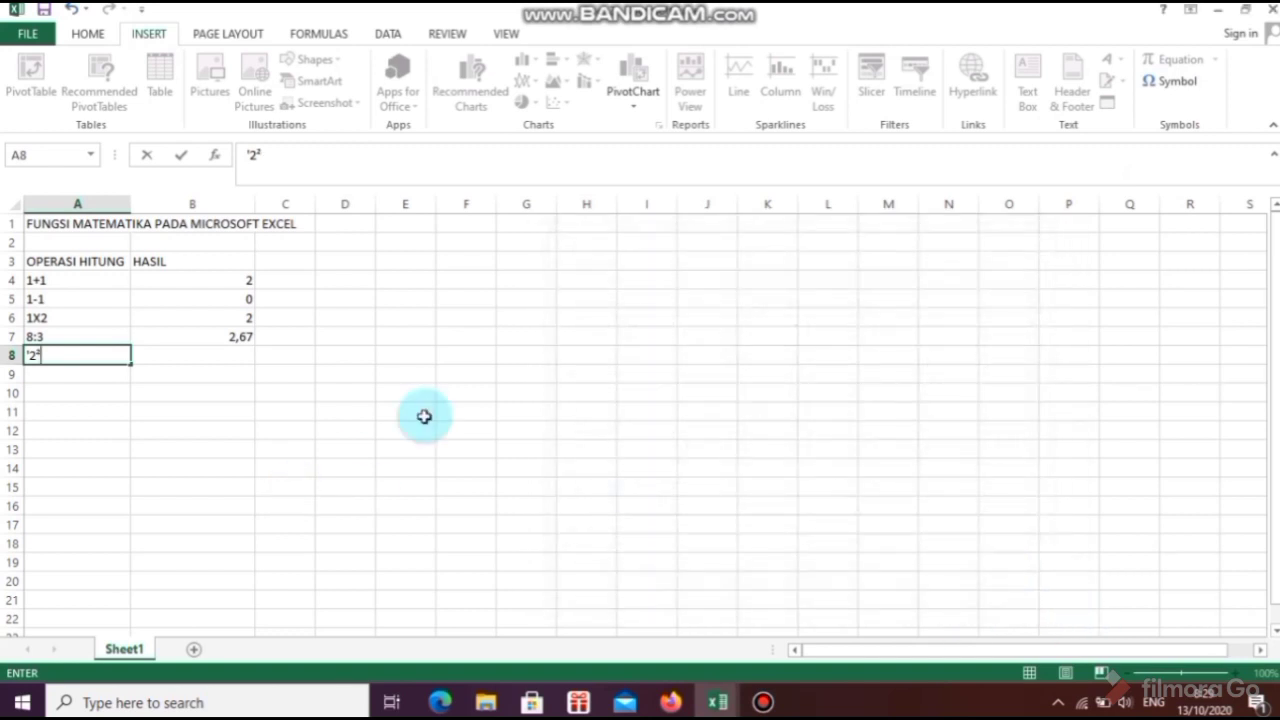
left_click(217, 360)
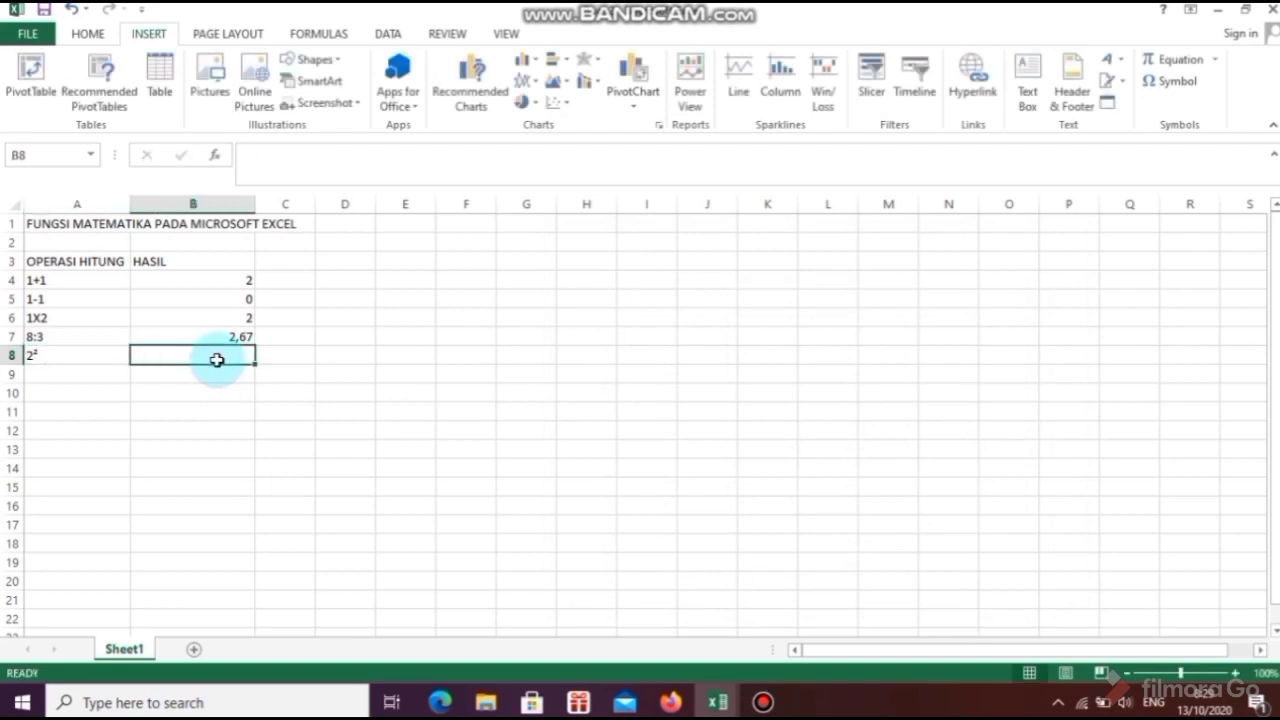
- Enter the power formula =2^2 in cell B8, beside the 2² expression
type("=2")
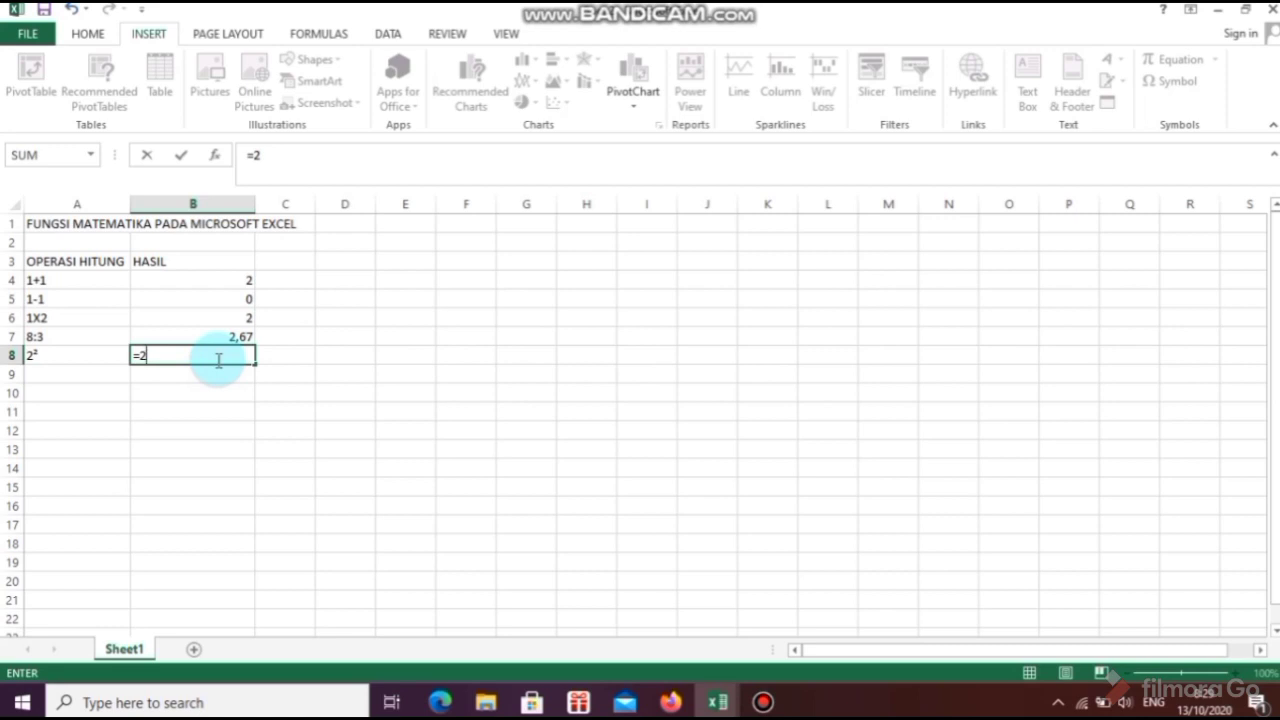
type("^")
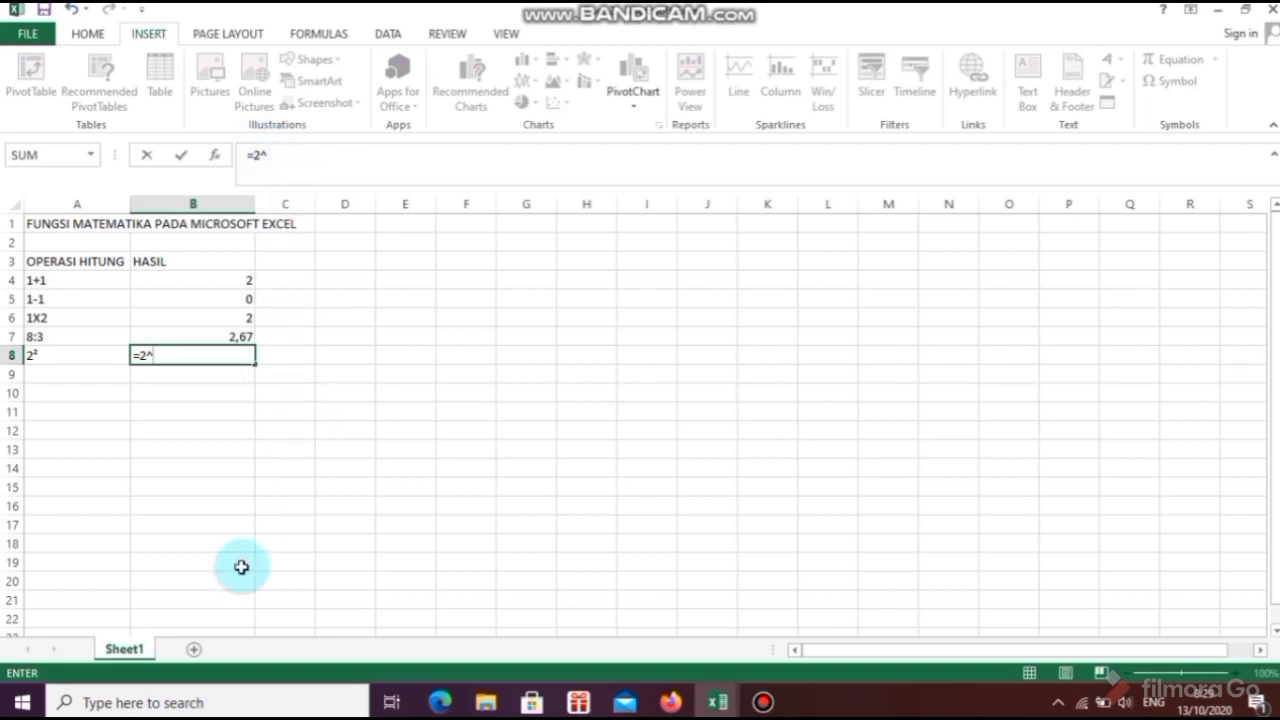
type("2")
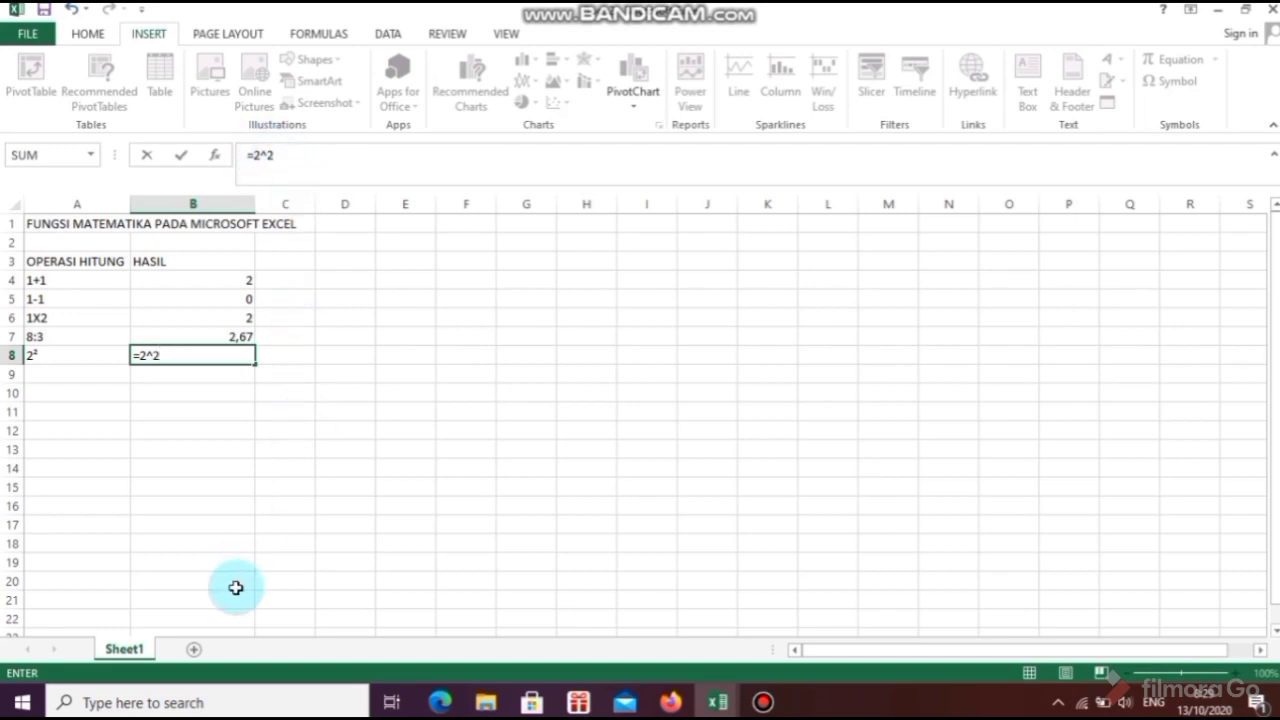
key("Return")
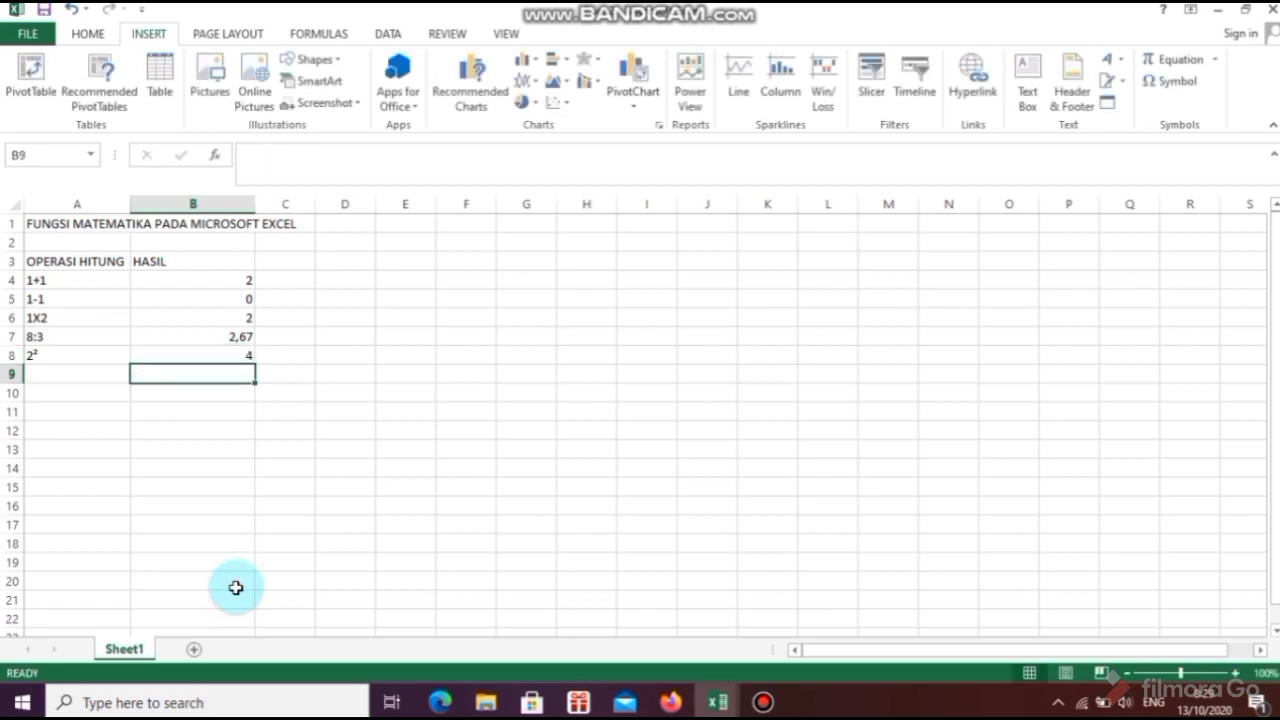
- Enter the expression 2³ as text in cell A9, using a leading apostrophe and the Superscript Three symbol
left_click(57, 375)
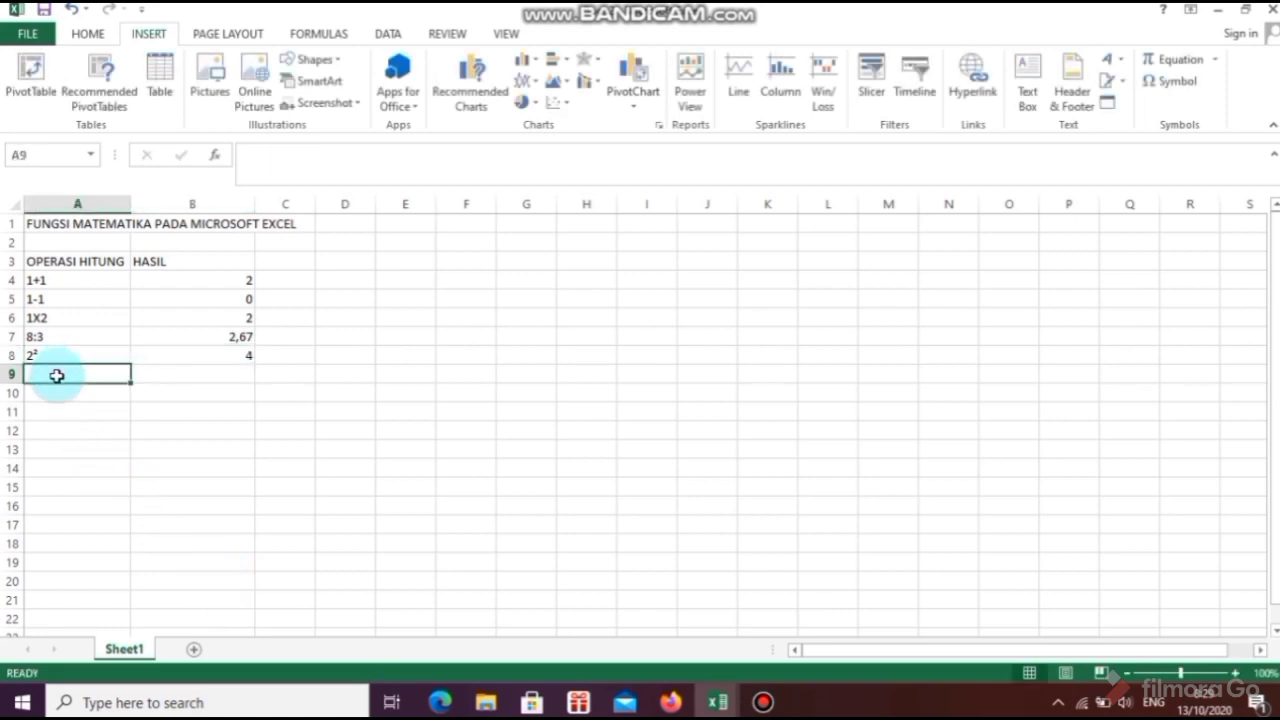
type("'2")
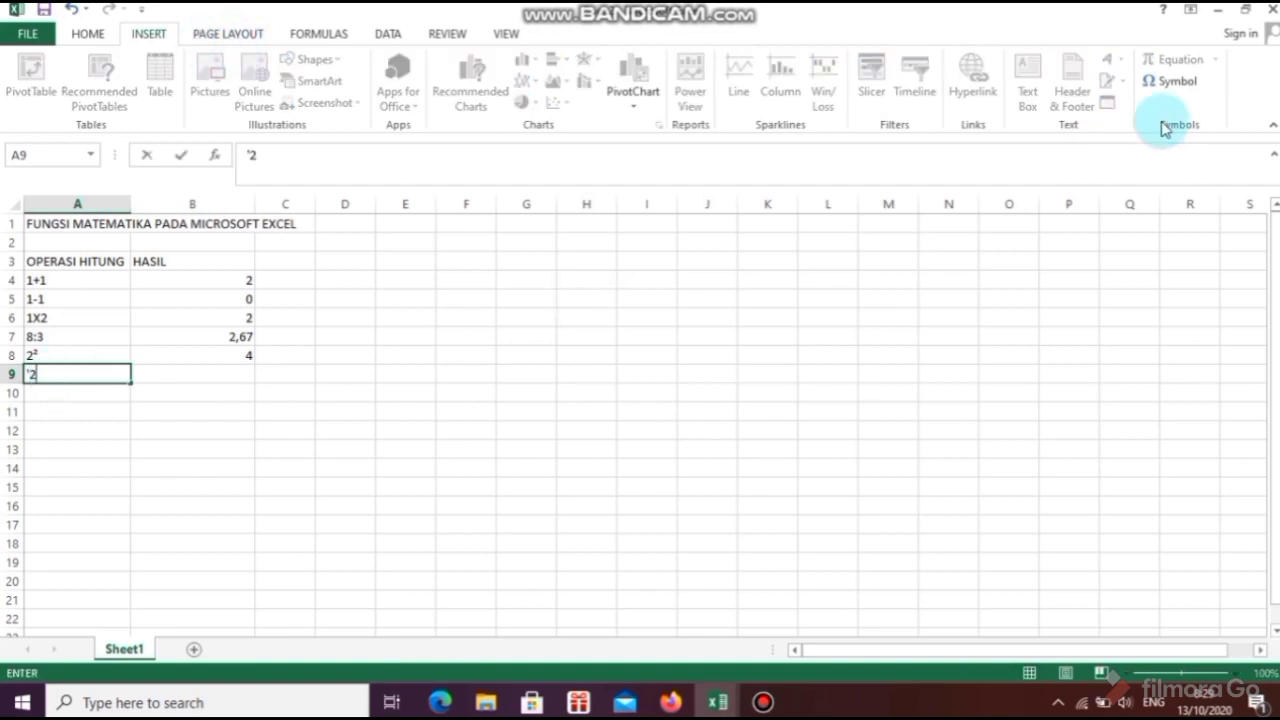
left_click(1173, 84)
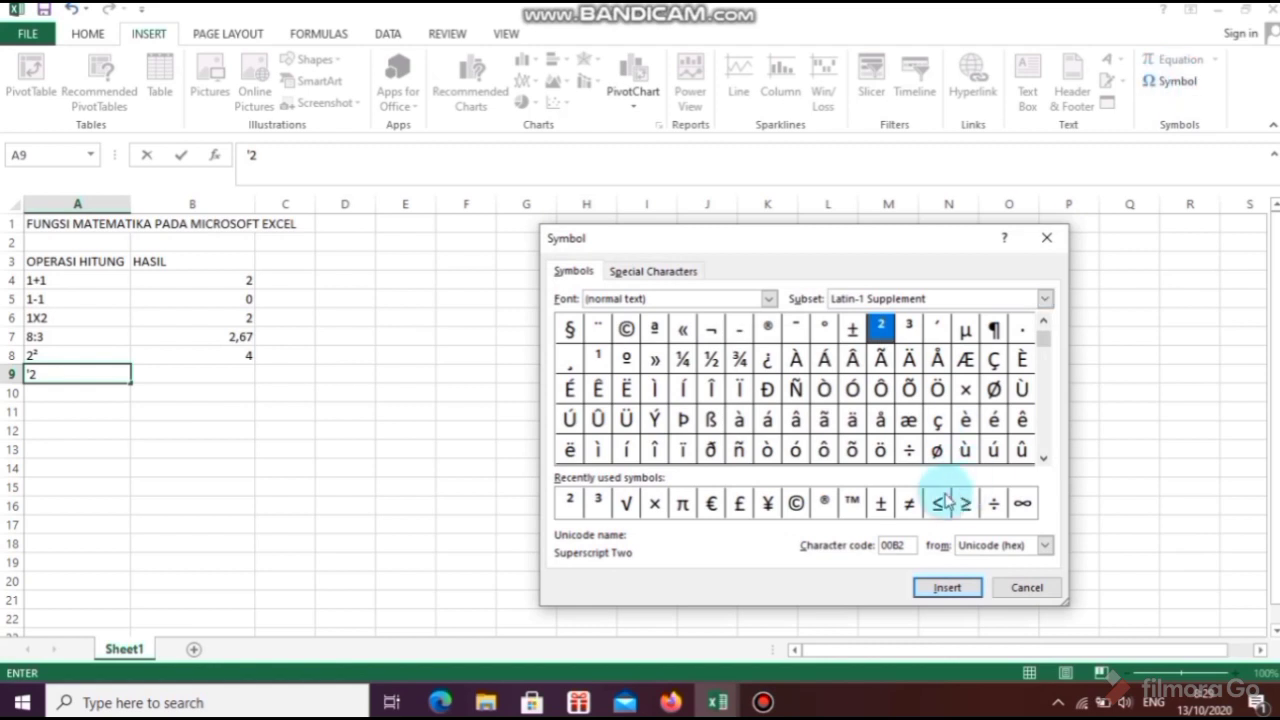
left_click(597, 502)
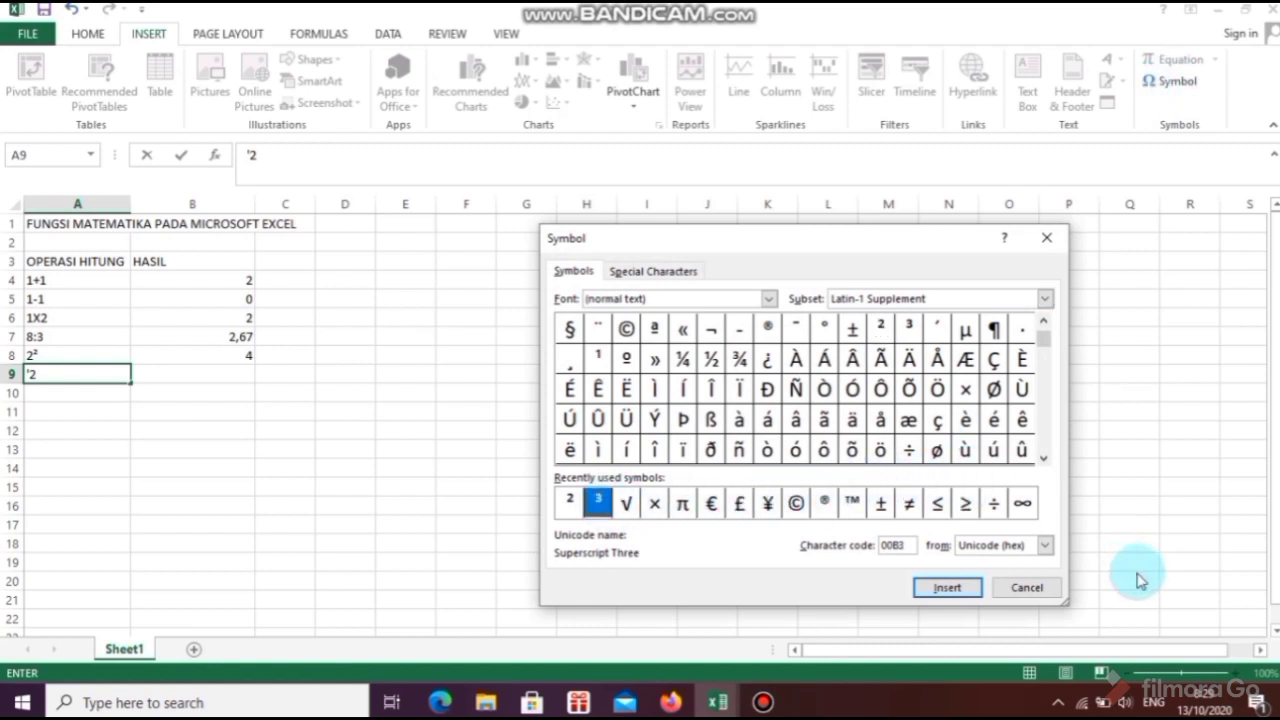
left_click(950, 589)
left_click(1019, 590)
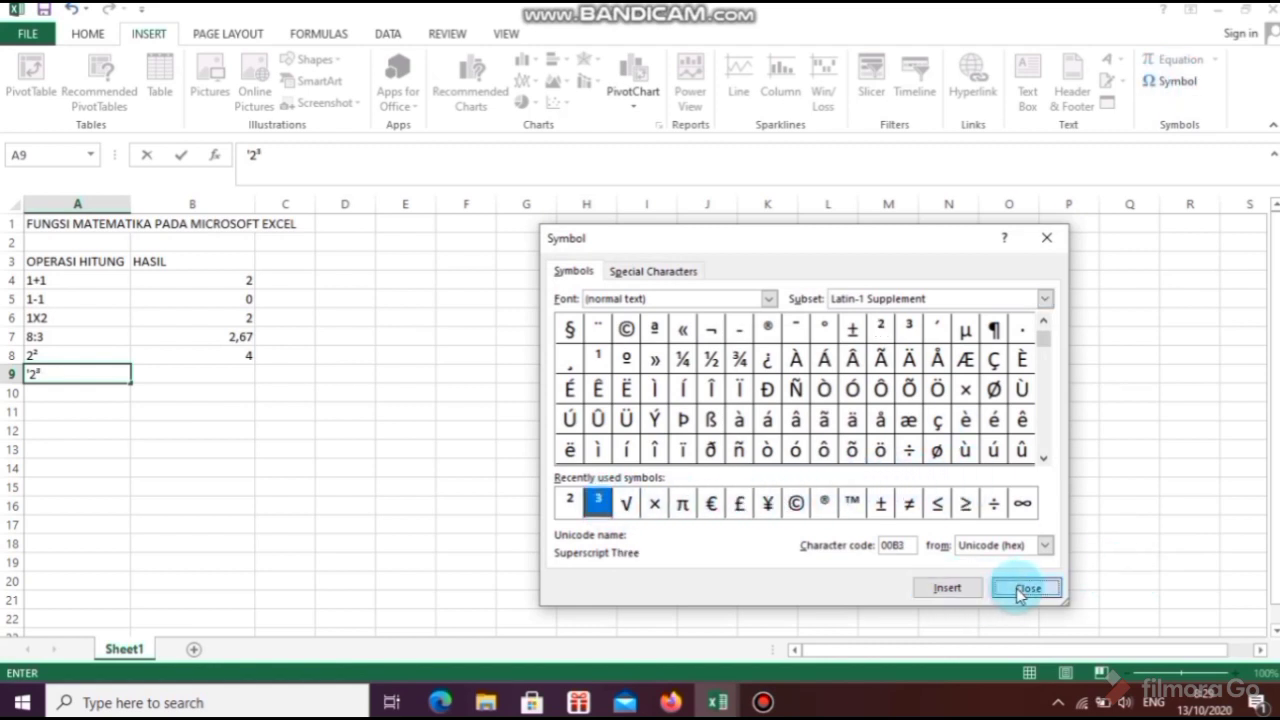
- Enter the power formula =2^3 in cell B9, beside the 2³ expression
left_click(235, 372)
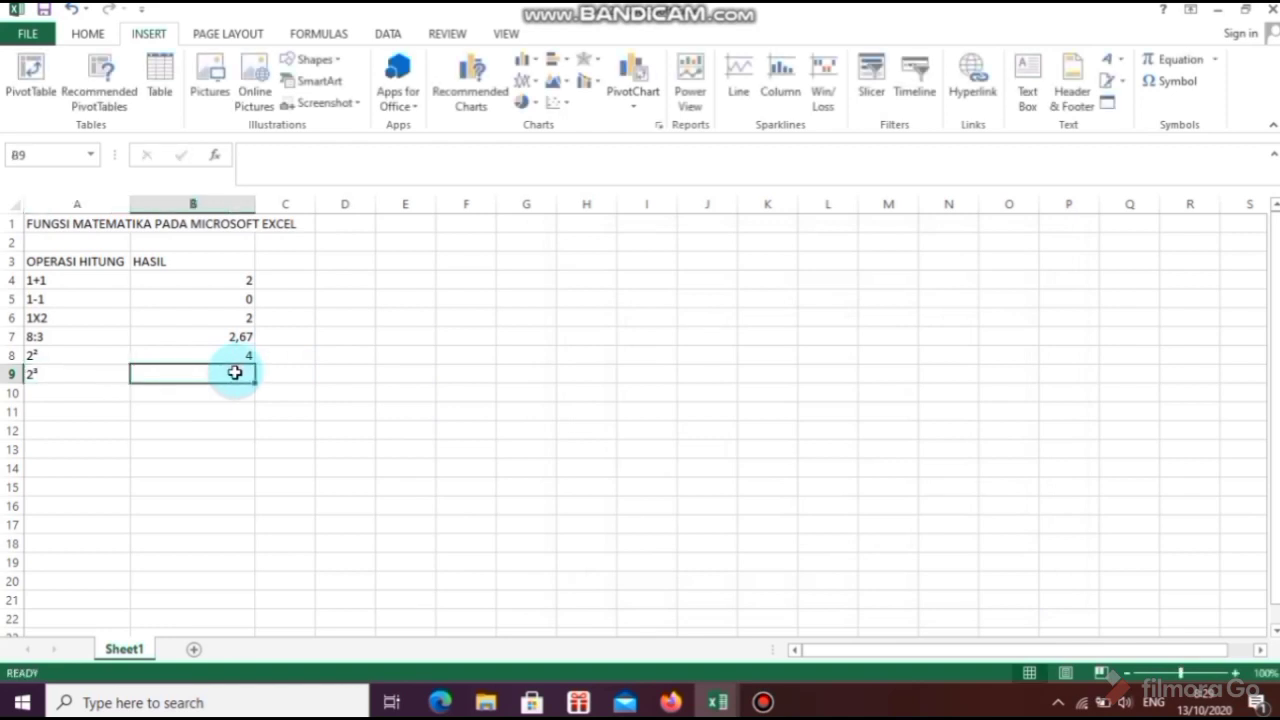
type("=2")
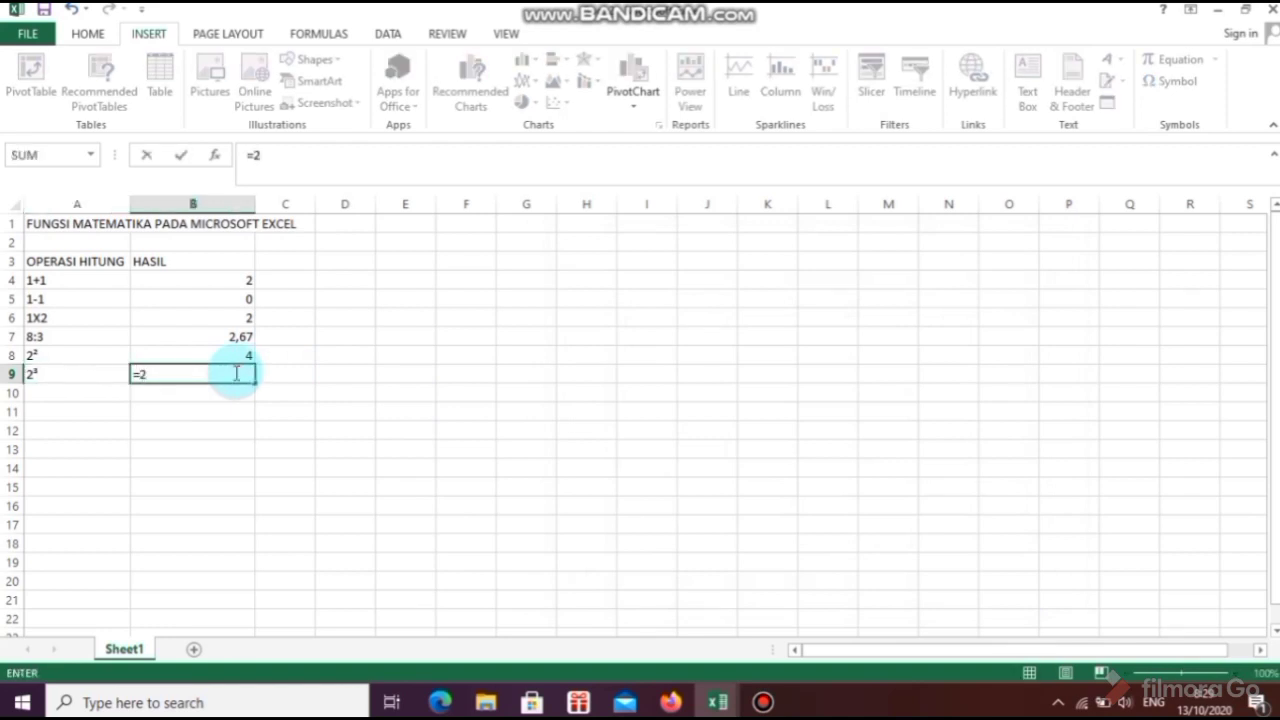
type("^3")
key("Return")
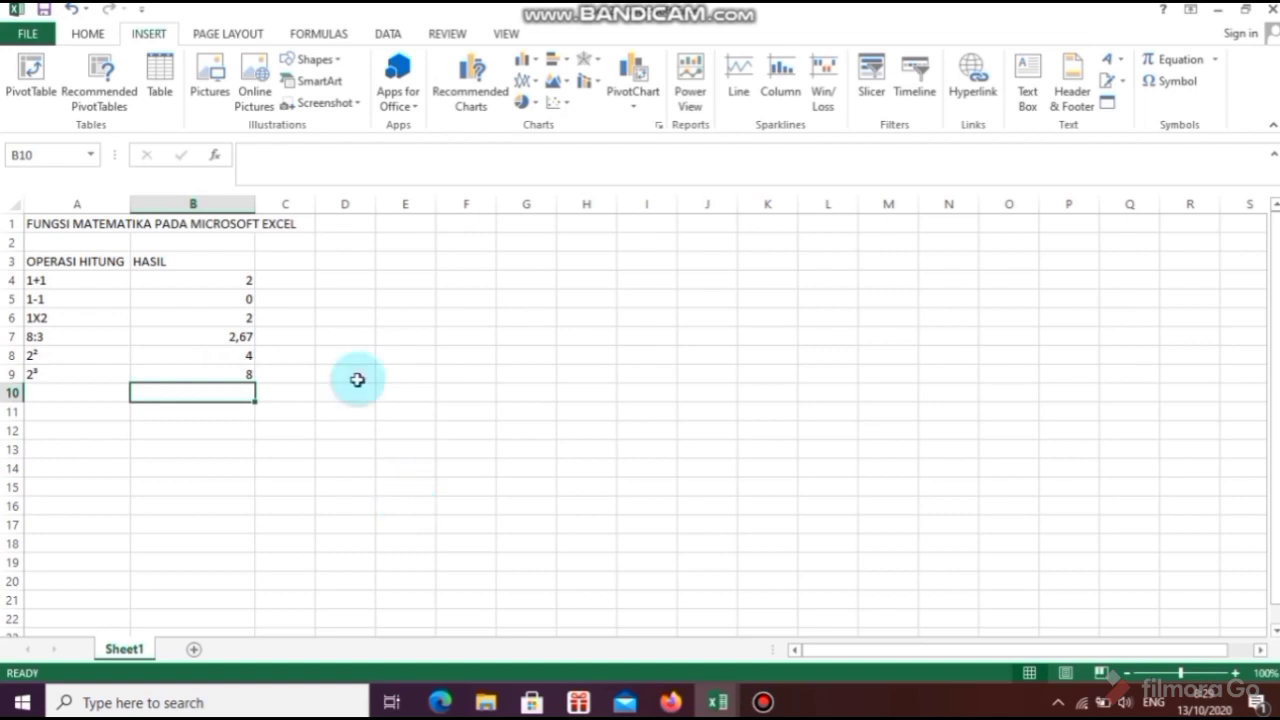
- Add the column heading RUMUS in cell C3, beside HASIL
left_click(247, 279)
left_click(283, 262)
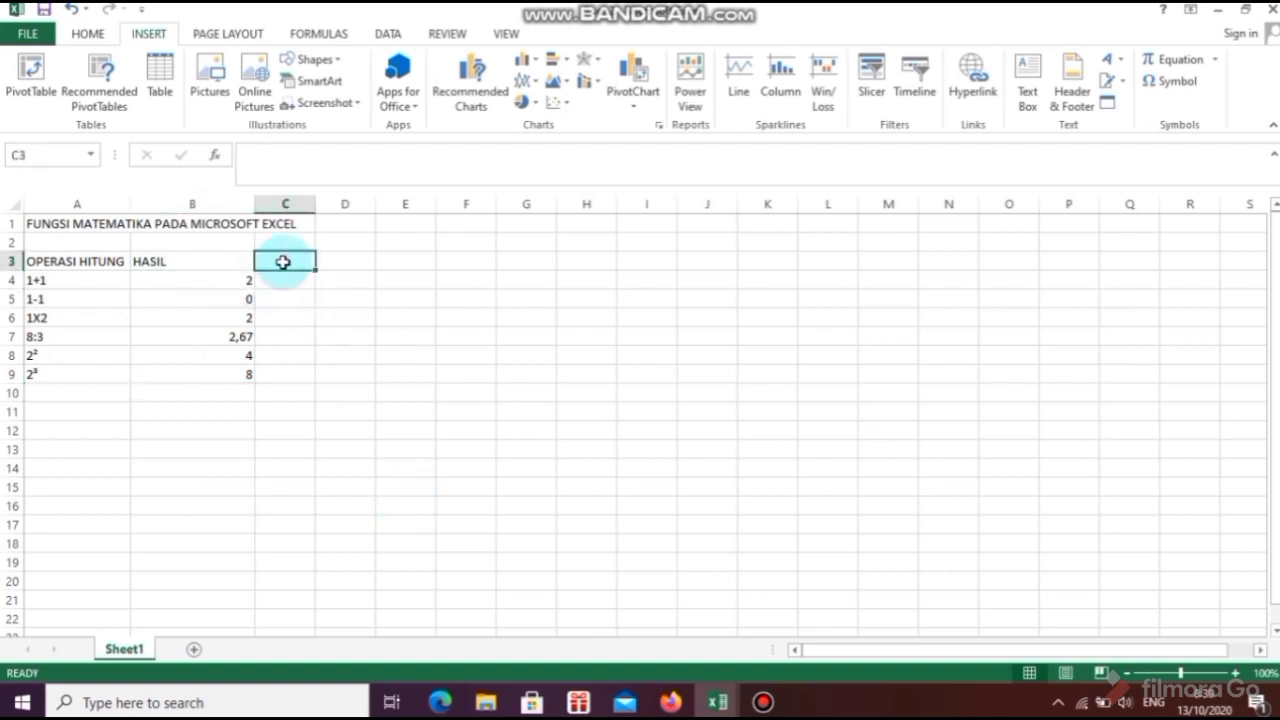
type("RUMUS")
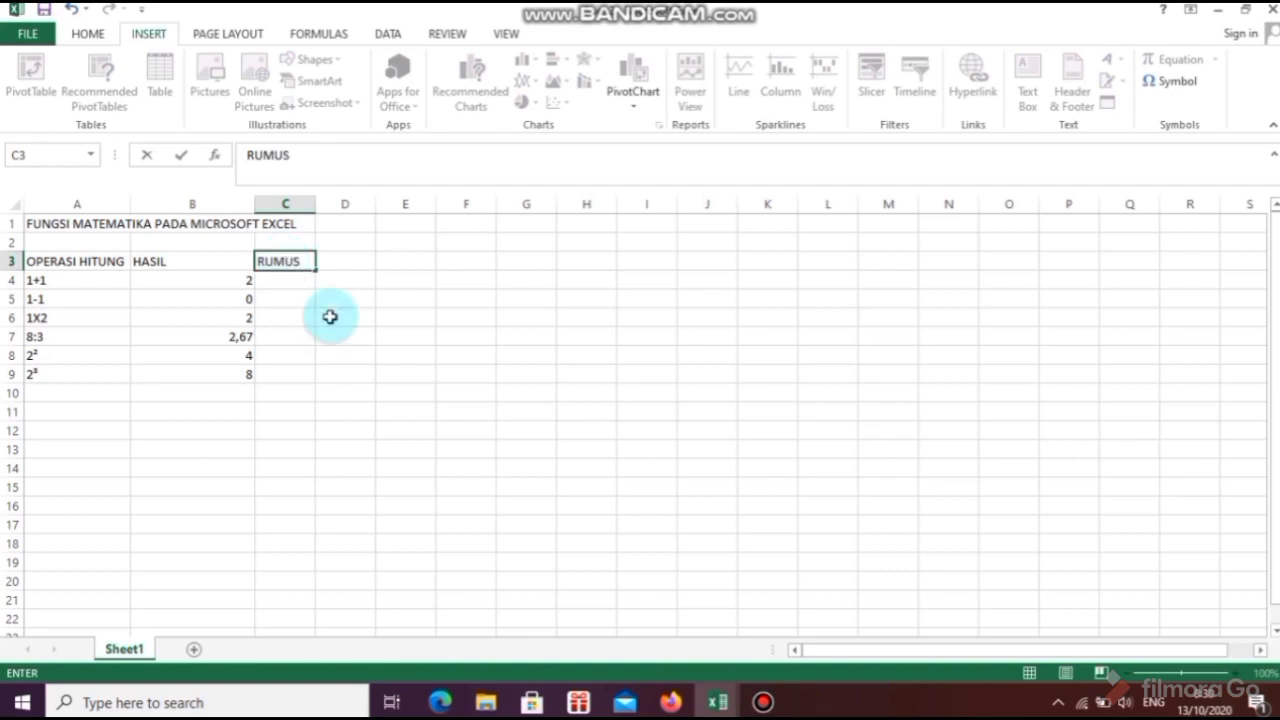
left_click(341, 337)
left_click(235, 280)
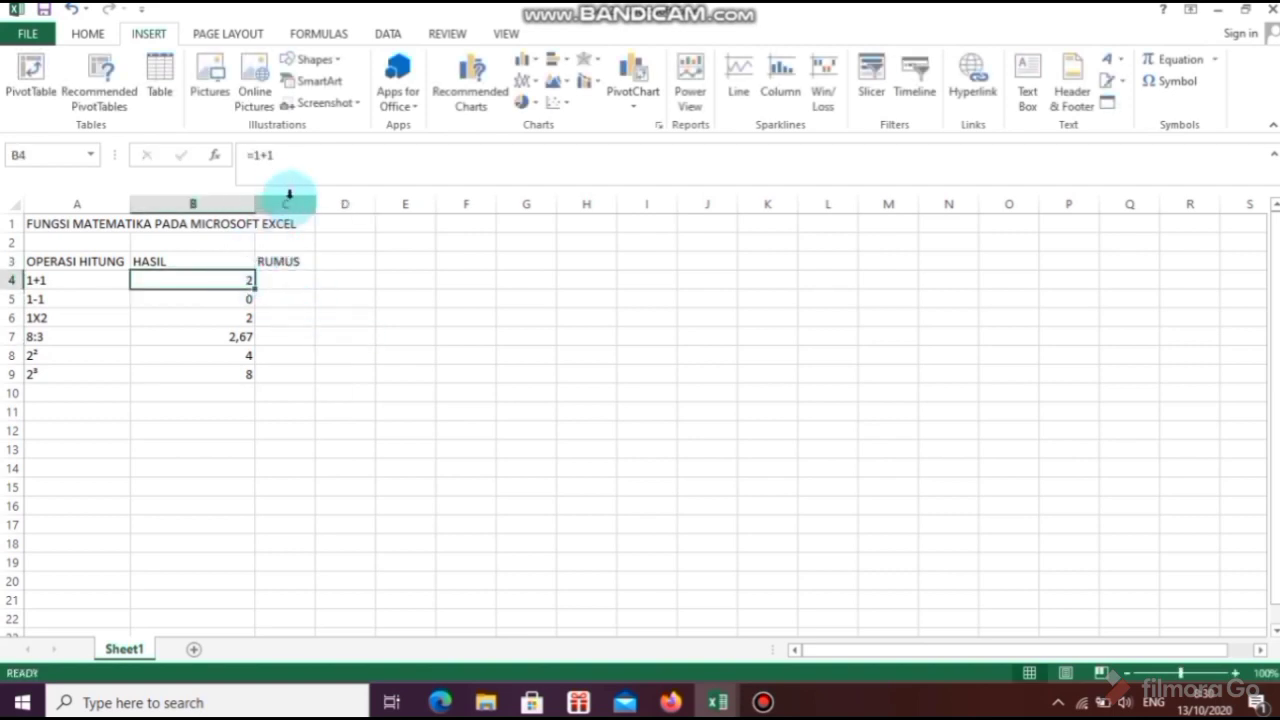
left_click_drag(272, 154, 250, 153)
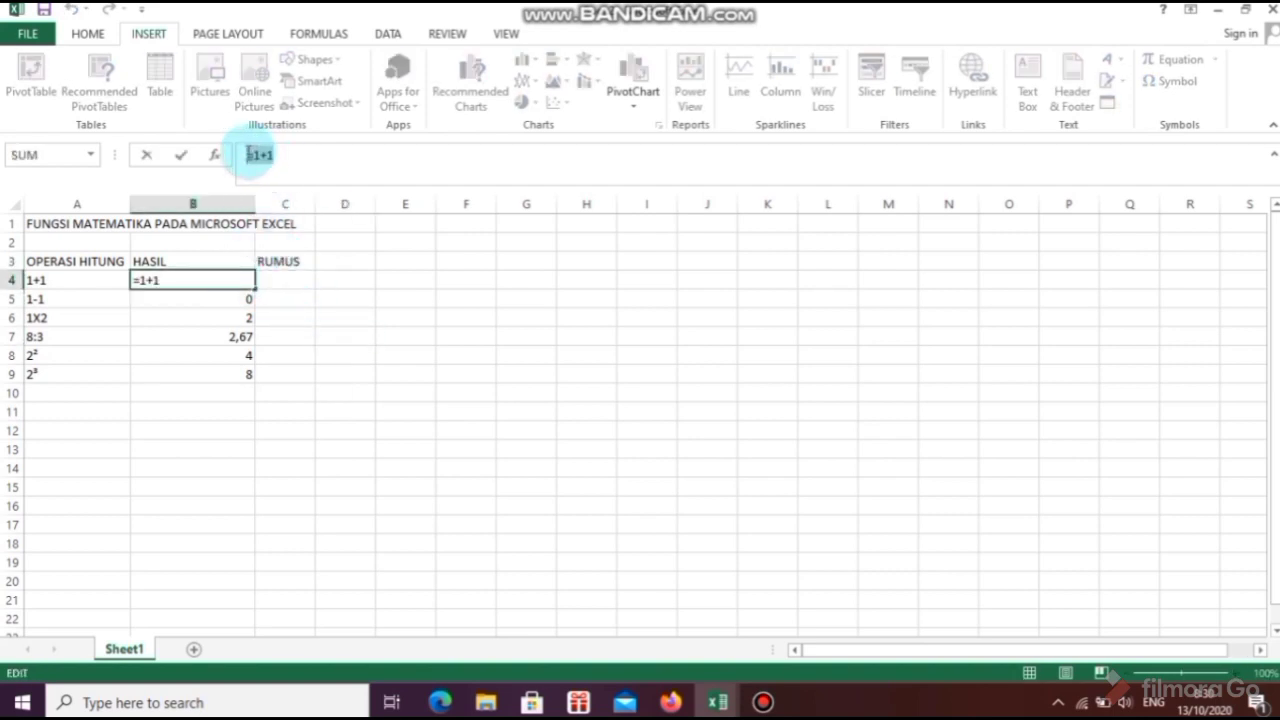
type("=")
left_click(303, 286)
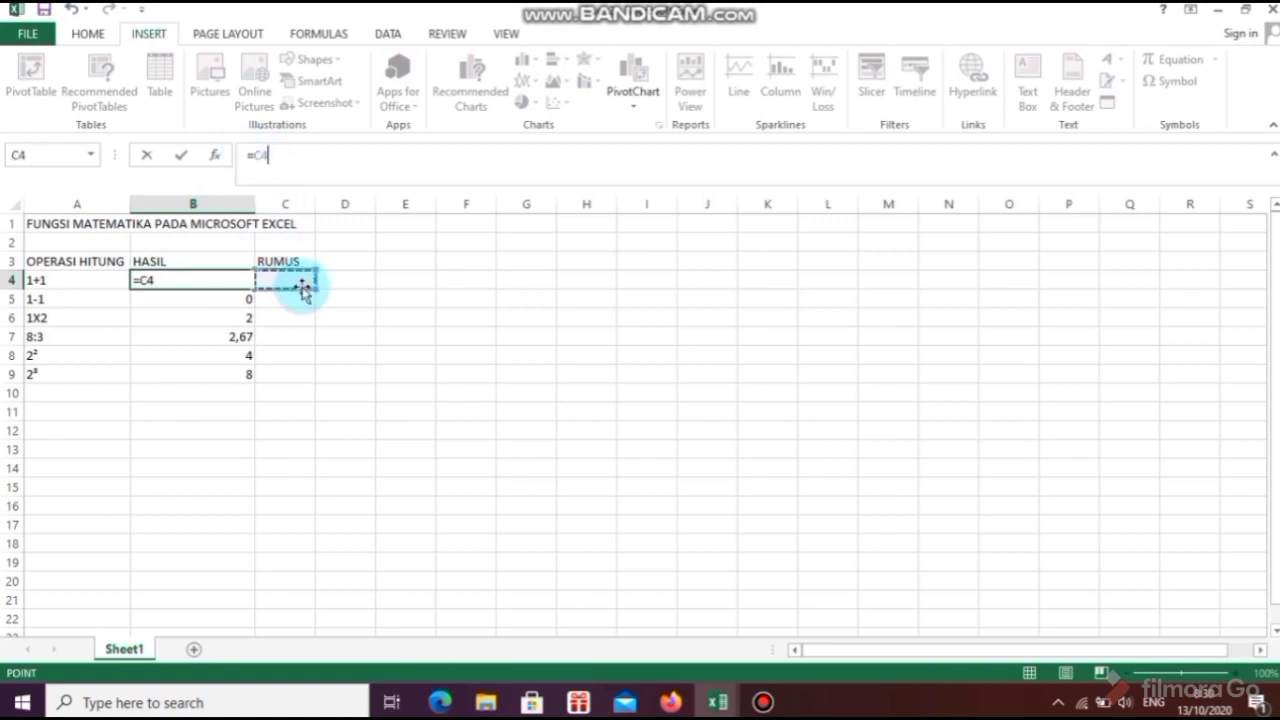
key("BackSpace")
key("BackSpace")
key("BackSpace")
left_click(302, 287)
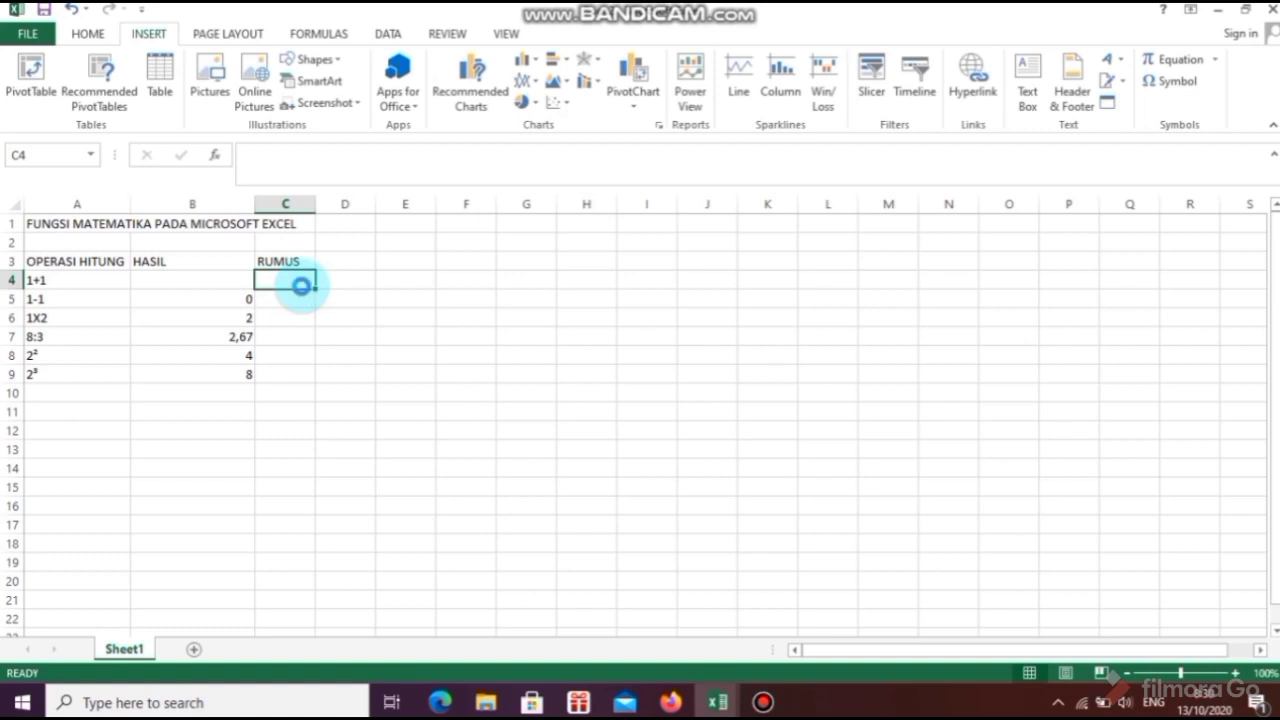
key("ctrl+z")
- Enter the formula =1+1 as text in cell C4, using a leading apostrophe
left_click(302, 287)
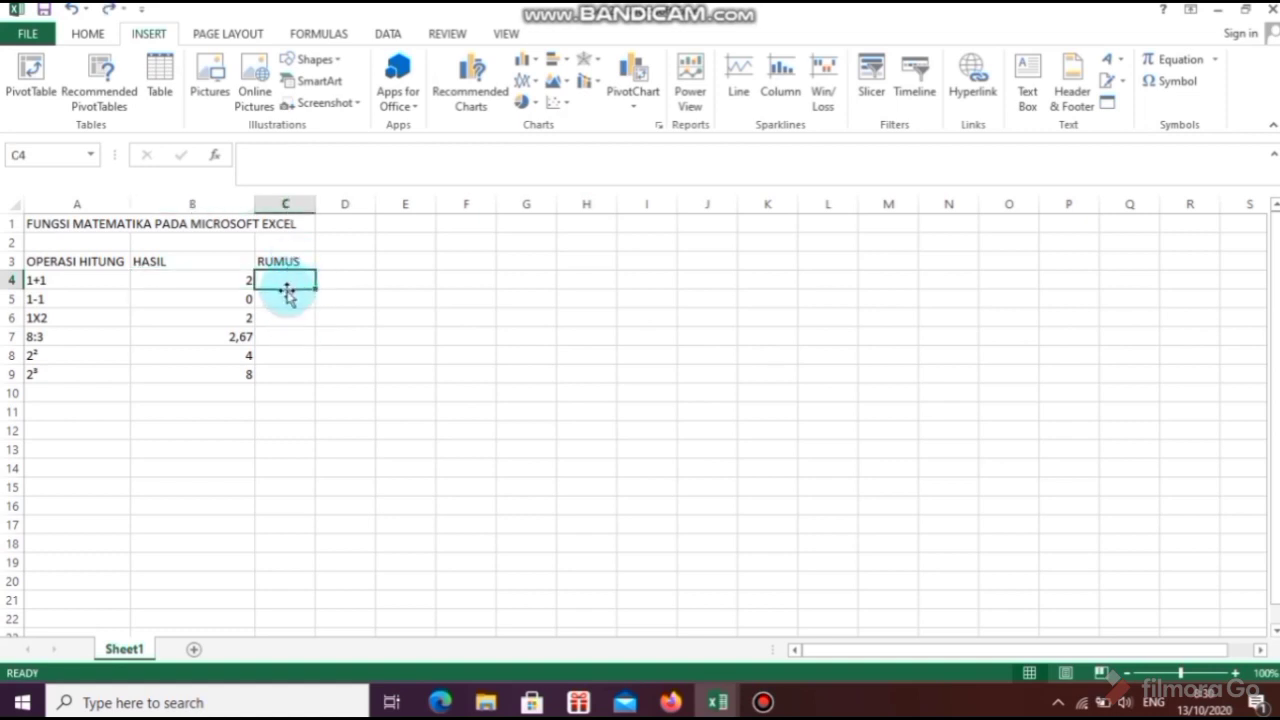
type("'=1")
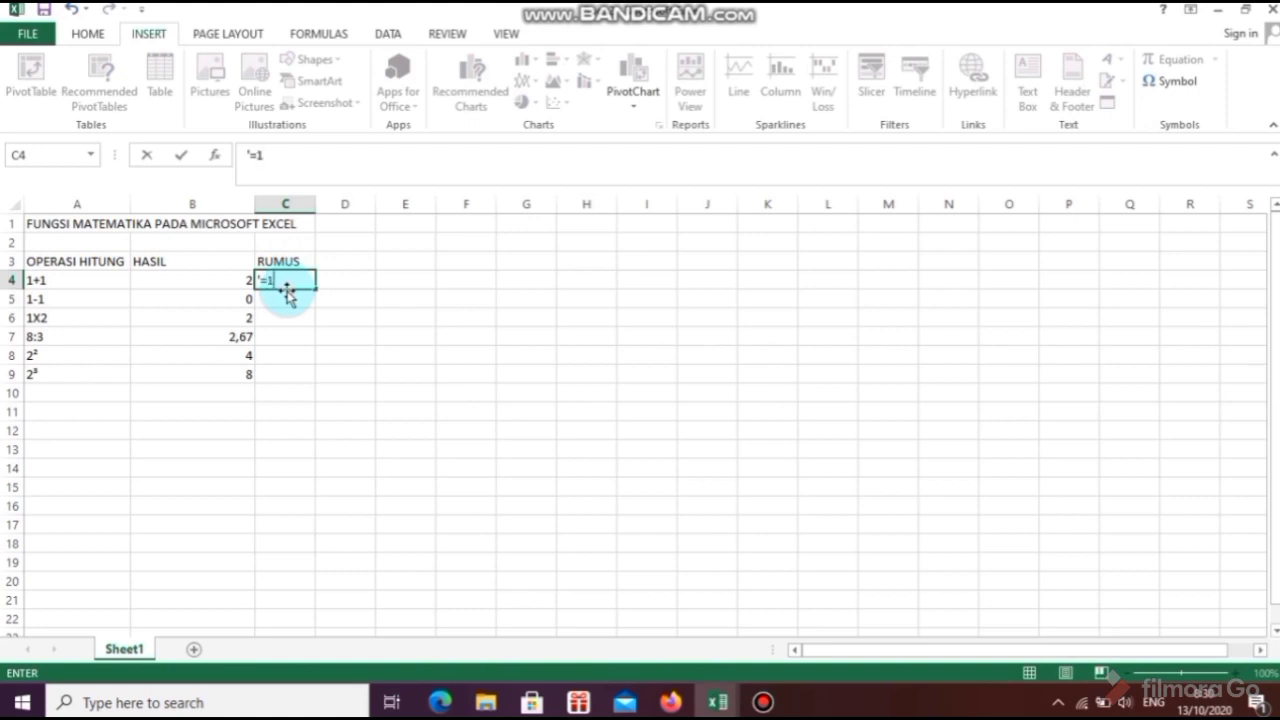
type("+1")
key("Return")
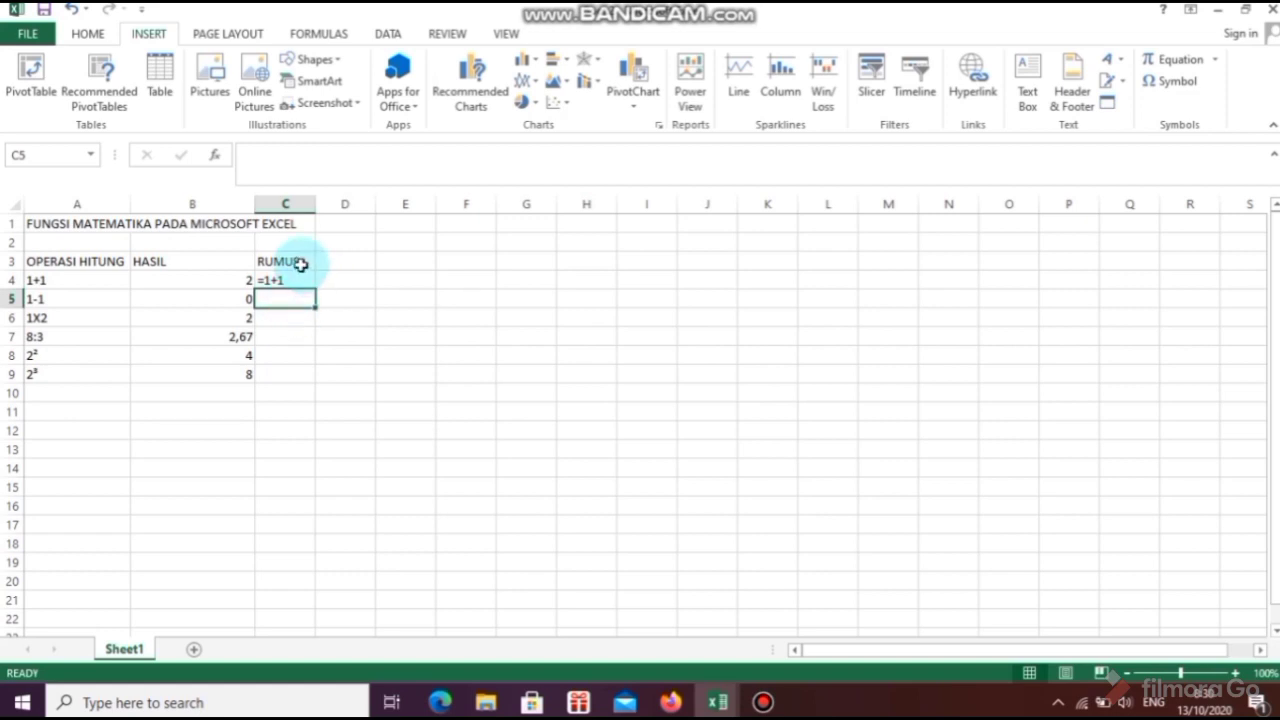
- Extend the heading in cell C3 to RUMUS/FORMULA
left_click(298, 262)
left_click(298, 155)
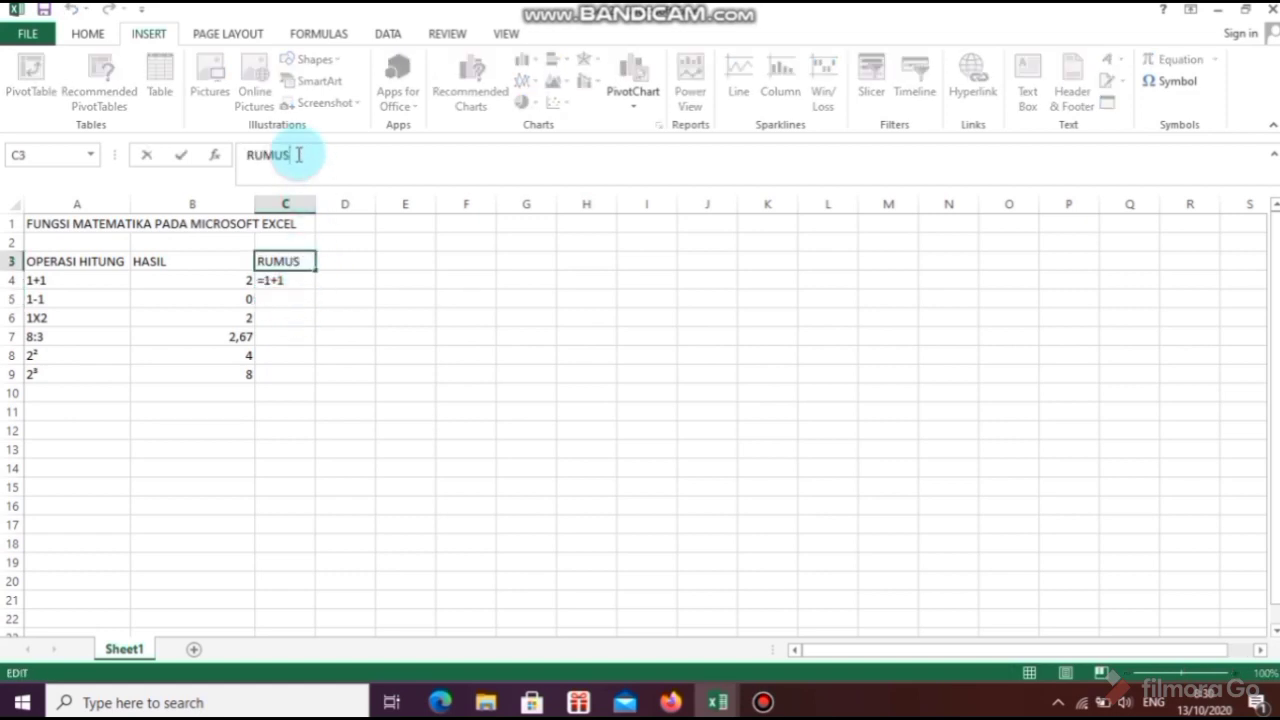
type("/F")
type("ORMULA")
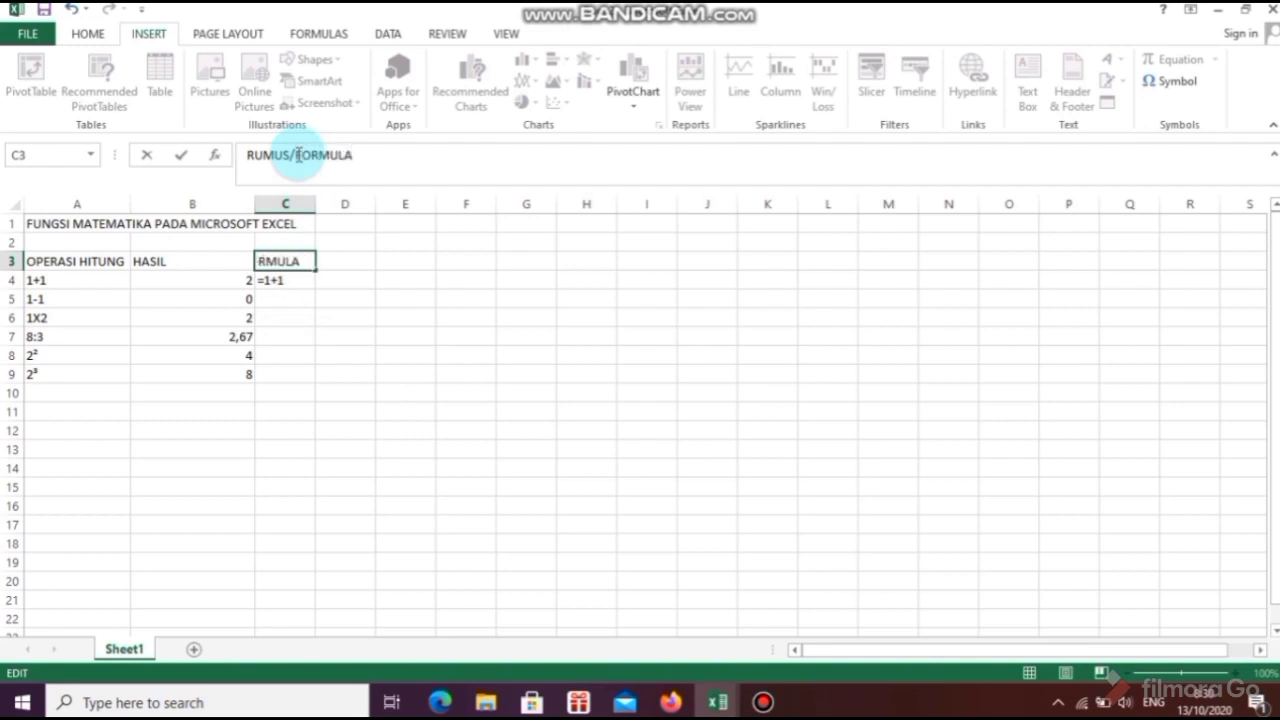
left_click(297, 317)
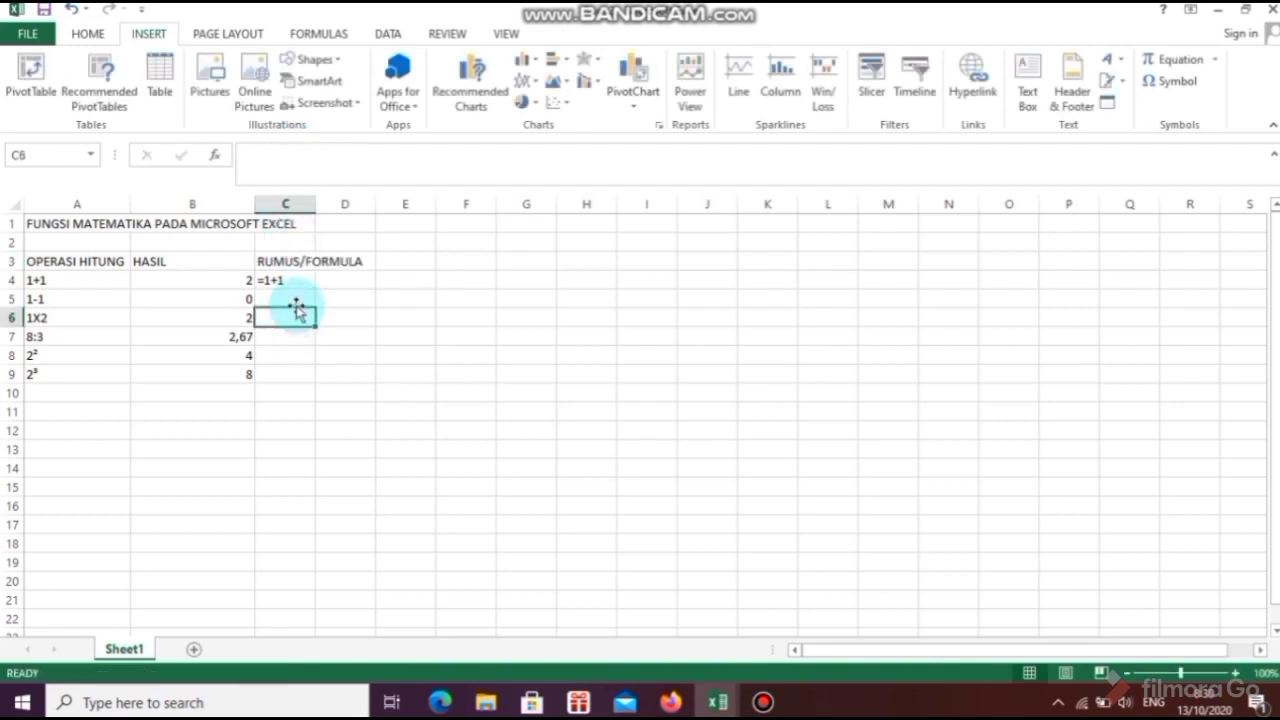
- Enter the formula =1-1 as text in cell C5, using a leading apostrophe
left_click(294, 297)
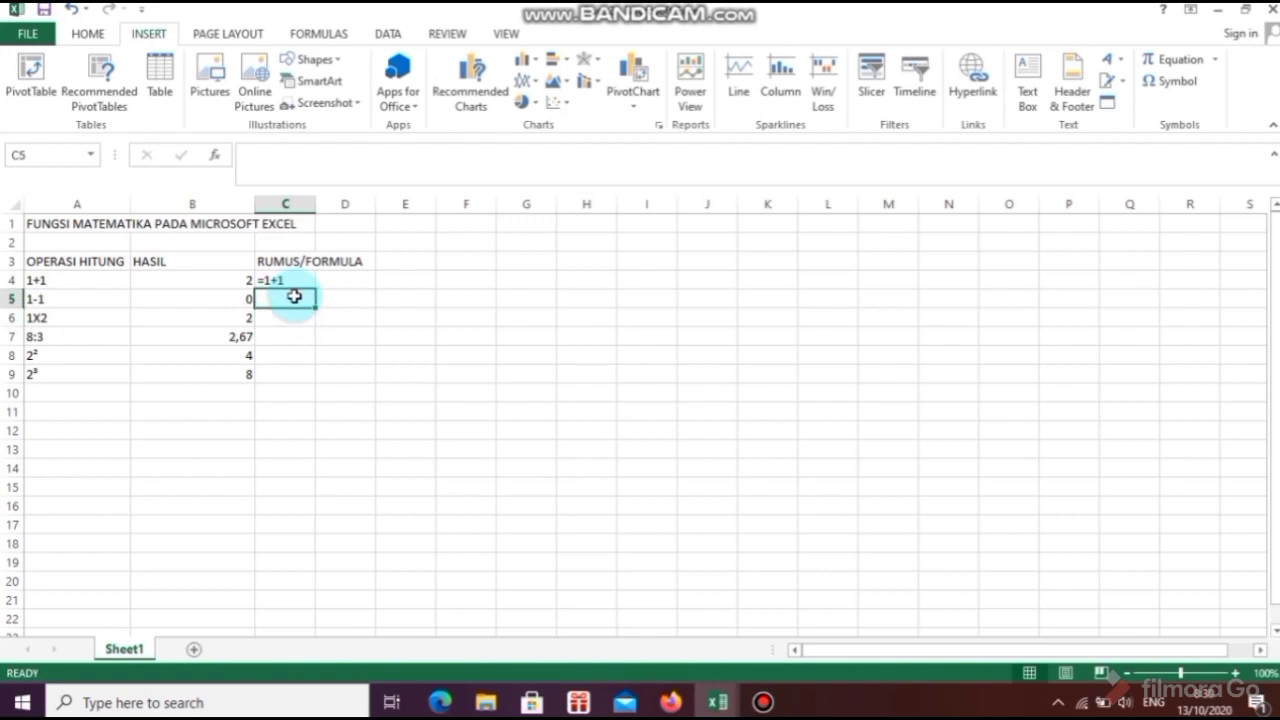
type("'=")
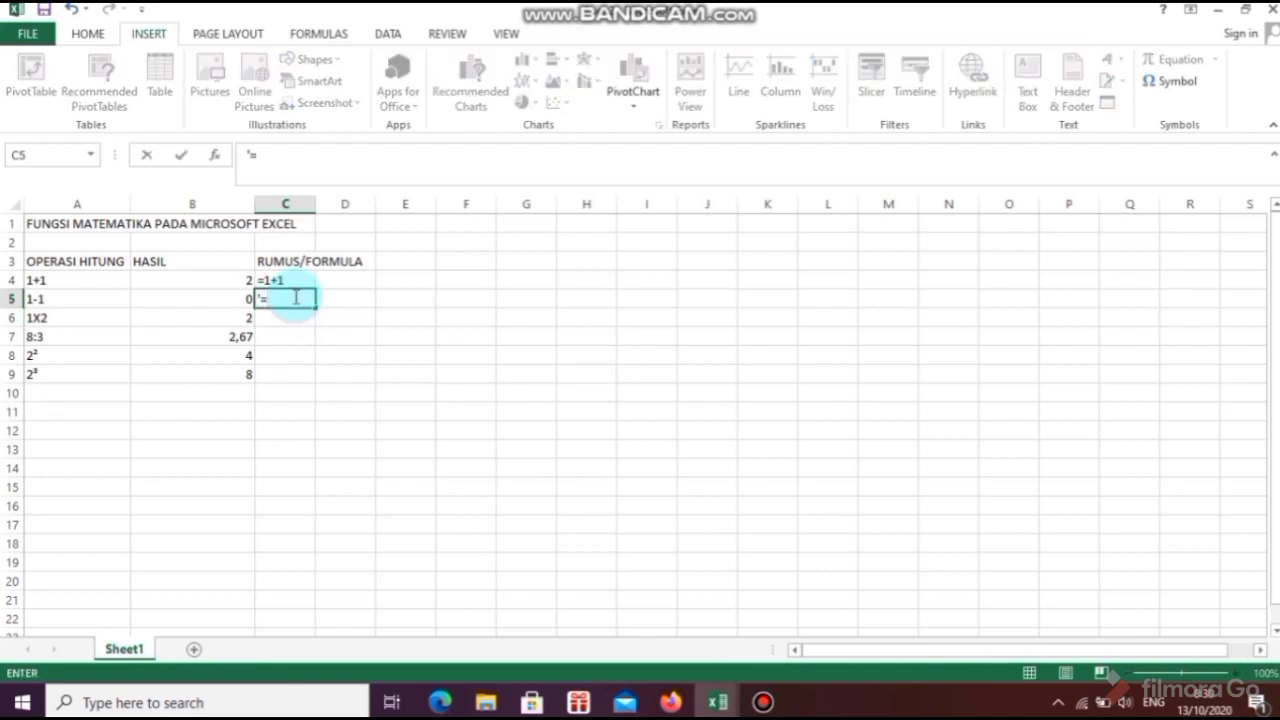
type("1-1")
key("Return")
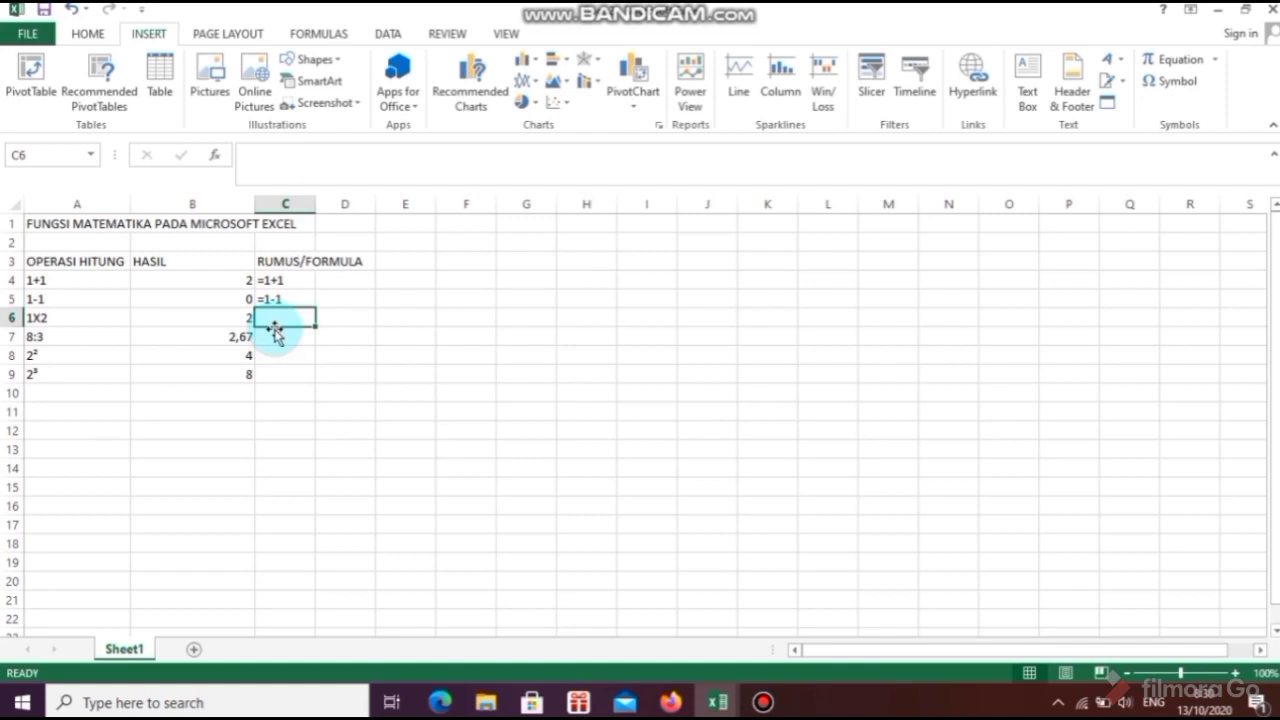
- Enter =1X2 as text in cell C6 and accept the Flash Fill suggestions for the formula cells down to C9
type("'=1X2")
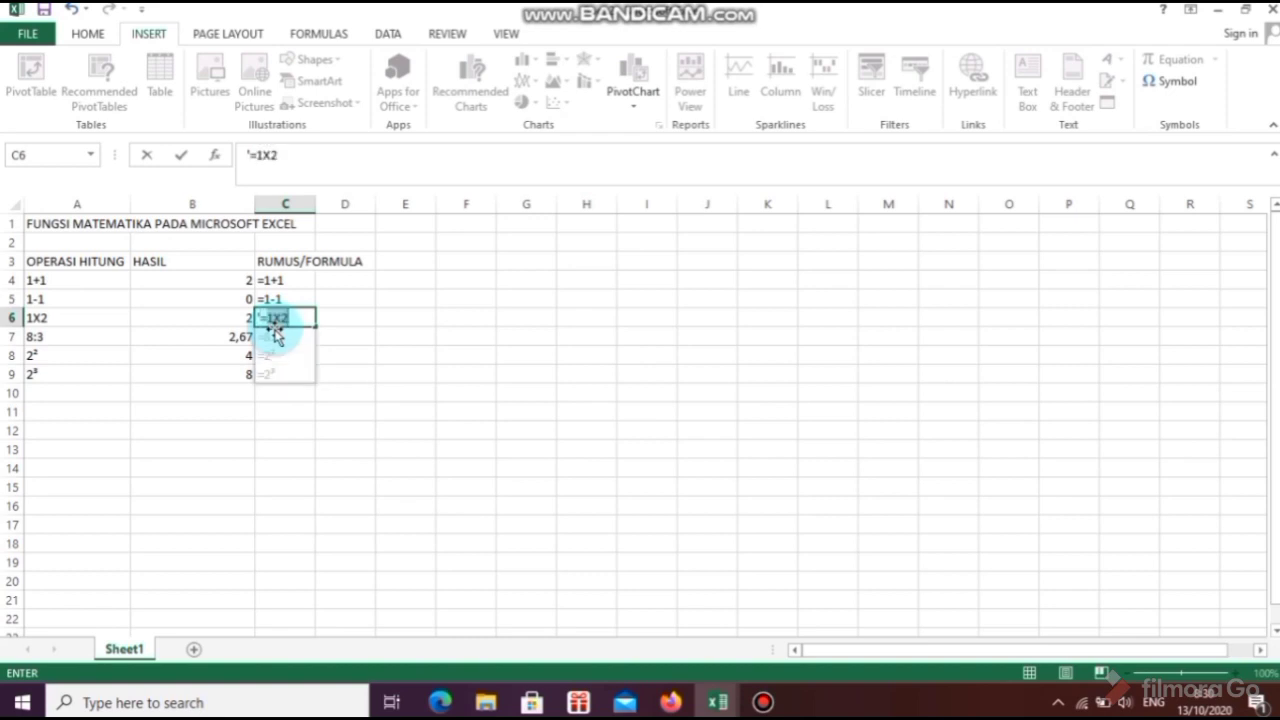
key("Return")
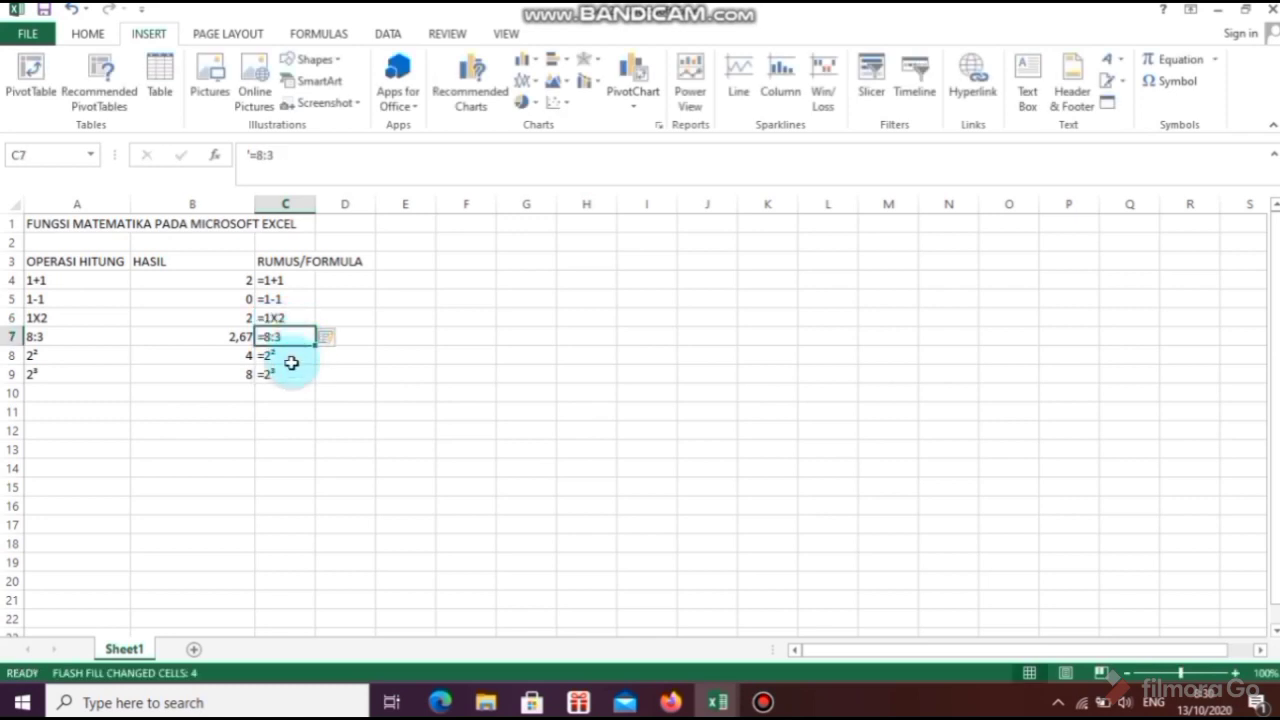
left_click(283, 428)
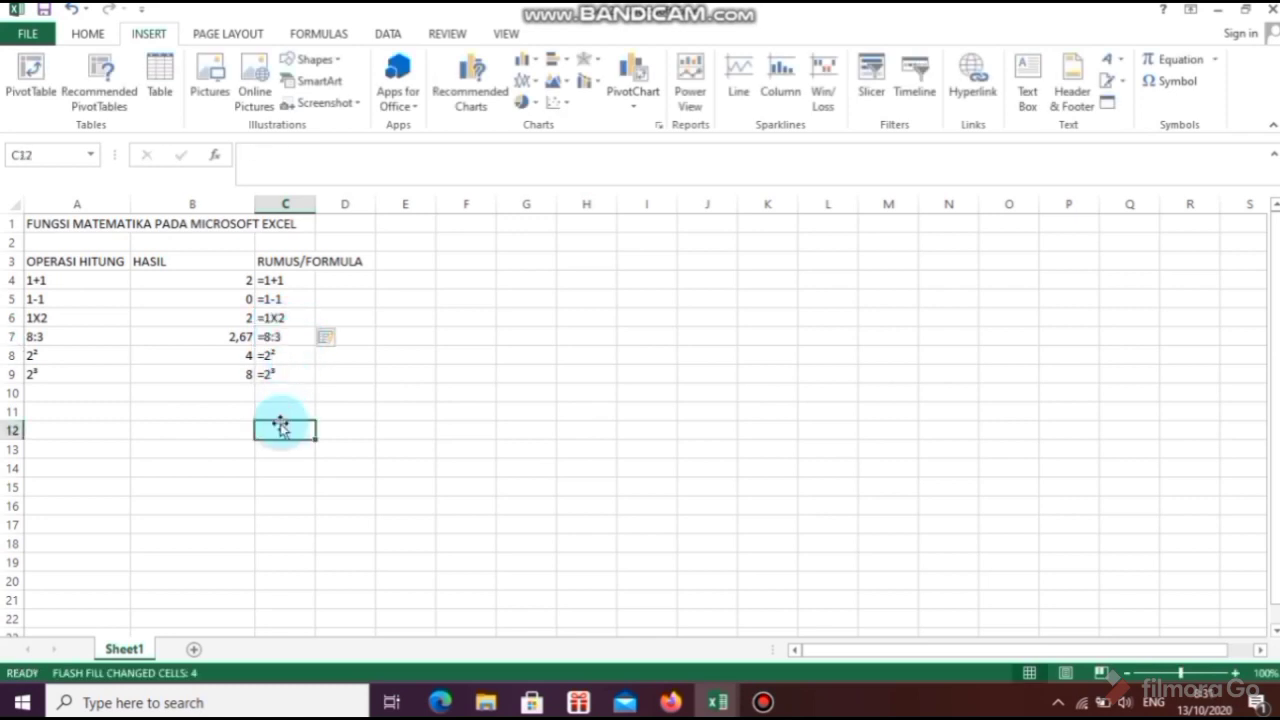
left_click(87, 262)
left_click_drag(87, 262, 266, 380)
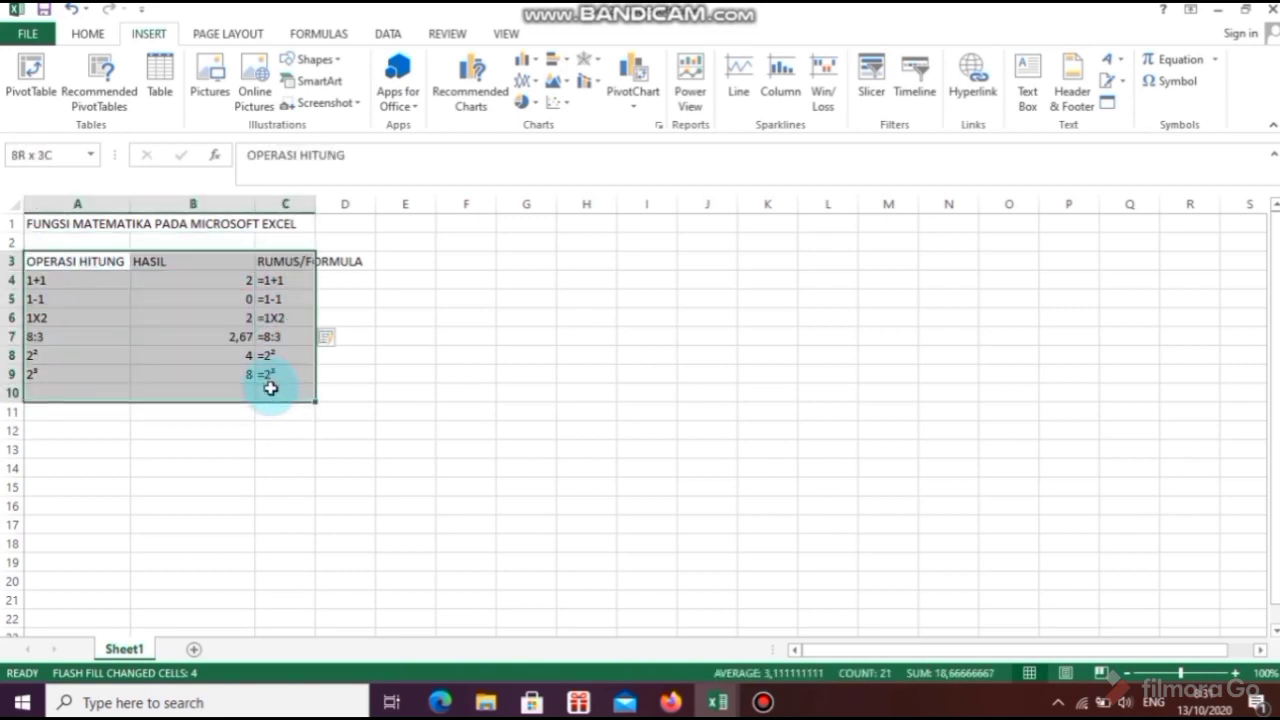
left_click(248, 510)
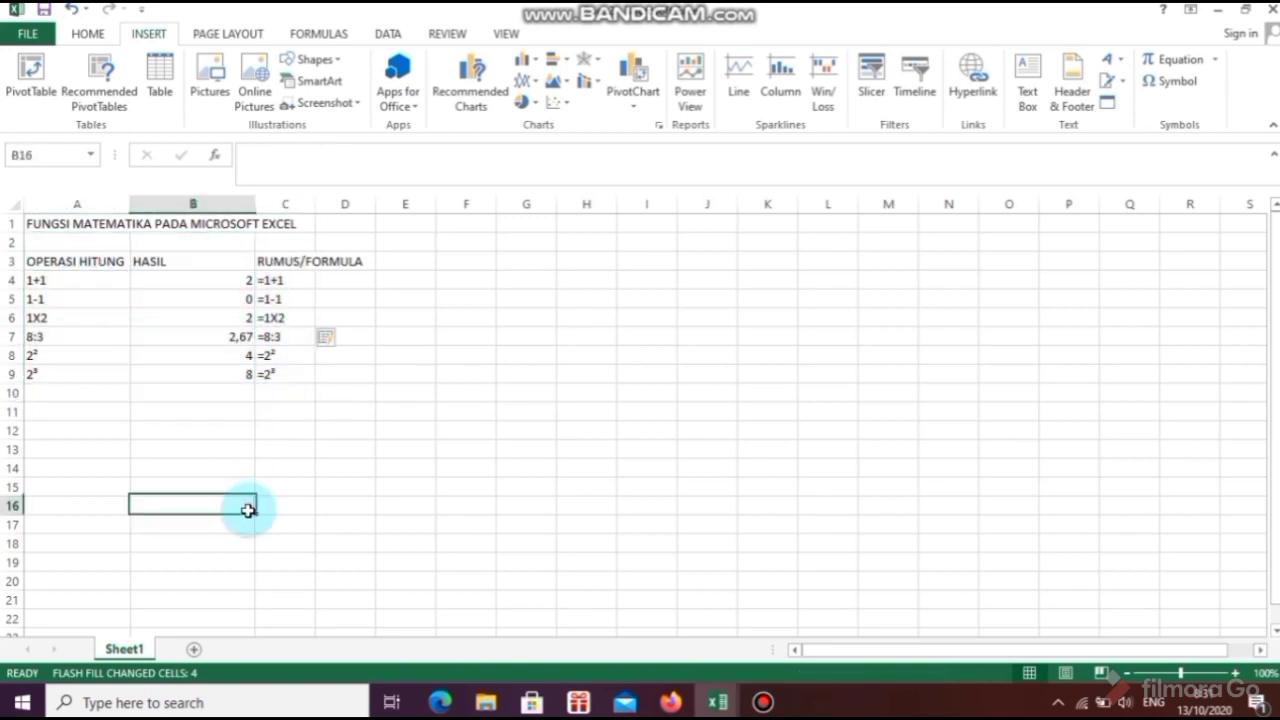
- Apply All Borders to the table range A3:C9
left_click(52, 261)
mouse_move(52, 261)
left_mouse_down()
mouse_move(240, 289)
mouse_move(274, 337)
mouse_move(266, 375)
left_mouse_up()
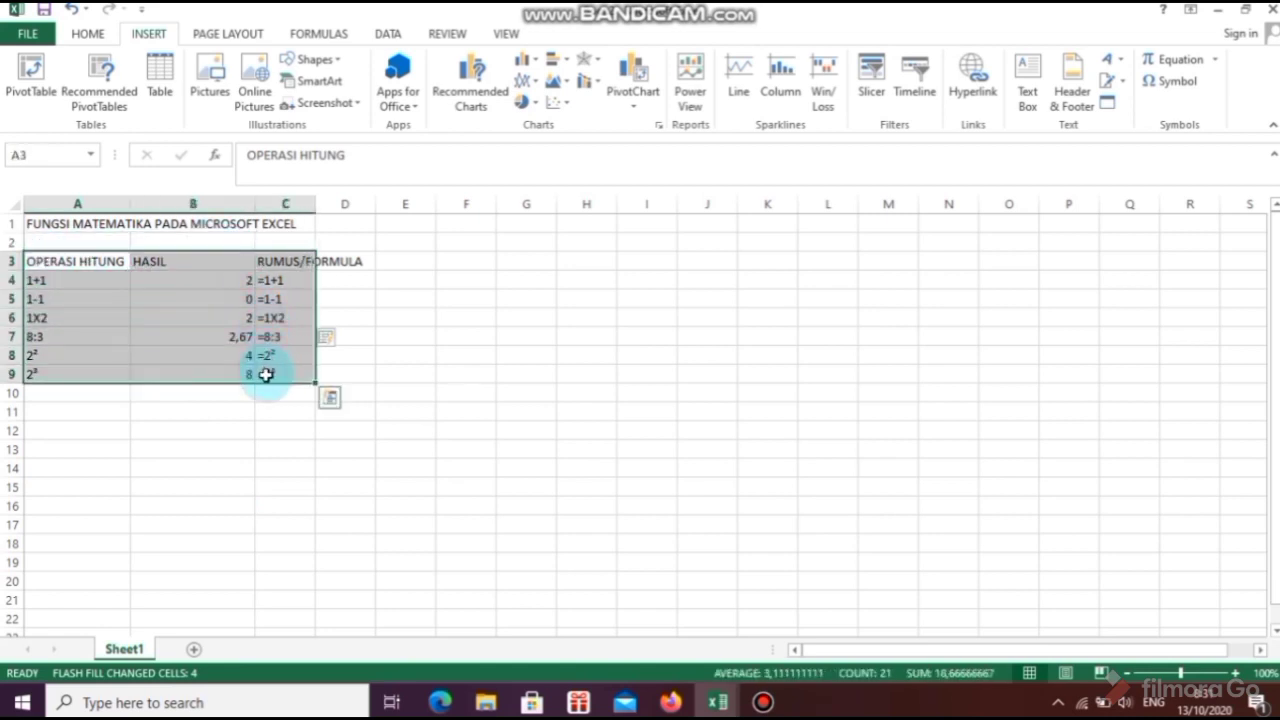
left_click(87, 34)
left_click(258, 95)
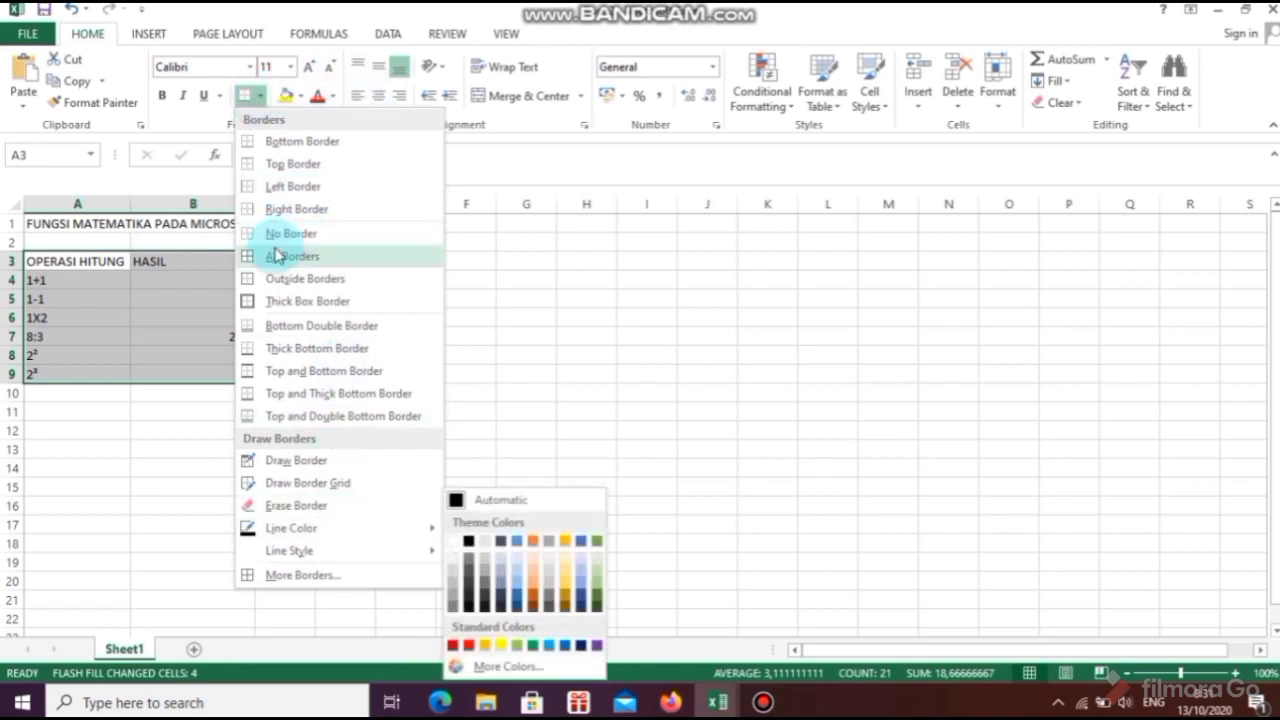
left_click(290, 256)
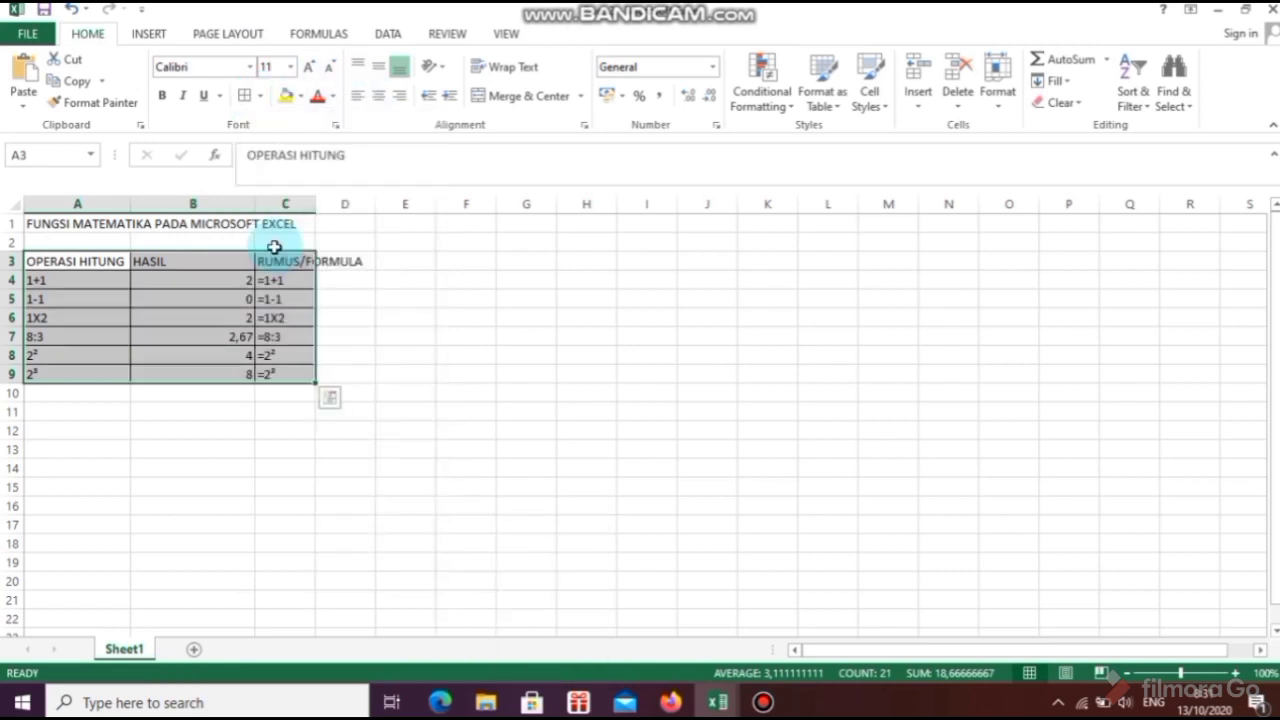
- Center the contents of A3:C9 horizontally and vertically, and widen column C to fit the RUMUS/FORMULA heading
left_click(378, 94)
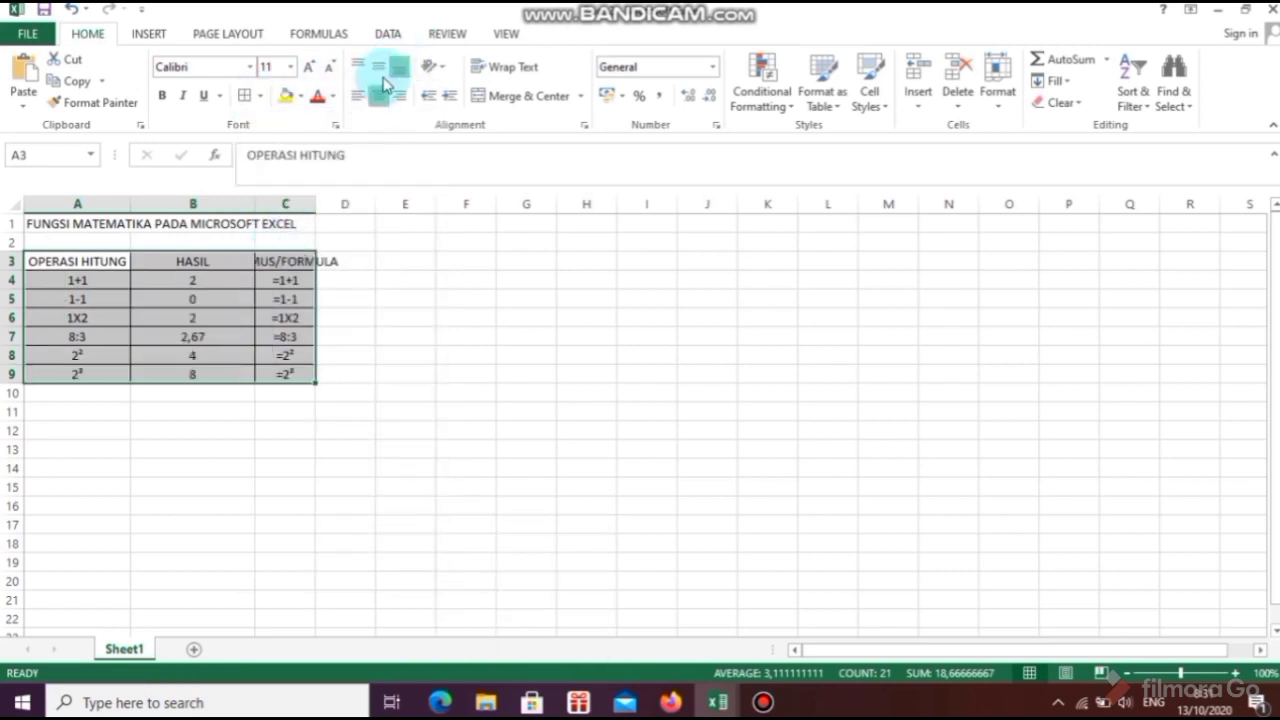
left_click(240, 299)
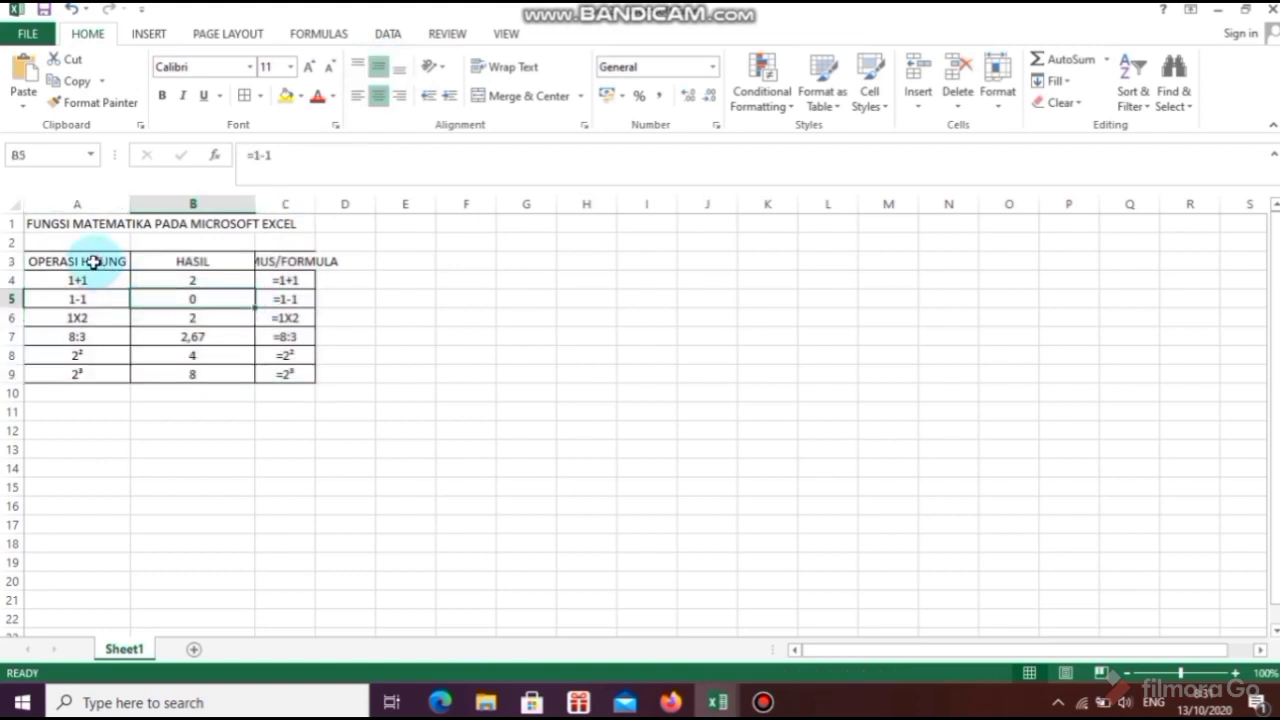
left_click_drag(316, 200, 387, 203)
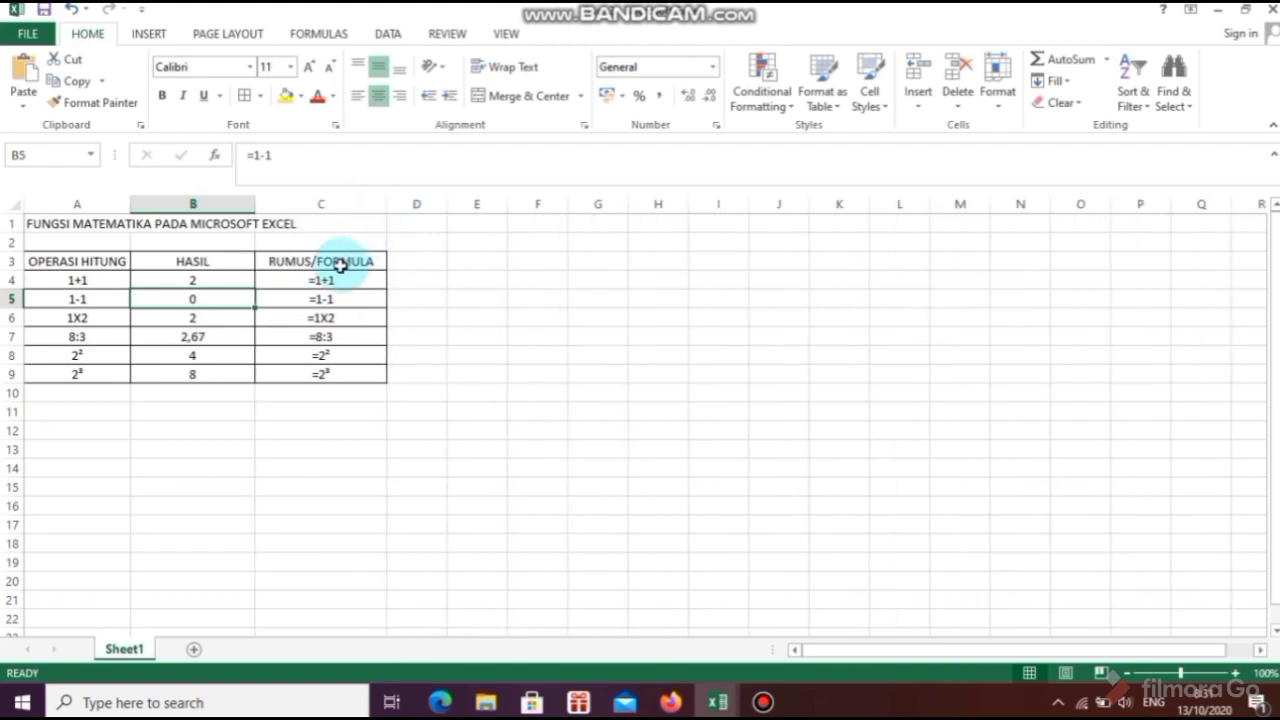
- Make the table's heading row A3:C3 bold
left_click_drag(343, 262, 90, 255)
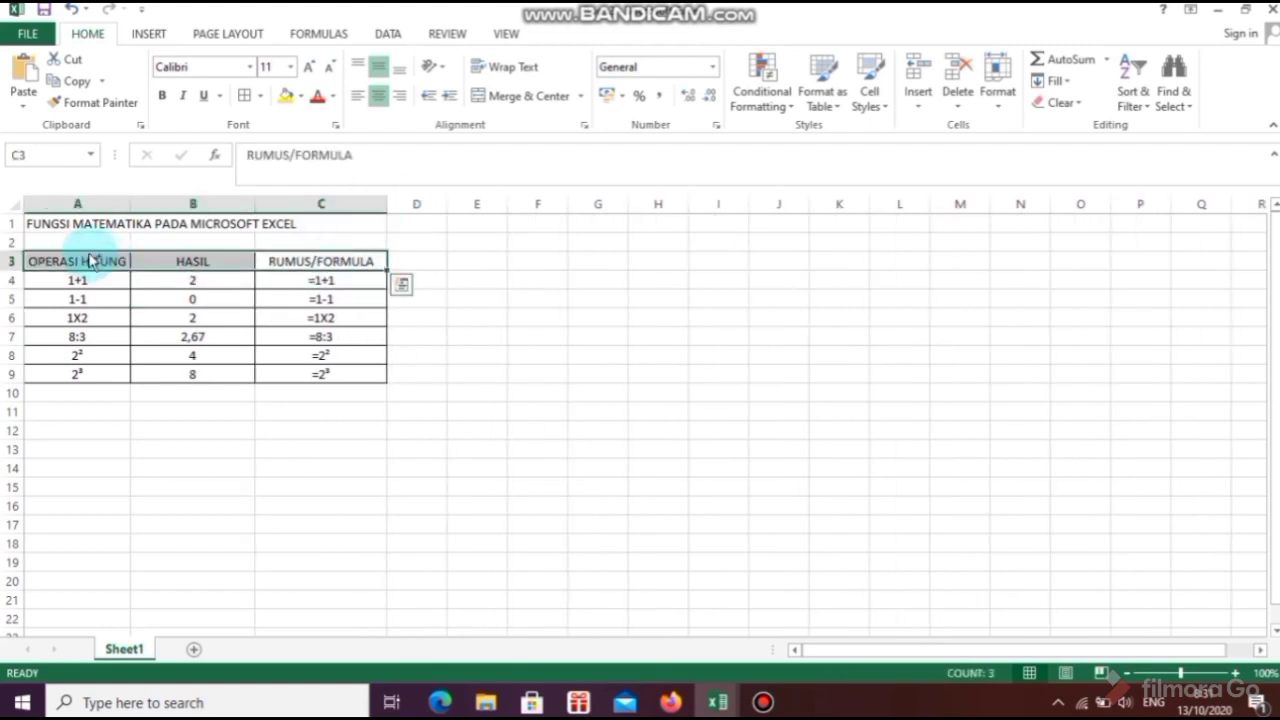
key("ctrl+b")
left_click(245, 535)
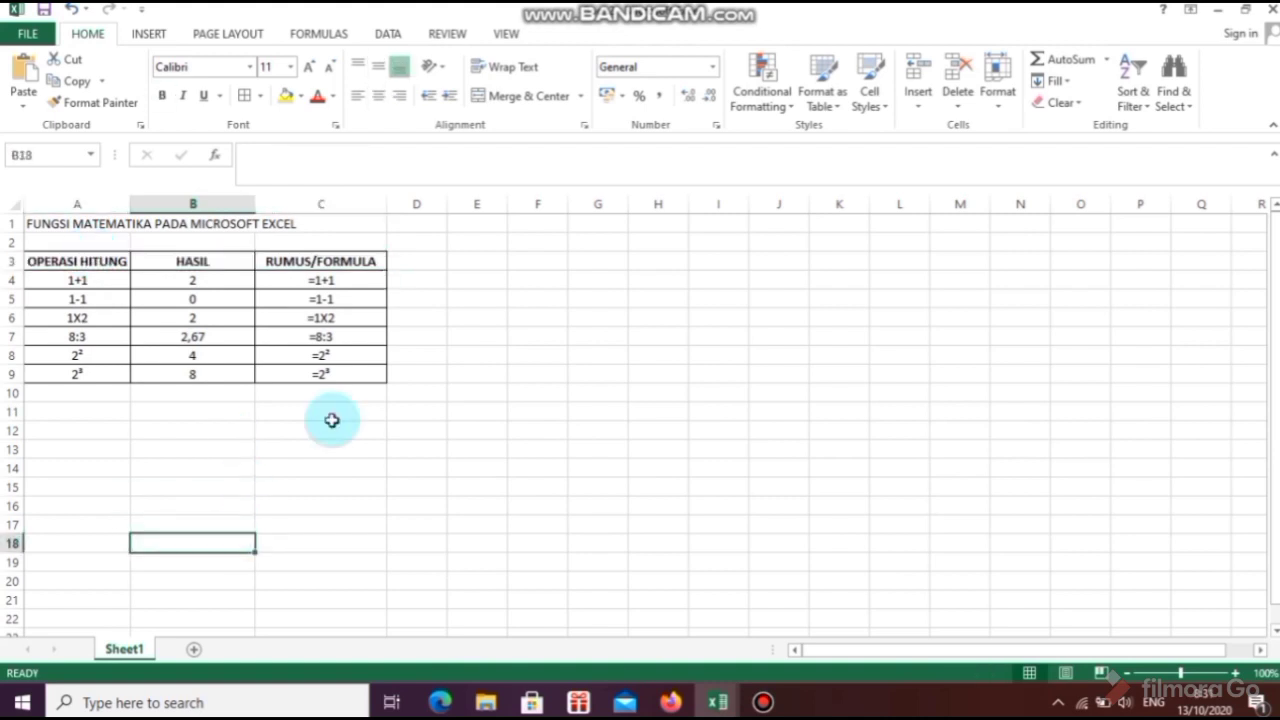
- Delete the leading apostrophe from the =8:3 text in cell C7 and put it back
left_click(359, 339)
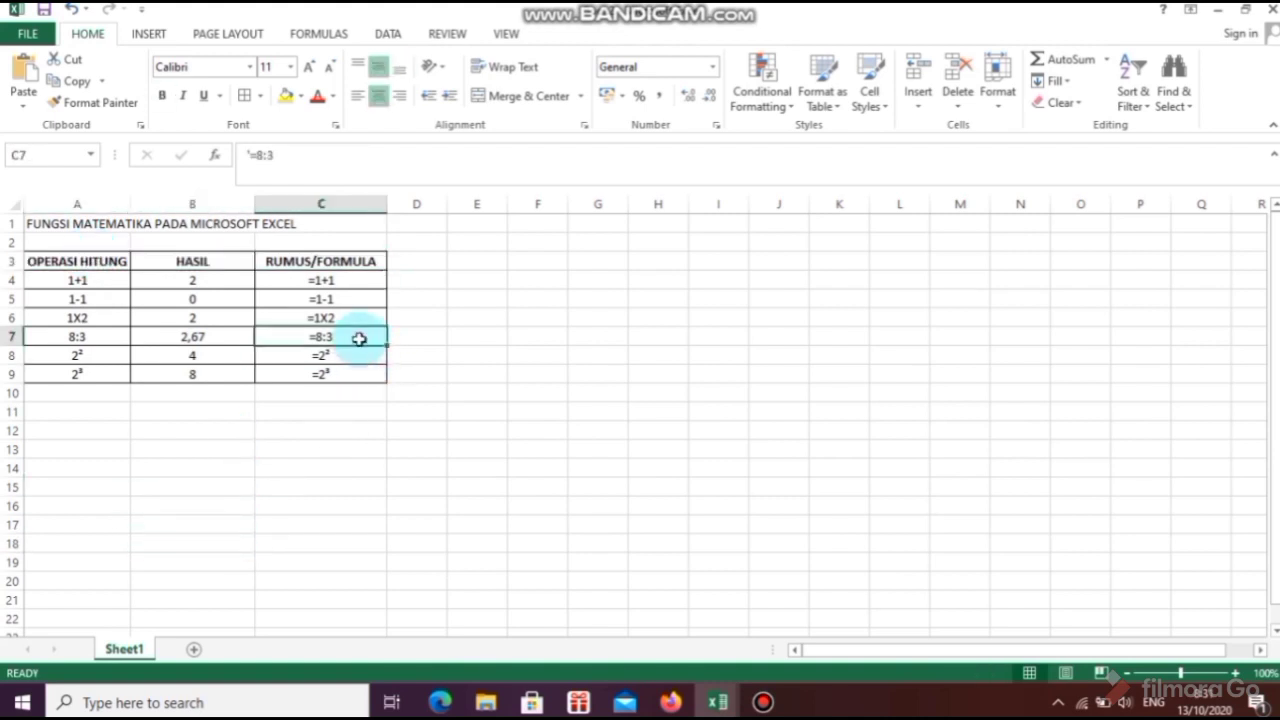
left_click(251, 152)
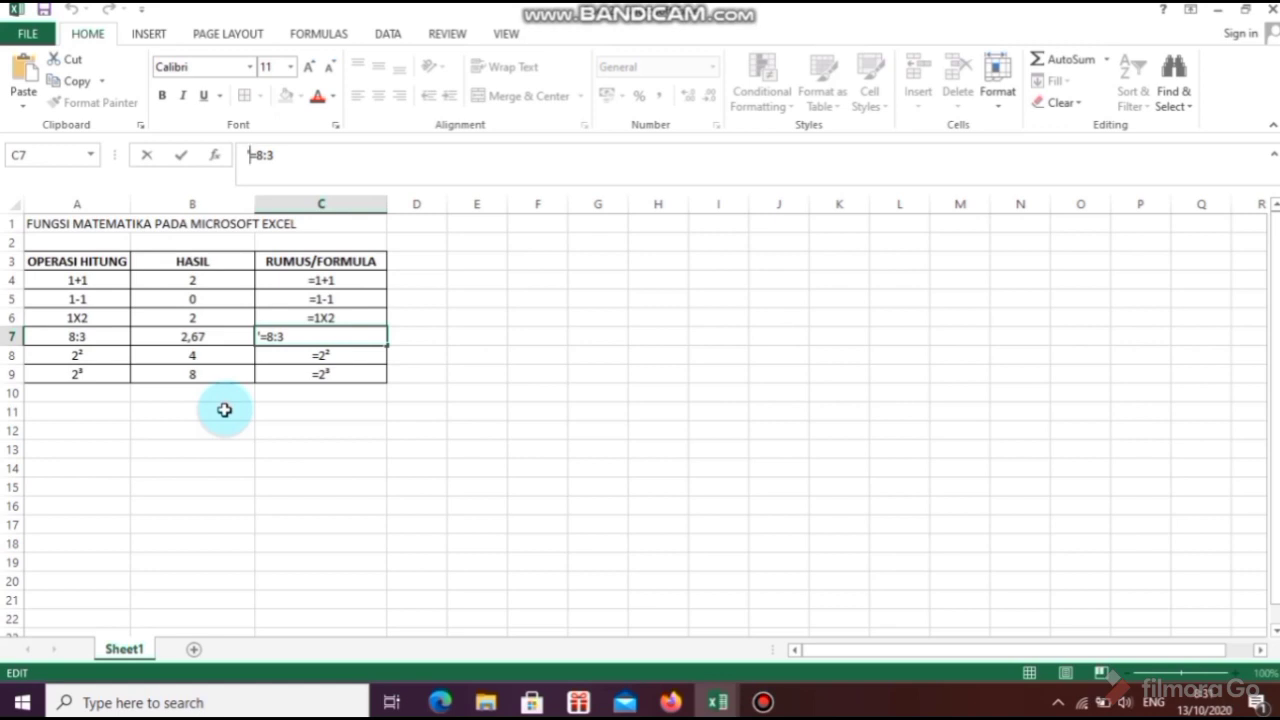
key("Delete")
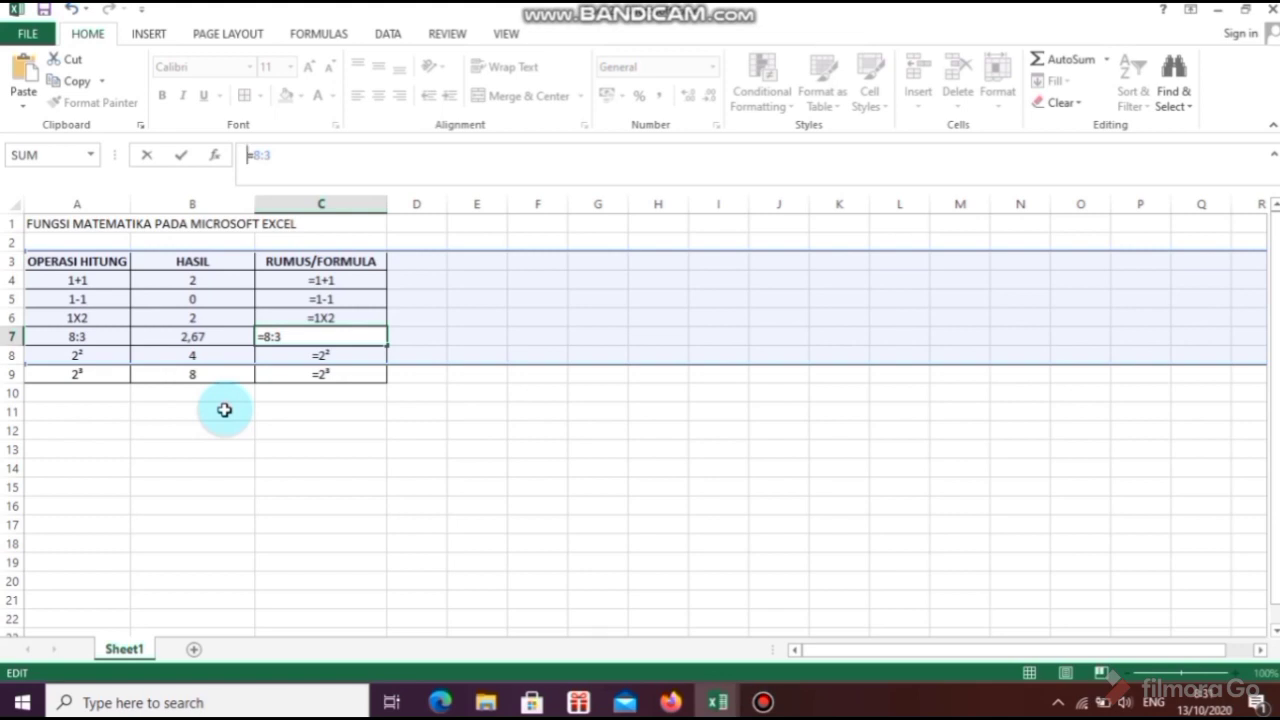
type("'")
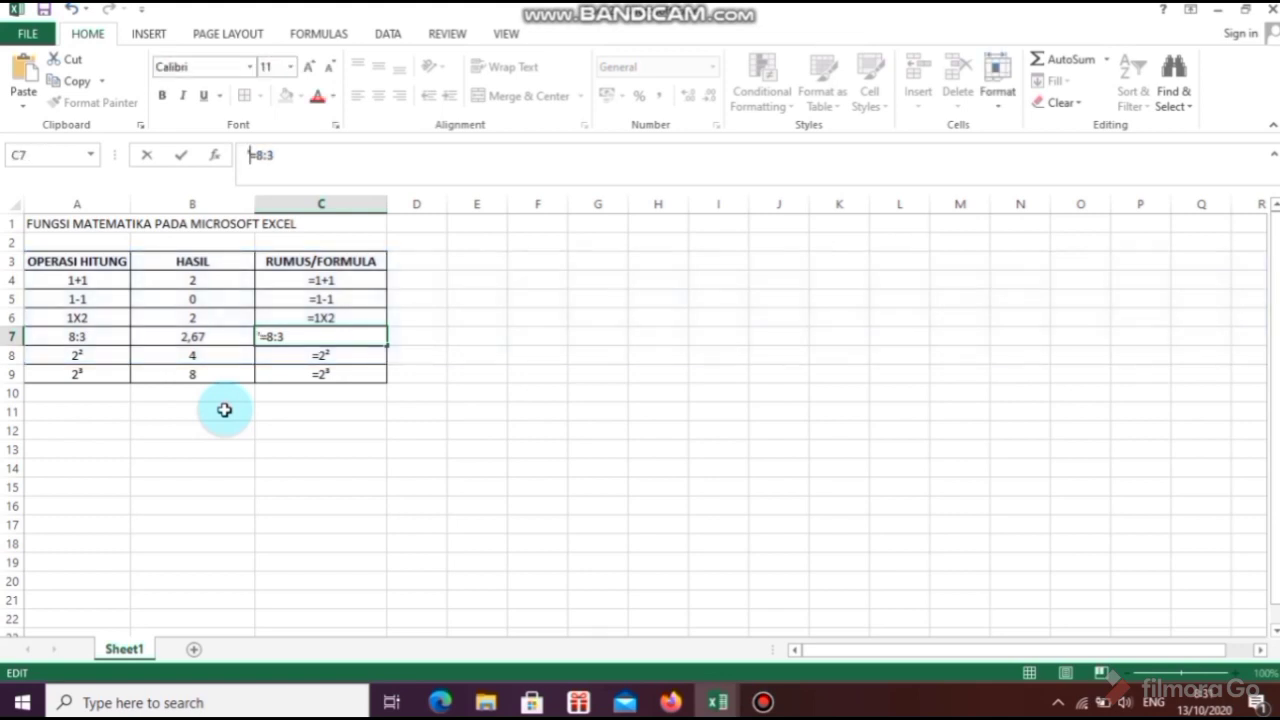
left_click(468, 427)
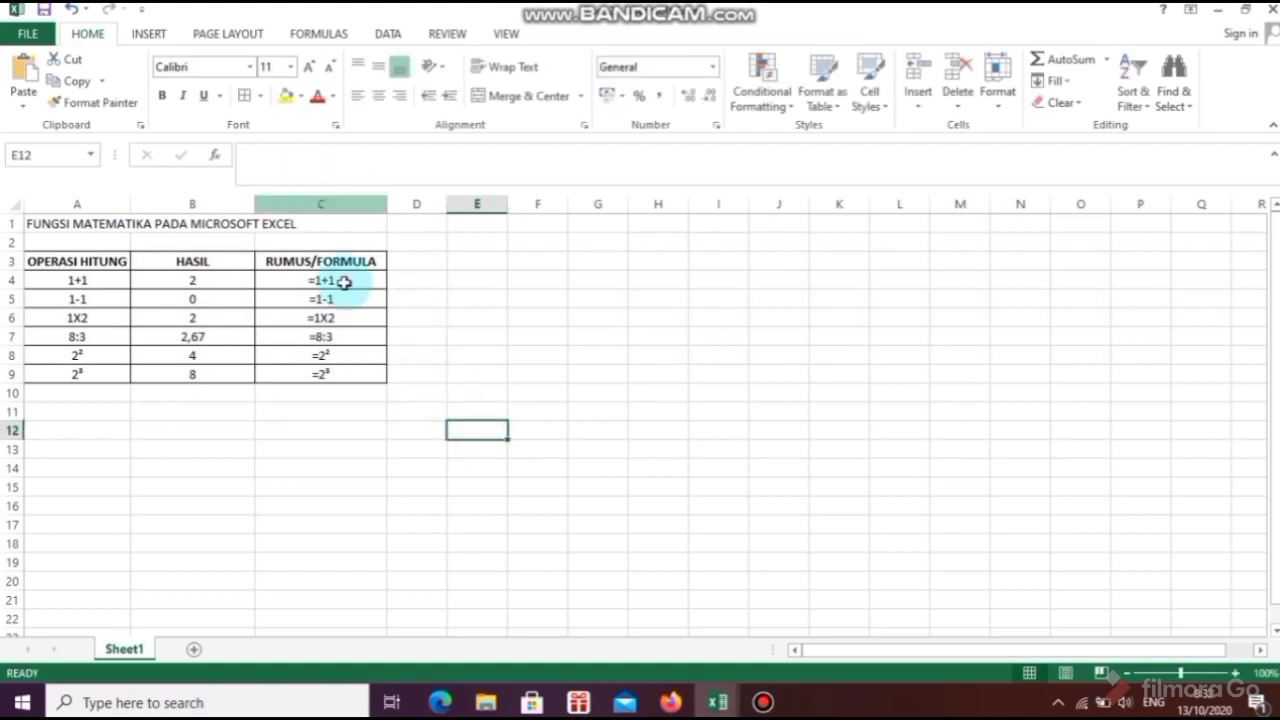
- Examine how the text entries in C7, C5 and A4 through A9 are stored with a leading apostrophe
left_click(349, 337)
left_click(322, 293)
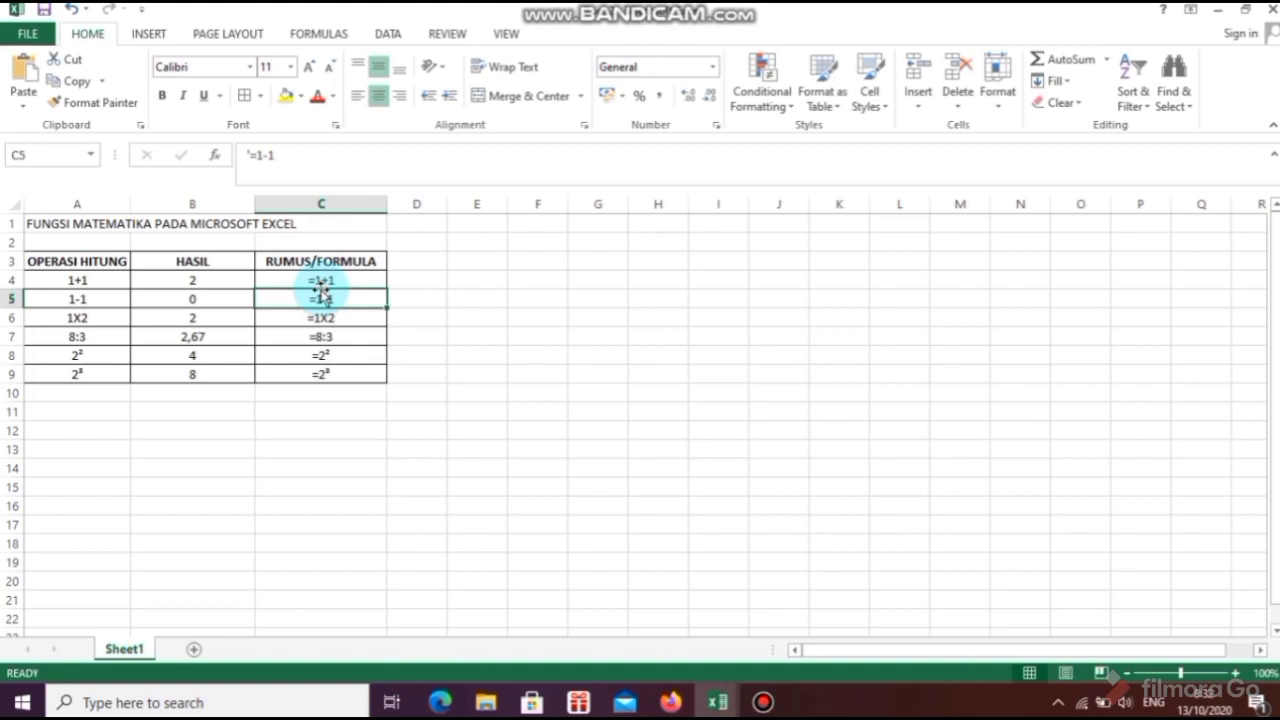
left_click(100, 282)
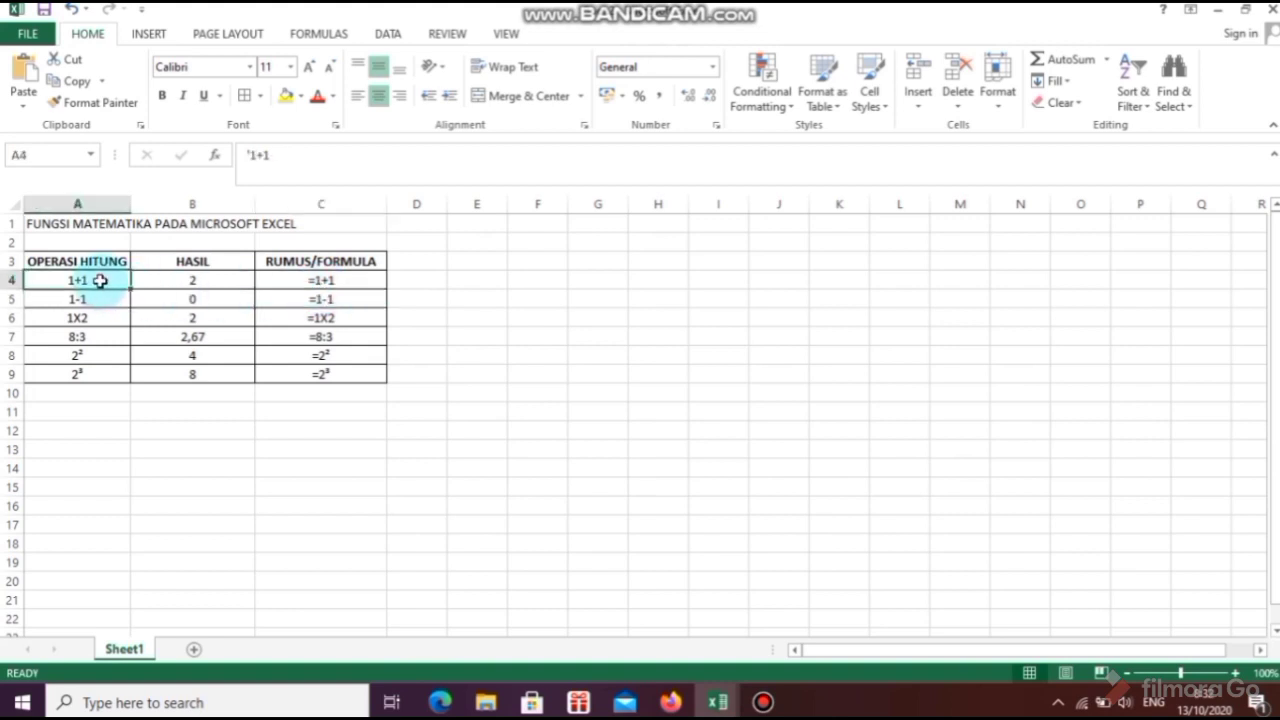
left_click(98, 298)
left_click(95, 318)
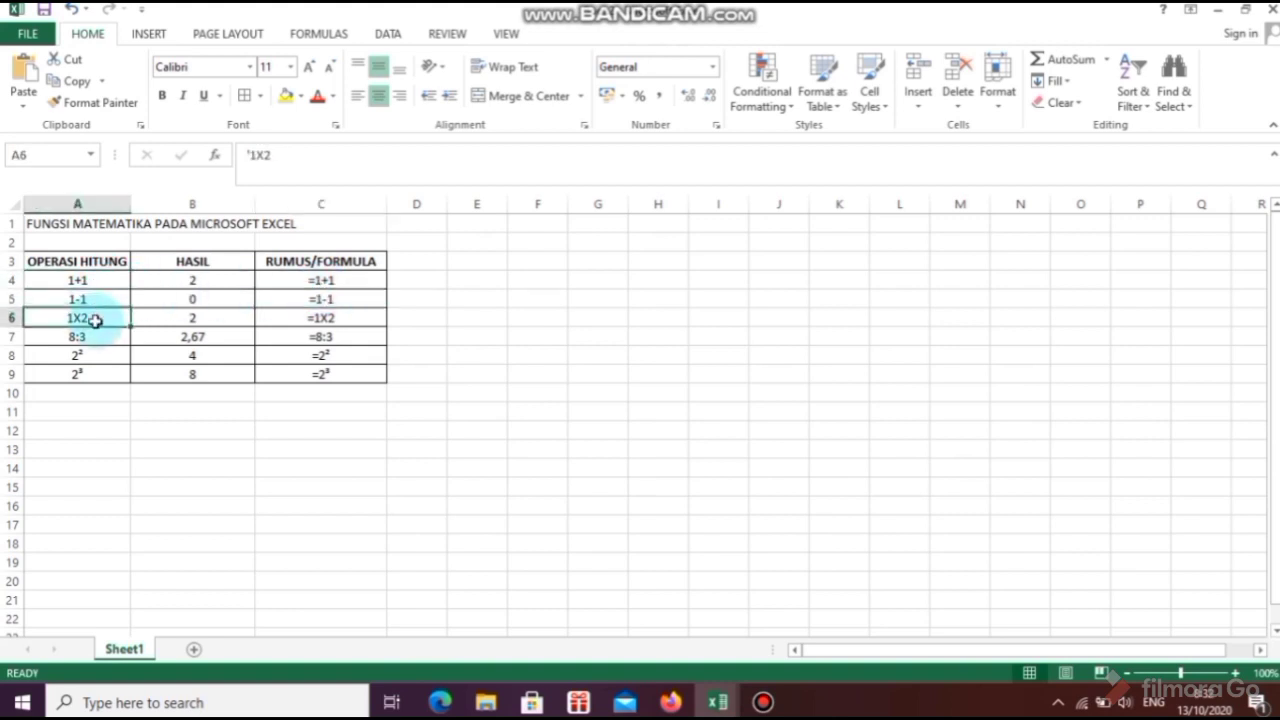
left_click(97, 337)
left_click(96, 355)
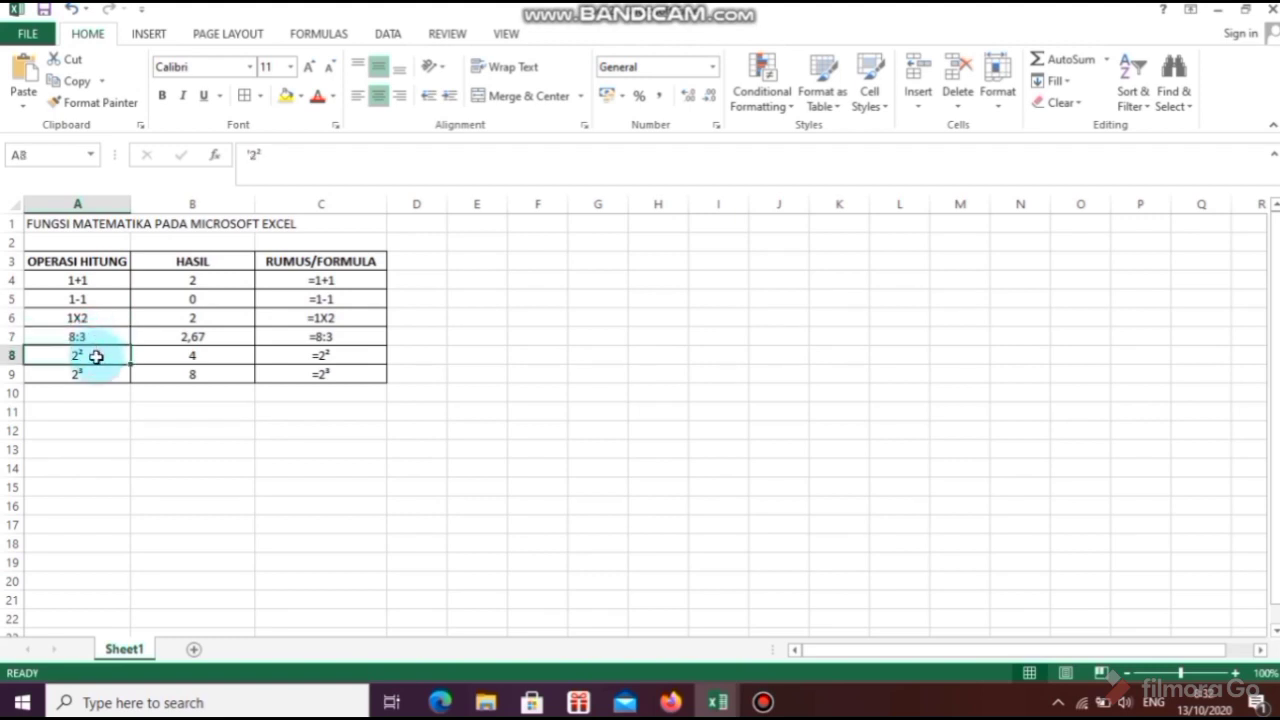
left_click(98, 376)
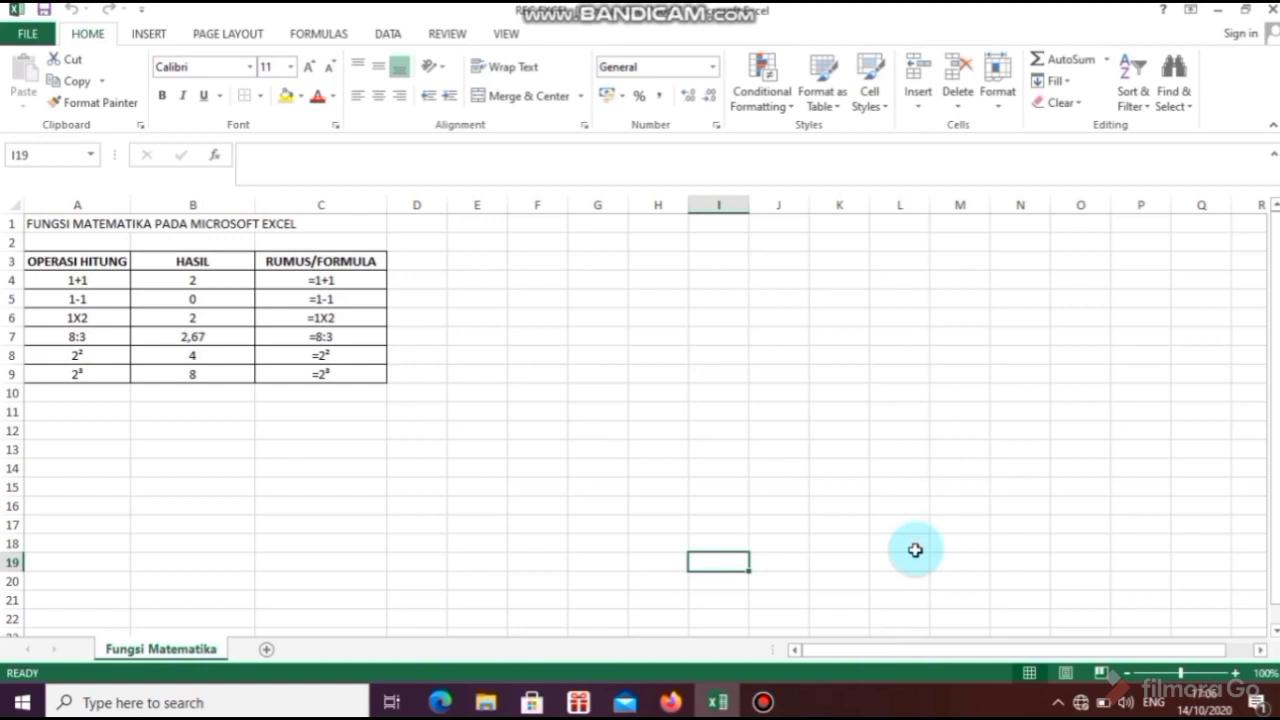
- Add a new worksheet after Fungsi Matematika and name it Fungsi Statistika
left_click(266, 649)
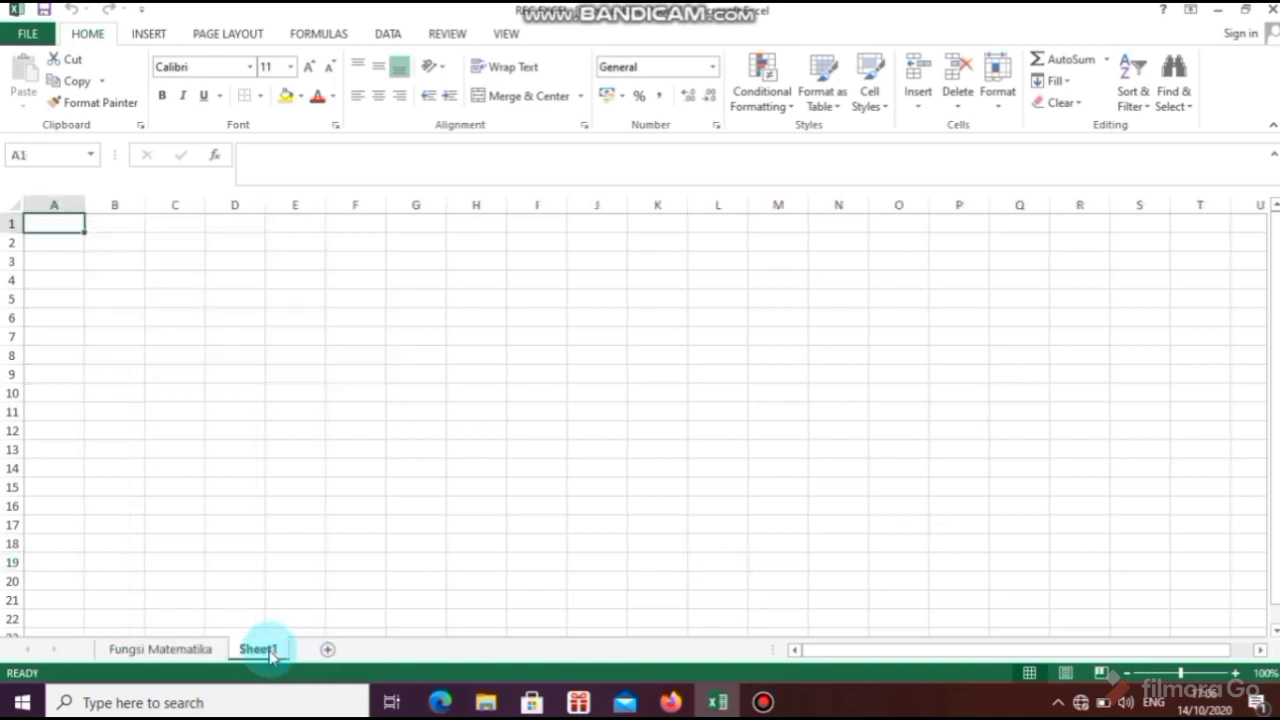
right_click(270, 655)
left_click(341, 475)
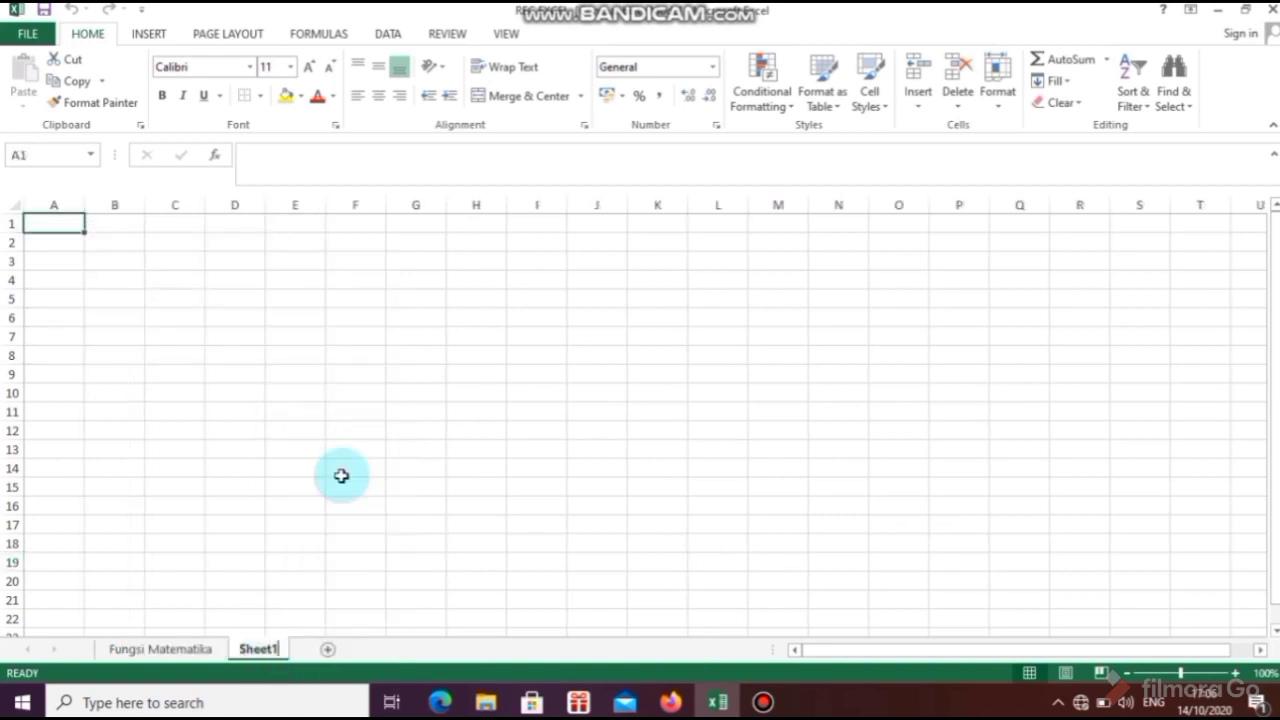
type("F")
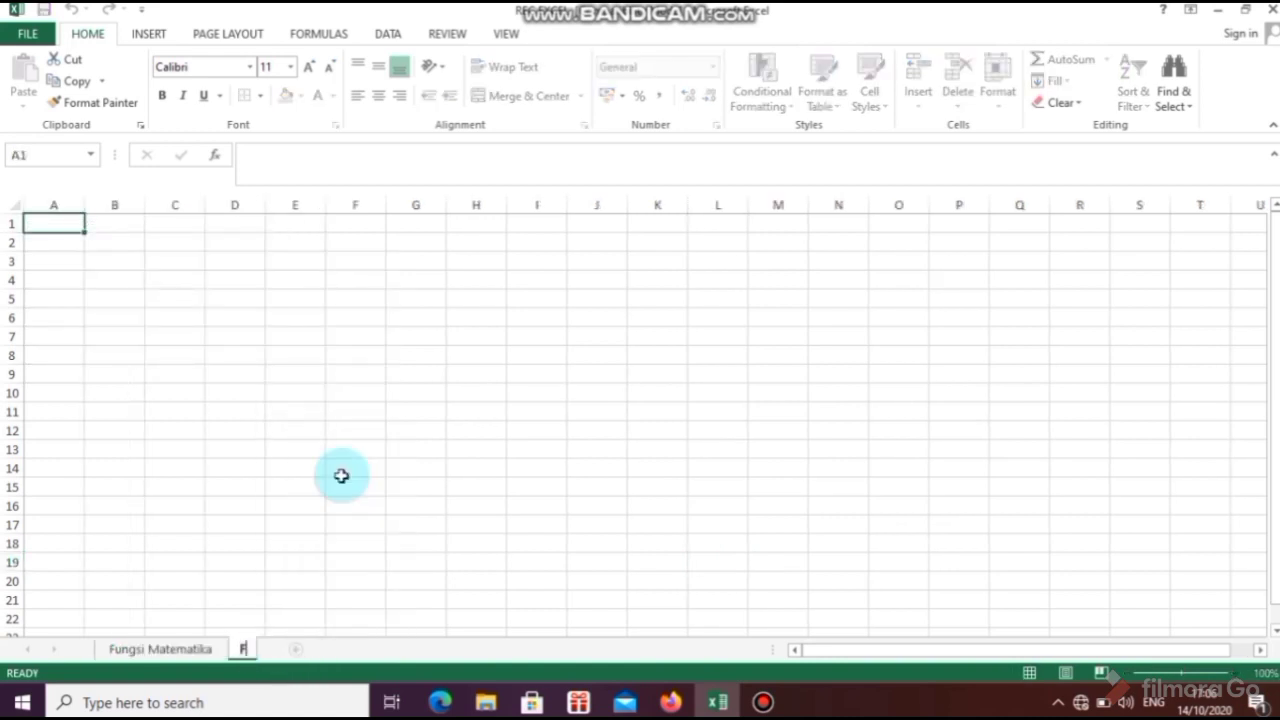
type("ungsi Sta")
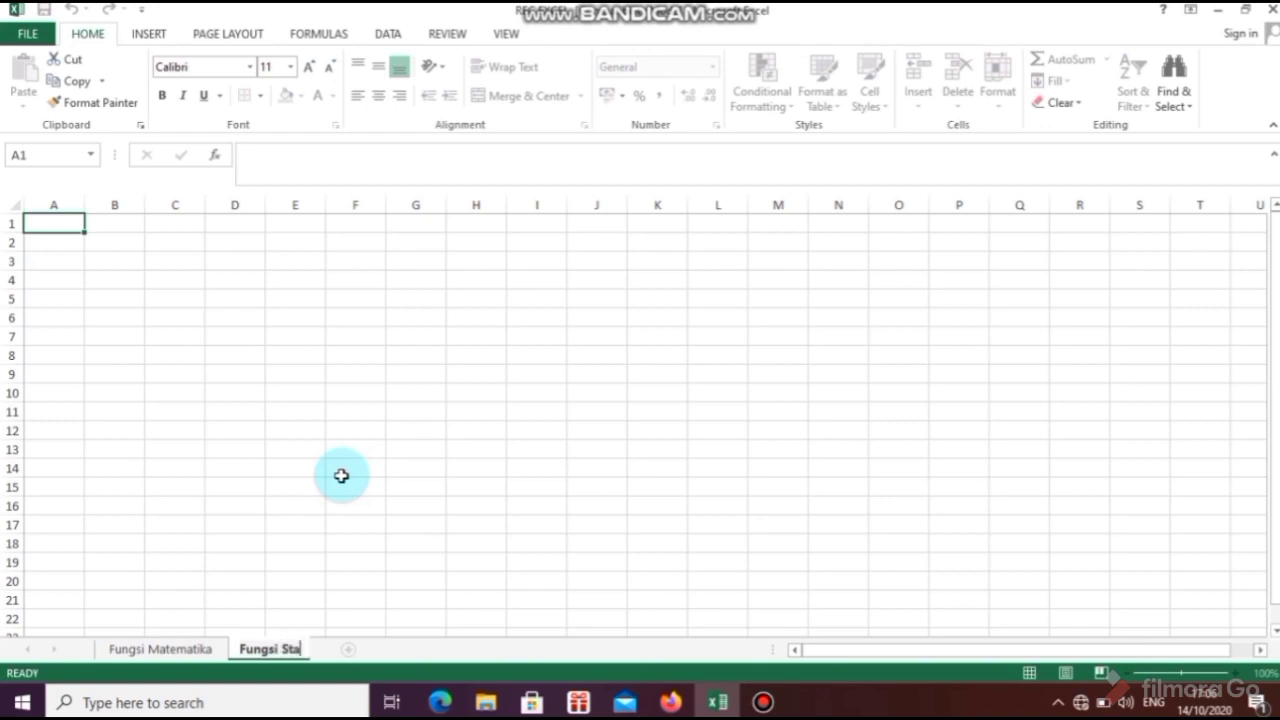
type("tistika")
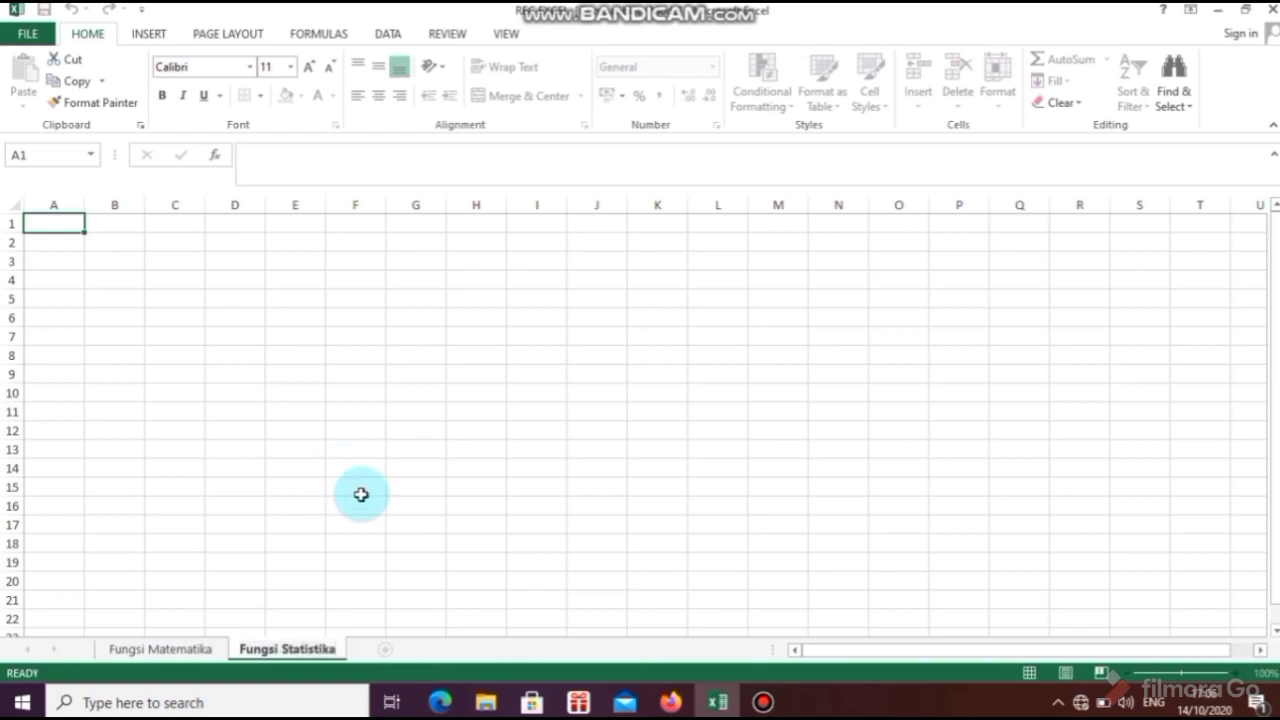
left_click(403, 527)
- Enter the heading NO in cell A1 of the Fungsi Statistika sheet
left_click(67, 230)
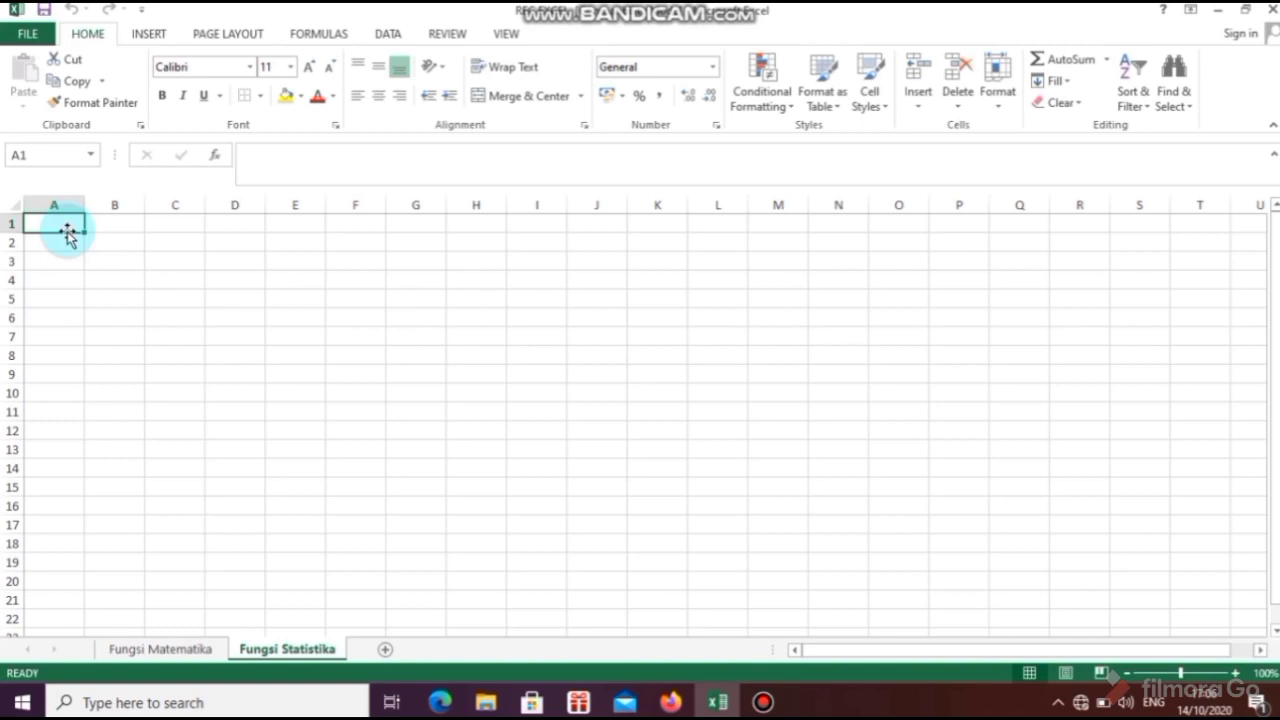
left_click(165, 300)
left_click(58, 226)
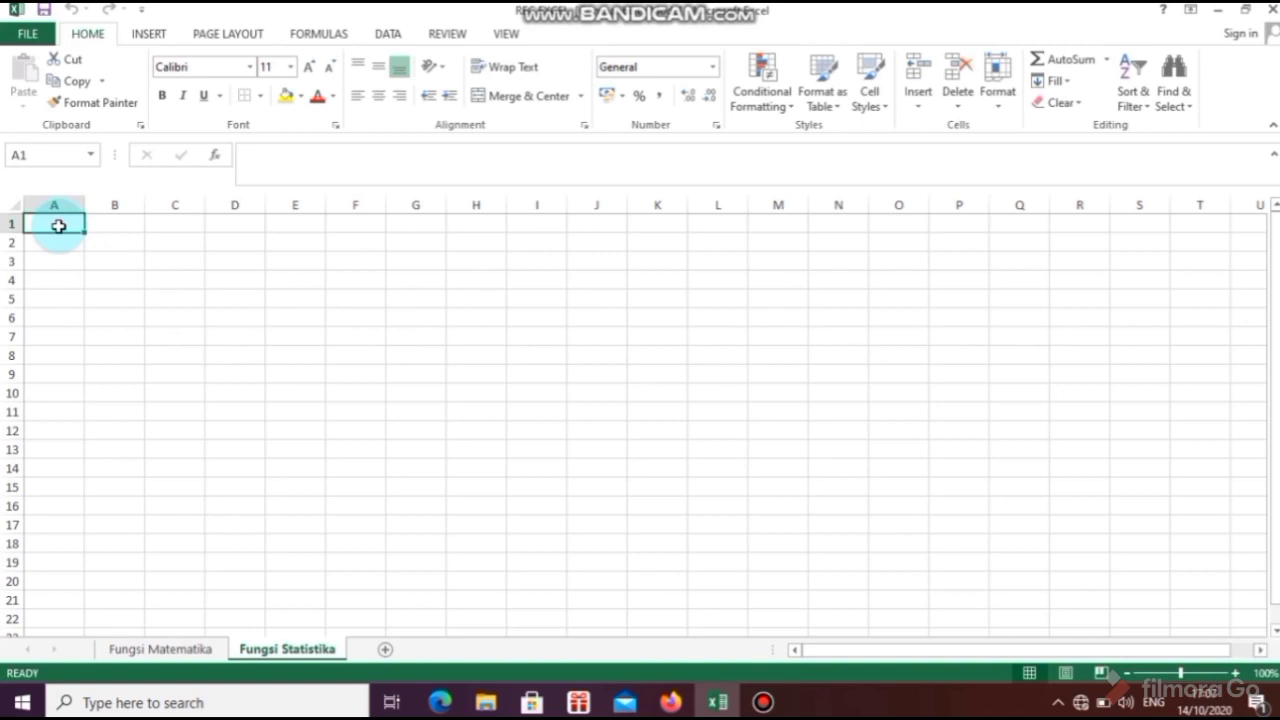
type("NO")
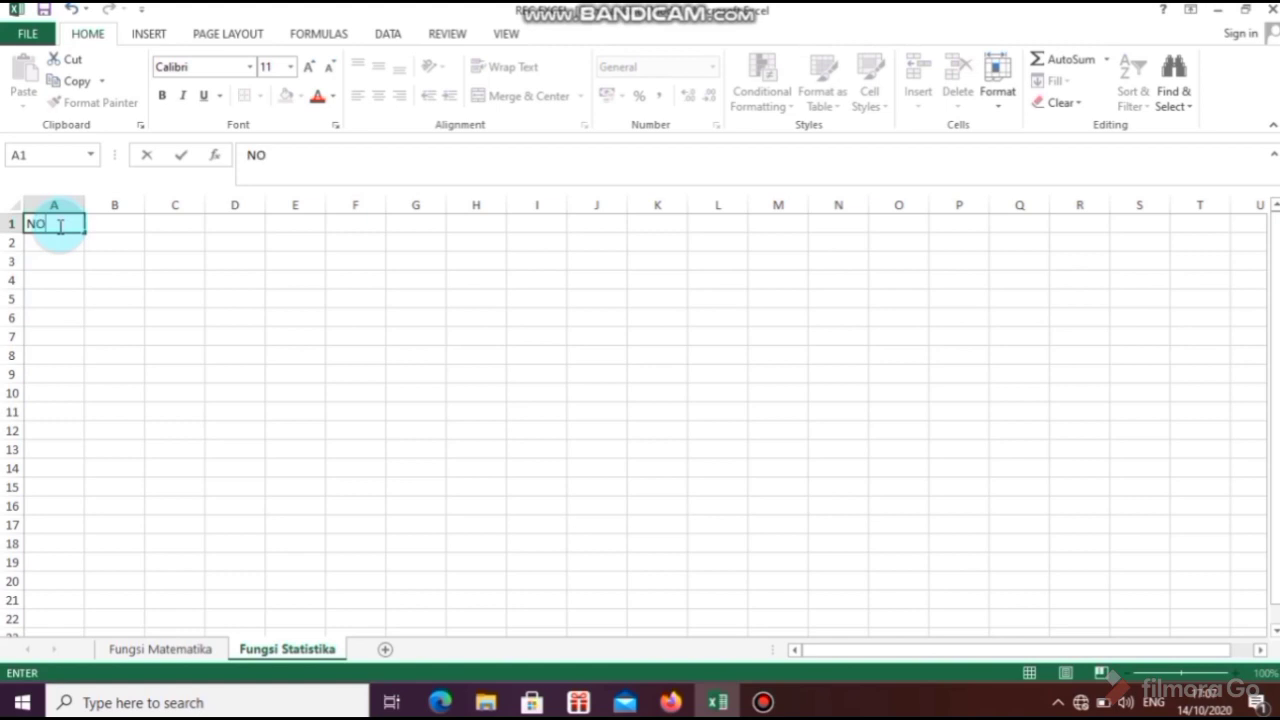
key("Tab")
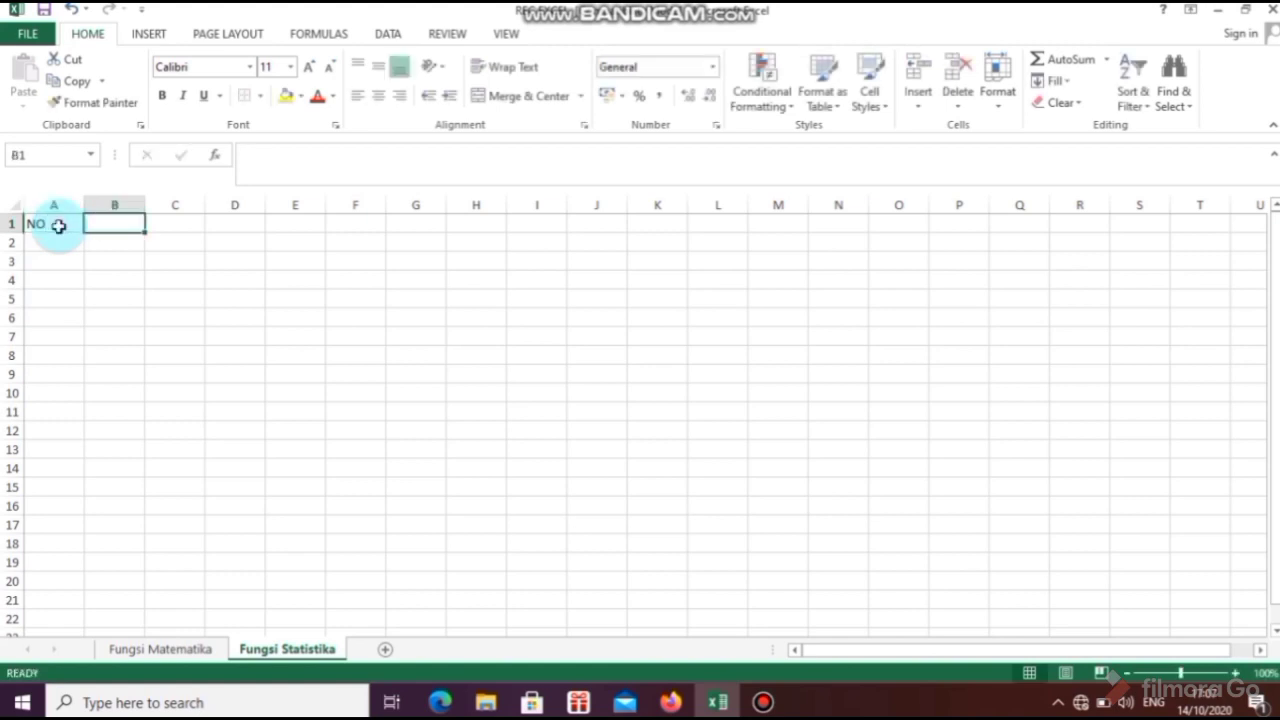
- Enter the heading NAMA SISWA in cell B1, correcting the mistaken entry NILAI
type("NILAI")
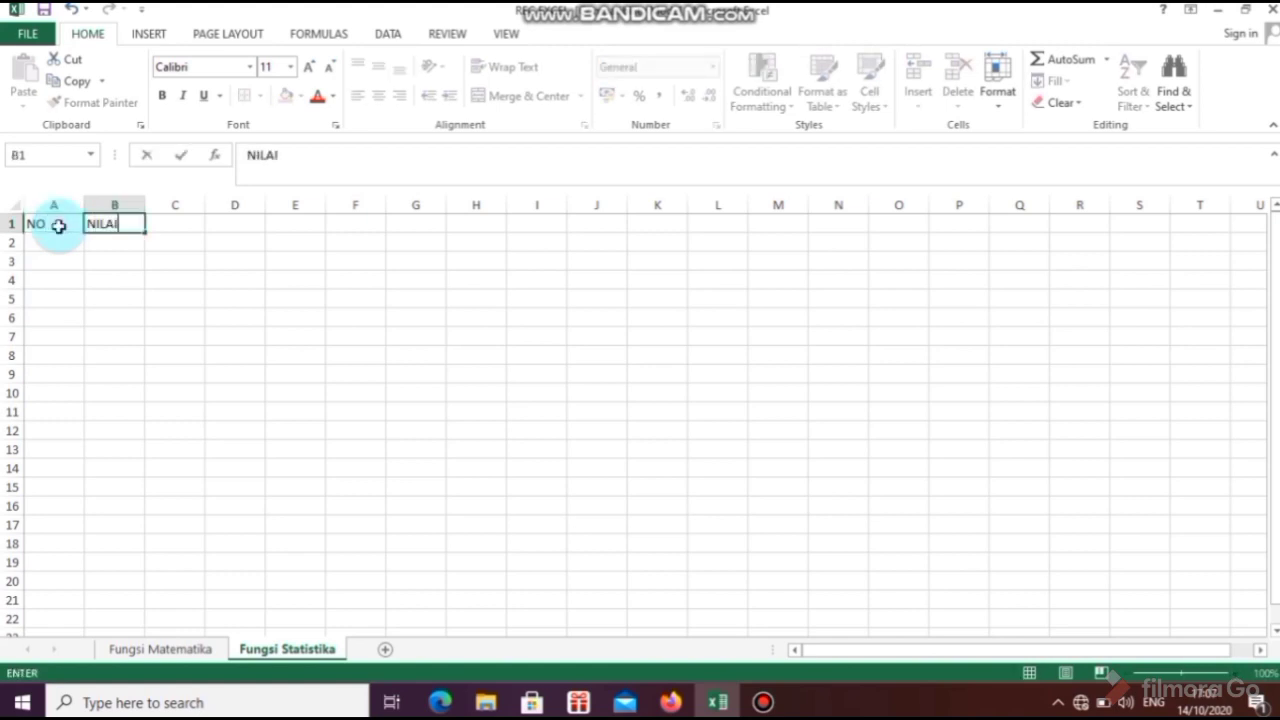
key("BackSpace")
key("BackSpace")
key("BackSpace")
key("BackSpace")
left_click(59, 225)
left_click(104, 224)
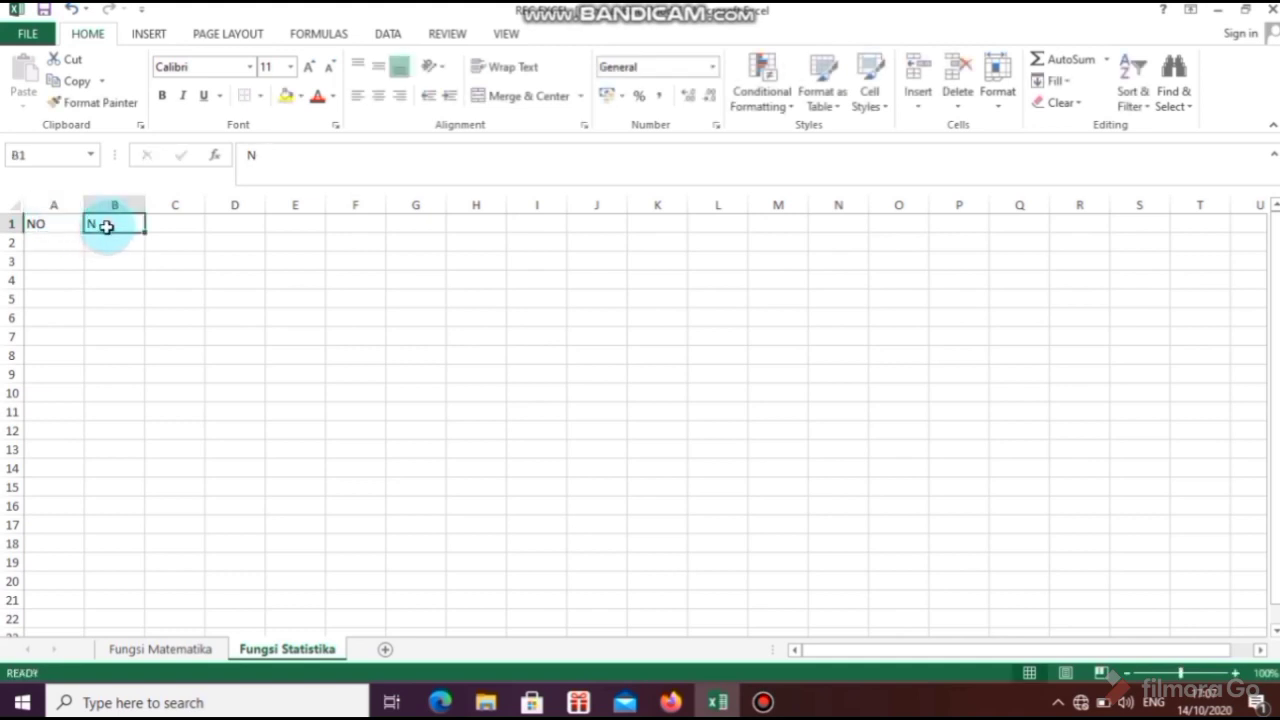
double_click(108, 226)
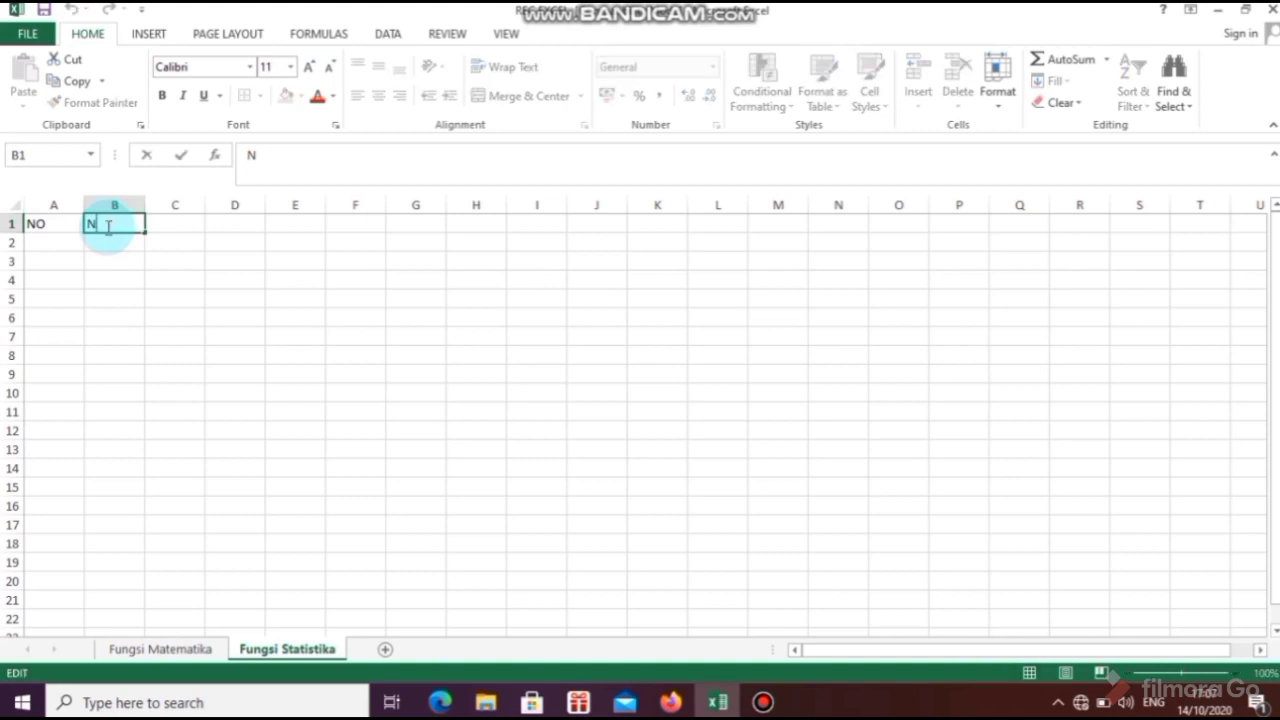
type("AMA S")
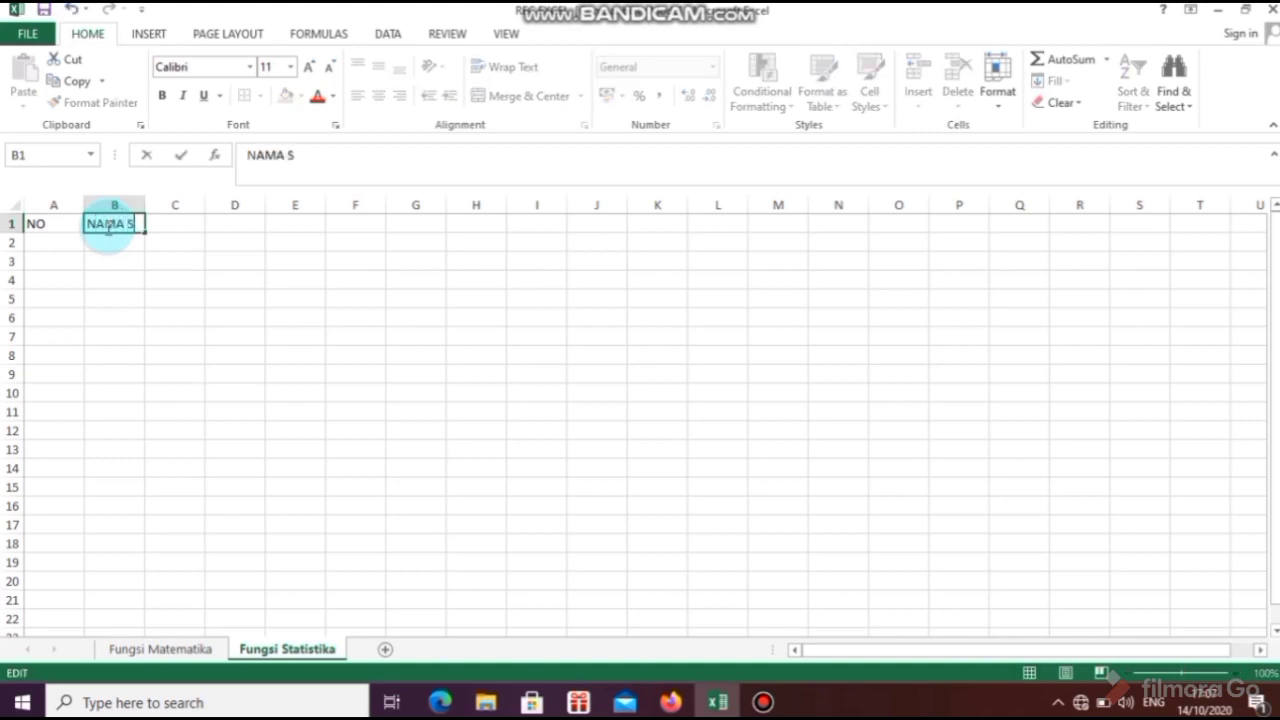
type("ISWA")
left_click(233, 278)
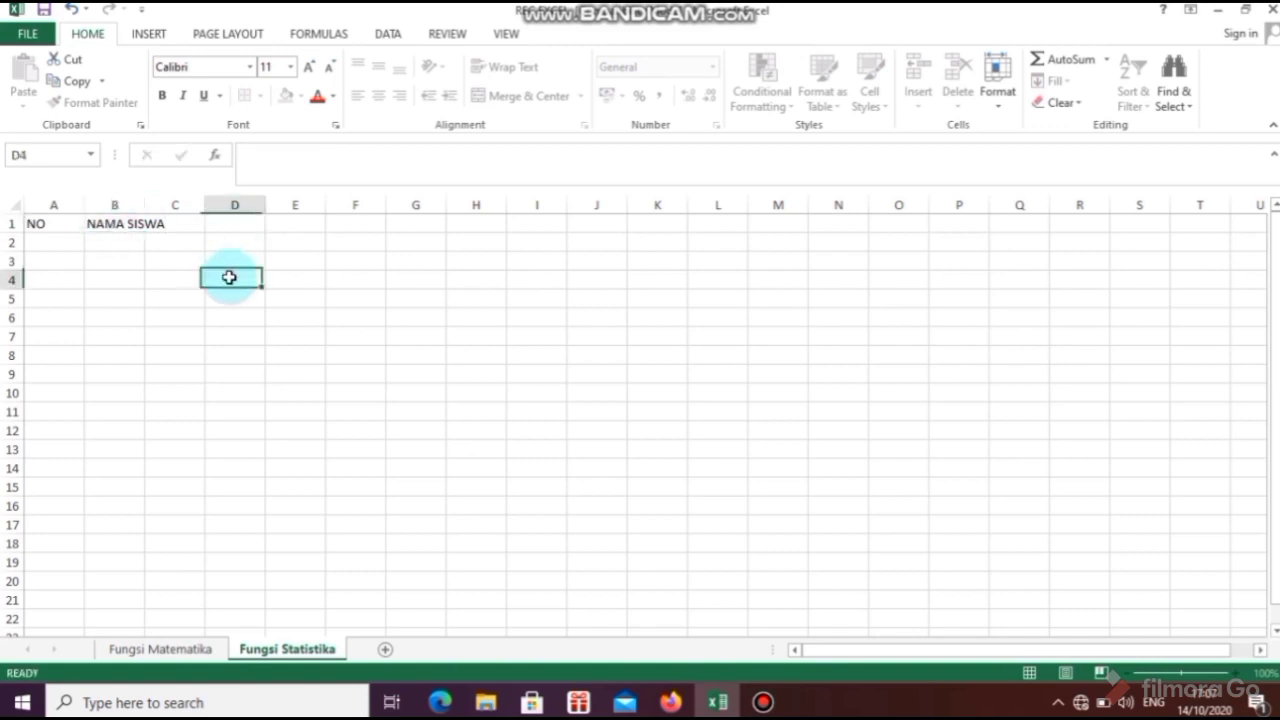
- Enter the heading NILAI in C1 with the subheadings TUGAS 1 in C2 and TUGAS 2 in D2
left_click(176, 226)
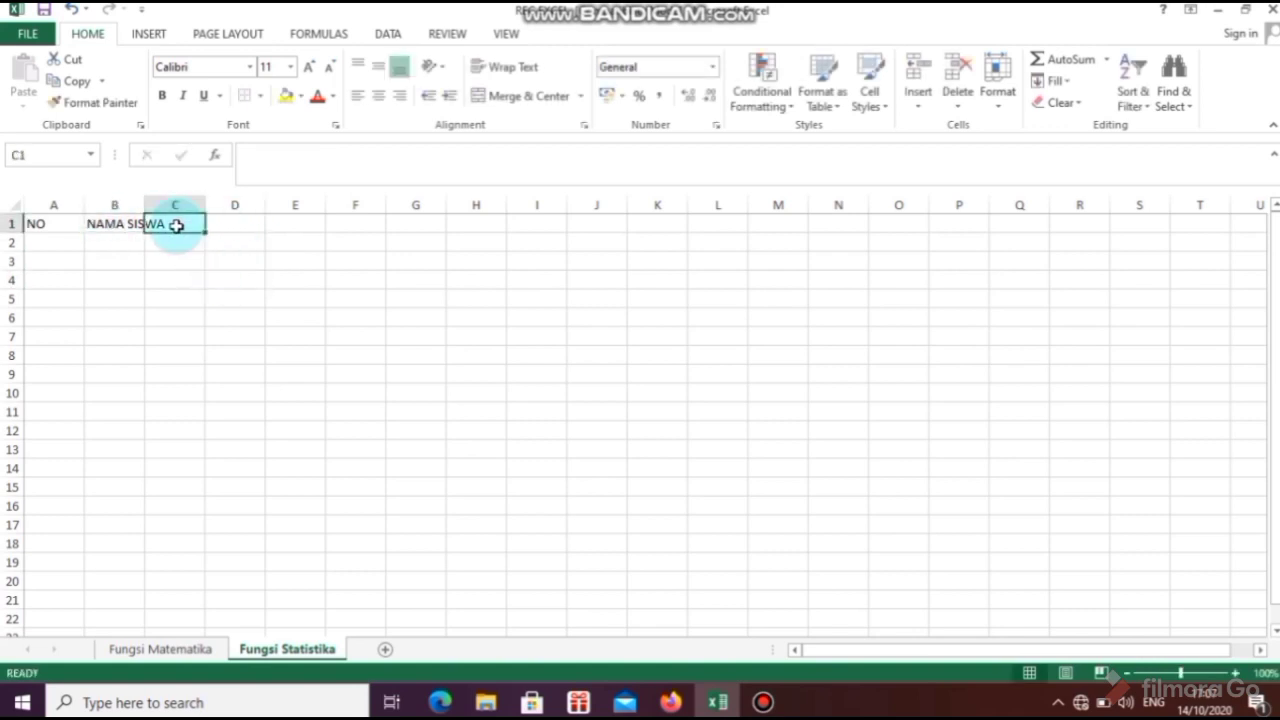
type("NILAI")
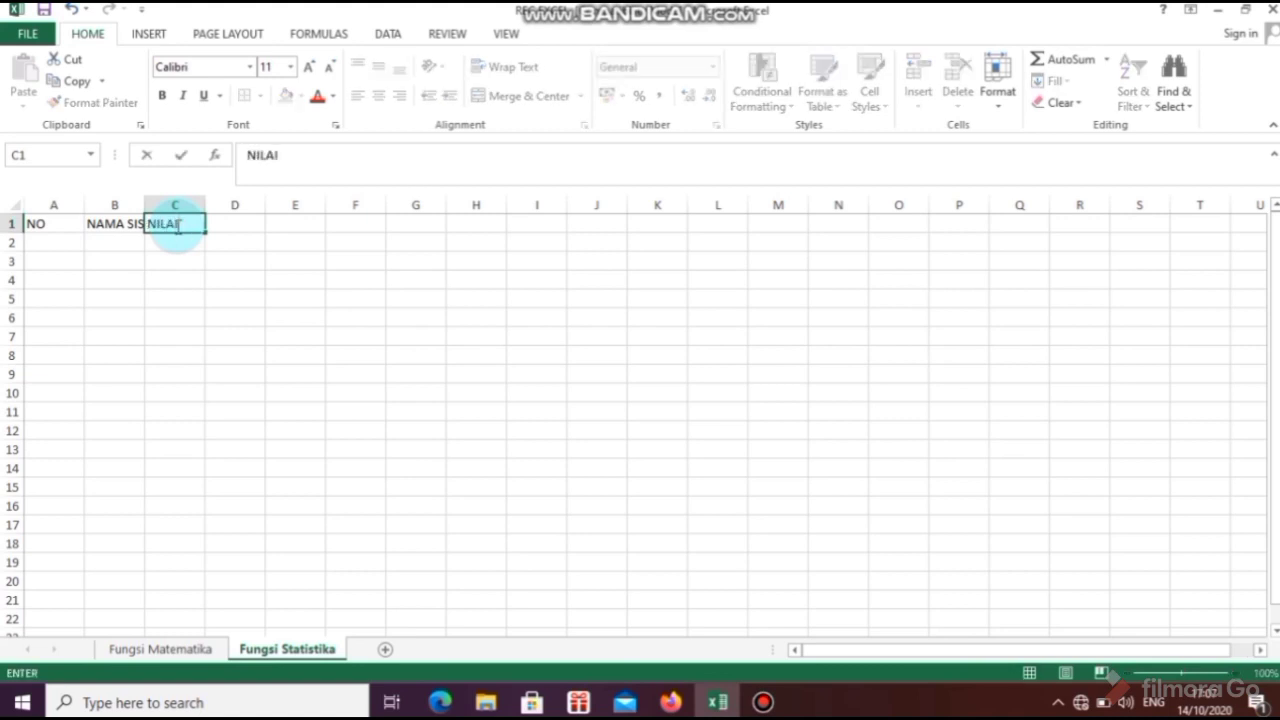
key("Return")
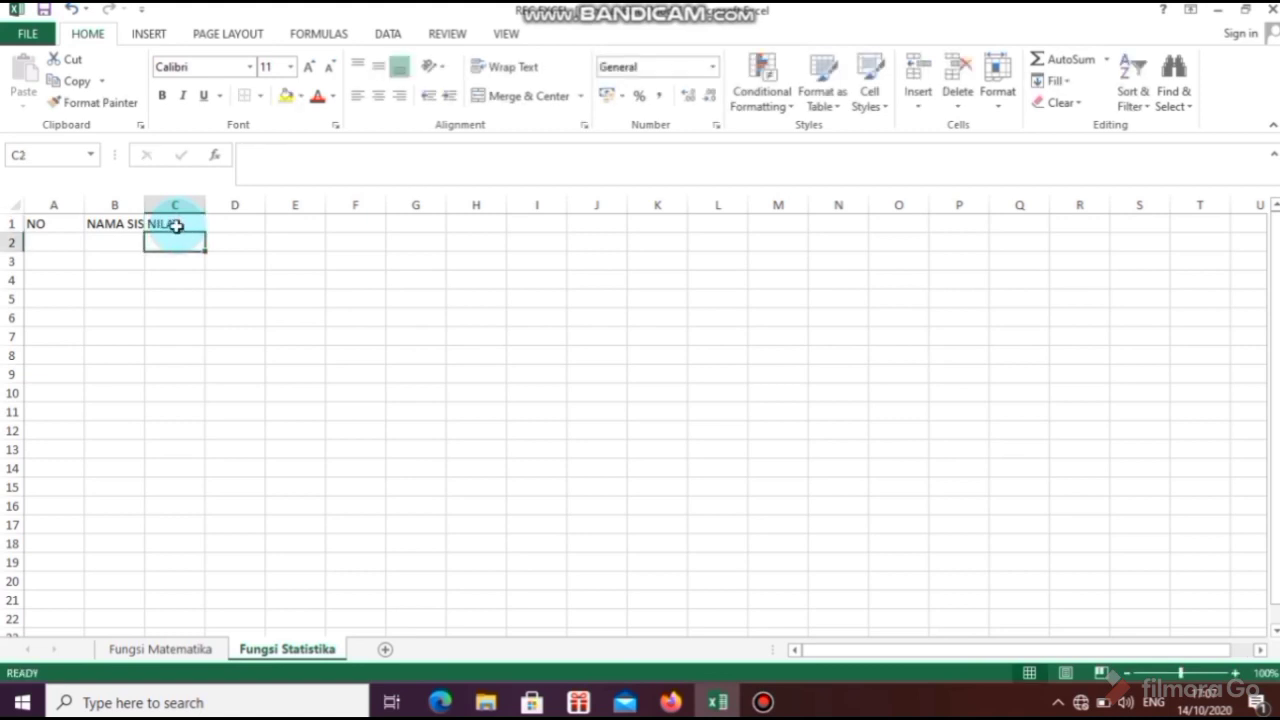
type("TUGAS 1")
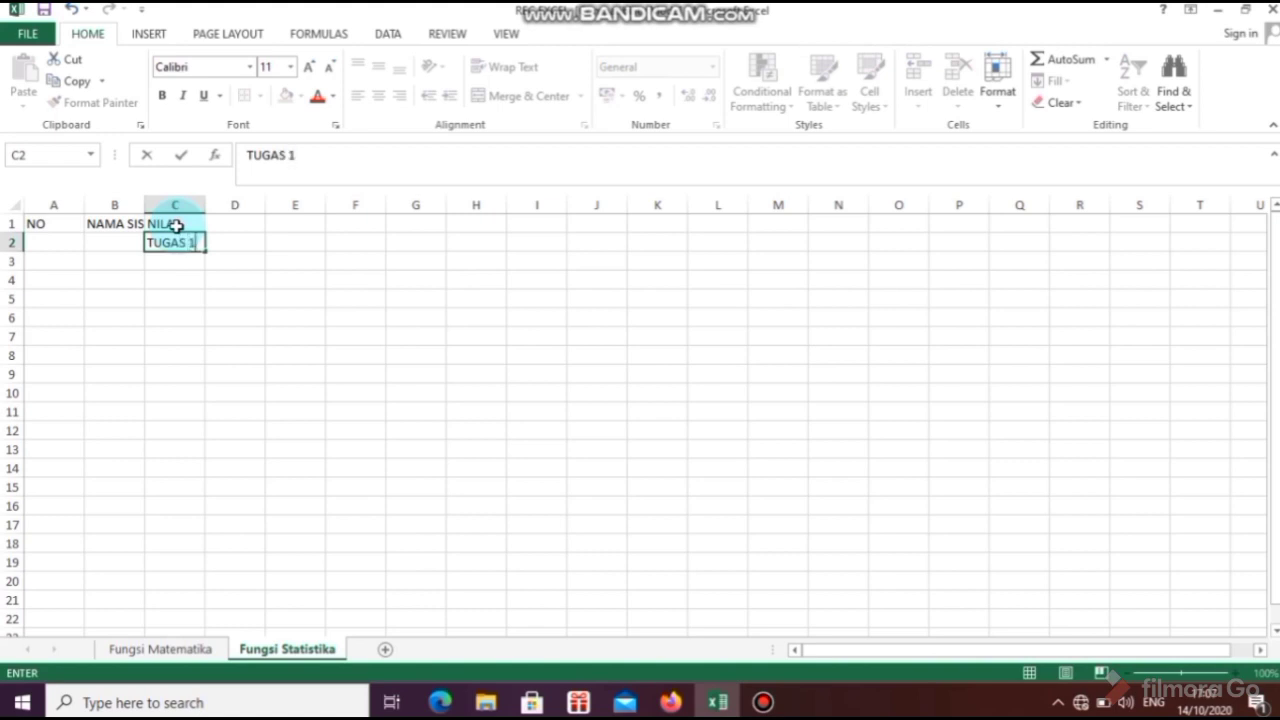
key("Tab")
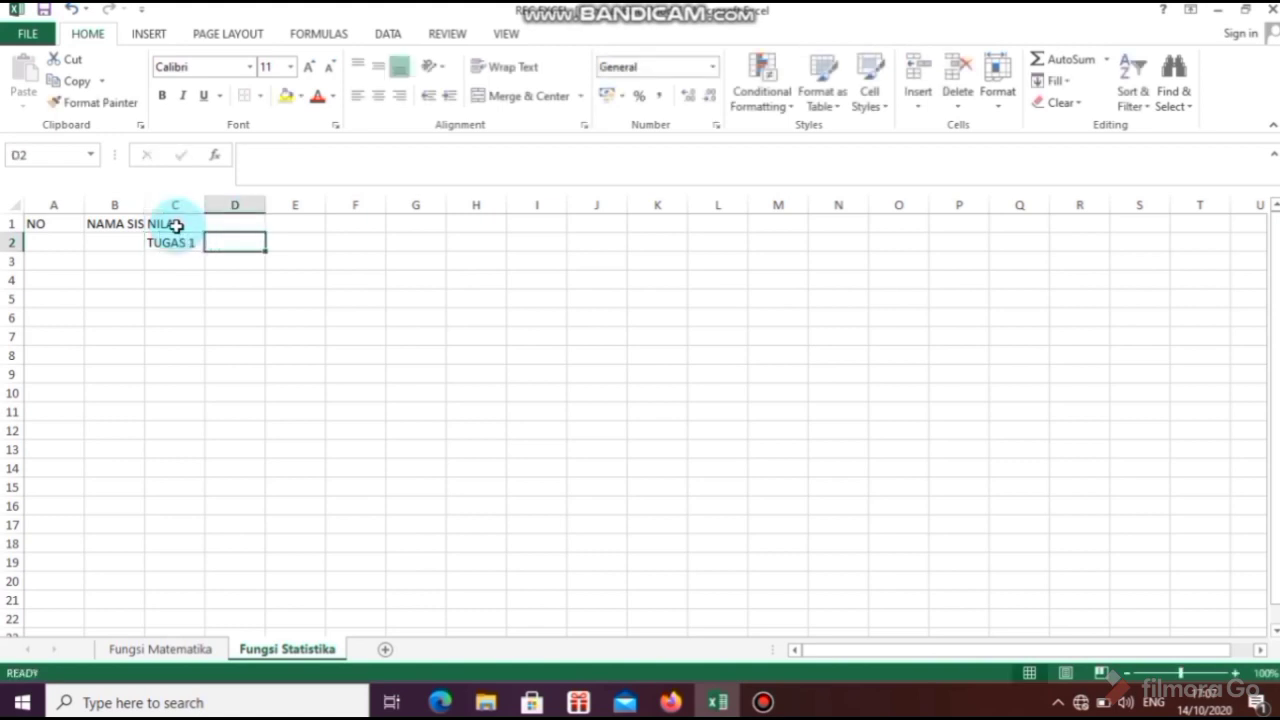
type("TUGAS 2")
key("Tab")
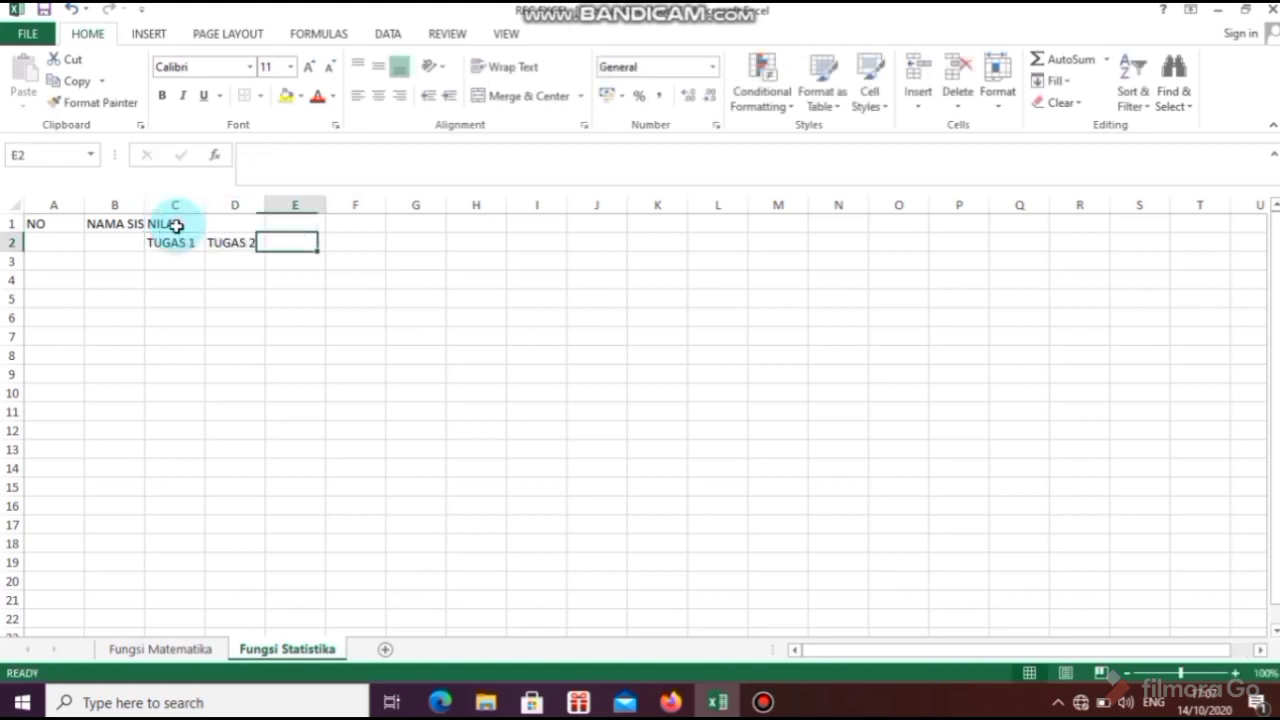
- Enter the subheadings MID in E2, TUGAS 3 in F2 and UAS in G2
type("MID")
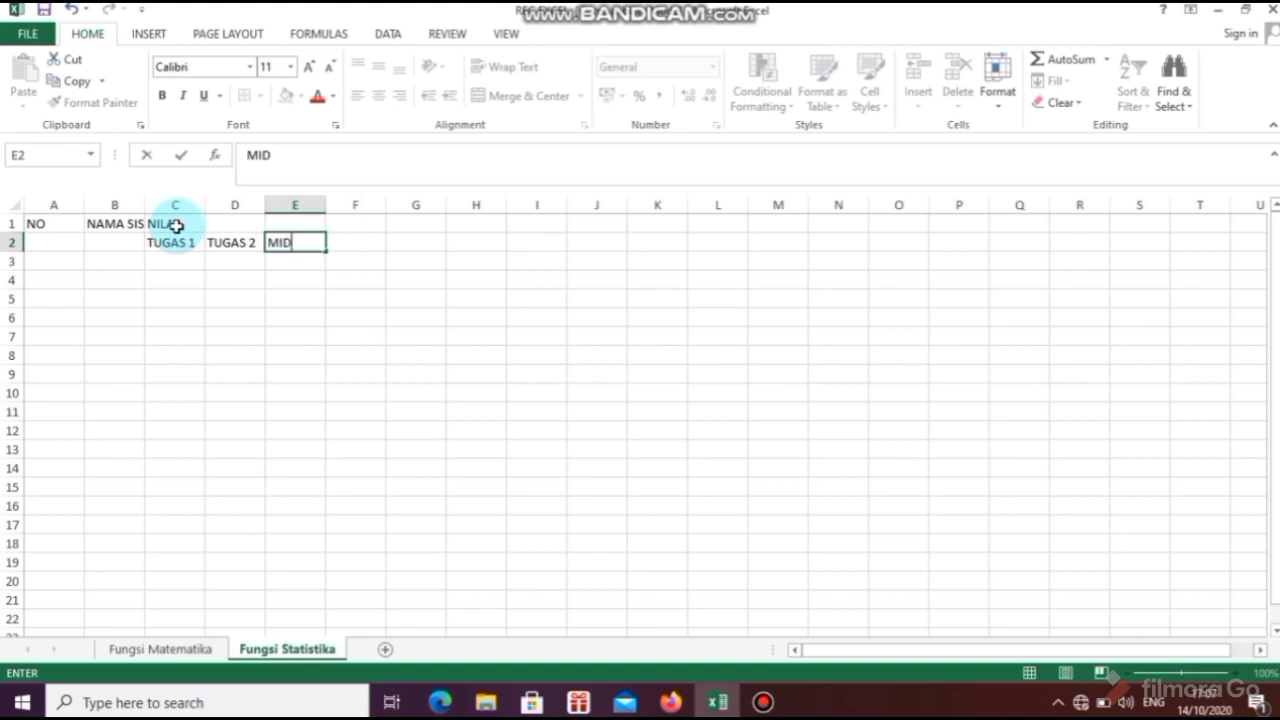
key("Tab")
type("TUGAS 3")
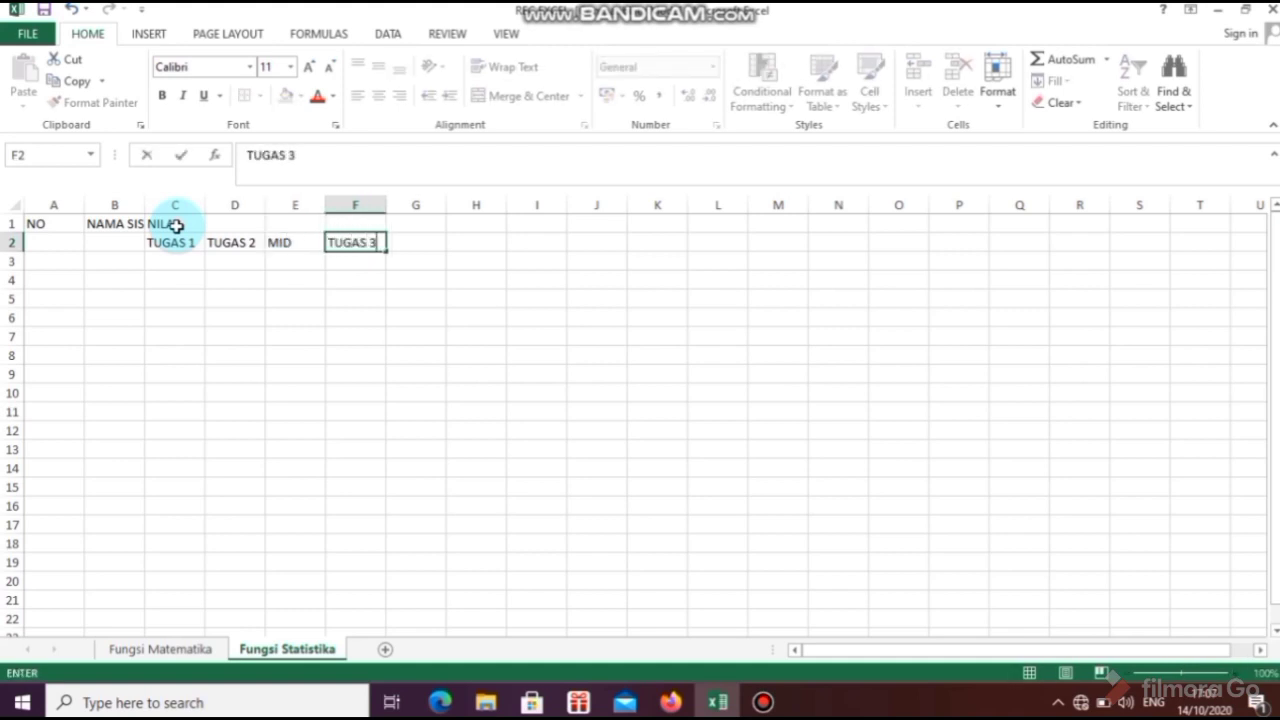
key("Tab")
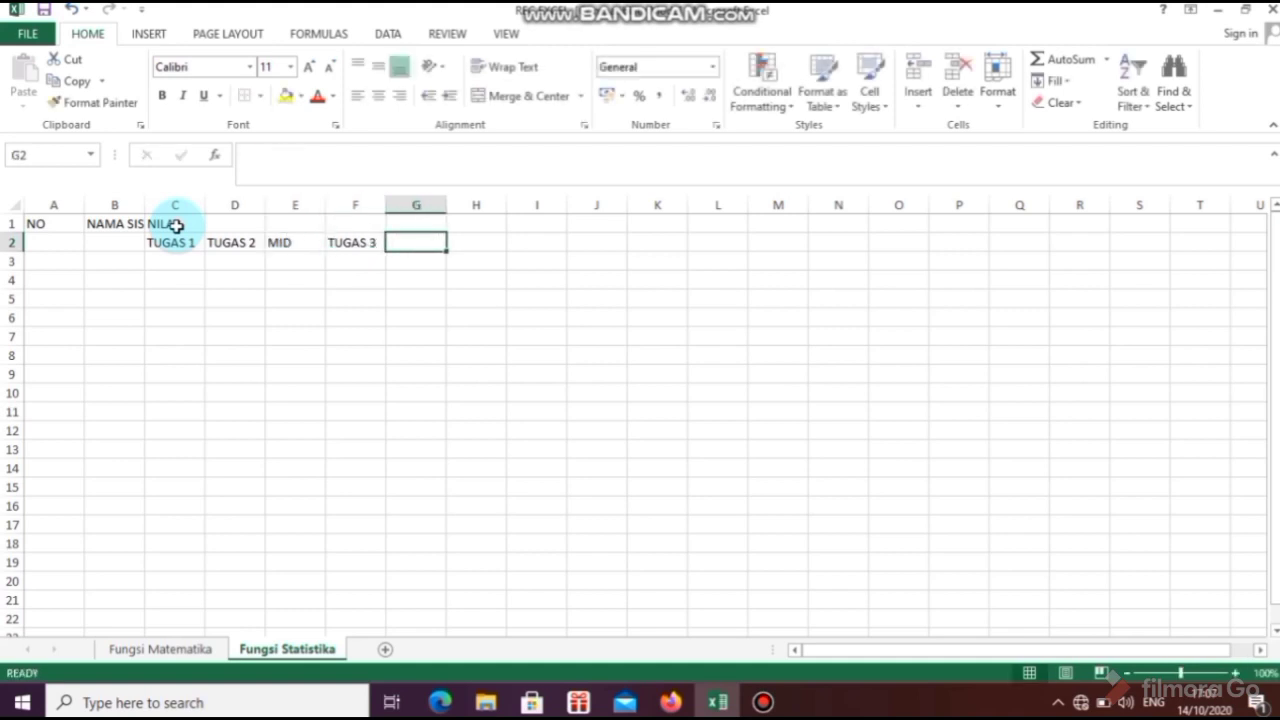
type("UAS")
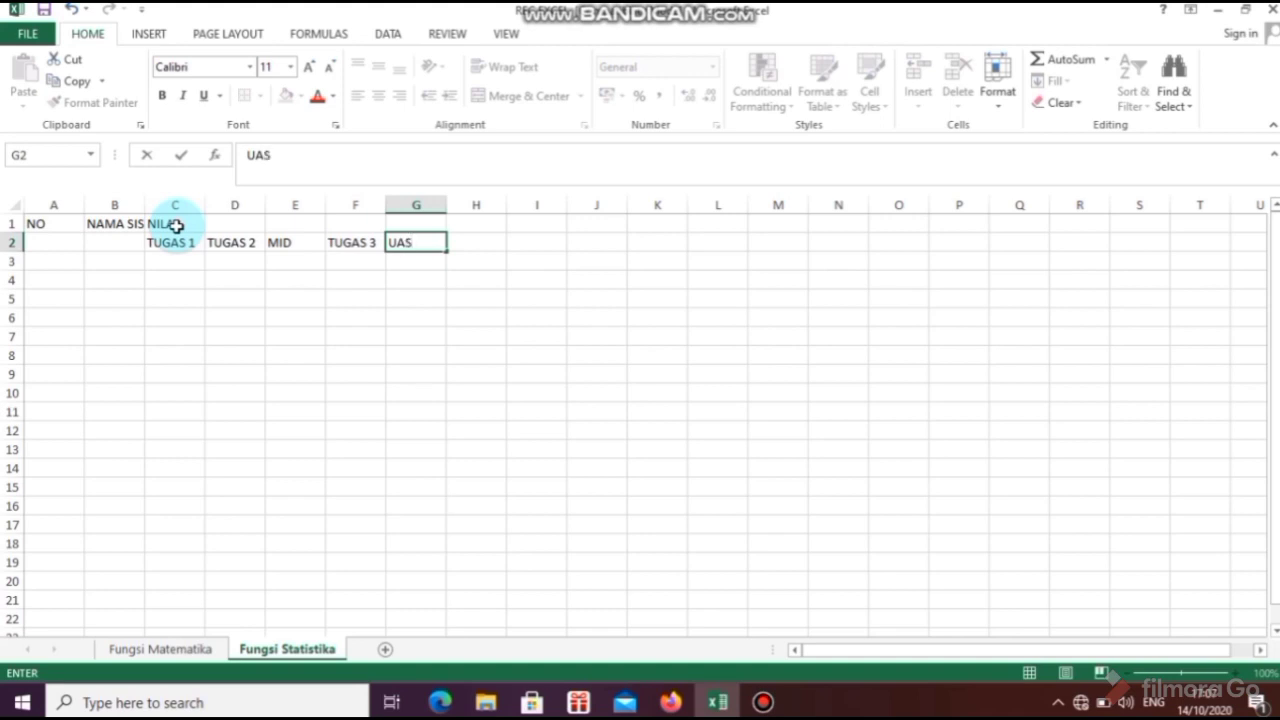
key("Tab")
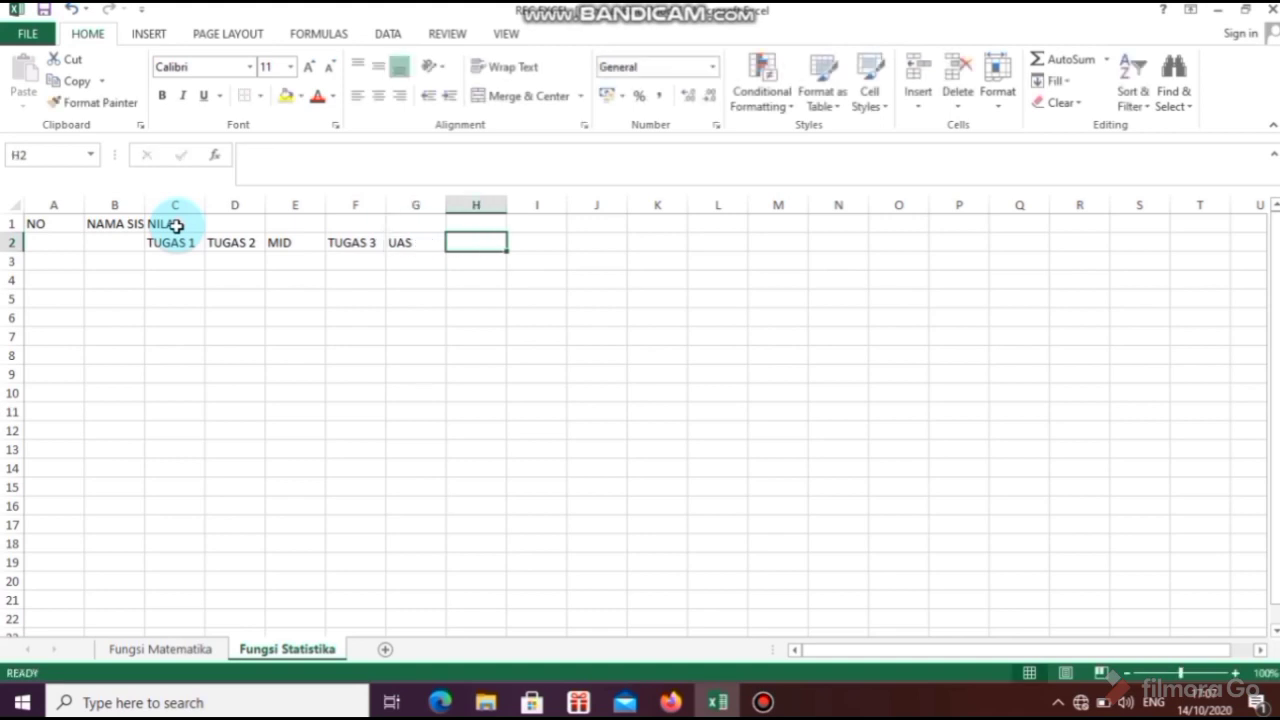
- Enter the heading JUMLAH NILAI in cell H1 and RATA2 in cell I1
key("Up")
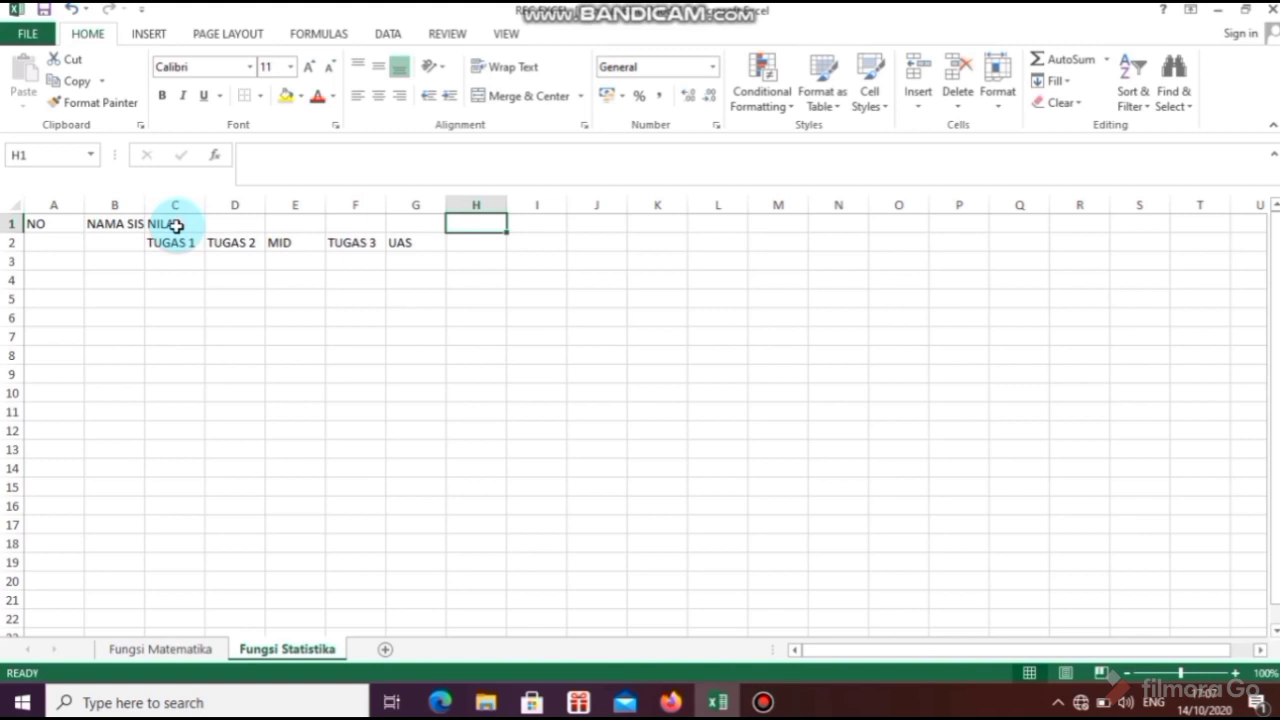
type("JUML")
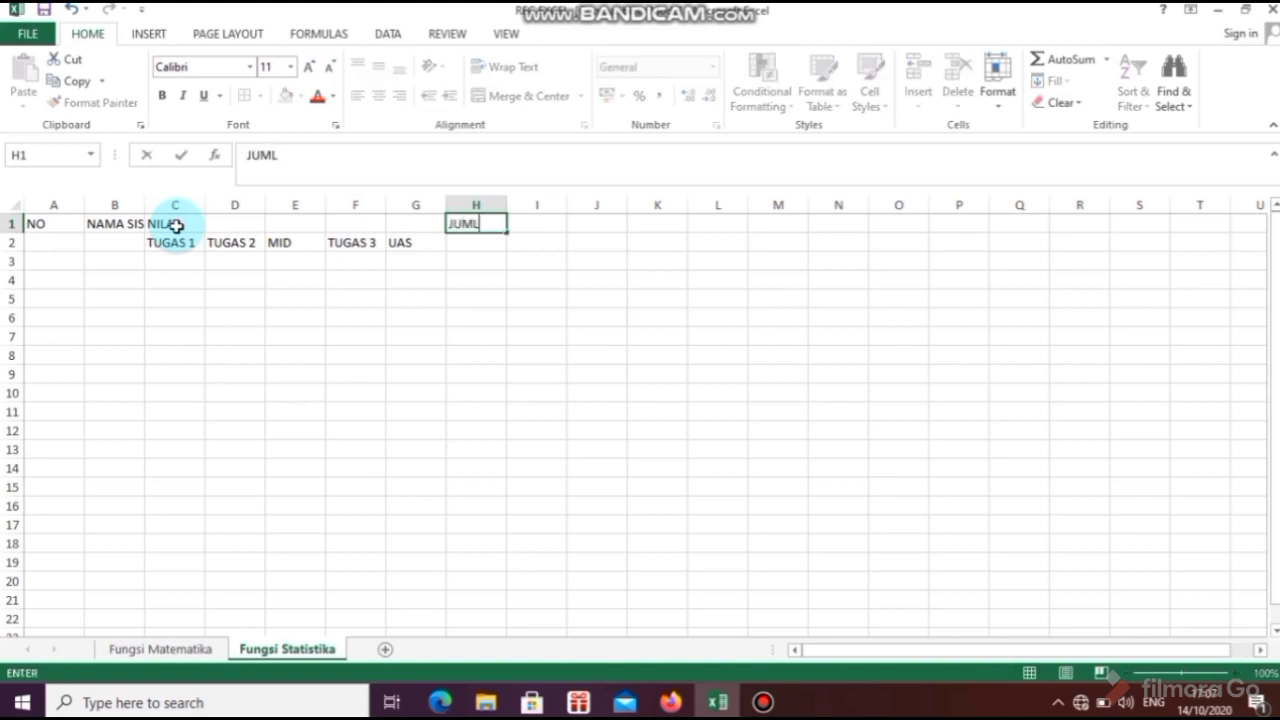
type("AH NILAI")
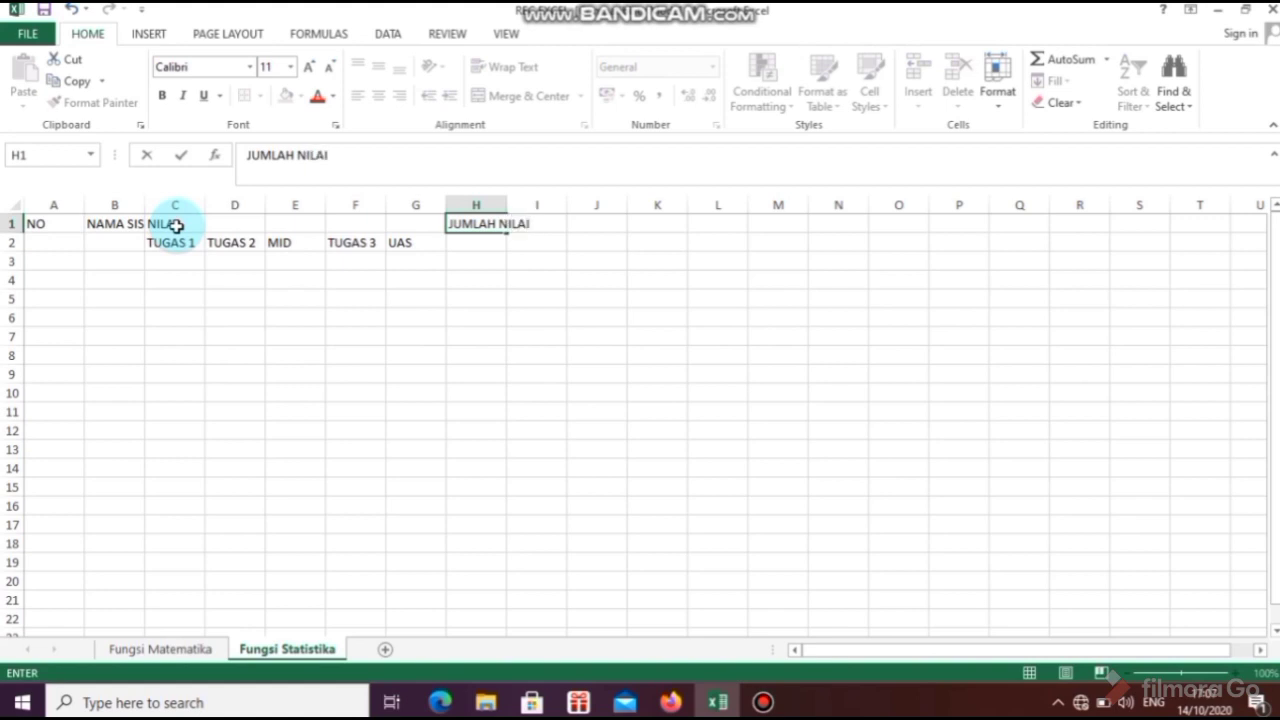
key("Tab")
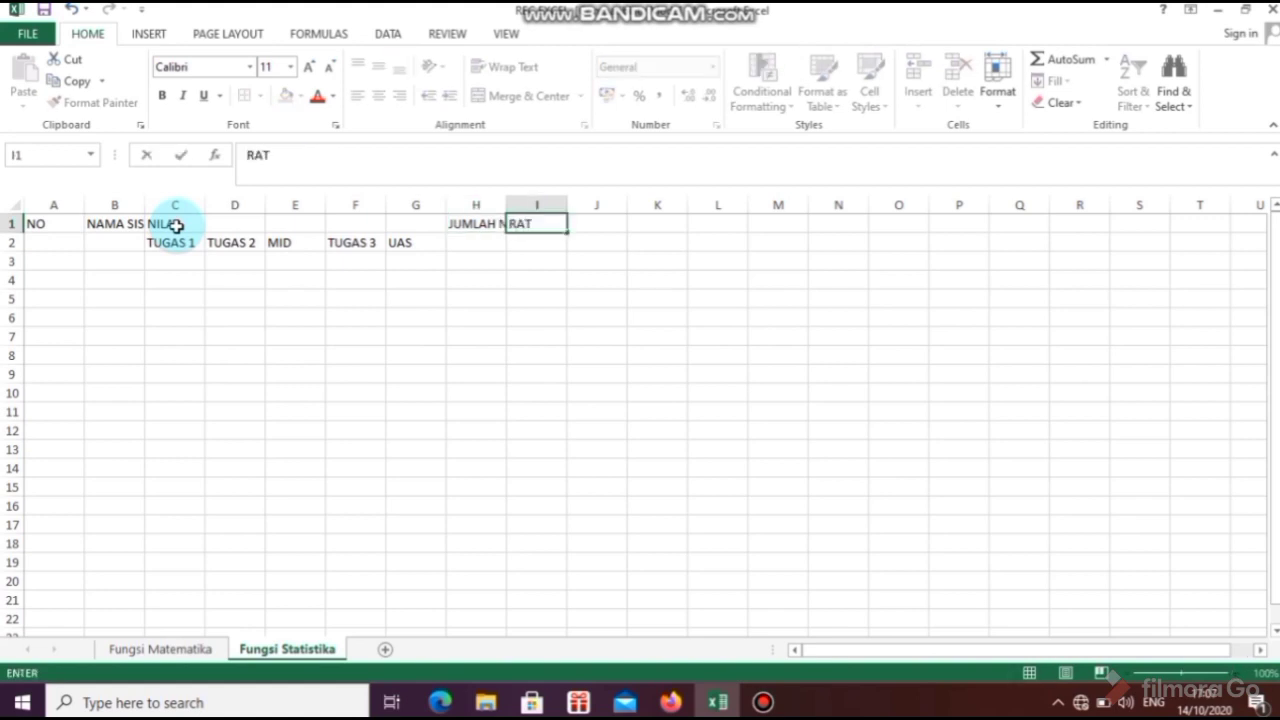
type("A2")
key("Tab")
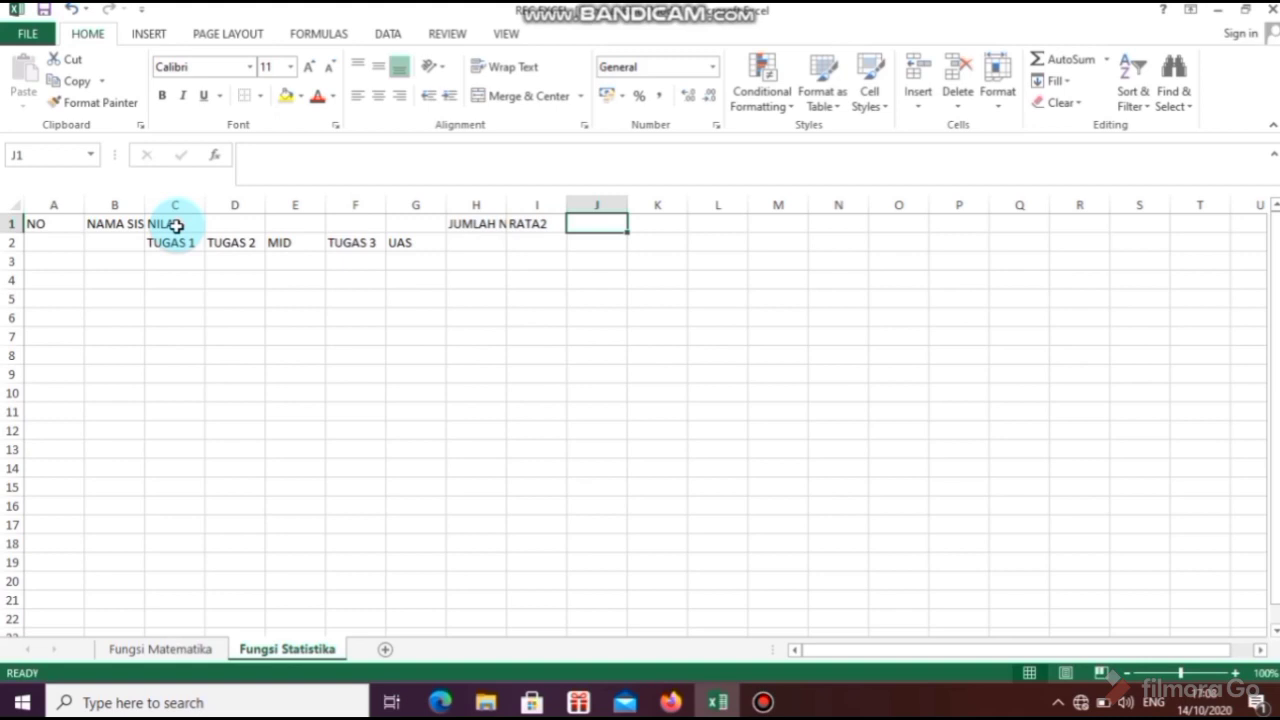
- Enter the heading TERTINGGI in cell J1 and TERENDAH in cell K1
type("TERTINGGI")
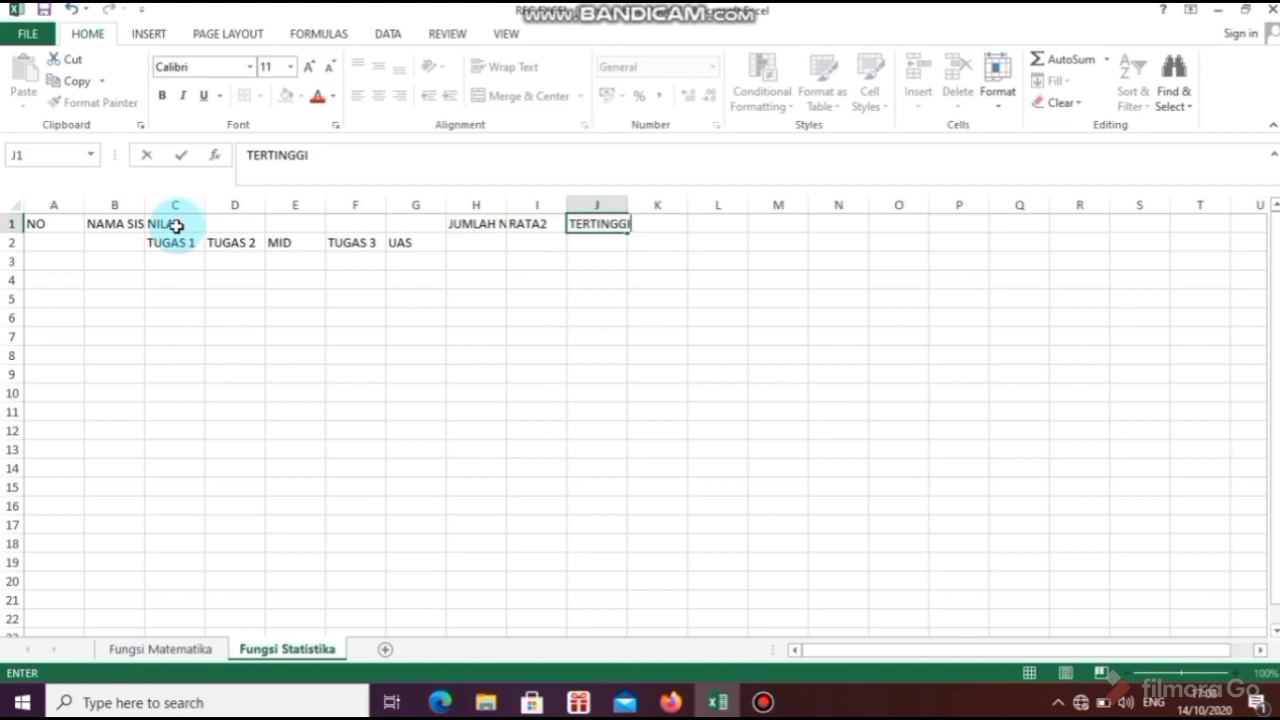
key("Tab")
type("TERE")
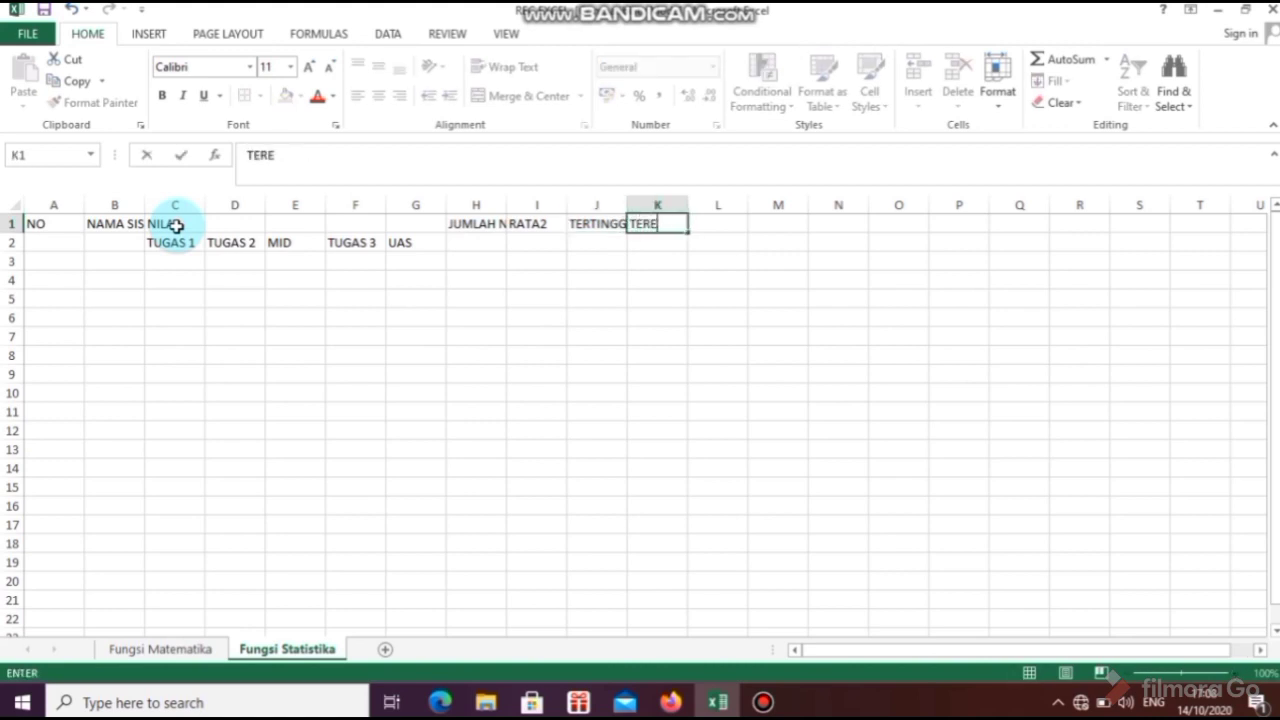
type("NDAH")
key("Tab")
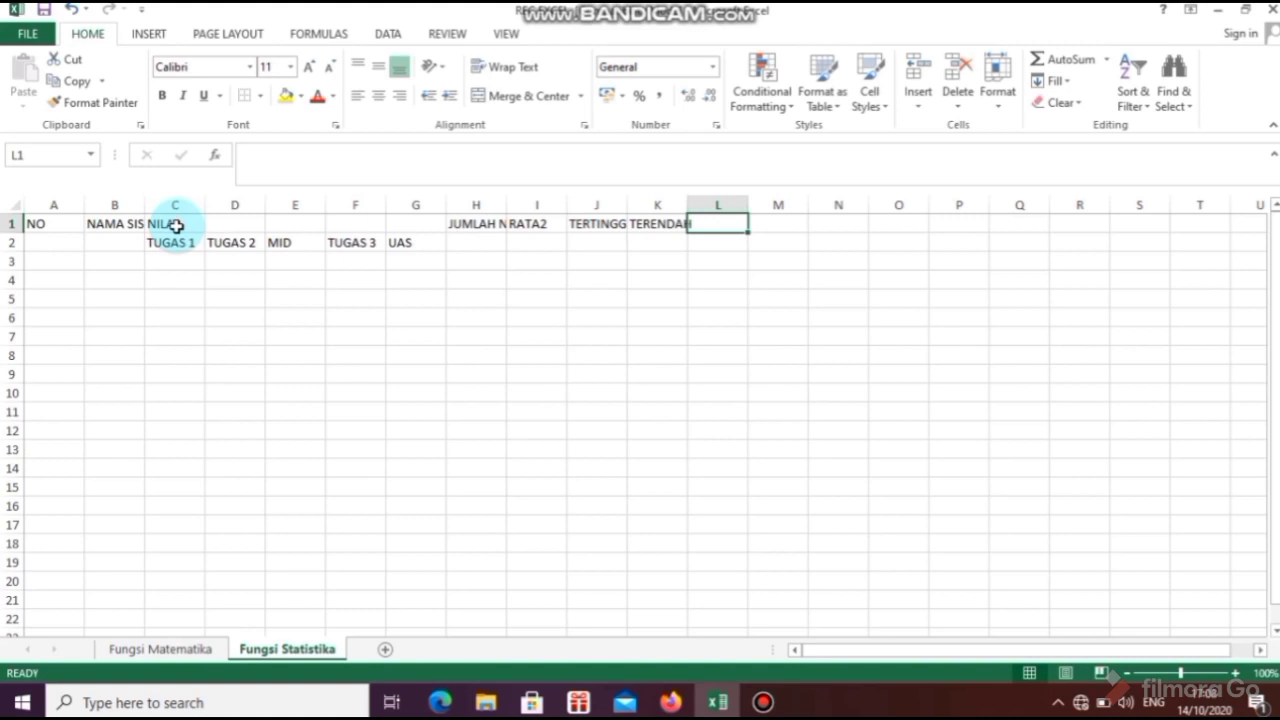
- Enter the heading KET in cell L1 and JLM ITEM NILAI BERISI ANGKA in cell M1
type("KET")
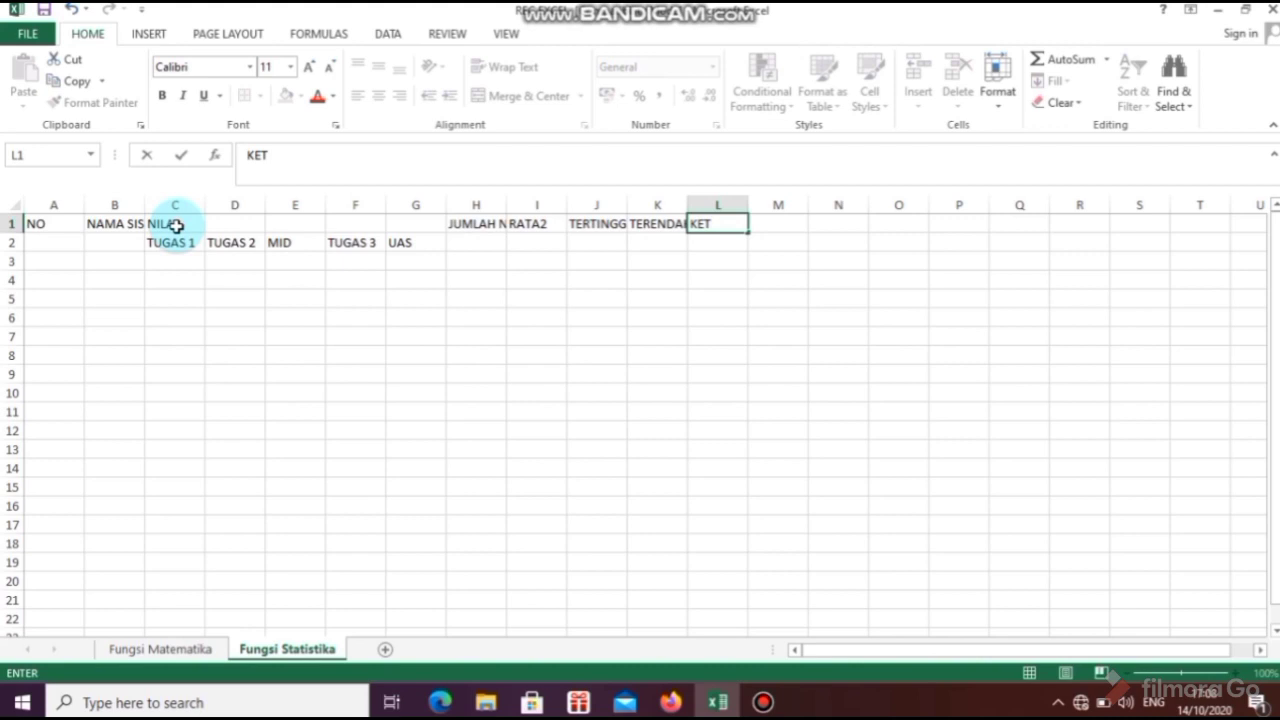
key("Tab")
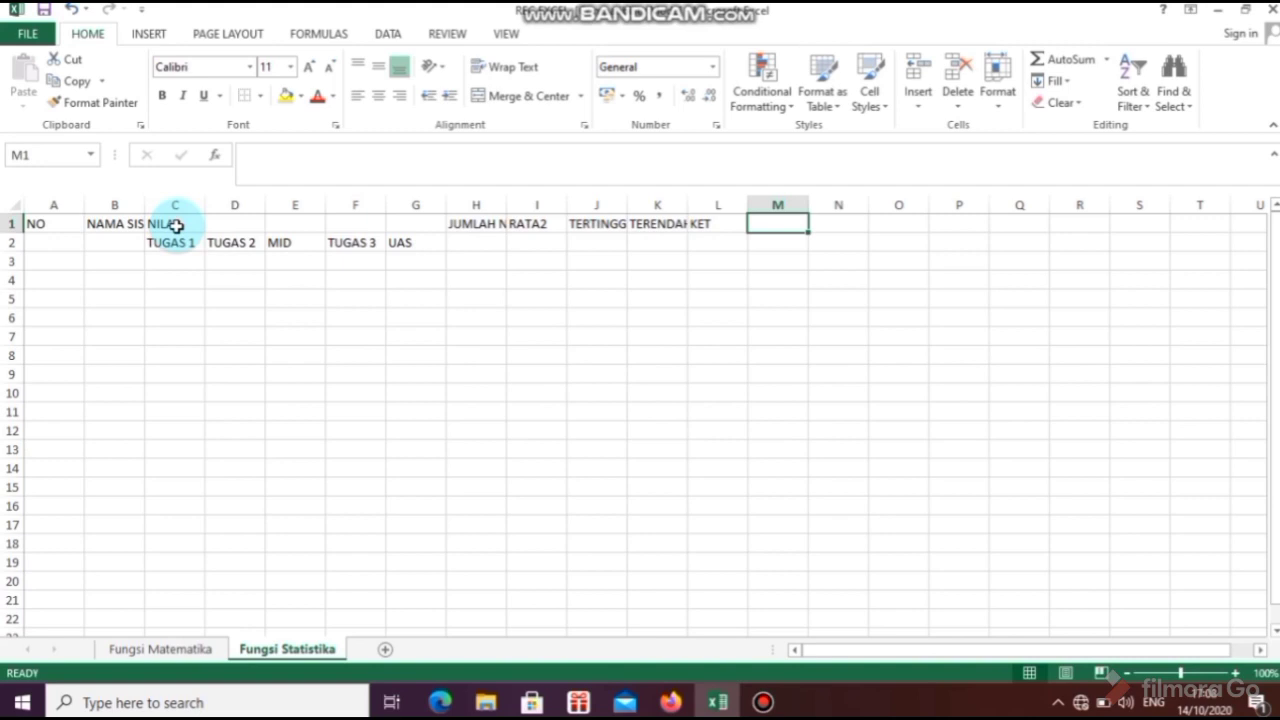
type("JLM")
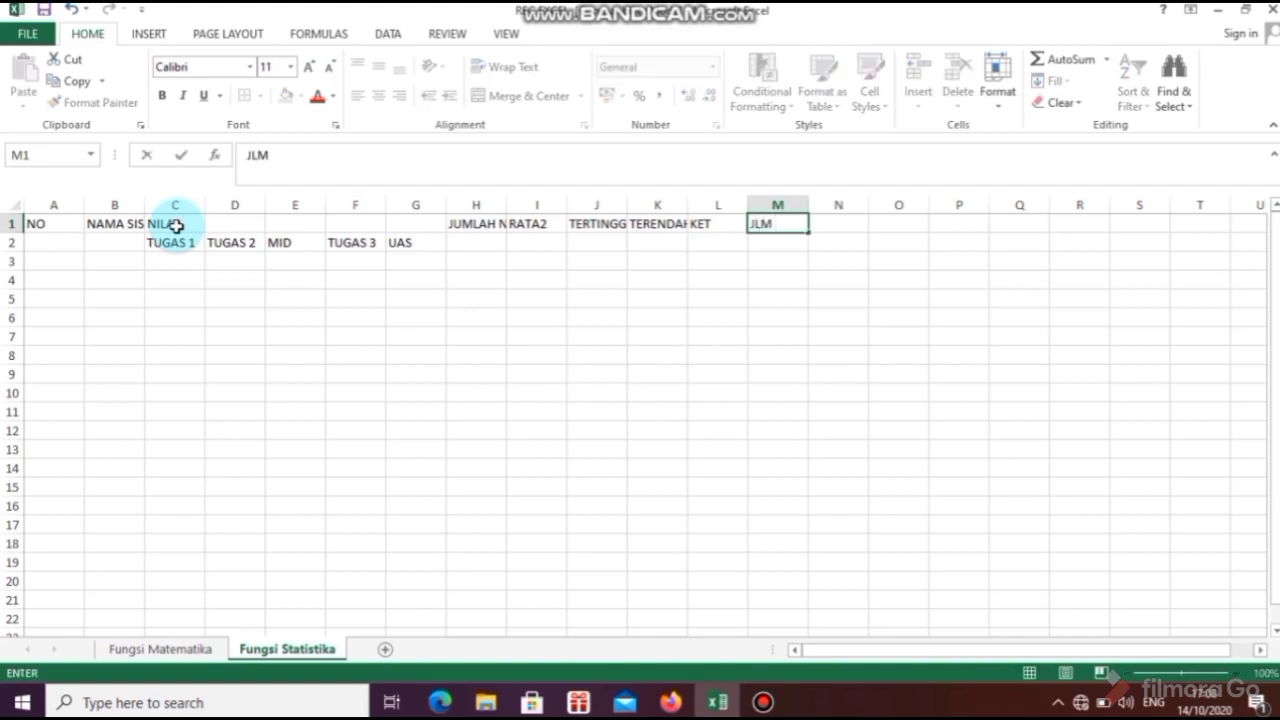
type(" ITEM NILAI")
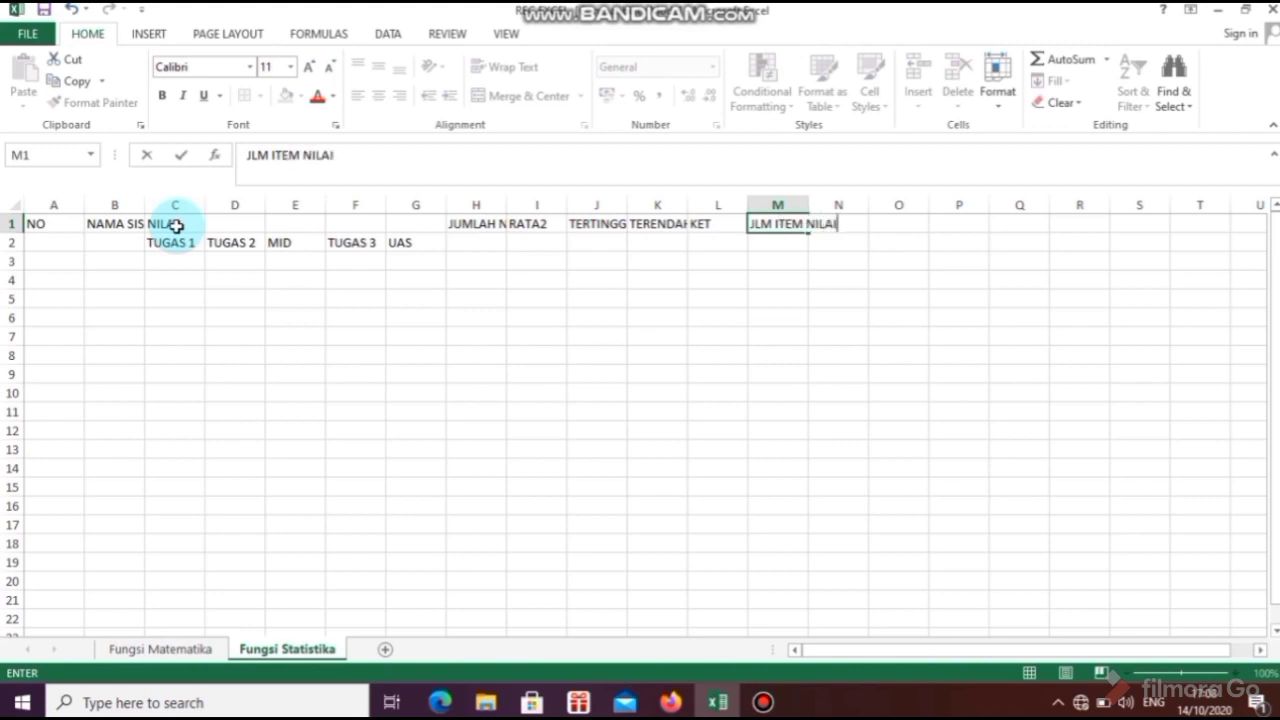
type(" BERISI ANGKA")
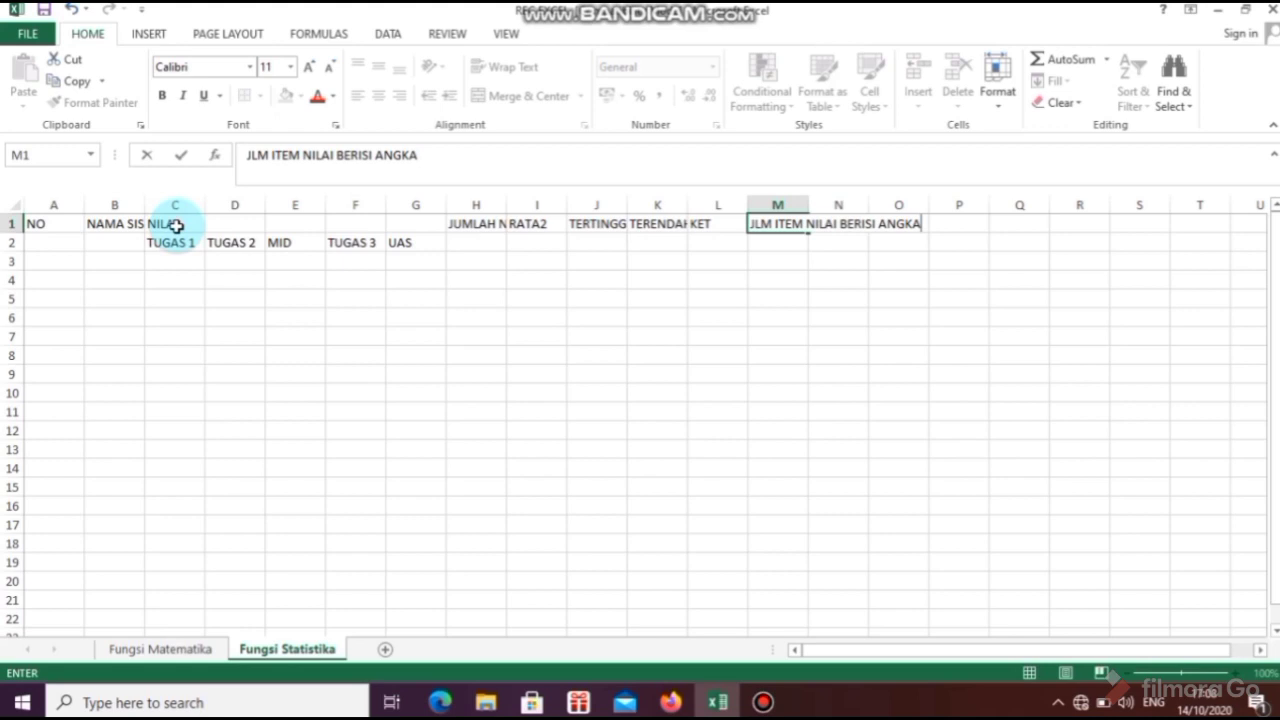
key("Tab")
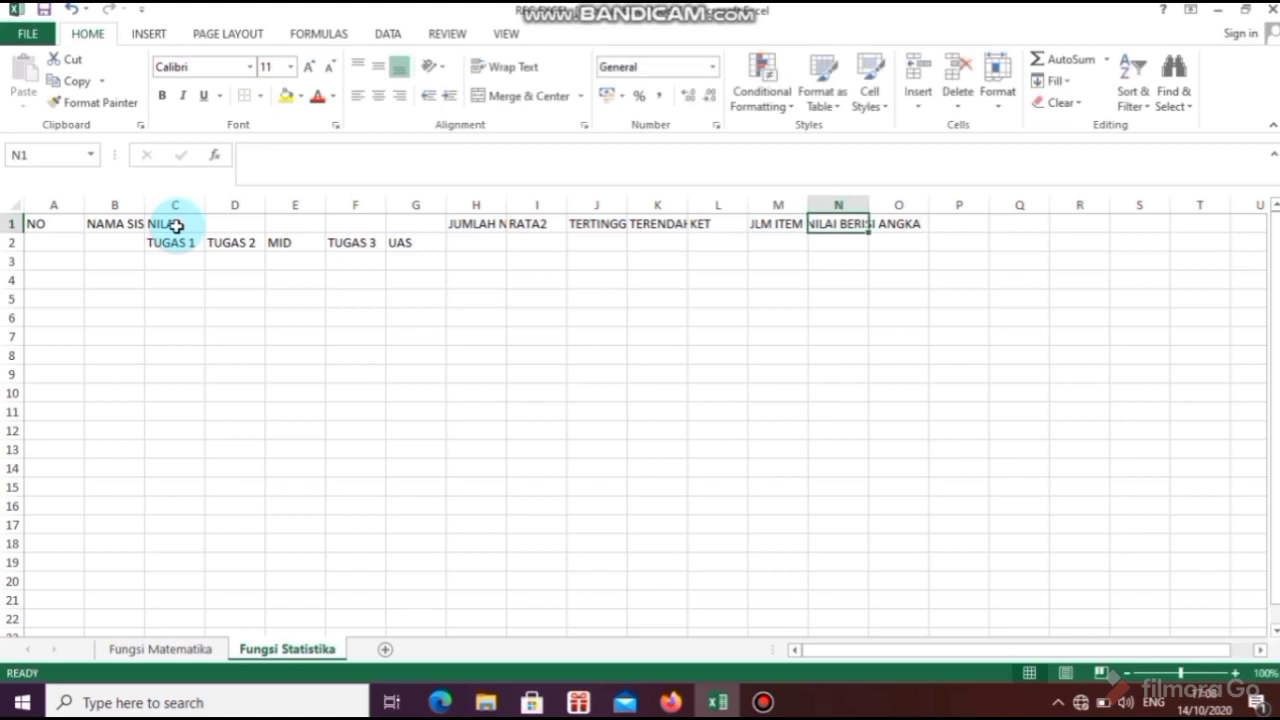
key("Left")
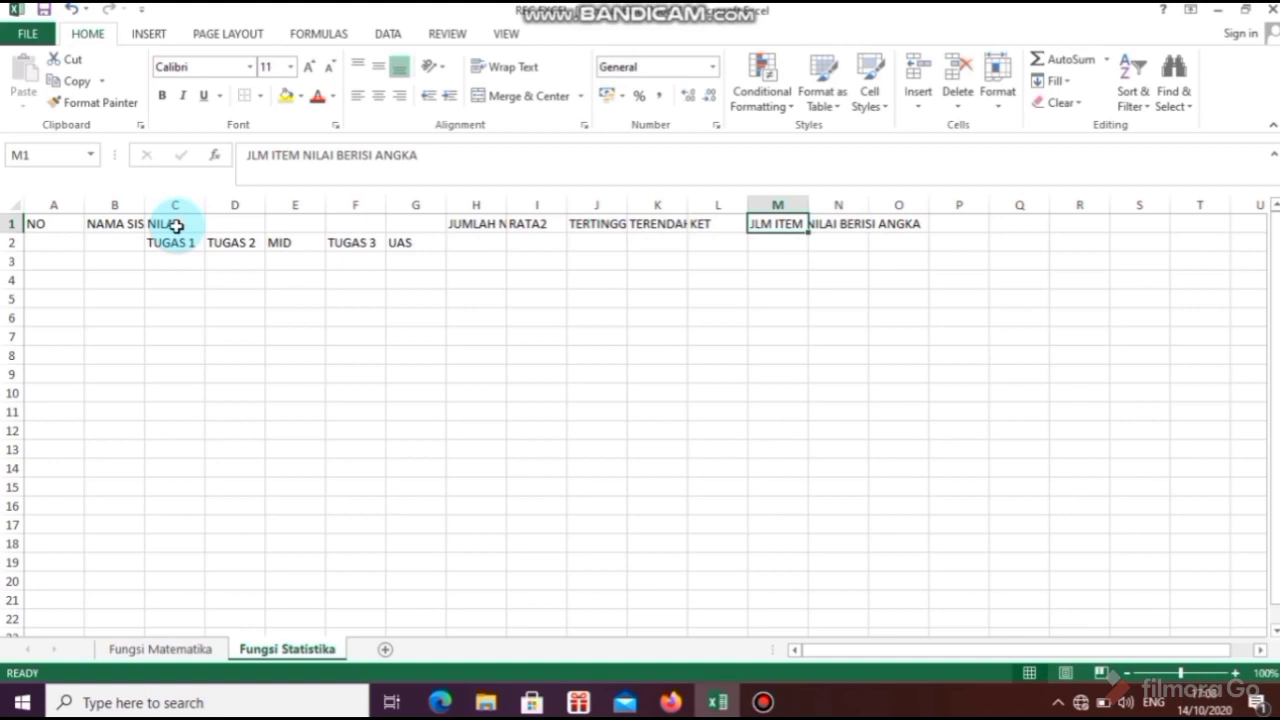
key("Right")
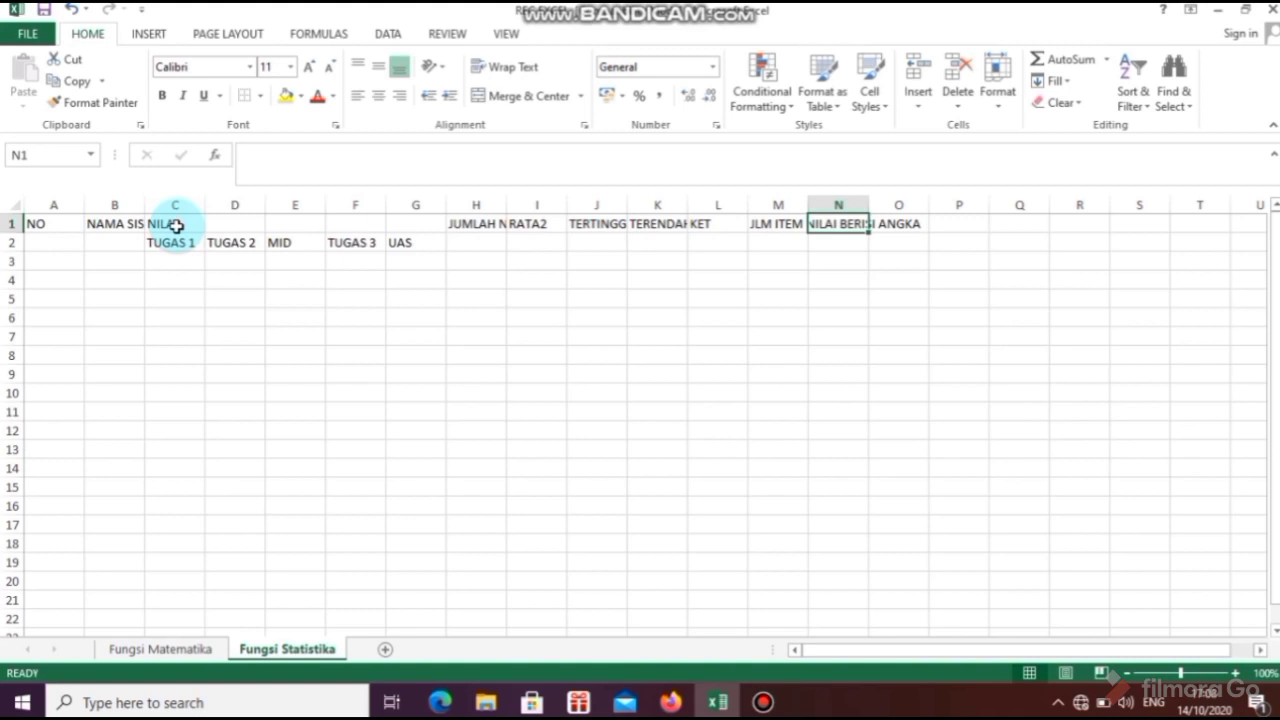
type("JL")
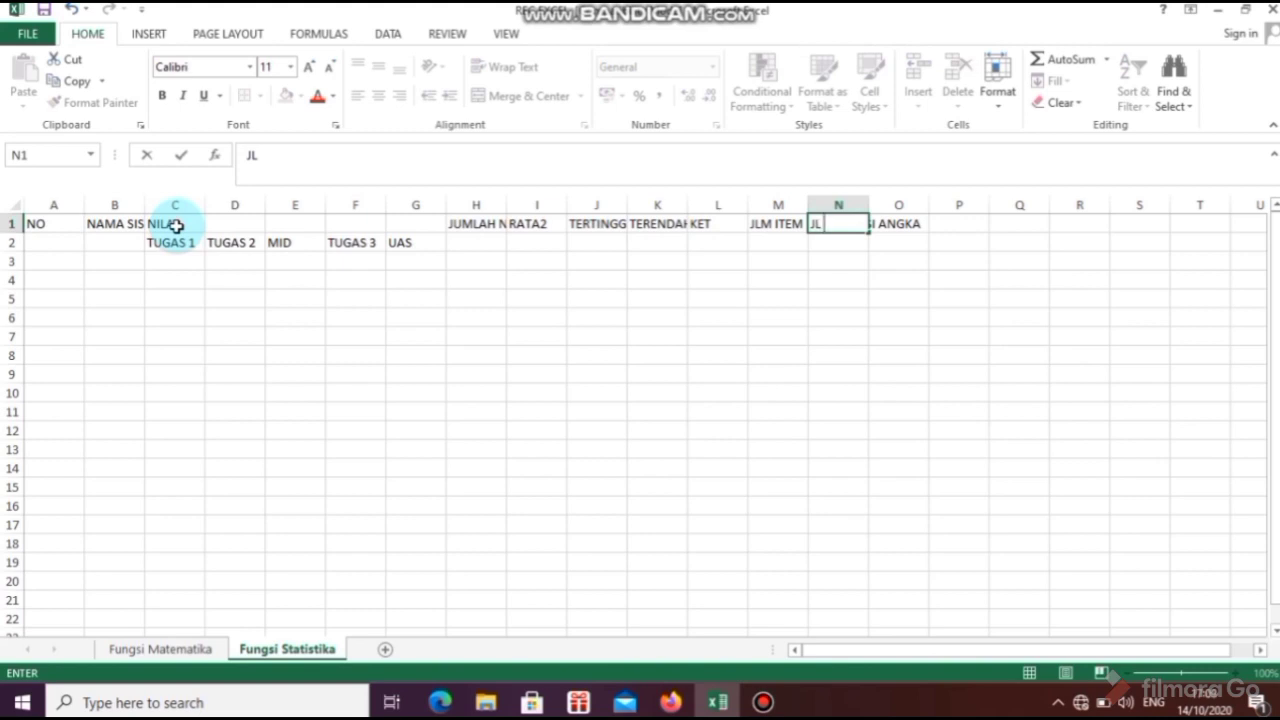
key("BackSpace")
key("BackSpace")
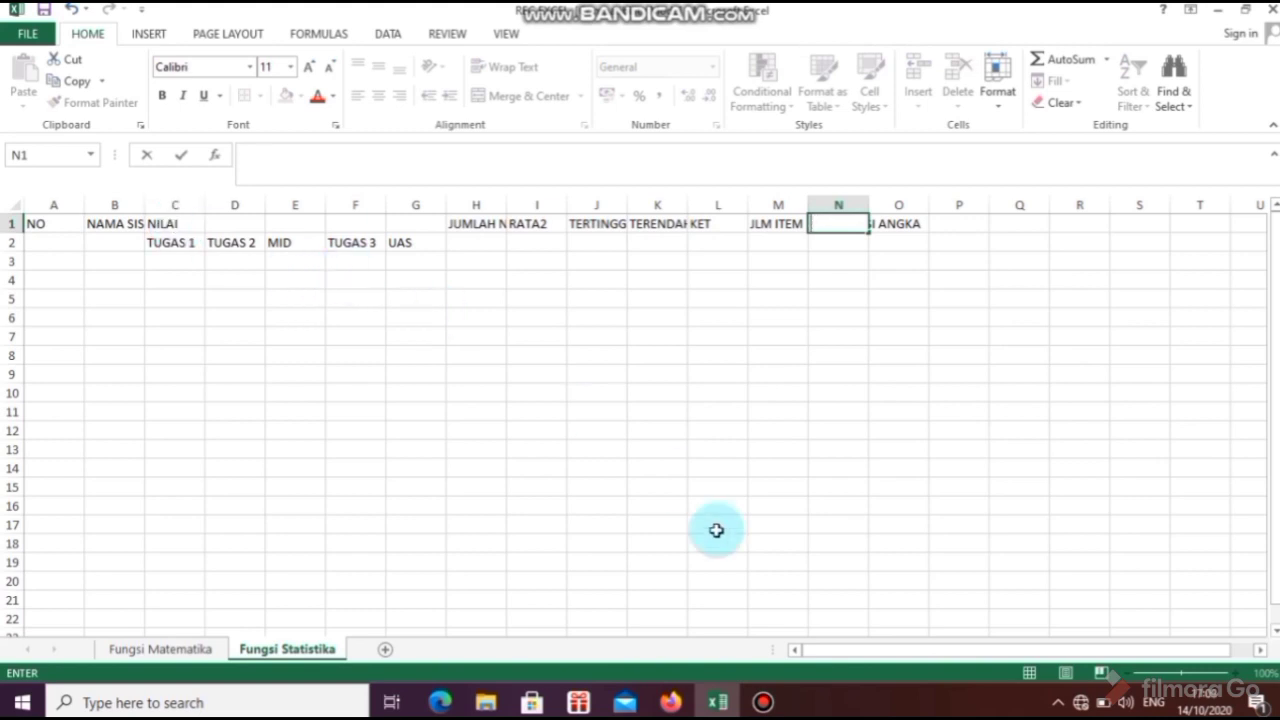
left_click(889, 414)
left_click(787, 224)
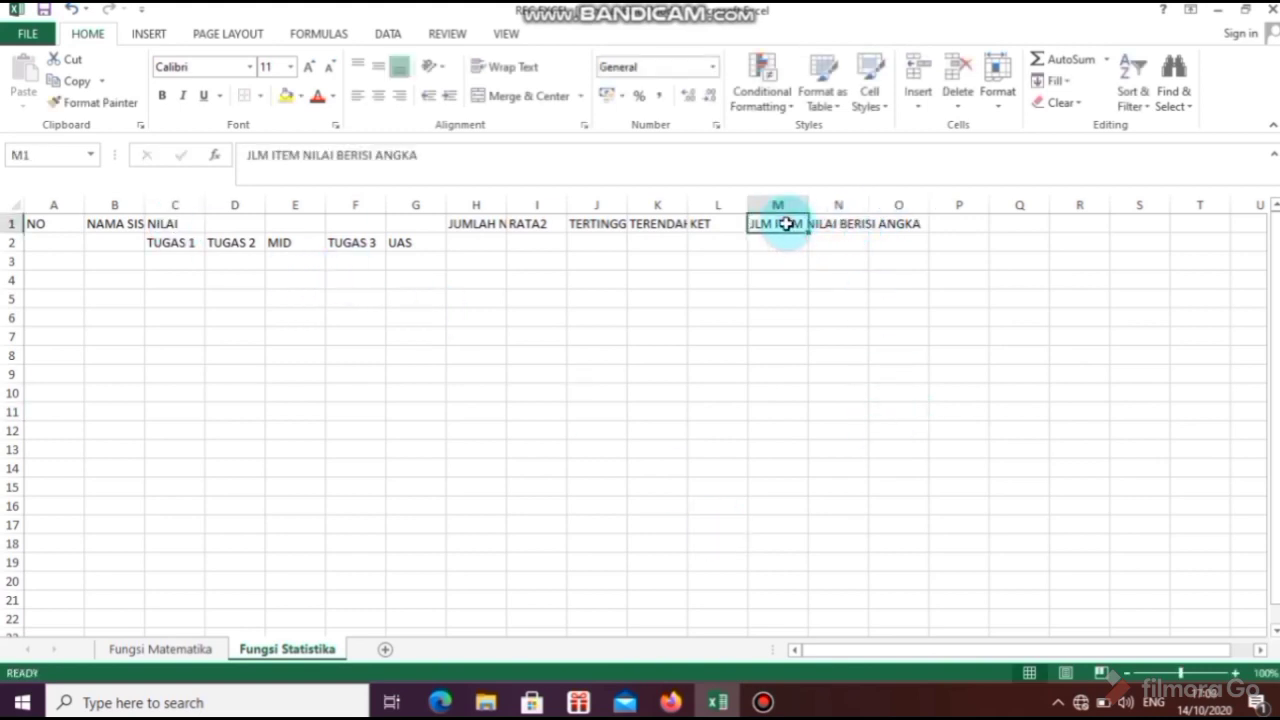
- Enter the heading JUMLAH SELURUH ITEM NILAI in cell N1
key("Right")
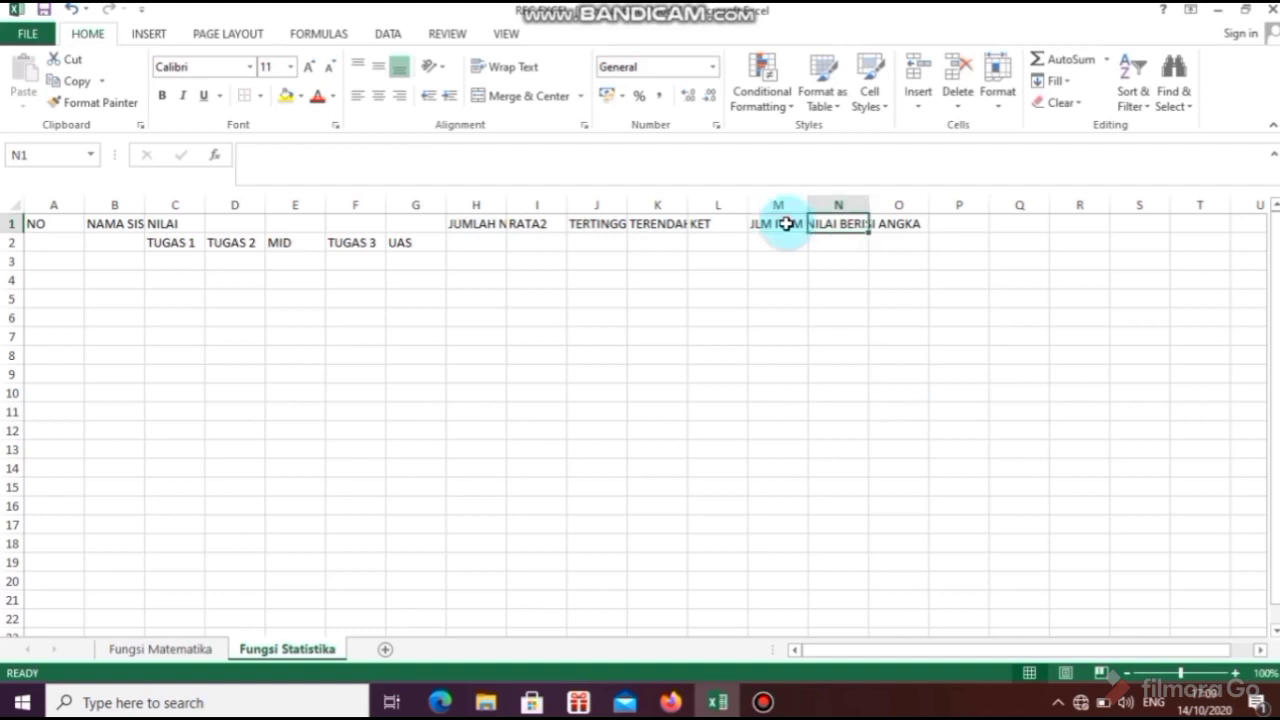
type("JUMLAH SE")
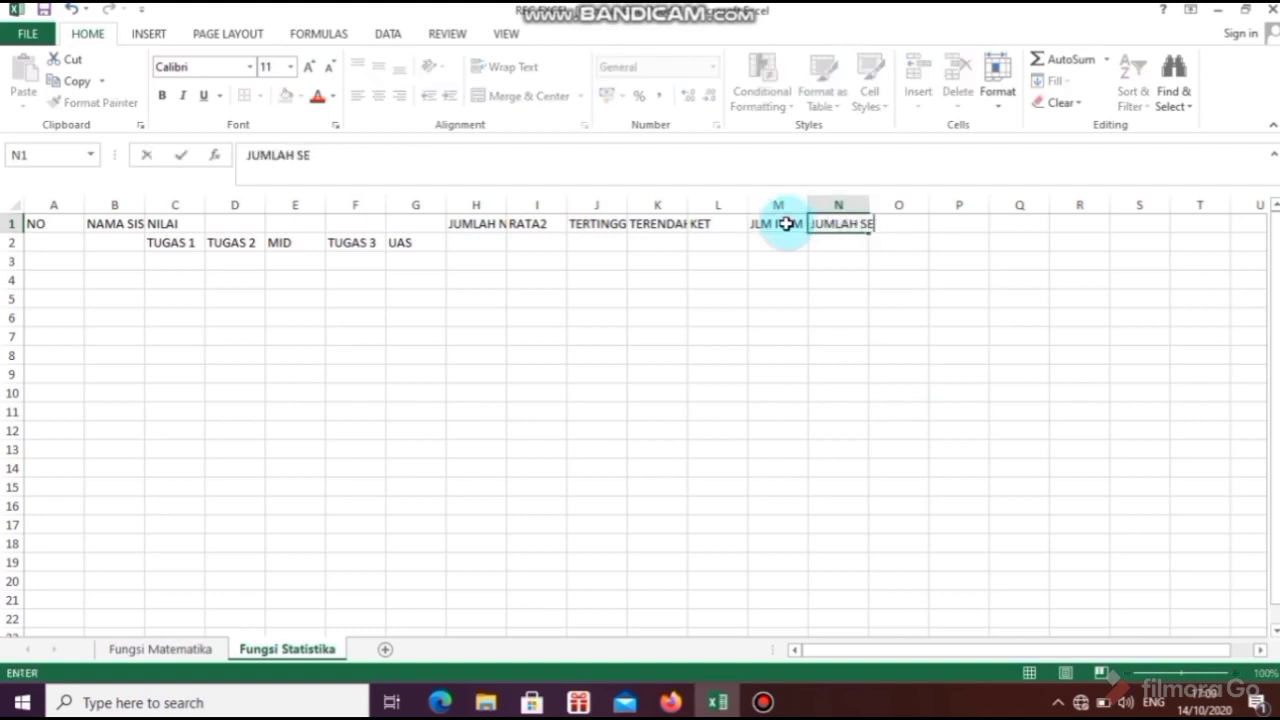
type("LURUH")
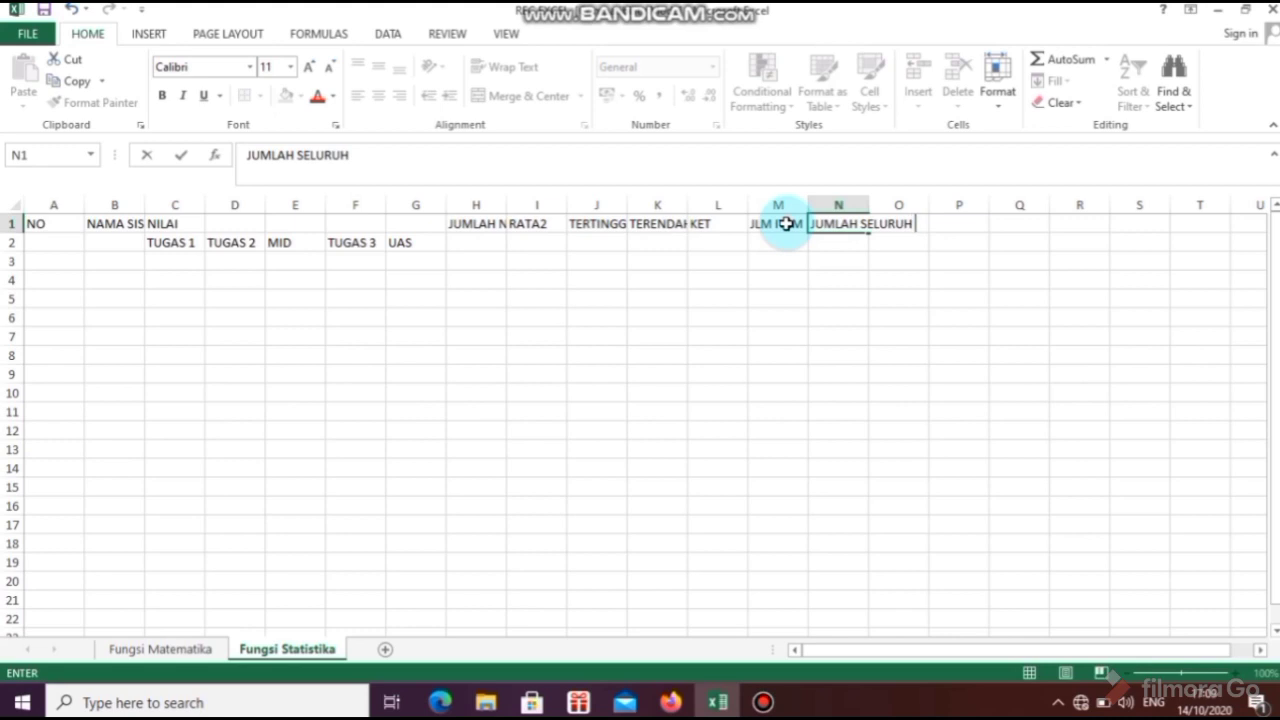
type(" ITEM NI")
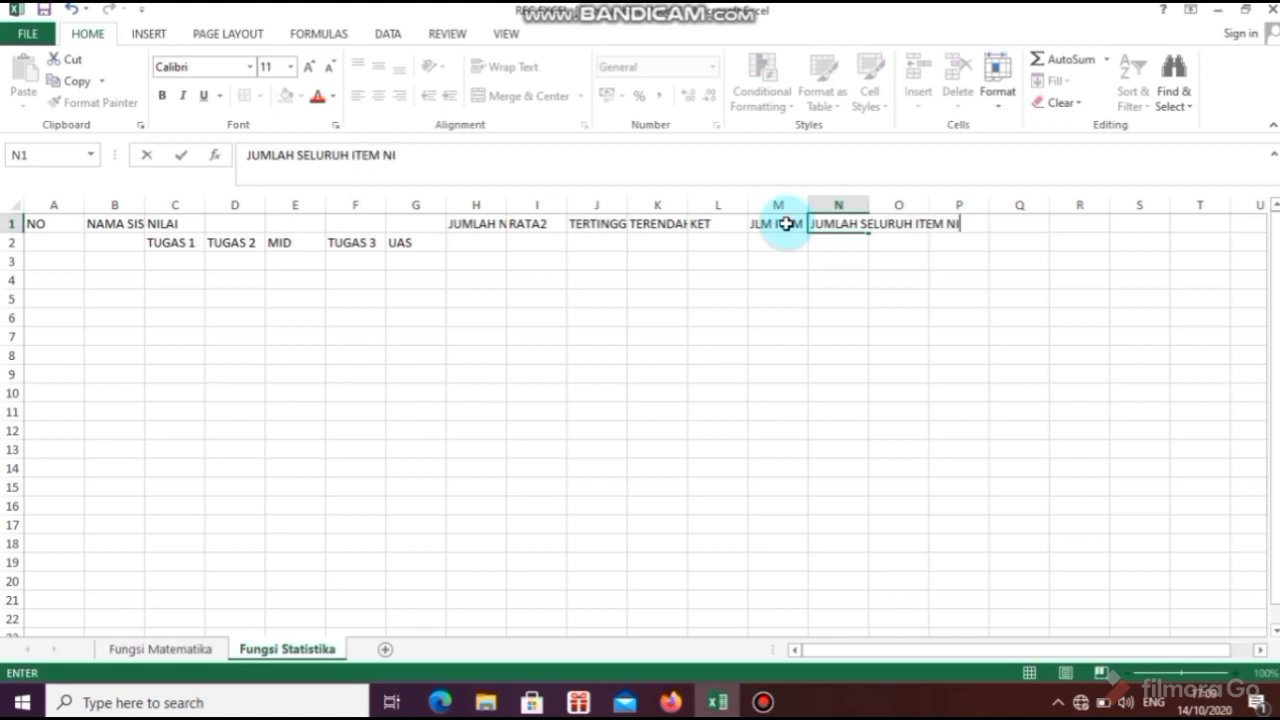
type("LAI")
key("Return")
left_click(793, 294)
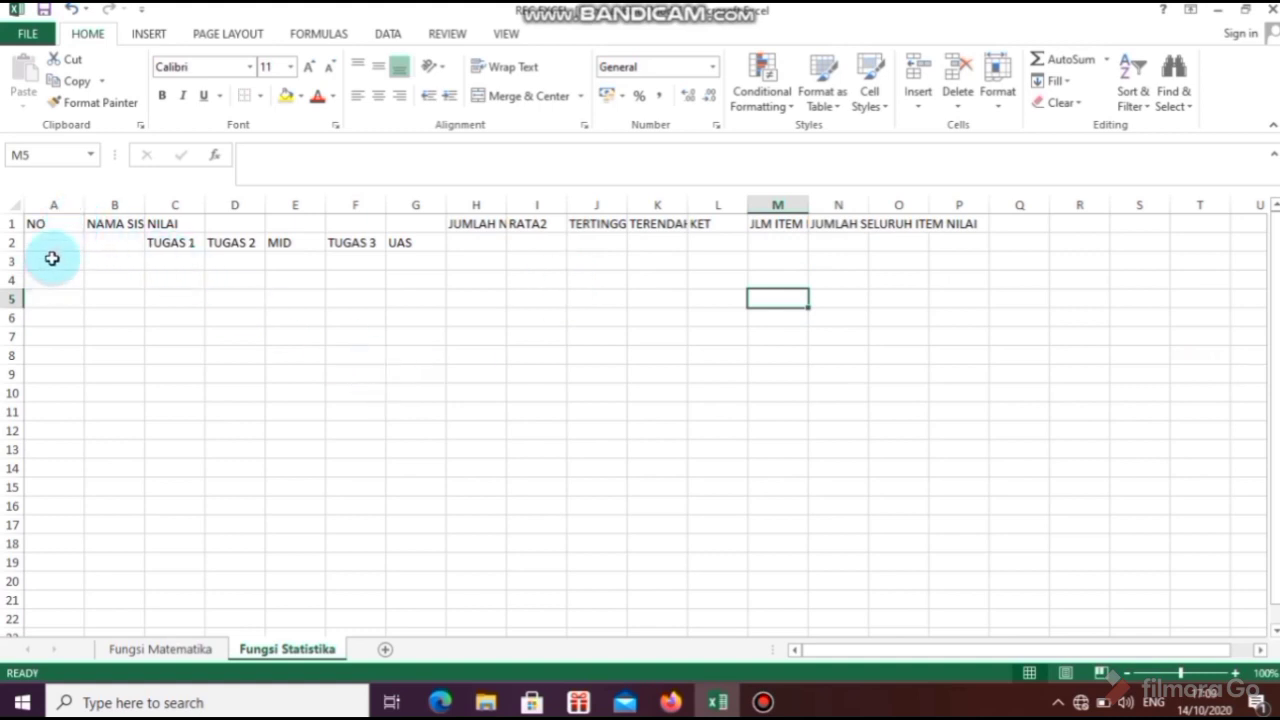
- Number the student rows 1 to 5 in A3:A7 by entering 1 and 2 and extending the series
left_click(52, 259)
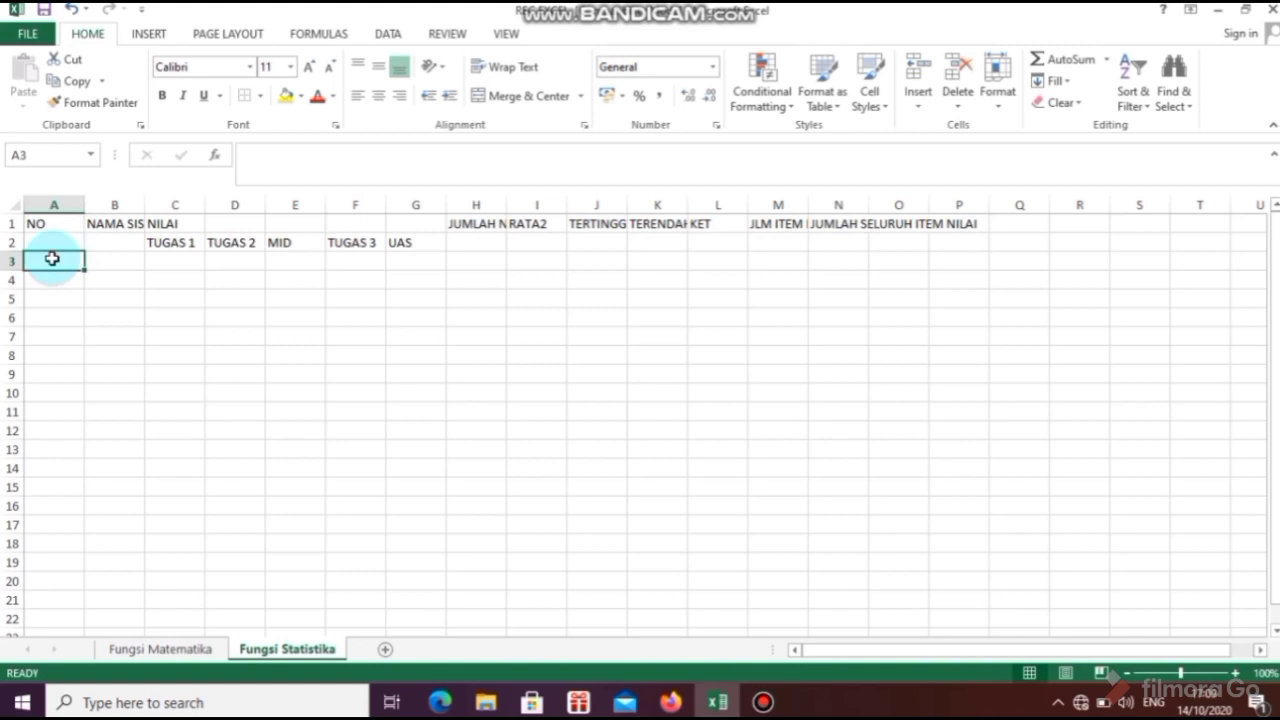
type("1")
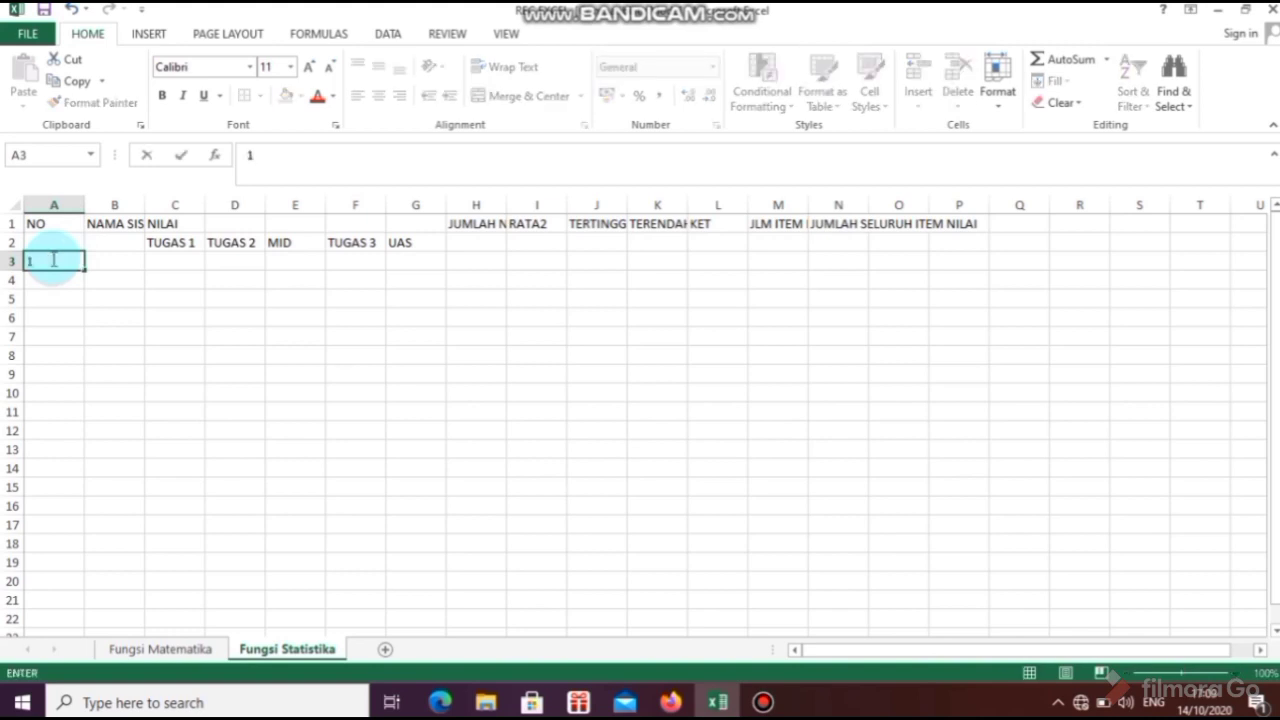
key("Return")
type("2")
key("Return")
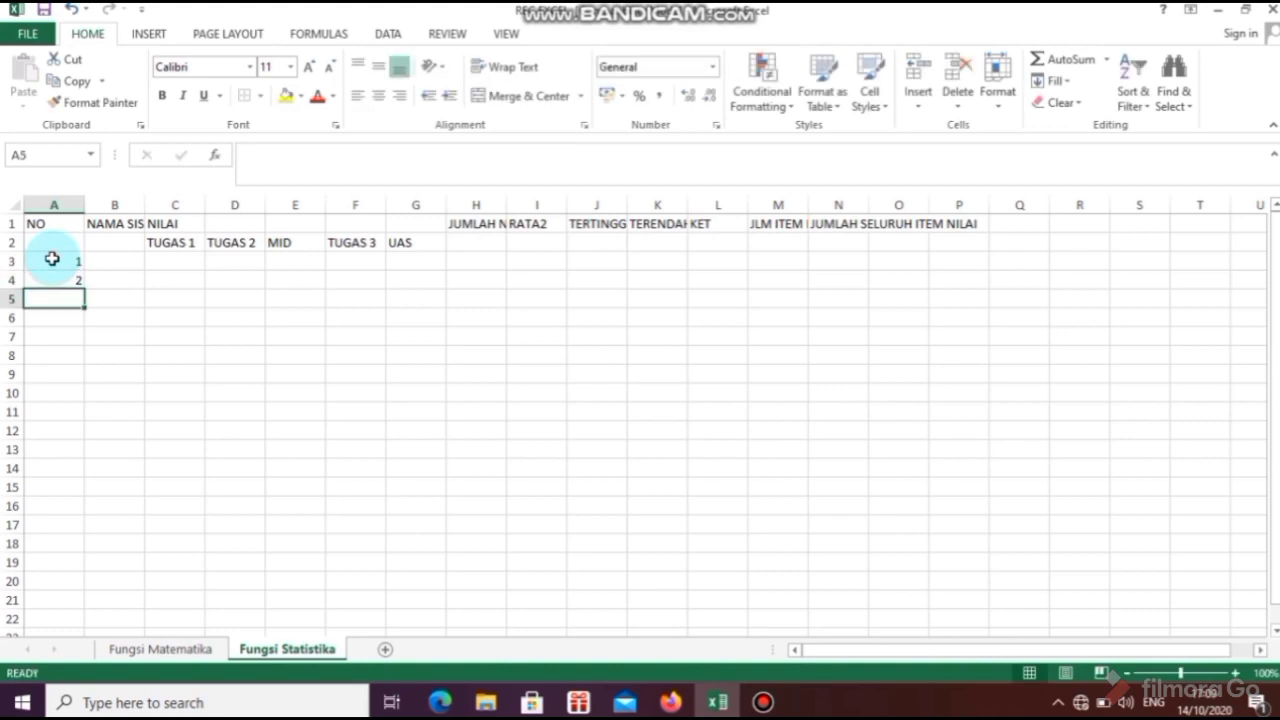
mouse_move(76, 262)
left_mouse_down()
mouse_move(75, 292)
mouse_move(75, 278)
left_mouse_up()
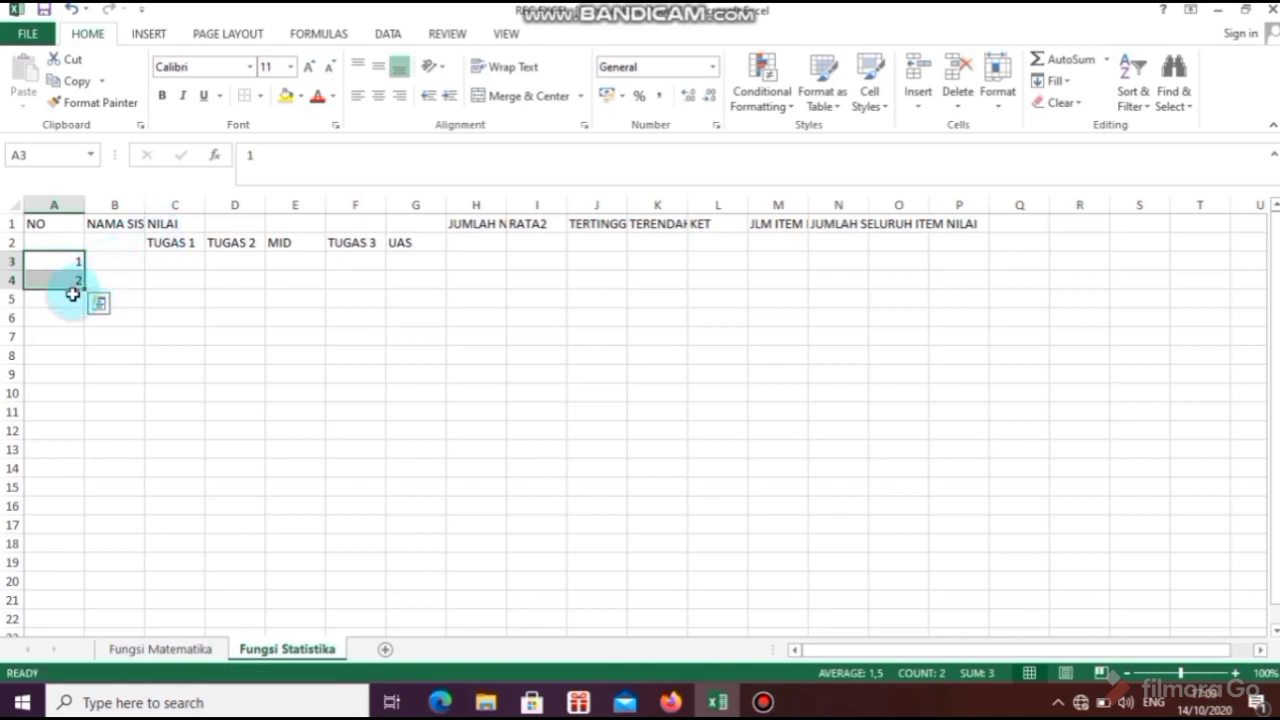
left_click_drag(85, 289, 84, 349)
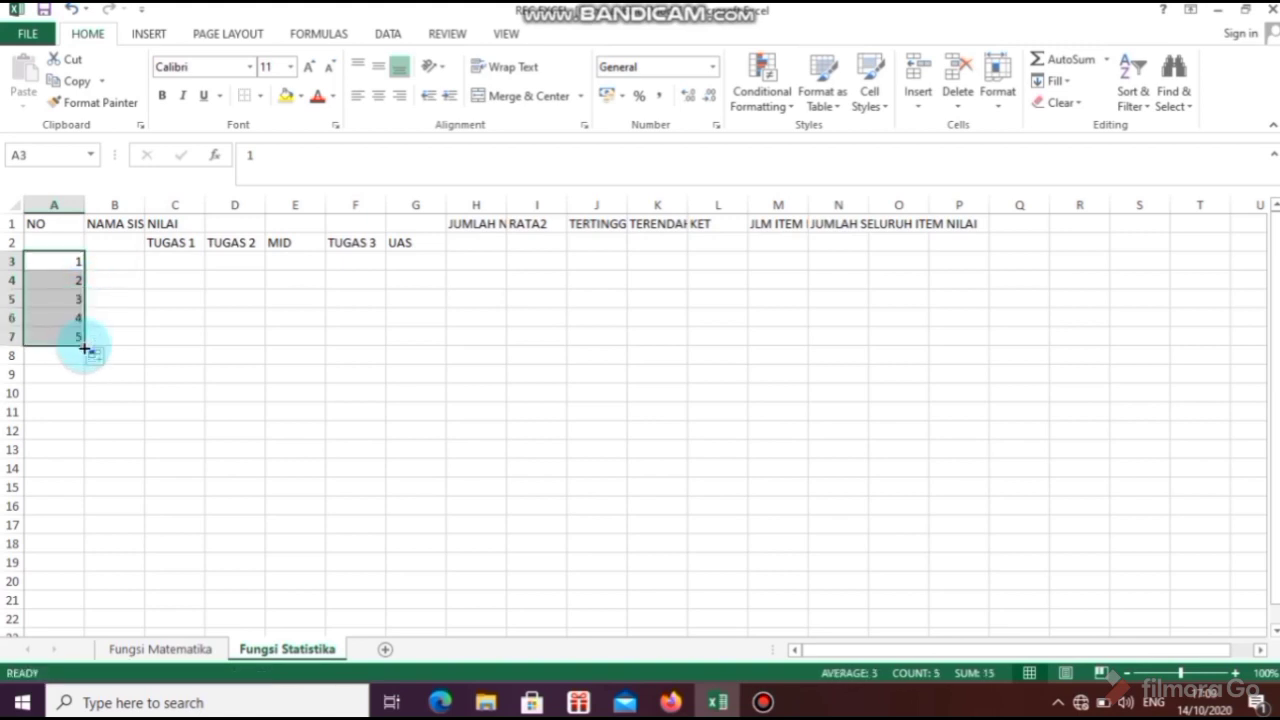
left_click(103, 298)
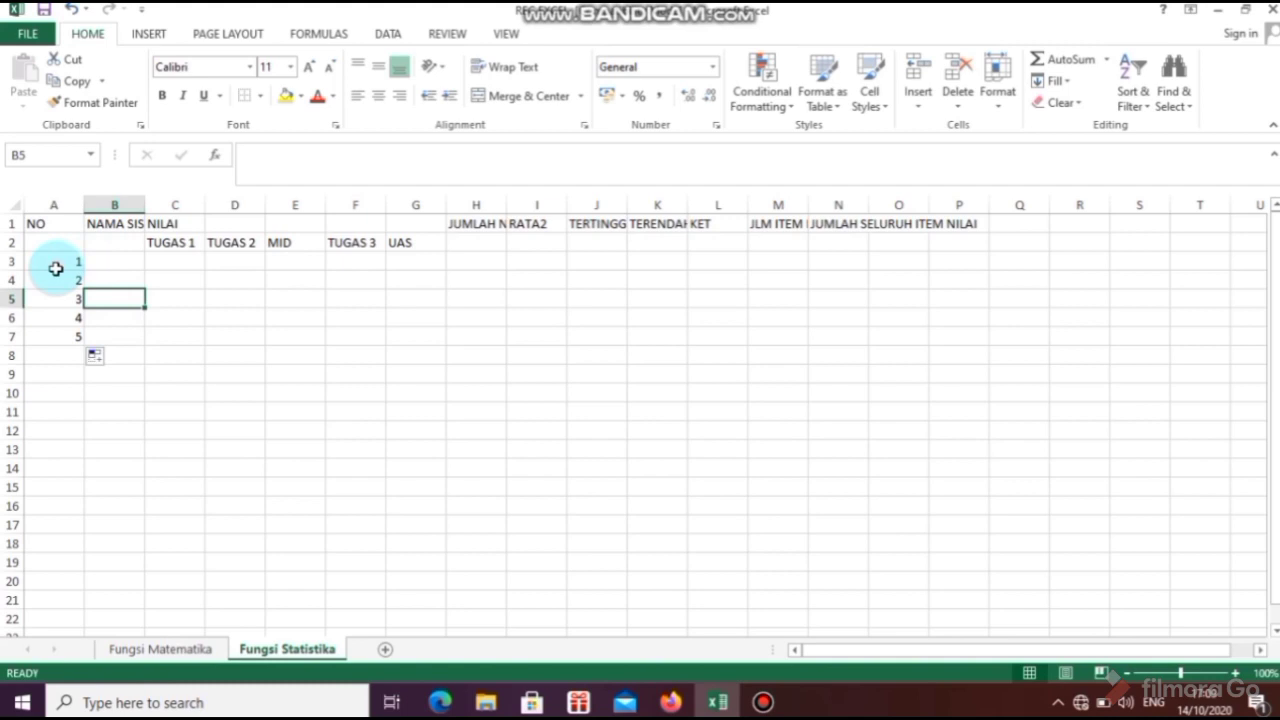
- Fill the student name column in B3:B7 with the first names of the five students
left_click(122, 264)
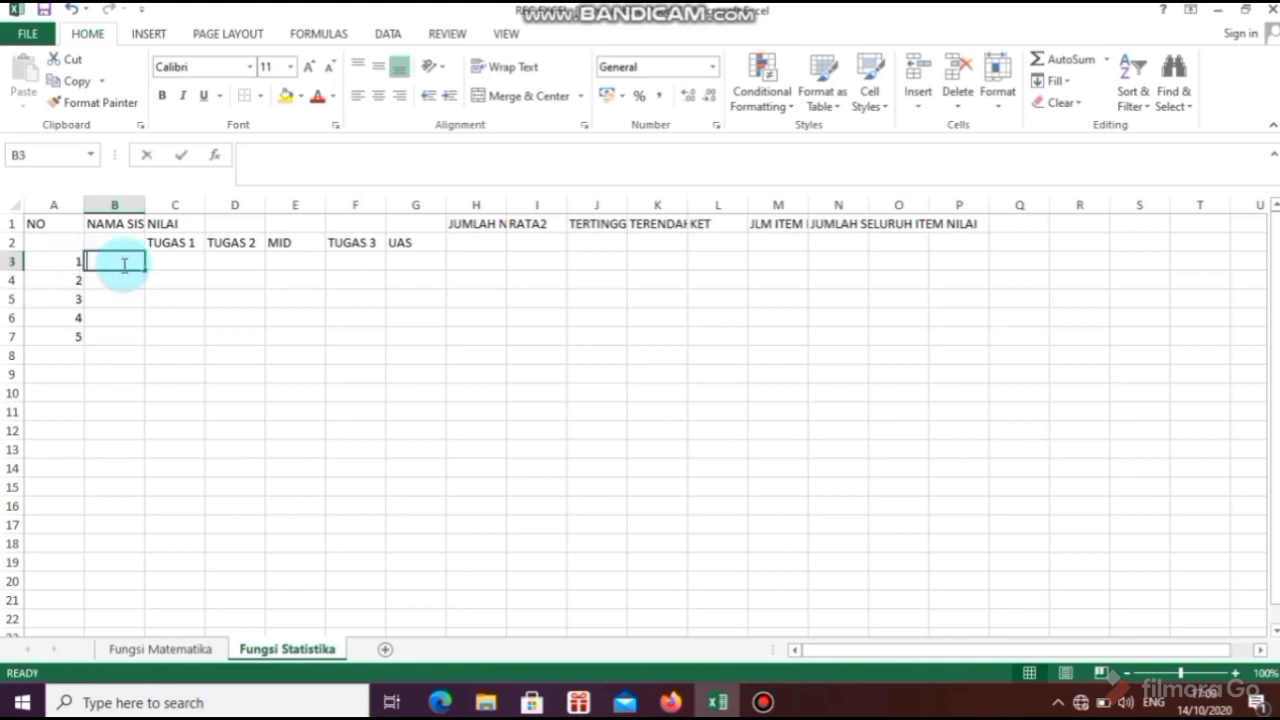
type("BUDI")
key("Return")
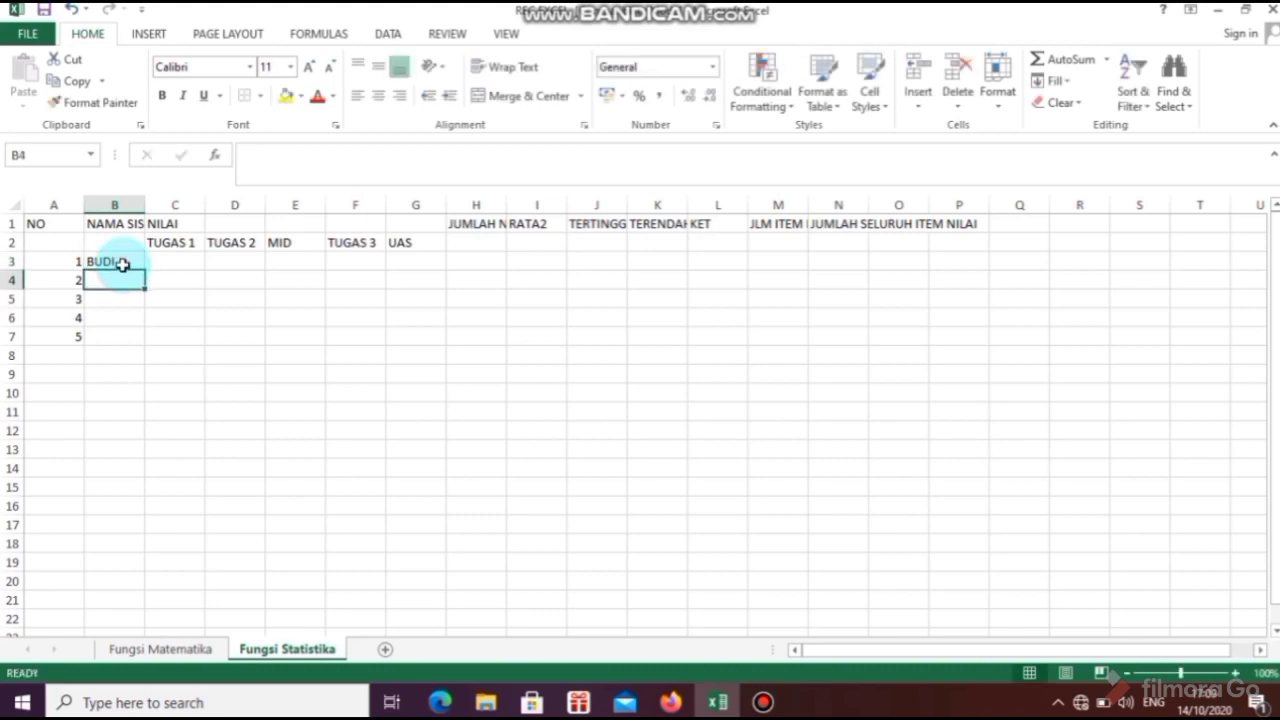
type("SISKA")
key("Left")
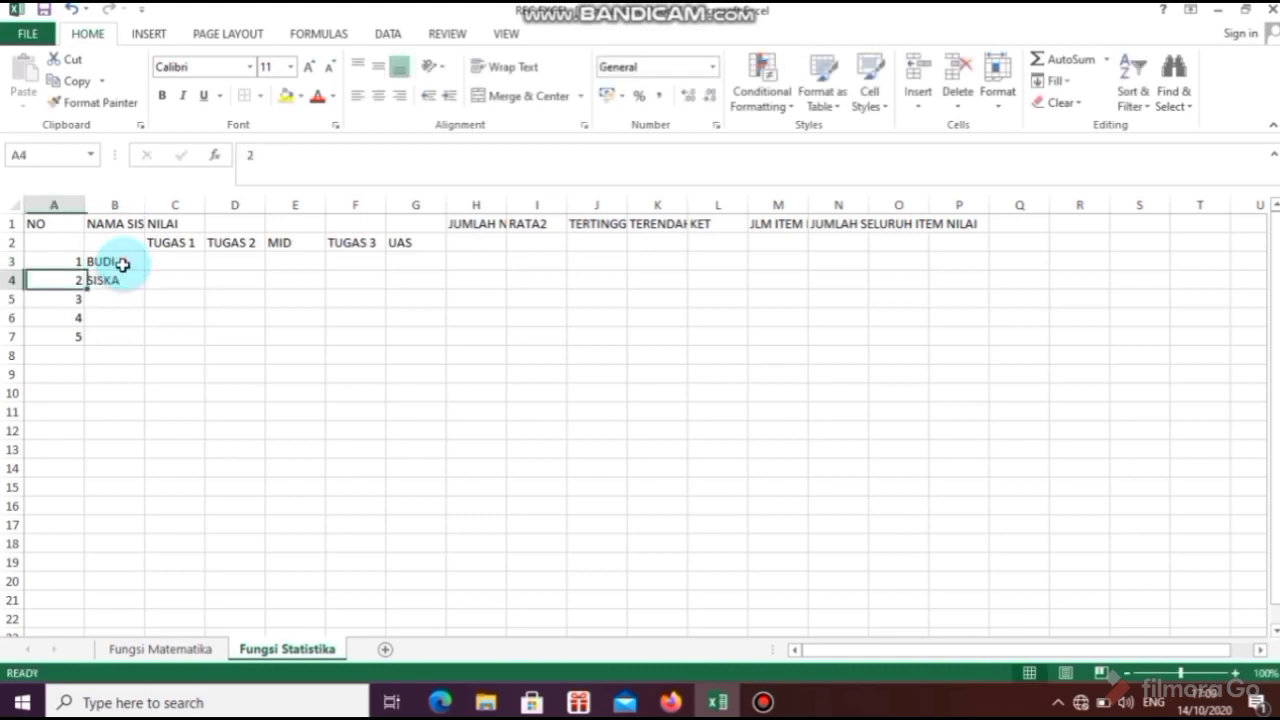
key("Down")
key("Right")
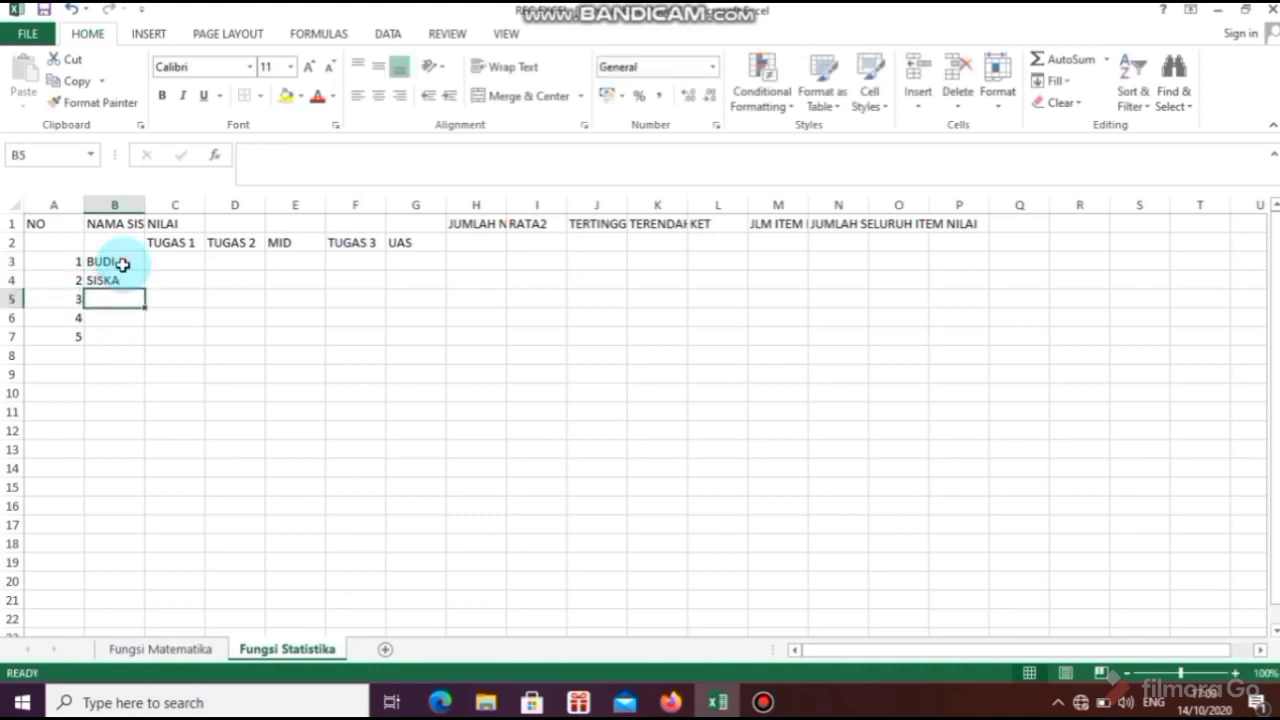
type("WATI")
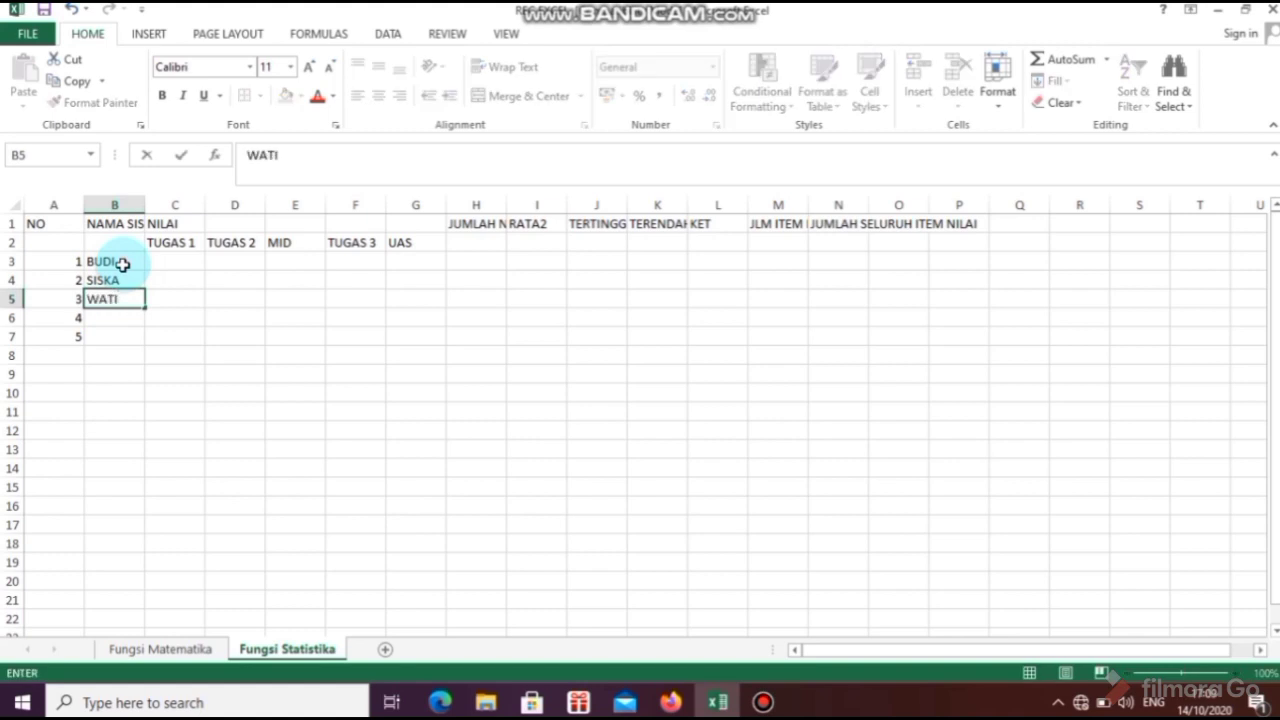
key("Return")
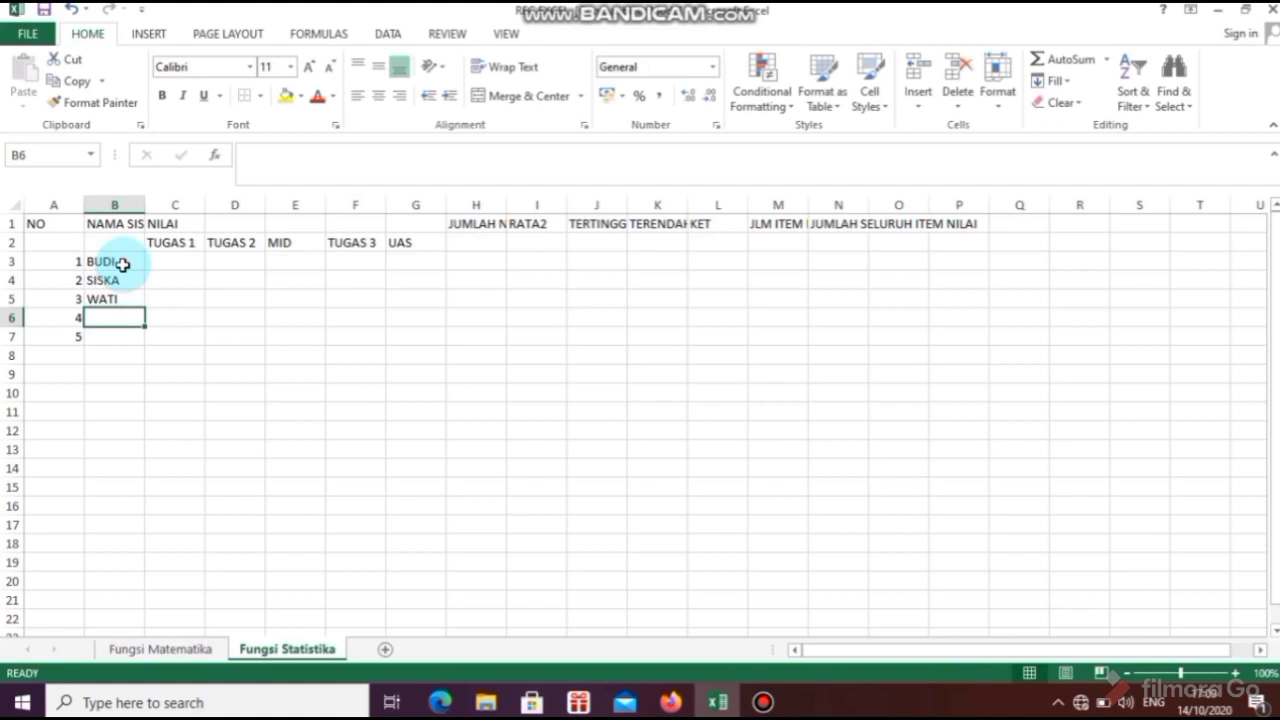
type("JAMIL")
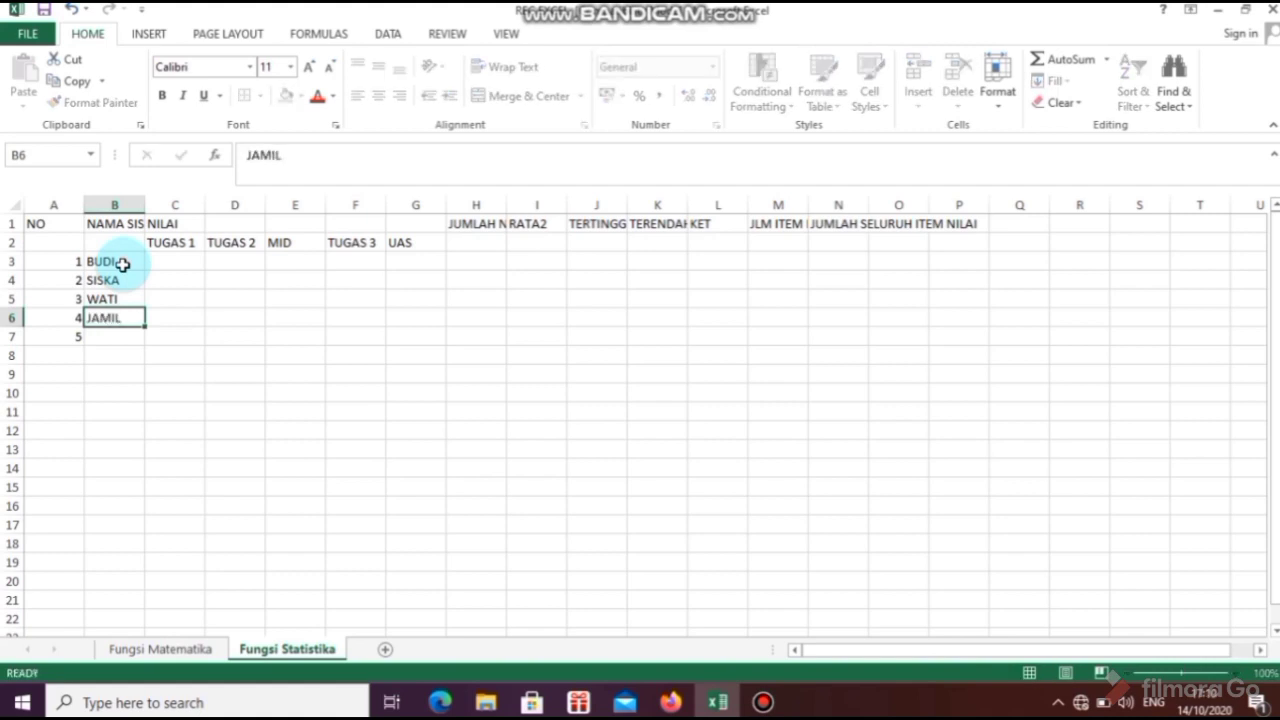
key("Return")
type("AISYAH")
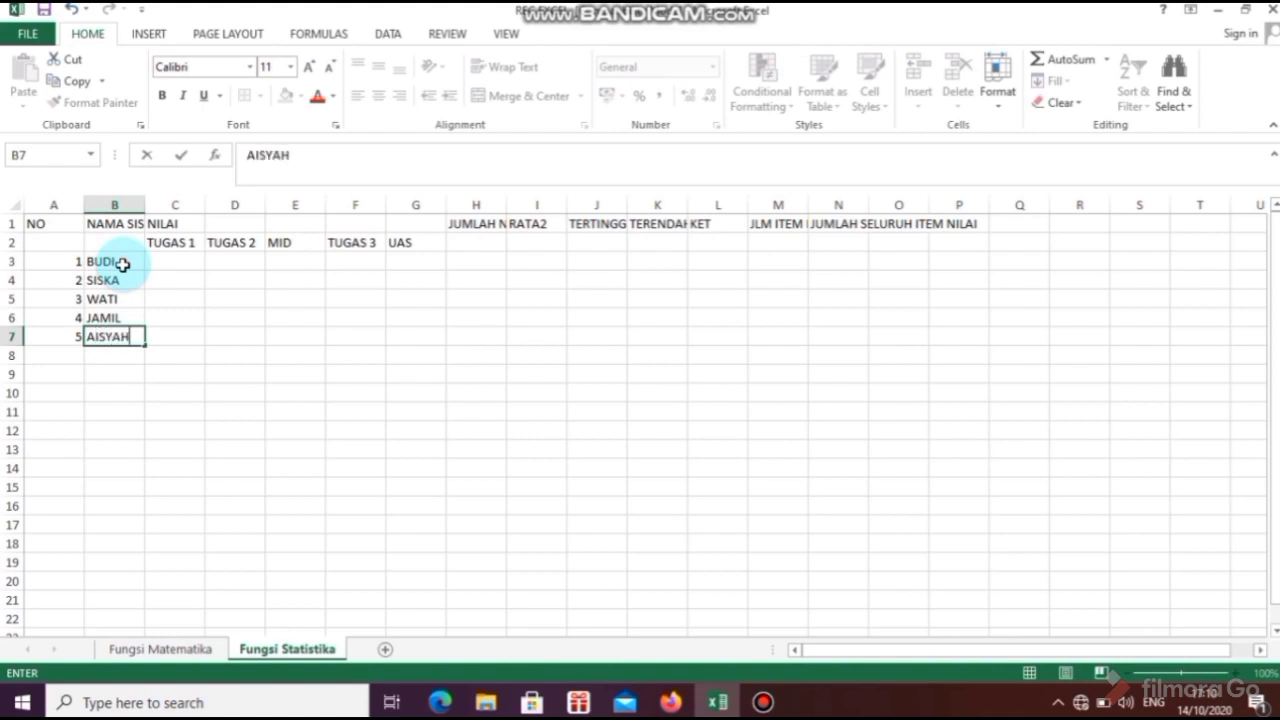
- Enter the first student's scores in row 3: 50 for TUGAS 1 and 80 for TUGAS 2
key("Right")
key("Up")
key("Up")
key("Up")
key("Up")
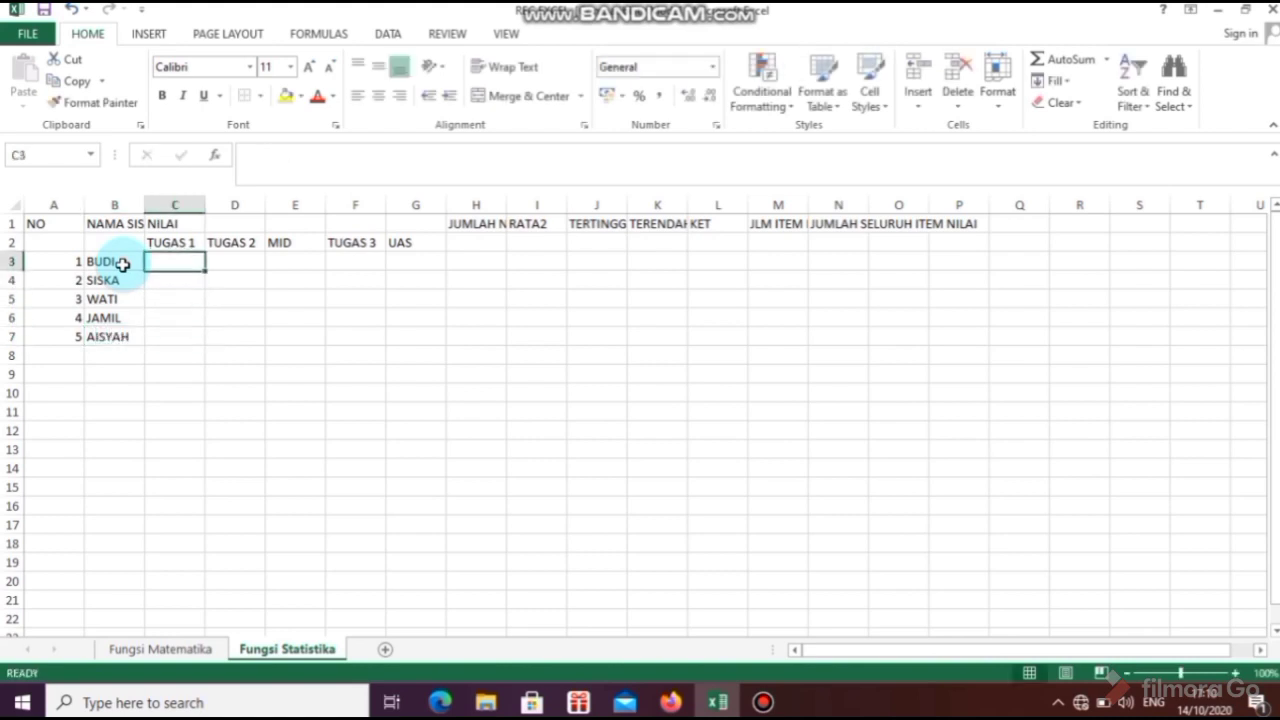
key("Right")
key("Right")
key("Right")
key("Right")
key("Left")
key("Left")
key("Left")
key("Left")
type("50")
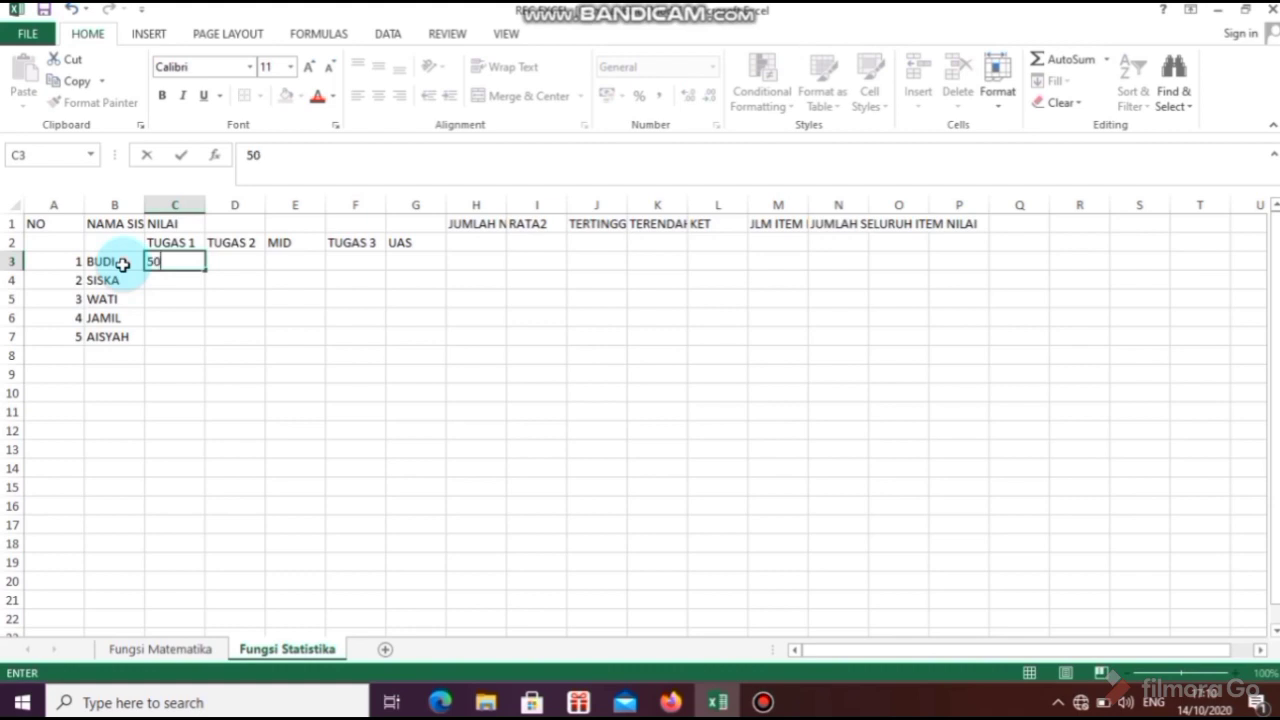
key("Right")
type("80")
key("Right")
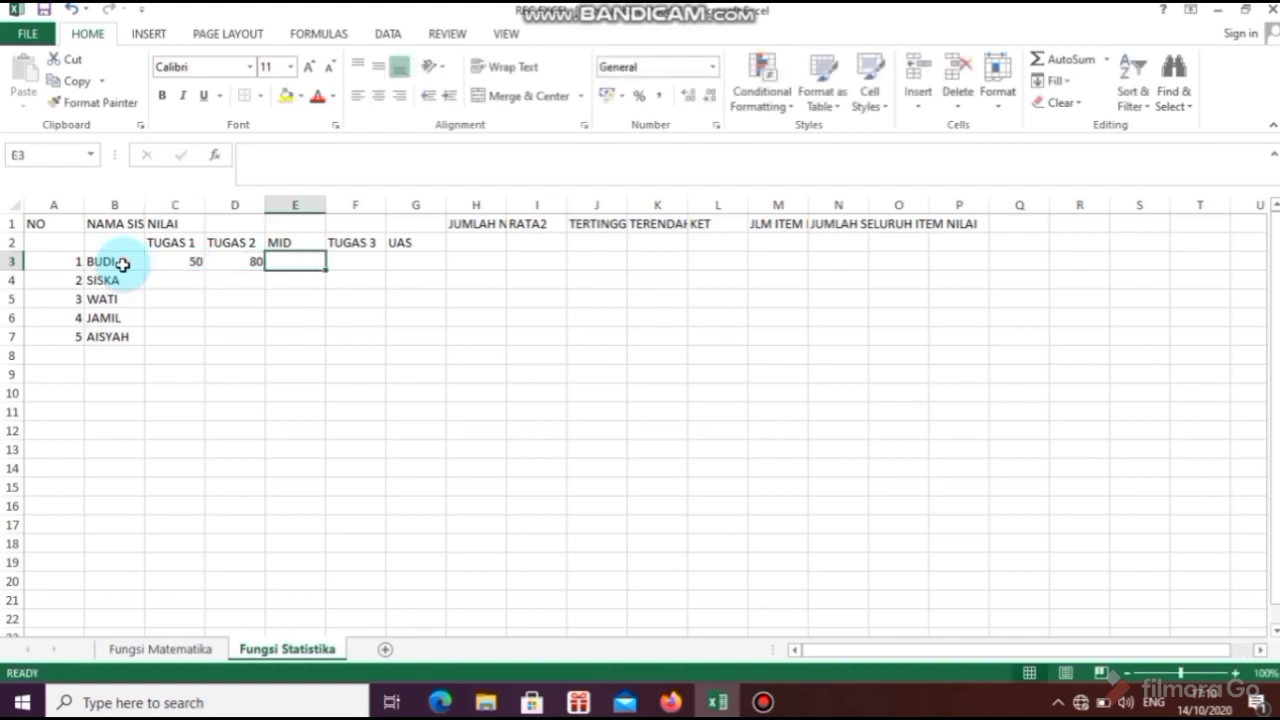
- Complete the first student's scores in E3:G3 with MID 90, TUGAS 3 60 and UAS 65
type("90")
key("Right")
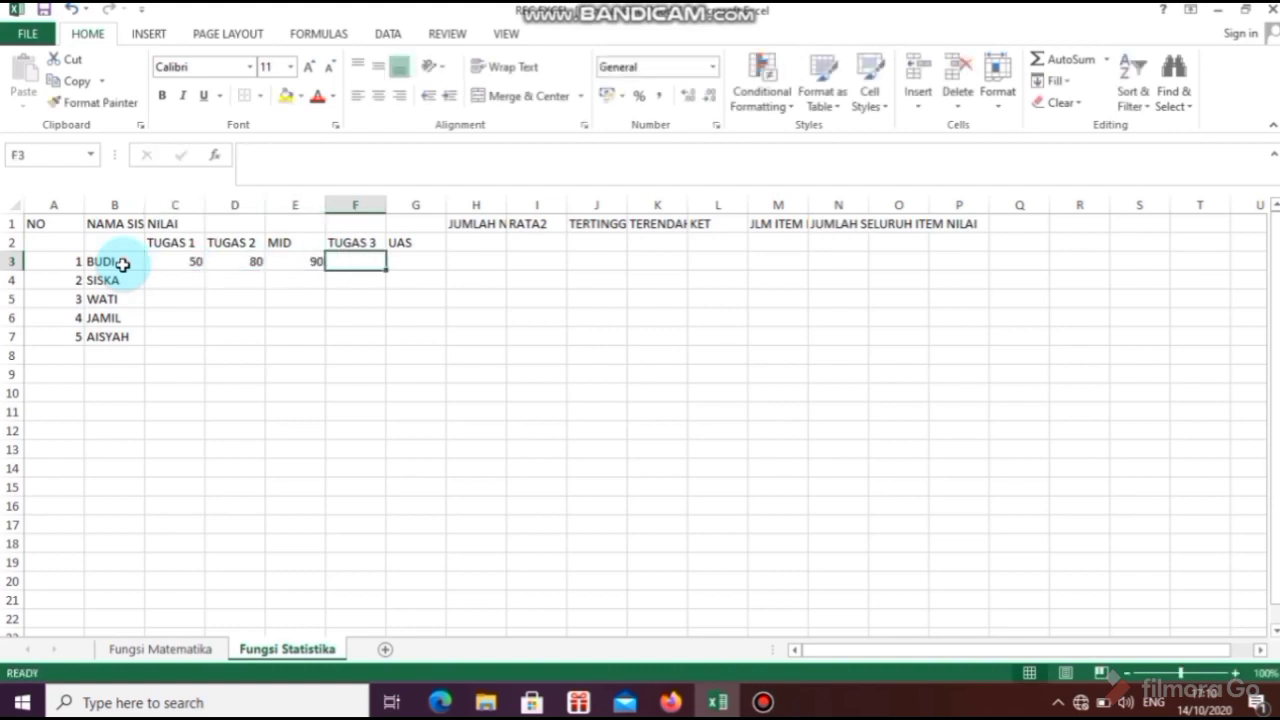
type("60")
key("Tab")
type("65")
key("Return")
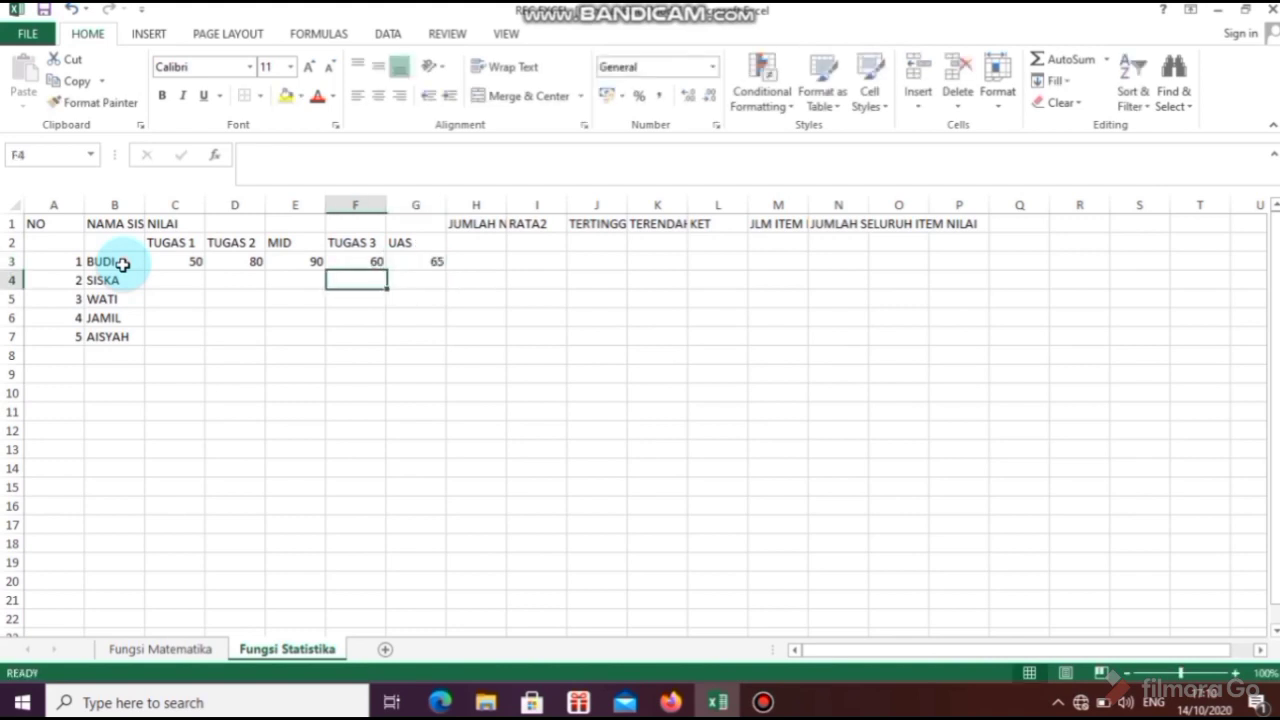
- Enter 90 for TUGAS 1 and X for both TUGAS 2 and MID in the second student's row, C4:E4
key("Left")
key("Left")
key("Left")
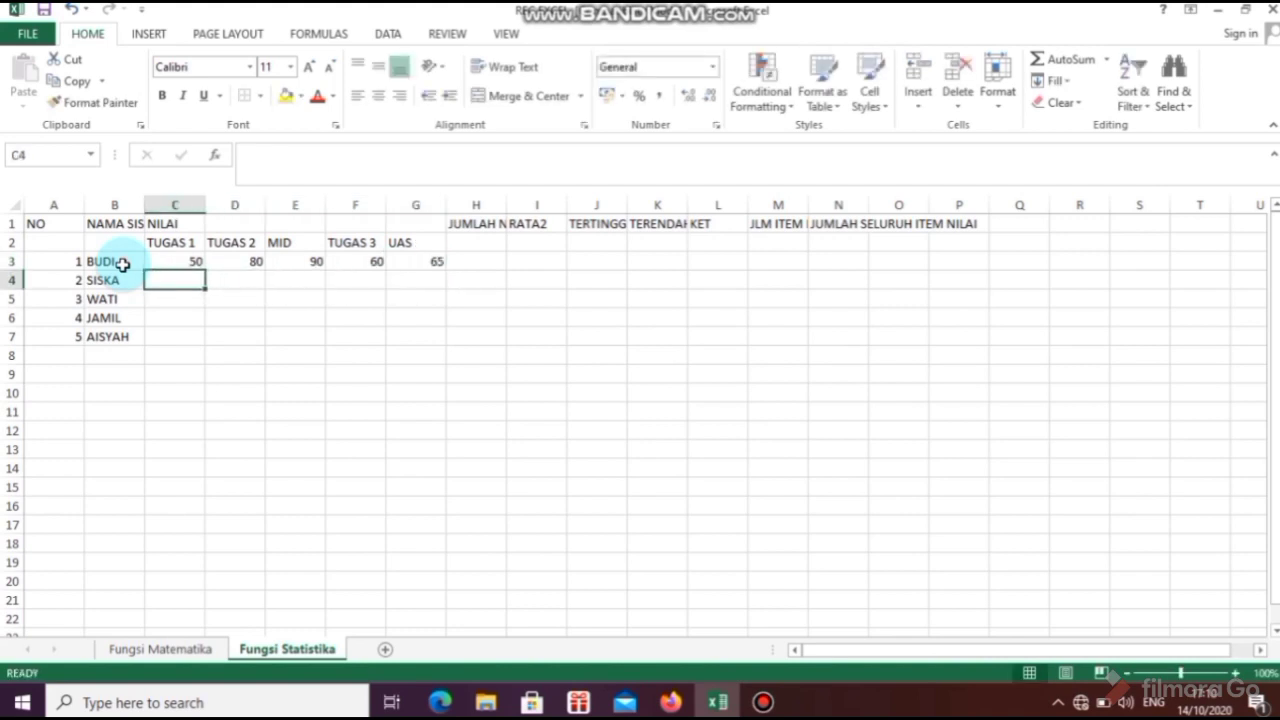
type("90")
key("Tab")
type("X")
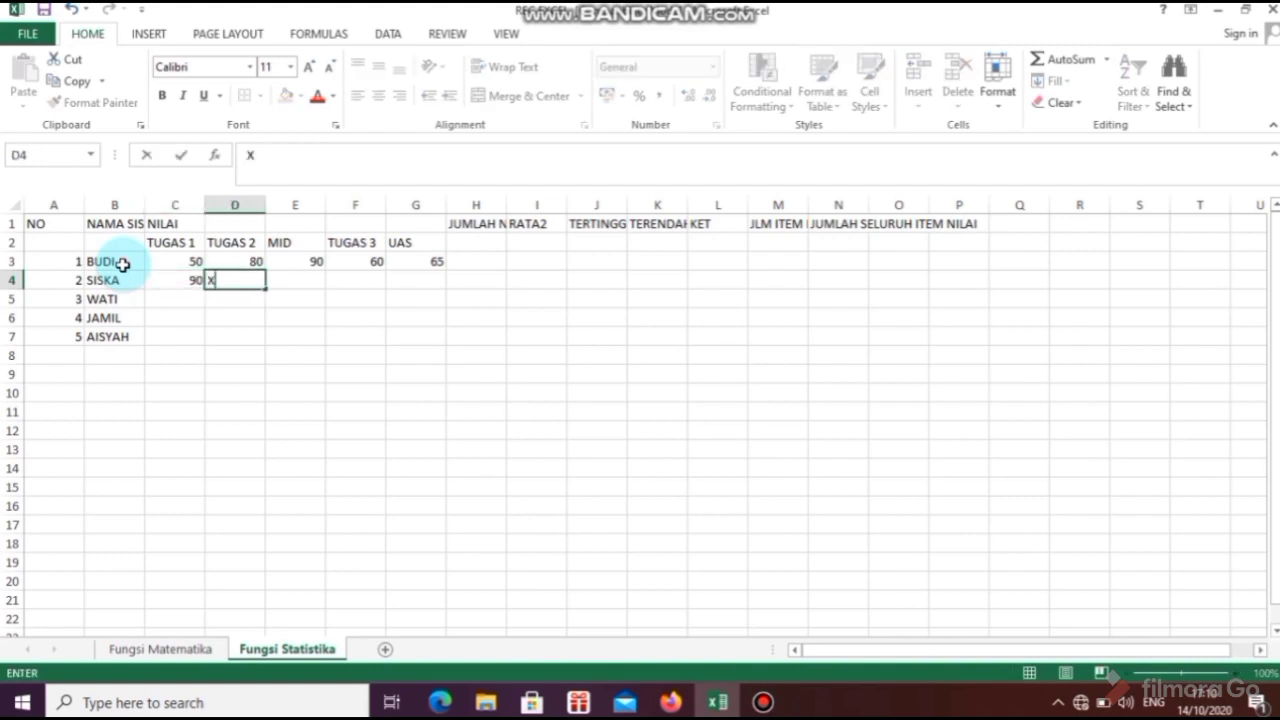
key("BackSpace")
type("X")
key("Tab")
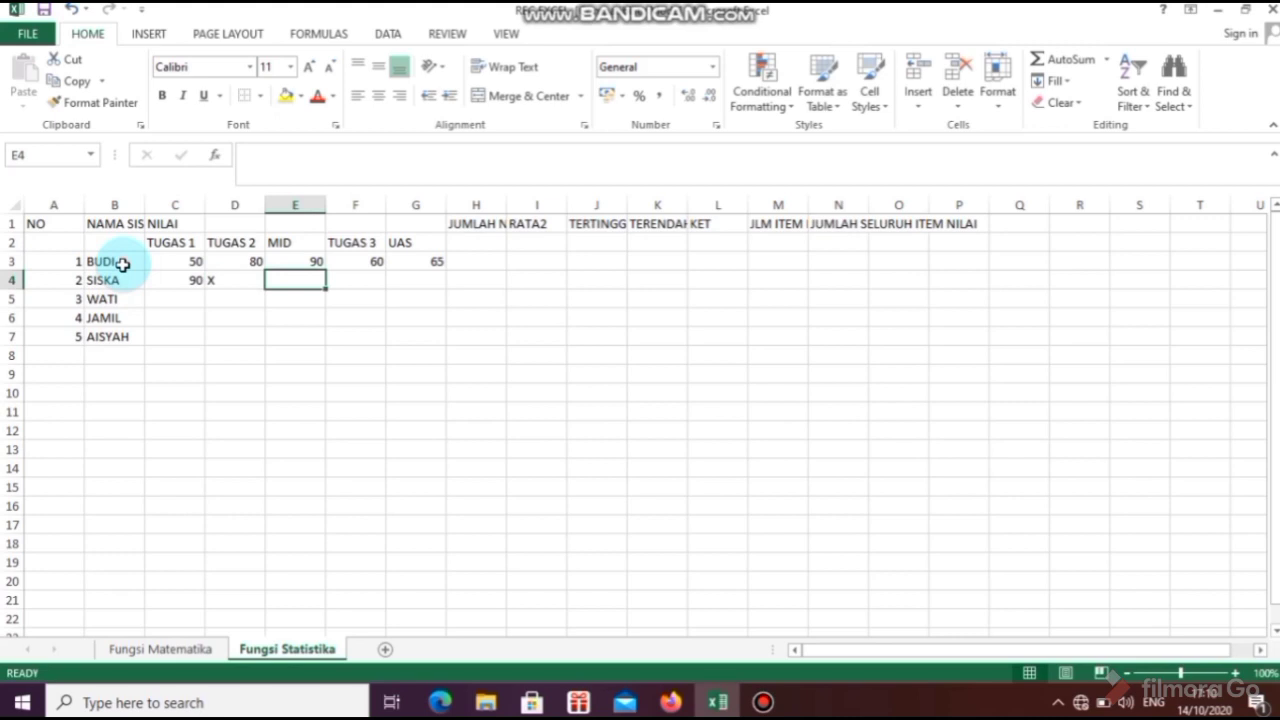
type("X")
key("Tab")
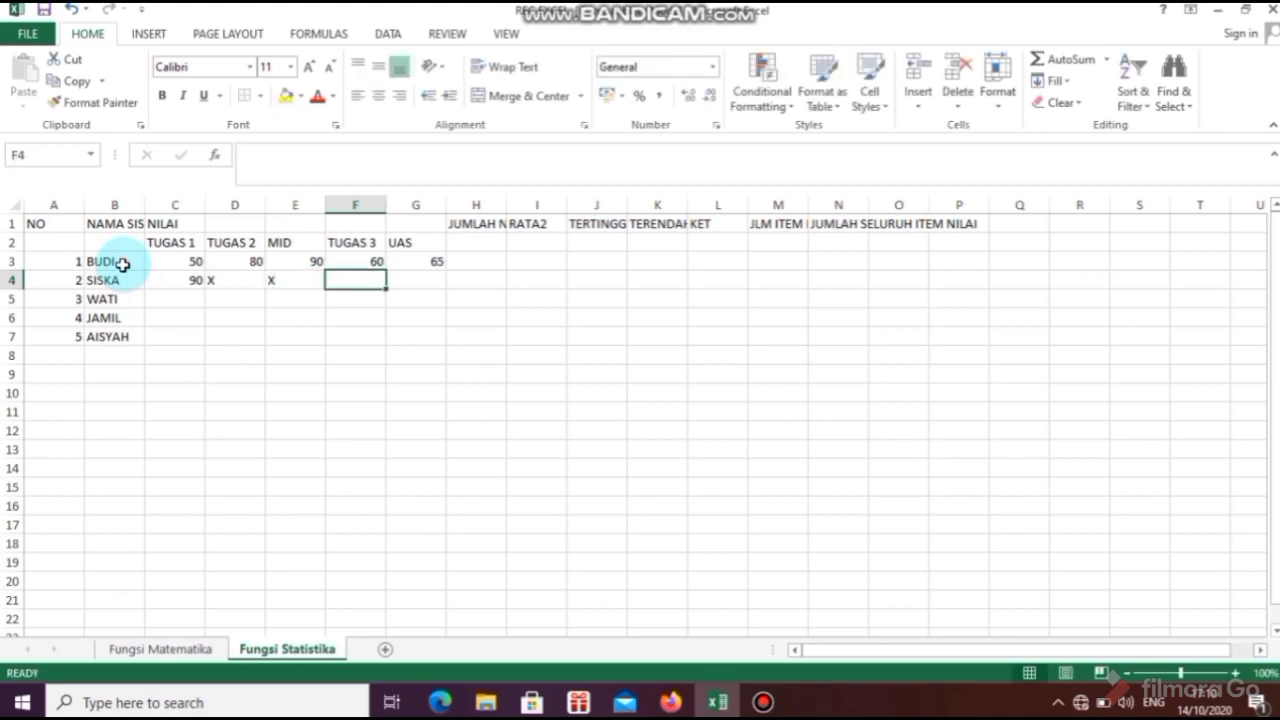
- Enter 70 for TUGAS 3 in F4 and 80 for UAS in G4
key("Left")
key("Left")
key("Right")
key("Right")
type("70")
key("Tab")
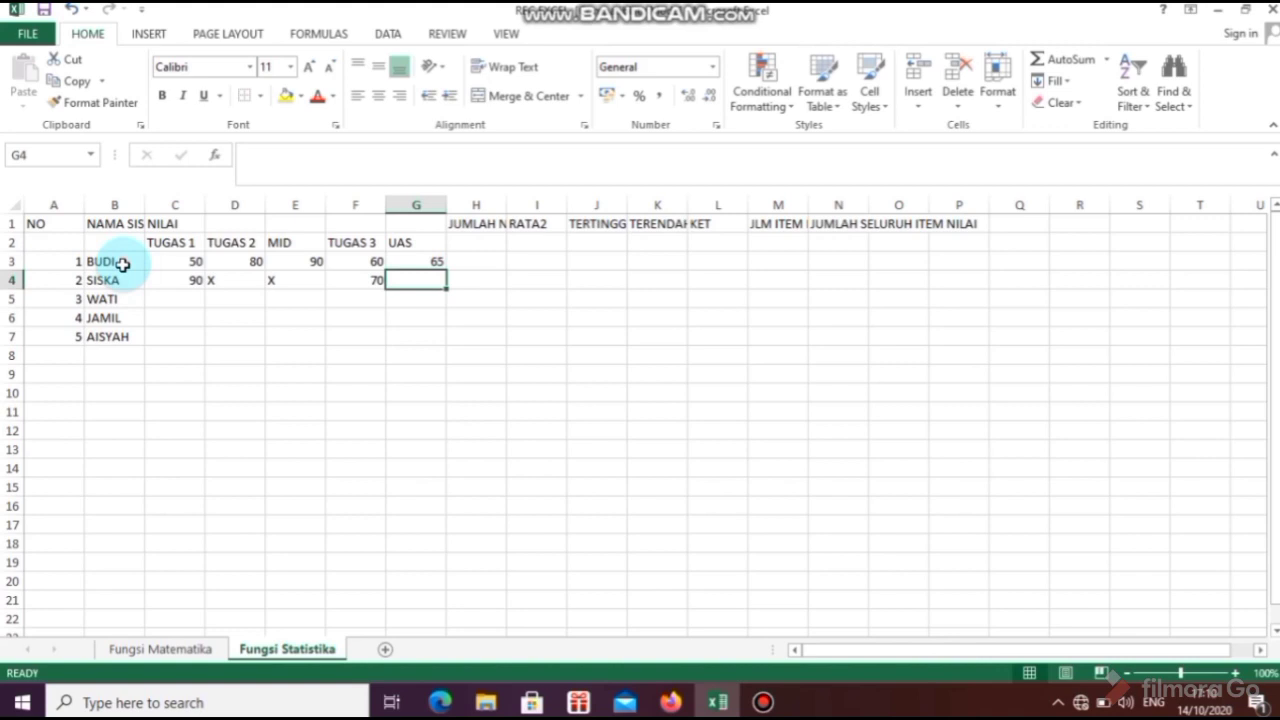
type("80")
key("Return")
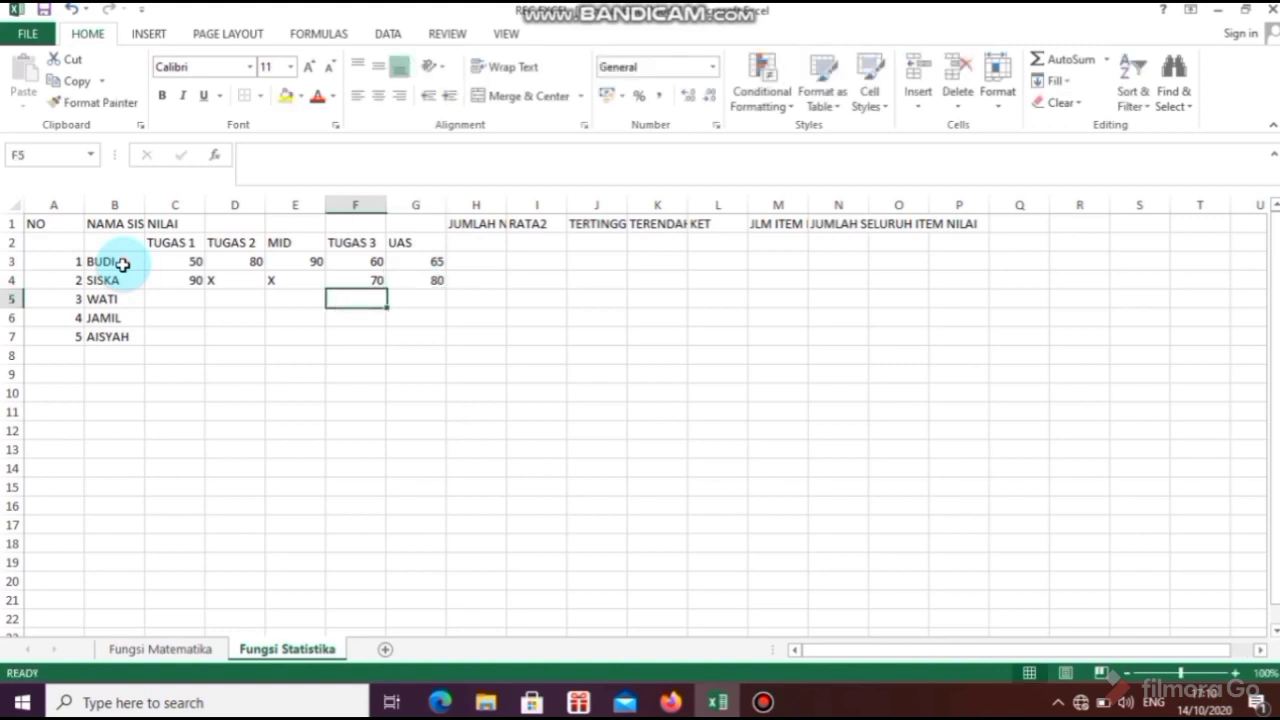
- Enter the third student's scores across C5:G5 as 60, X, 80, 60 and 35
type("60")
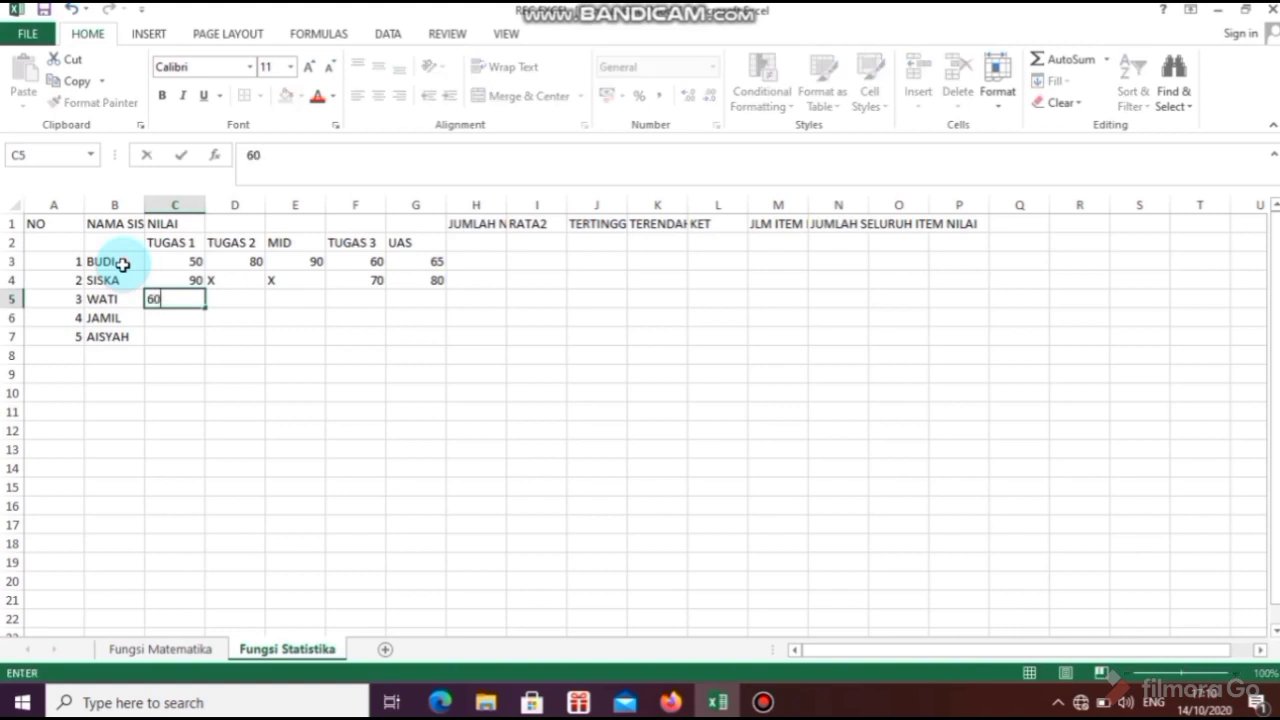
key("Tab")
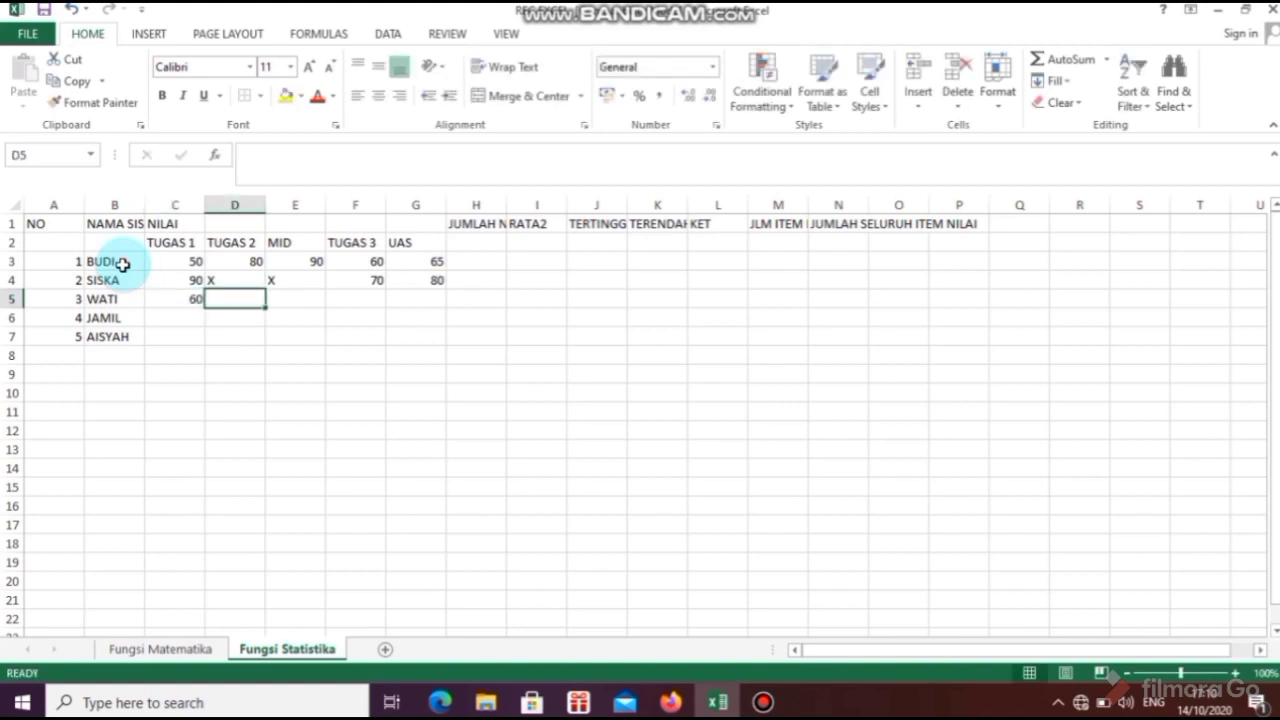
type("X")
key("Tab")
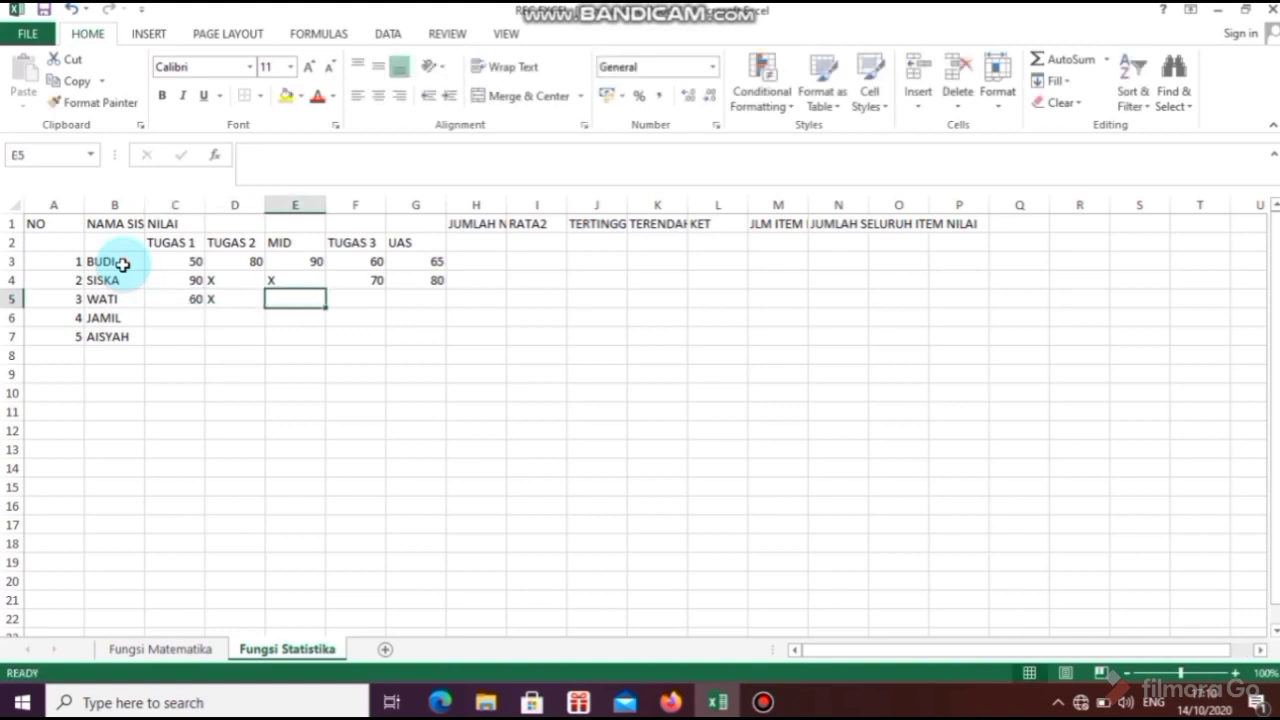
type("80")
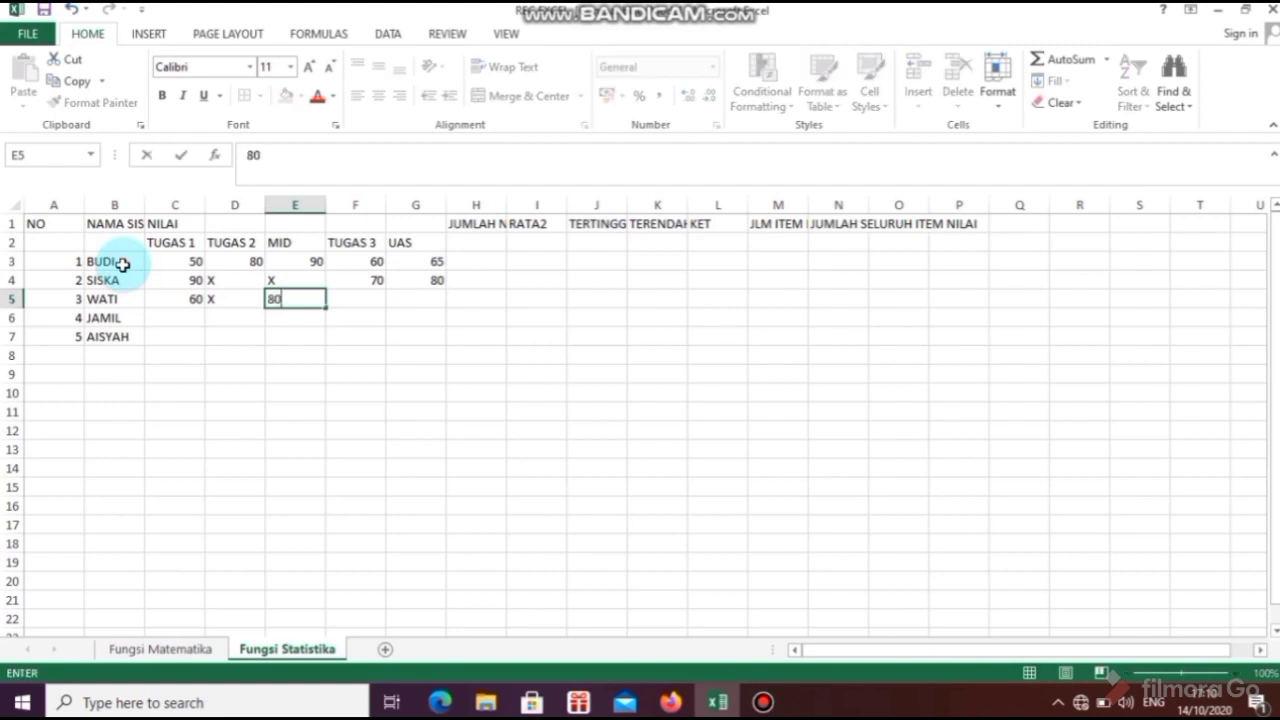
key("Tab")
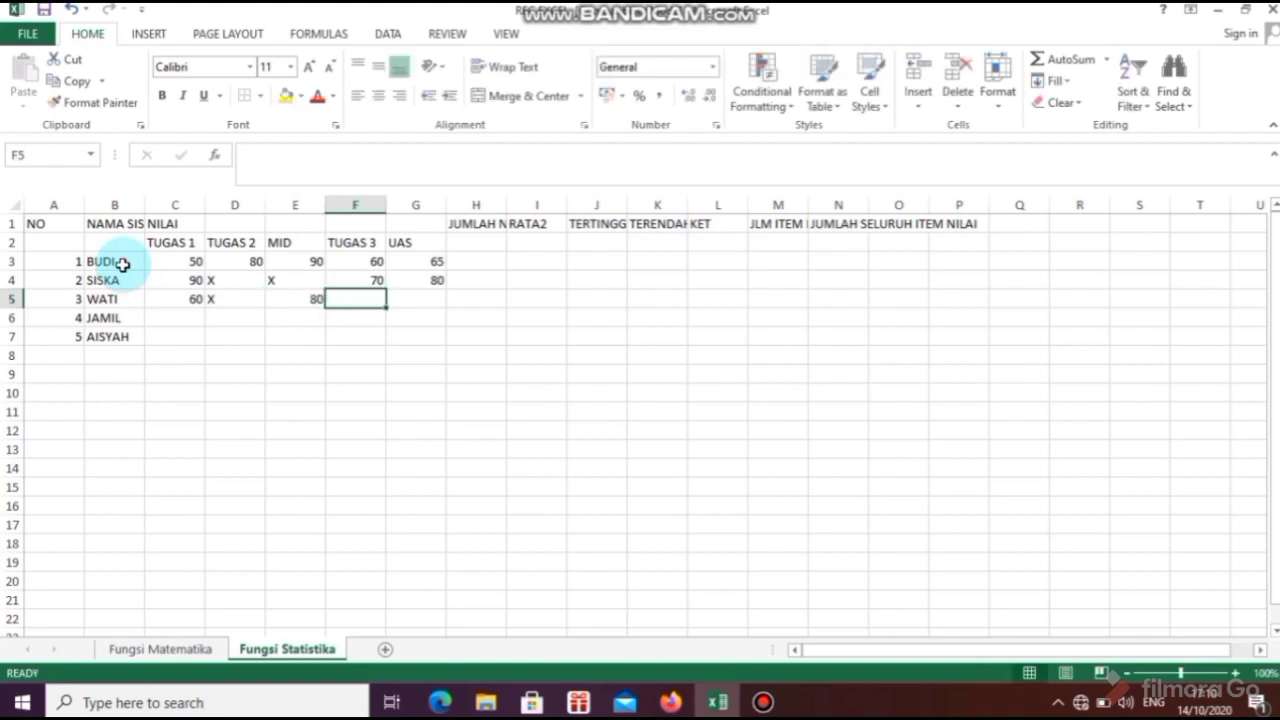
type("60")
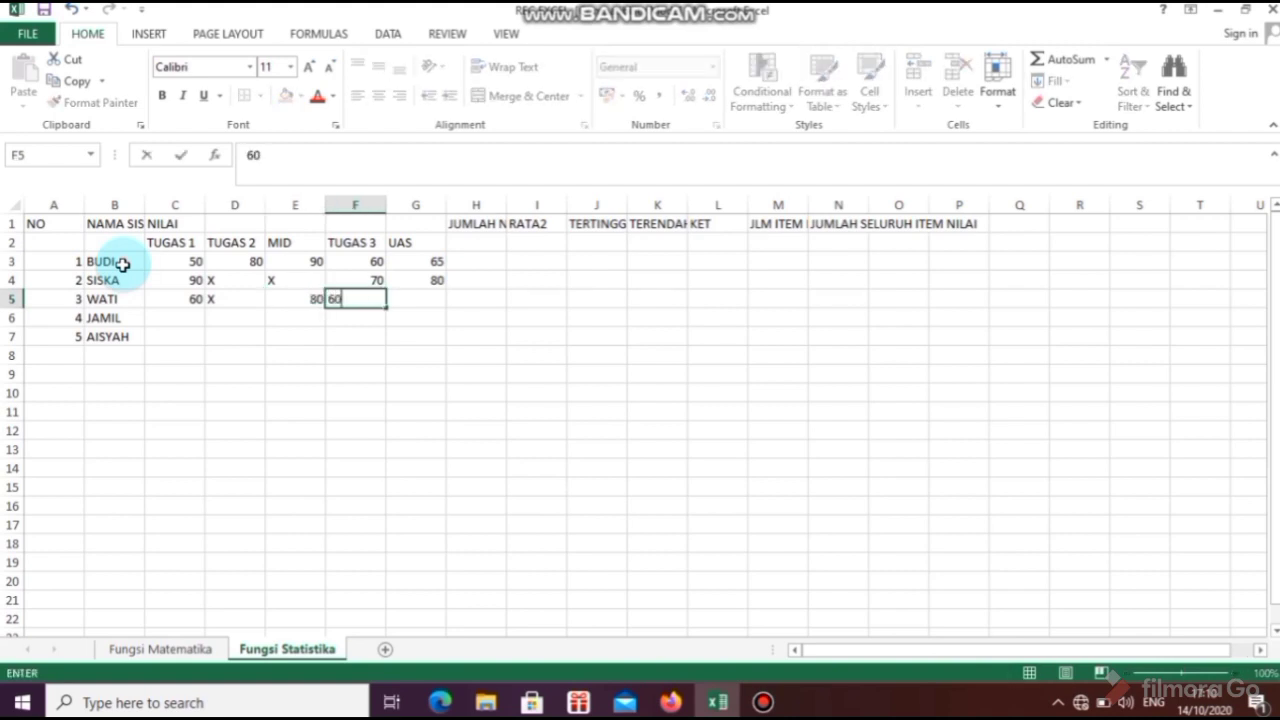
key("Tab")
type("35")
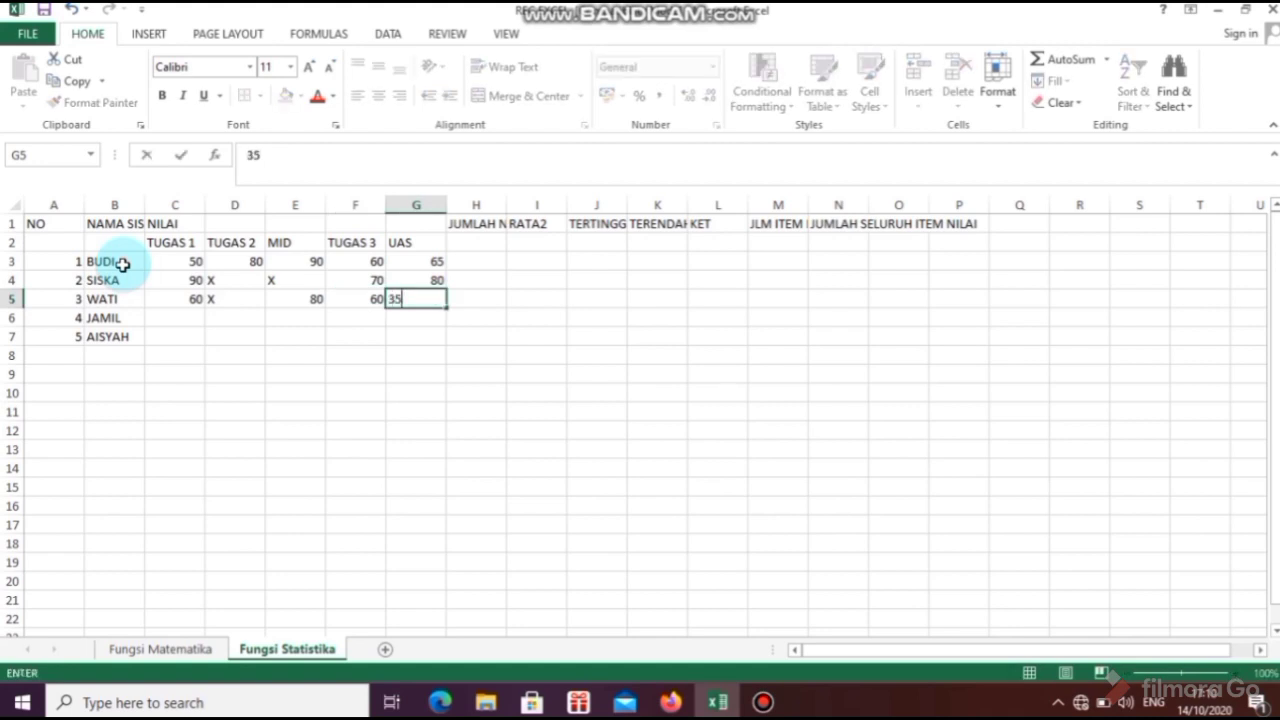
key("Return")
- Enter the fourth student's scores in C6:E6: TUGAS 1 80, TUGAS 2 78 and MID 75
key("Left")
key("Left")
key("Left")
key("Left")
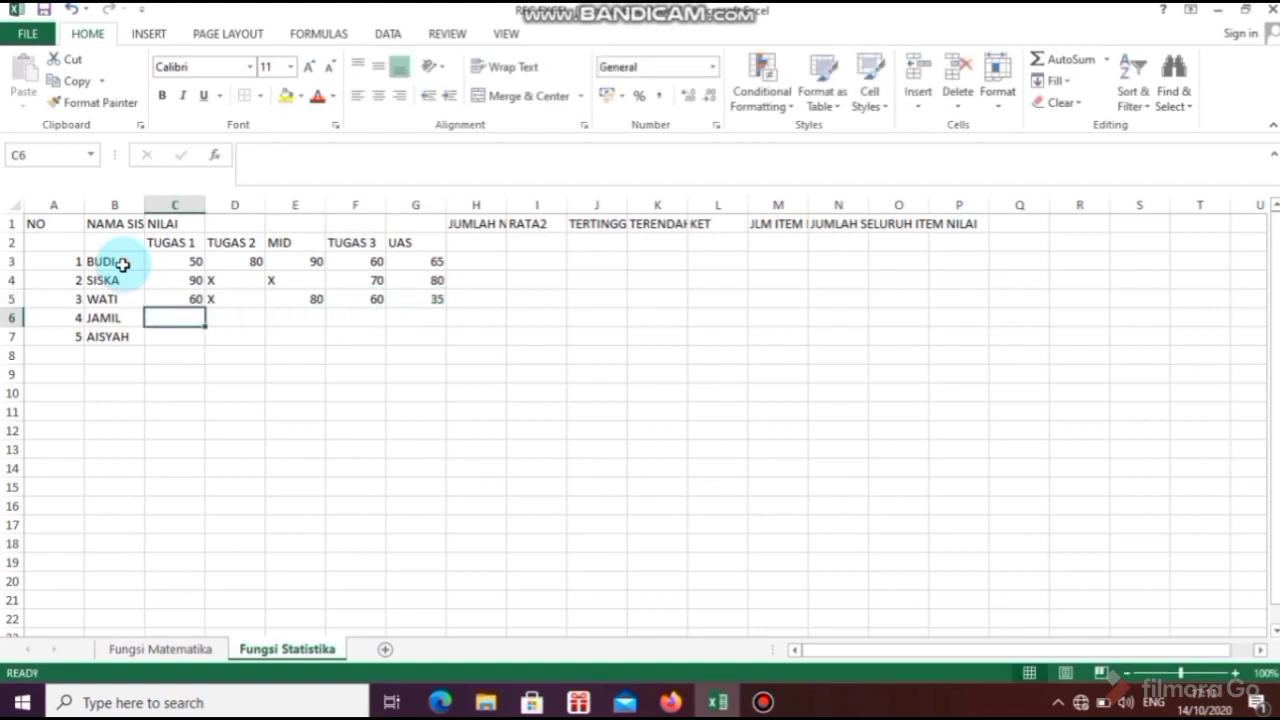
type("80")
key("Tab")
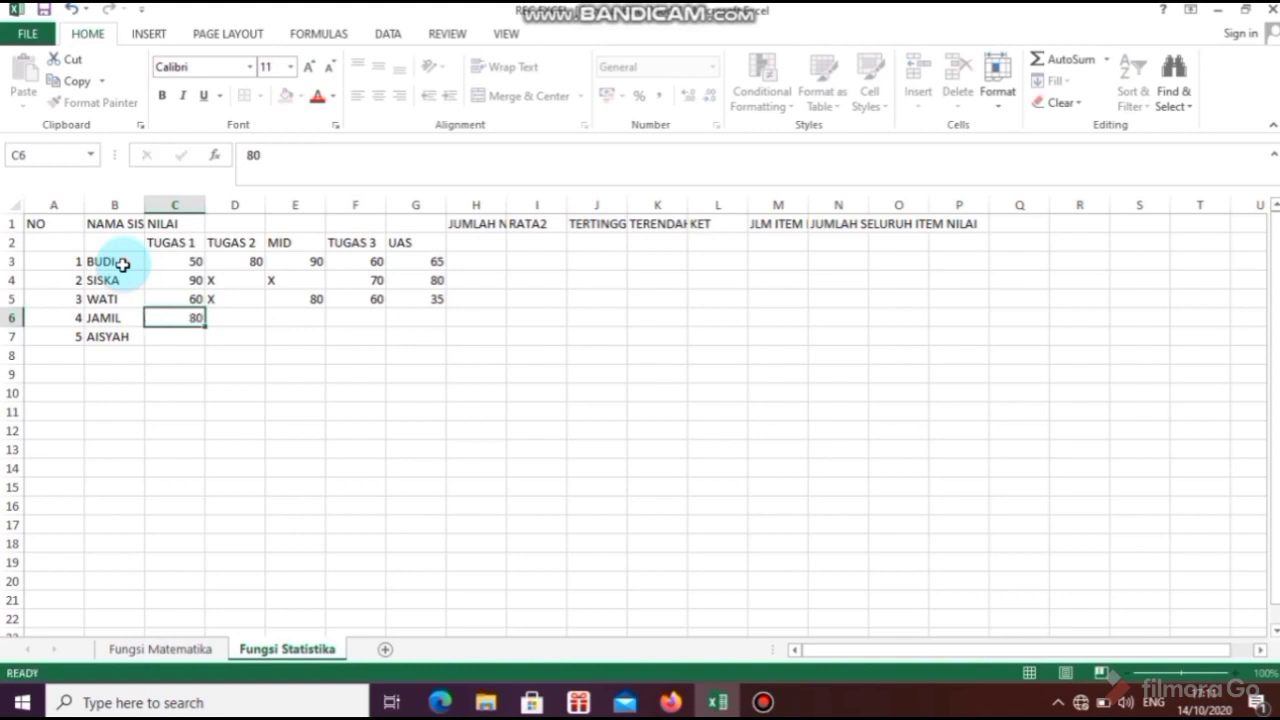
type("78")
key("Tab")
type("50")
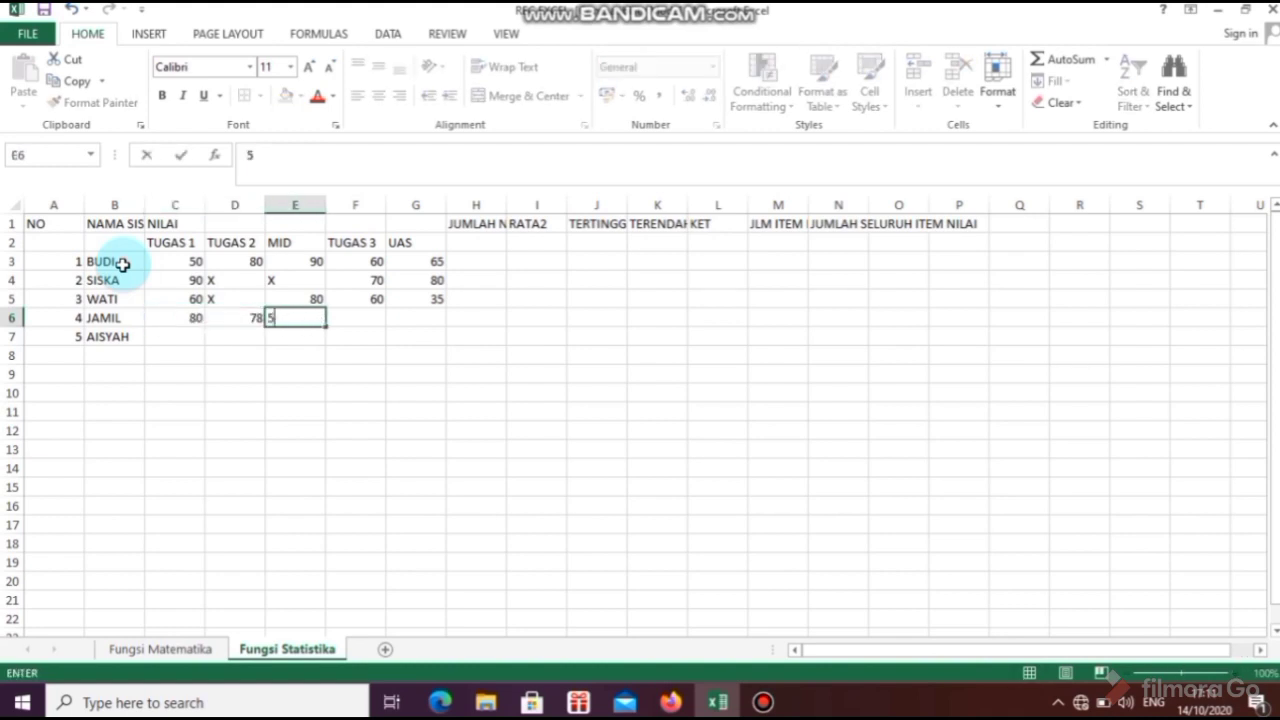
key("BackSpace")
key("BackSpace")
type("75")
key("Tab")
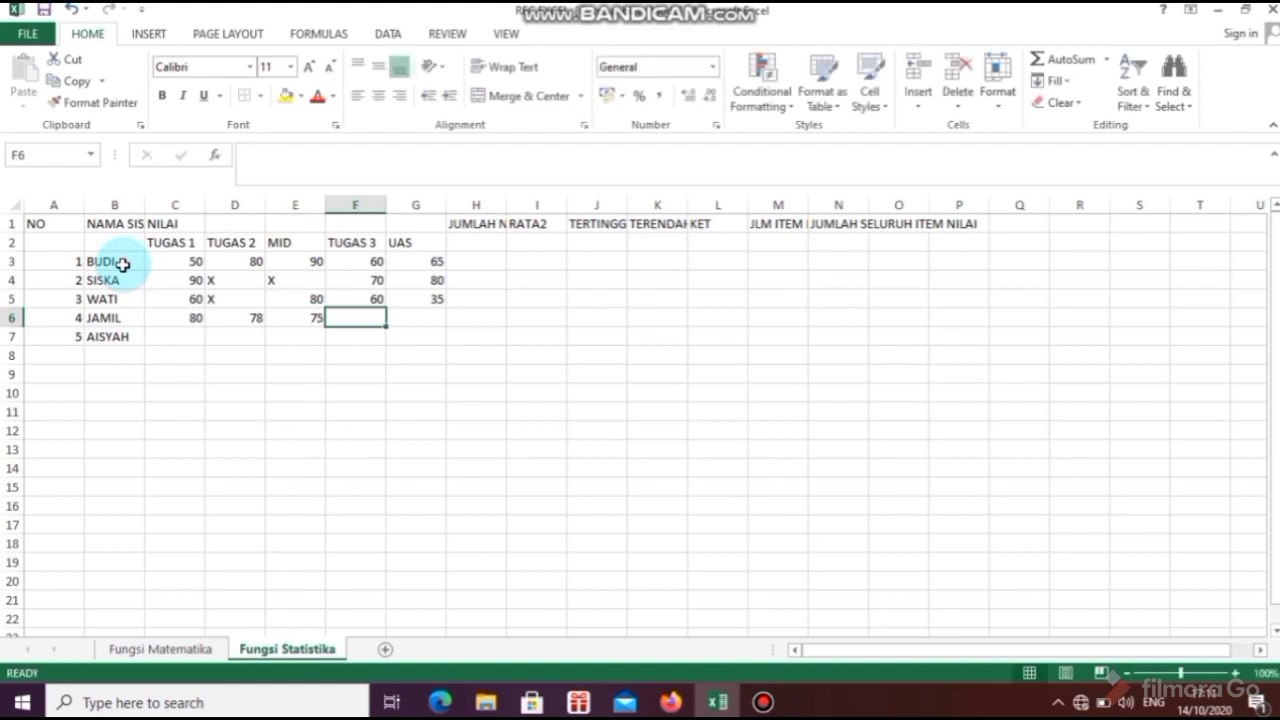
- Enter 60 for both TUGAS 3 and UAS in the fourth student's row, F6:G6
type("60")
key("Tab")
type("60")
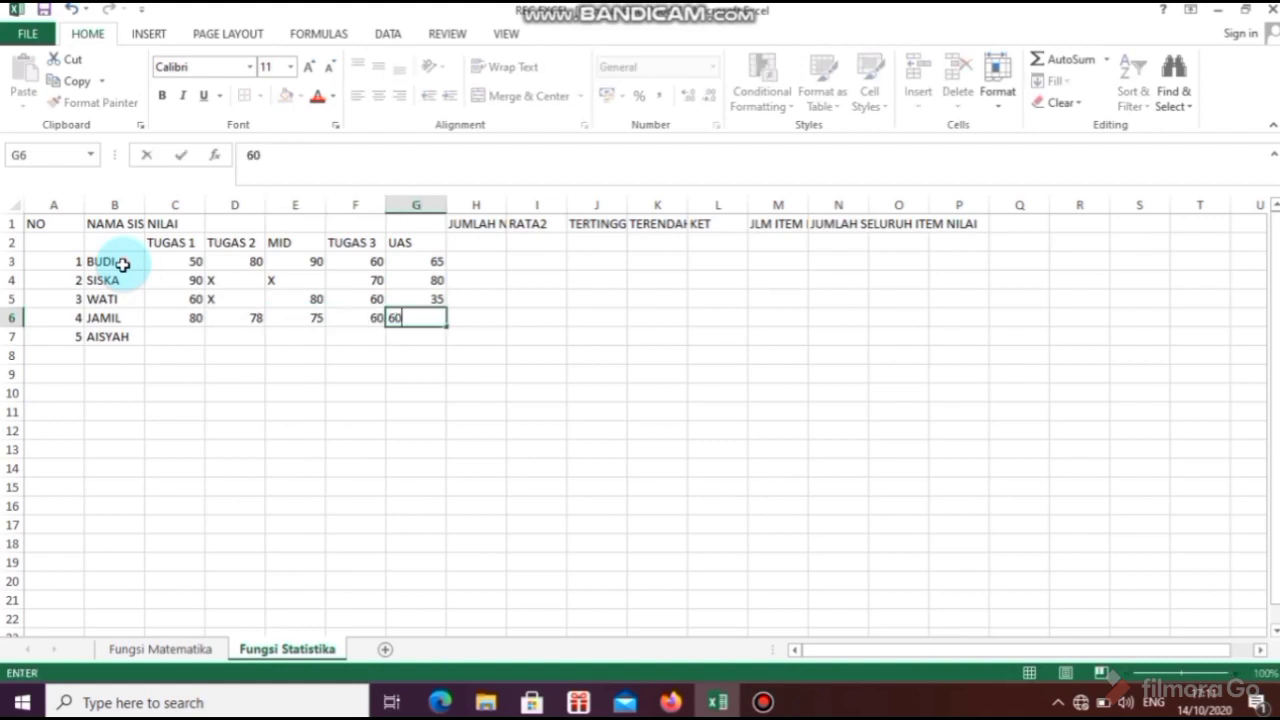
key("Return")
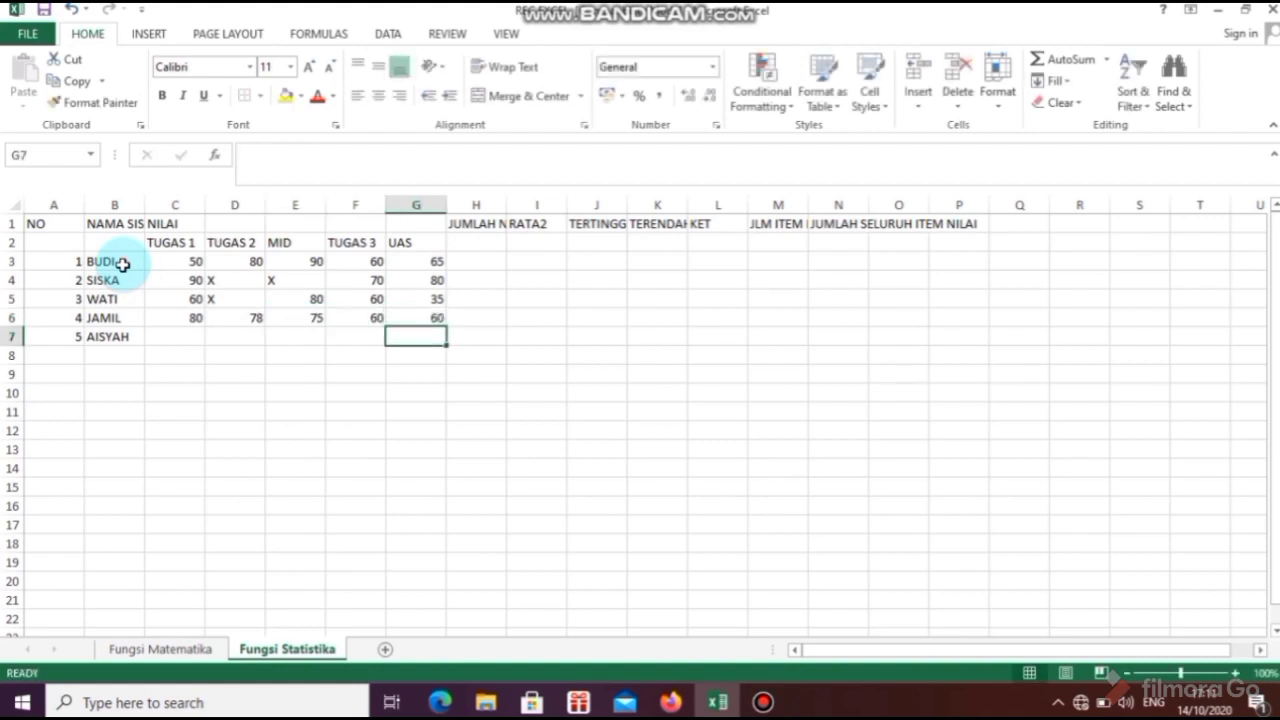
- Enter the fifth student's first two scores in row 7: 60 for TUGAS 1 in C7 and 55 for TUGAS 2 in D7
key("Left")
key("Left")
key("Left")
key("Left")
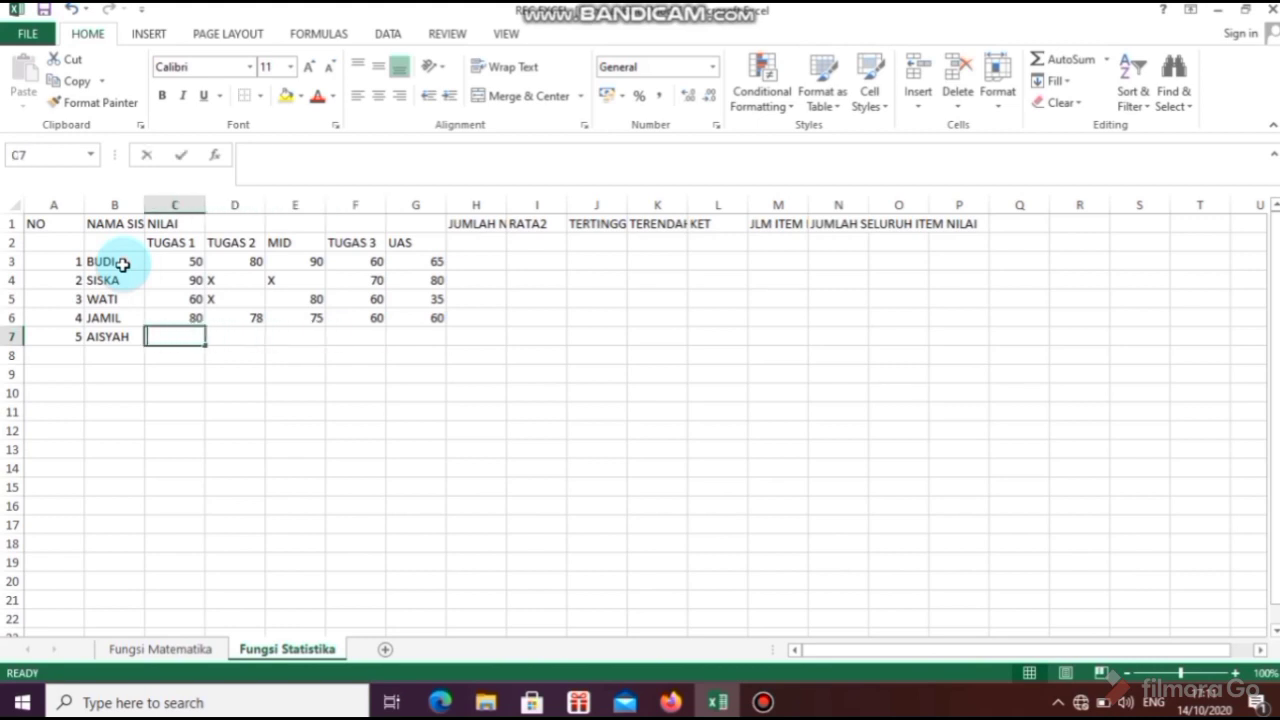
type("60")
key("Tab")
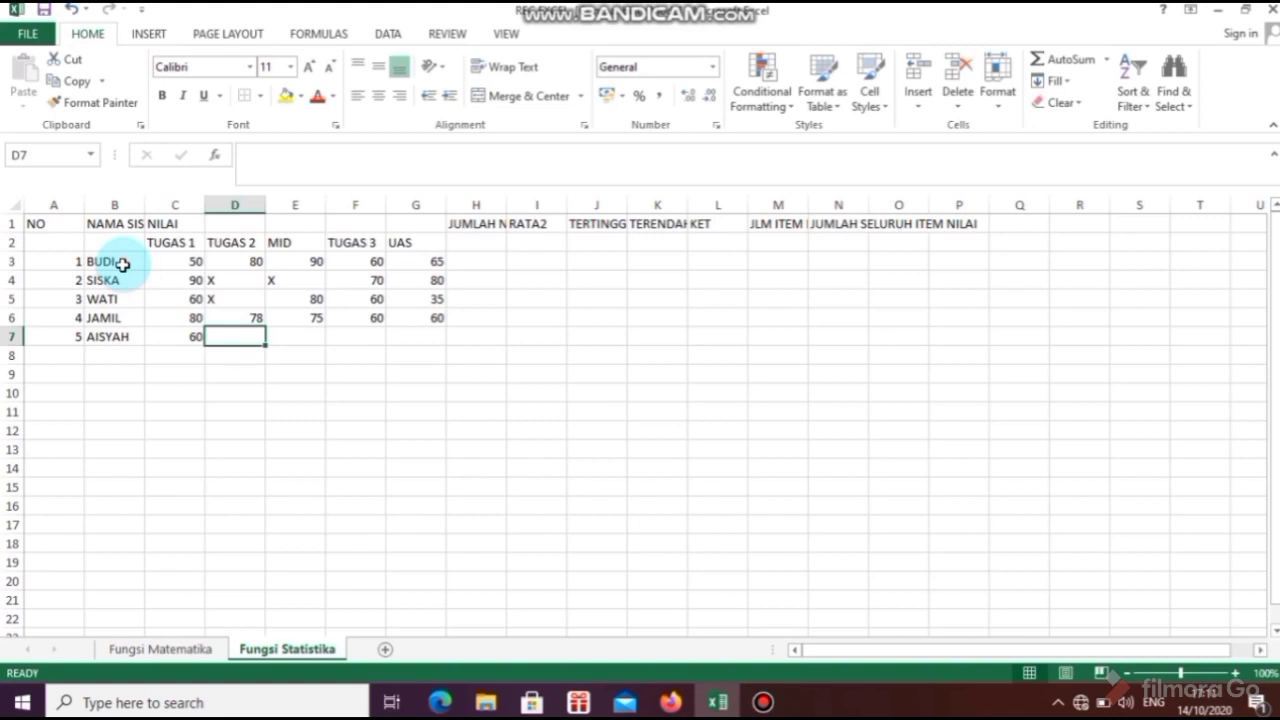
type("55")
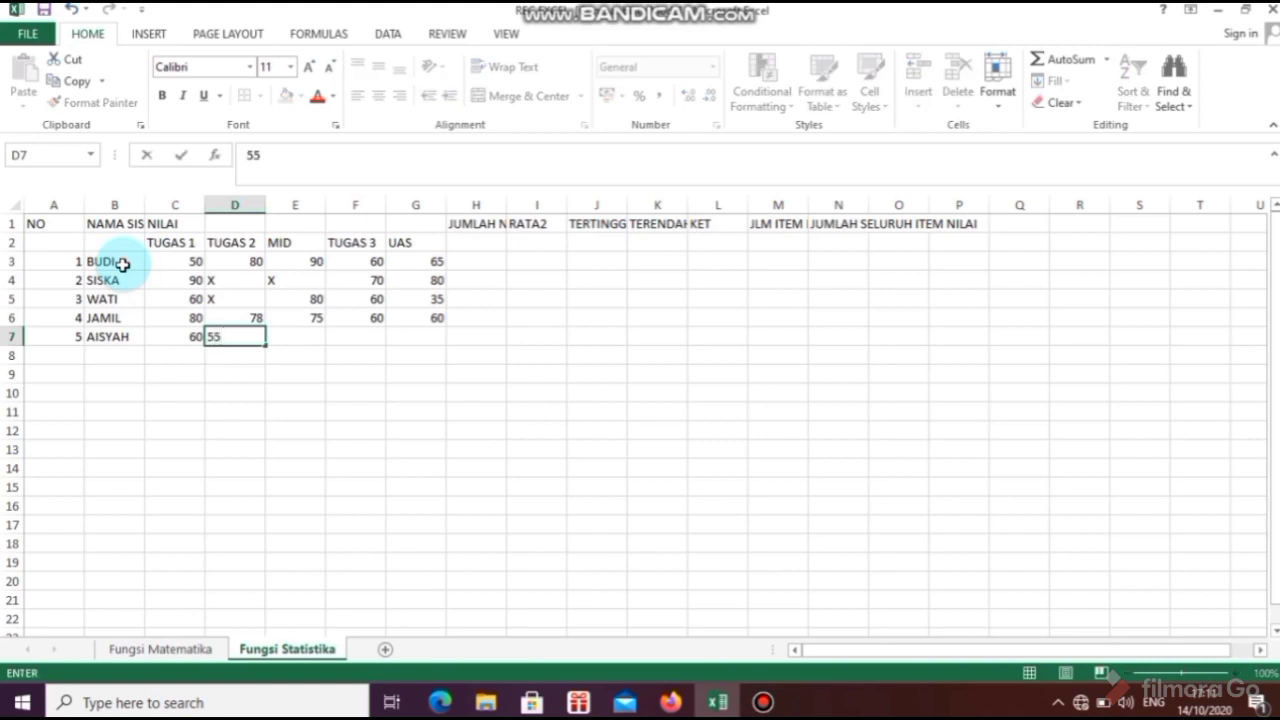
key("Tab")
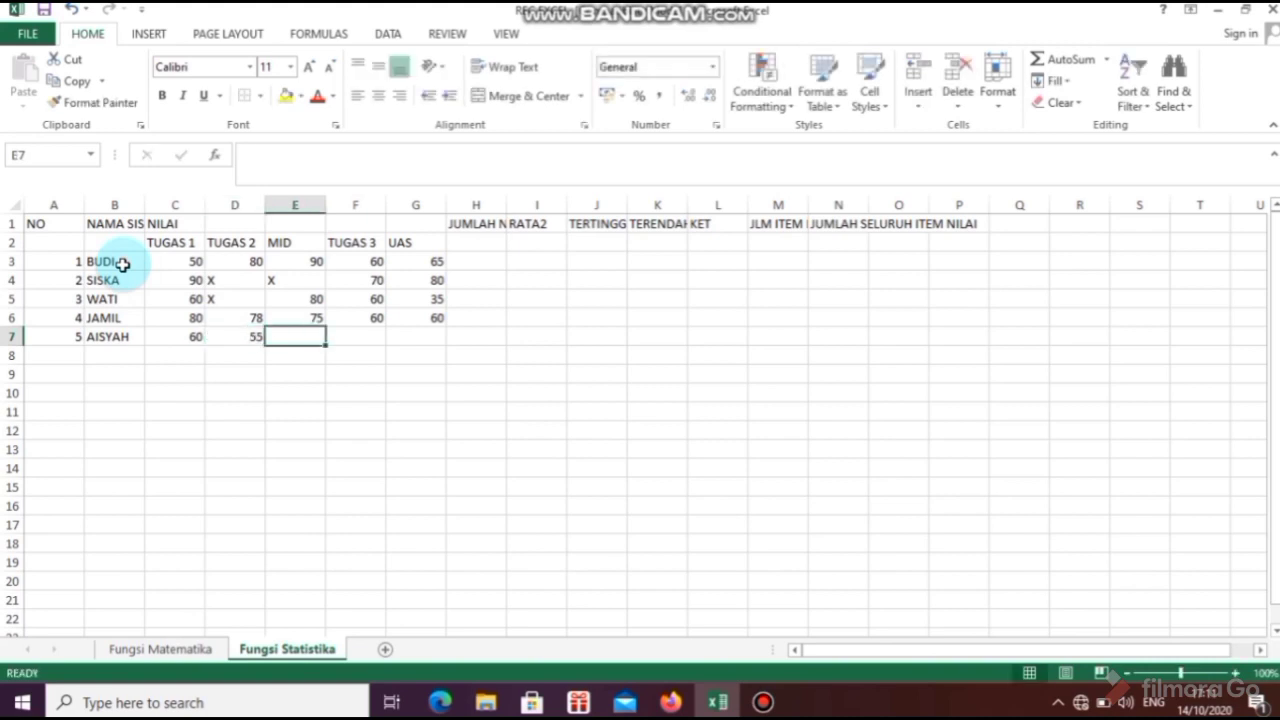
- Complete the fifth student's scores in E7:G7 with MID 50, TUGAS 3 60 and UAS 70
type("50")
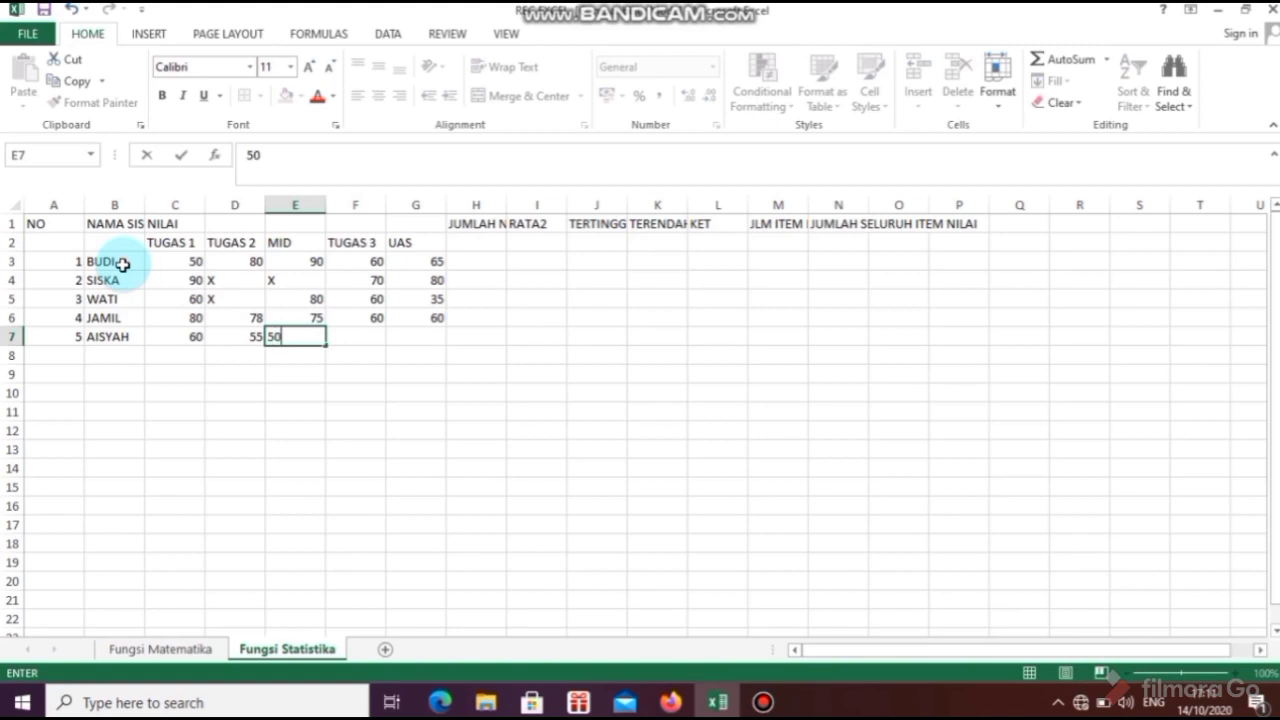
key("Tab")
type("60")
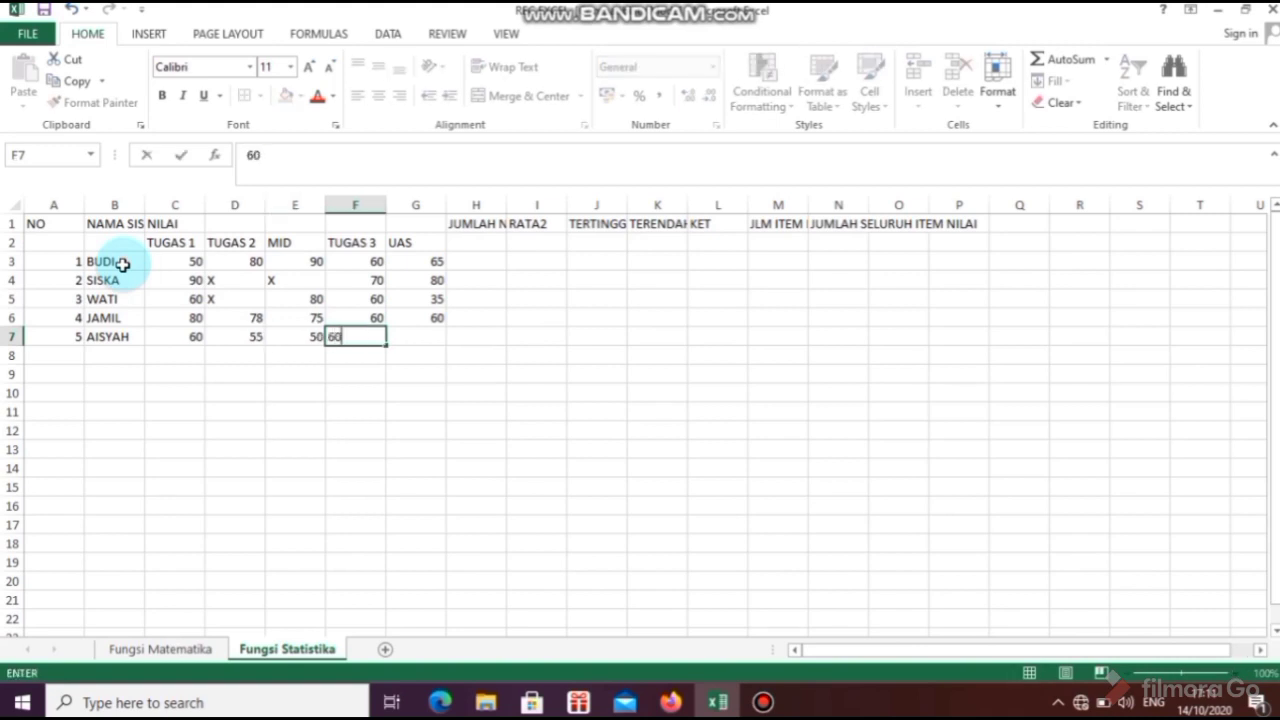
key("Tab")
type("7")
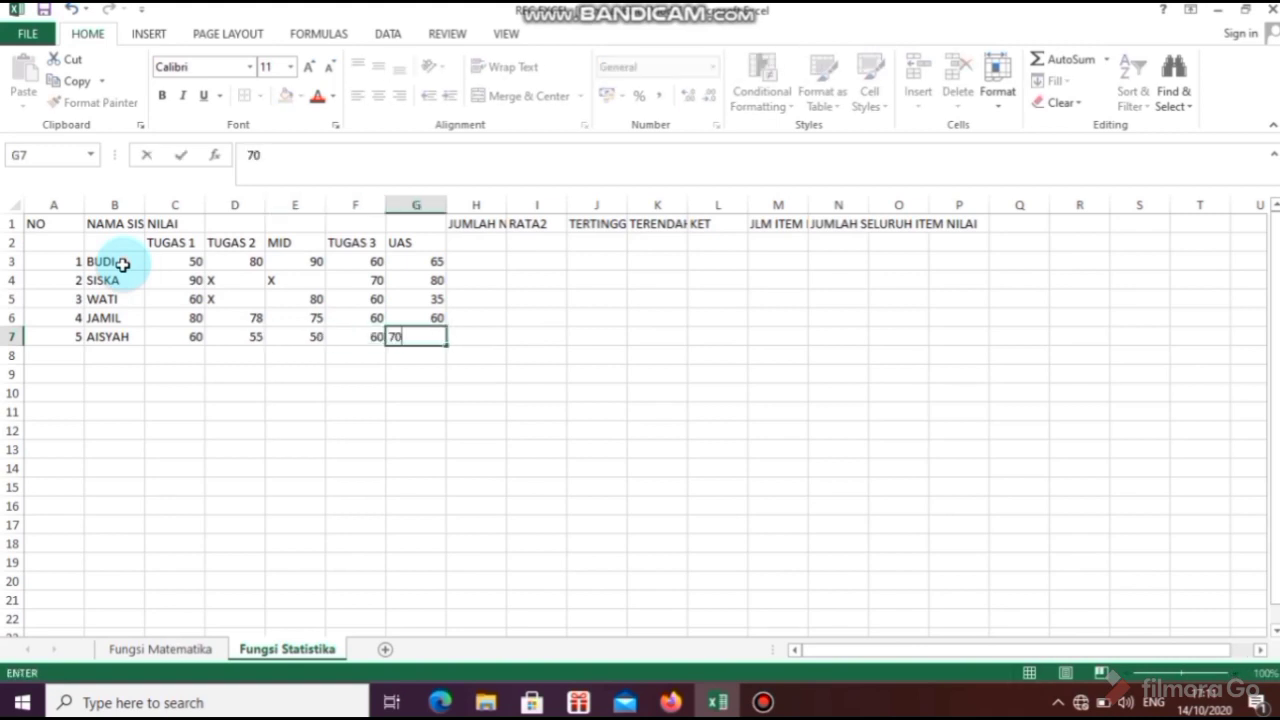
type("0")
left_click(486, 414)
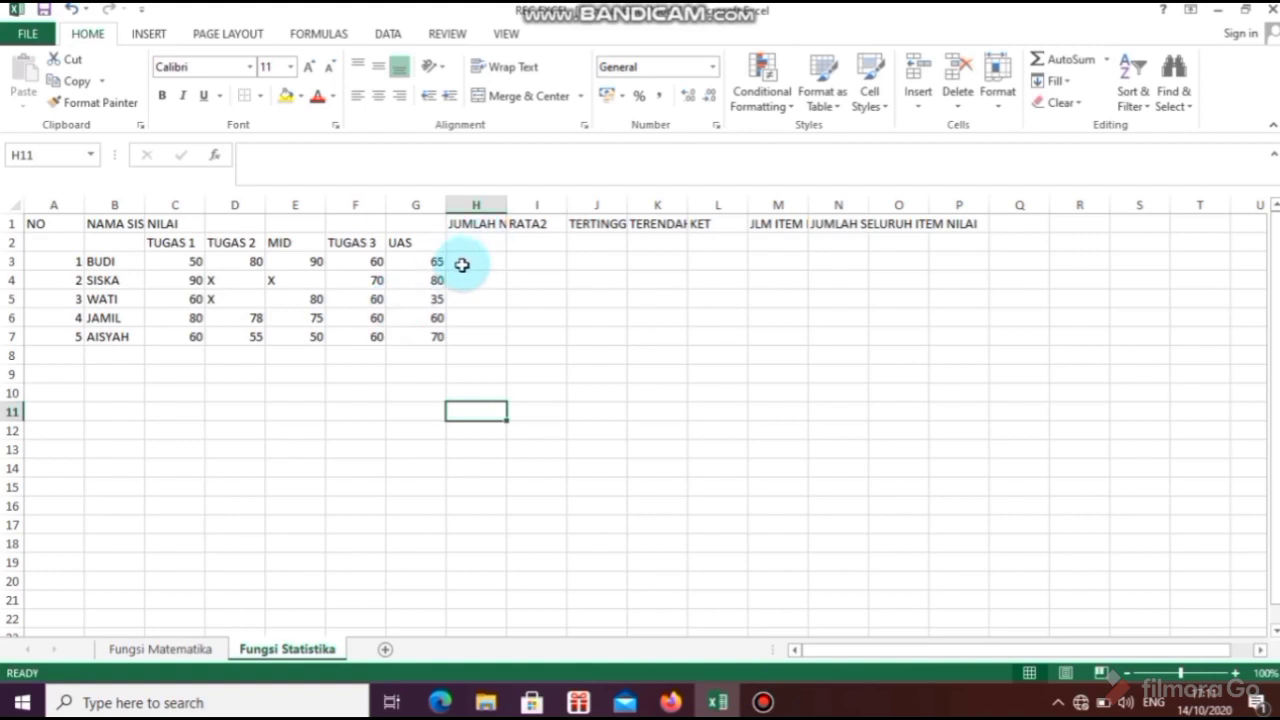
- Apply All Borders to the table range A1:O7 and centre its contents horizontally and vertically
left_click_drag(77, 223, 894, 332)
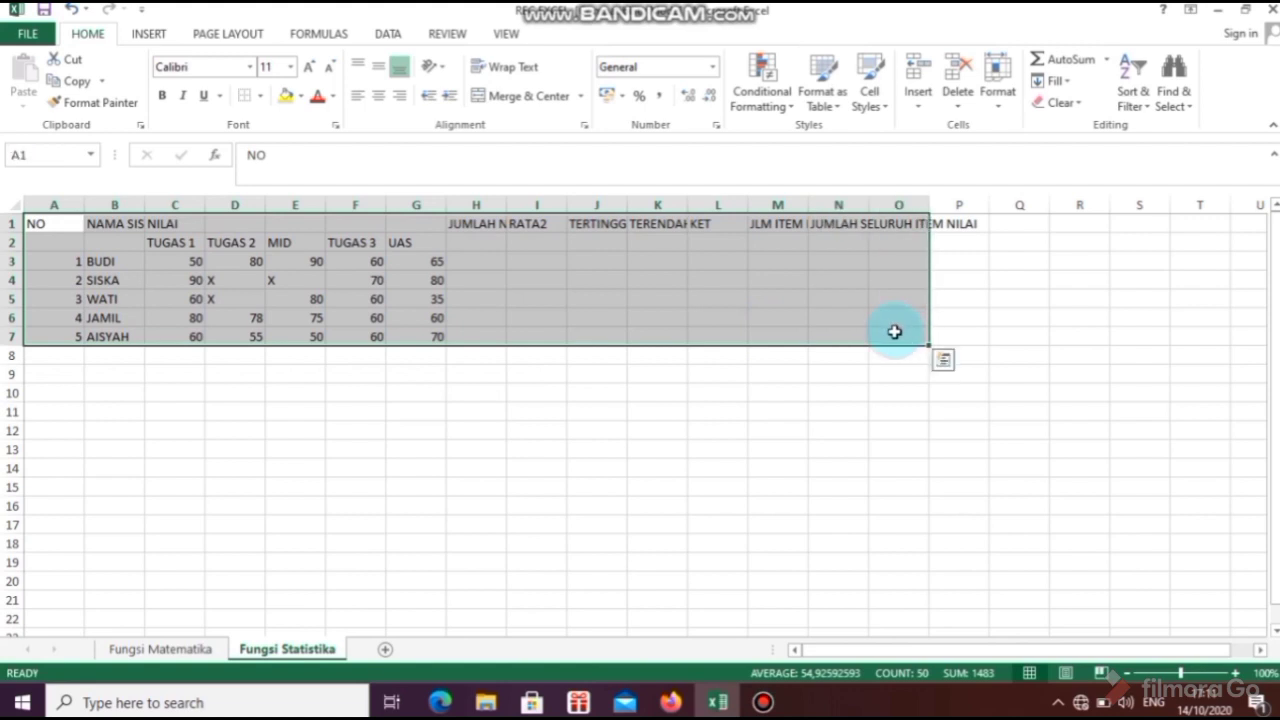
left_click(261, 97)
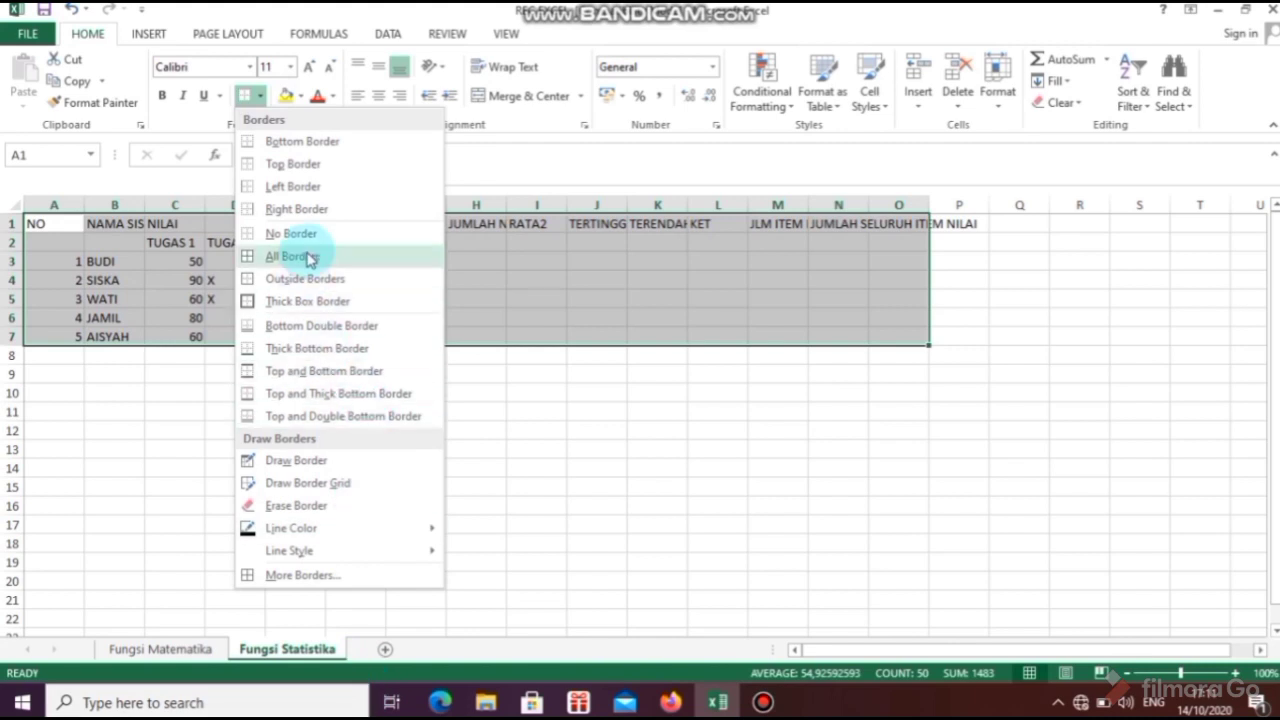
left_click(302, 252)
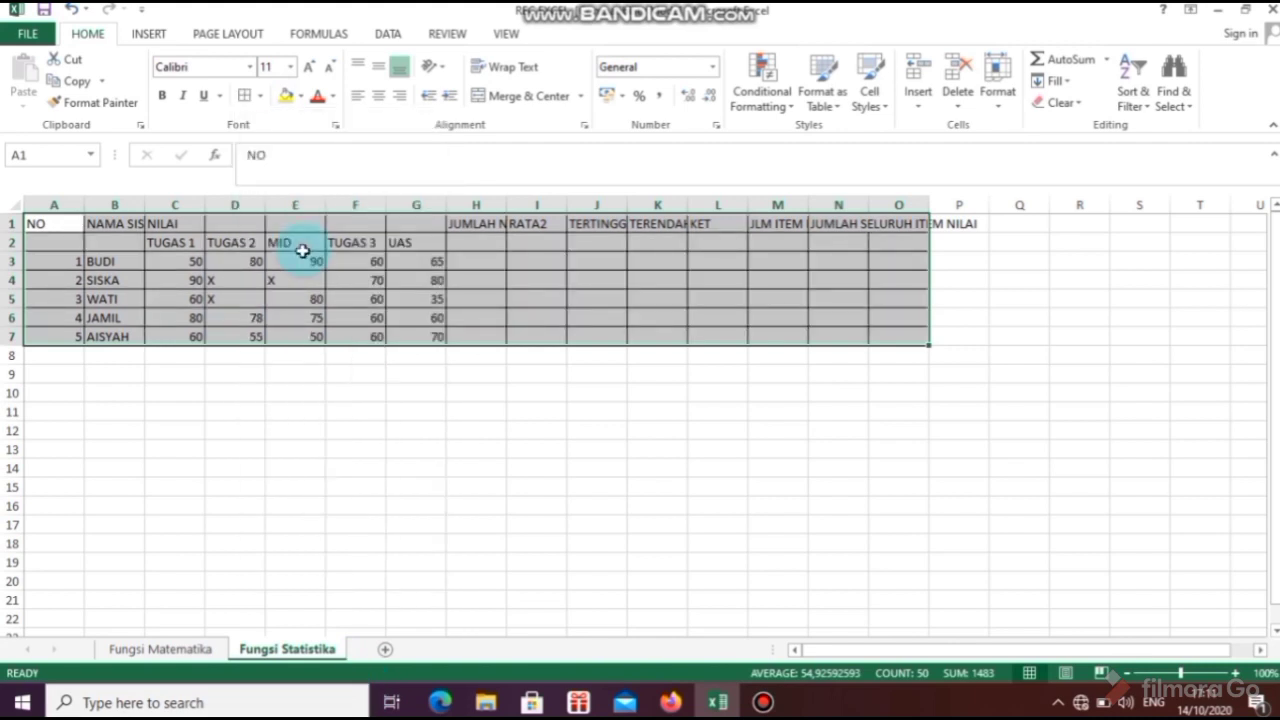
left_click(378, 95)
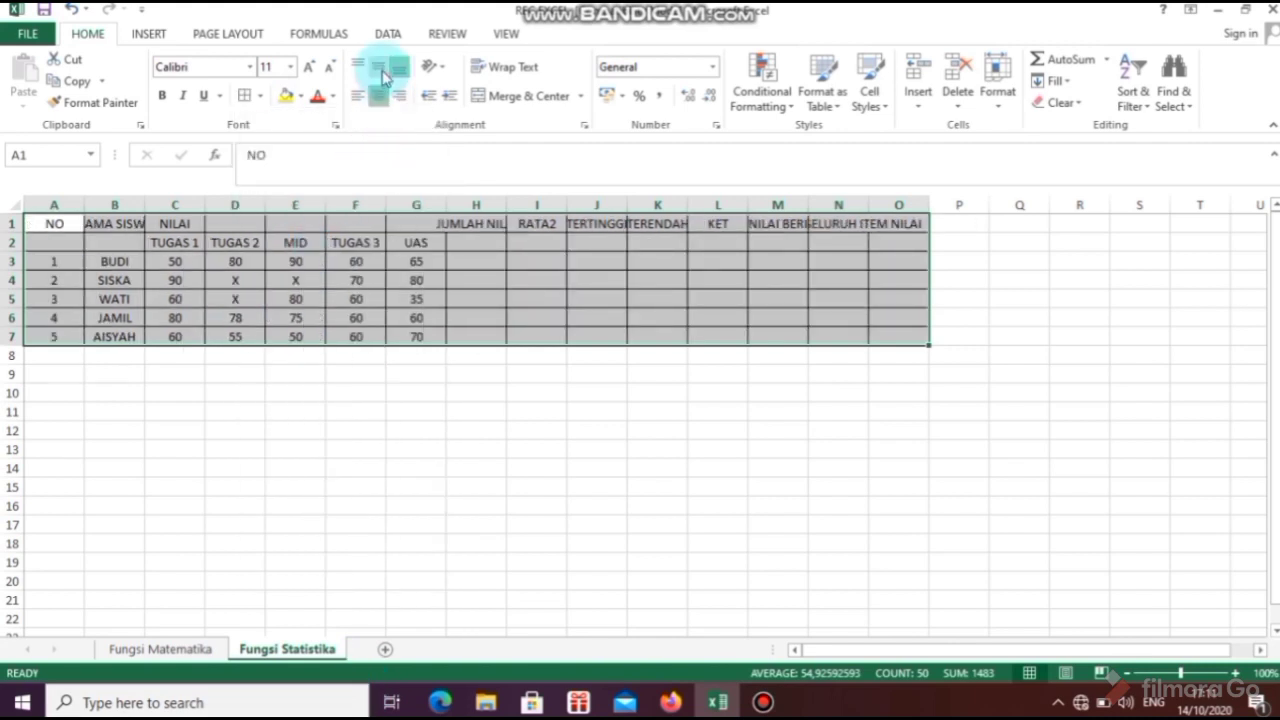
left_click(380, 67)
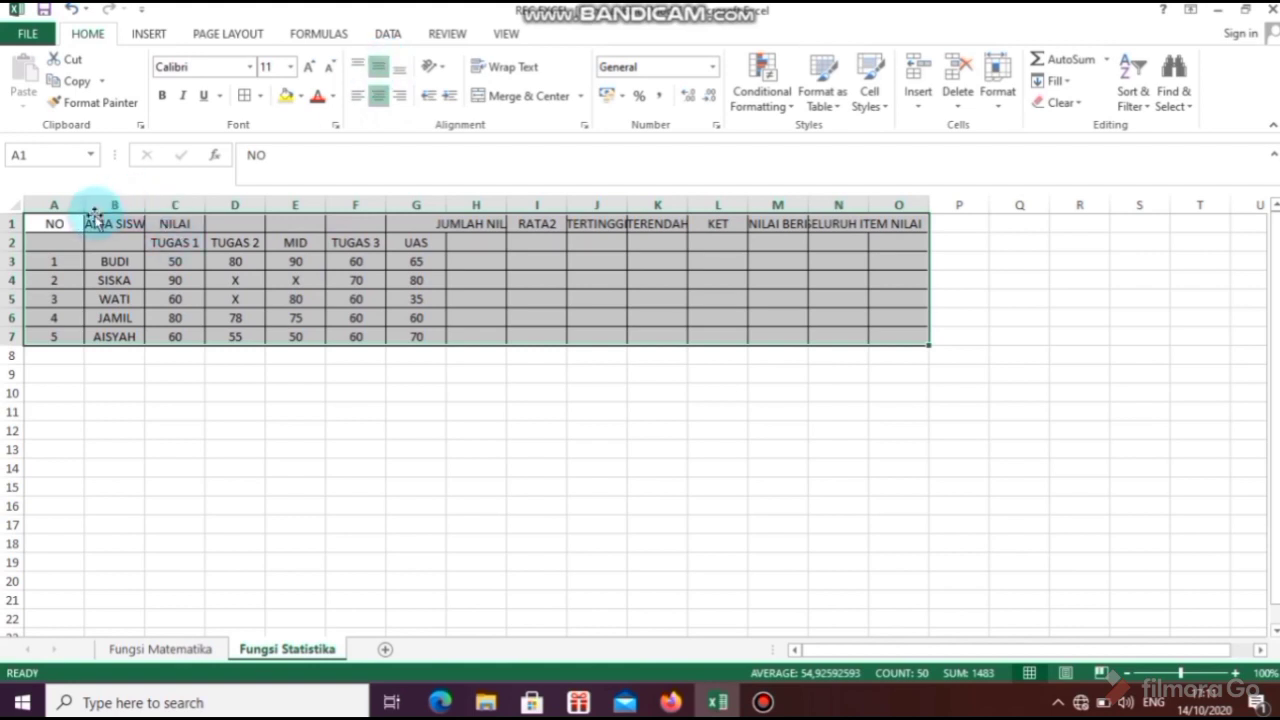
- Narrow column A to about half its width so it fits the NO numbering
left_click(175, 316)
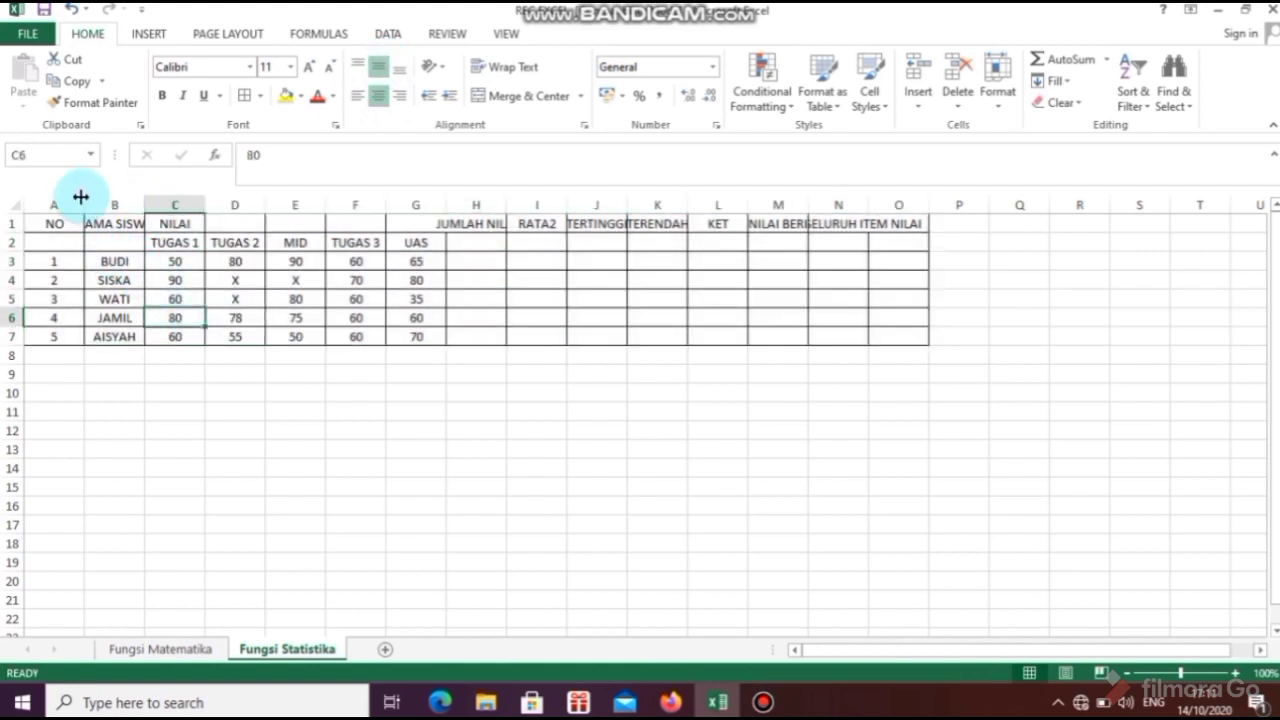
left_click_drag(84, 200, 56, 208)
left_click(94, 297)
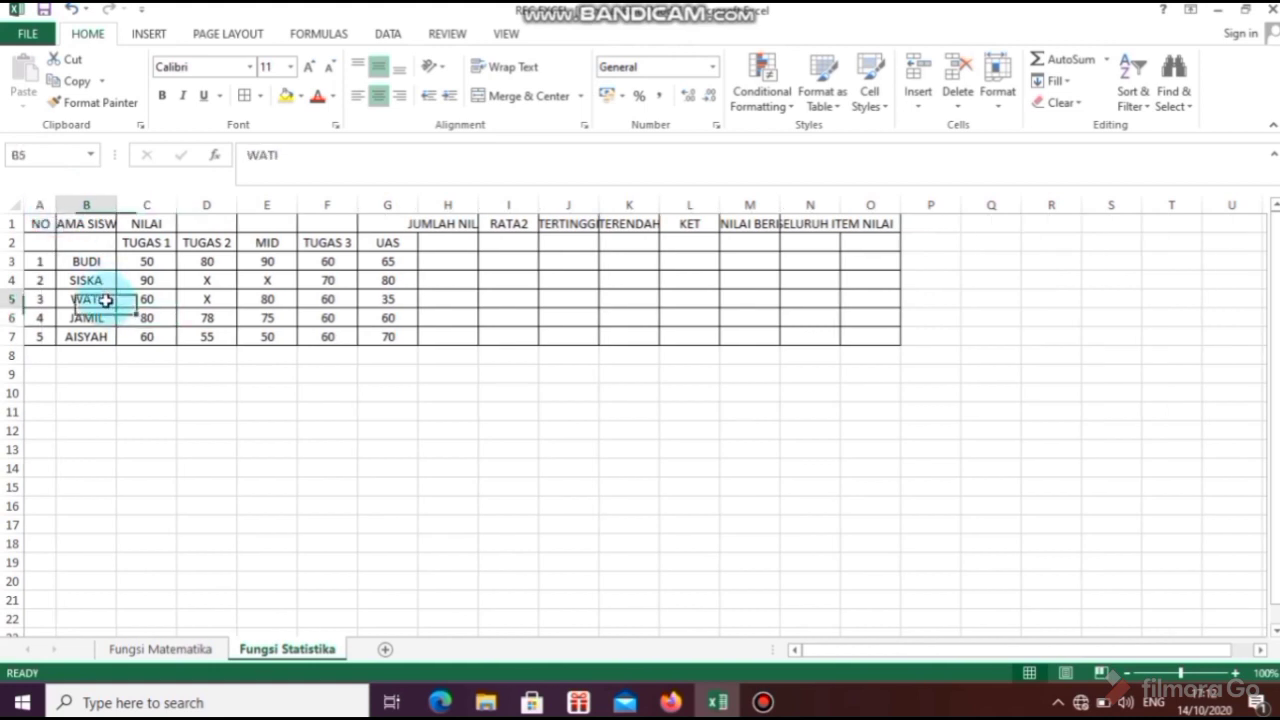
- Merge and centre the NO header across cells A1:A2
left_click(70, 258)
left_click(36, 222)
left_click_drag(43, 231, 40, 245)
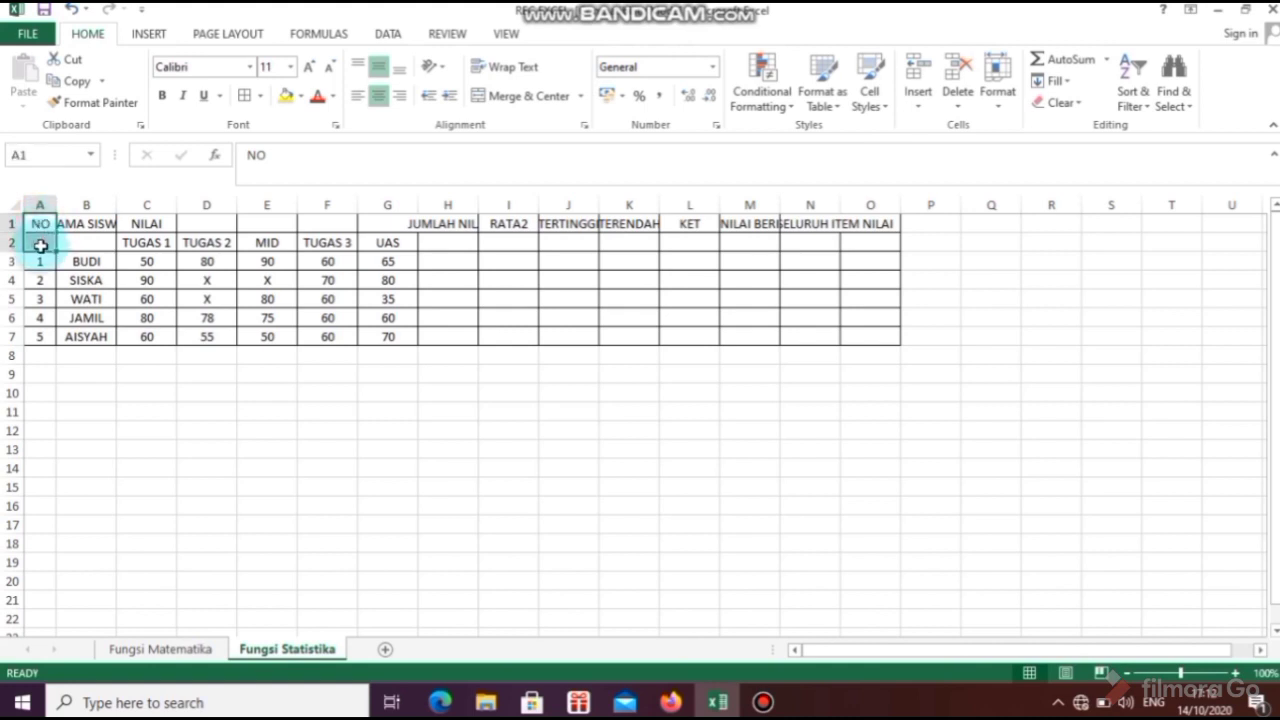
left_click(507, 98)
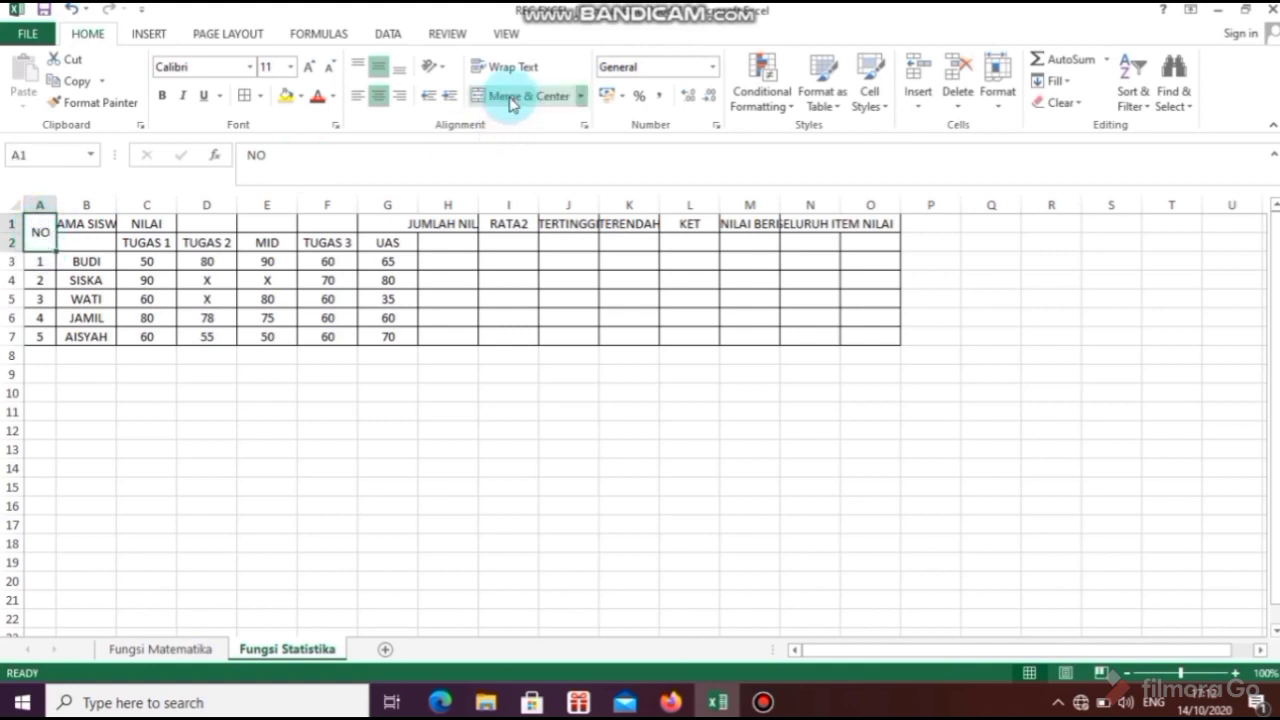
- Select the NAMA SISWA header together with the empty cell below it, B1:B2
left_click(124, 279)
left_click(90, 226)
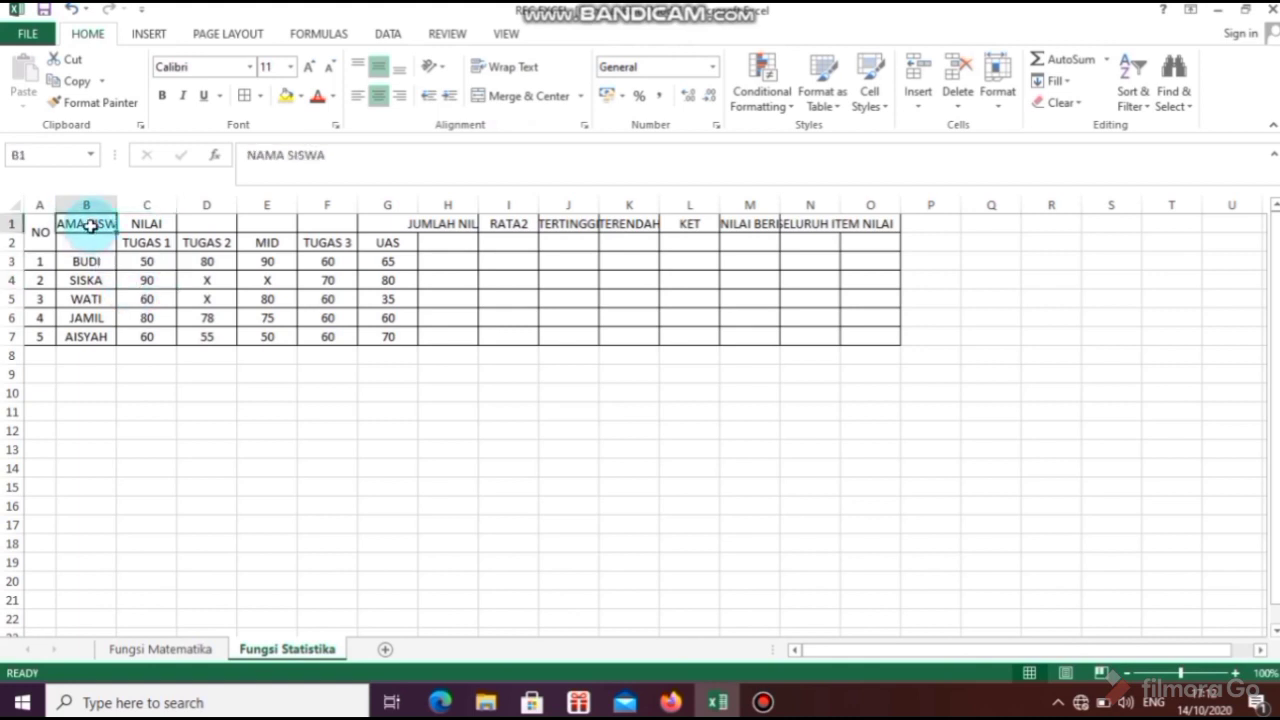
left_click_drag(88, 230, 89, 243)
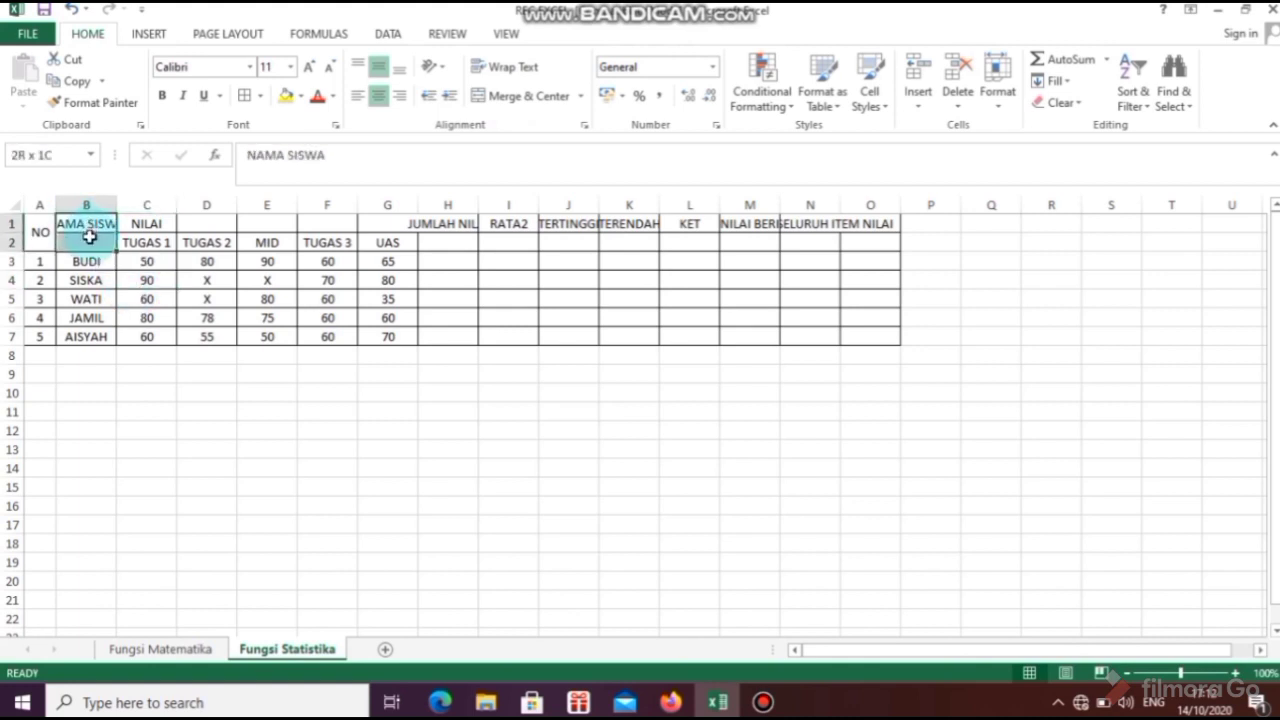
- Merge and wrap the NAMA SISWA header over B1:B2, and merge and center the NILAI header across C1:G1
left_click(532, 95)
left_click(518, 70)
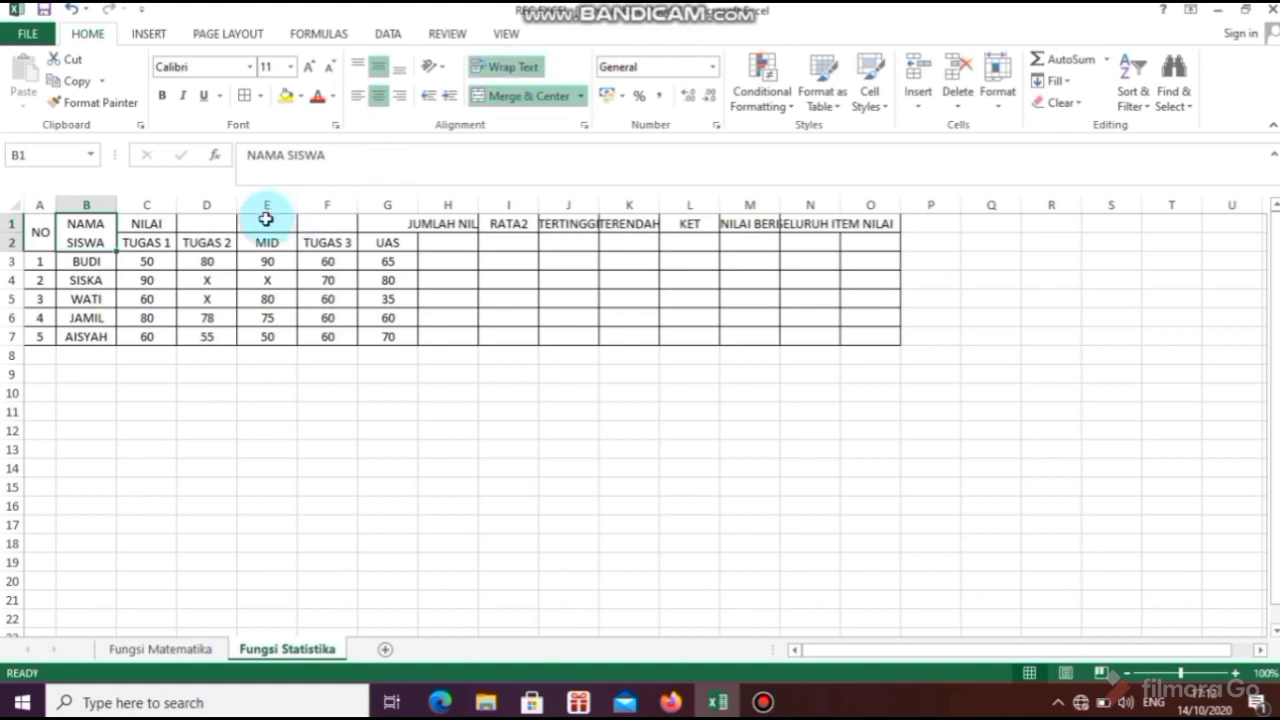
left_click_drag(157, 223, 325, 221)
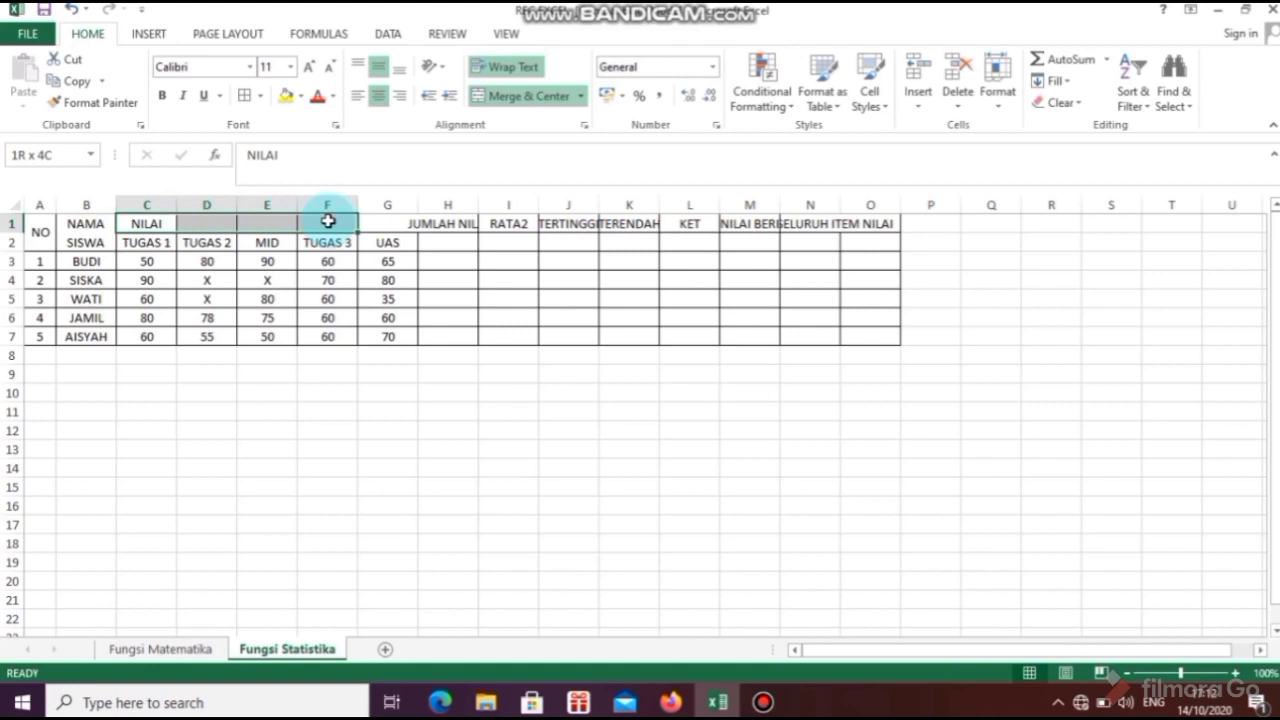
left_click_drag(328, 220, 388, 223)
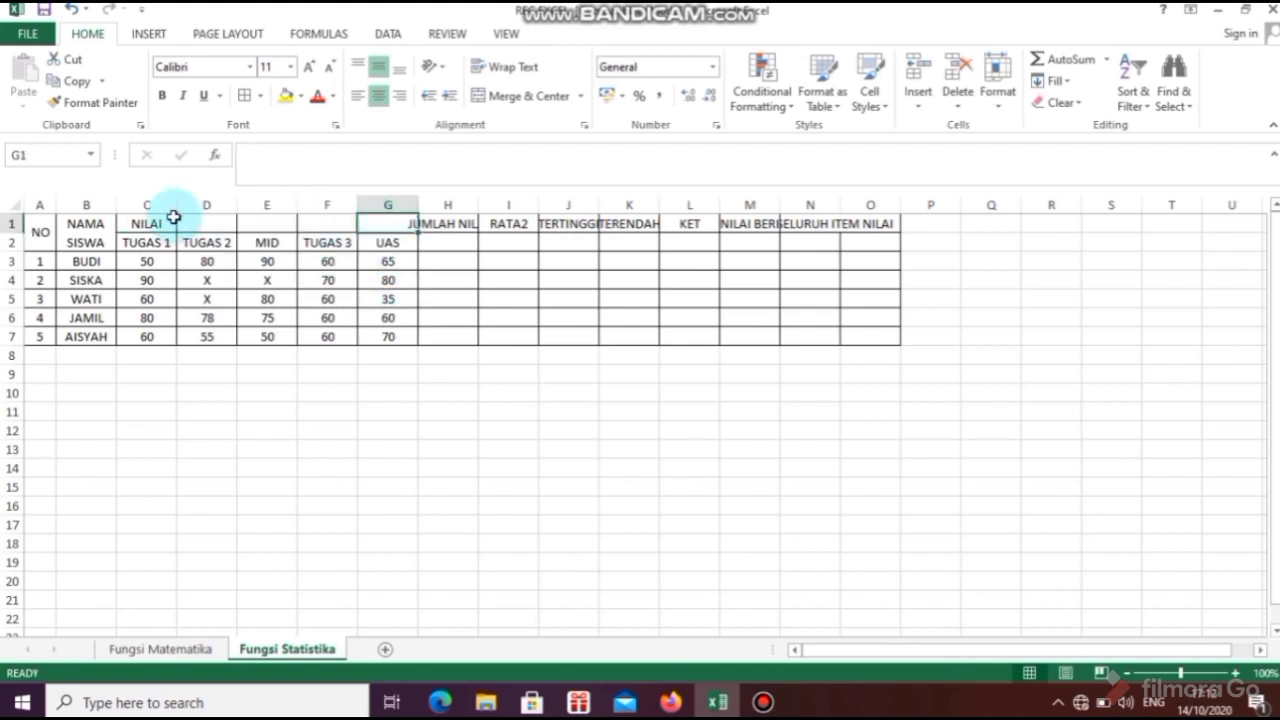
left_click(165, 224)
left_click_drag(165, 224, 388, 226)
left_click(541, 97)
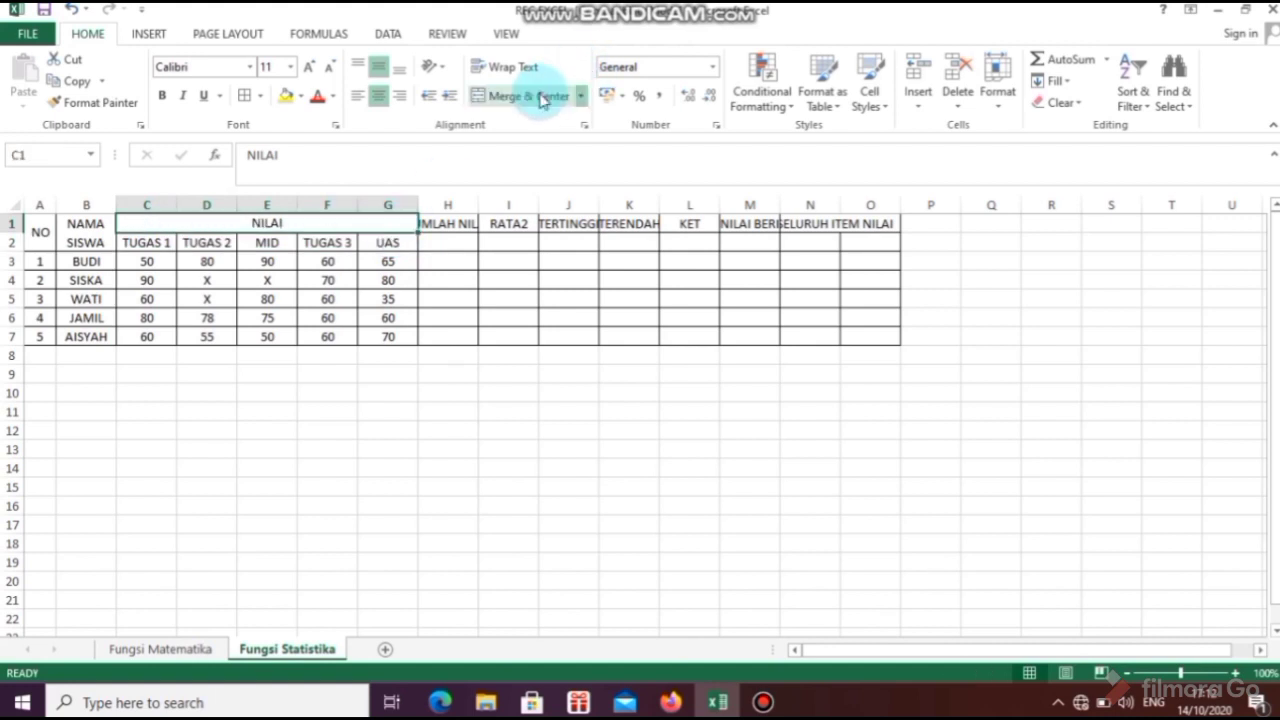
left_click(405, 316)
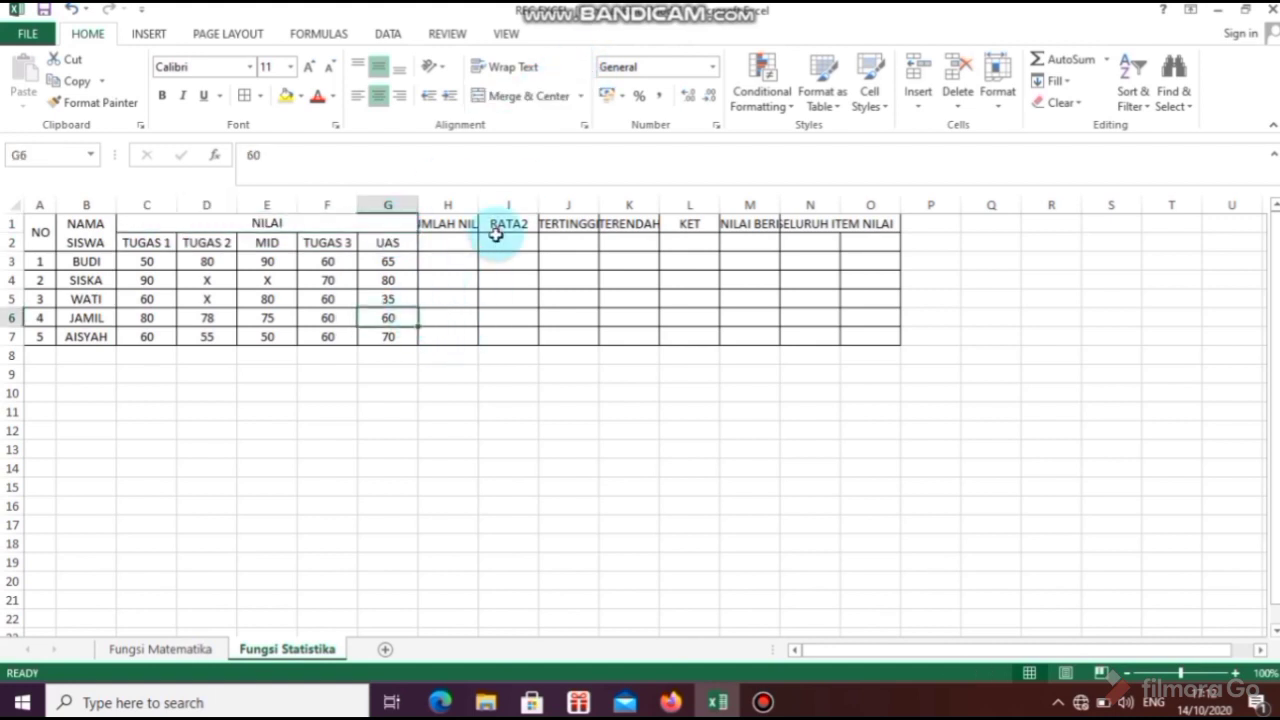
- Merge and center the JUMLAH NILAI header over H1:H2 and RATA2 over I1:I2, with wrapped text in both
left_click(458, 223)
left_click_drag(457, 222, 451, 243)
left_click(510, 96)
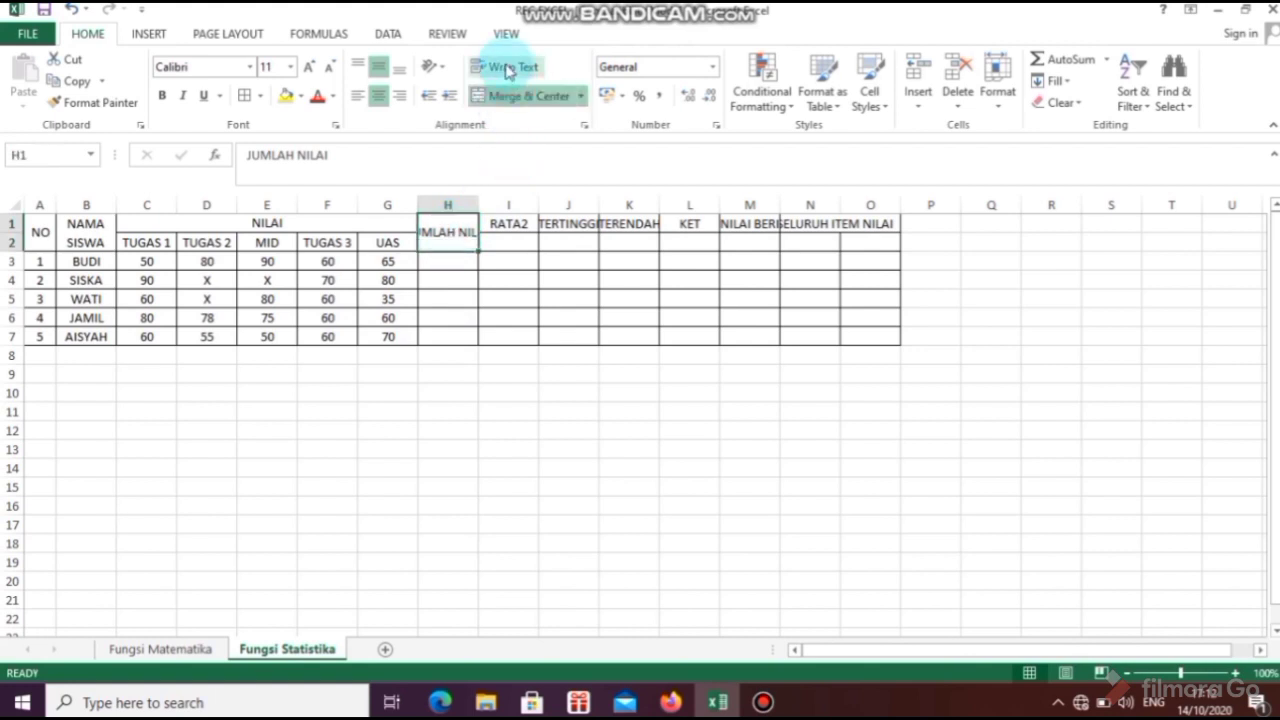
left_click(508, 67)
left_click_drag(515, 223, 520, 245)
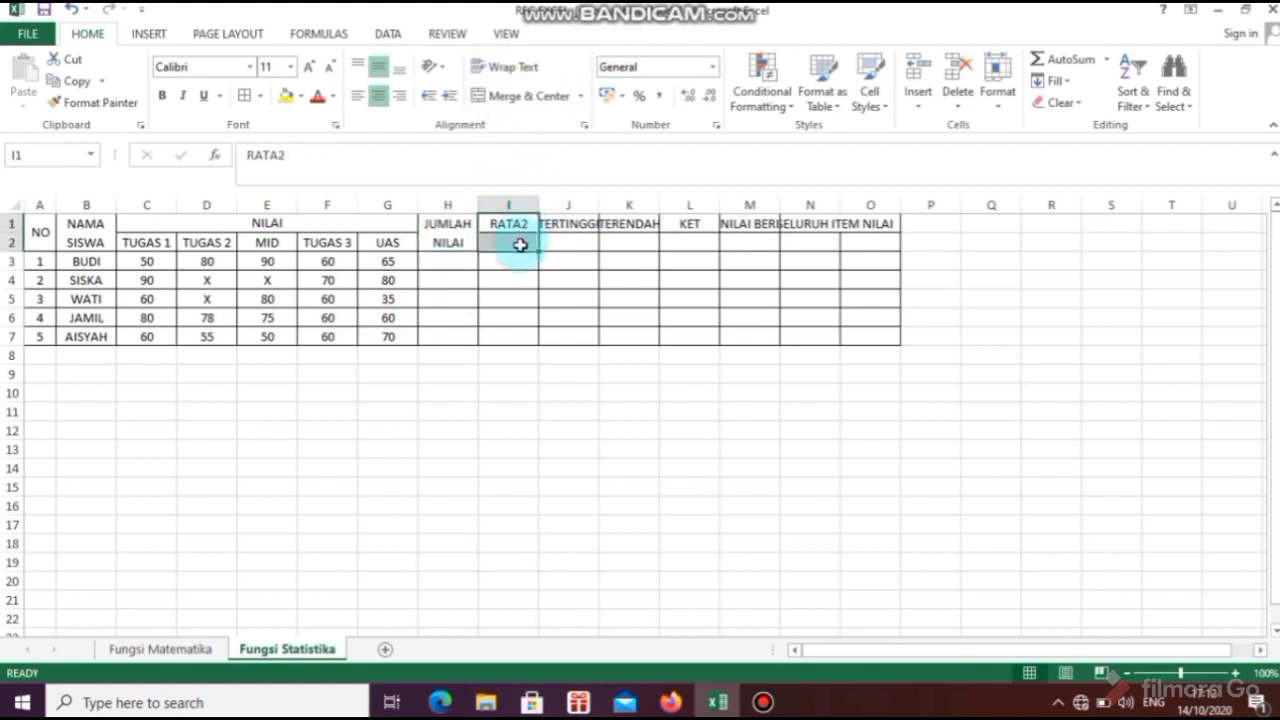
left_click(514, 100)
left_click(508, 67)
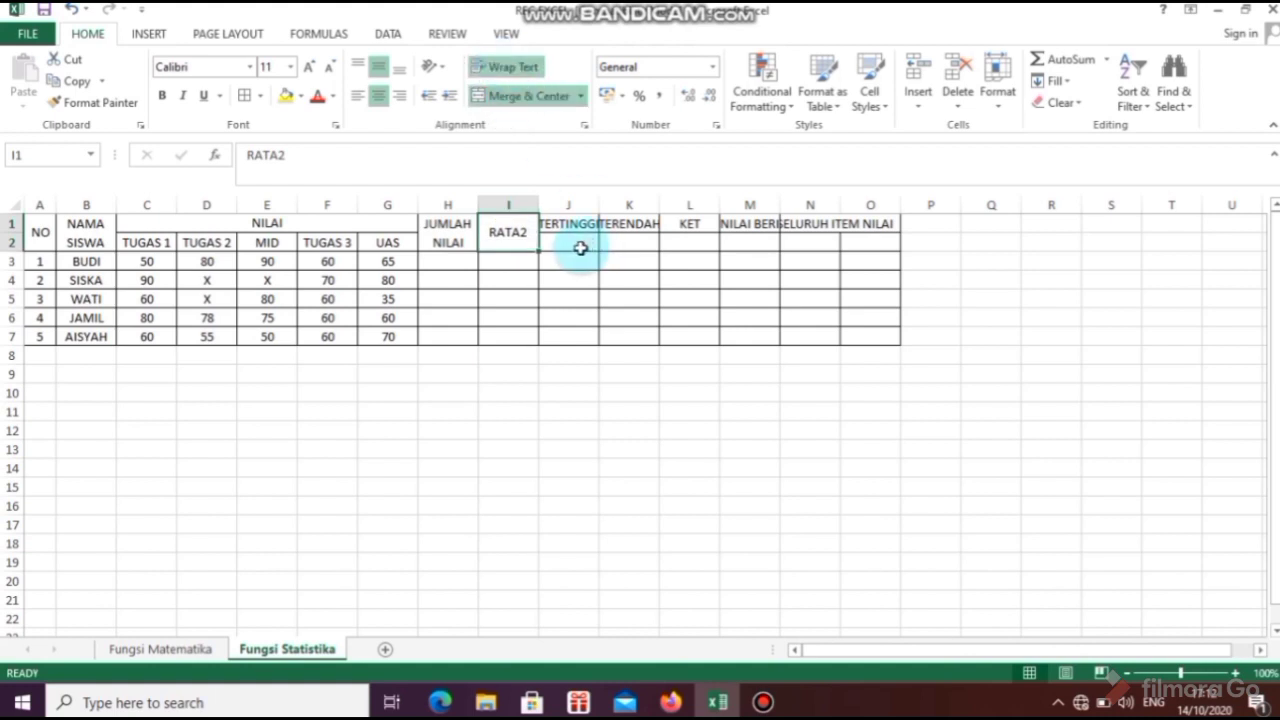
- Merge, center and wrap TERTINGGI over J1:J2 and TERENDAH over K1:K2, widening both columns to fit each header on one line
left_click_drag(576, 224, 568, 245)
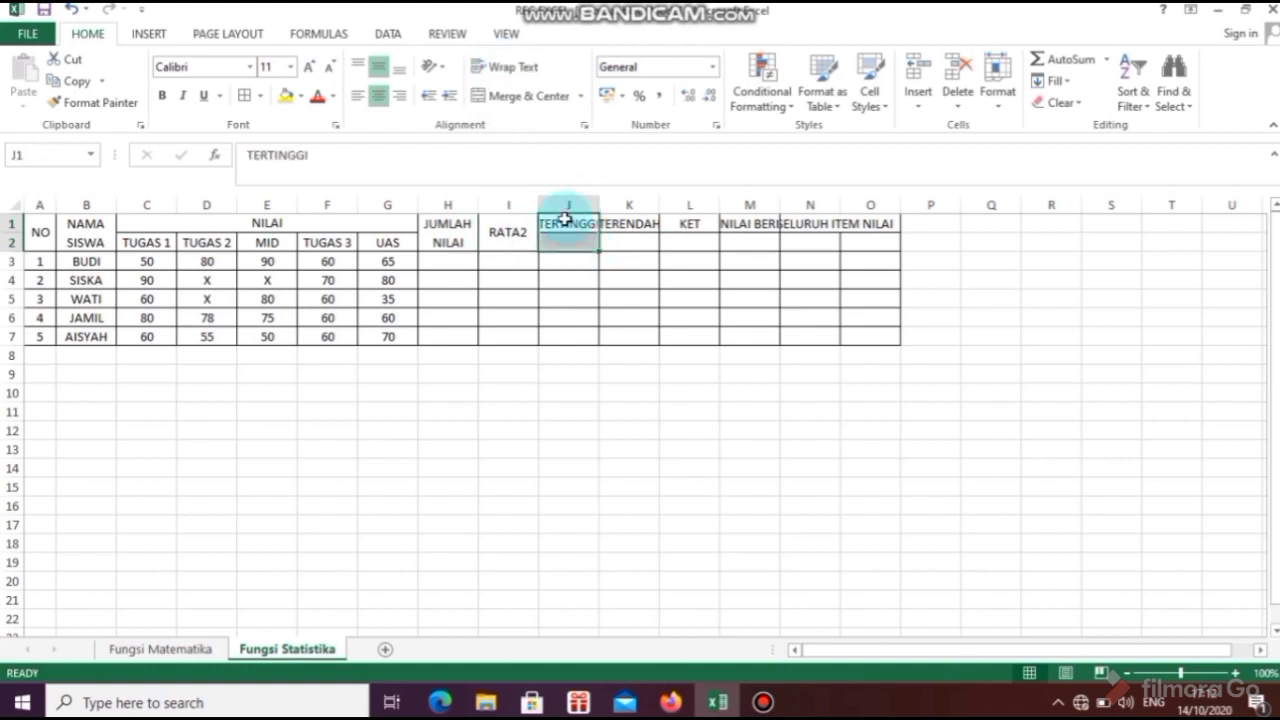
left_click(523, 96)
left_click(506, 70)
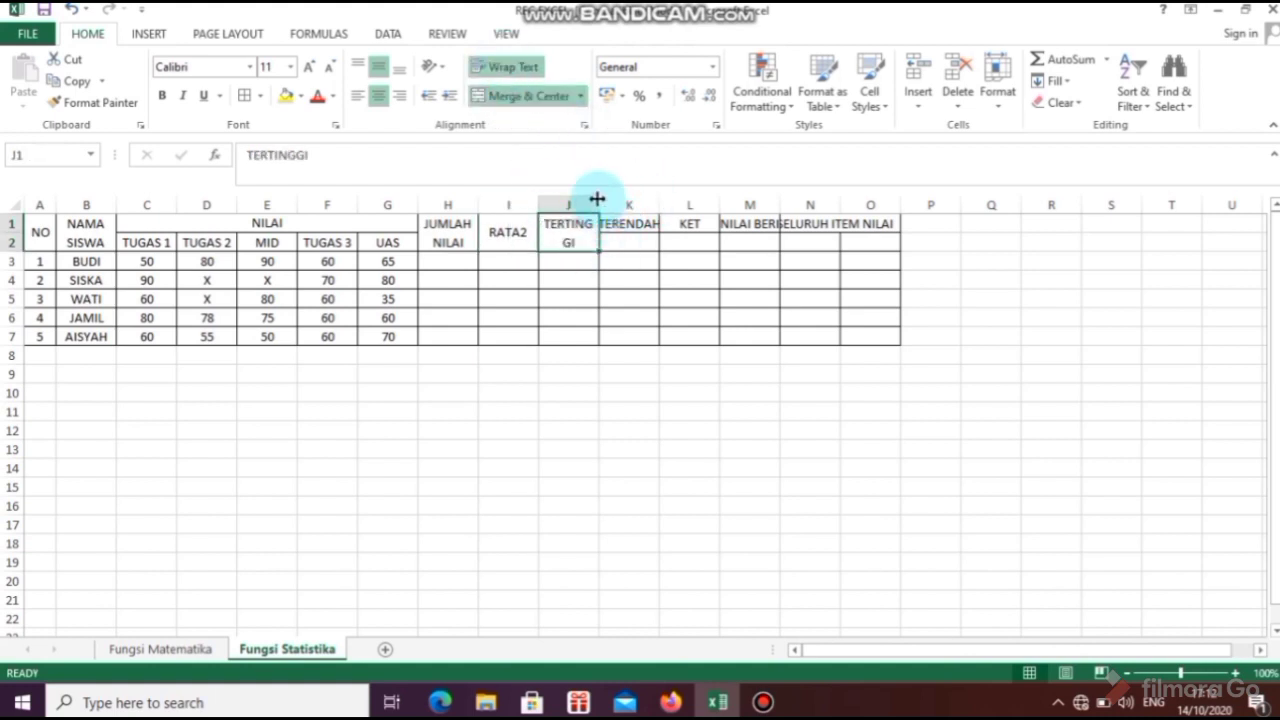
left_click_drag(604, 200, 640, 243)
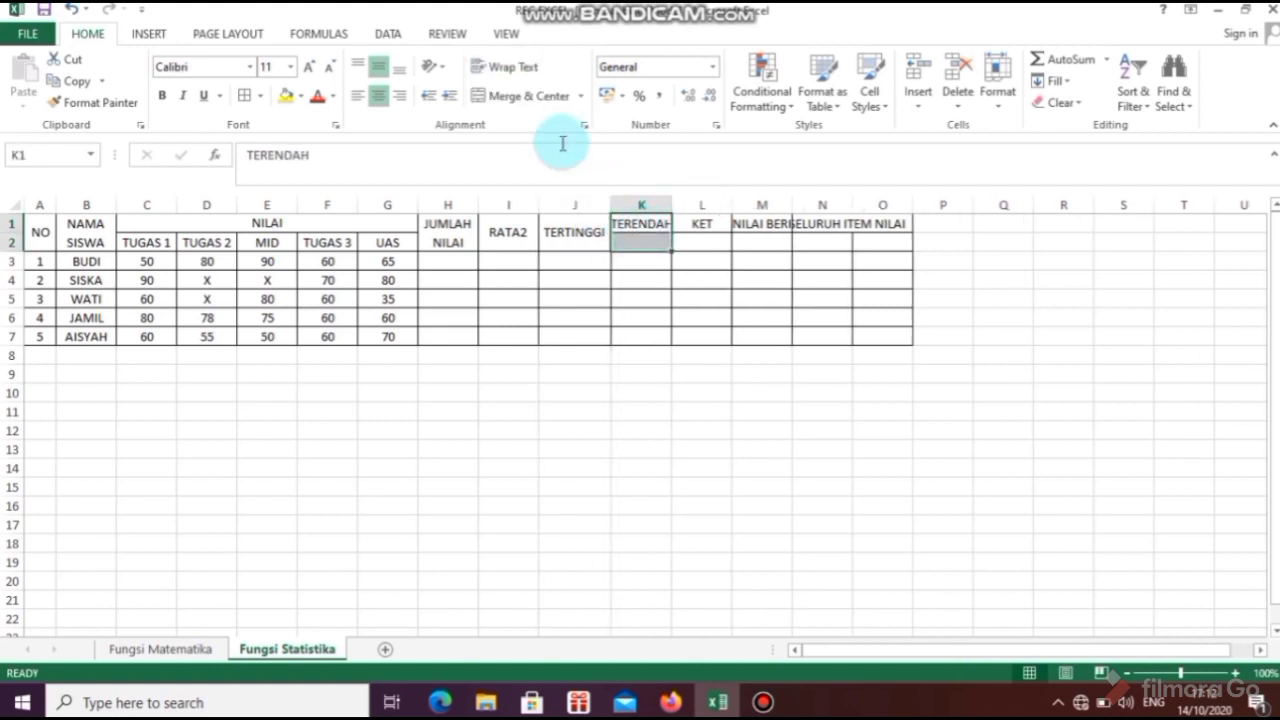
left_click(508, 96)
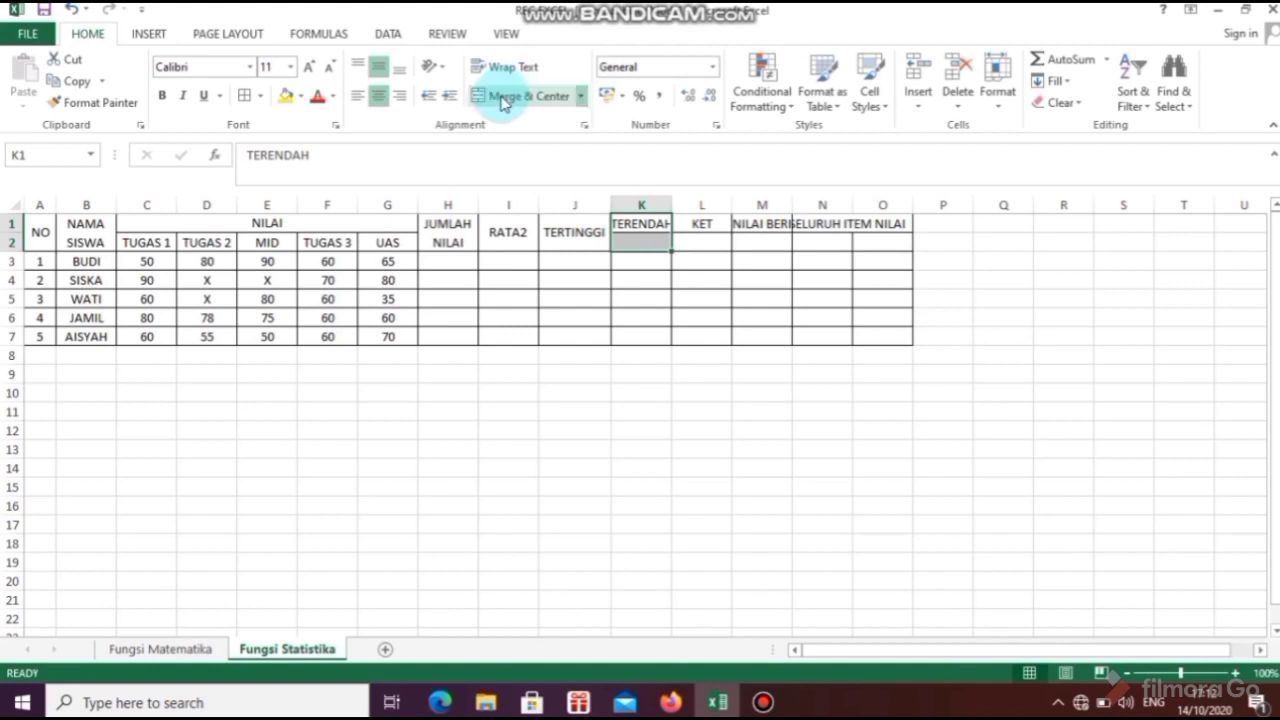
left_click(508, 68)
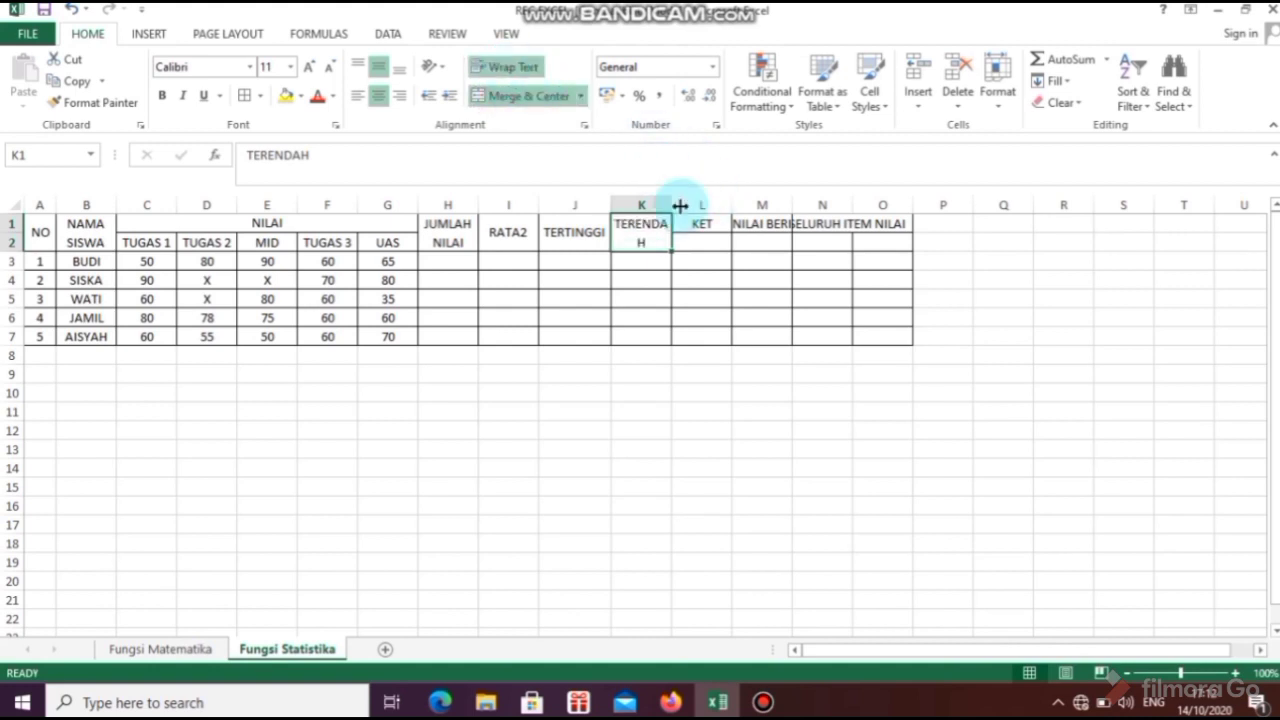
left_click_drag(671, 205, 728, 243)
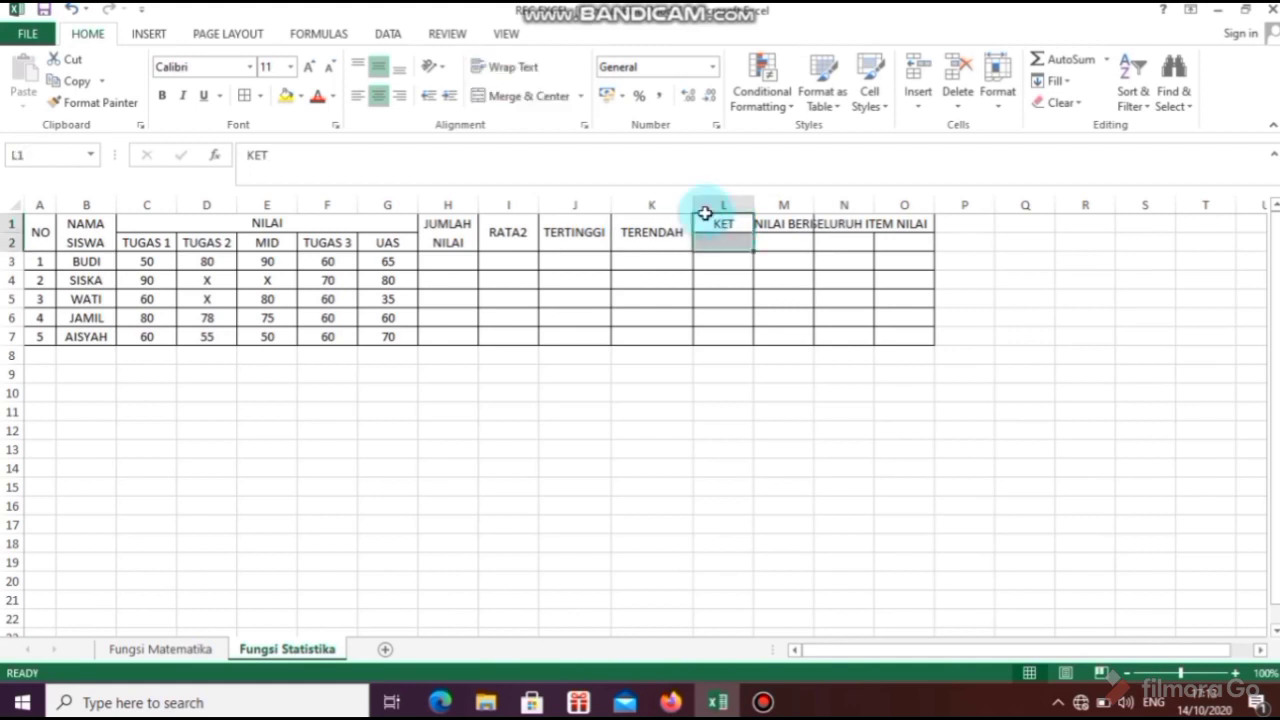
- Merge KET over L1:L2, and merge and wrap JLM ITEM NILAI BERISI ANGKA over M1:M2, widening column M to fit it on two lines
left_click(510, 95)
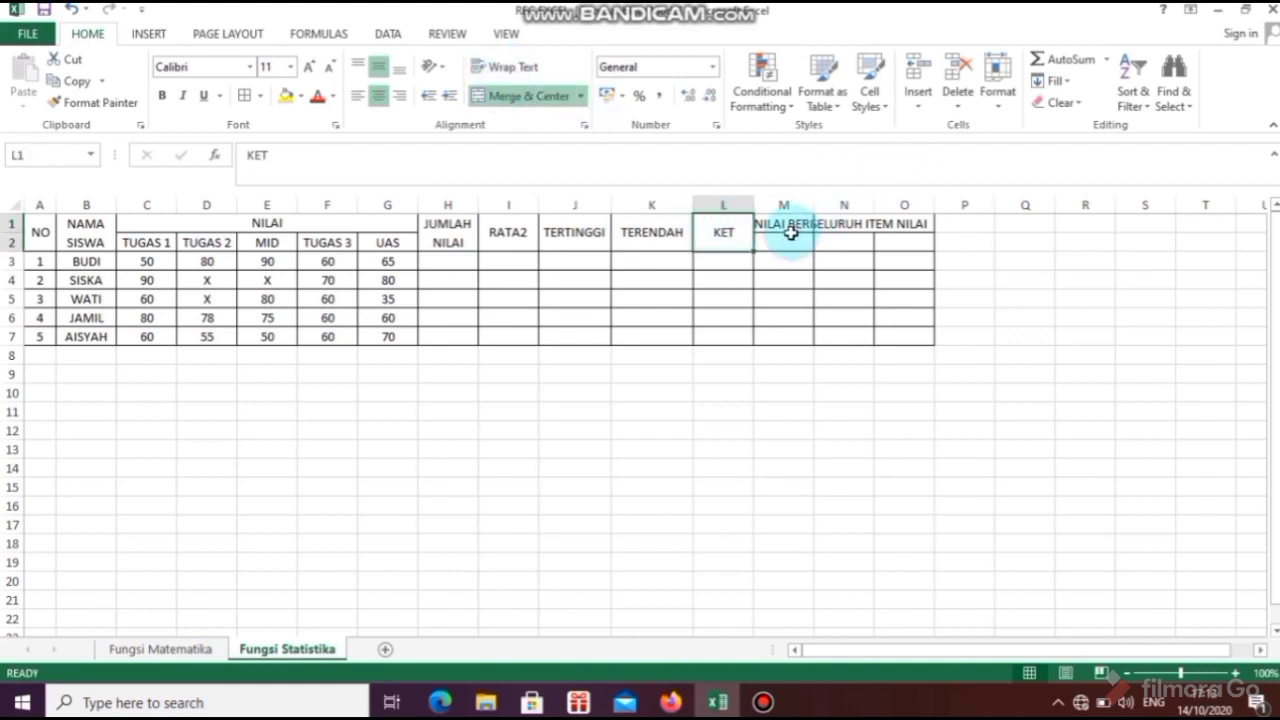
left_click_drag(787, 224, 786, 240)
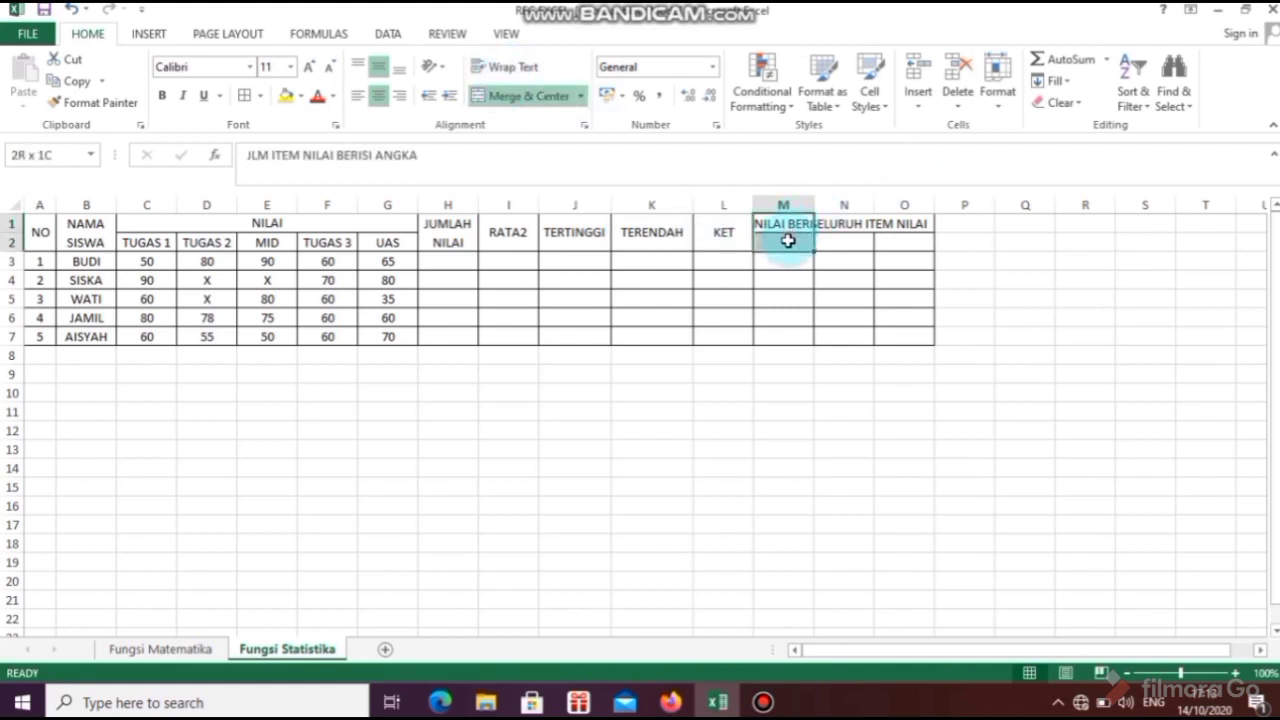
left_click(527, 98)
left_click(515, 67)
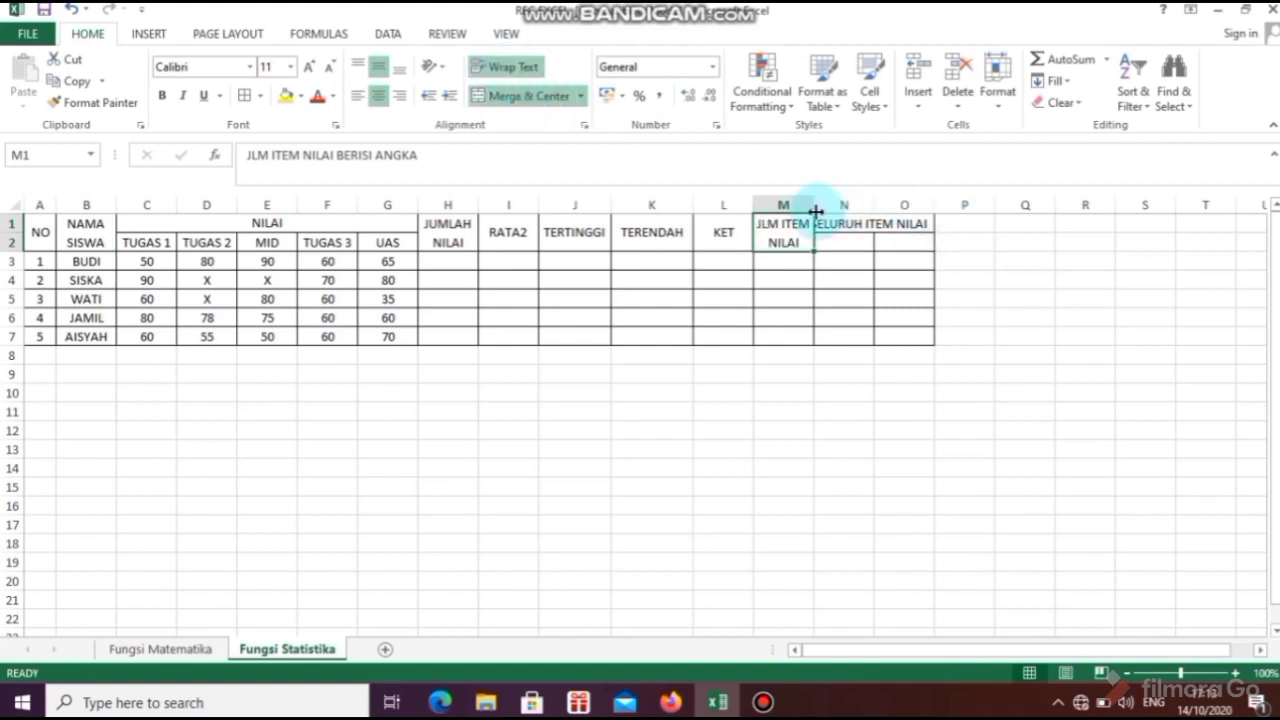
left_click_drag(816, 211, 891, 240)
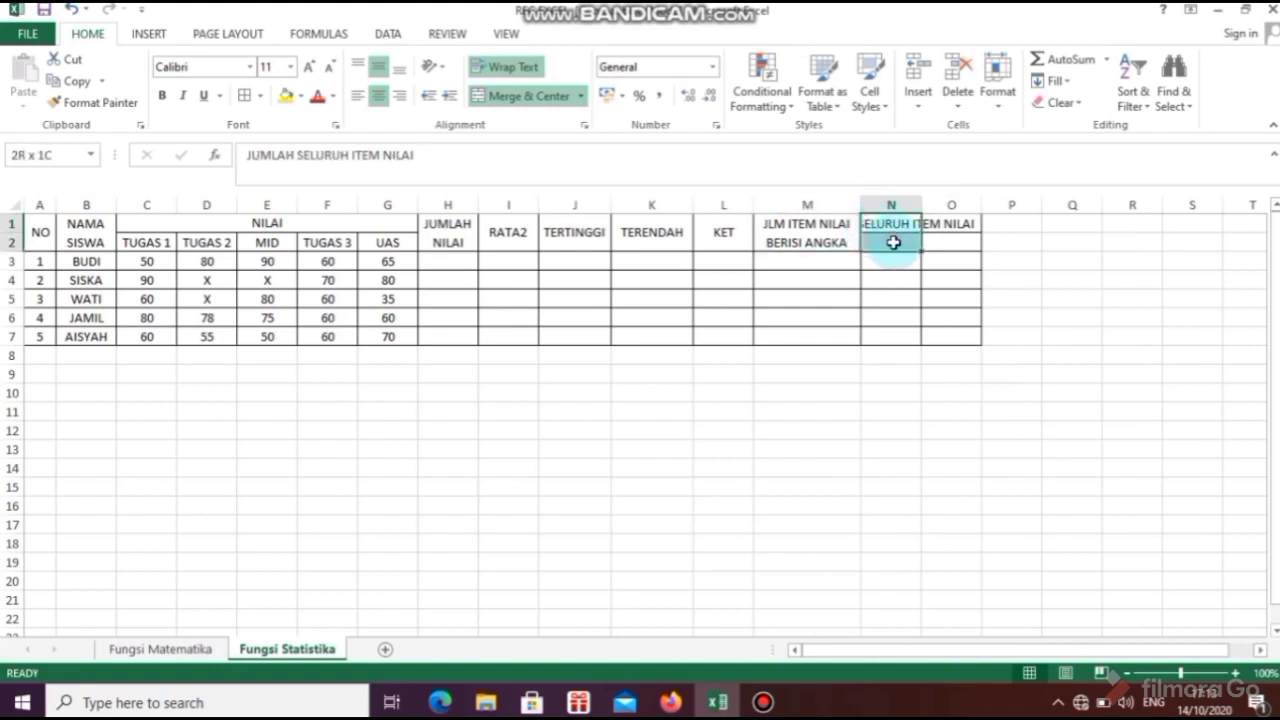
- Merge, center and wrap JUMLAH SELURUH ITEM NILAI over N1:N2, widening column N to fit the header on two lines
left_click(525, 97)
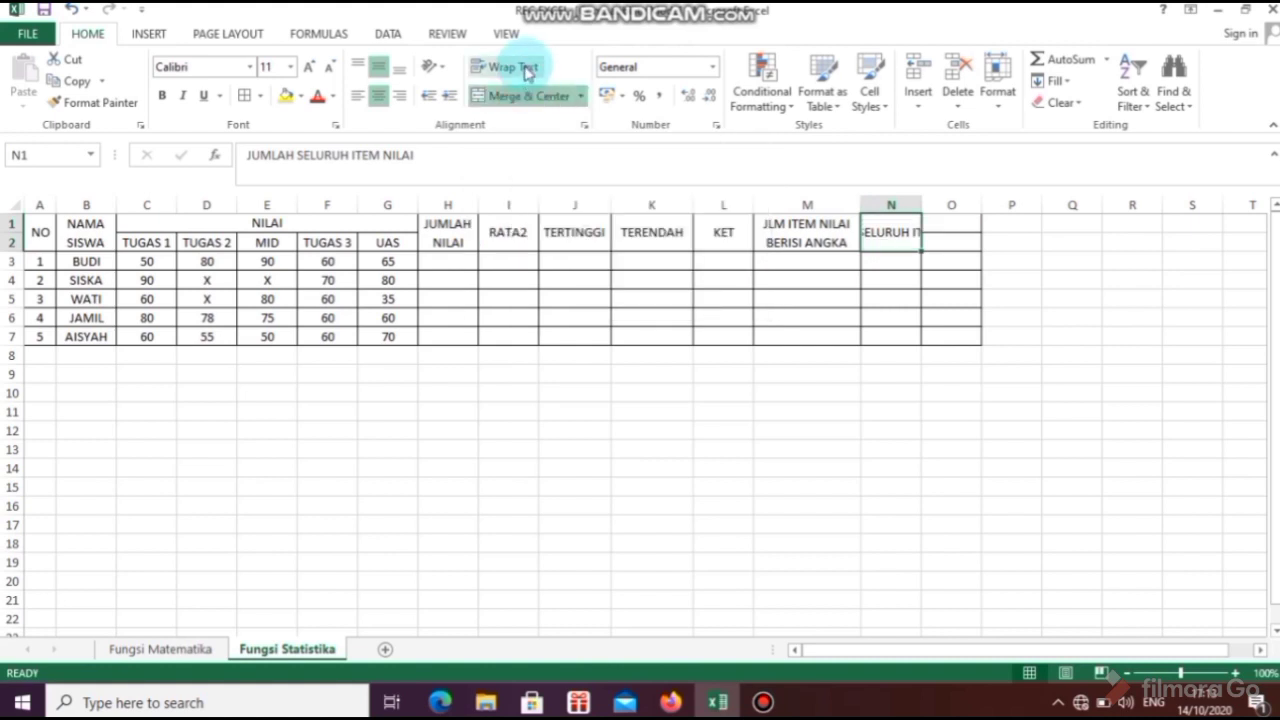
left_click(515, 66)
left_click_drag(921, 206, 976, 213)
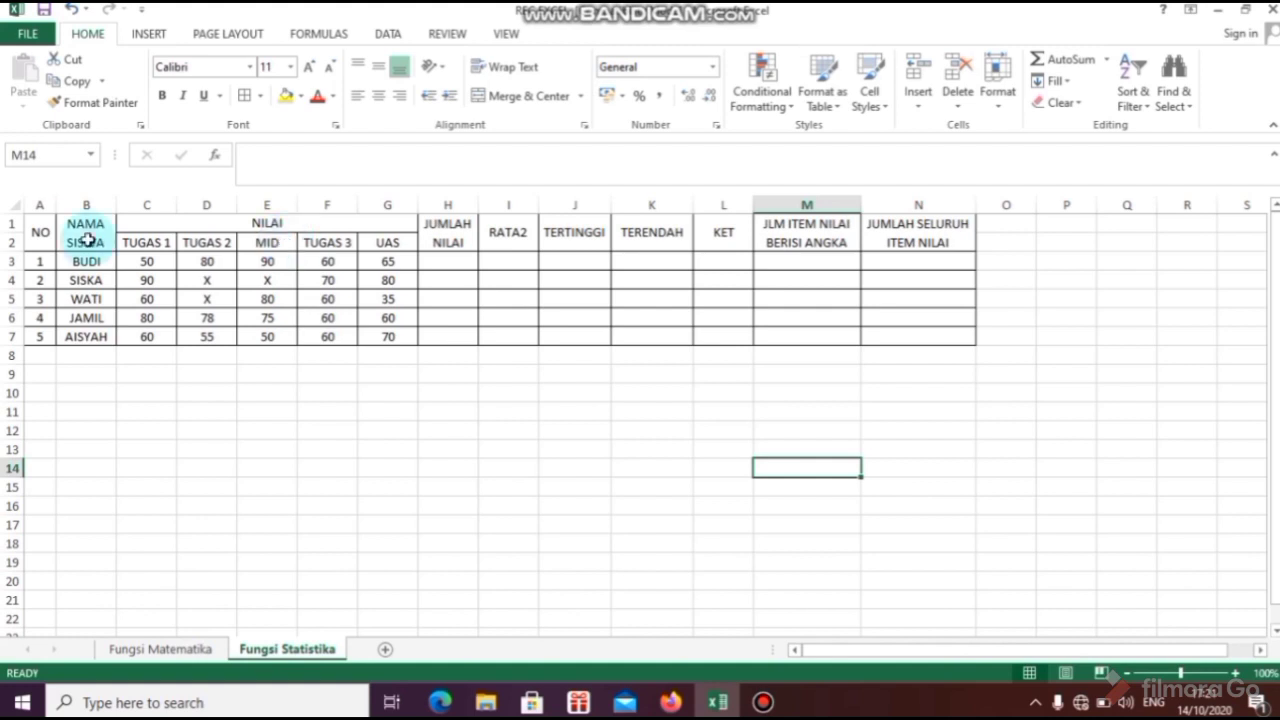
- Make all table headers in A1:N2 bold
left_click_drag(37, 229, 908, 246)
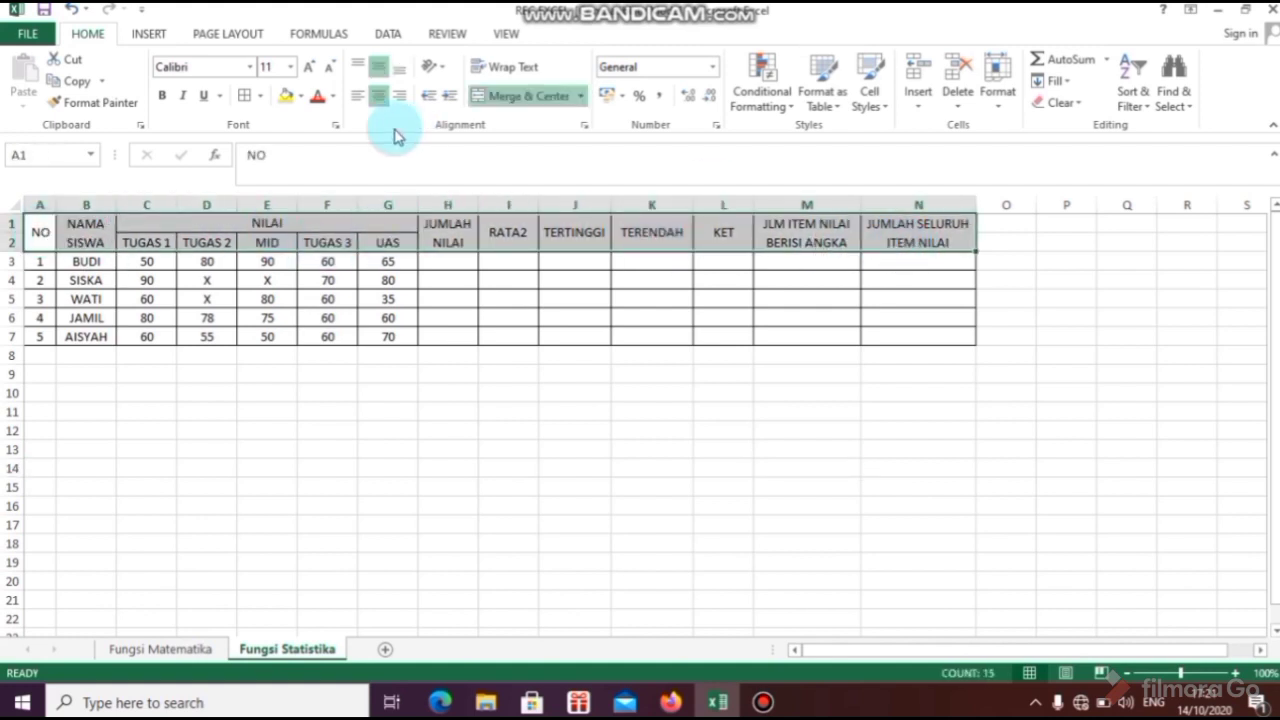
left_click(161, 95)
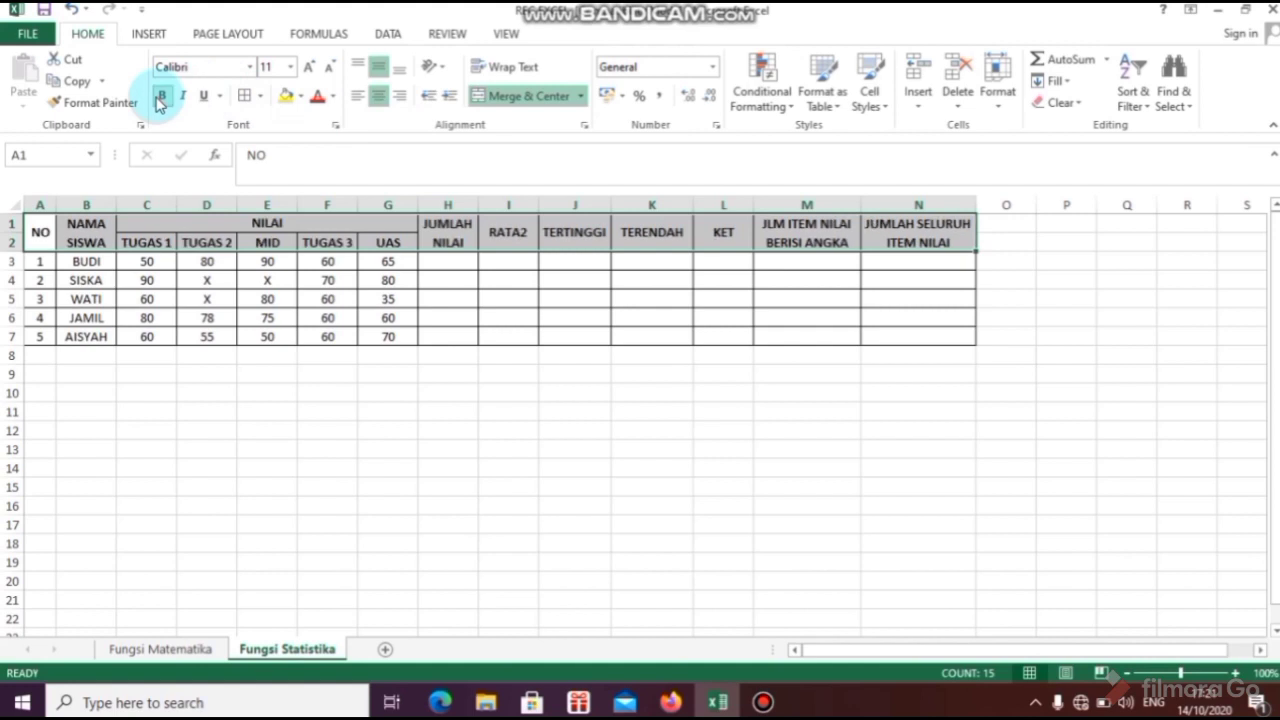
left_click(485, 297)
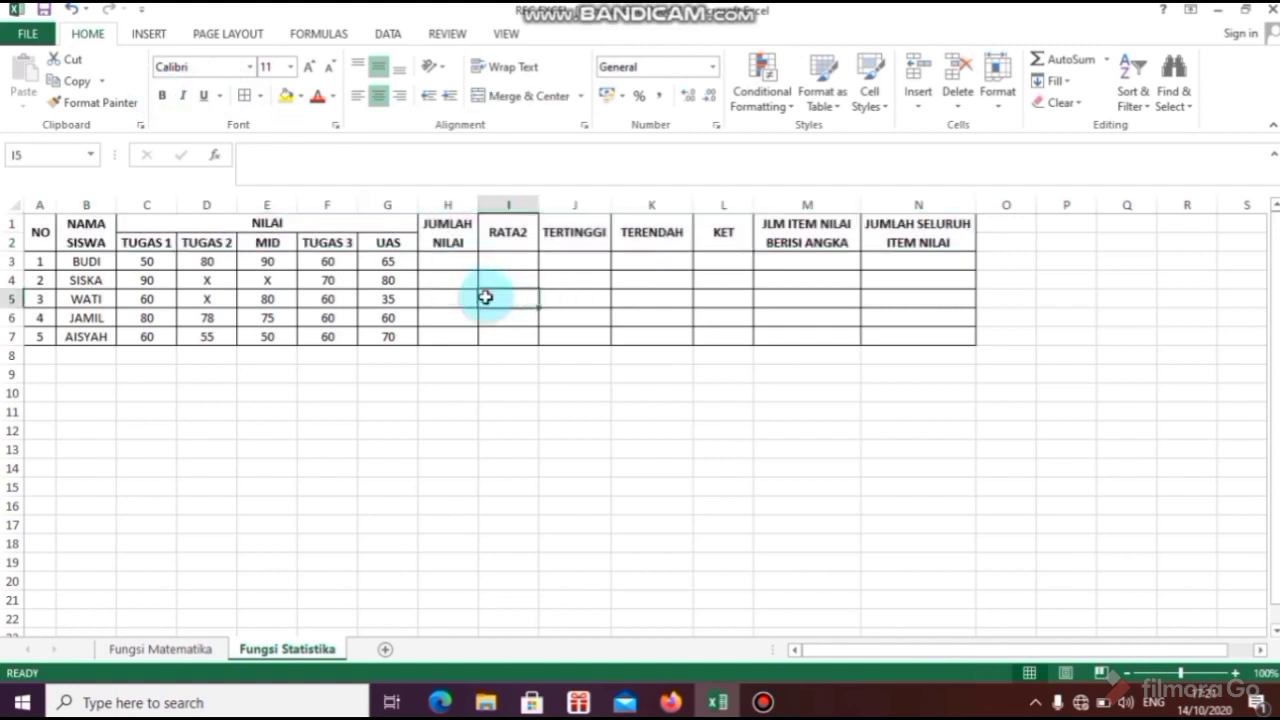
- Enter =SUM(C3;D3;E3;F3) in H3 under JUMLAH NILAI, listing the score cells as separate arguments
left_click(456, 265)
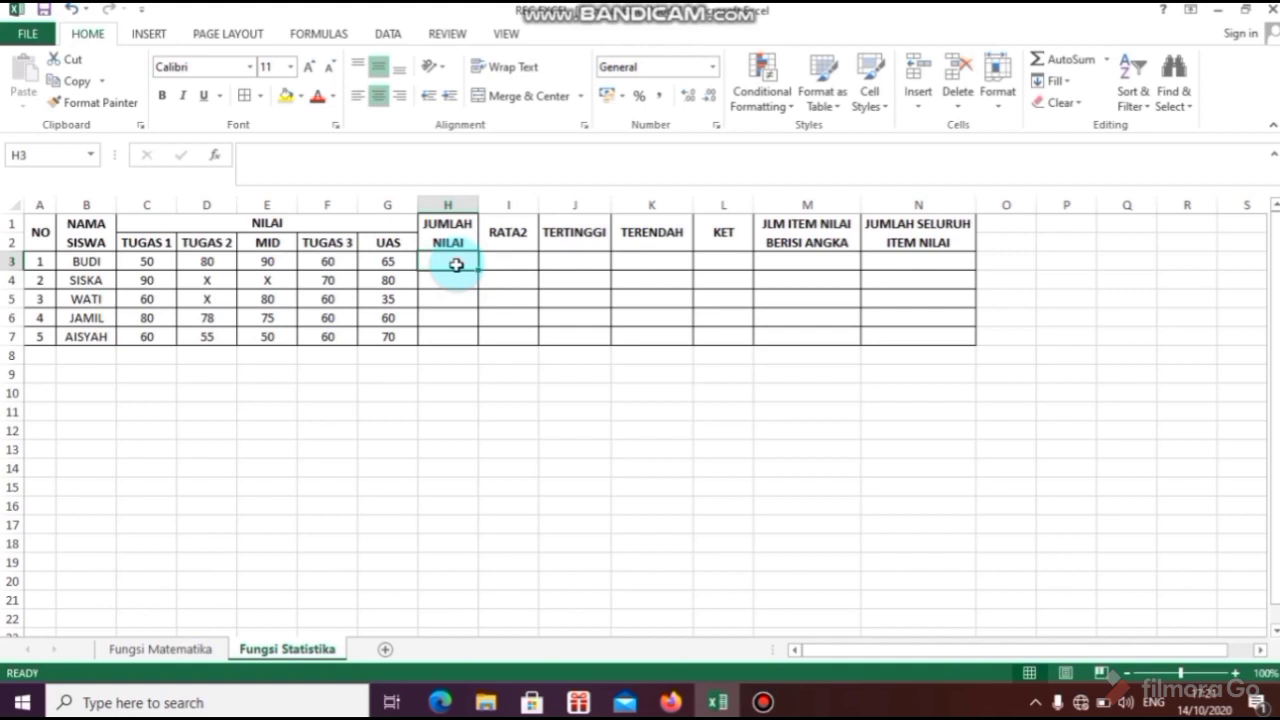
type("=")
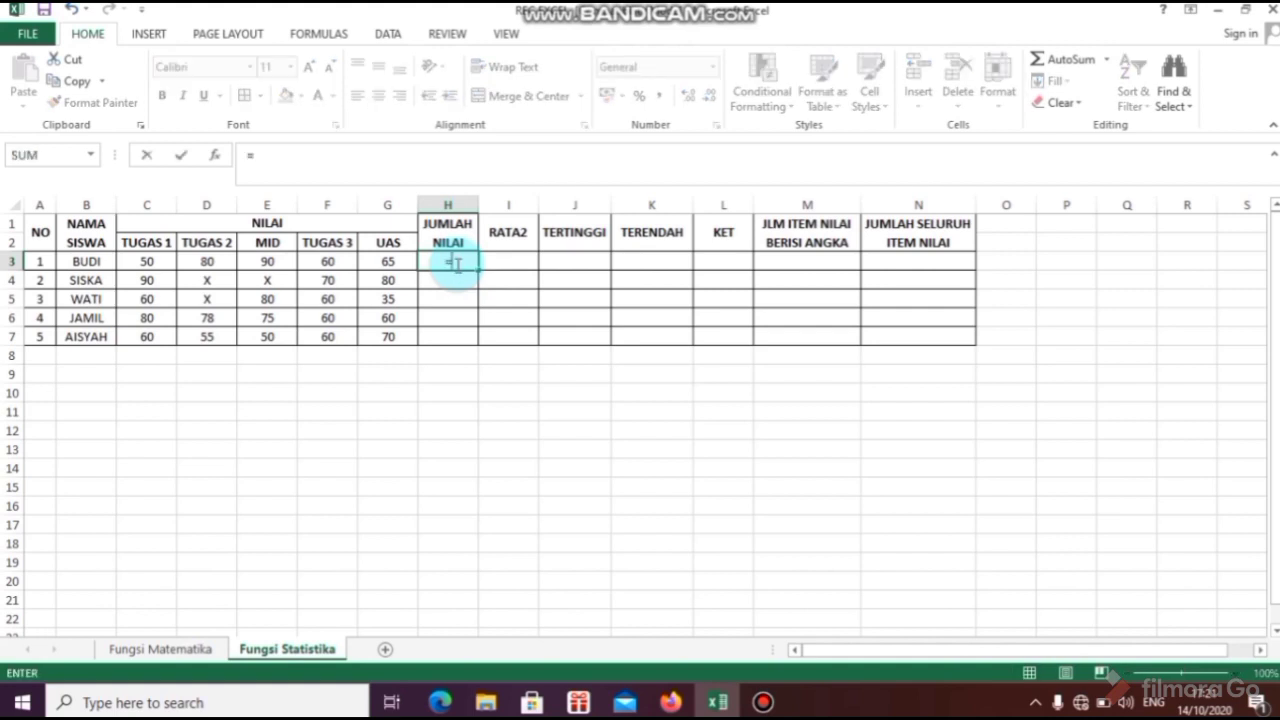
type("SUM")
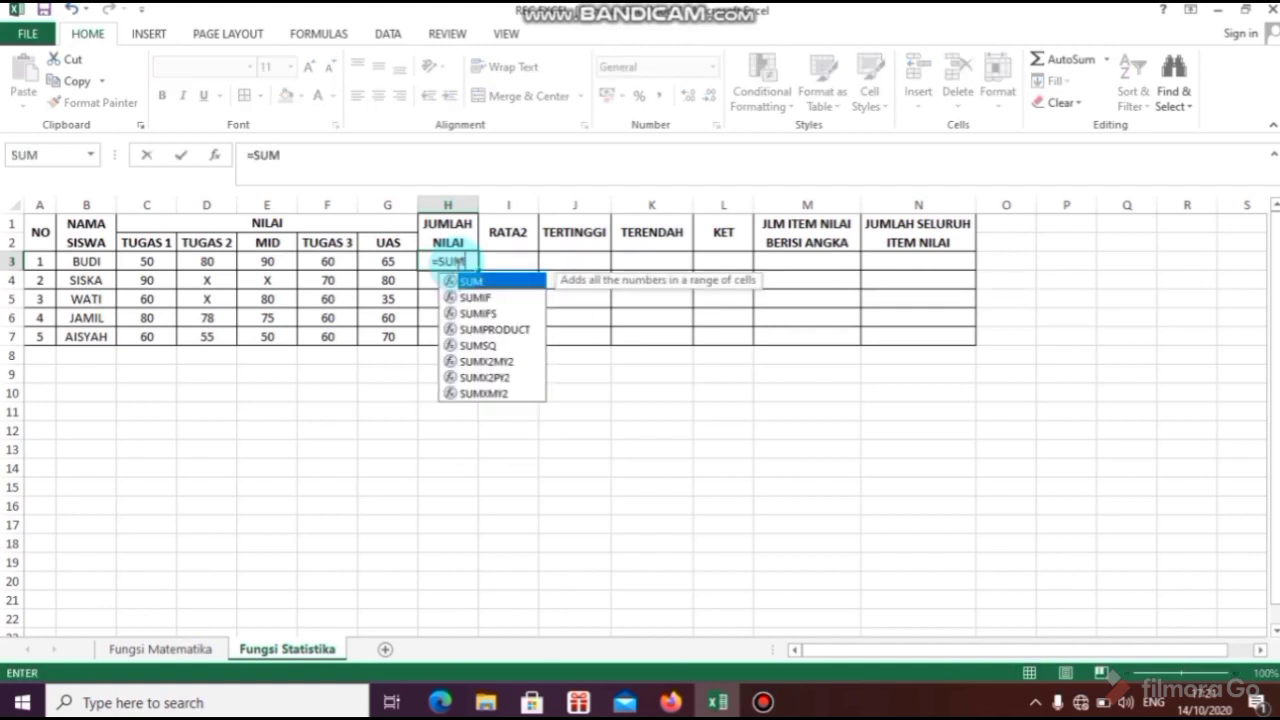
type("(")
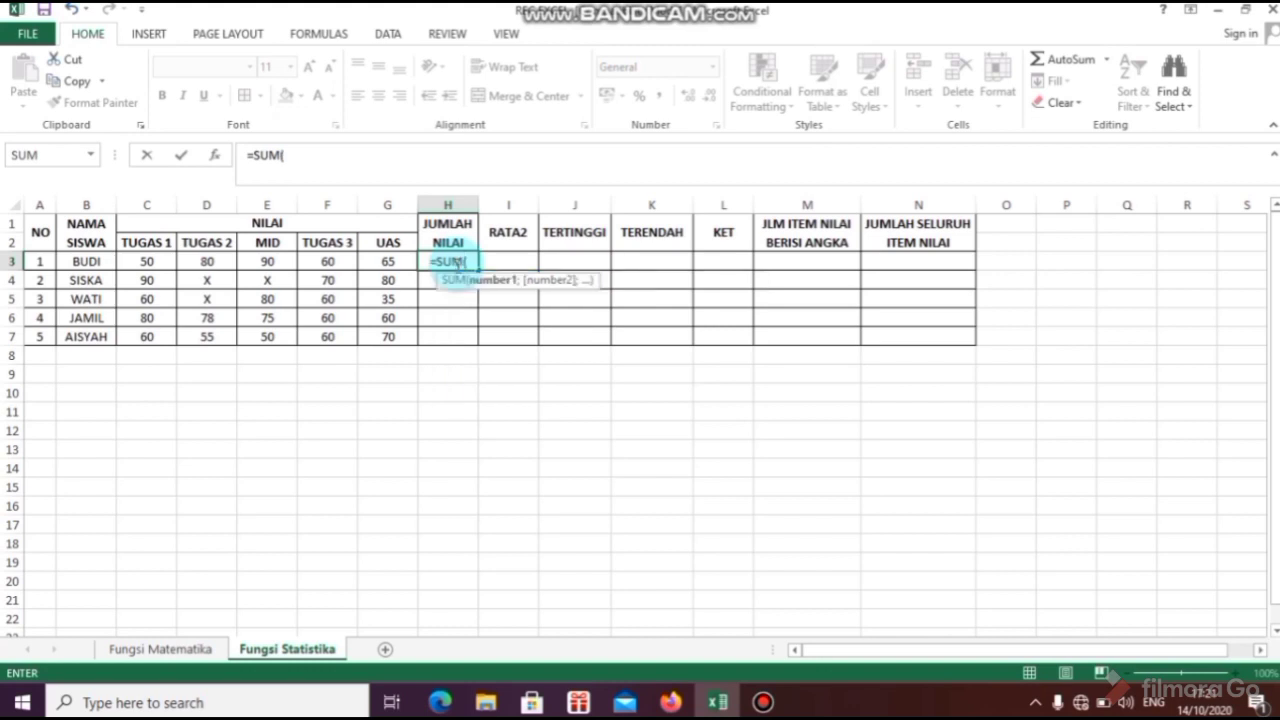
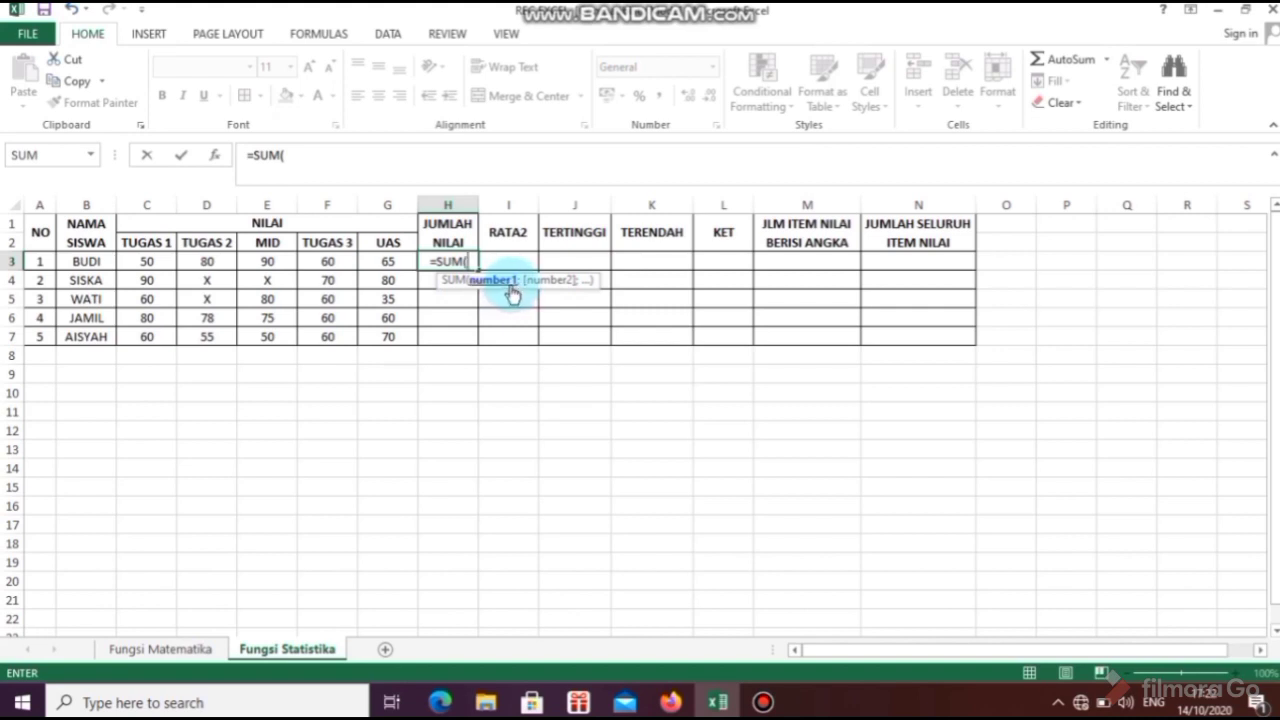
left_click(159, 262)
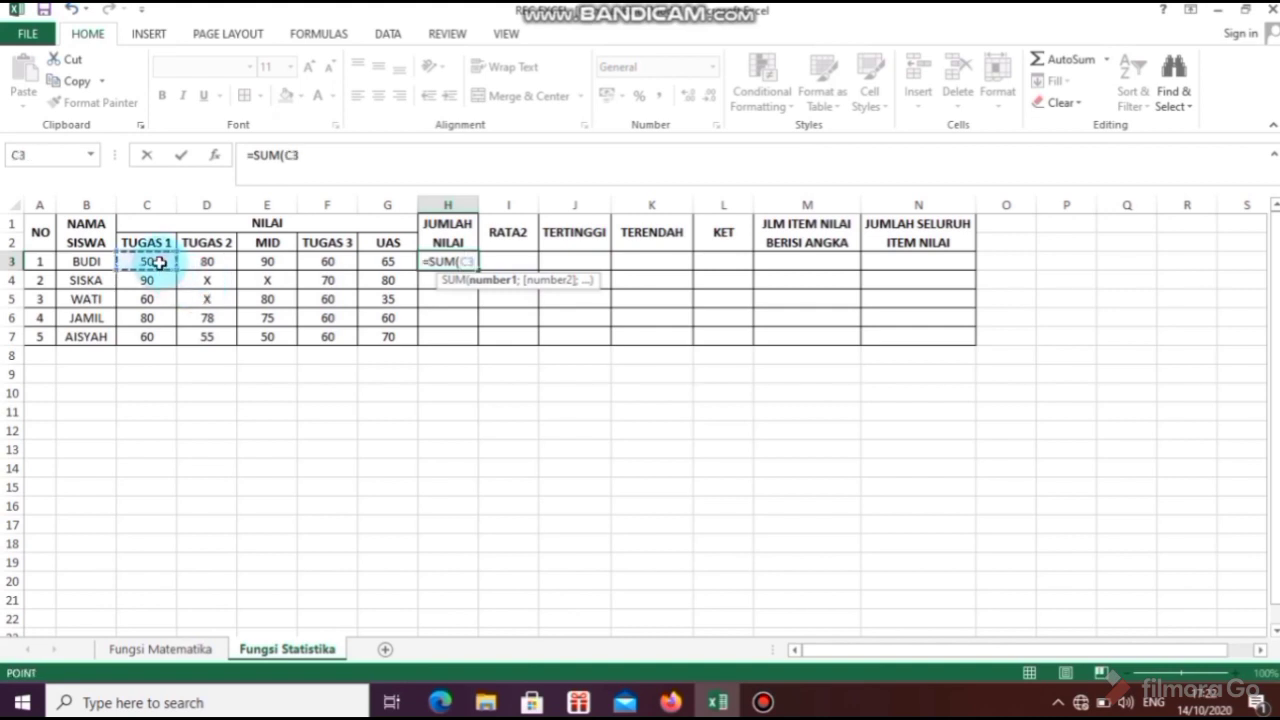
type(";")
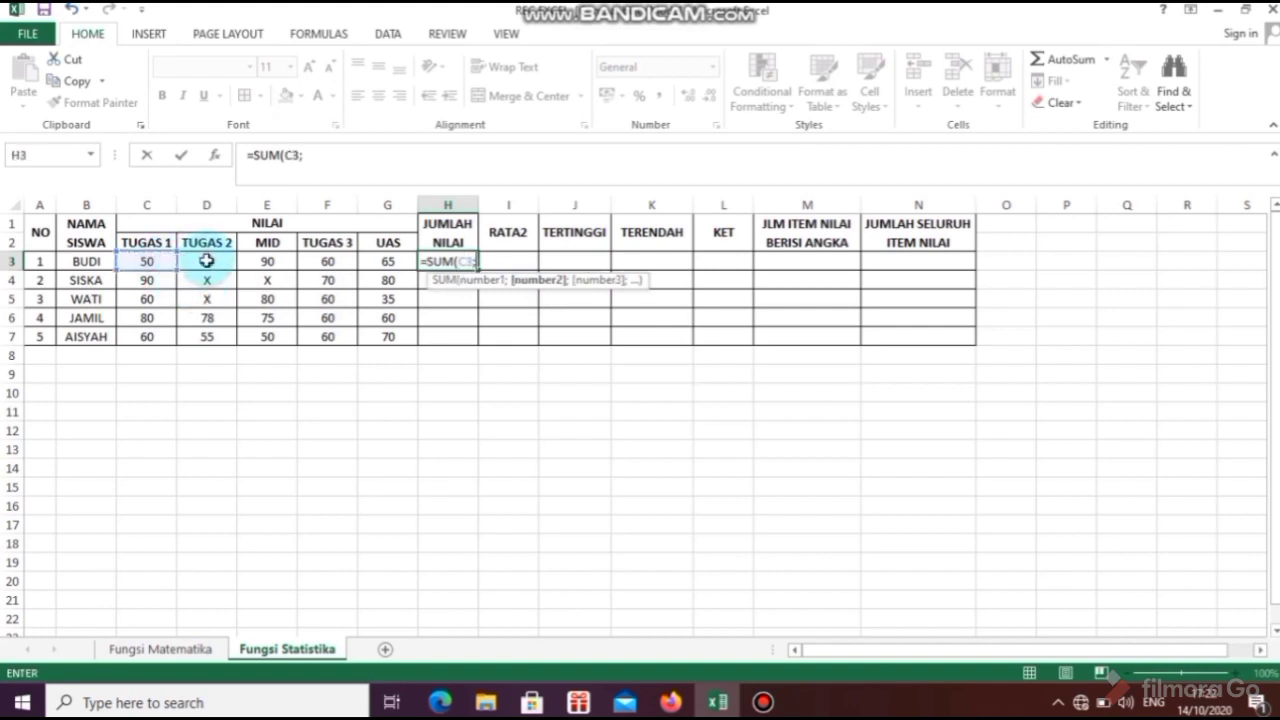
left_click(206, 261)
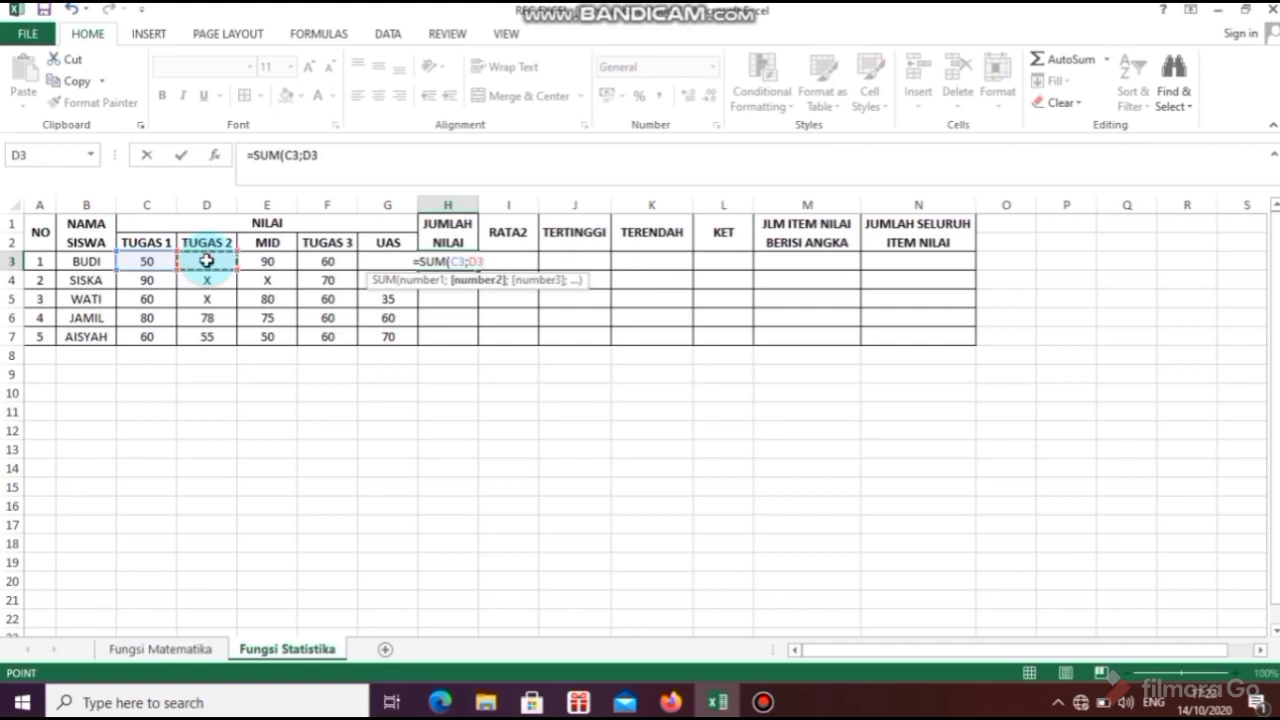
type(";")
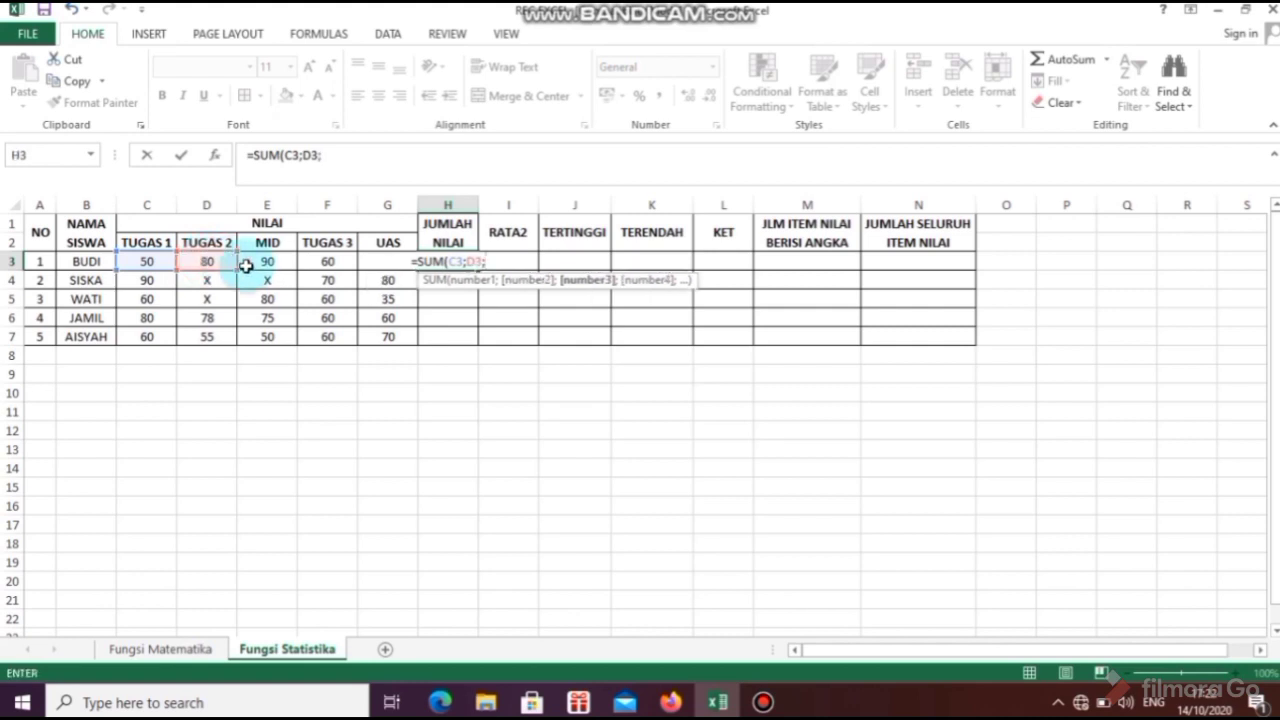
left_click(264, 262)
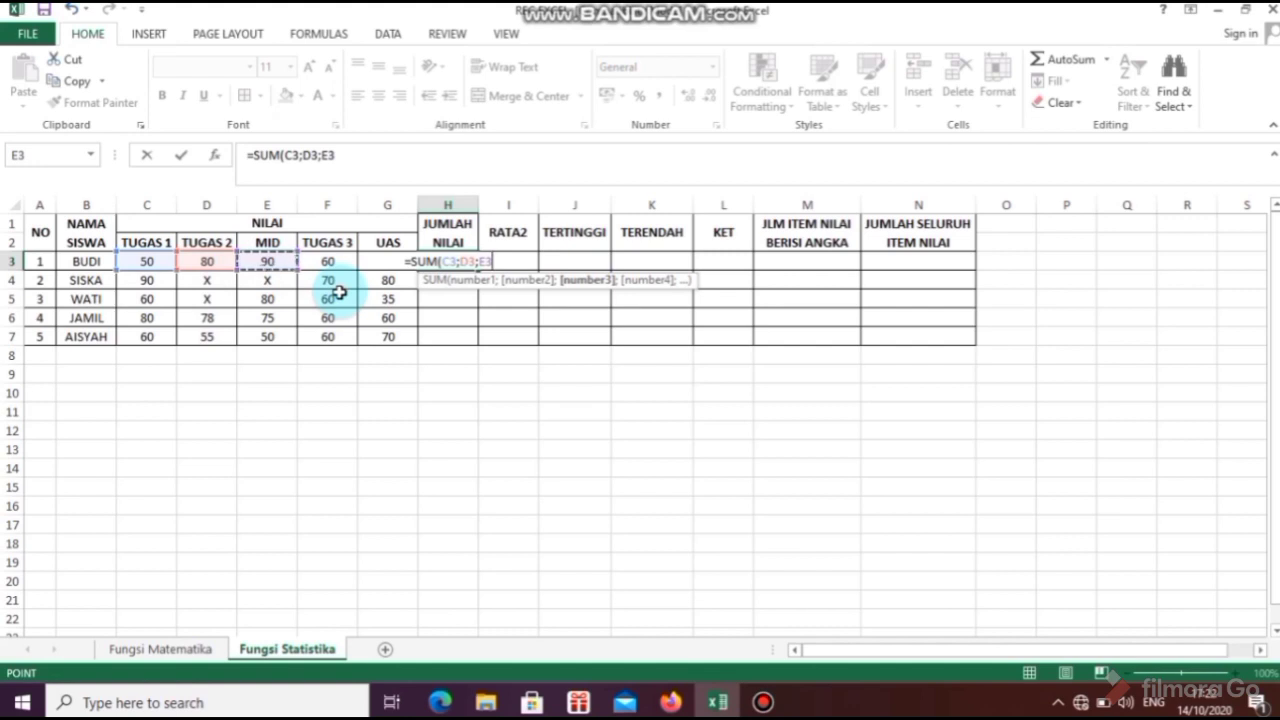
type(";")
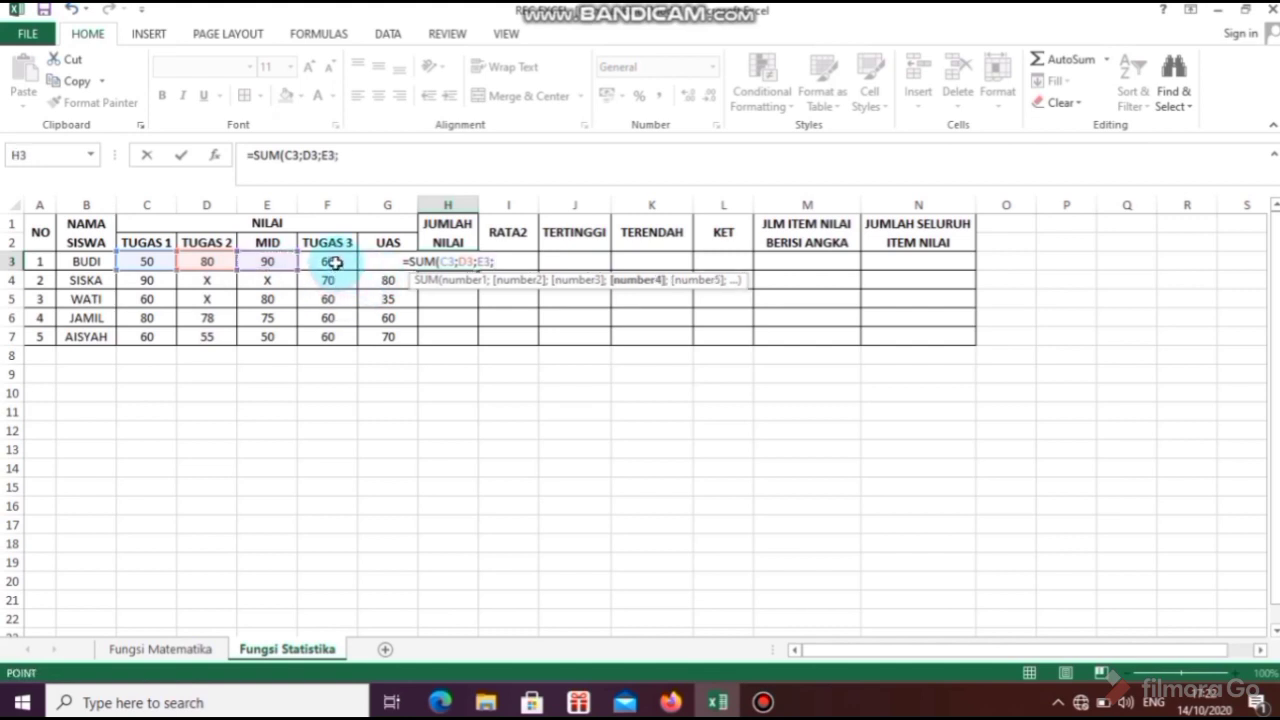
left_click(335, 262)
type(";")
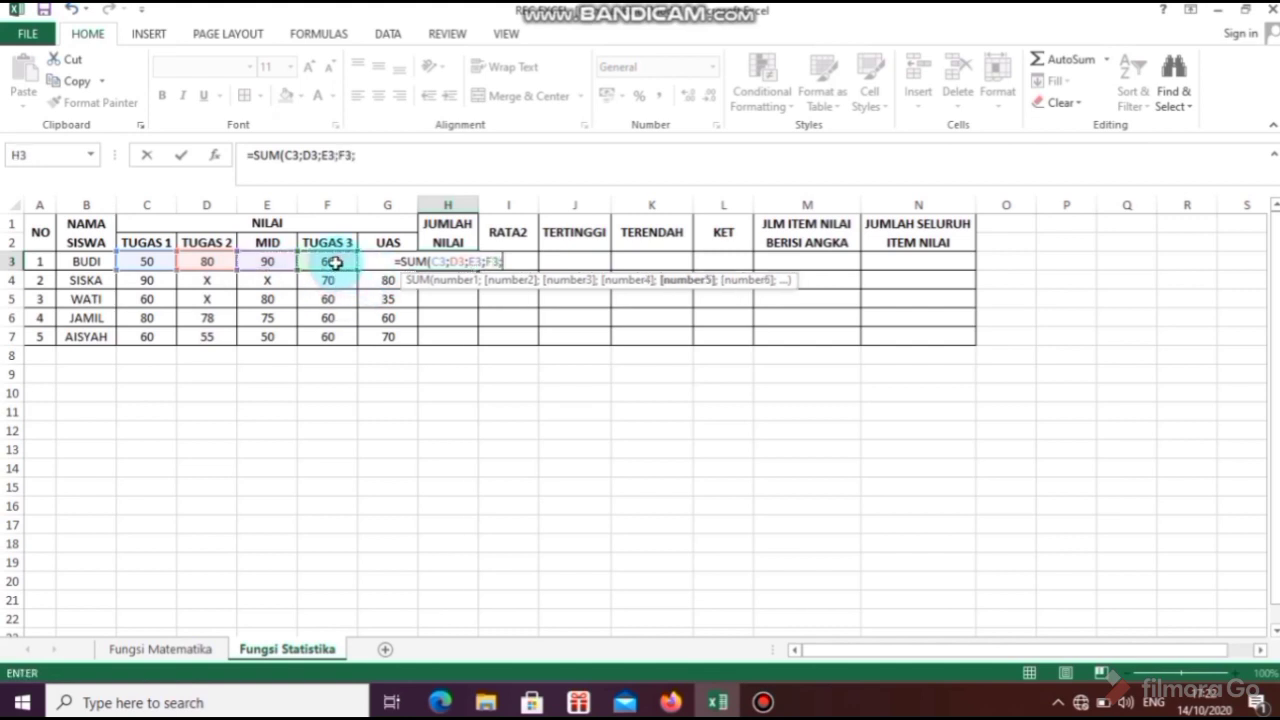
left_click(374, 262)
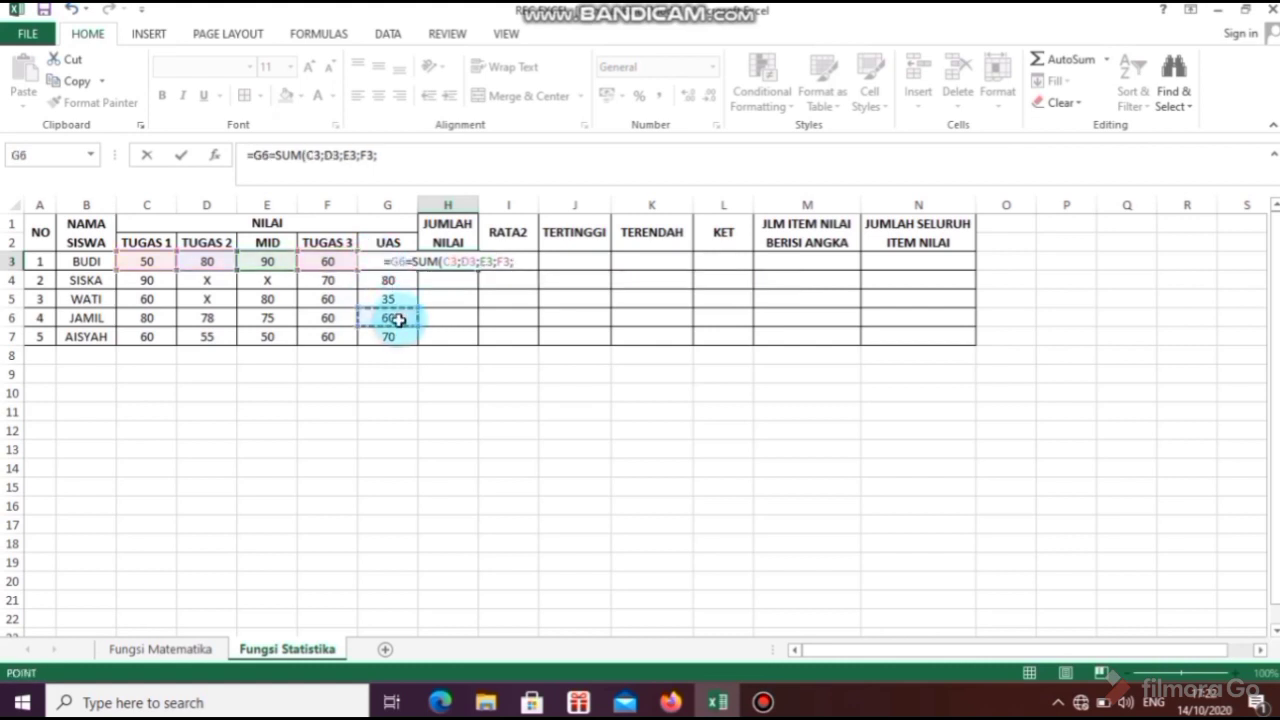
key("BackSpace")
key("BackSpace")
key("BackSpace")
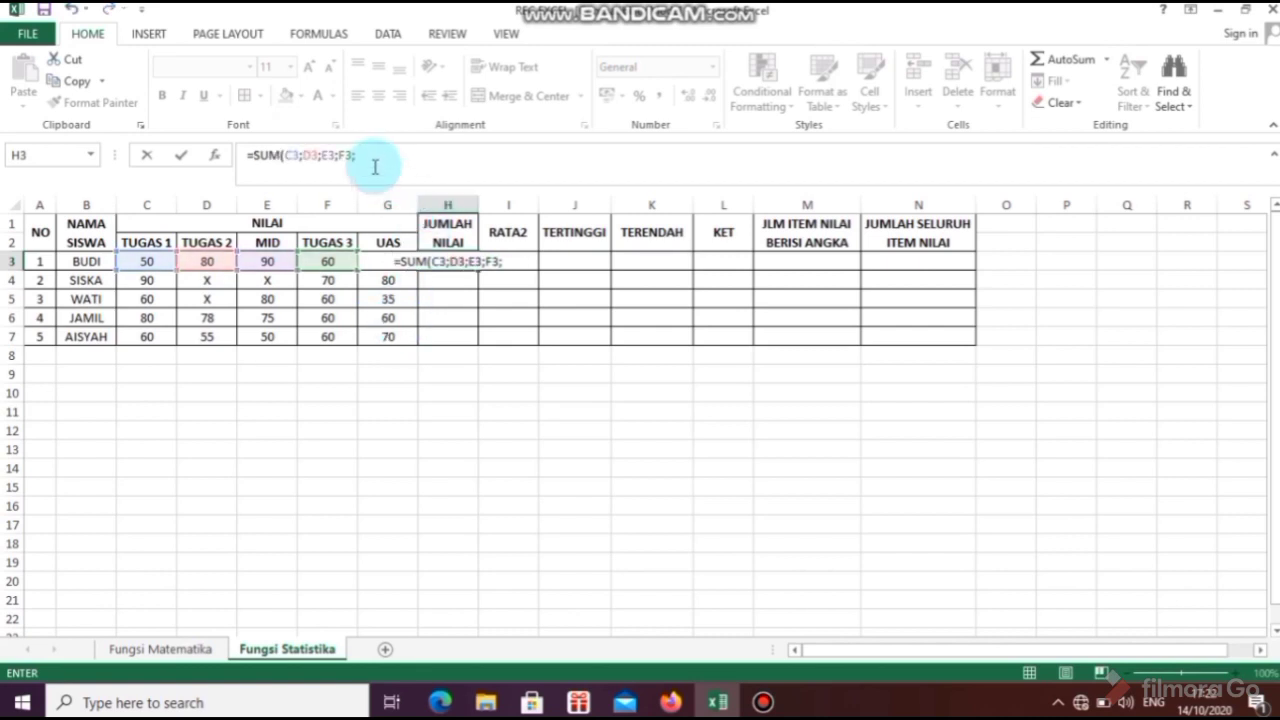
left_click(375, 165)
key("BackSpace")
key("Return")
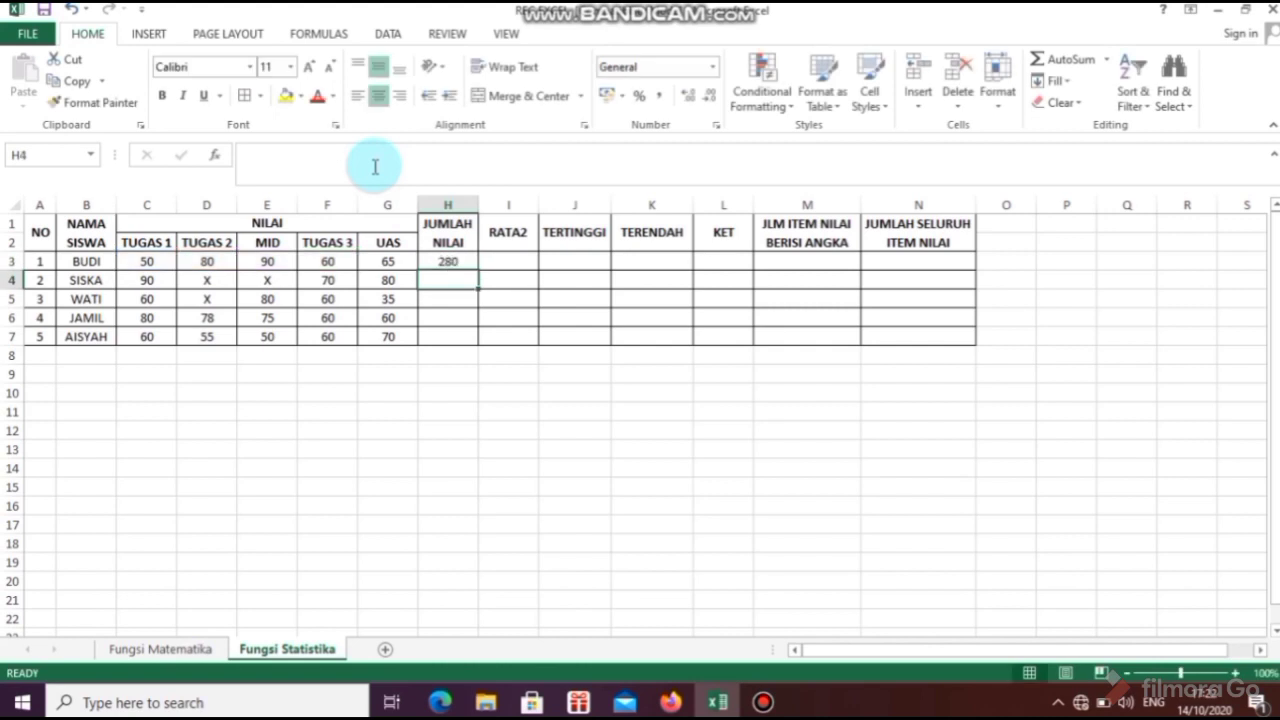
- Clear the SUM formula from H3
left_click(438, 259)
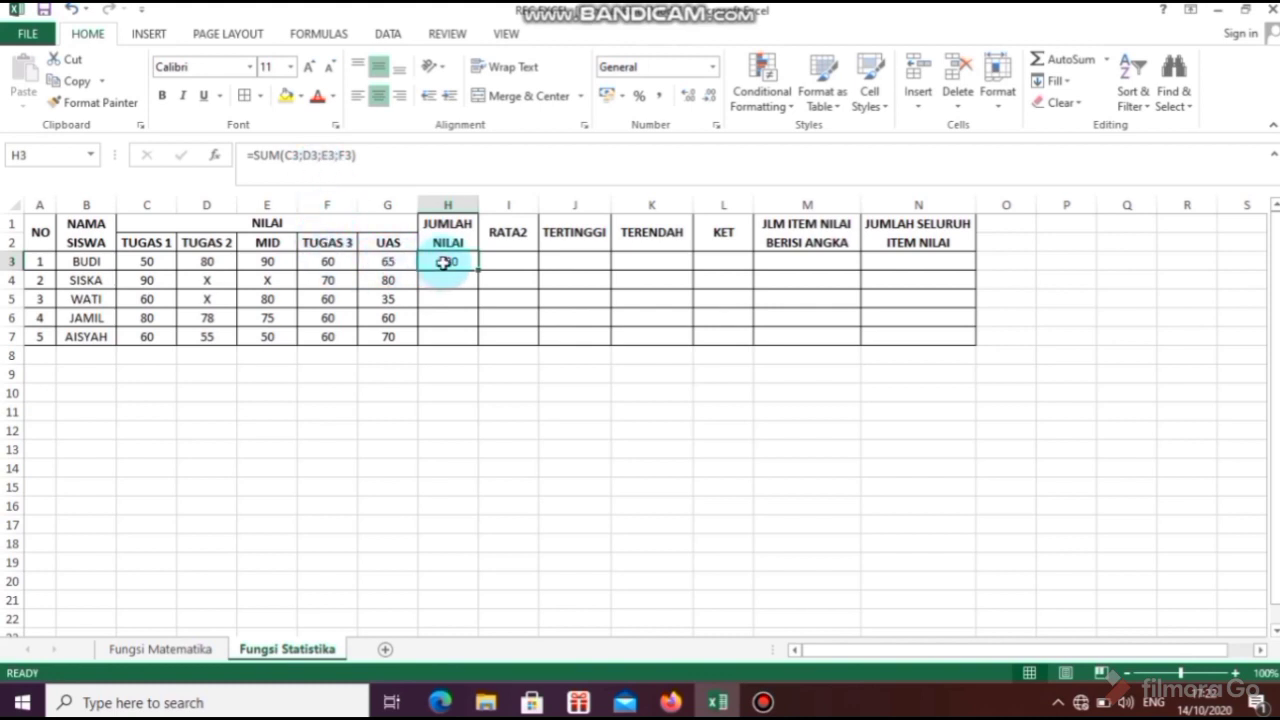
key("Delete")
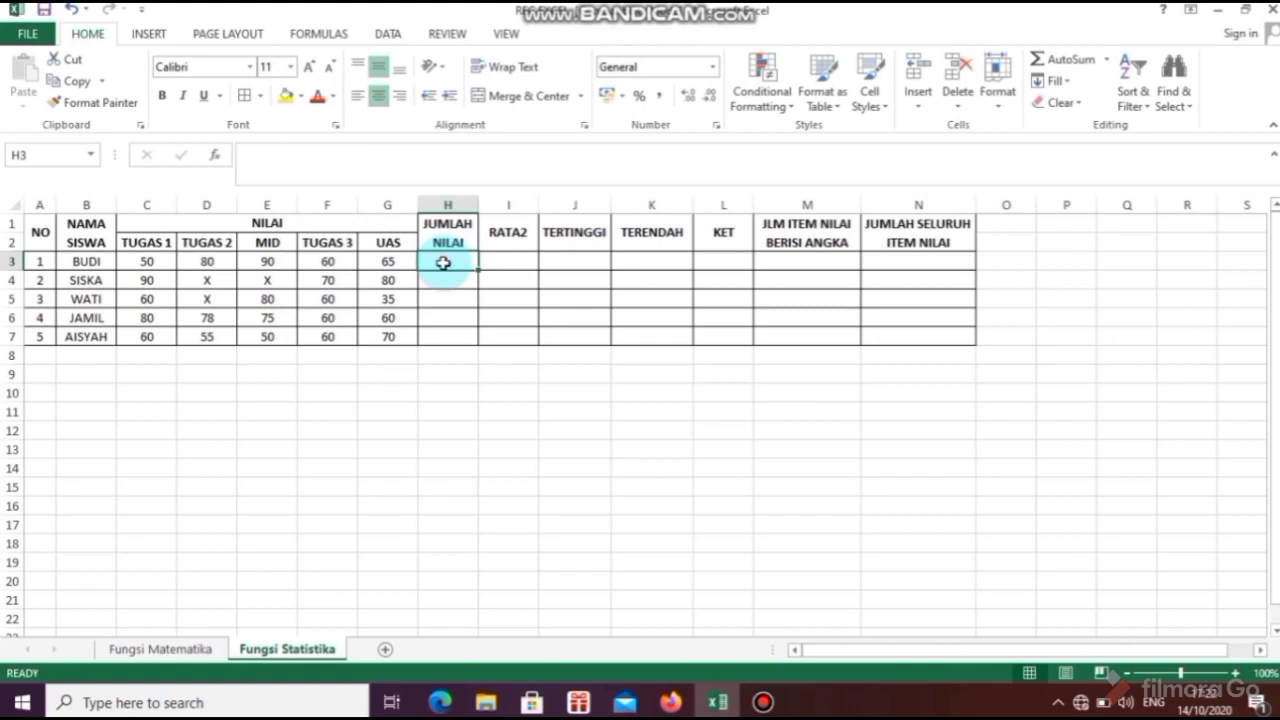
- Total the first student's scores in H3 using a single range, =SUM(C3:G3)
left_click_drag(140, 264, 386, 260)
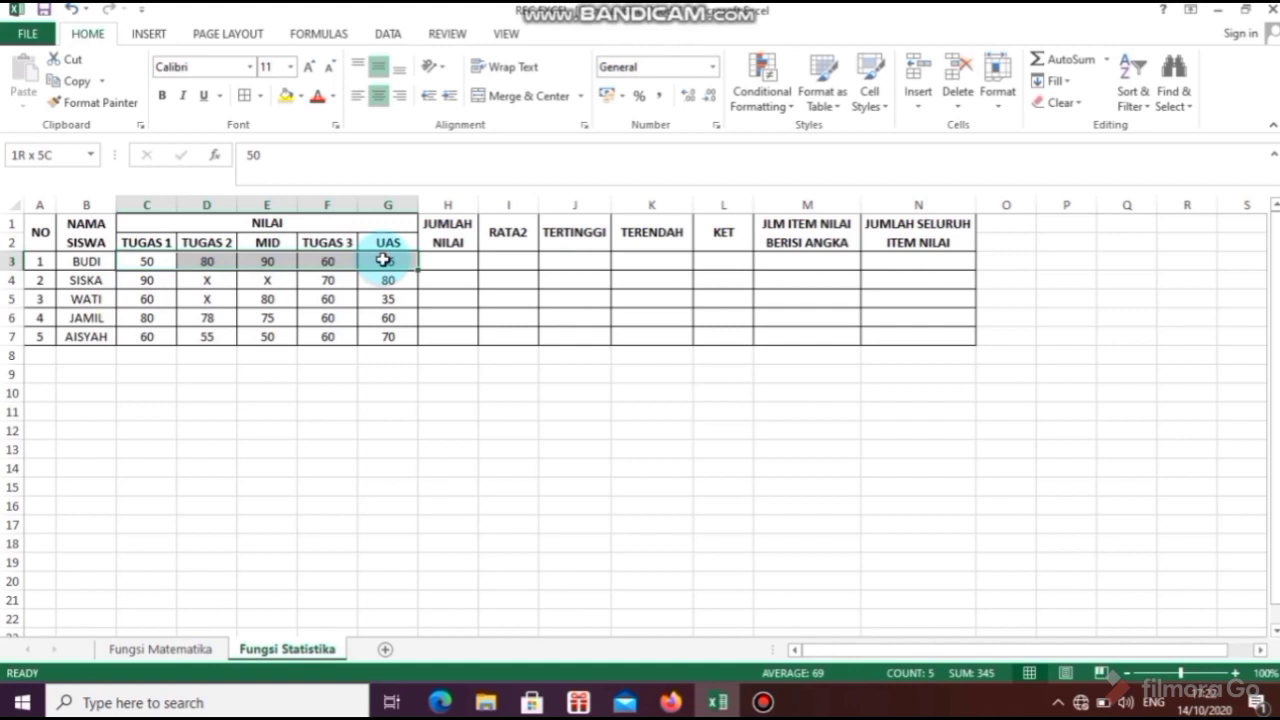
left_click(386, 261)
left_click(432, 260)
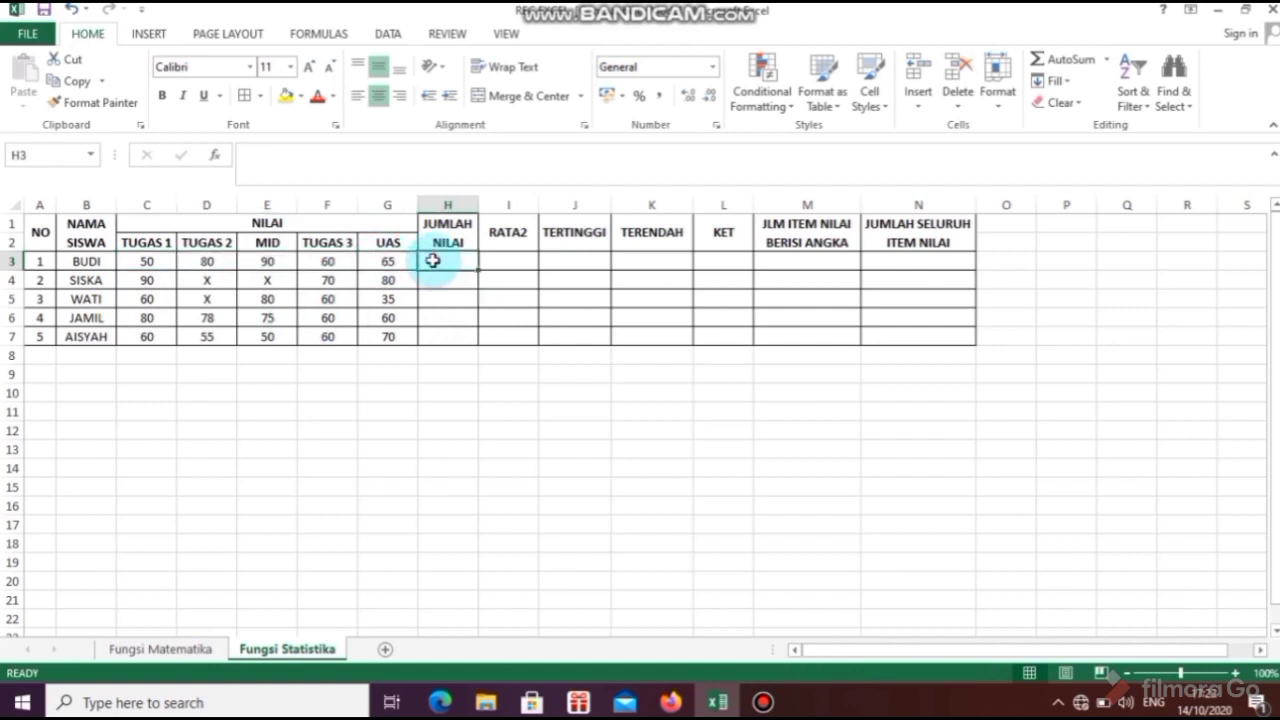
type("=SUM")
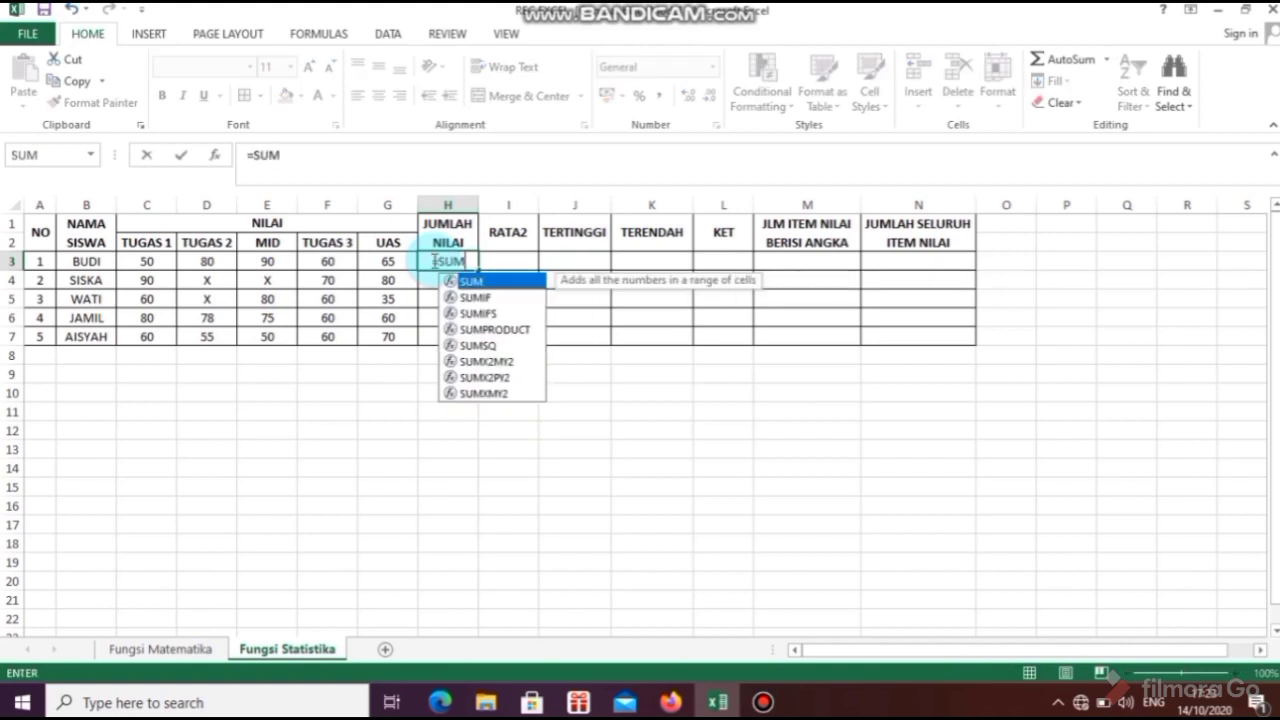
type("(")
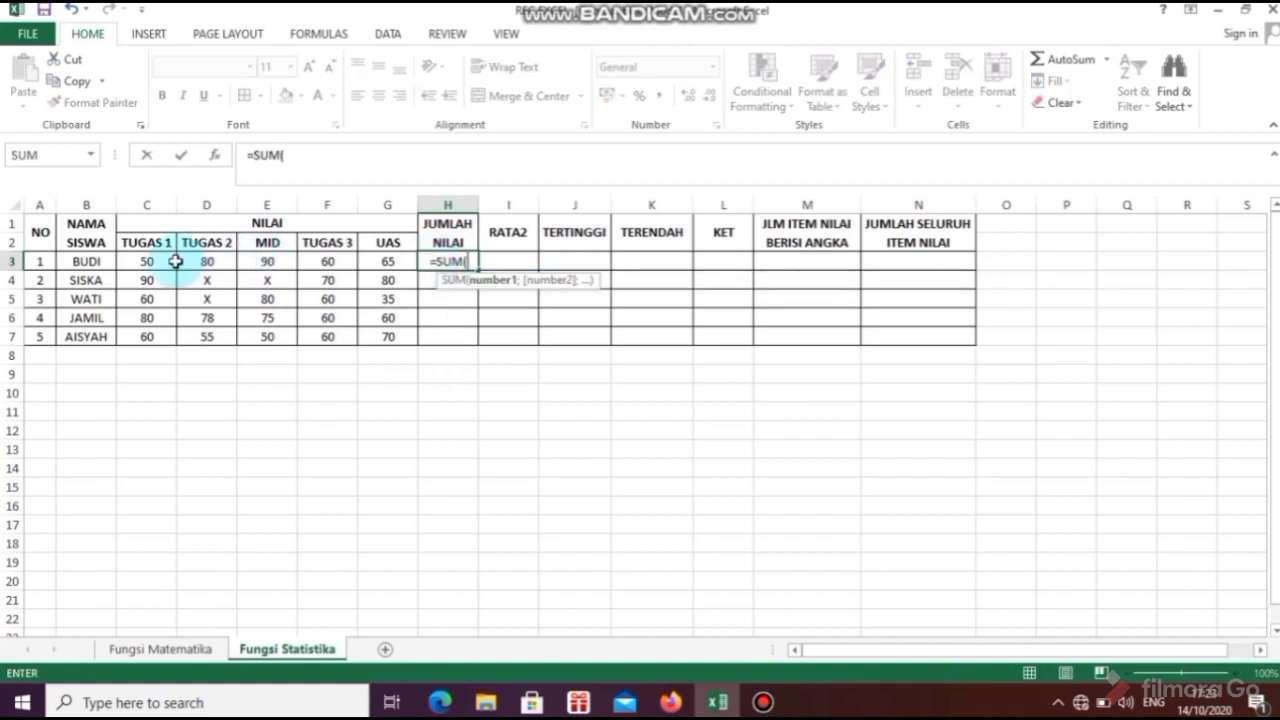
left_click_drag(150, 262, 369, 263)
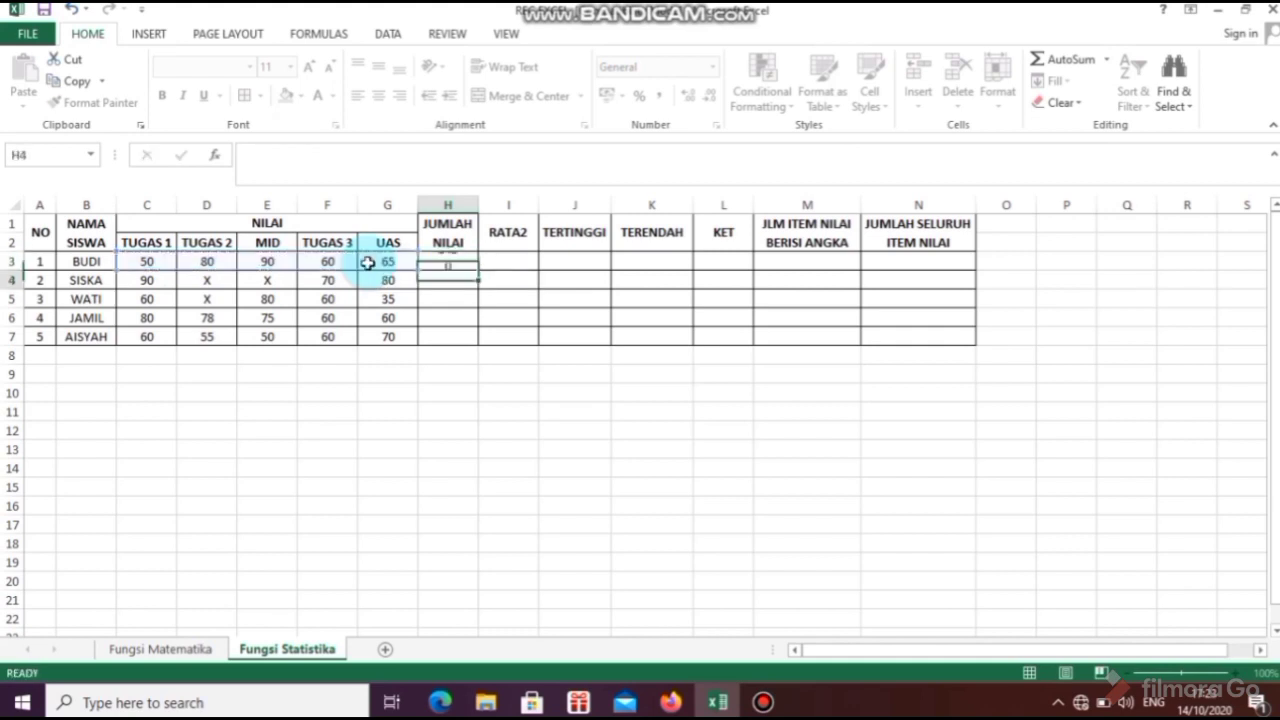
key("Return")
- Fill the SUM formula from H3 down through H7 to complete the JUMLAH NILAI column
left_click(444, 262)
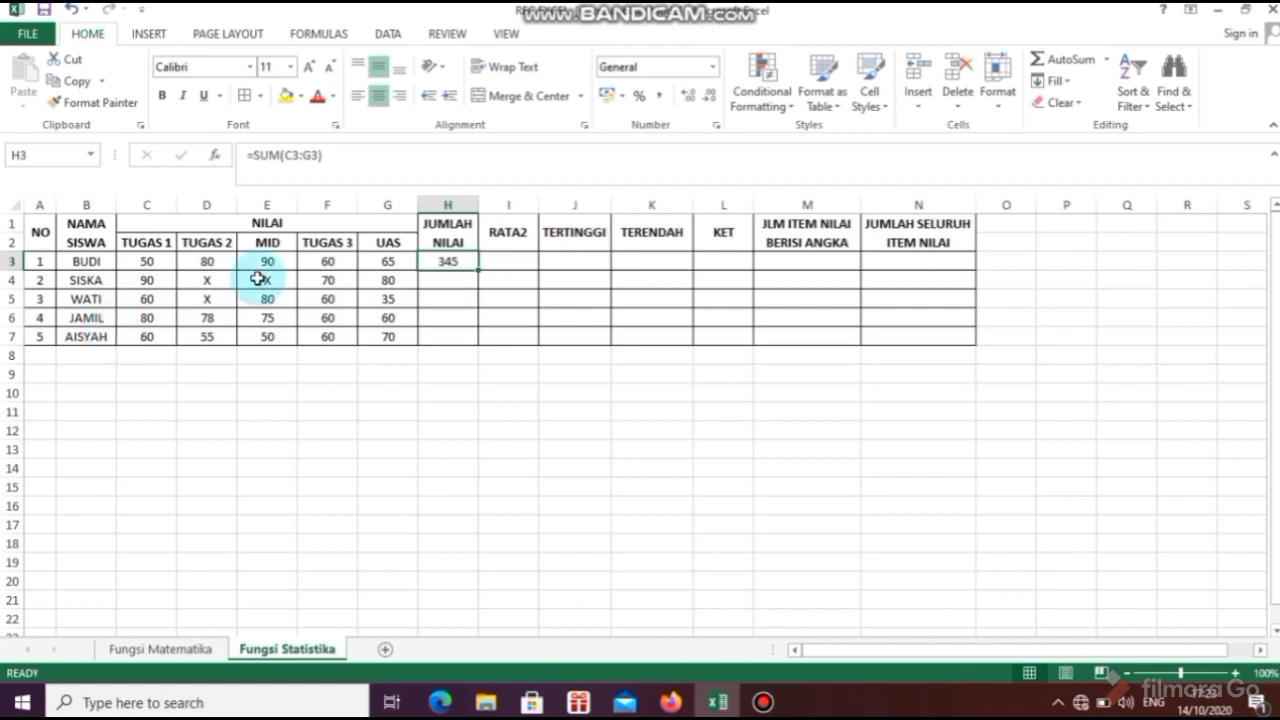
left_click(451, 282)
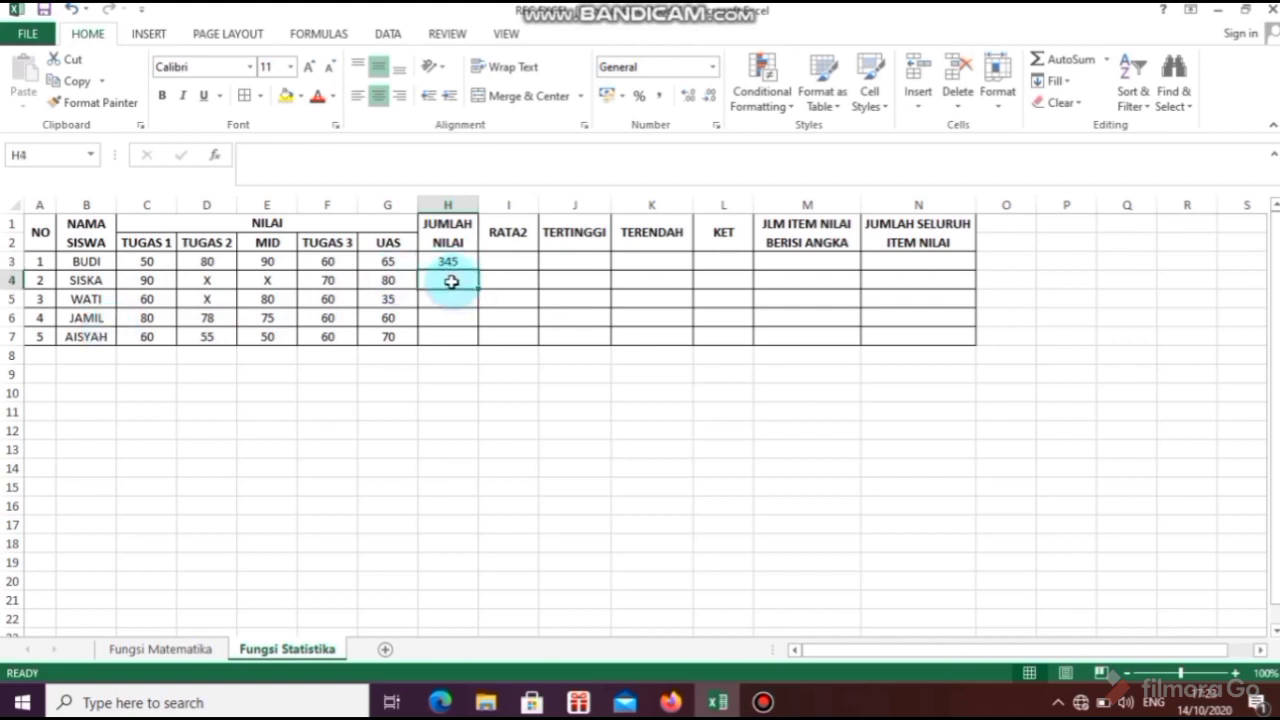
left_click(448, 258)
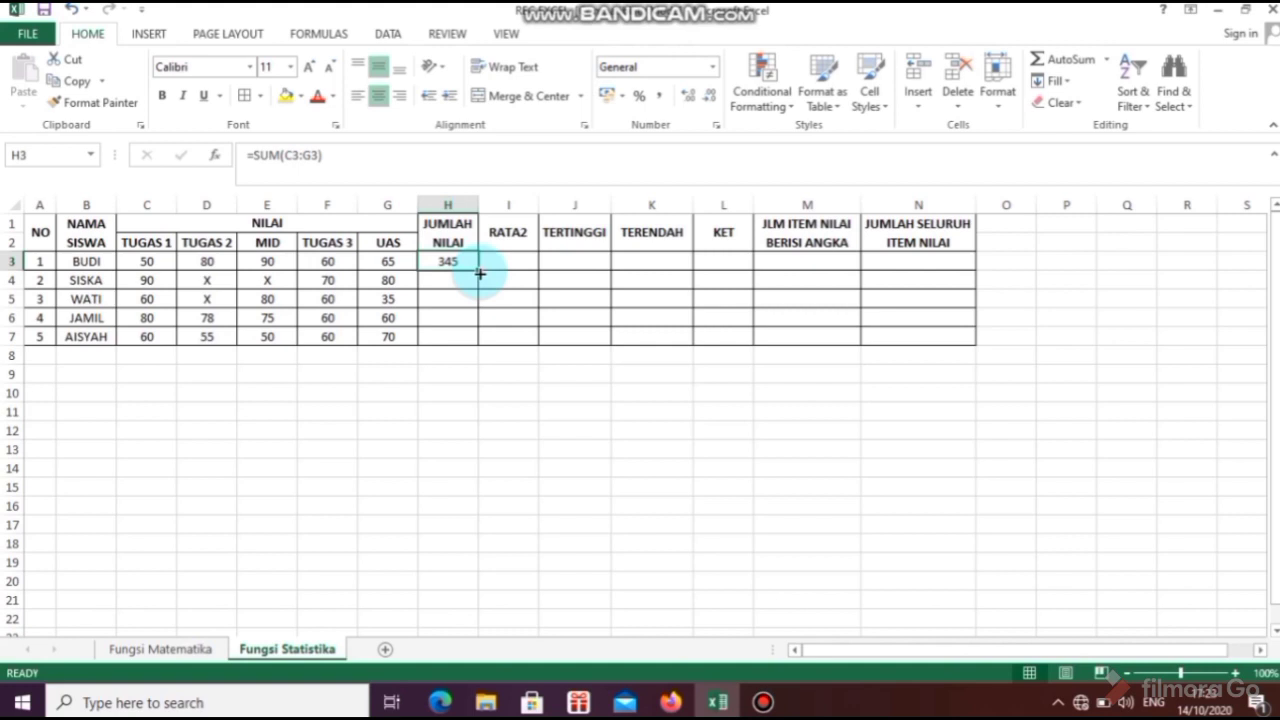
left_click_drag(480, 273, 477, 342)
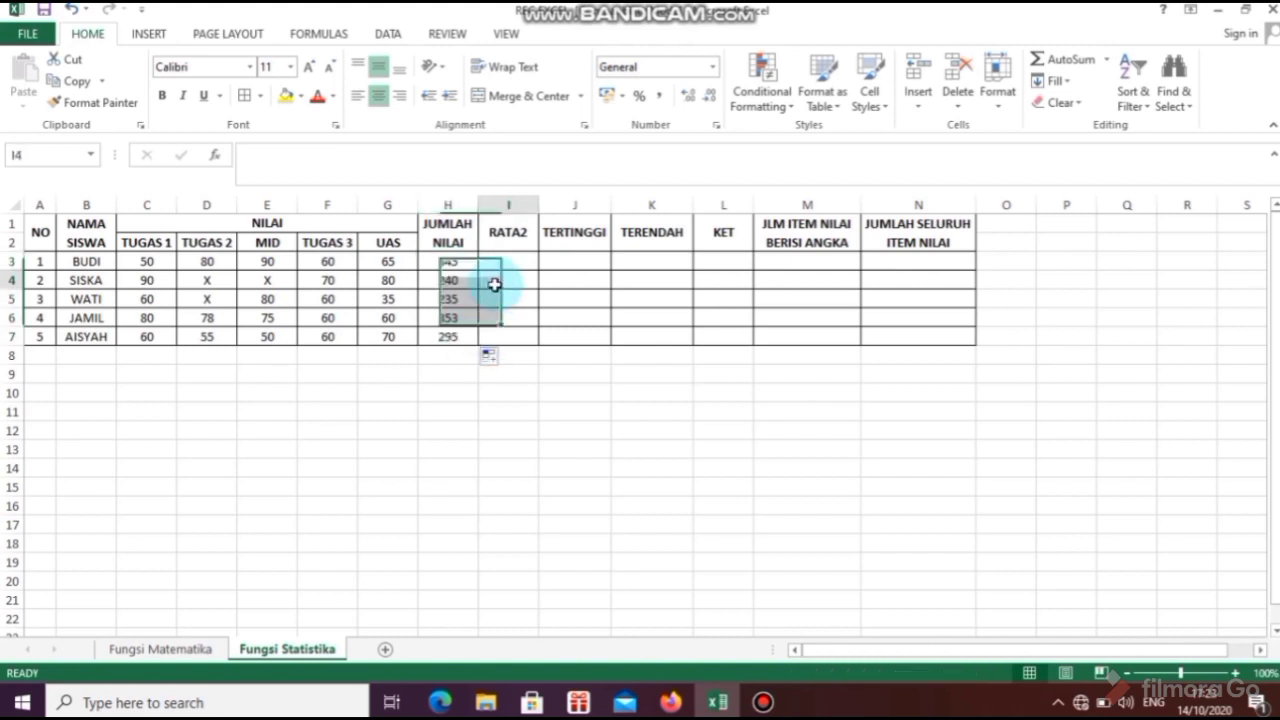
left_click(447, 283)
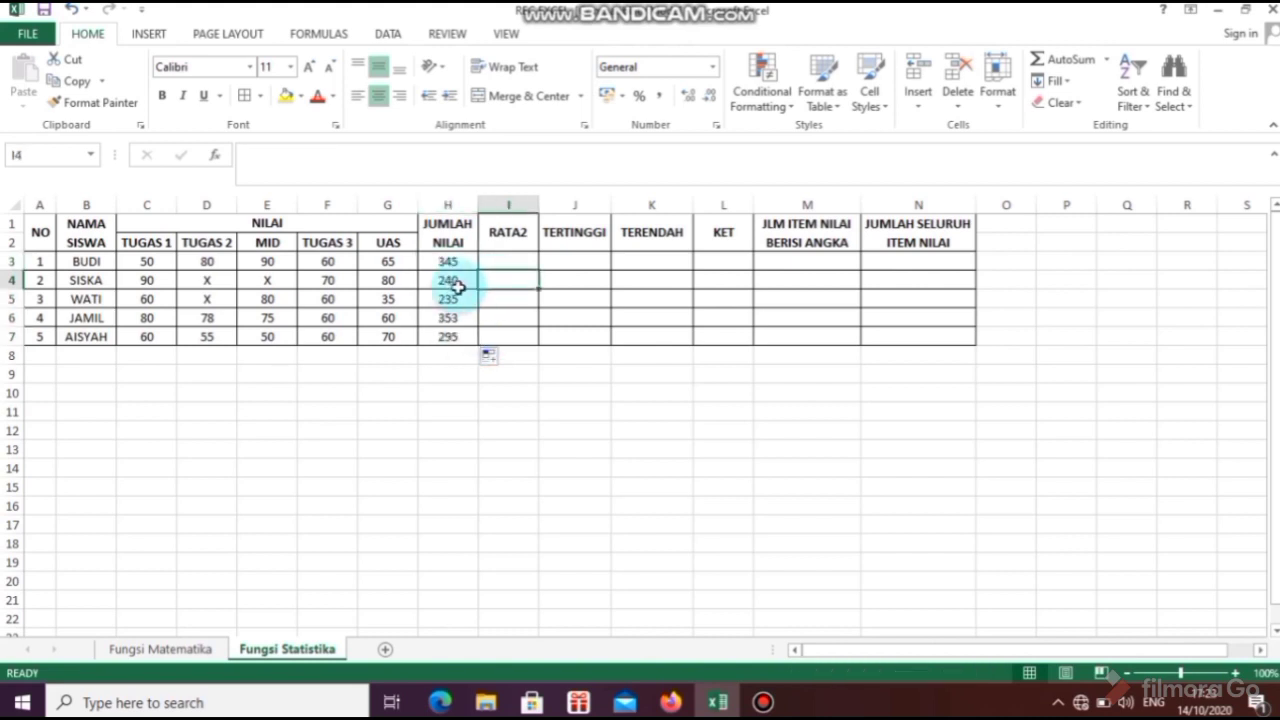
- Calculate the first student's average score in I3 under RATA2 with =AVERAGE(C3:G3)
left_click(530, 262)
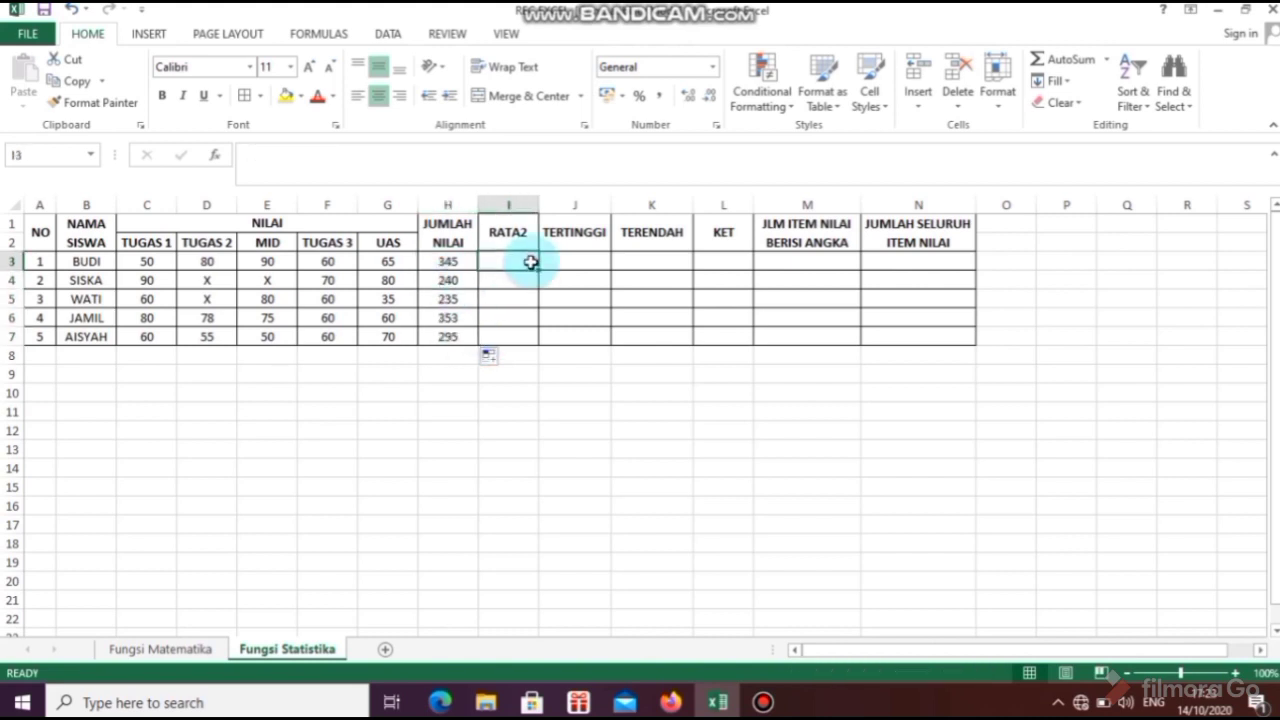
type("=")
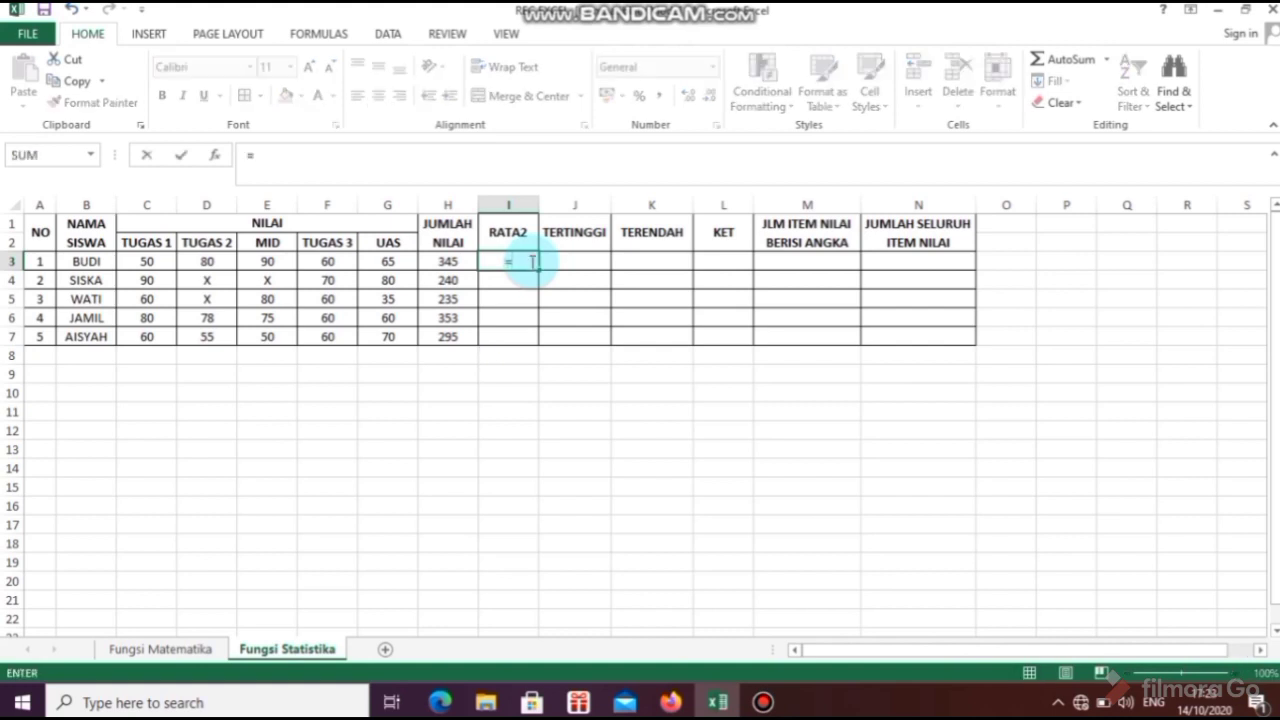
type("AVERAG")
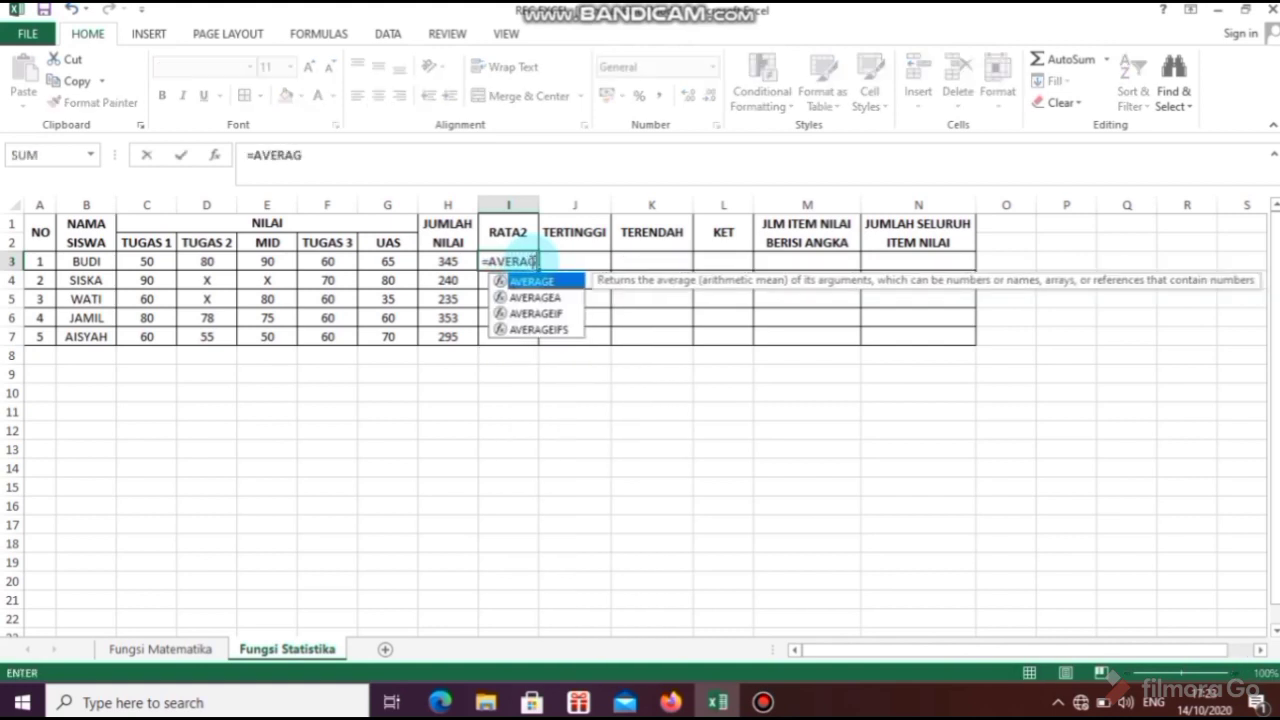
type("E(")
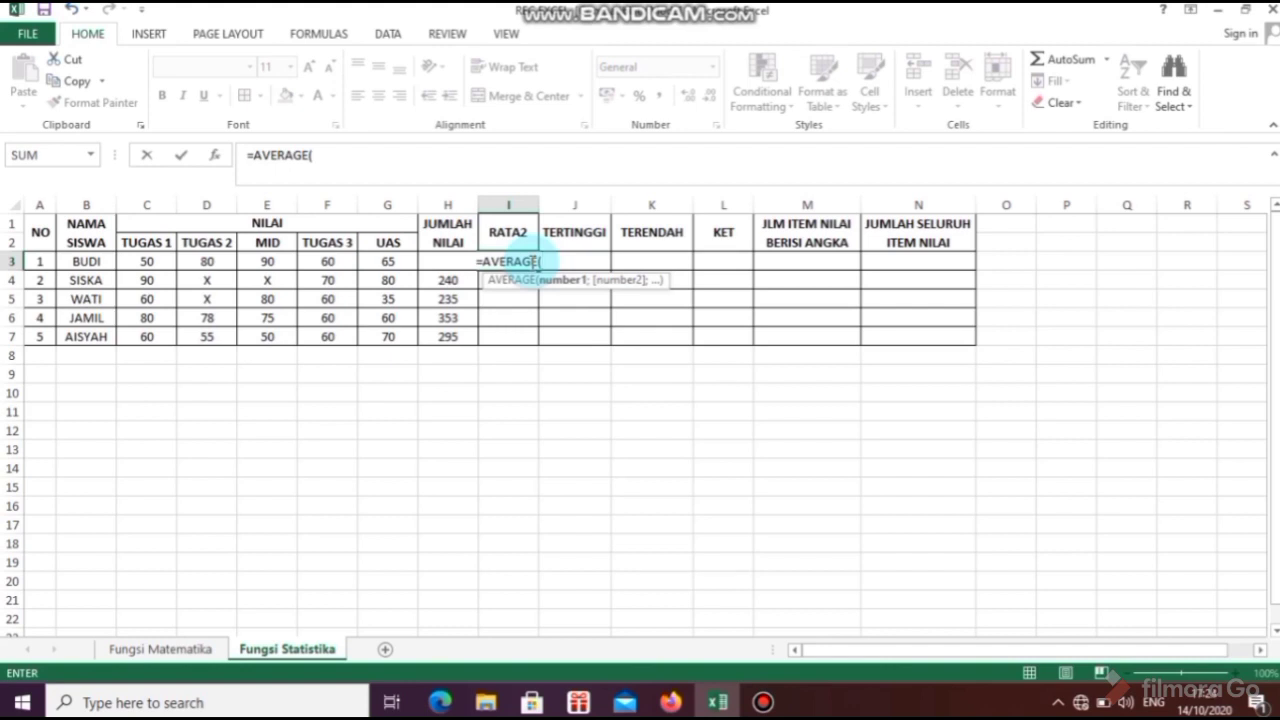
left_click(165, 263)
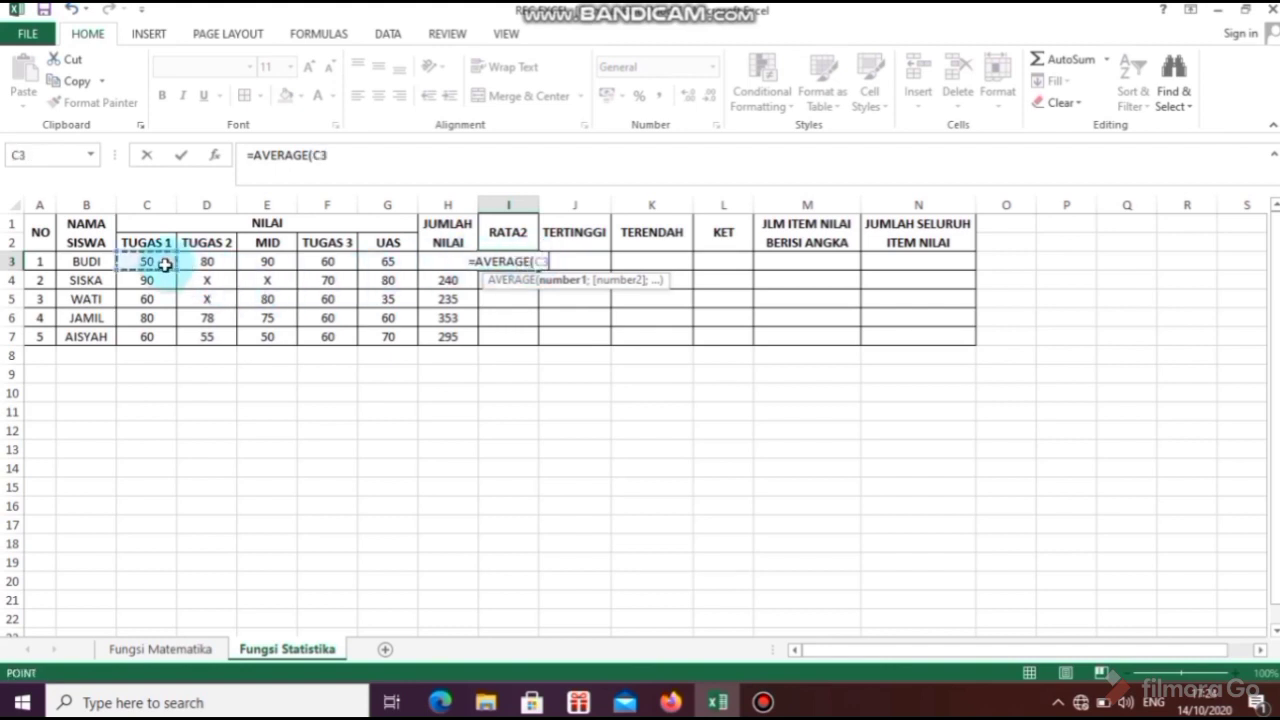
left_click_drag(165, 263, 407, 267)
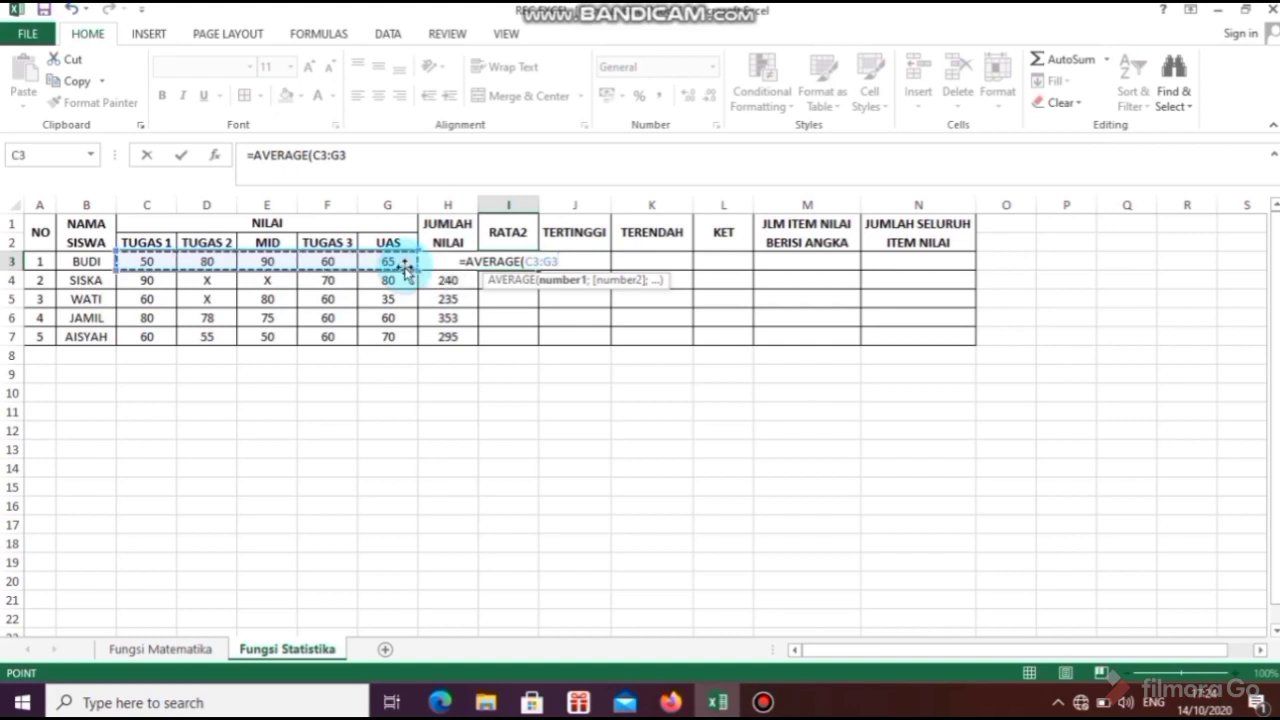
key("Return")
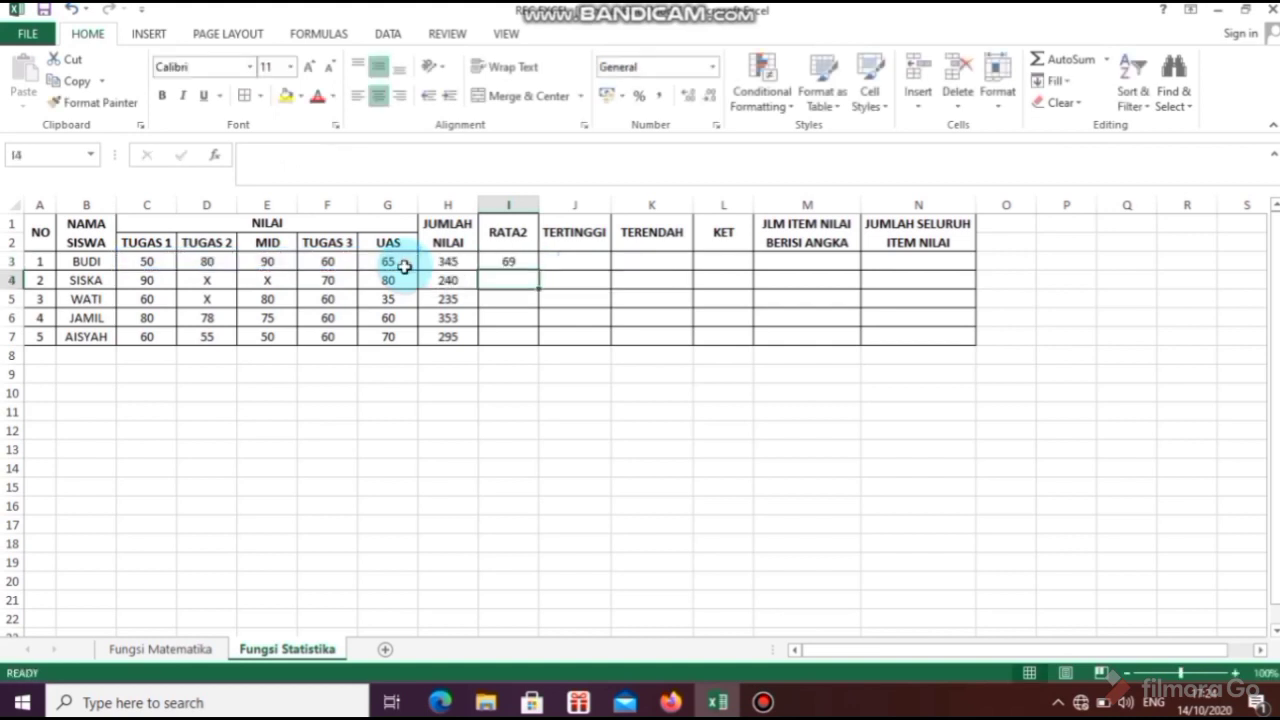
- Fill the AVERAGE formula from I3 down through I7 and format the RATA2 values with two decimal places
left_click(527, 261)
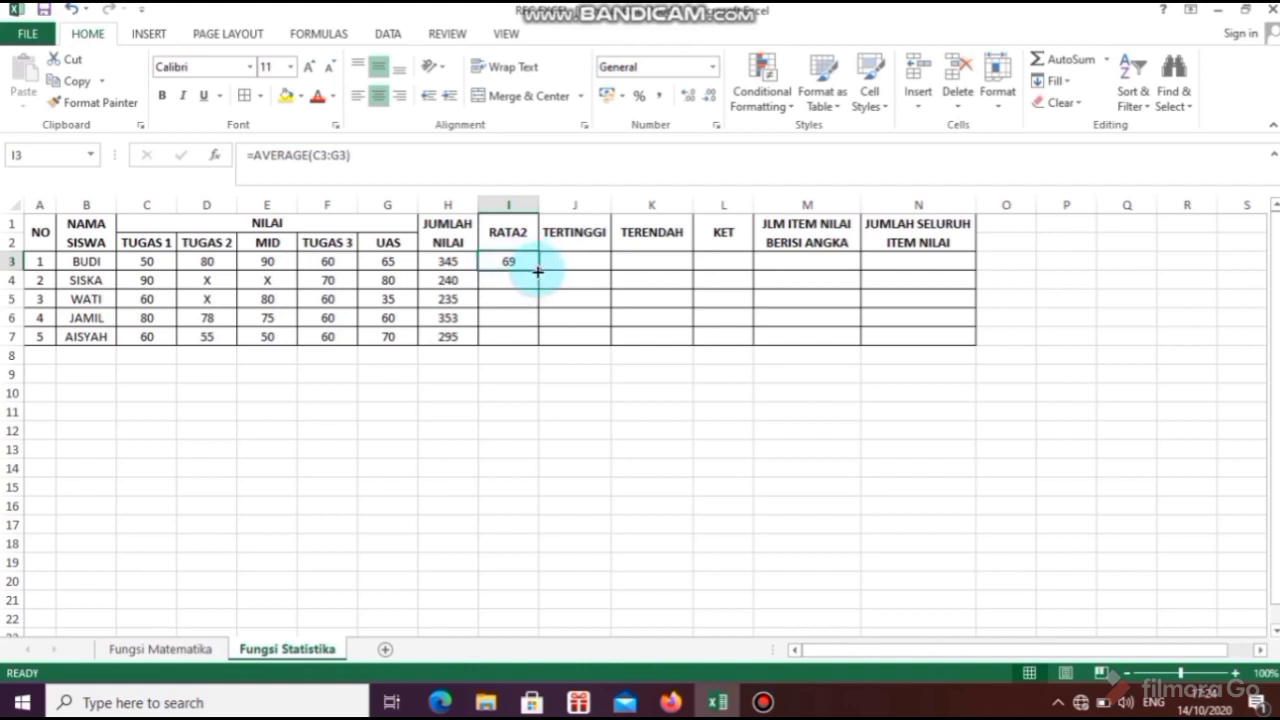
left_click_drag(537, 266, 531, 351)
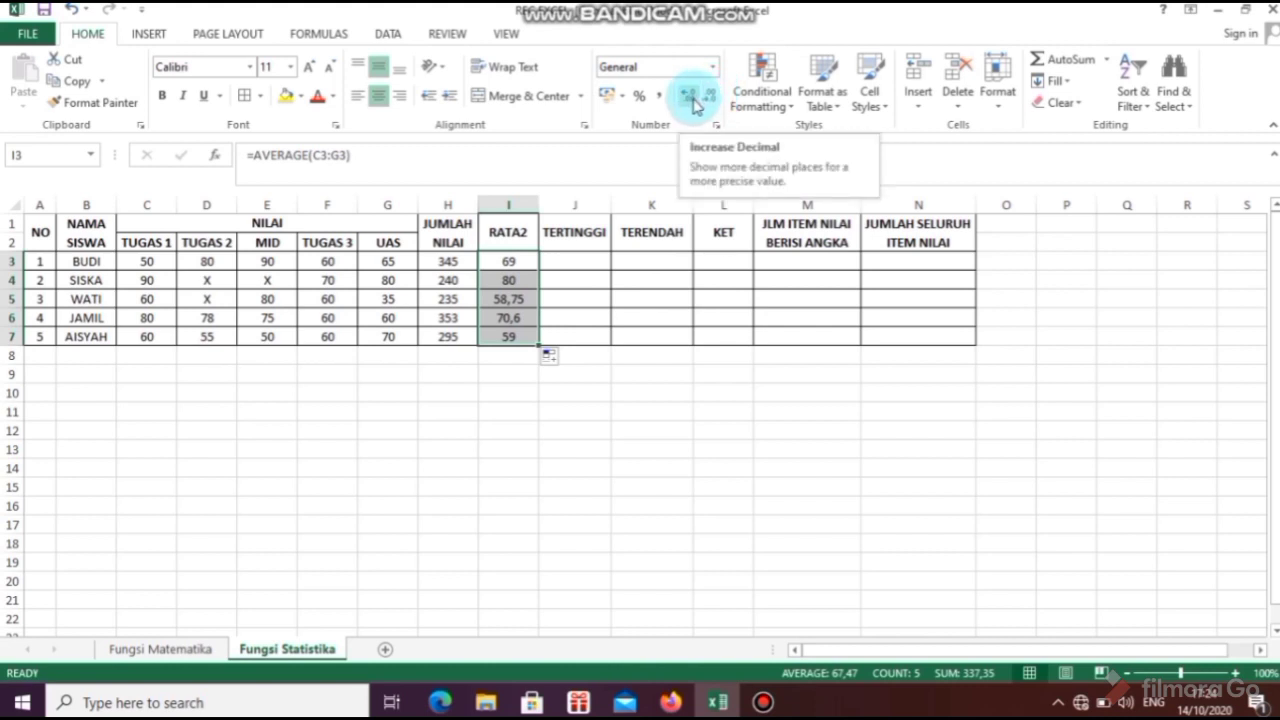
left_click(693, 100)
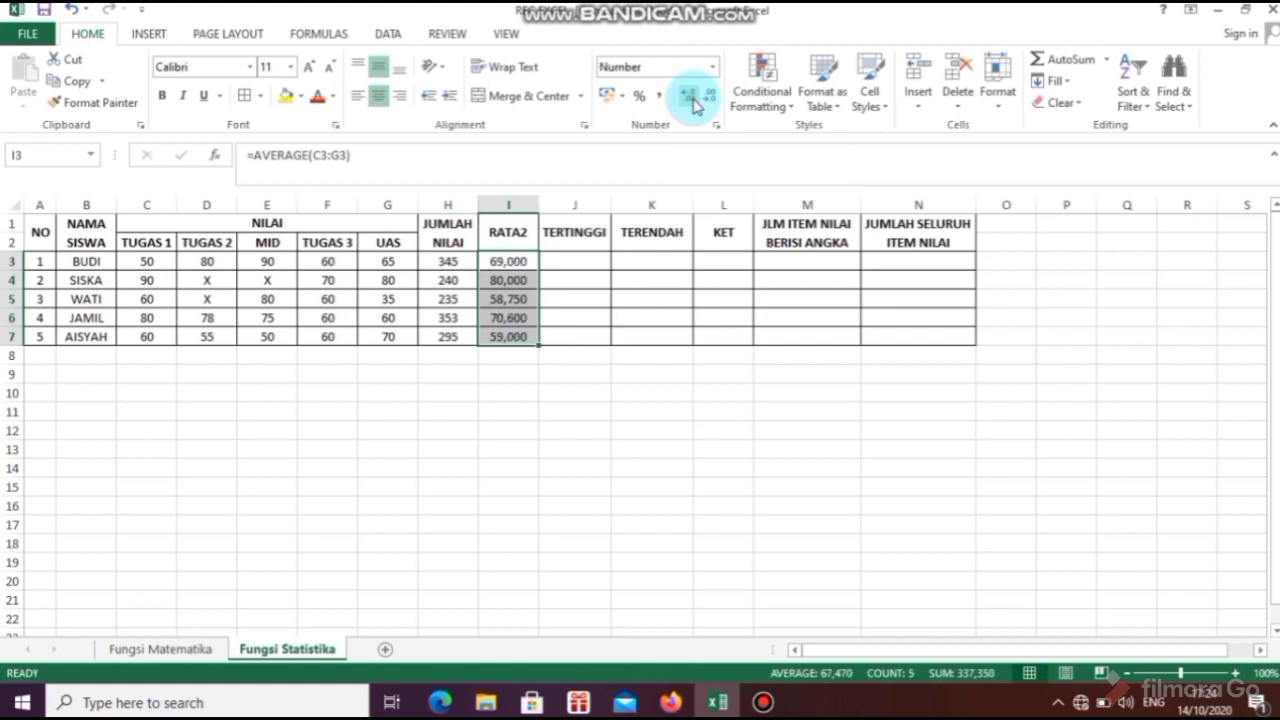
left_click(711, 99)
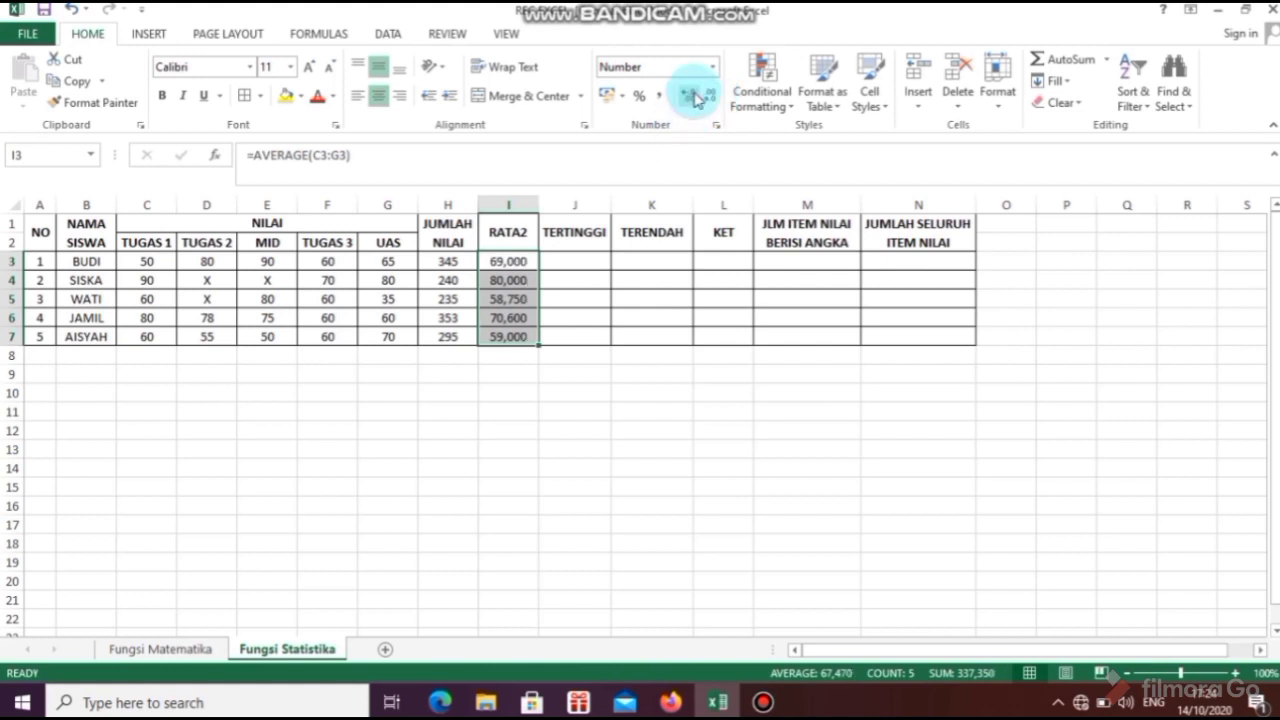
double_click(690, 96)
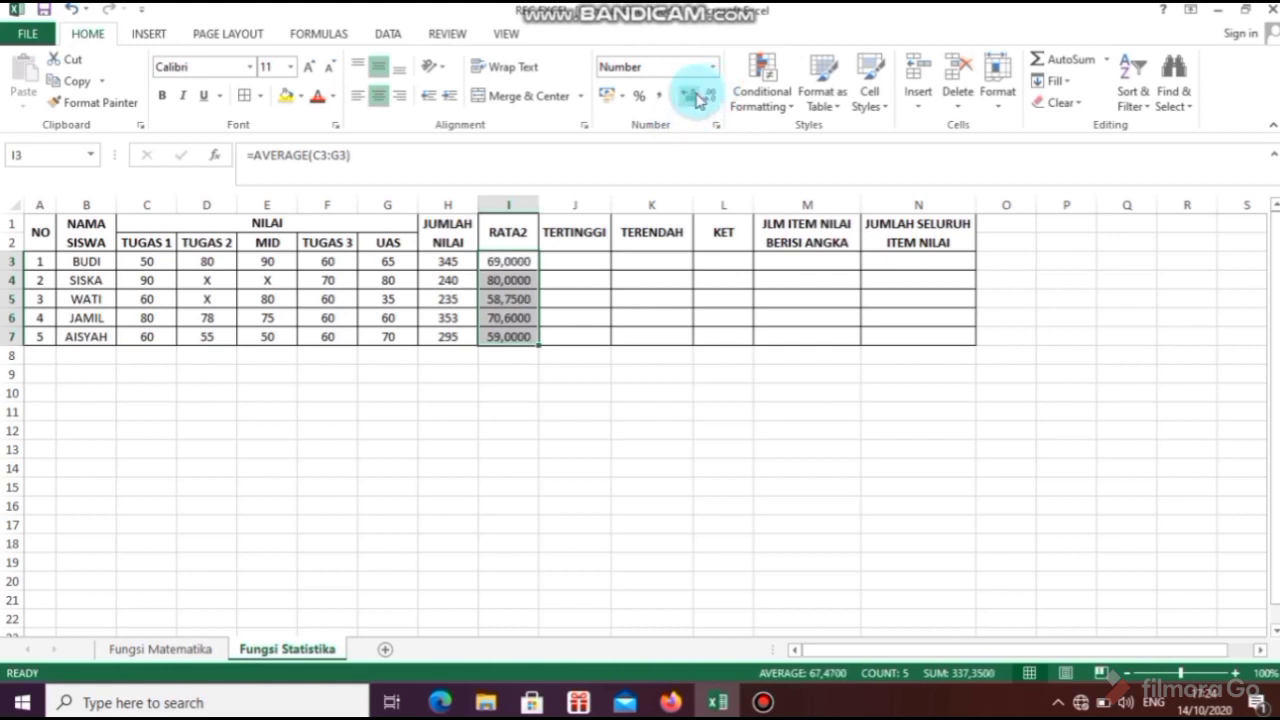
double_click(711, 99)
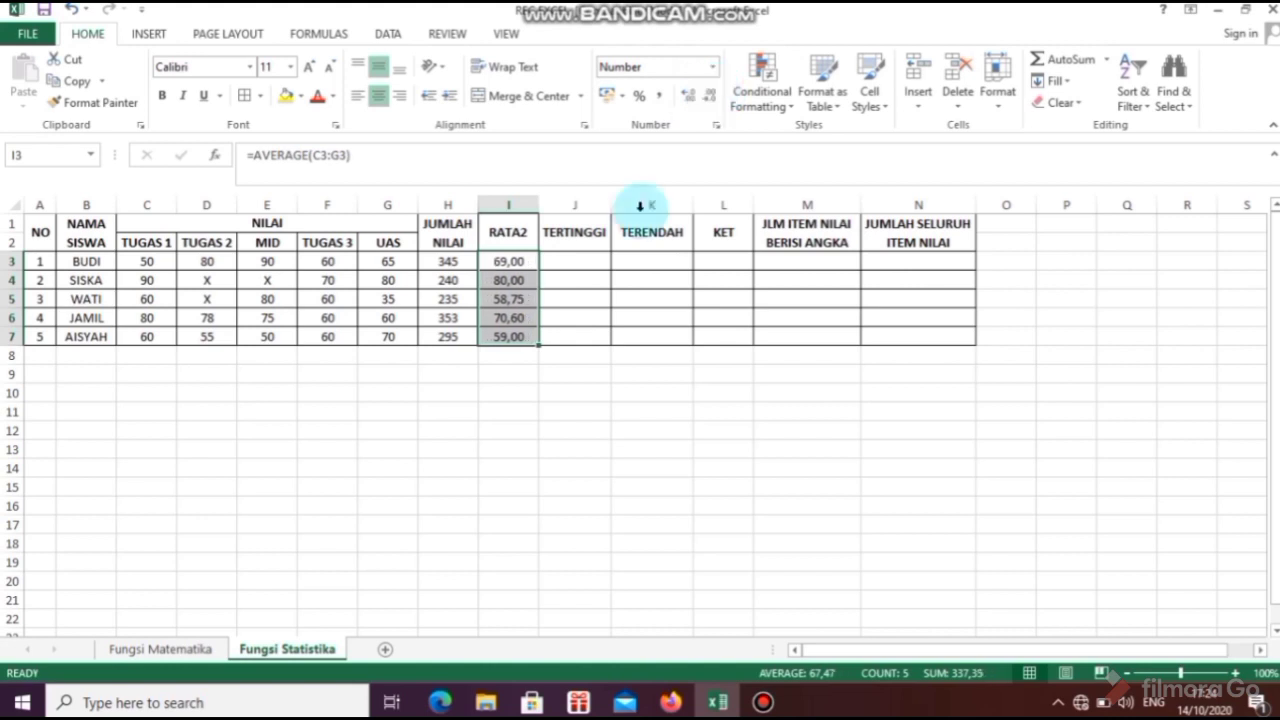
- Find the first student's highest score in J3 under TERTINGGI with =MAX(C3:G3)
left_click(585, 299)
left_click(564, 263)
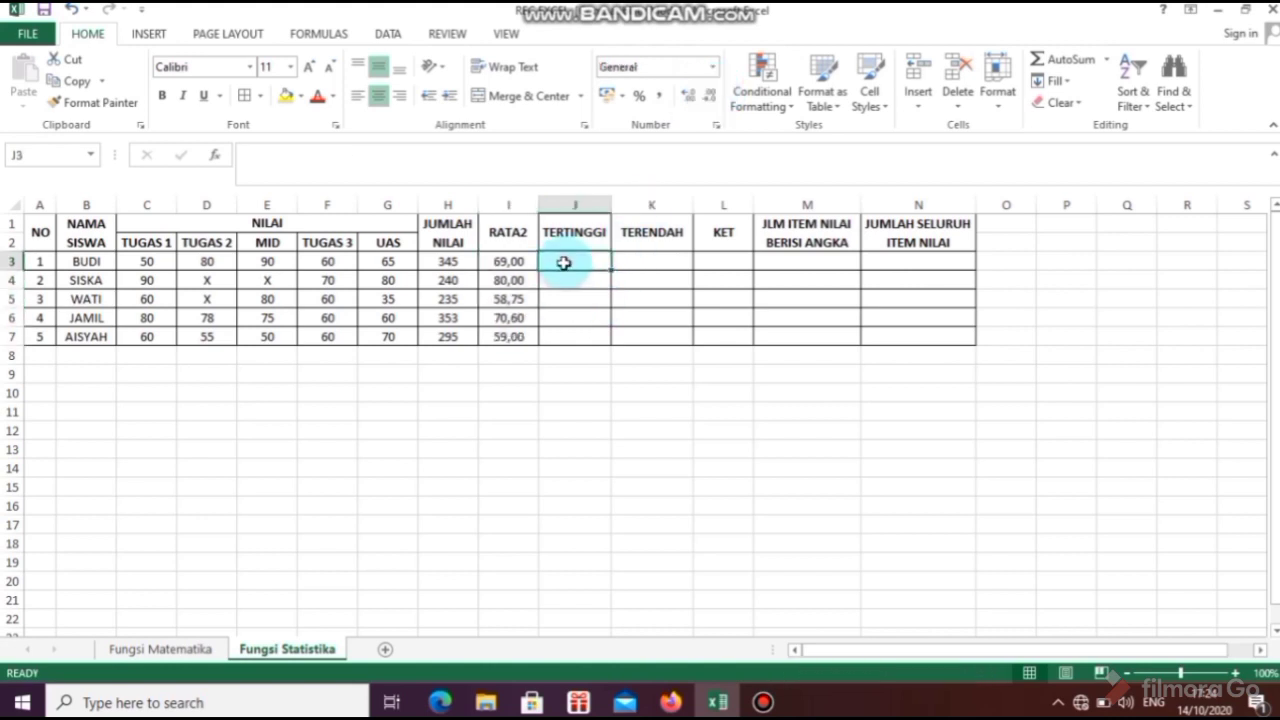
type("=MA")
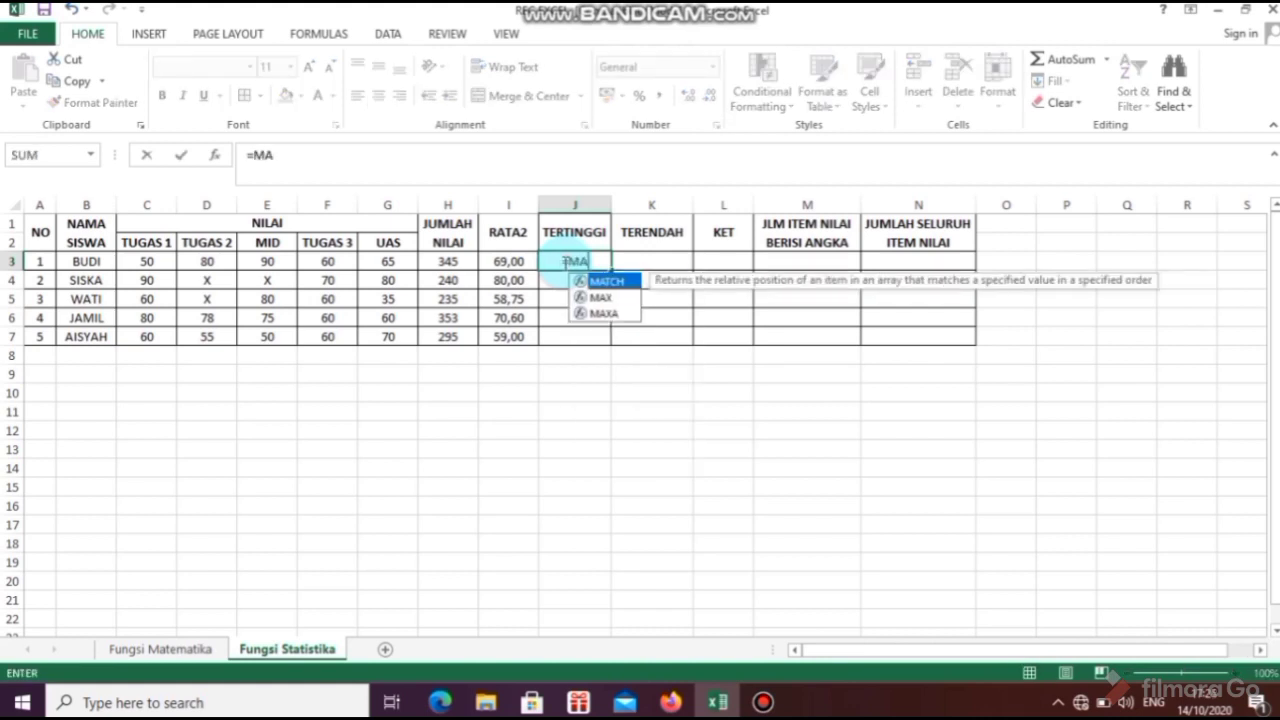
type("X(")
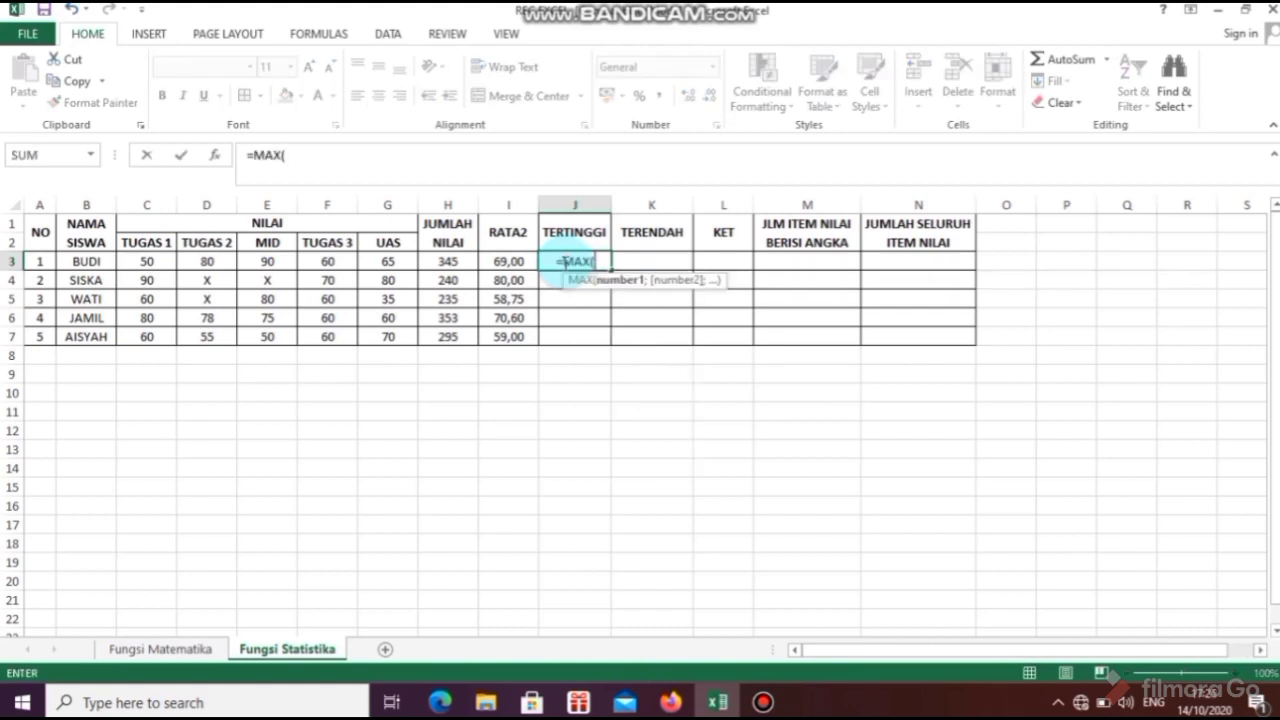
left_click_drag(138, 260, 389, 262)
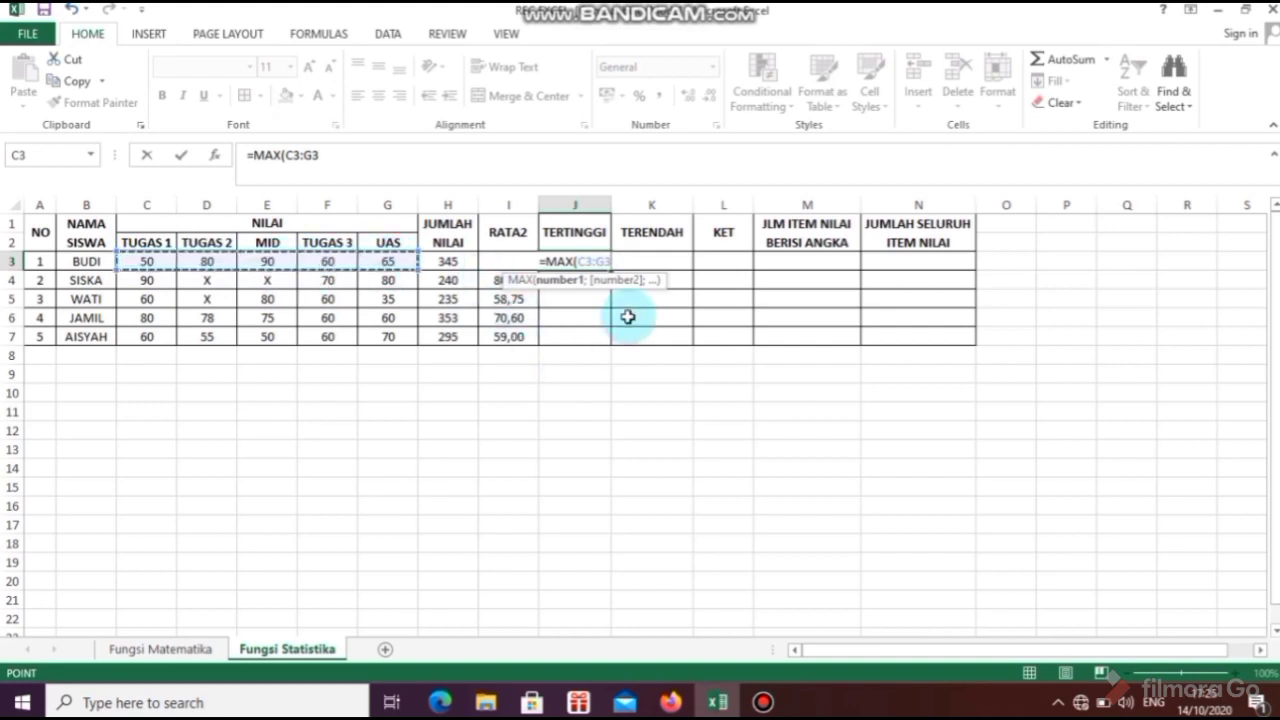
type(")")
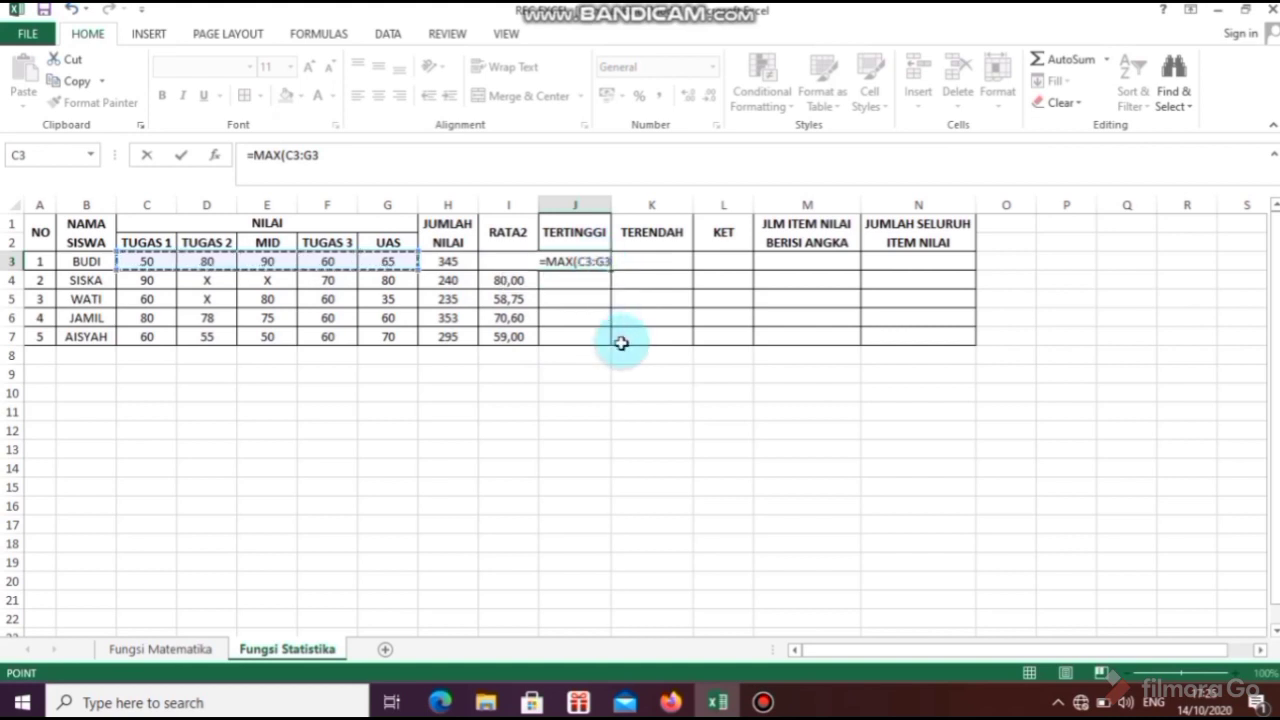
key("Return")
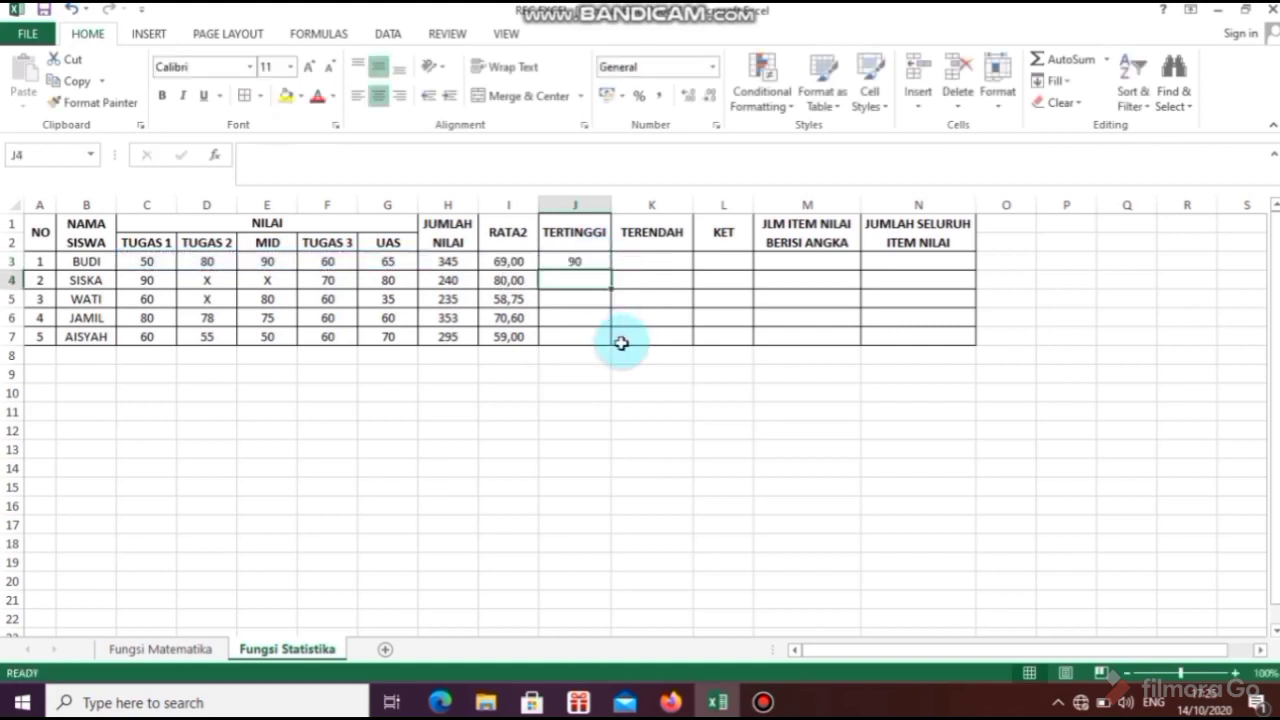
- Fill the MAX formula from J3 down through J7 to complete the TERTINGGI column
left_click(573, 258)
left_click_drag(612, 266, 610, 345)
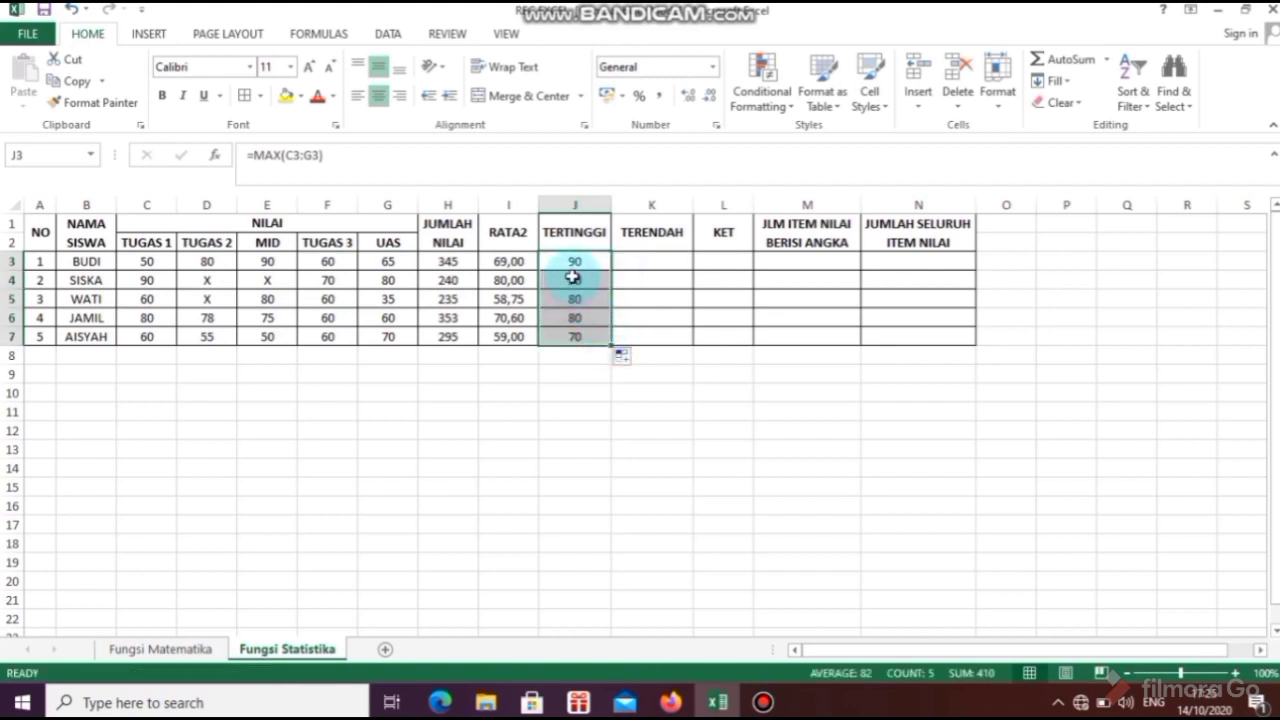
left_click(574, 337)
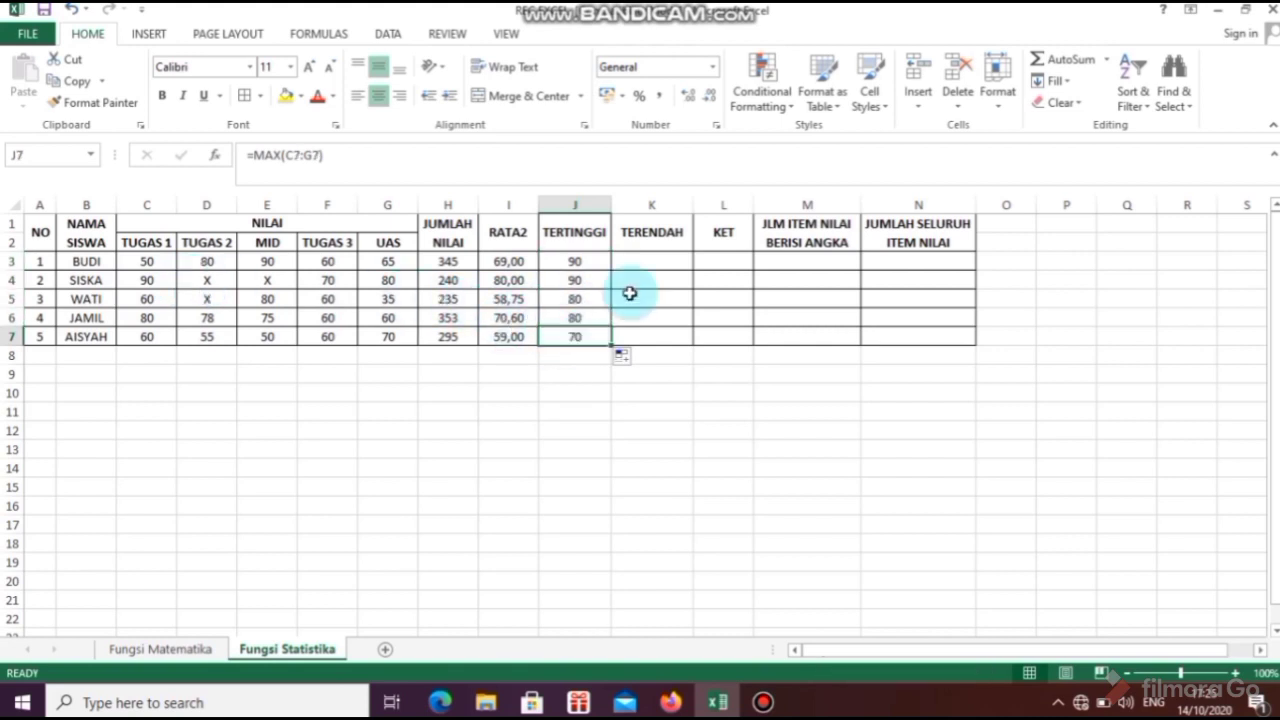
- Find the first student's lowest score in K3 under TERENDAH with =MIN(C3:G3) and fill the formula down through K7
left_click(648, 257)
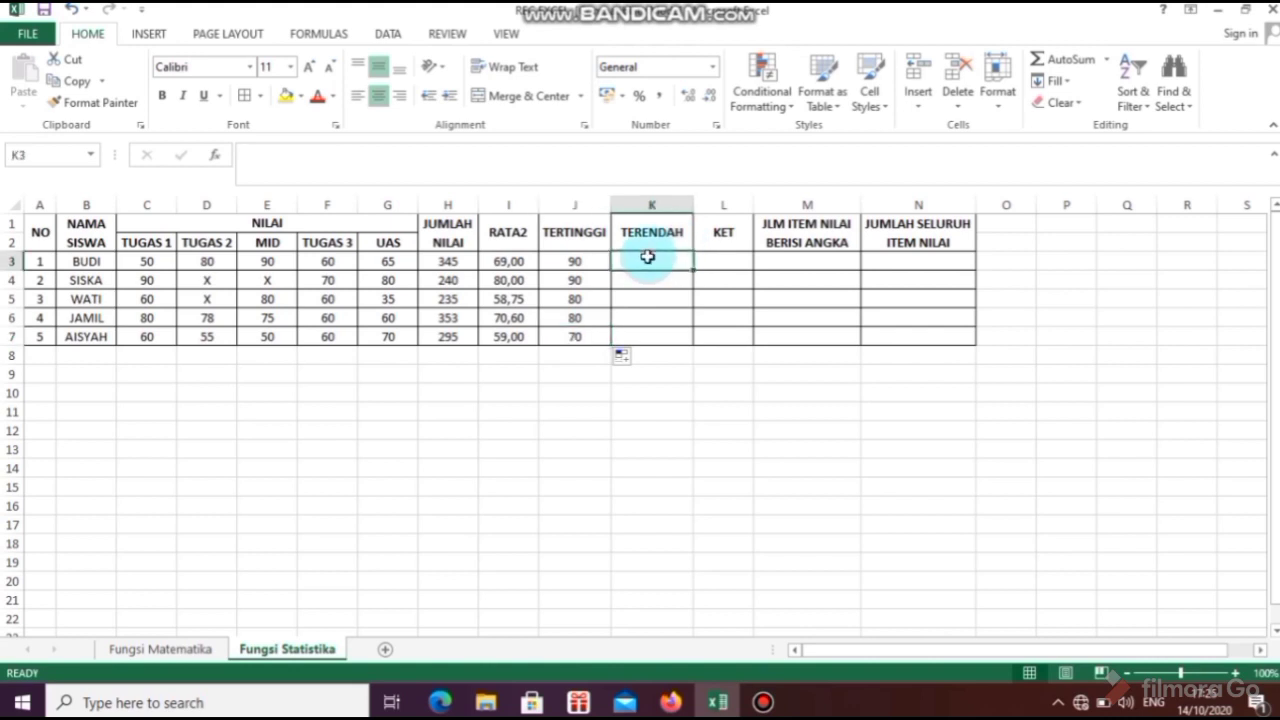
type("=MIN")
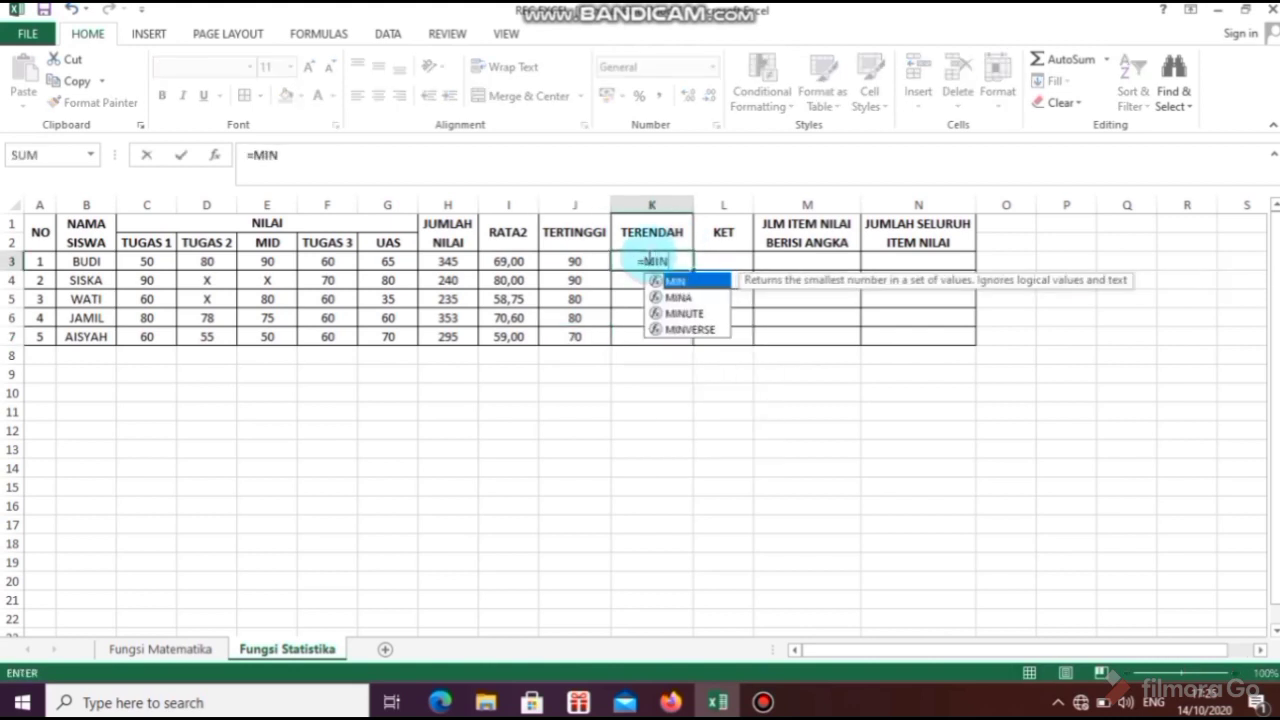
type("(")
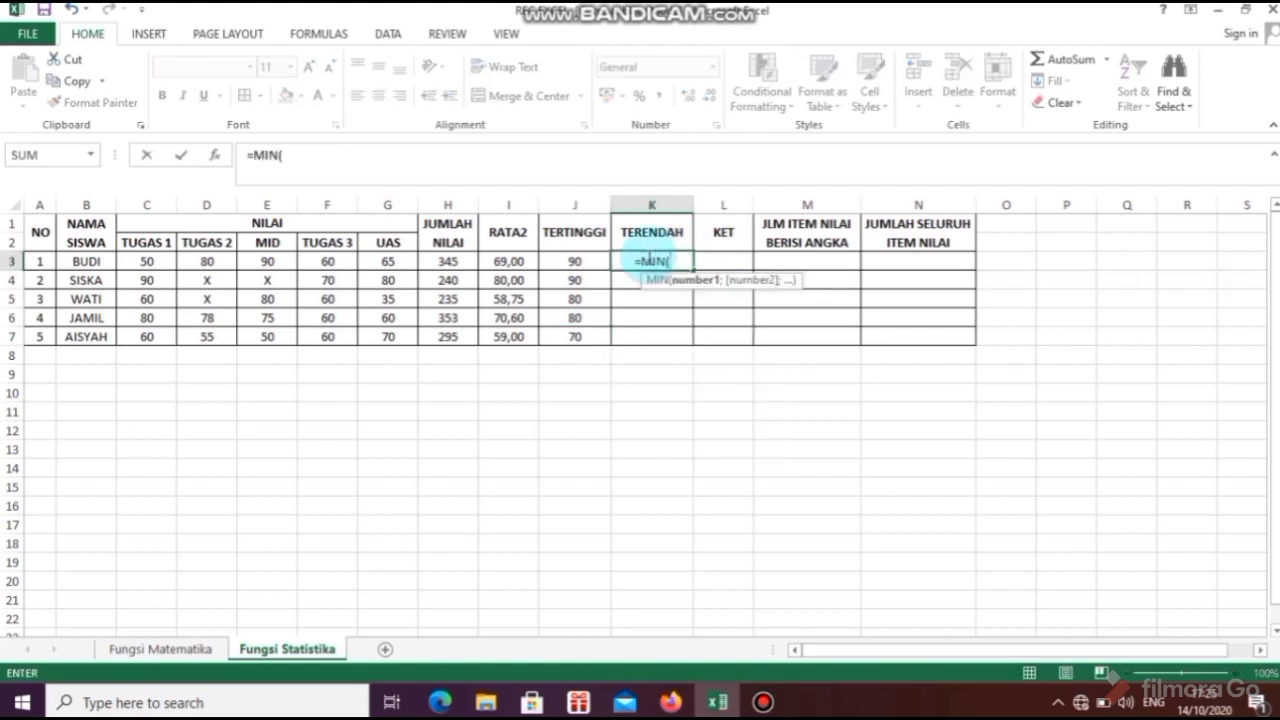
left_click(150, 262)
left_click_drag(152, 265, 403, 257)
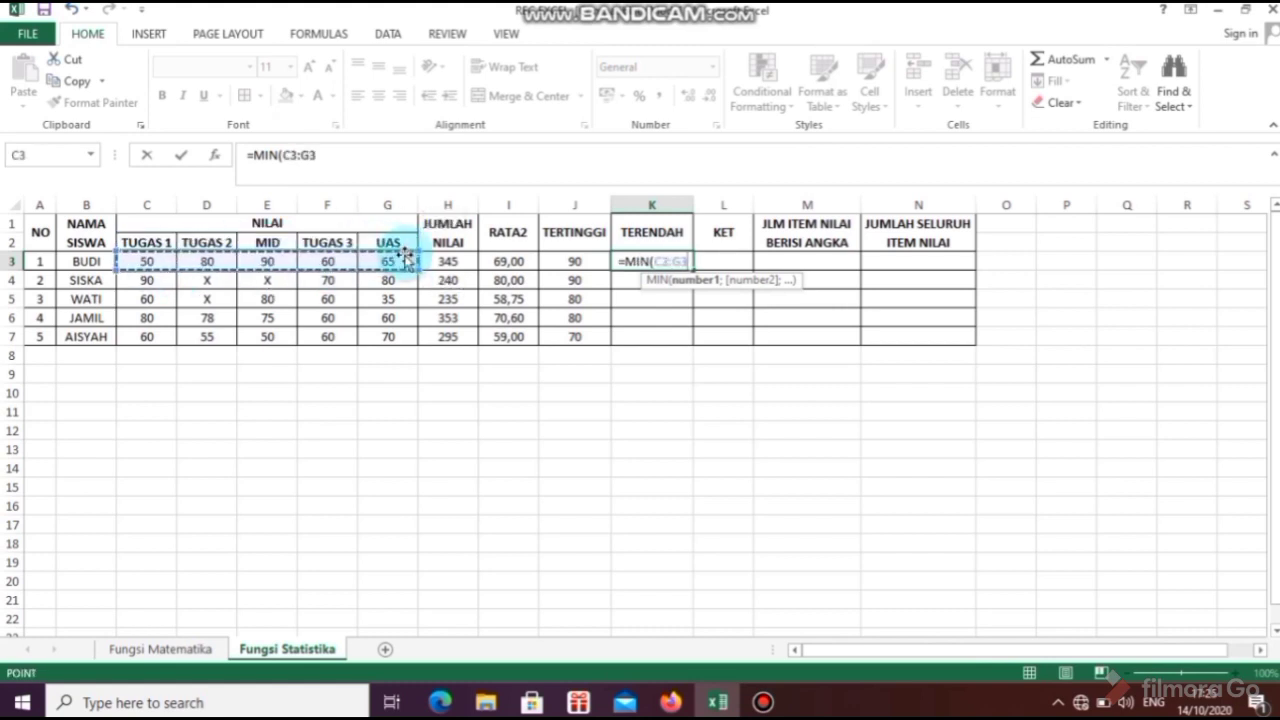
key("Return")
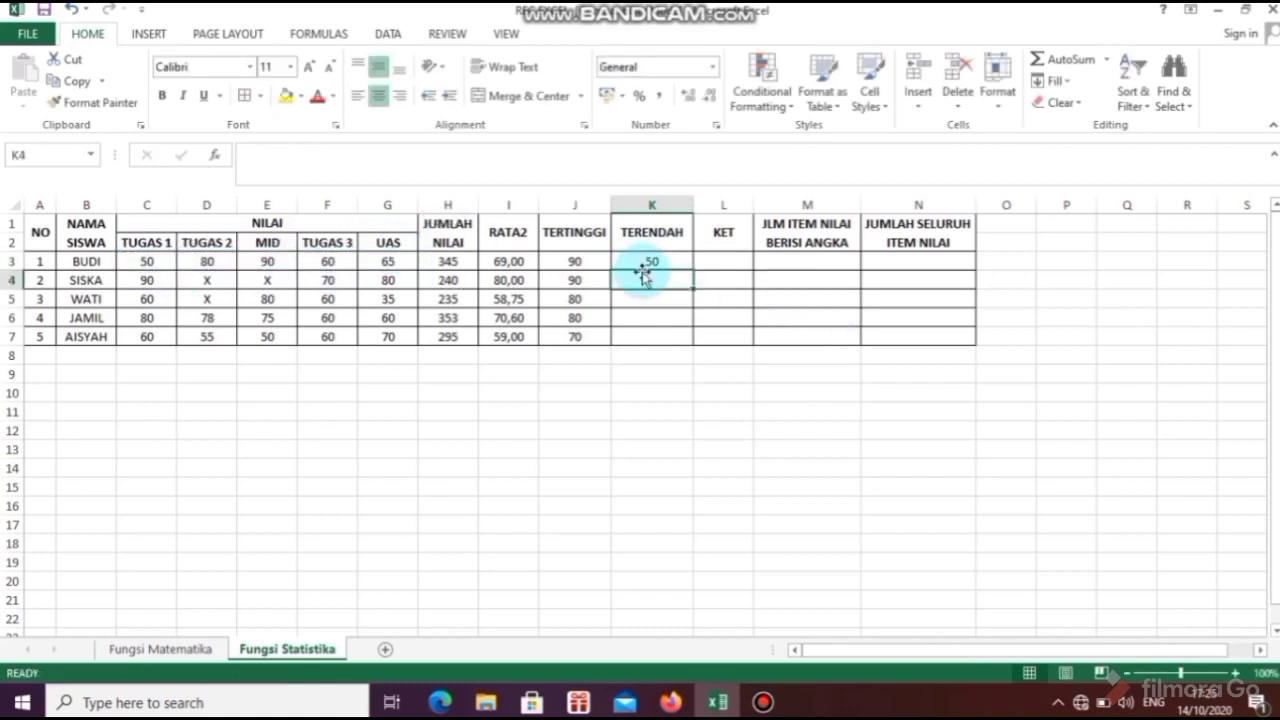
left_click(638, 259)
left_click_drag(693, 266, 688, 347)
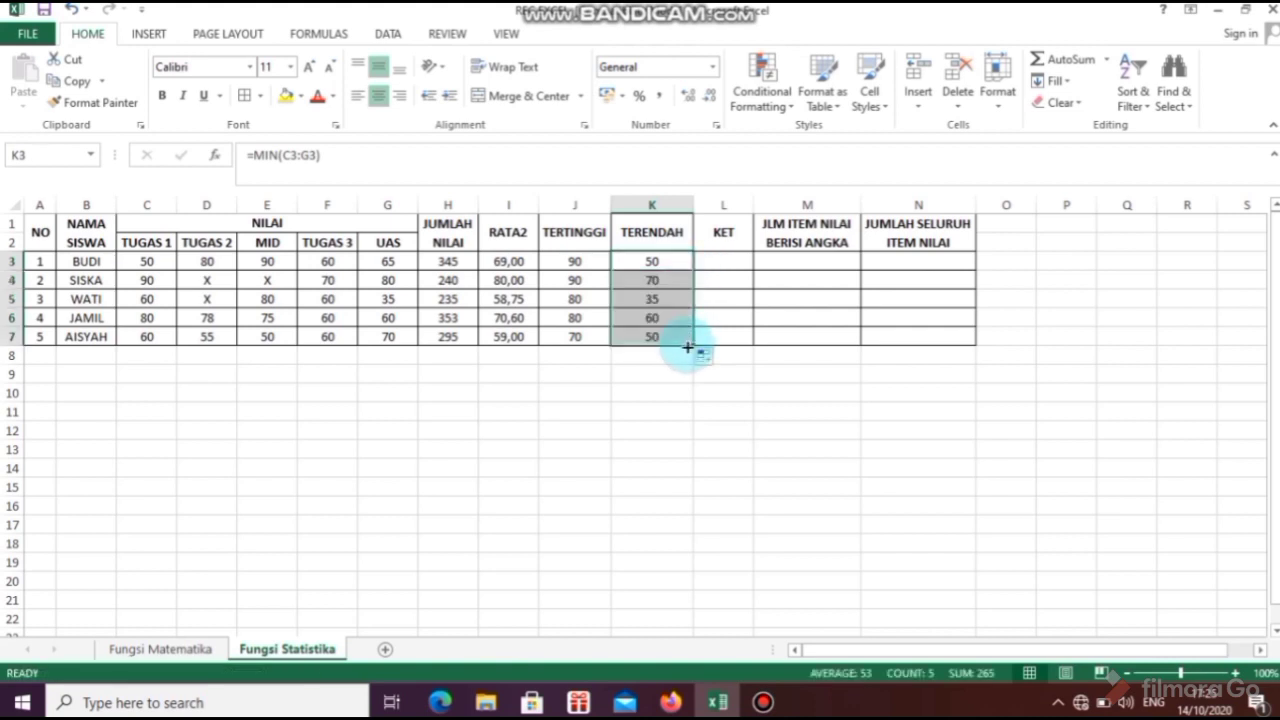
left_click(714, 306)
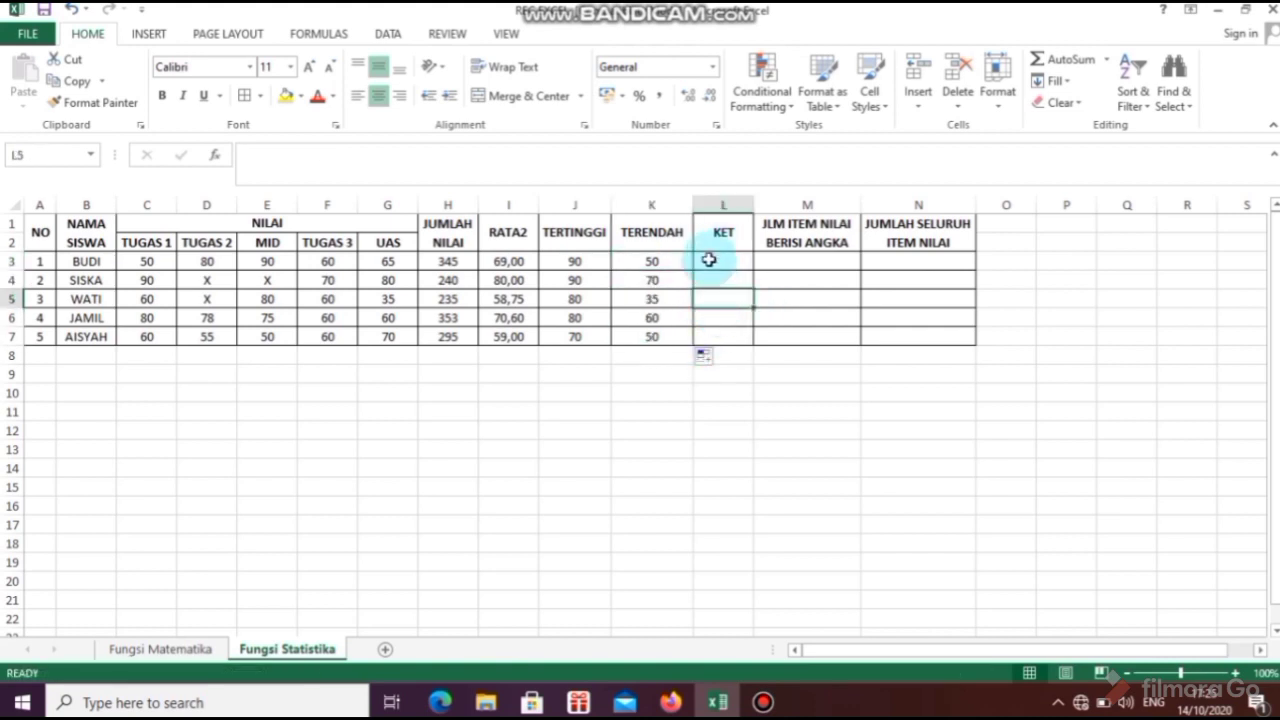
left_click(707, 261)
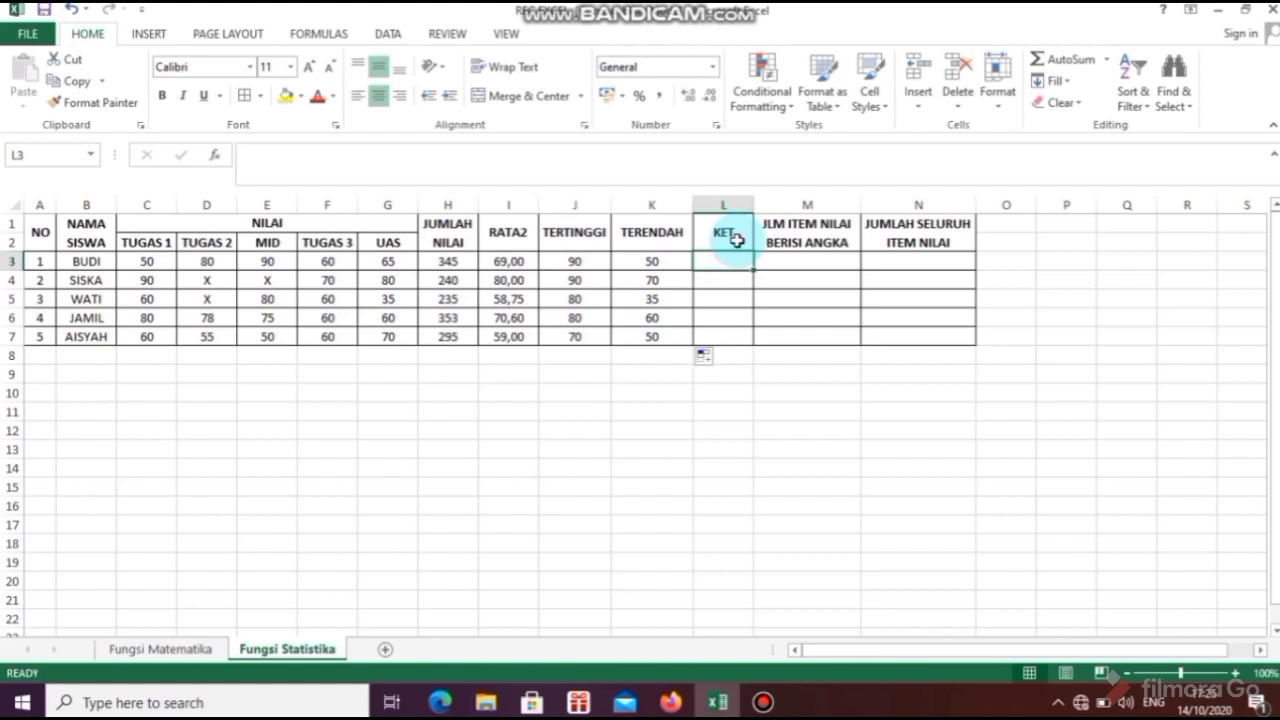
left_click(736, 240)
left_click(706, 268)
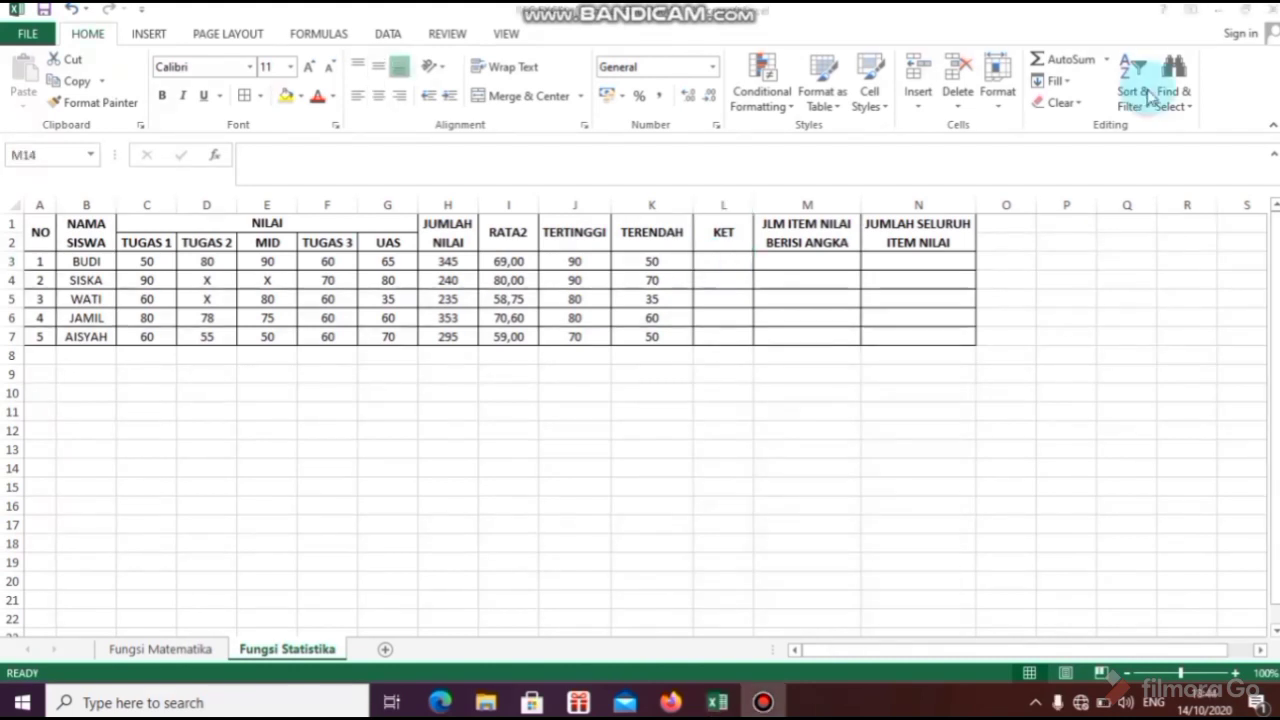
- Start an IF formula in L3 under KET that tests whether the first student's average is at least 60, using I3>=60
left_click(731, 262)
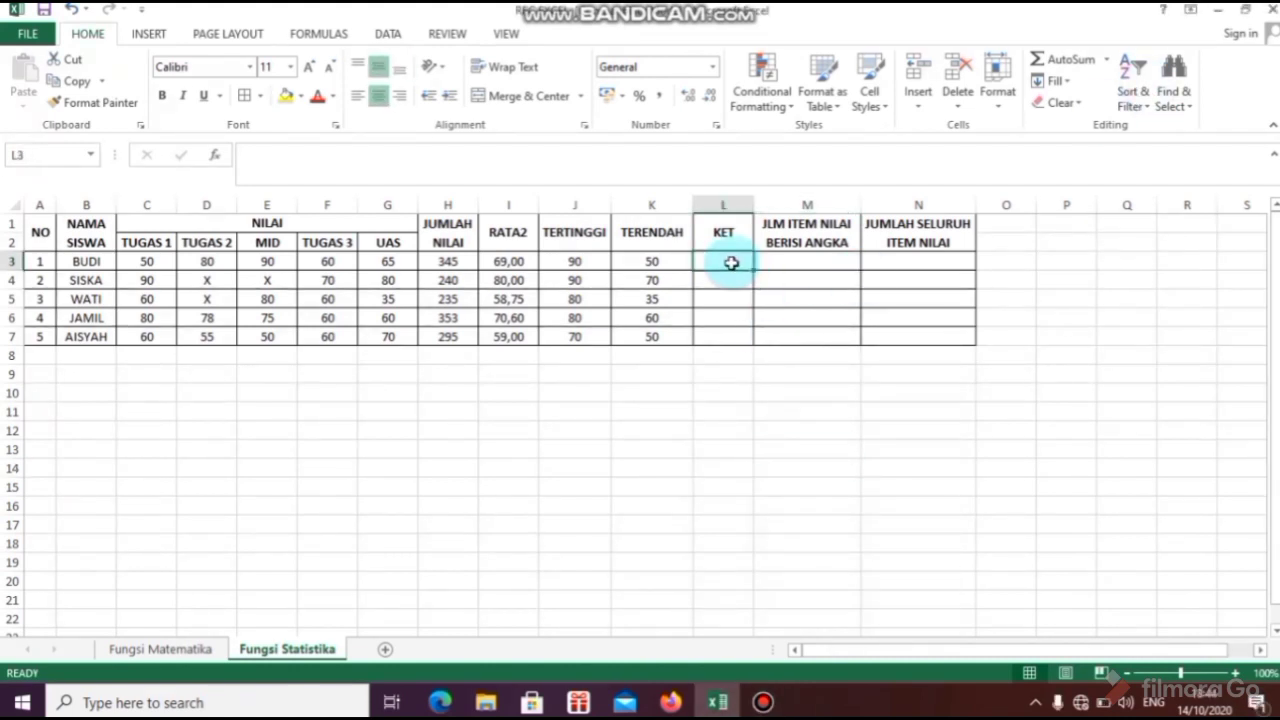
type("=")
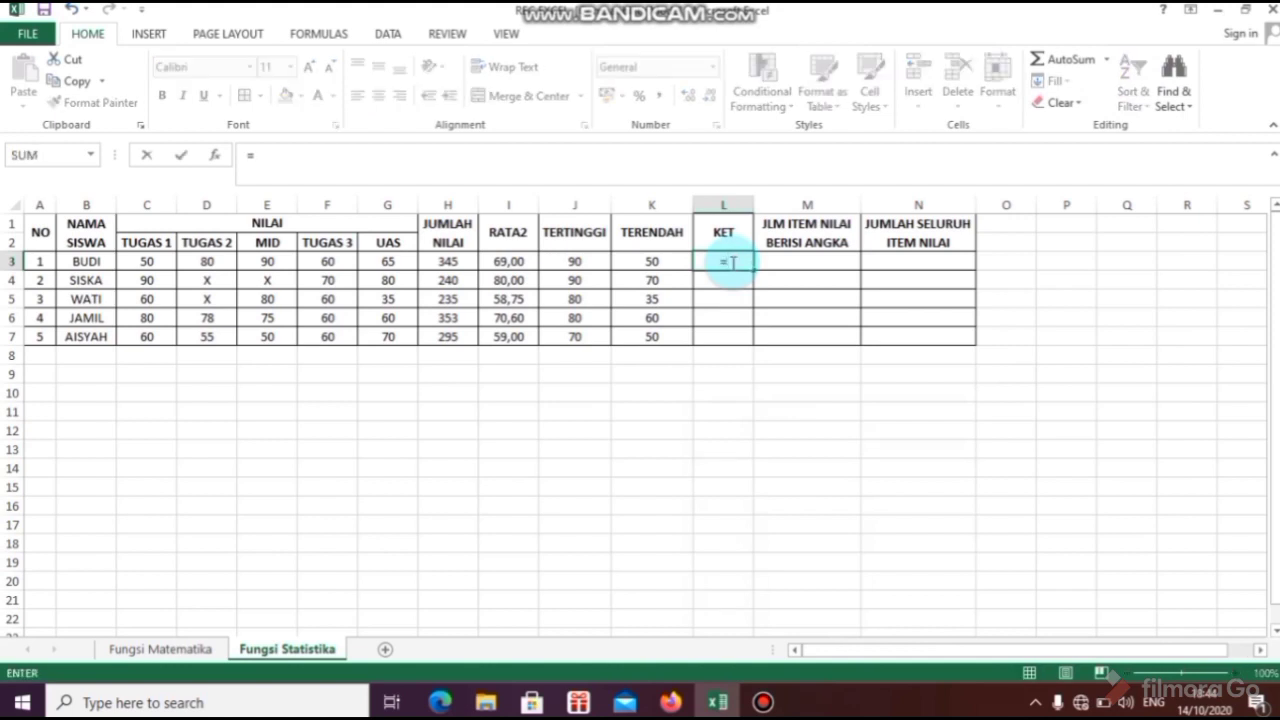
type("if")
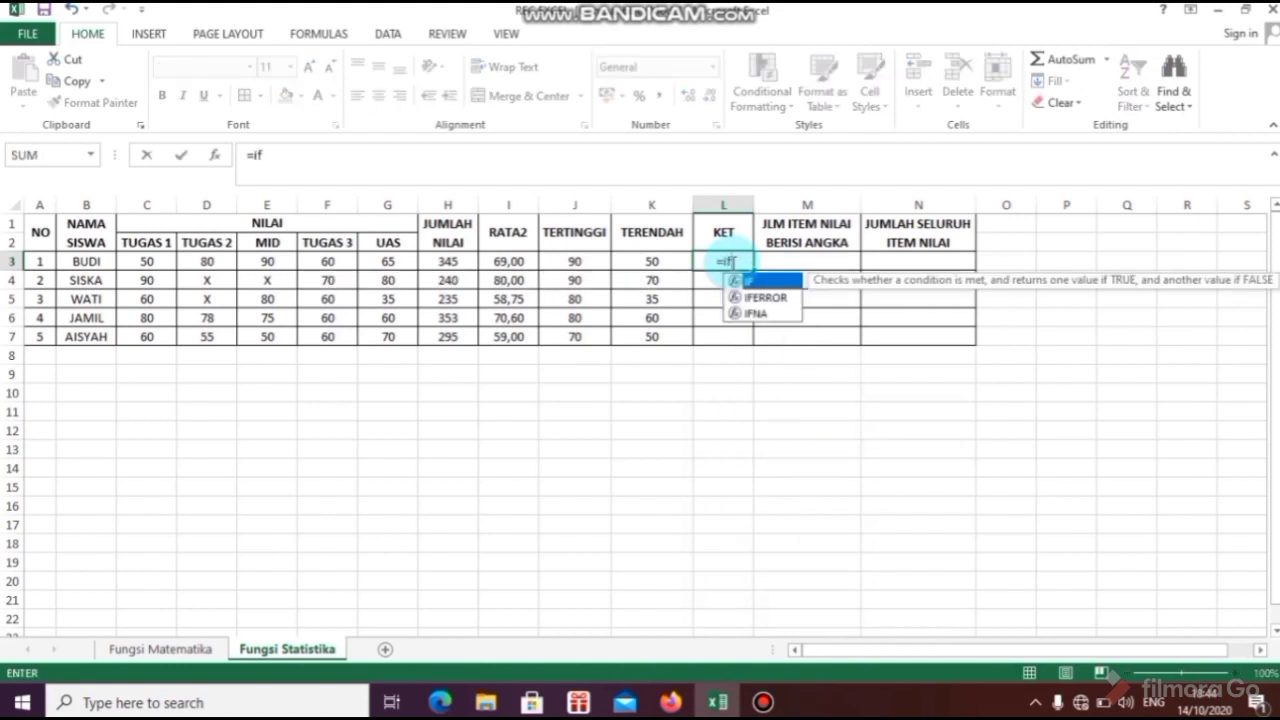
type("(")
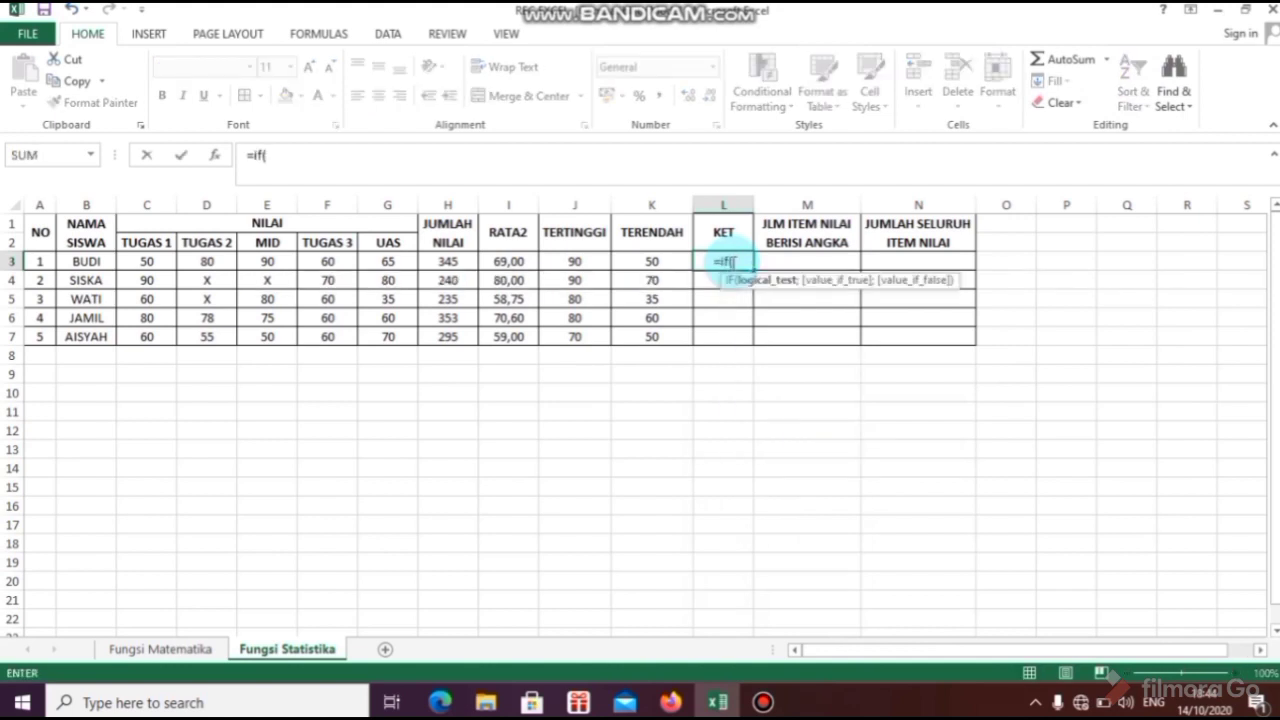
left_click(512, 262)
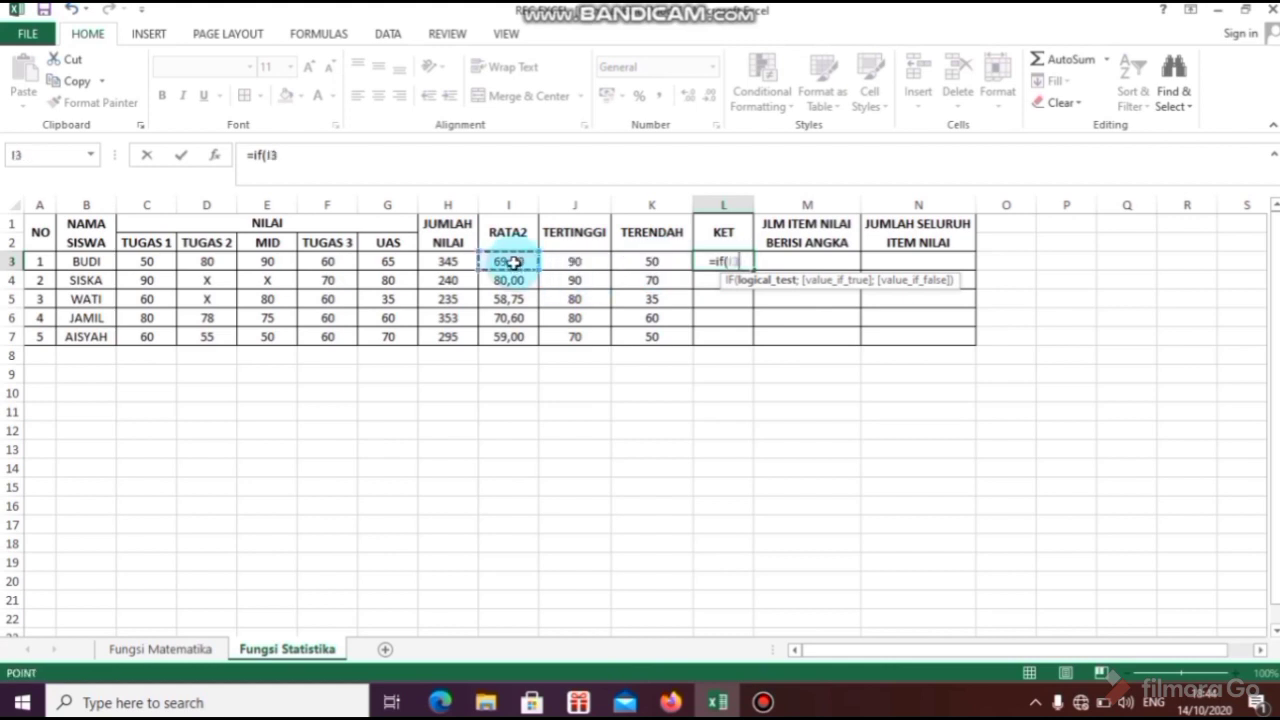
type(">")
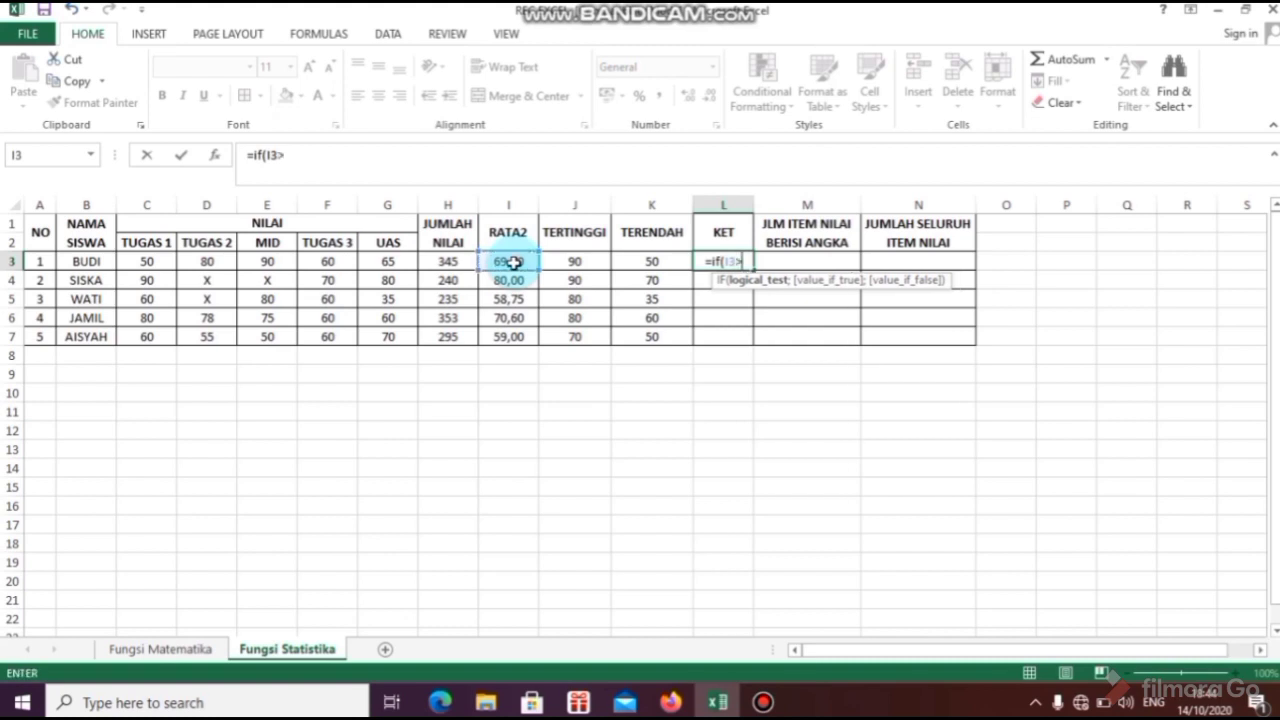
type("=")
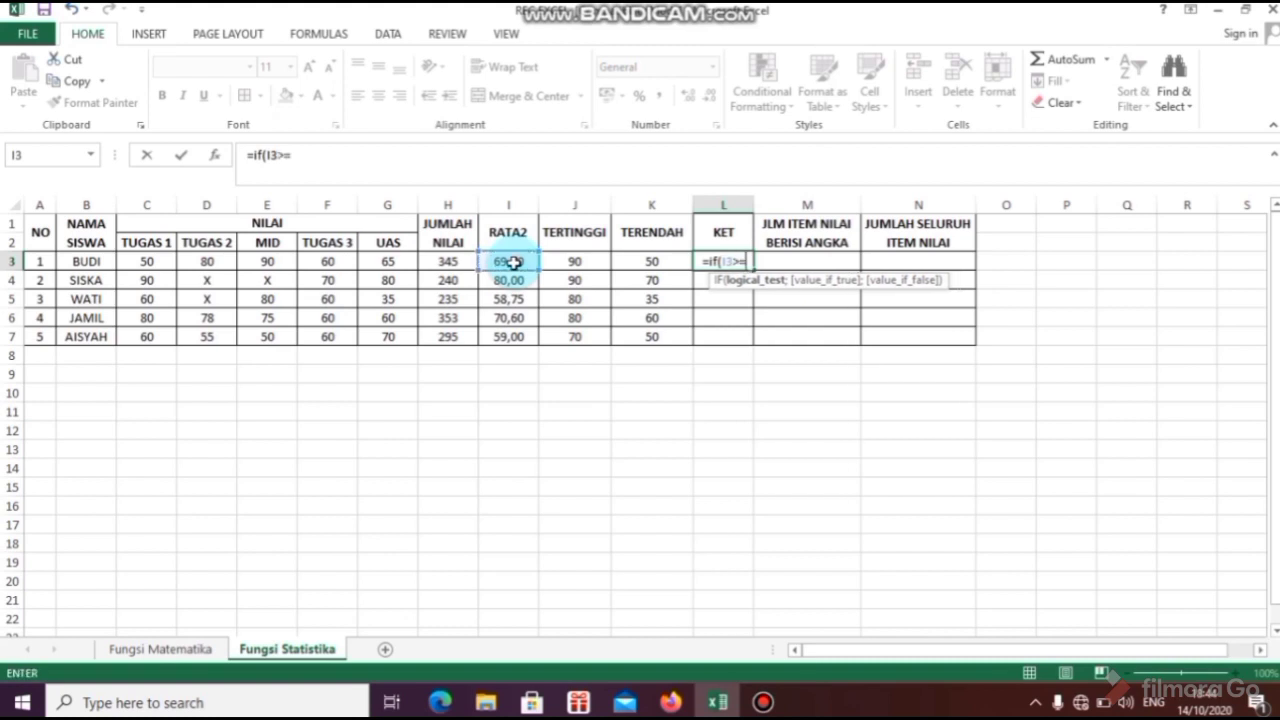
type("60")
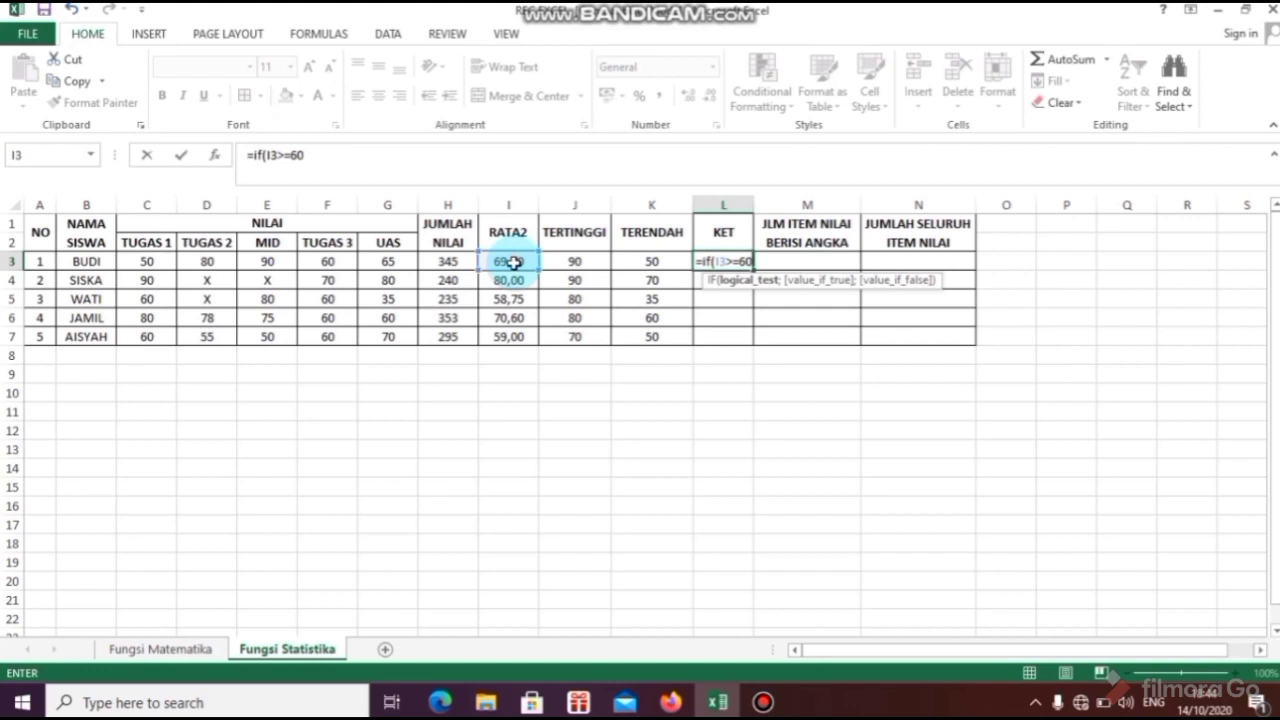
- Set the L3 IF formula's value-if-true to the uppercase text "TUNTAS"
type(";")
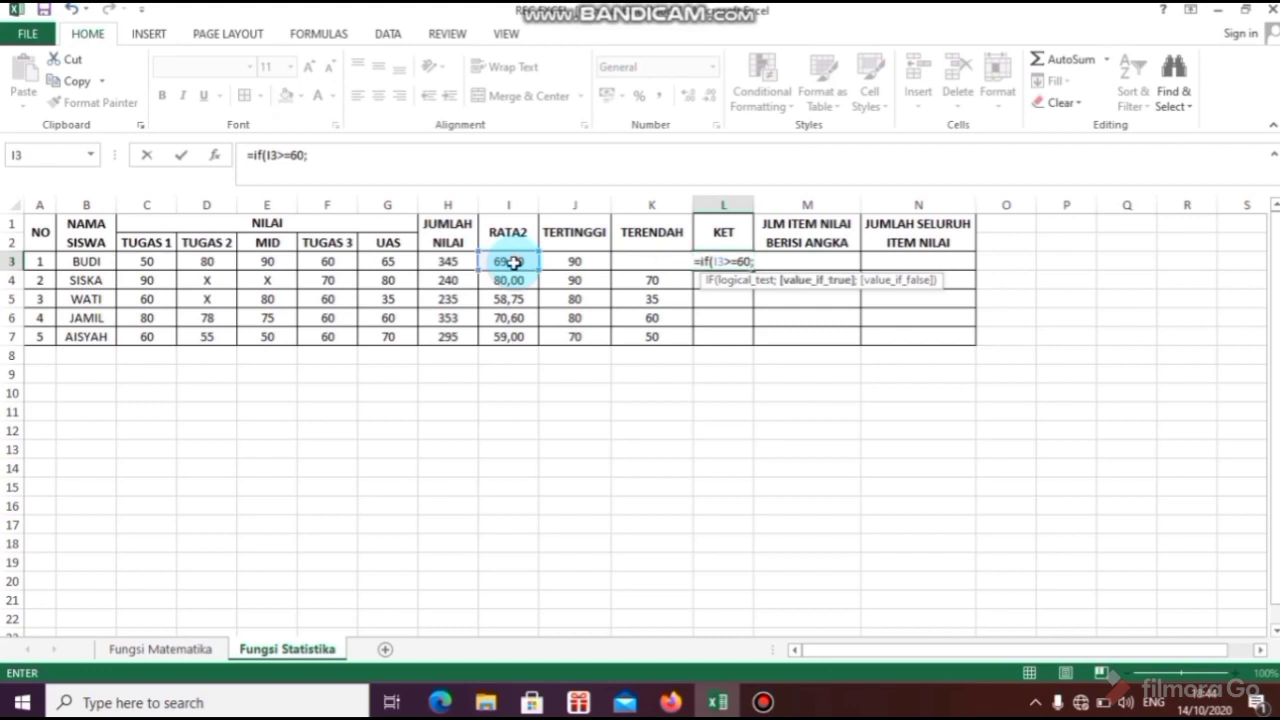
type("\"")
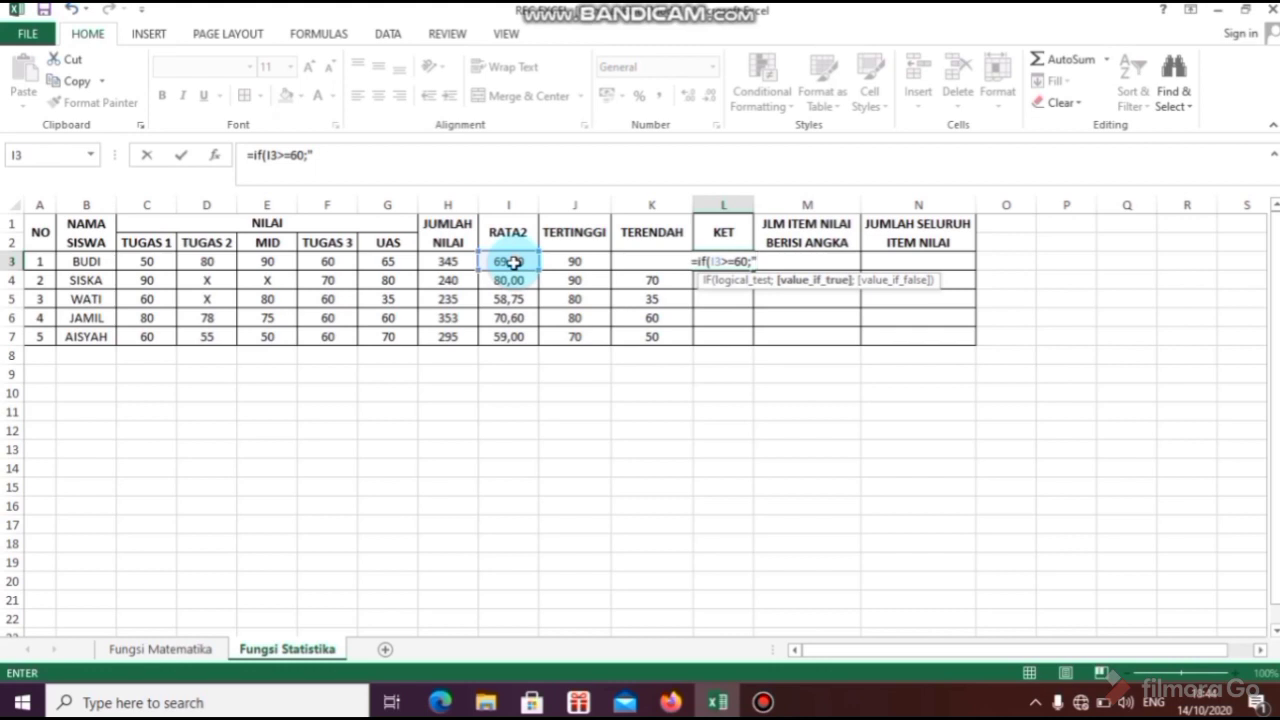
type("tunt")
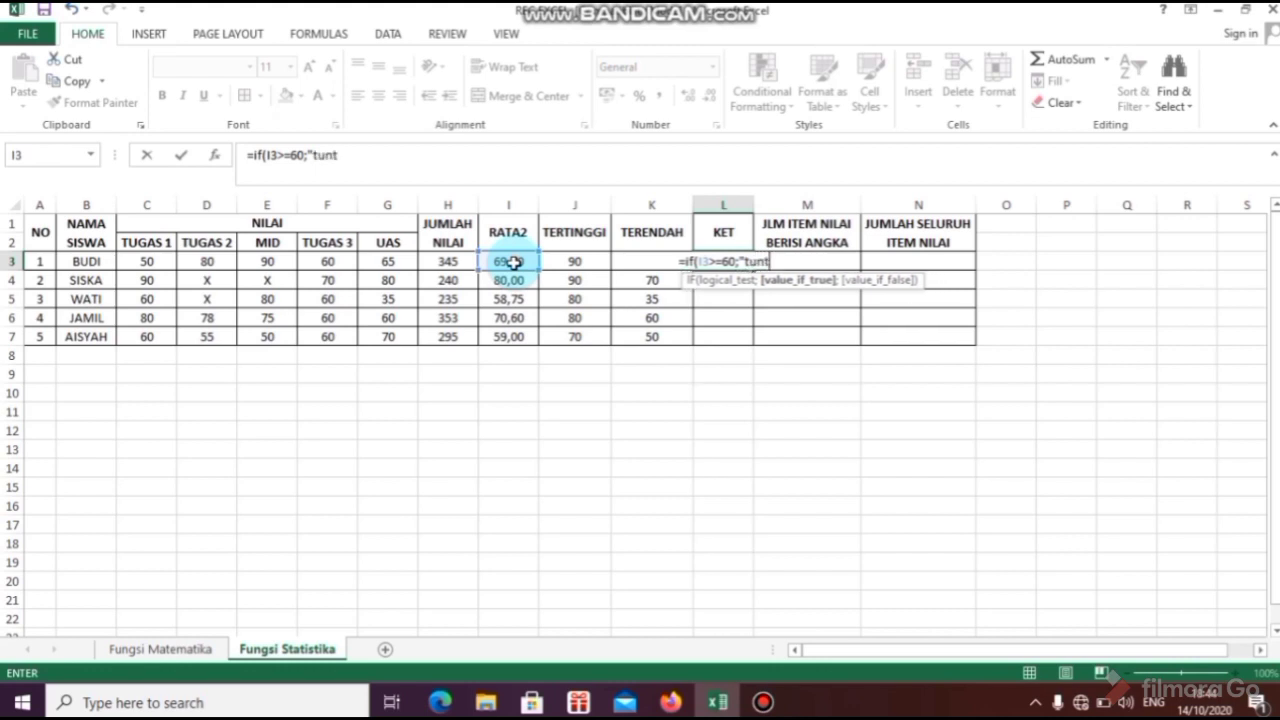
type("as")
key("BackSpace")
key("BackSpace")
key("BackSpace")
key("BackSpace")
key("BackSpace")
key("BackSpace")
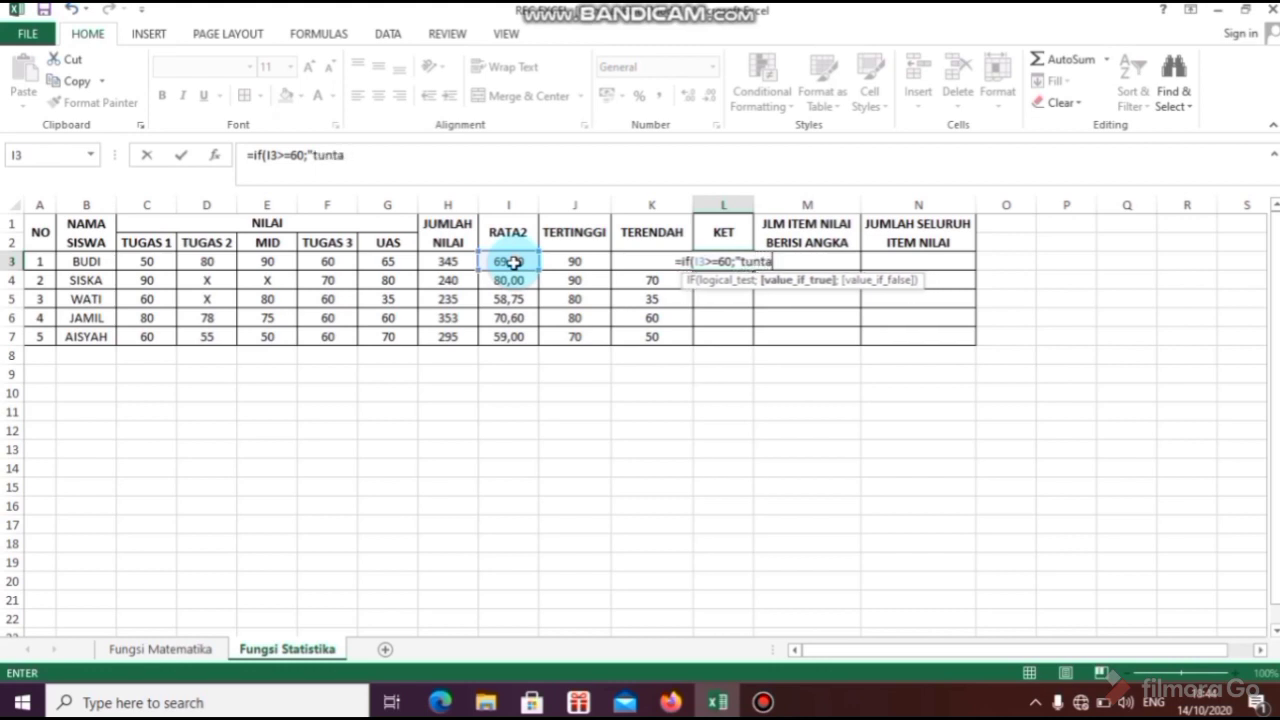
type("TUNTAS\"")
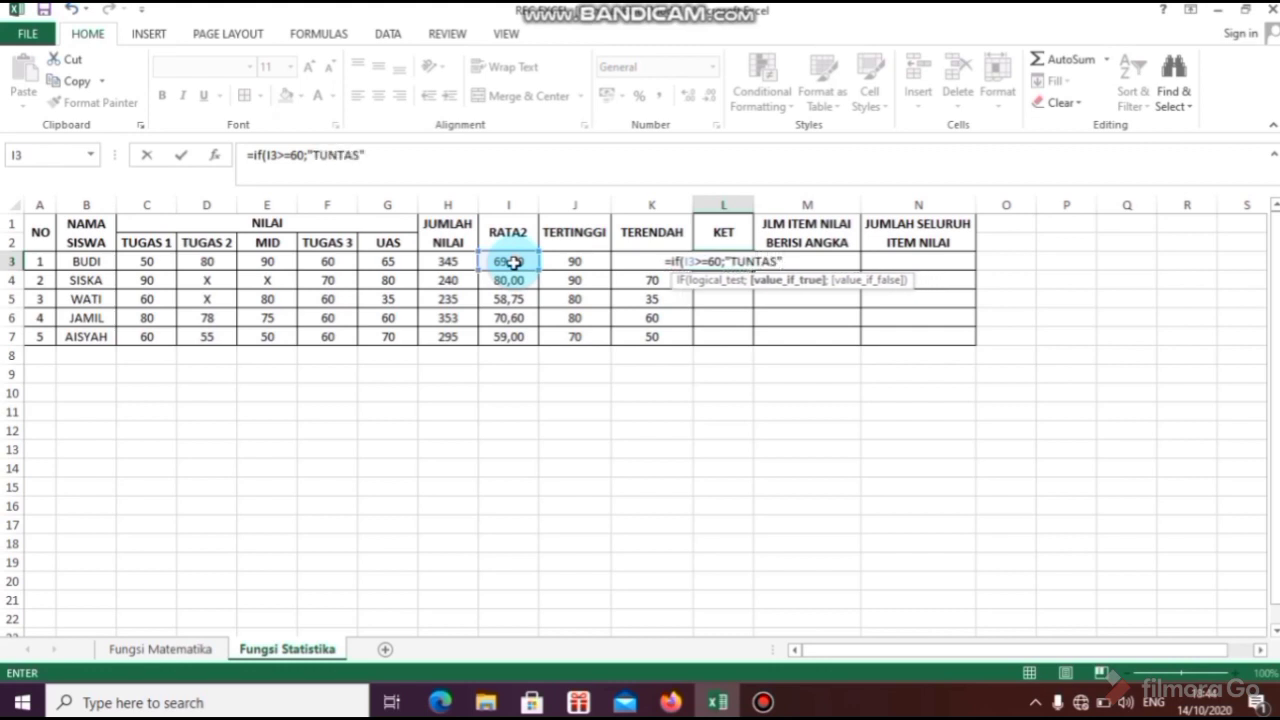
- Set the value-if-false to "REMEDIAL" and complete the L3 formula as =IF(I3>=60;"TUNTAS";"REMEDIAL")
type(";\"")
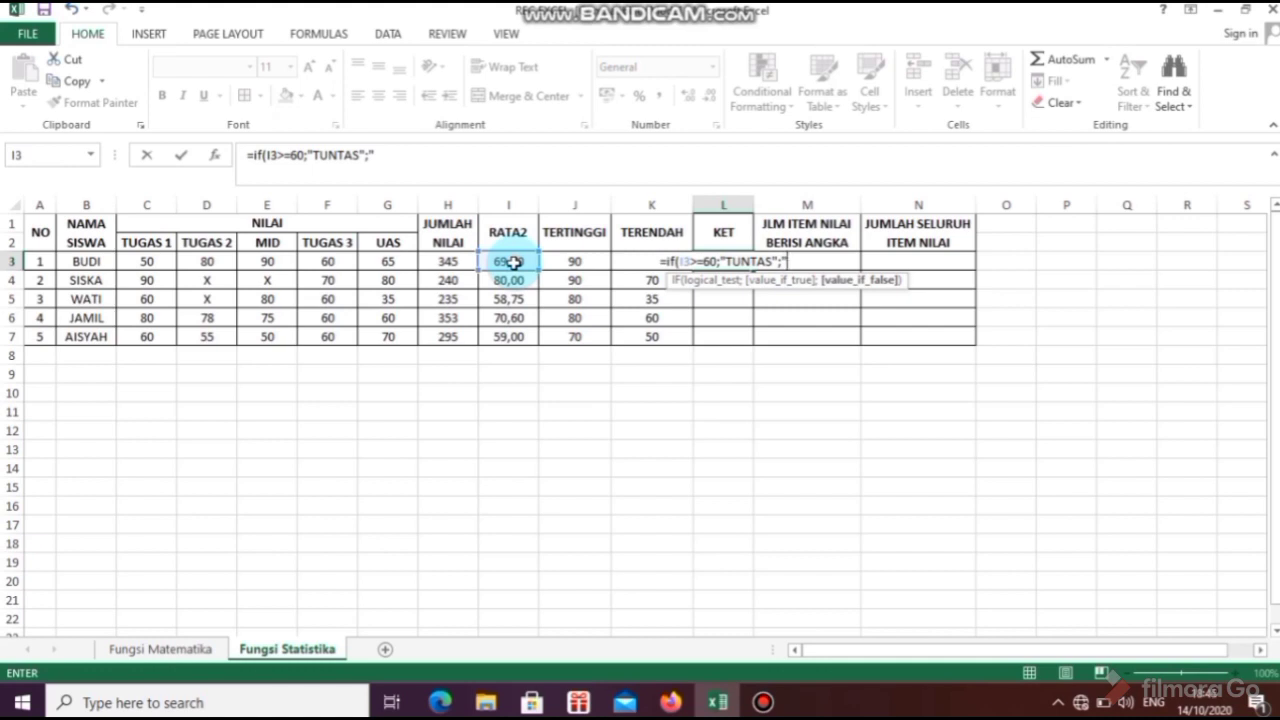
type("REMEDIA")
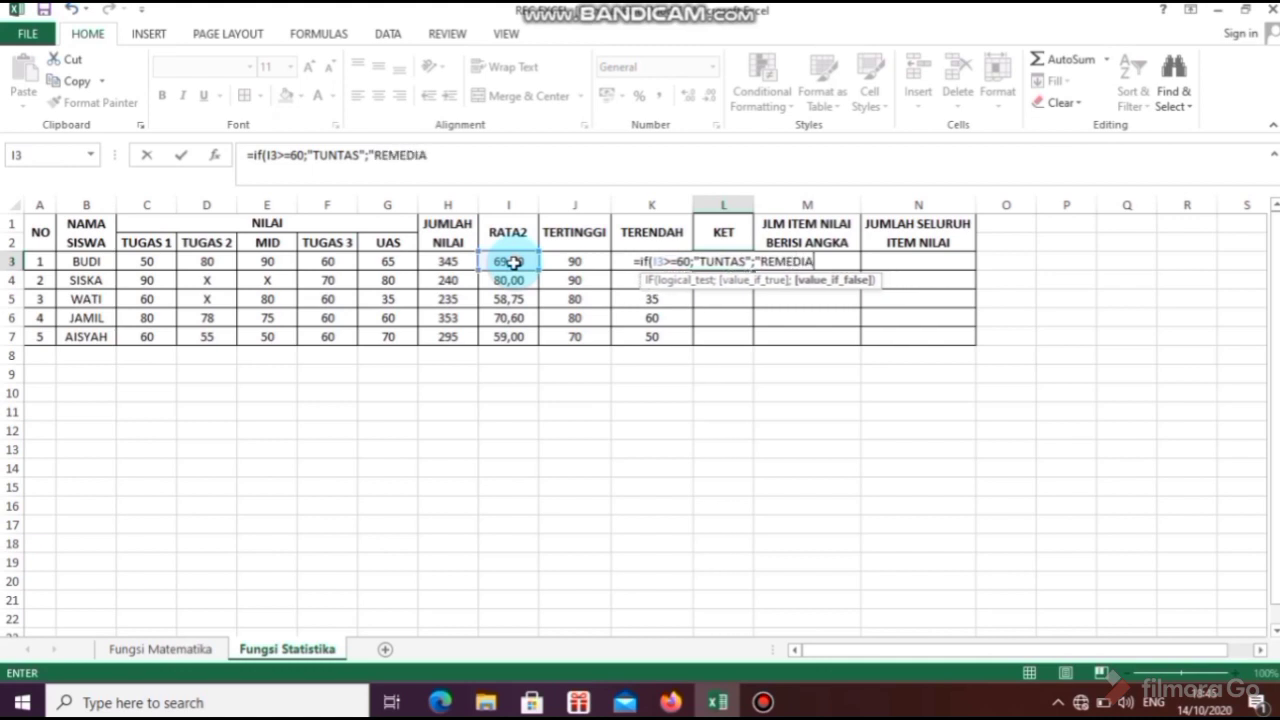
type("L")
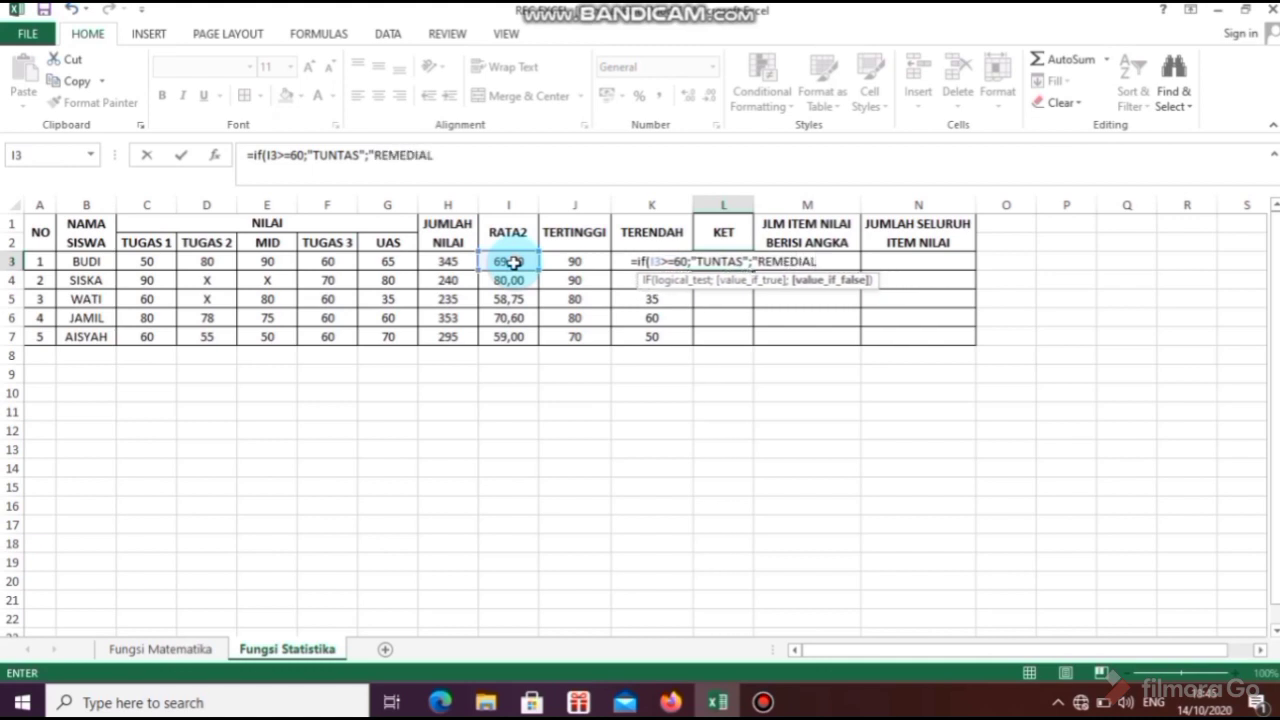
type("\")")
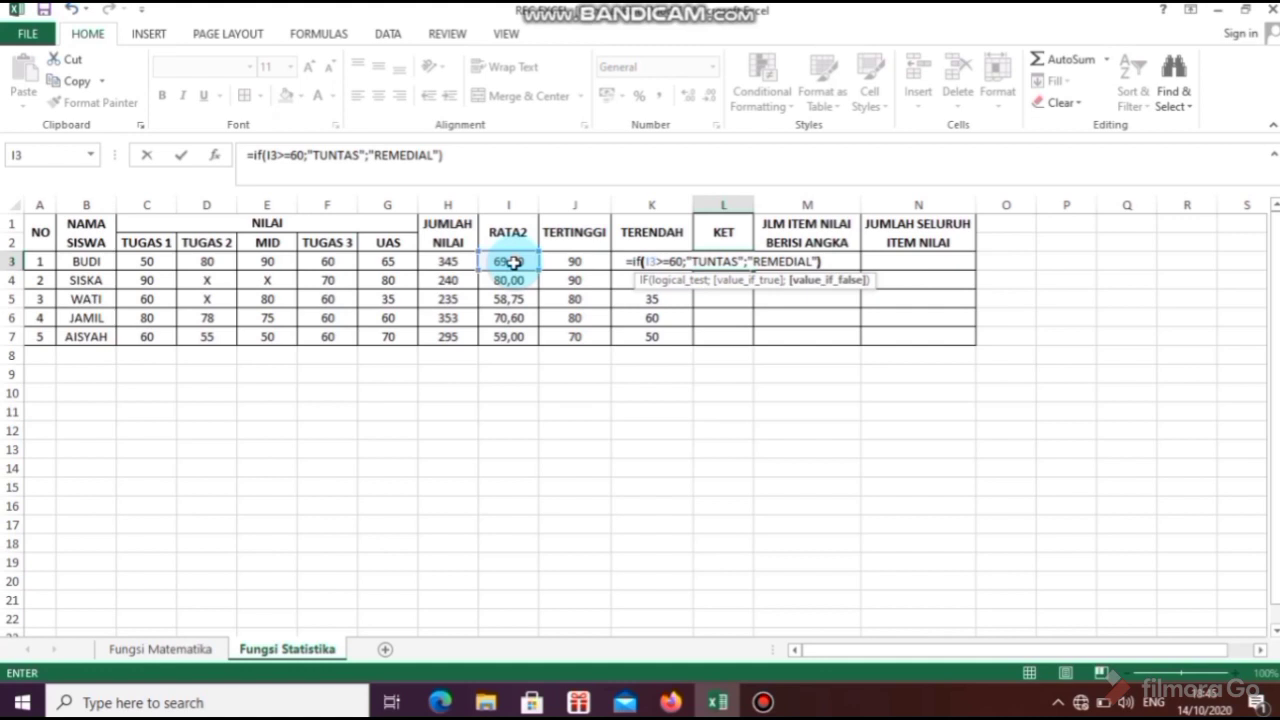
key("Return")
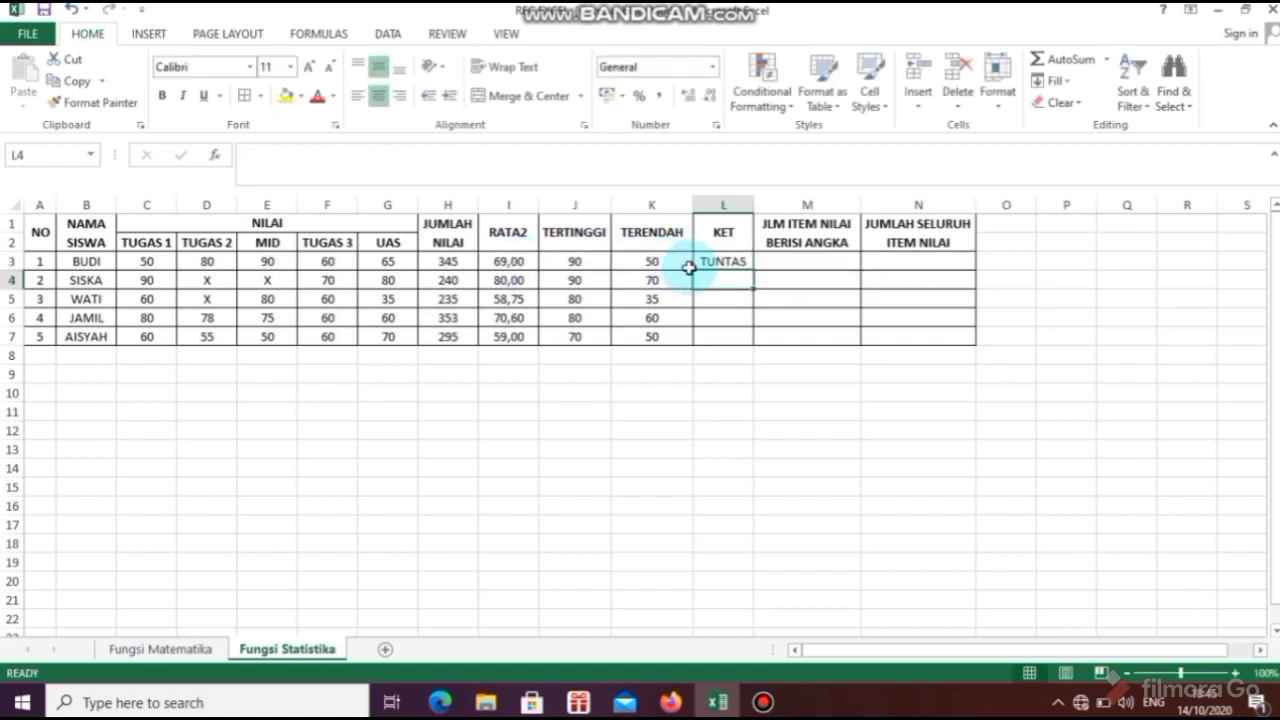
- Make the averages under RATA2 bold across I3:I8
left_click(525, 262)
left_click_drag(525, 262, 523, 350)
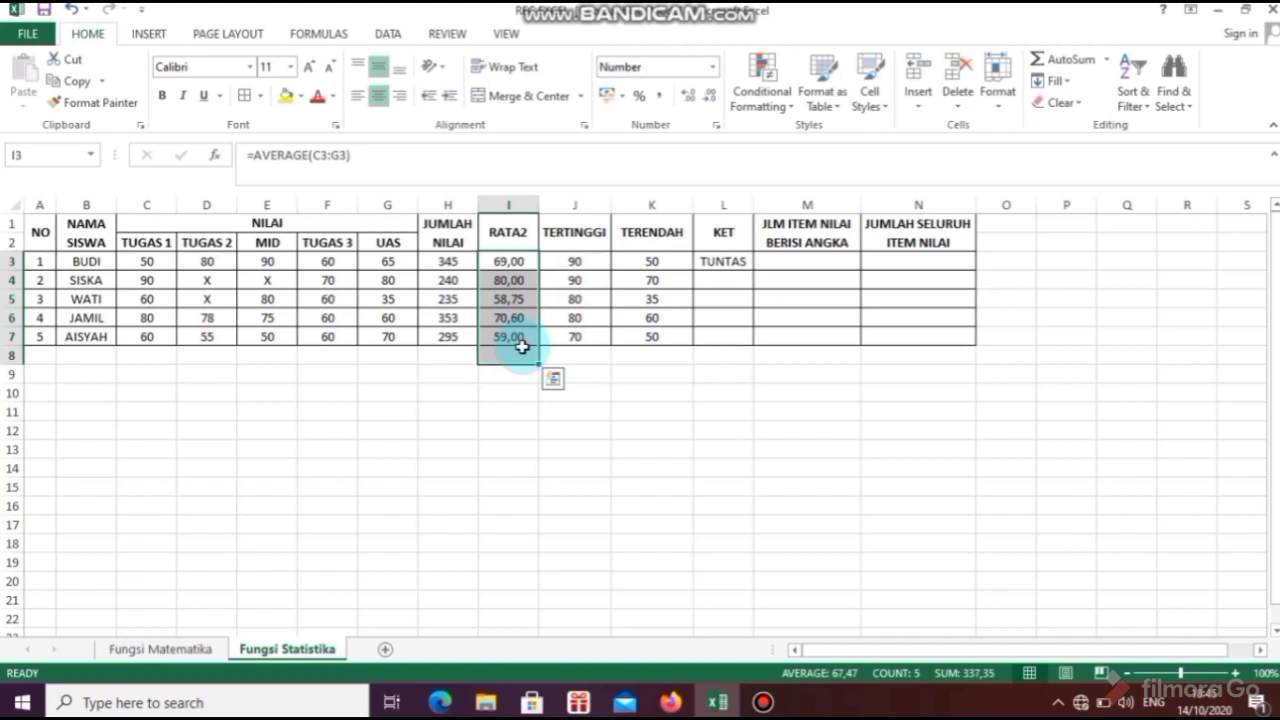
left_click(161, 95)
- Fill the KET formula from L3 down through L7 and check each student's remark
left_click(729, 264)
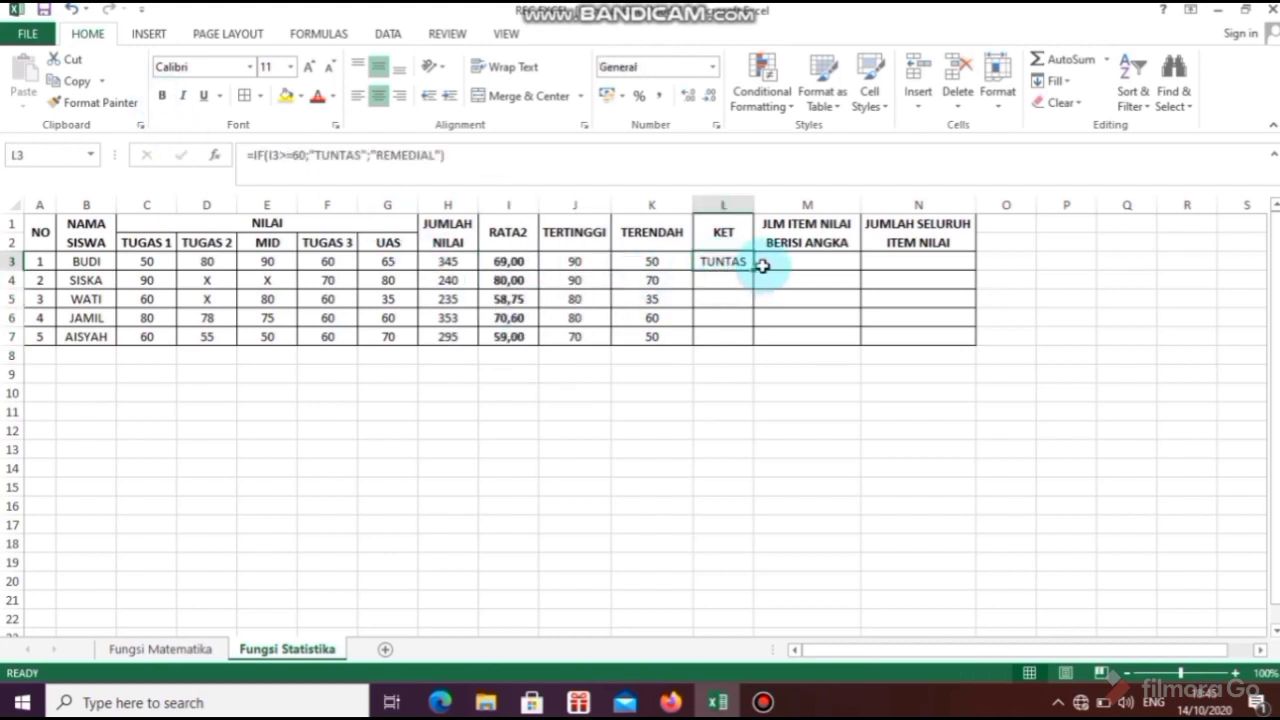
left_click_drag(753, 273, 743, 344)
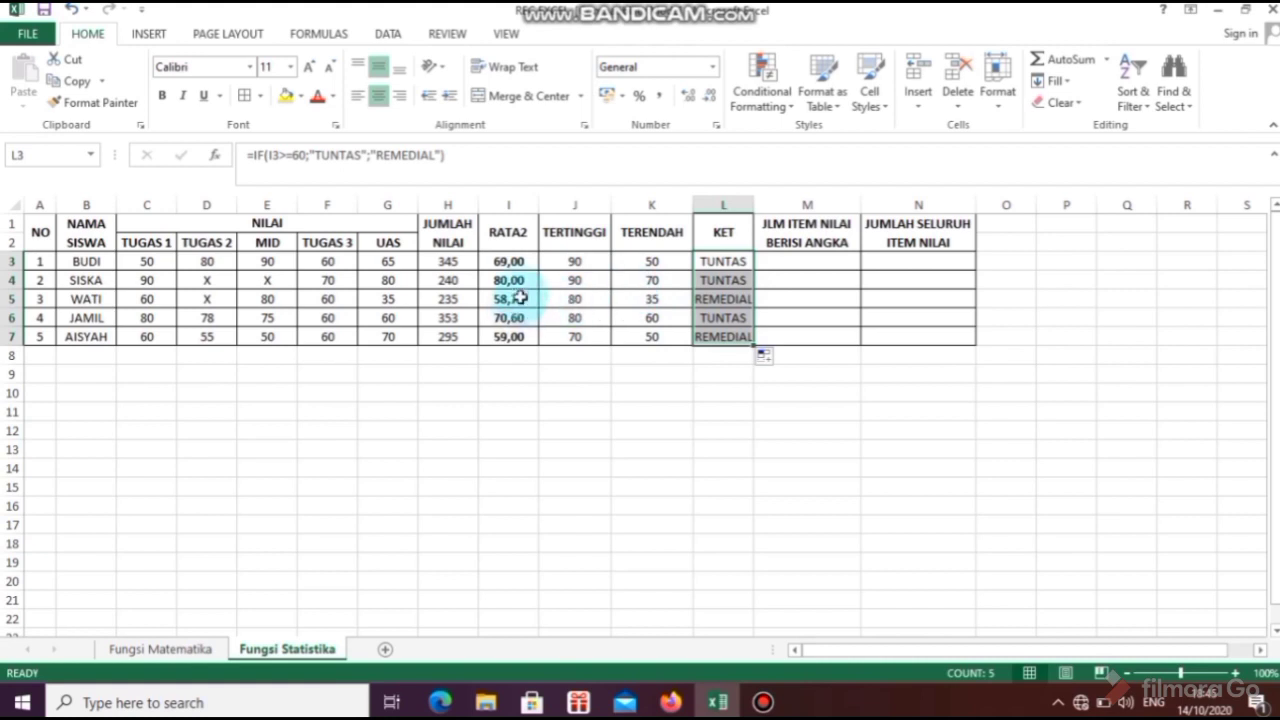
left_click(519, 262)
left_click(716, 266)
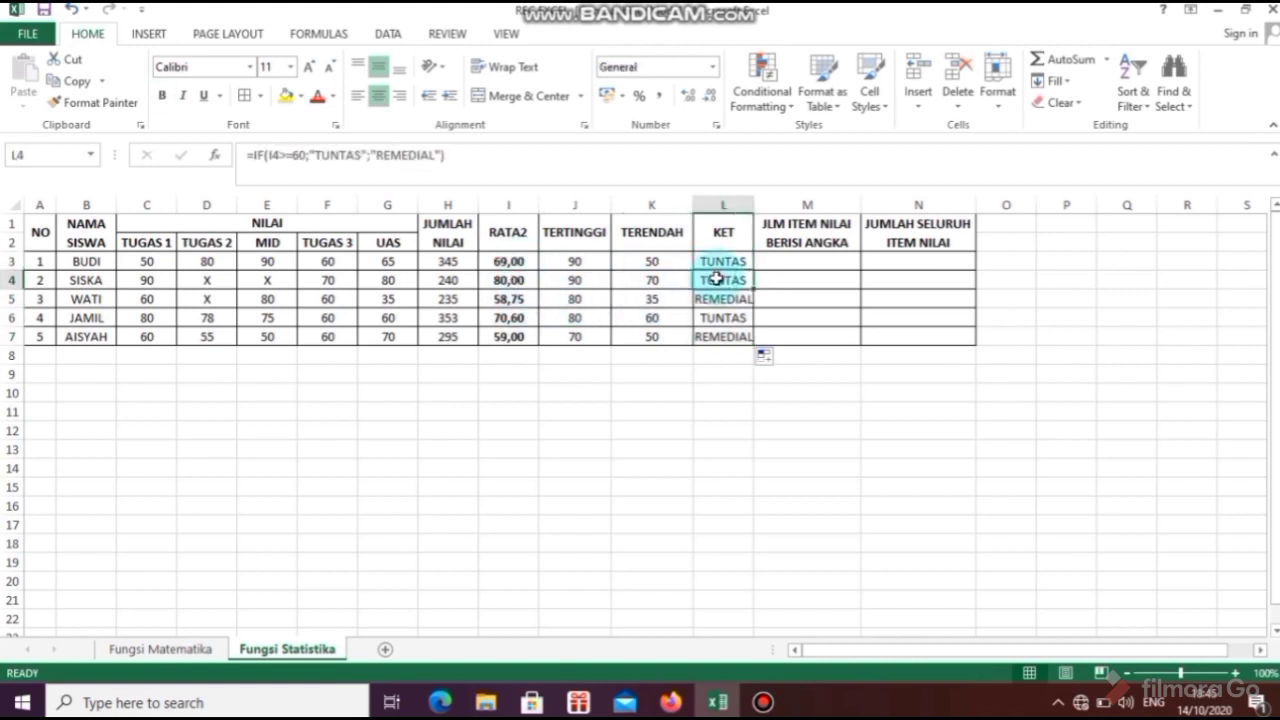
left_click(720, 298)
left_click(722, 317)
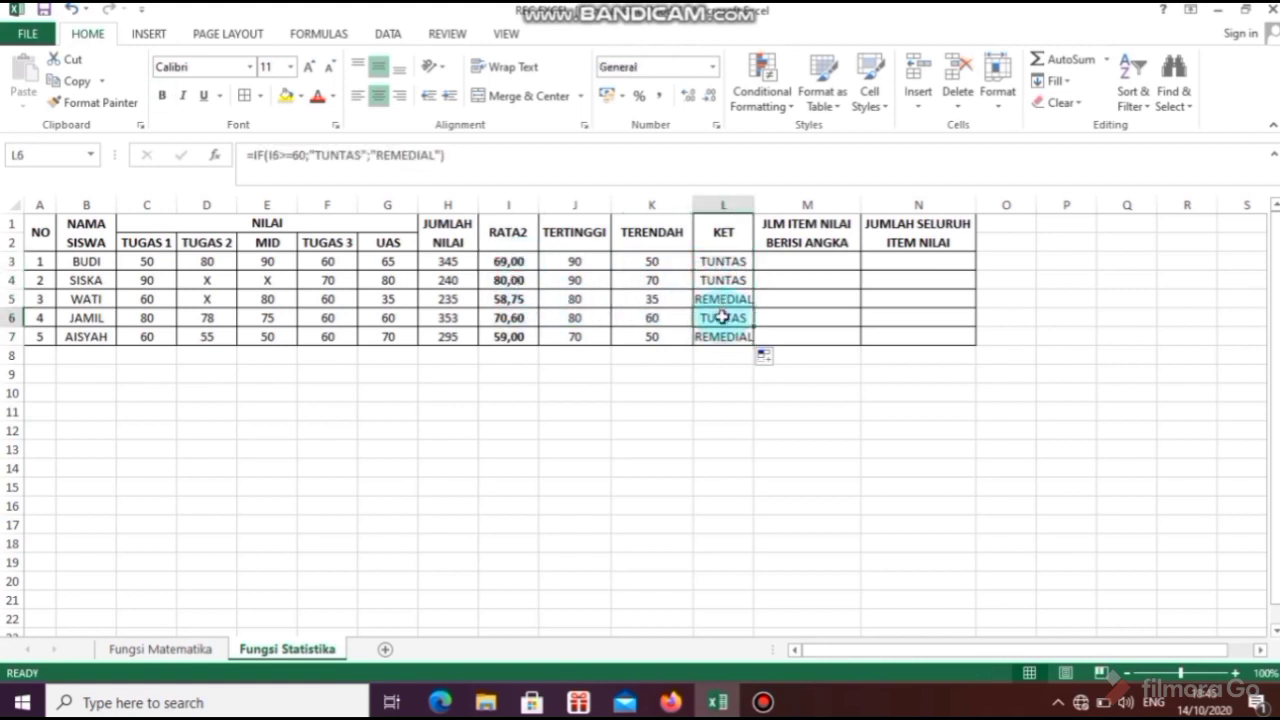
left_click(723, 340)
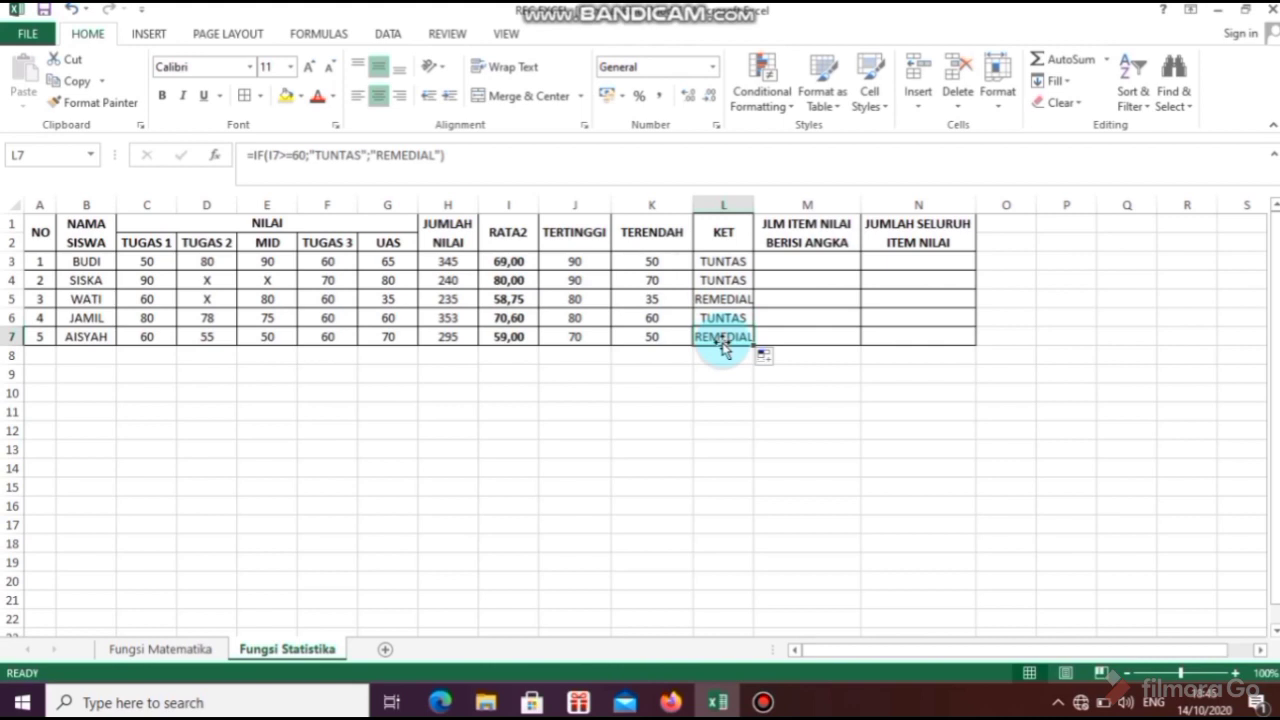
- Review the score item headings from TUGAS 1 through UAS and the result headings up to KET
left_click(830, 264)
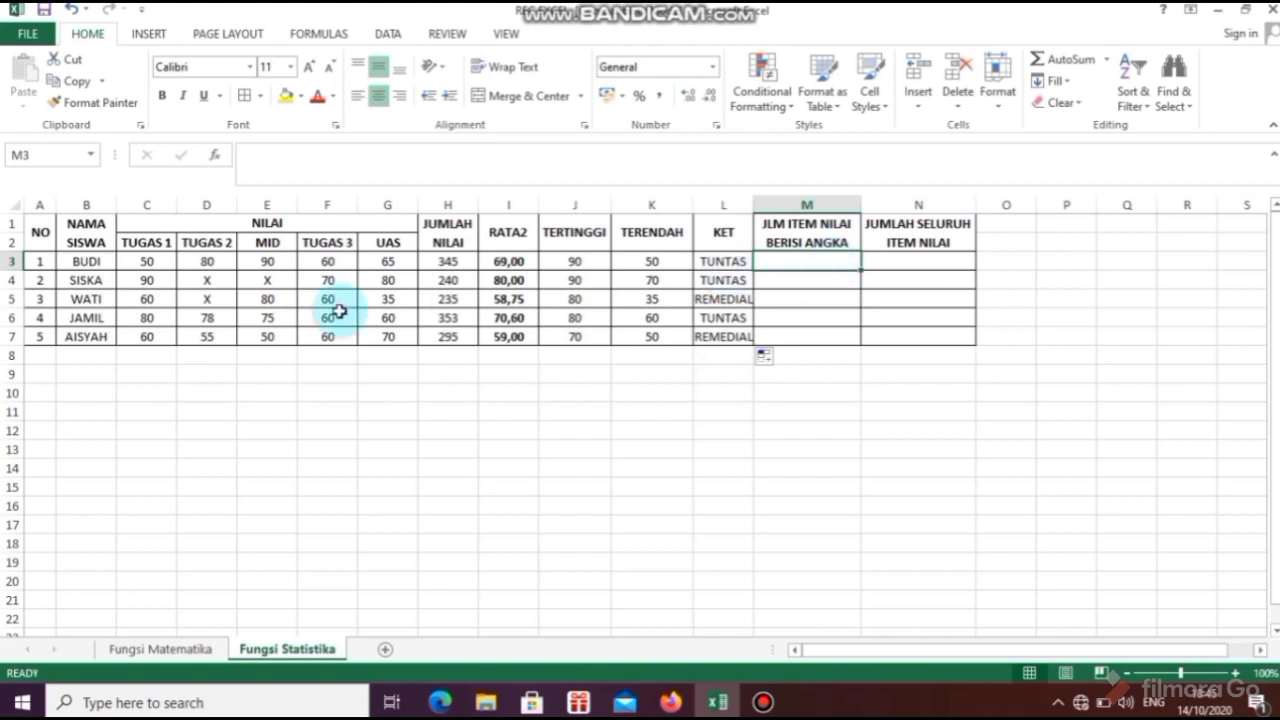
left_click(150, 240)
key("Right")
key("Right")
key("Right")
key("Right")
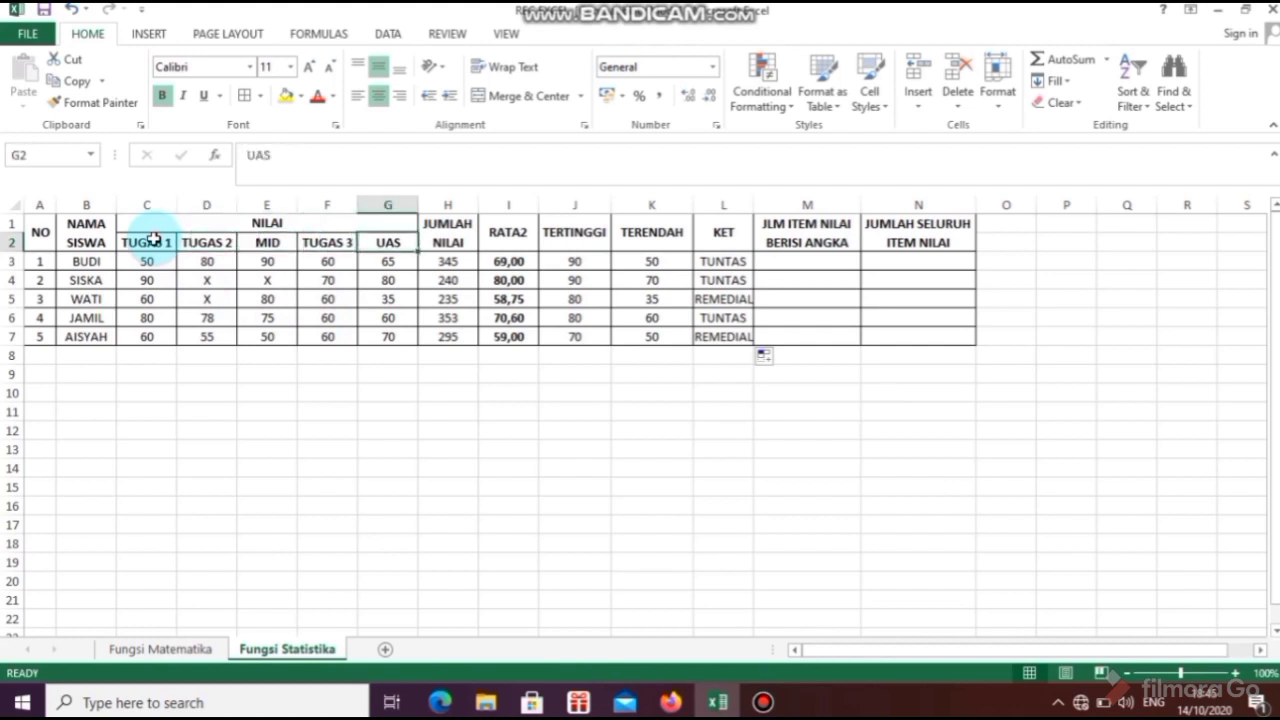
key("Right")
key("Right")
key("Right")
key("Right")
key("Right")
key("Right")
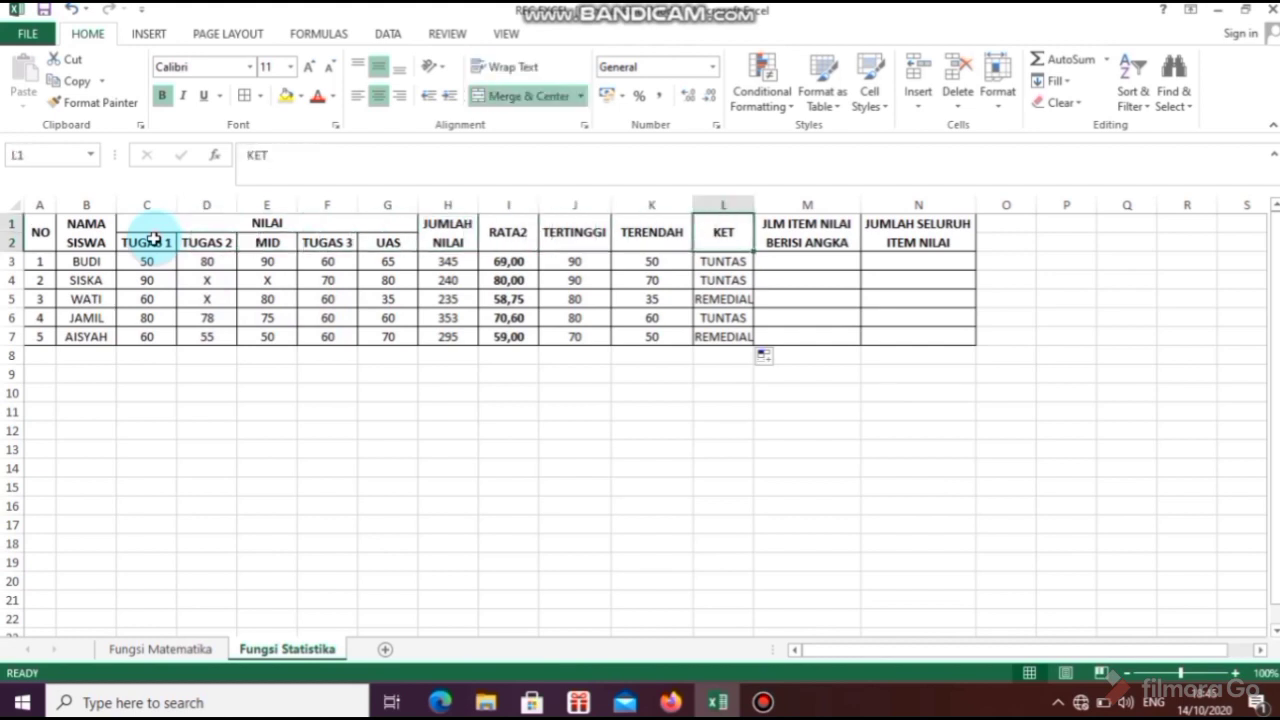
- Count the first student's numeric scores in M3 under JLM ITEM NILAI BERISI ANGKA with =COUNT(C3:G3)
key("Down")
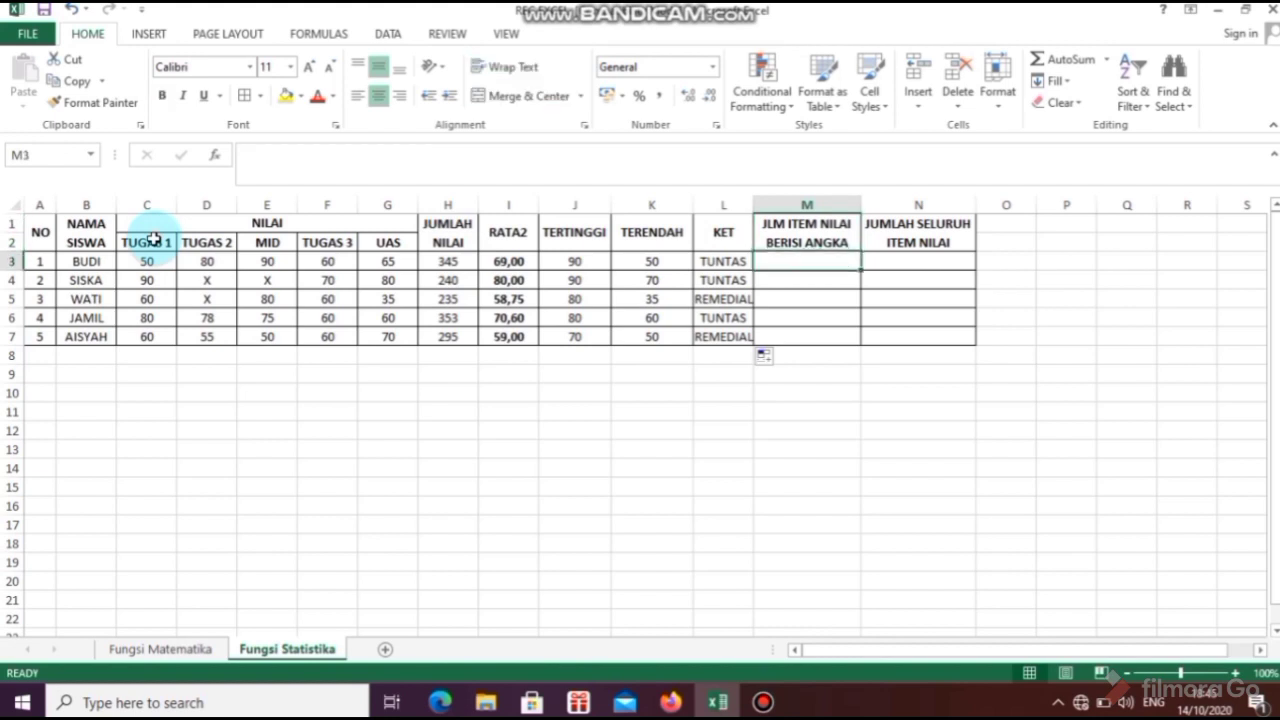
type("=")
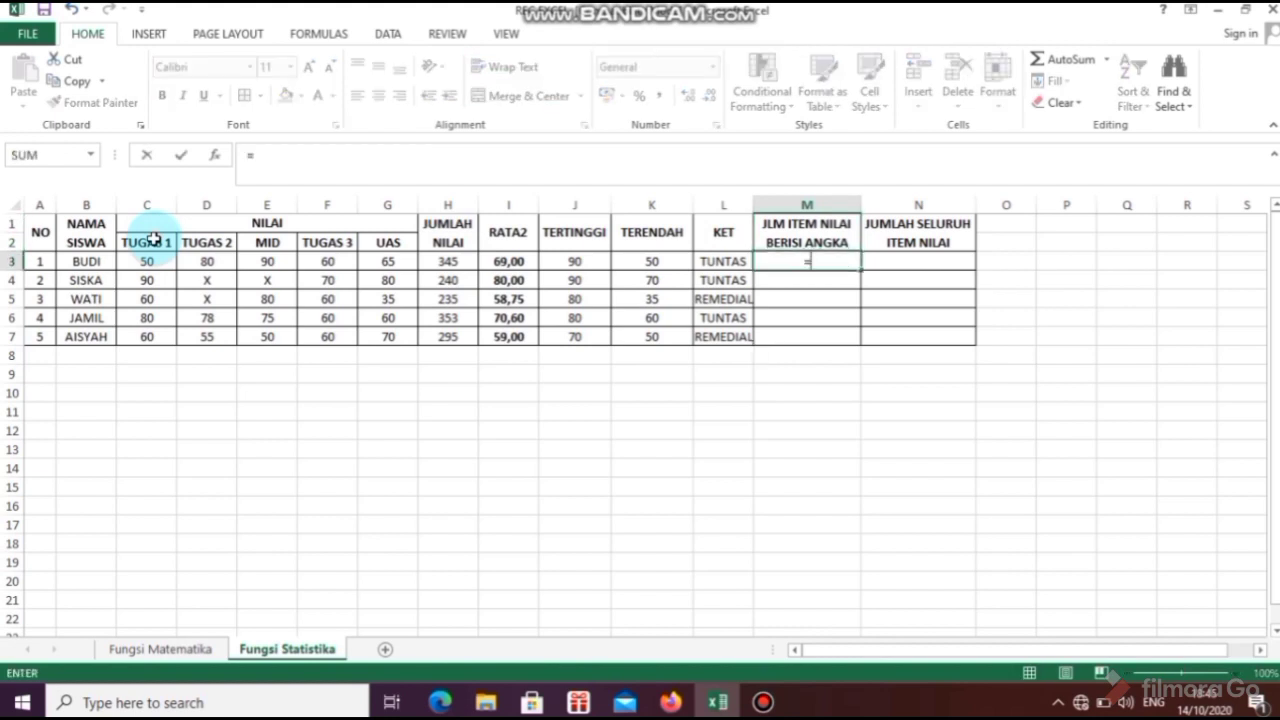
type("COU")
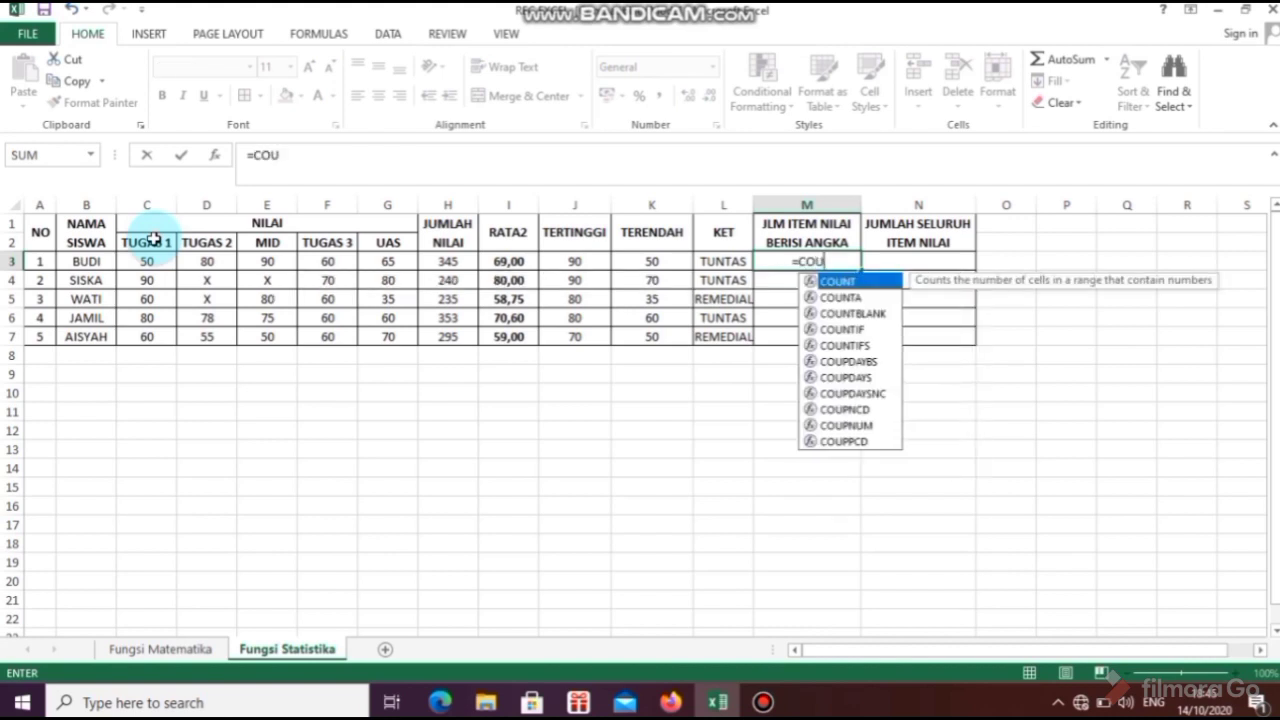
type("NT")
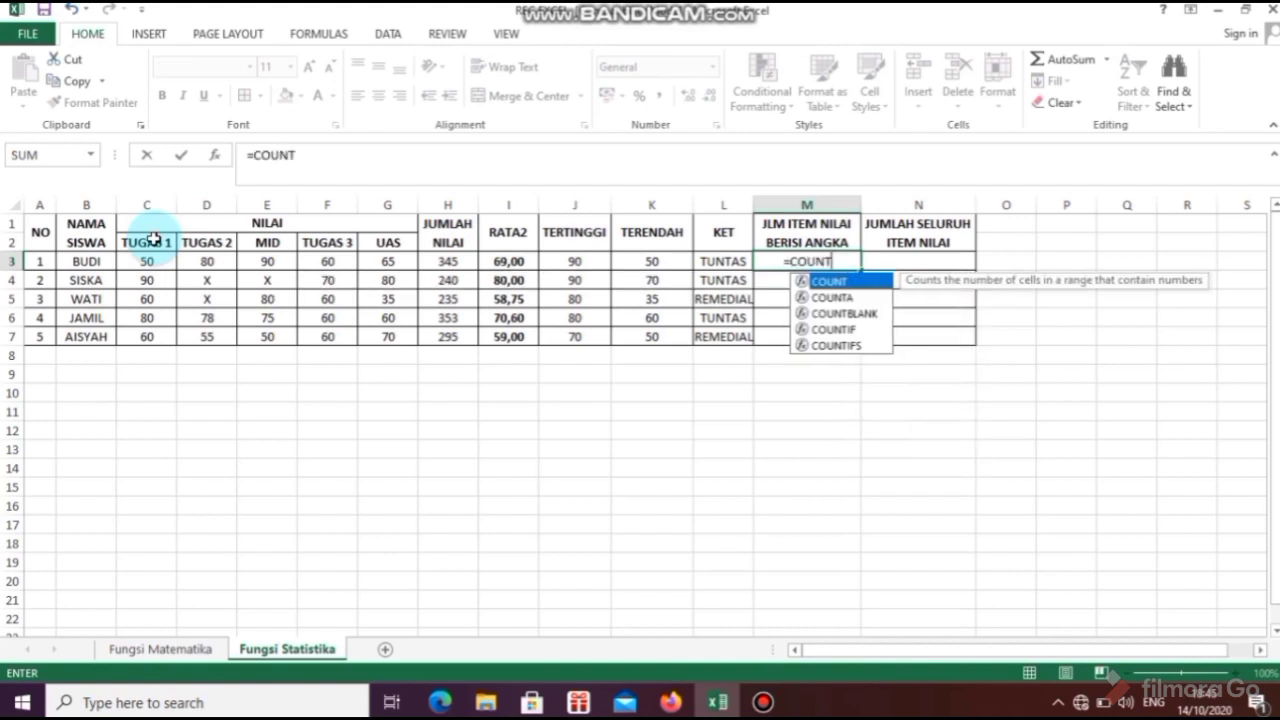
type("(")
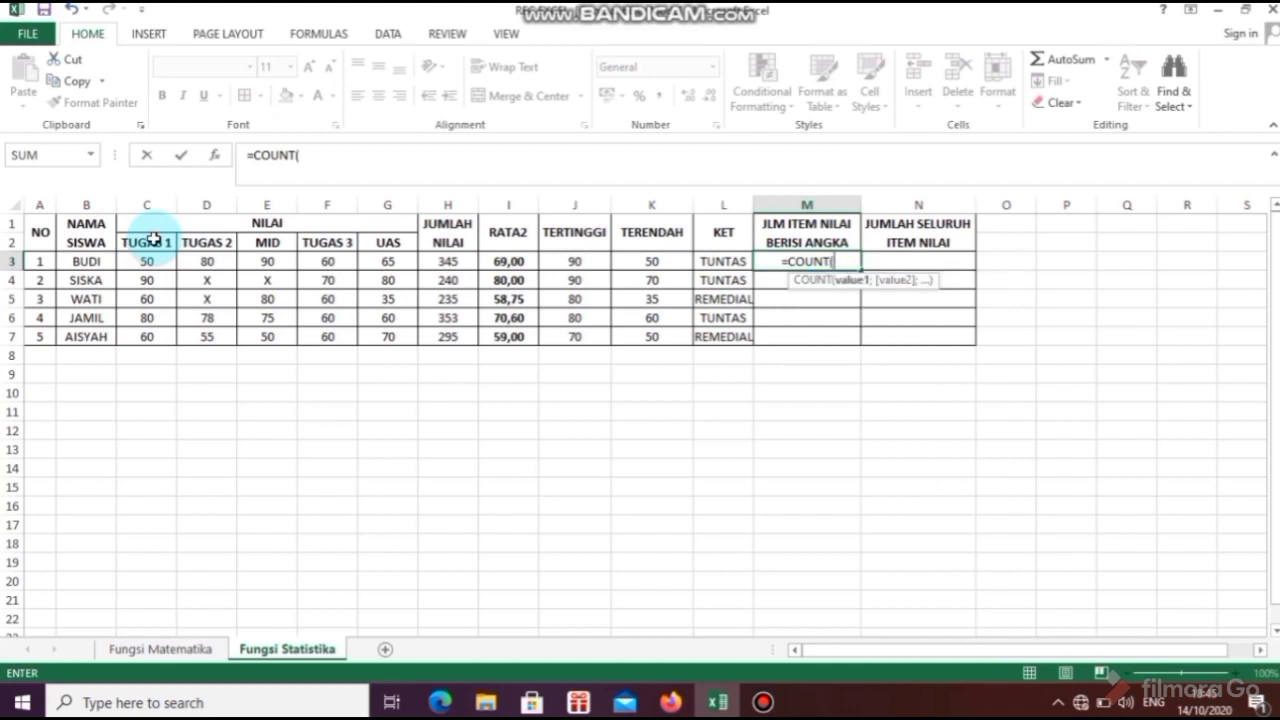
left_click_drag(150, 264, 389, 263)
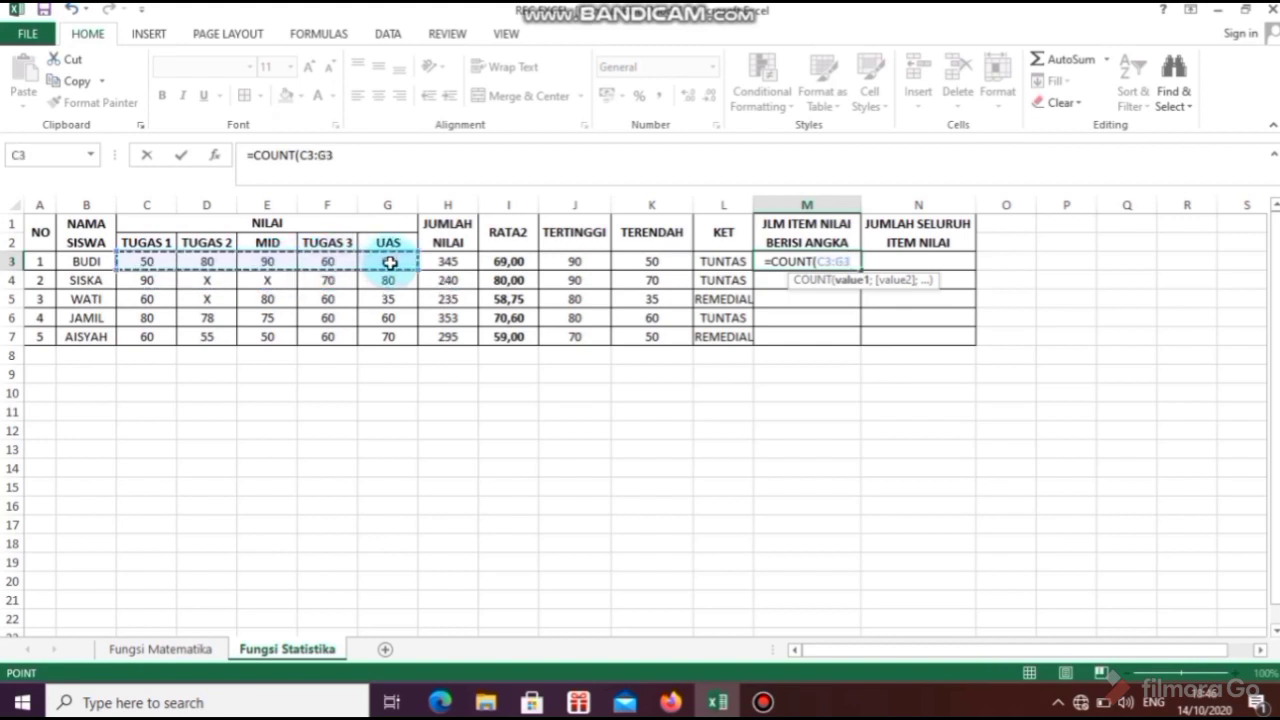
key("Return")
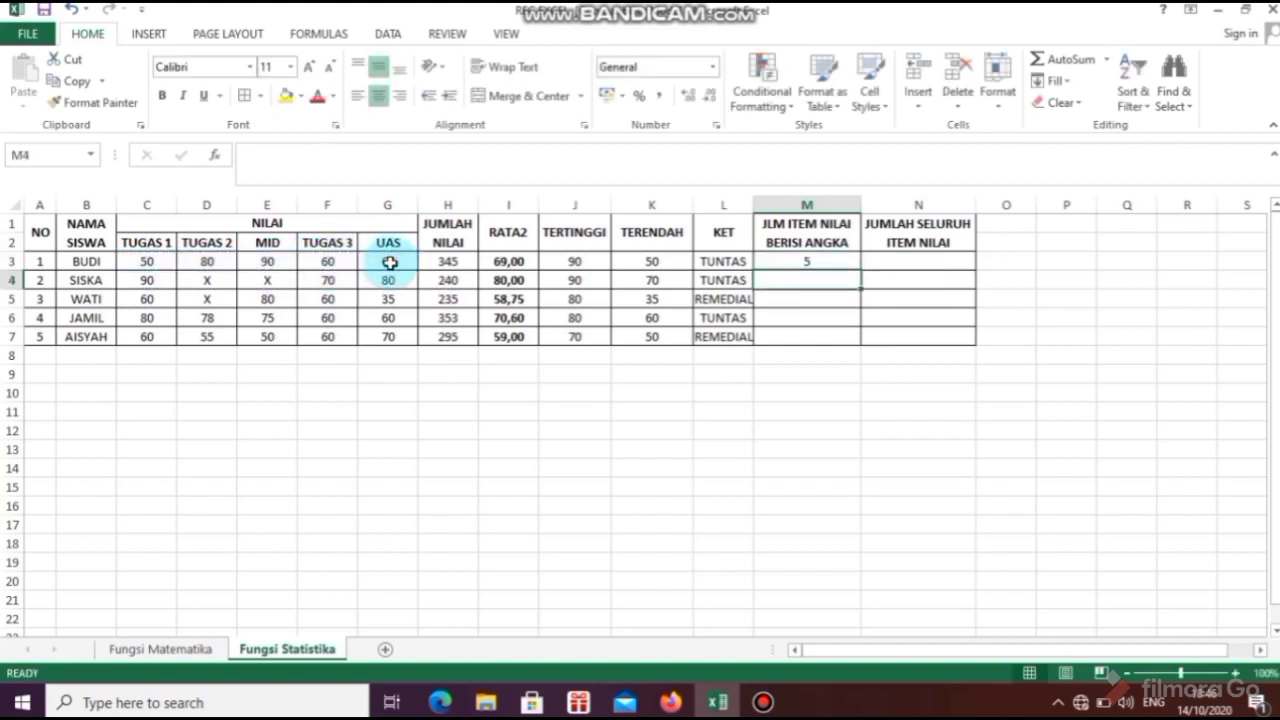
- Check the first student's scores in C3:G3 and fill the COUNT formula from M3 down through M7
left_click(146, 264)
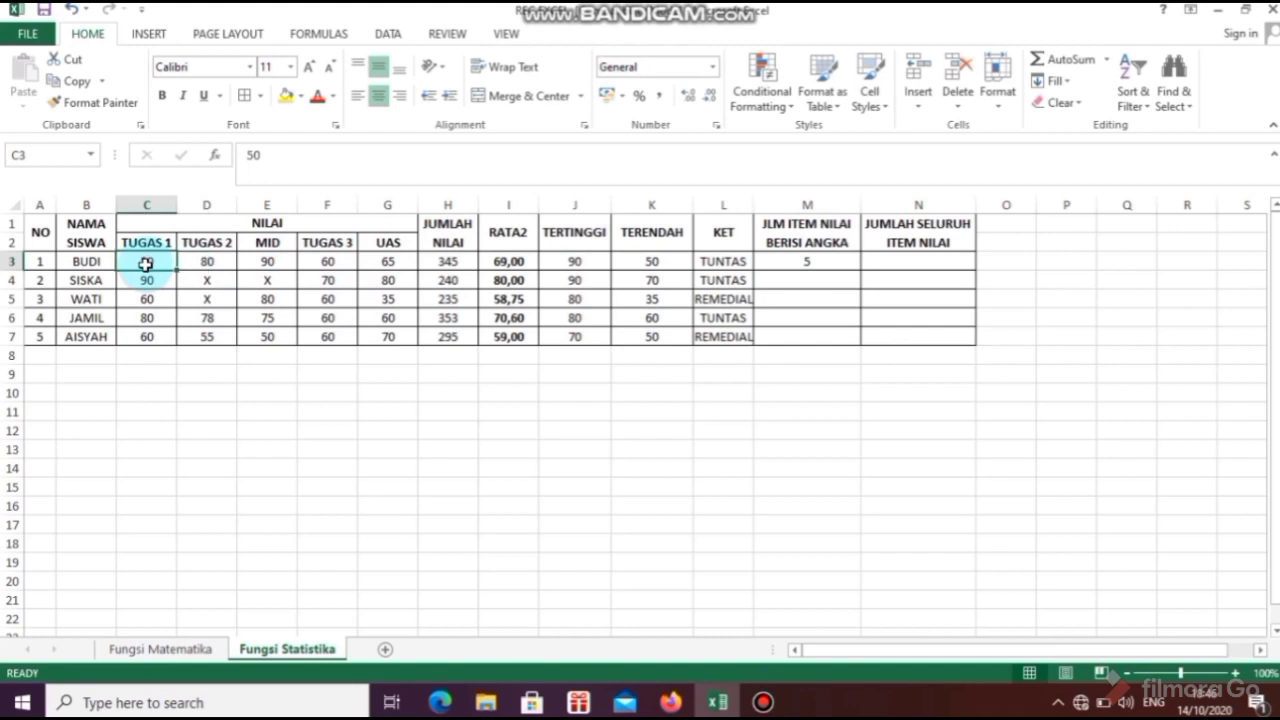
key("Right")
key("Right")
key("Right")
key("Right")
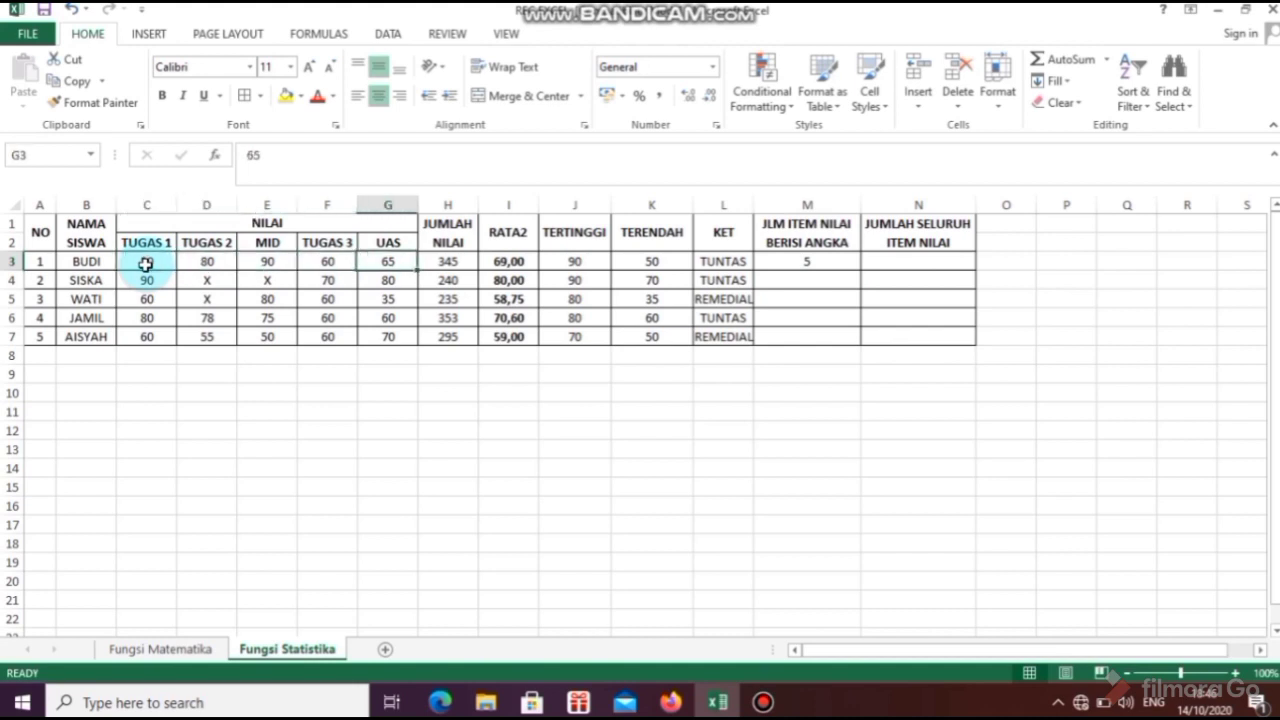
left_click(806, 260)
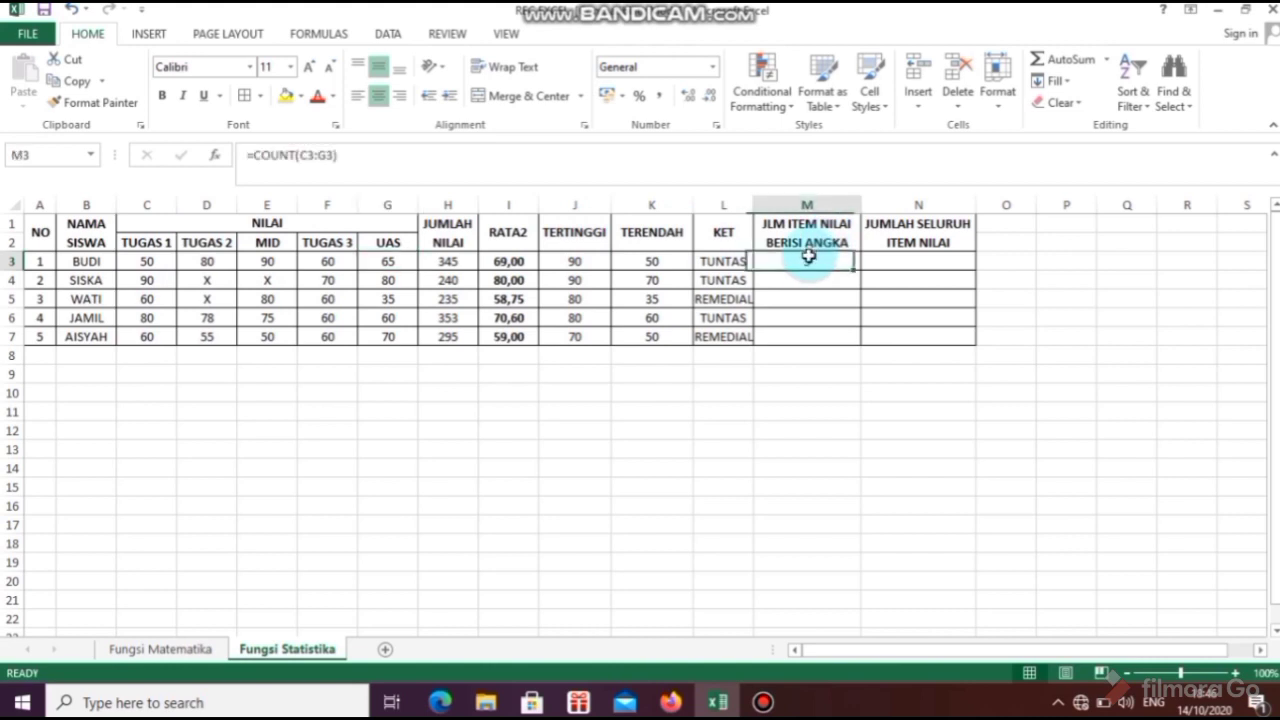
left_click_drag(862, 271, 861, 345)
- Compare the counts in M4 through M7 with the students' score entries, including the cells marked X
left_click(820, 277)
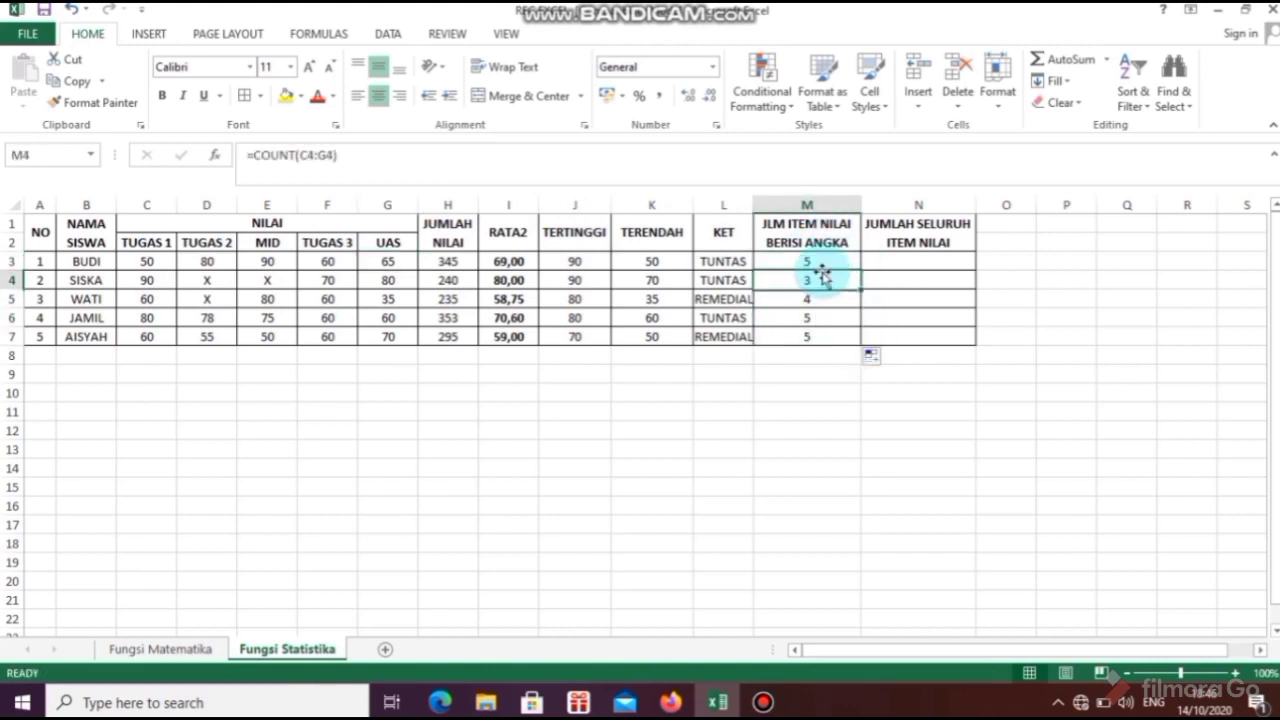
key("Left")
key("Left")
key("Left")
key("Left")
key("Left")
key("Left")
key("Left")
key("Left")
key("Left")
key("Left")
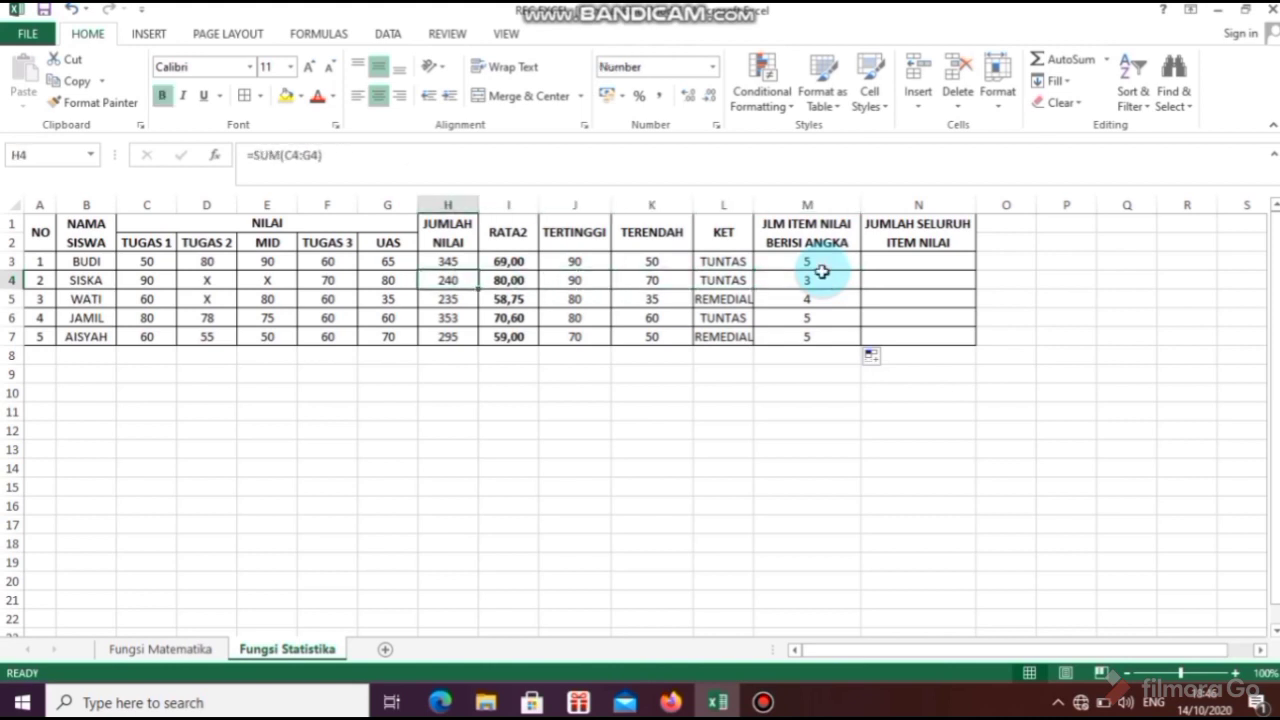
key("Right")
key("Right")
key("Right")
key("Right")
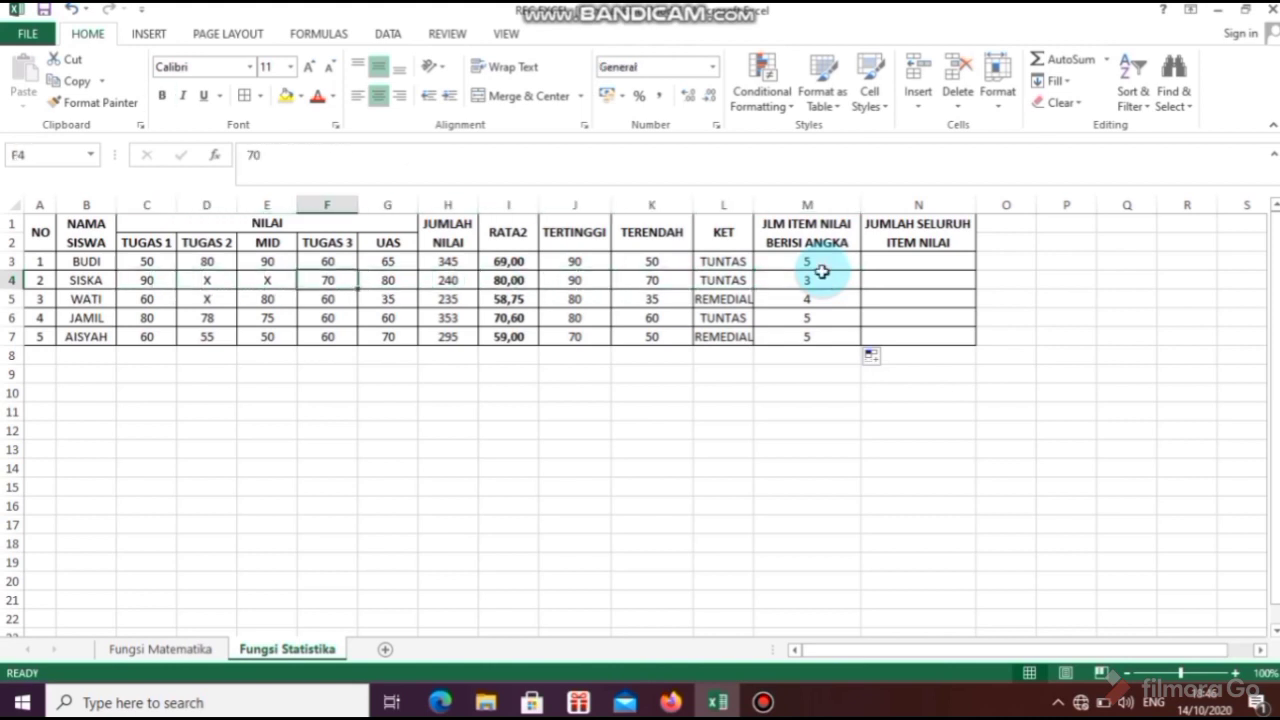
key("Right")
key("Right")
key("Right")
key("Right")
key("Right")
key("Right")
key("Right")
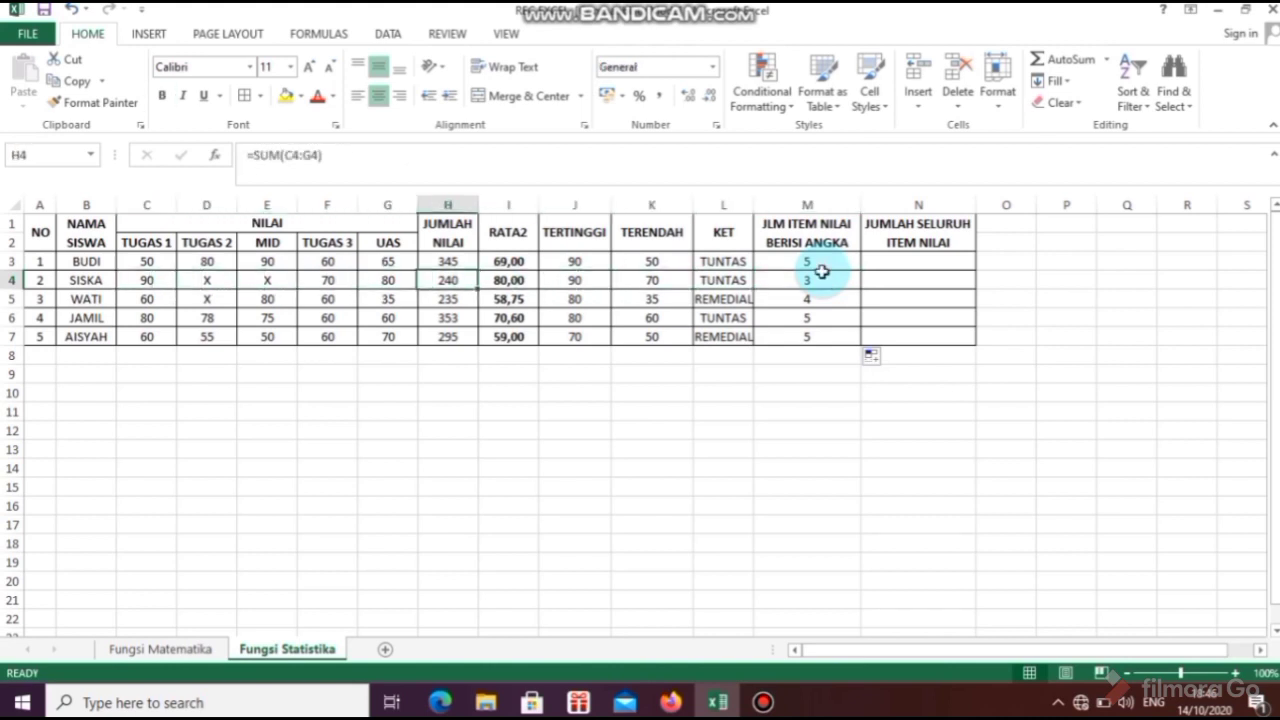
key("Down")
key("Left")
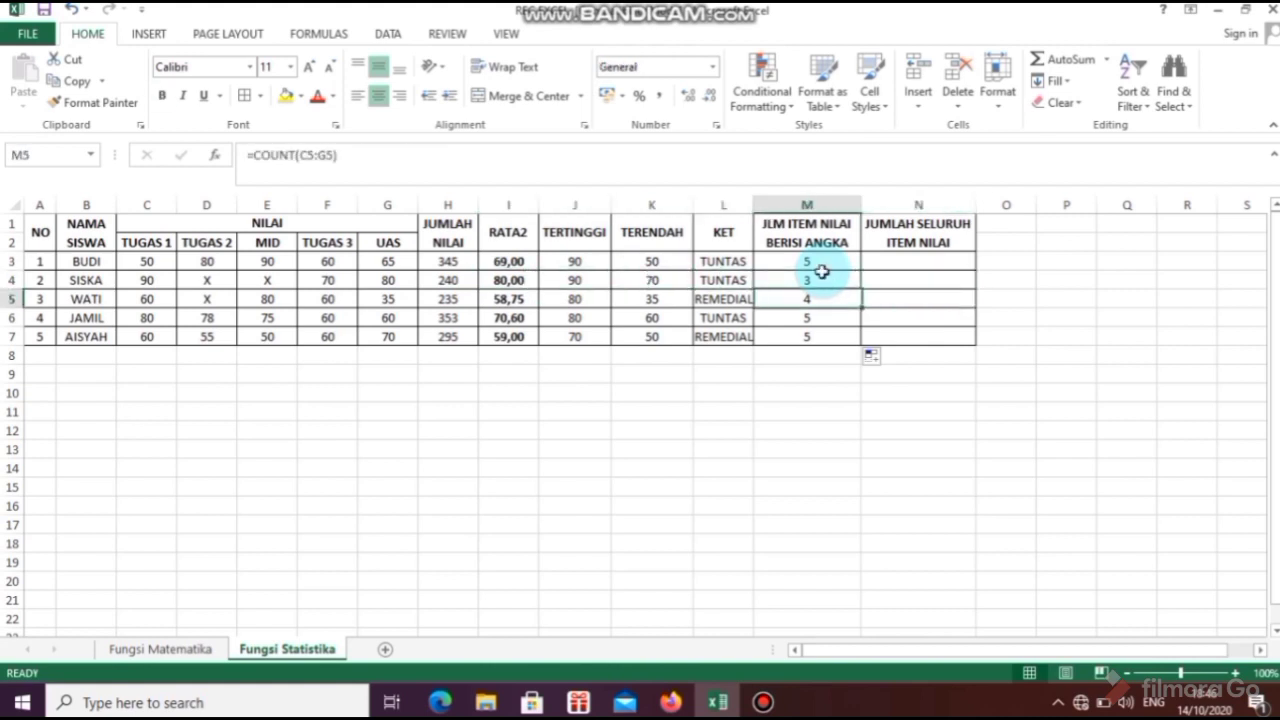
key("Left")
key("Right")
key("Down")
key("Down")
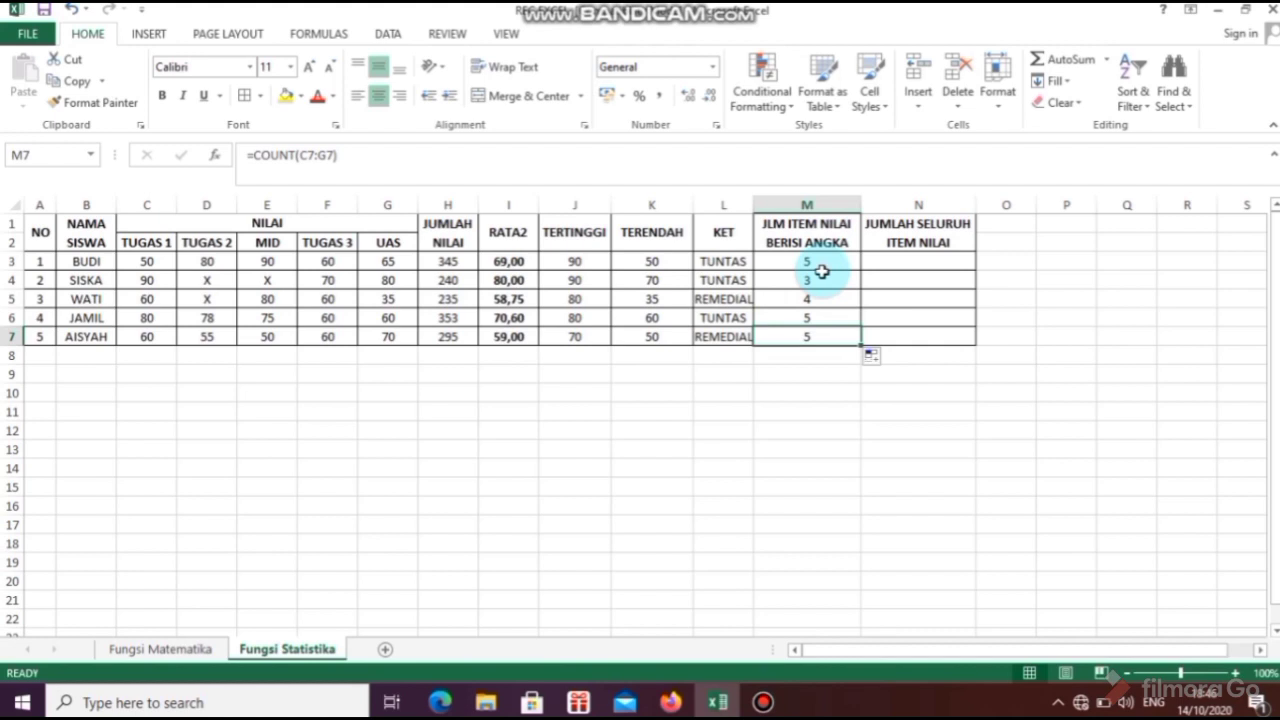
- Count all of the first student's score entries in N3 under JUMLAH SELURUH ITEM NILAI with =COUNTA(C3:G3)
left_click(909, 265)
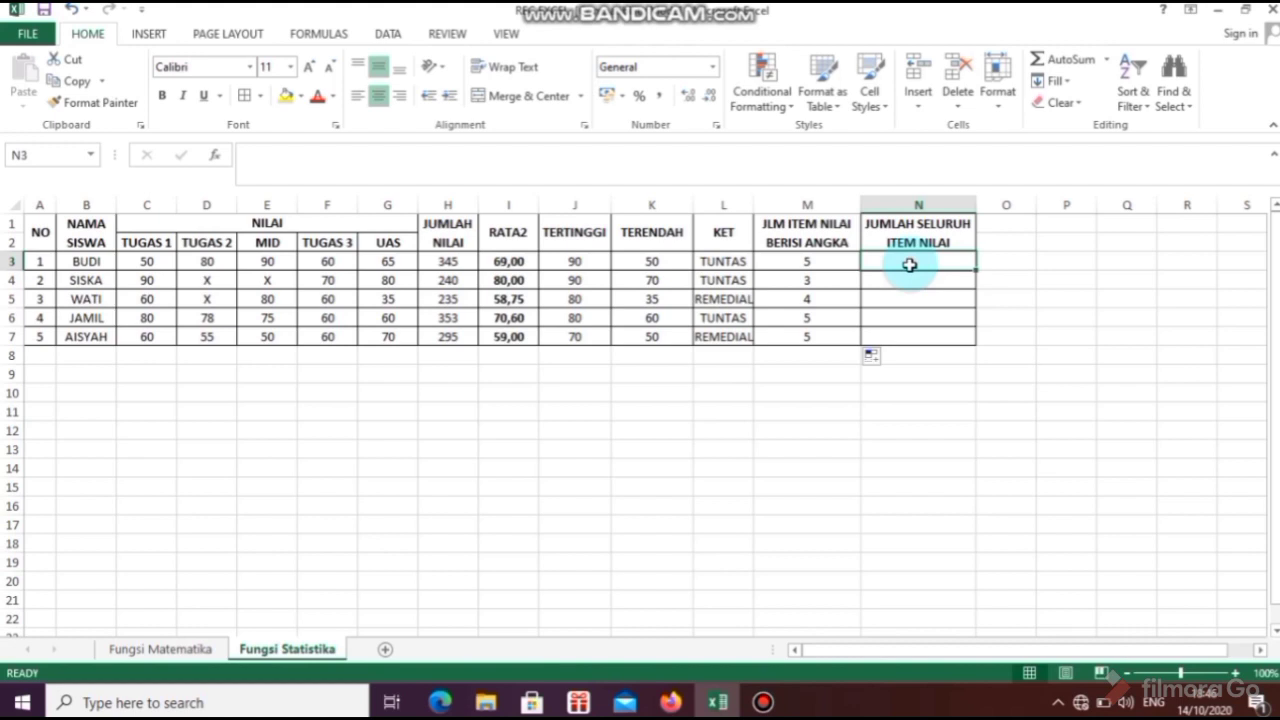
type("=COUNT")
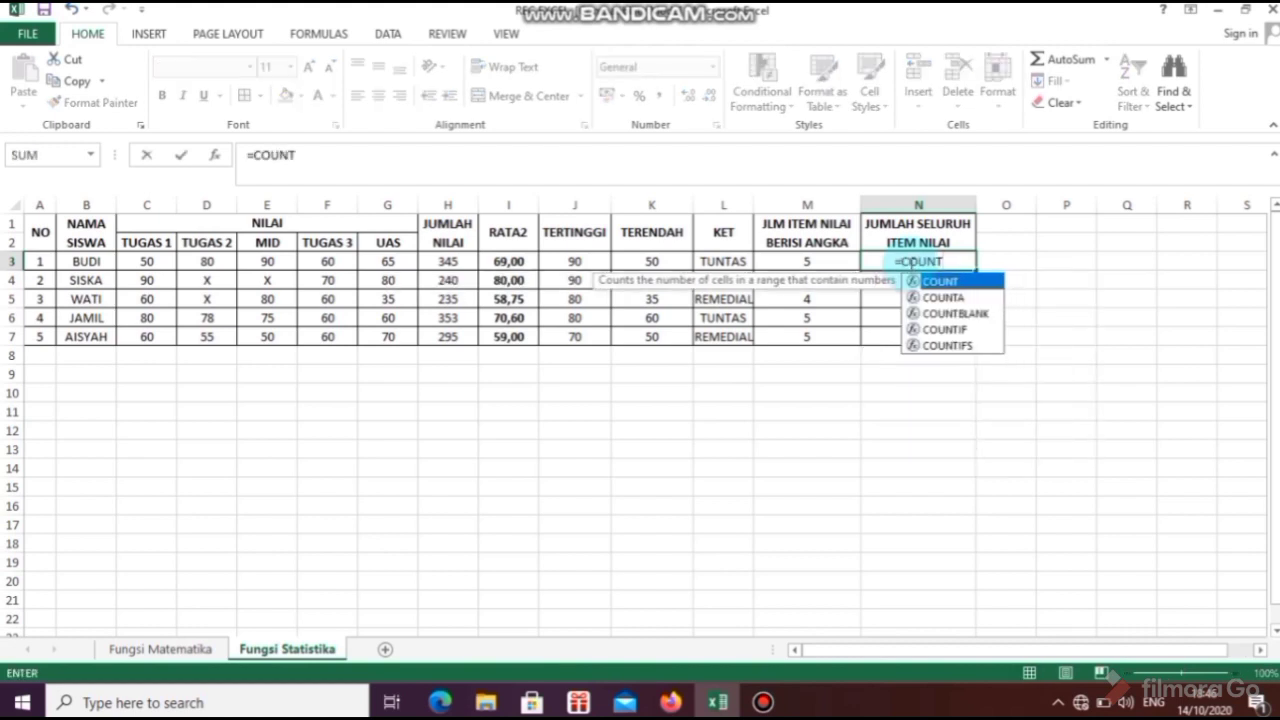
type("A")
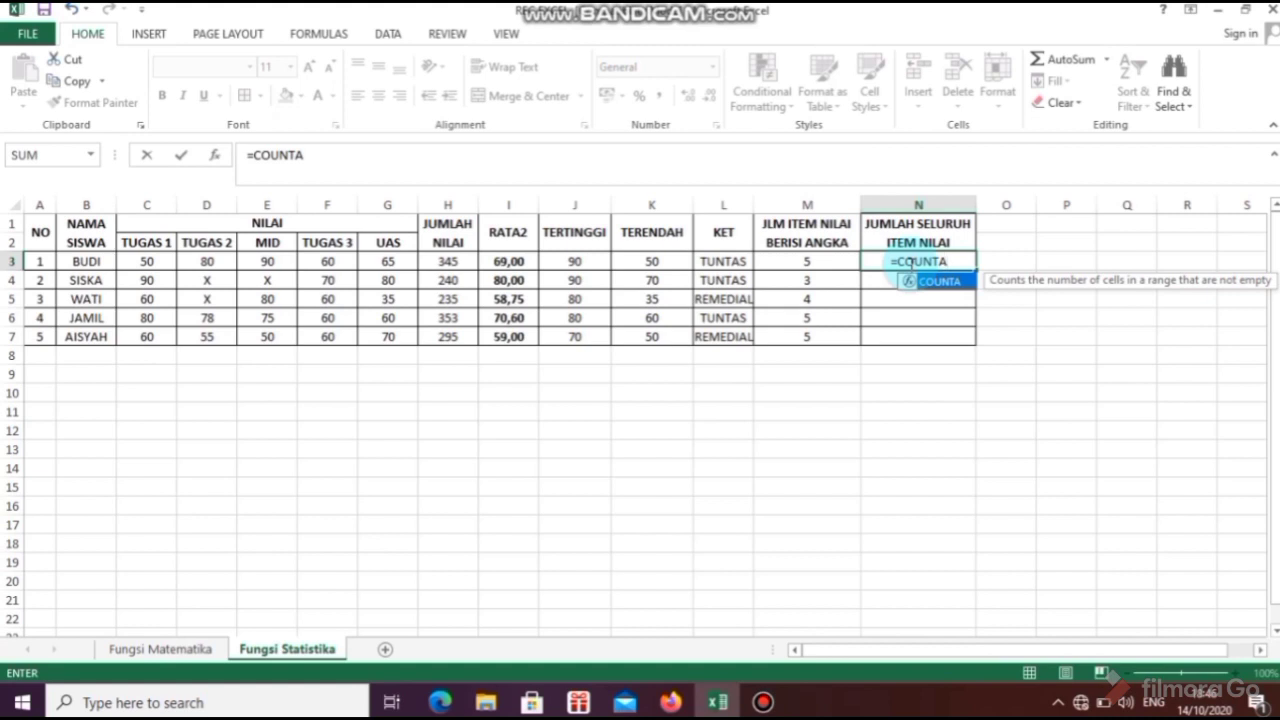
type("(")
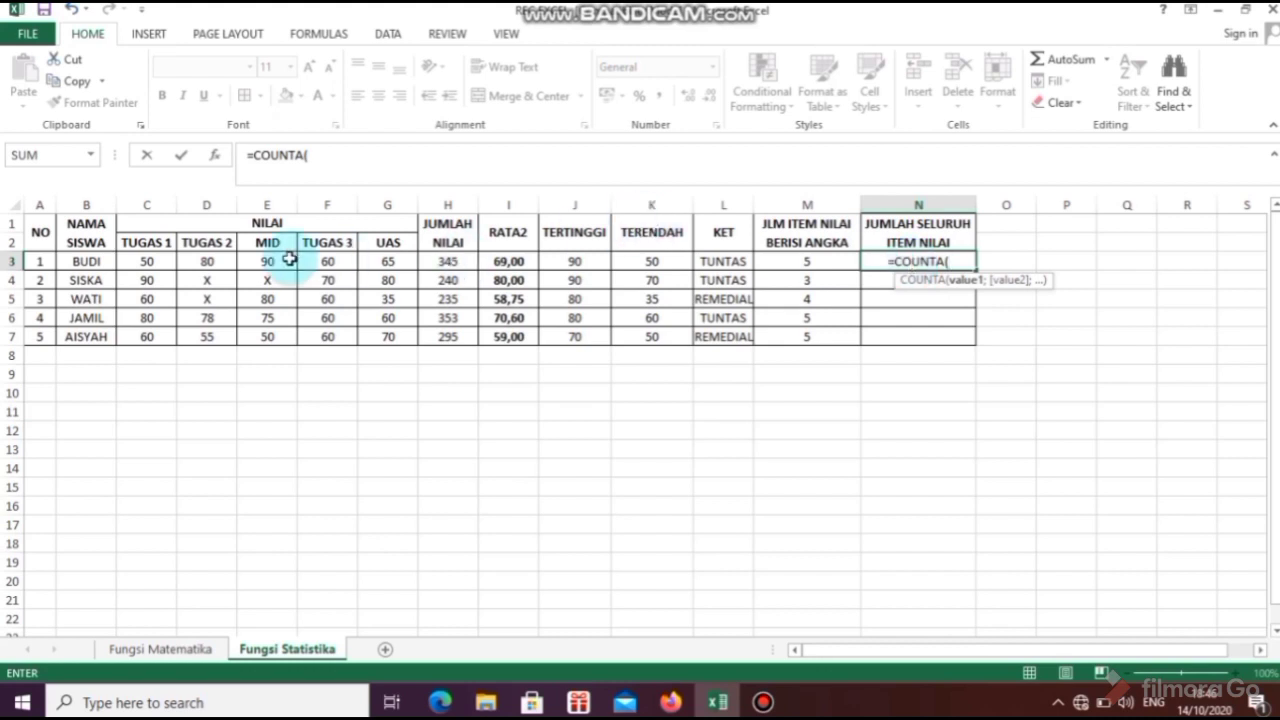
left_click_drag(155, 259, 390, 265)
key("Return")
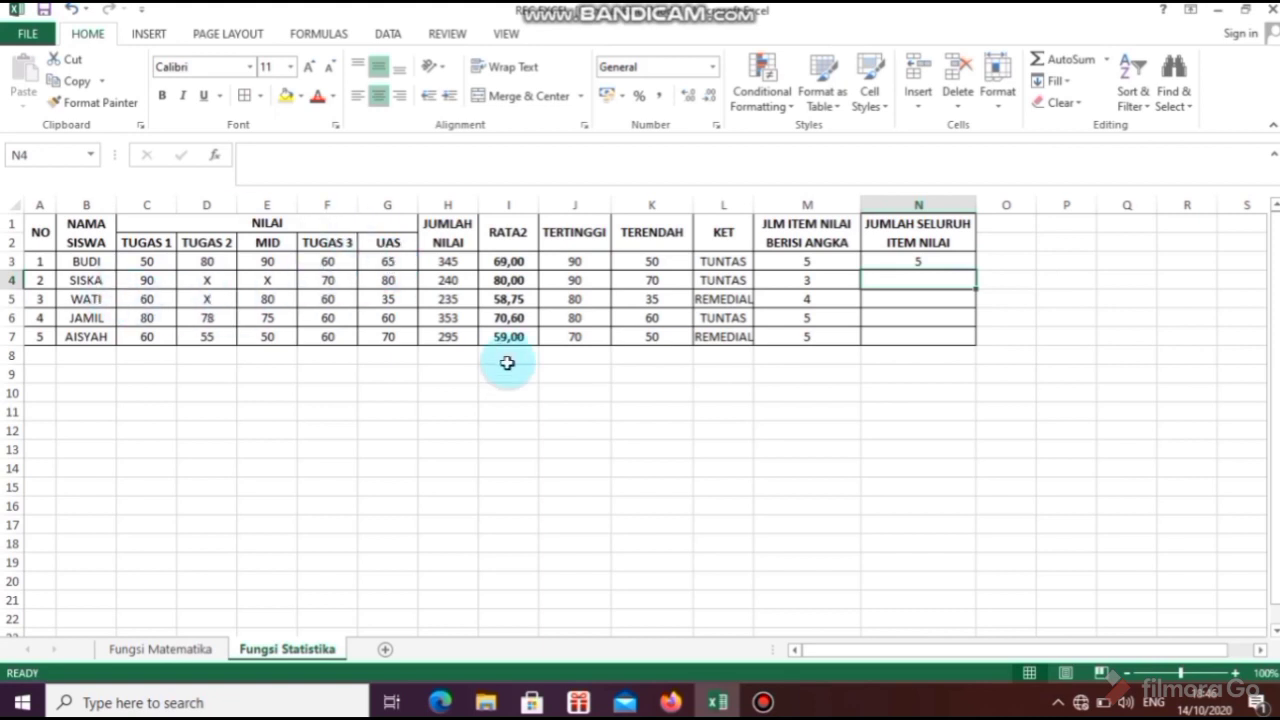
- Fill the COUNTA formula from N3 down through N7 for the remaining students
left_click(919, 259)
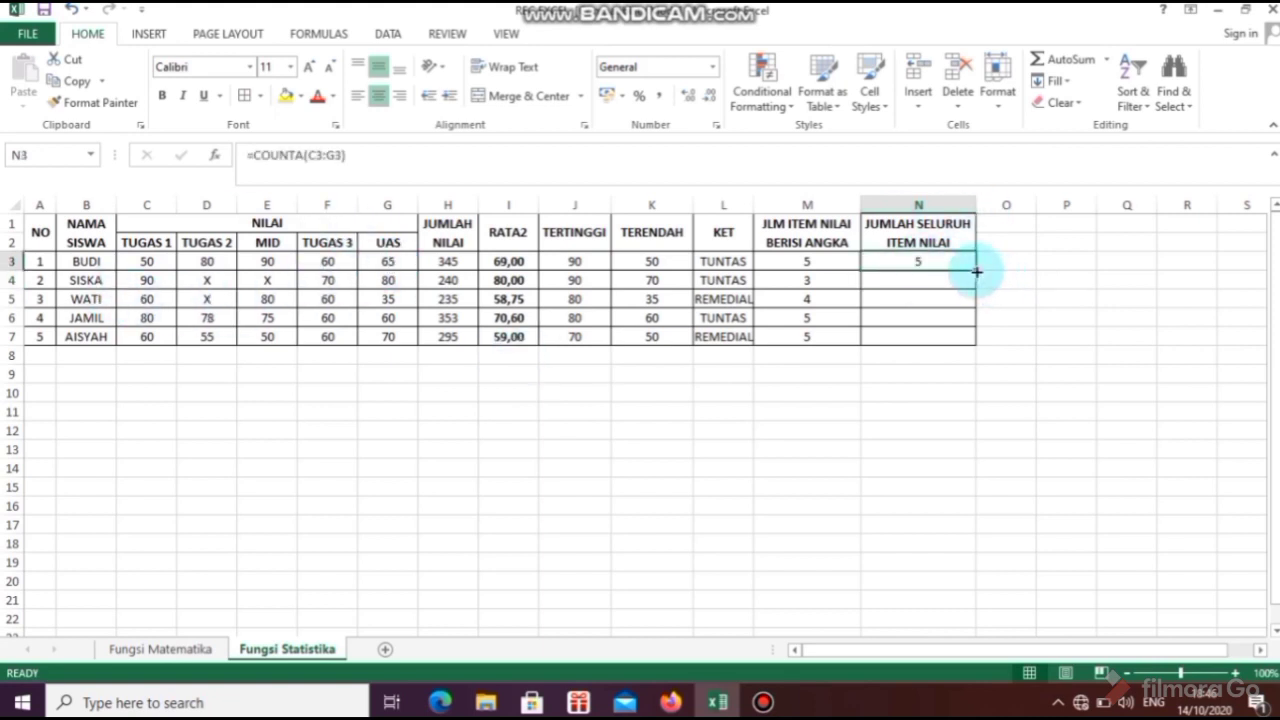
left_click_drag(976, 270, 973, 345)
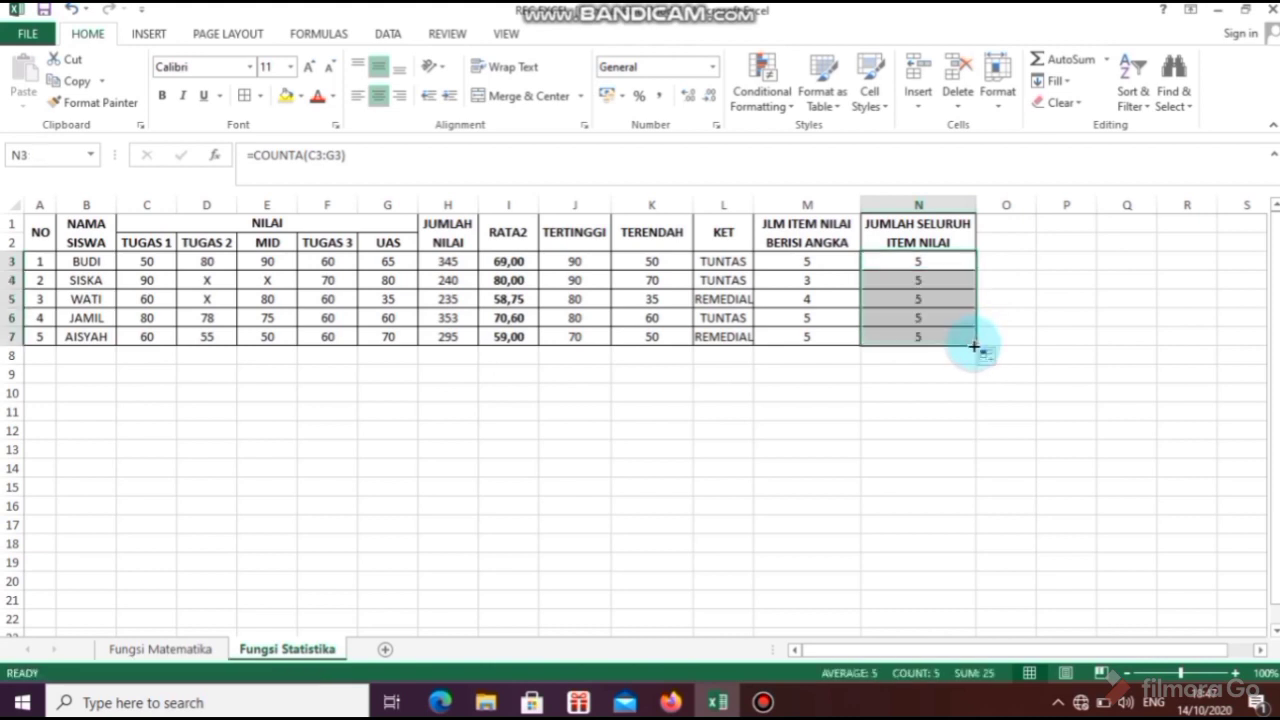
left_click(883, 410)
left_click(750, 316)
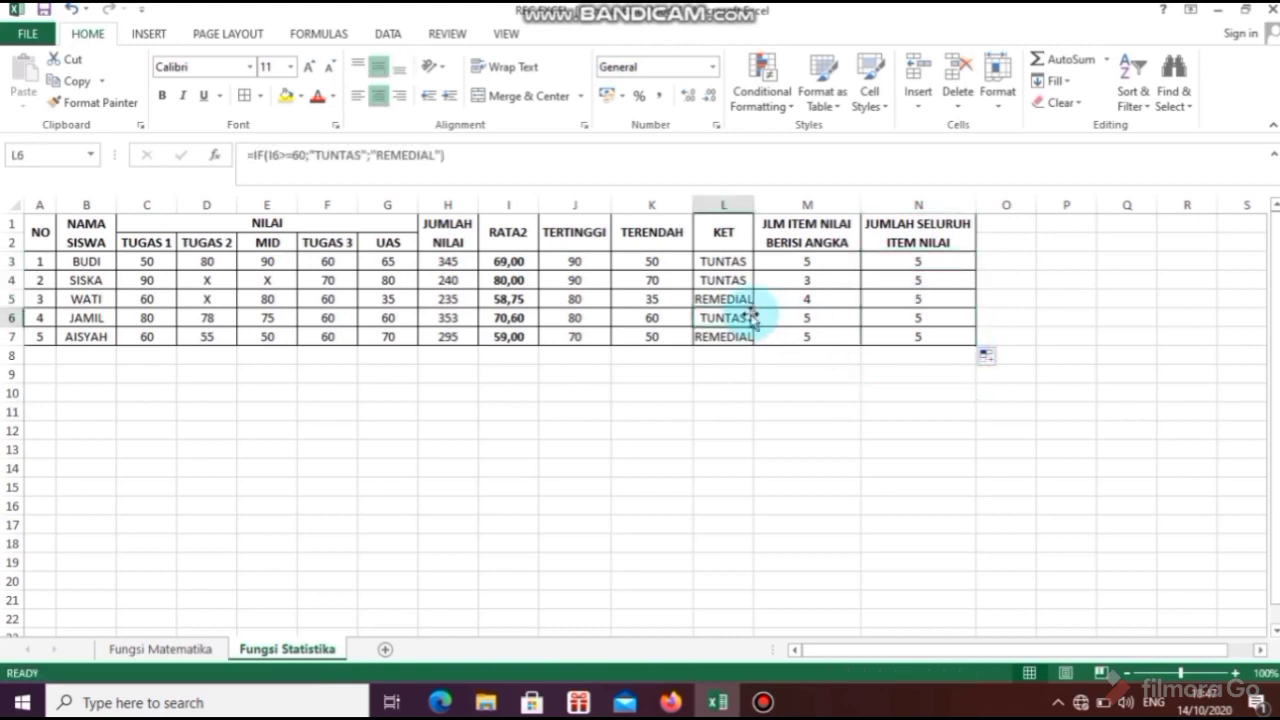
left_click(494, 316)
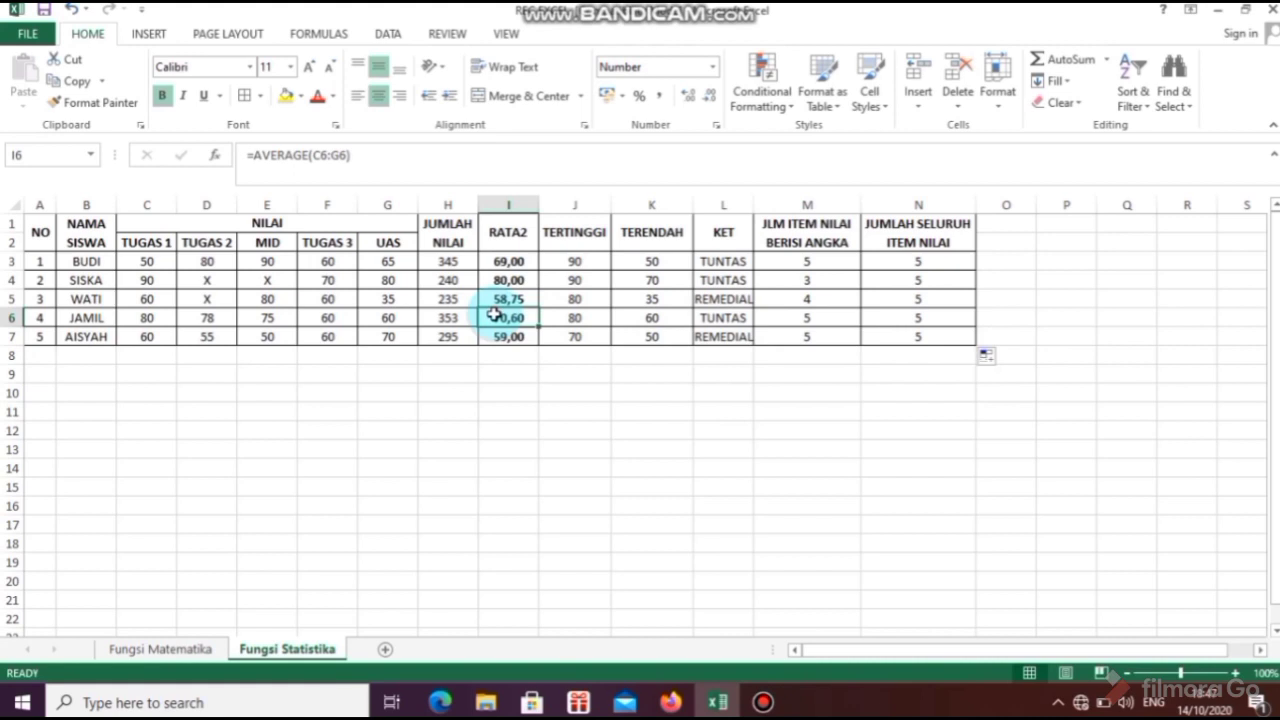
- Enter the summary row labels JUMLAH NILAI, RATA2, TERTINGGI and TERENDAH in A8 through A11 below the student table
left_click(39, 358)
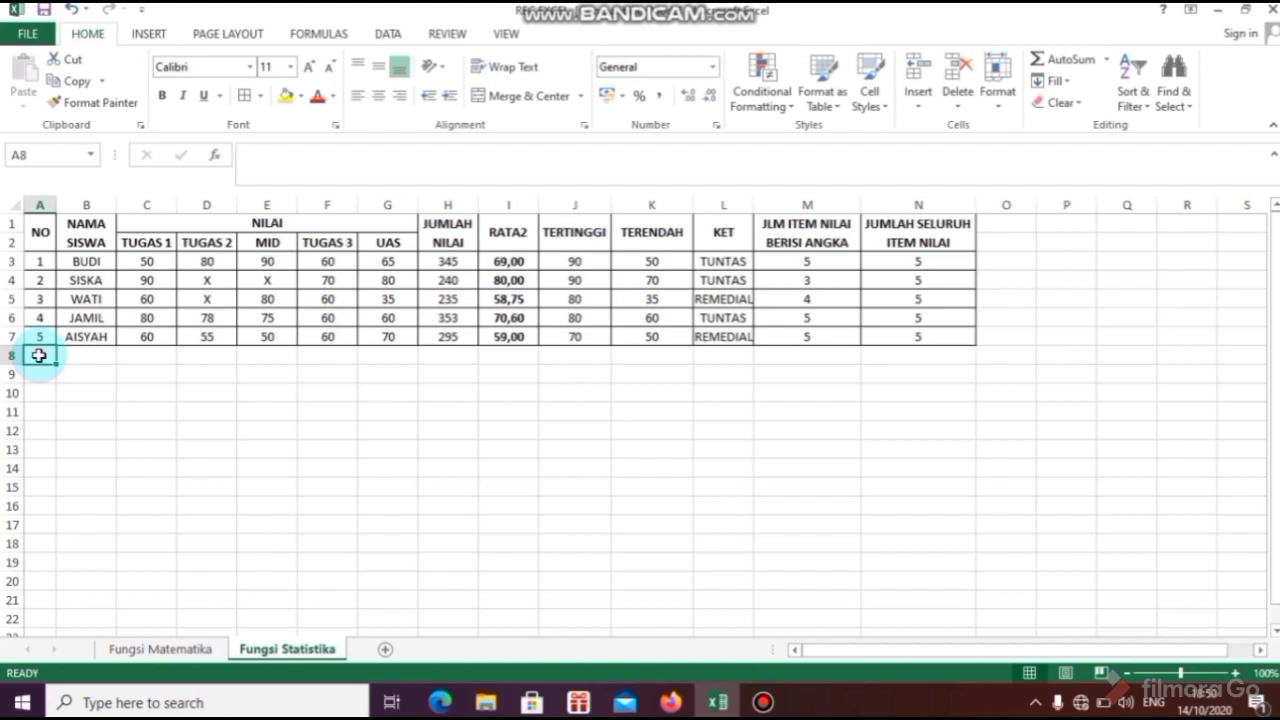
type("JUMLAH")
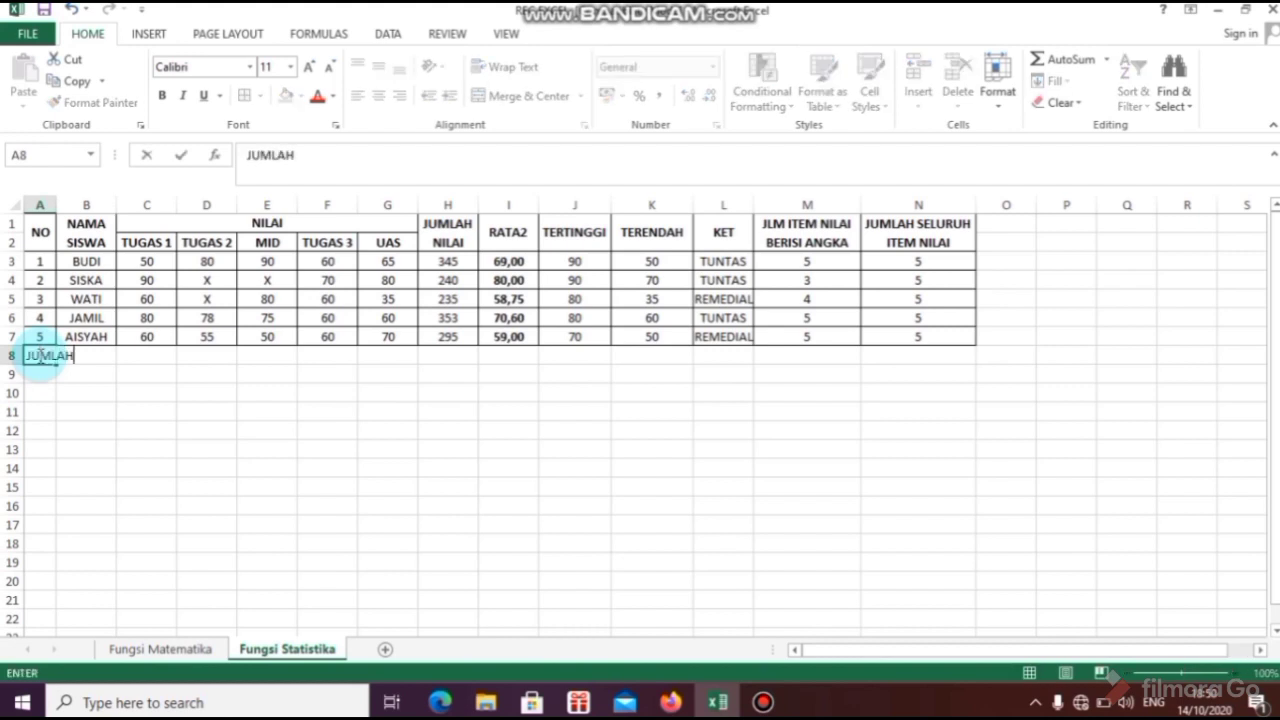
type(" NILAI")
key("Return")
type("RATA2")
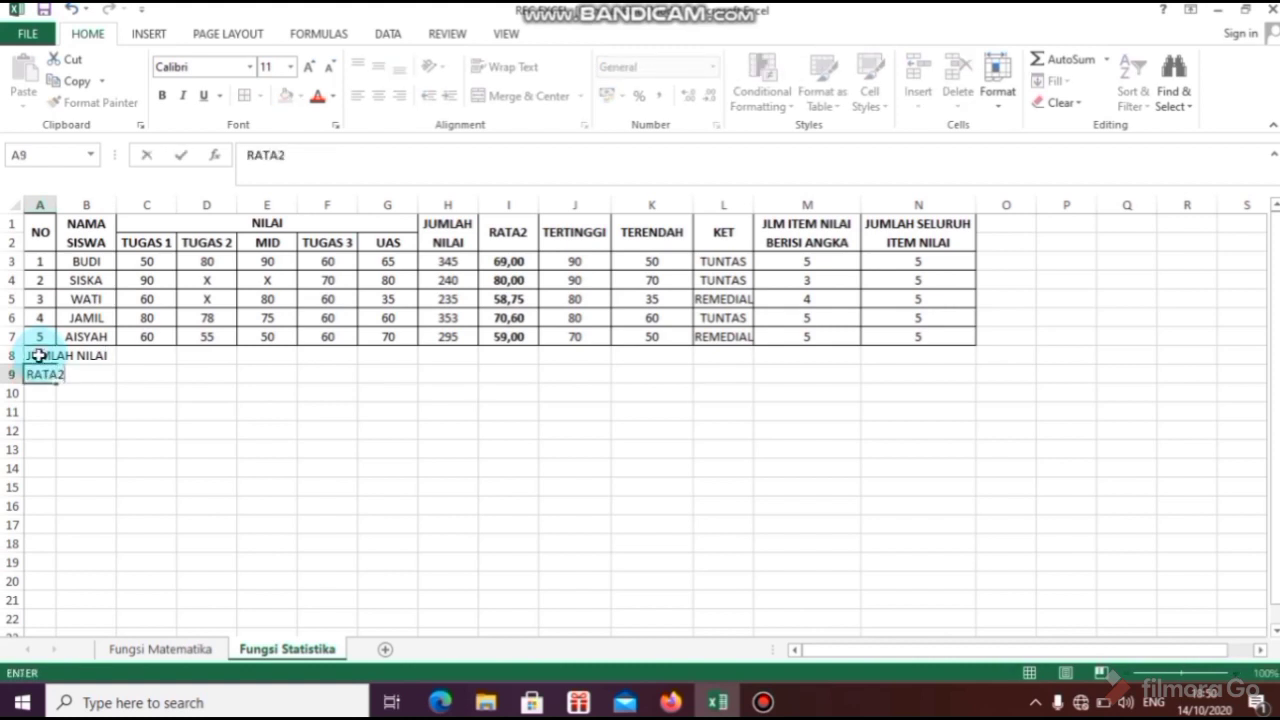
key("Return")
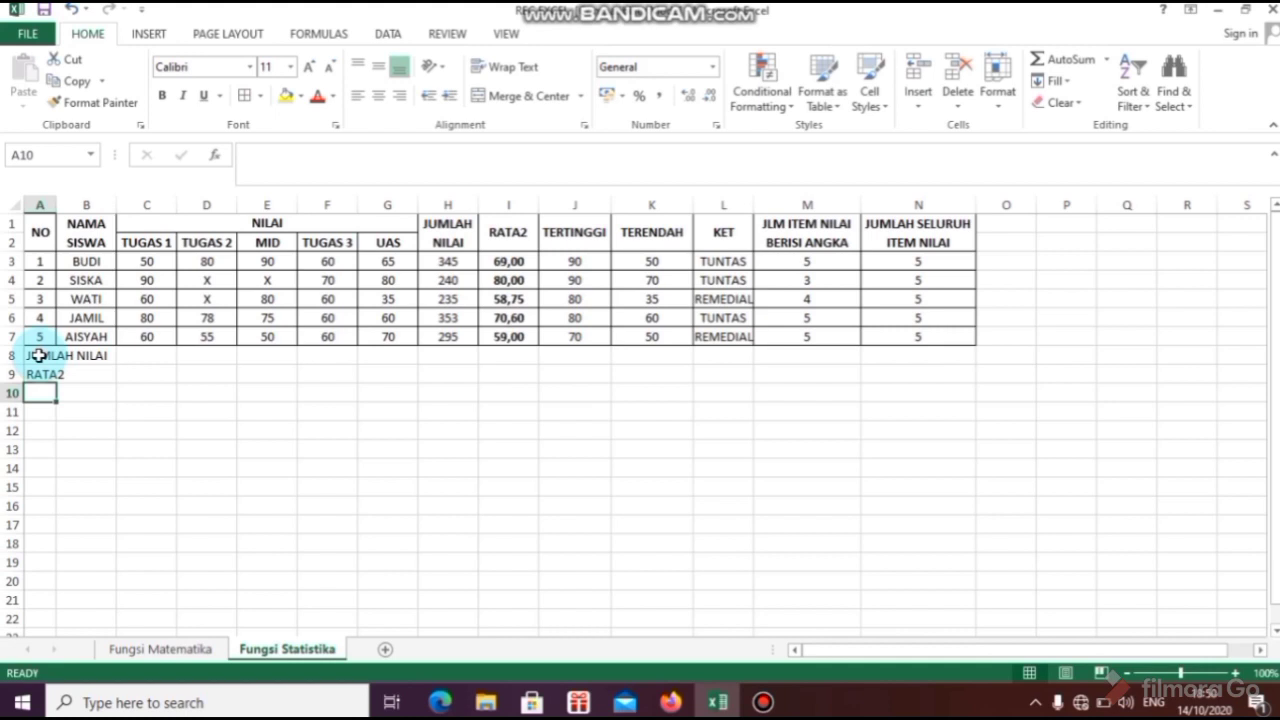
type("TE")
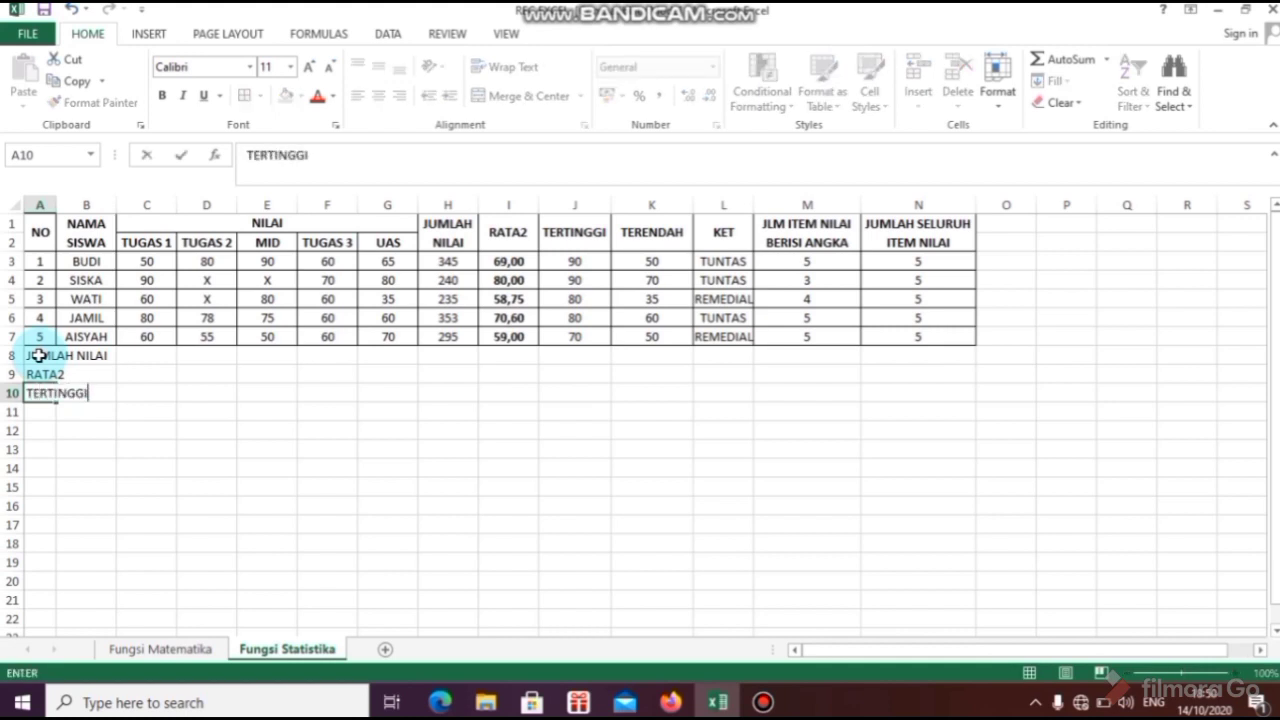
type("RTINGGI")
key("Return")
type("TERENDAH")
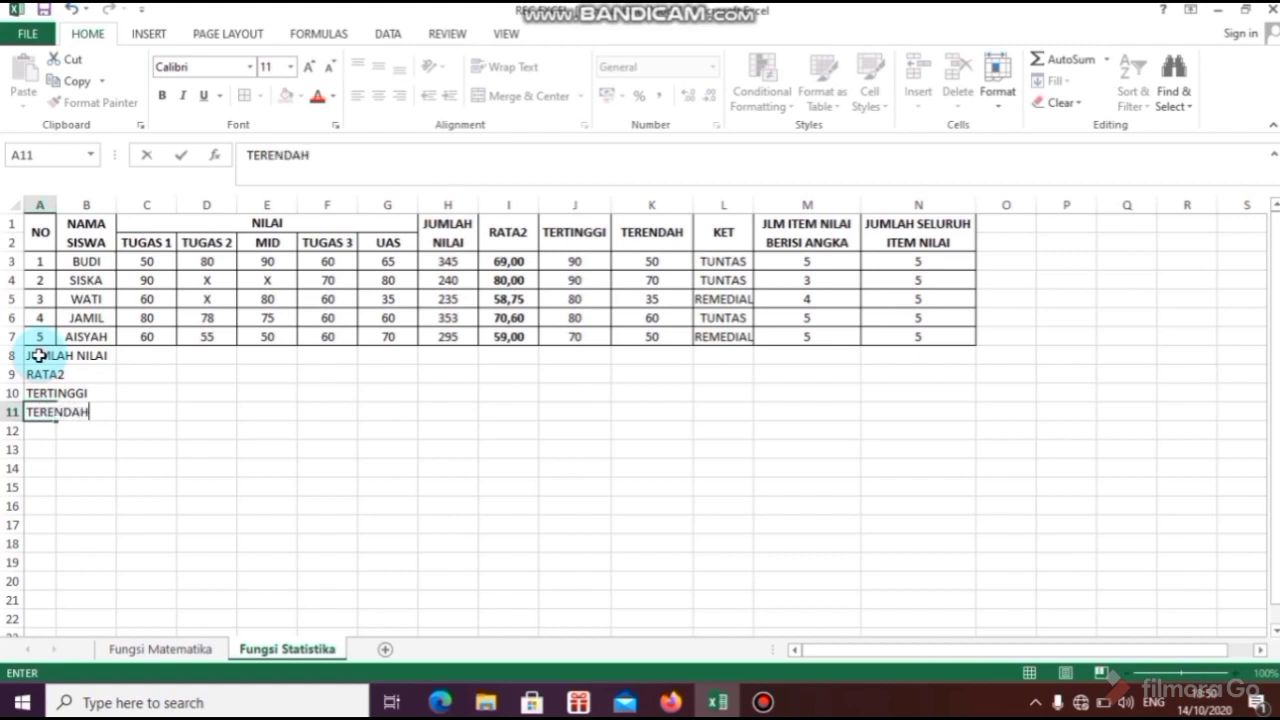
key("Tab")
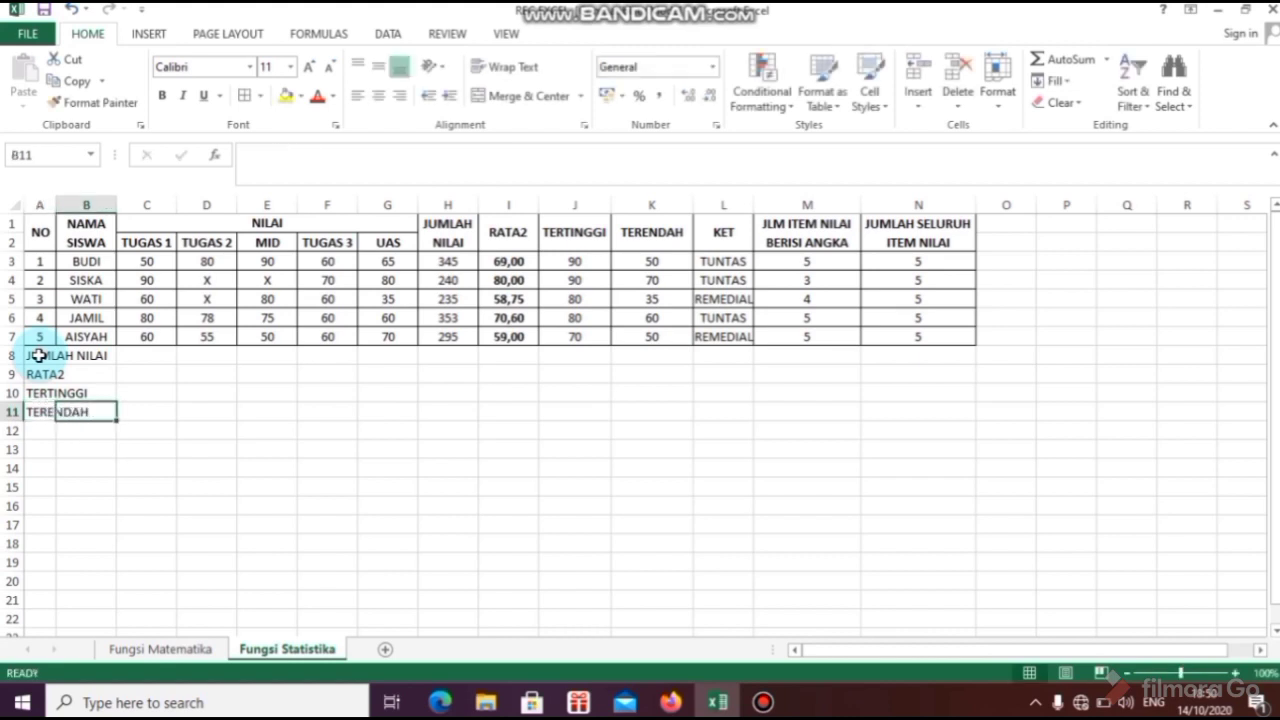
- Merge and center each of the four summary labels across columns A and B in rows 8 through 11
left_click(34, 357)
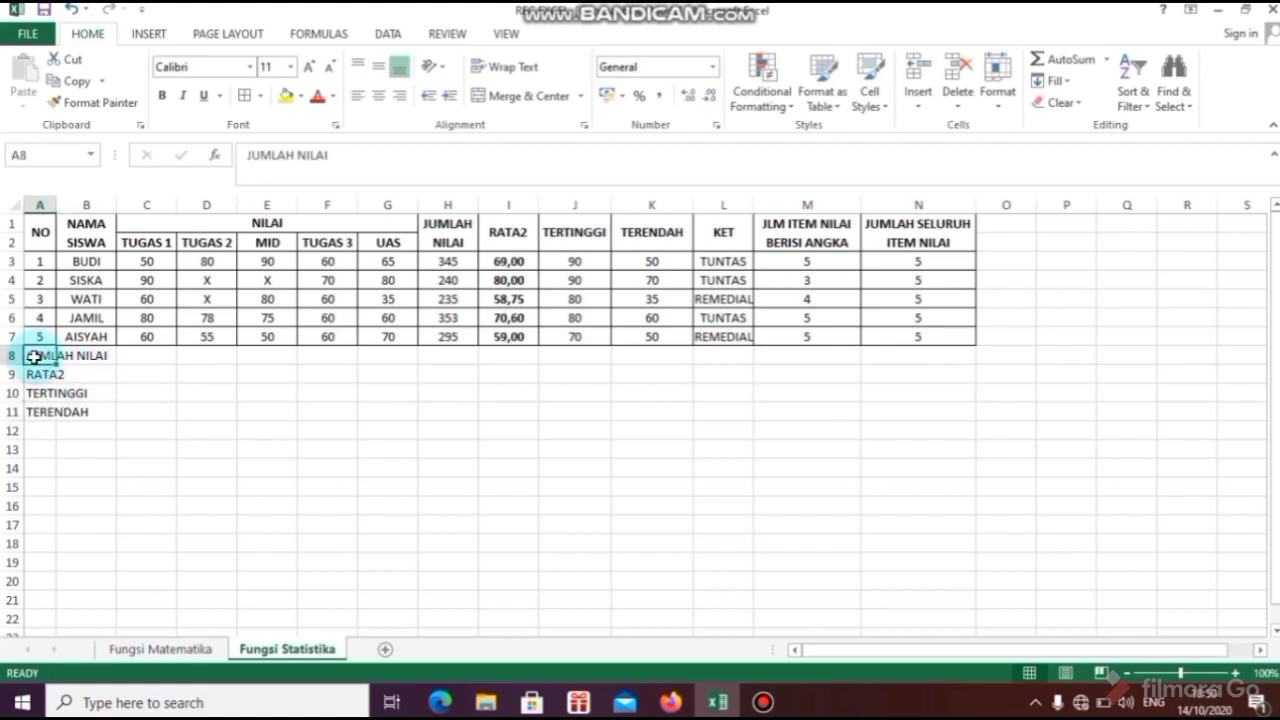
left_click_drag(37, 357, 95, 357)
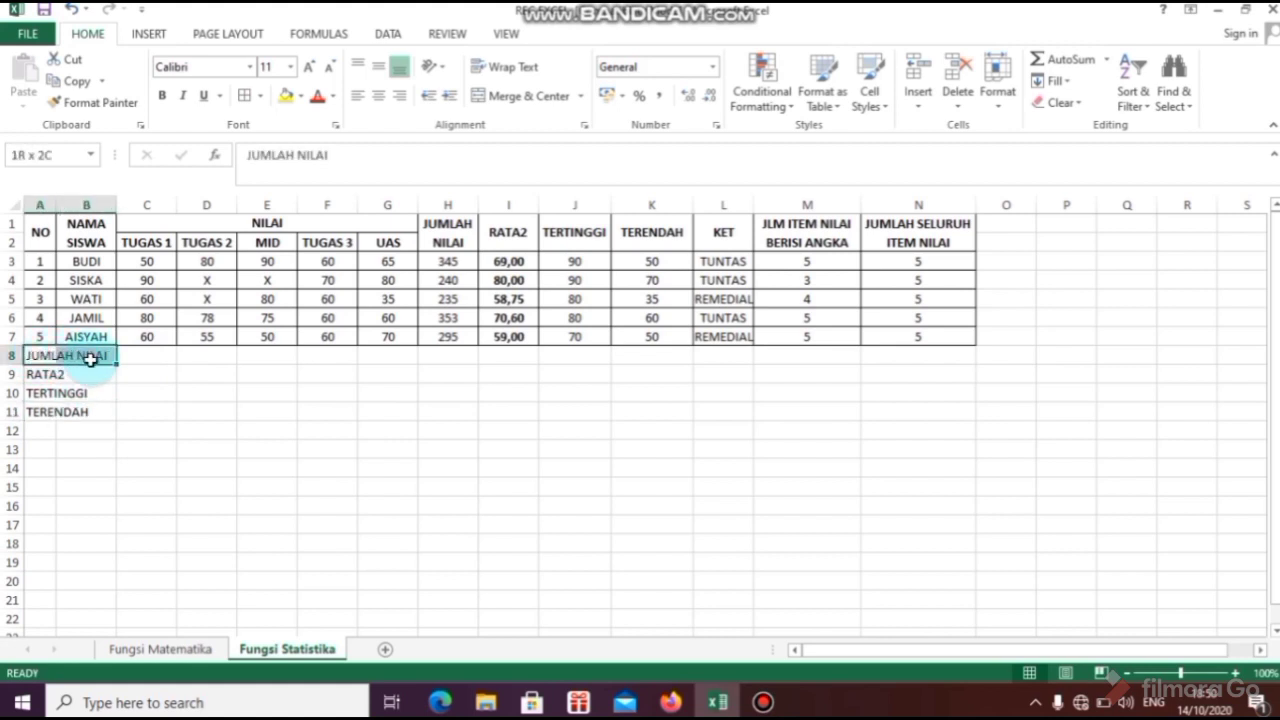
left_click(526, 100)
left_click_drag(25, 374, 87, 395)
left_click(516, 95)
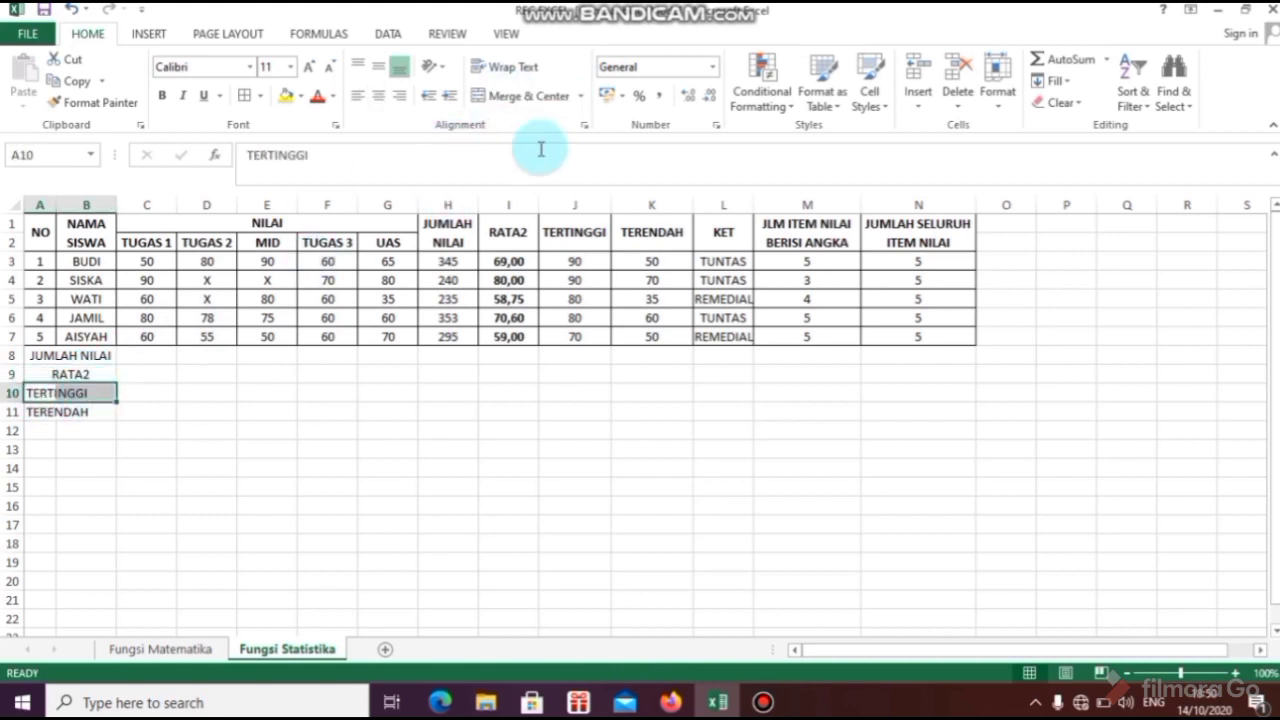
left_click(507, 97)
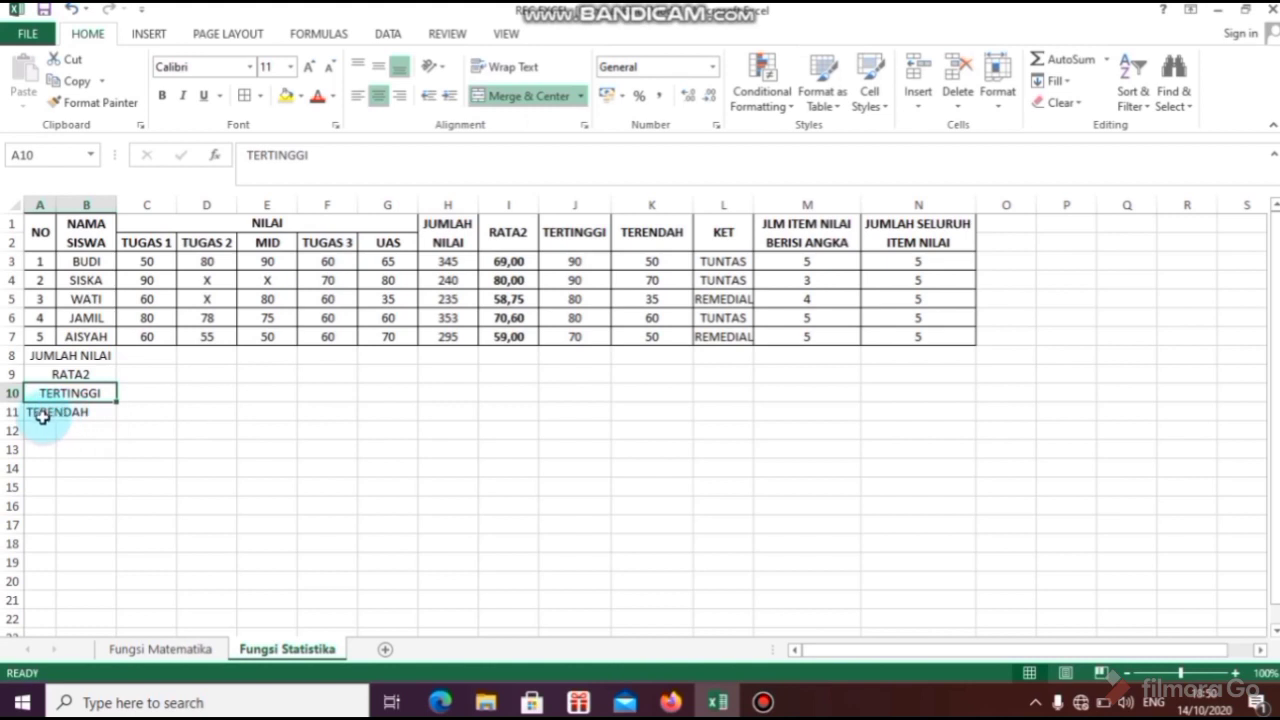
left_click_drag(37, 411, 83, 411)
left_click(540, 97)
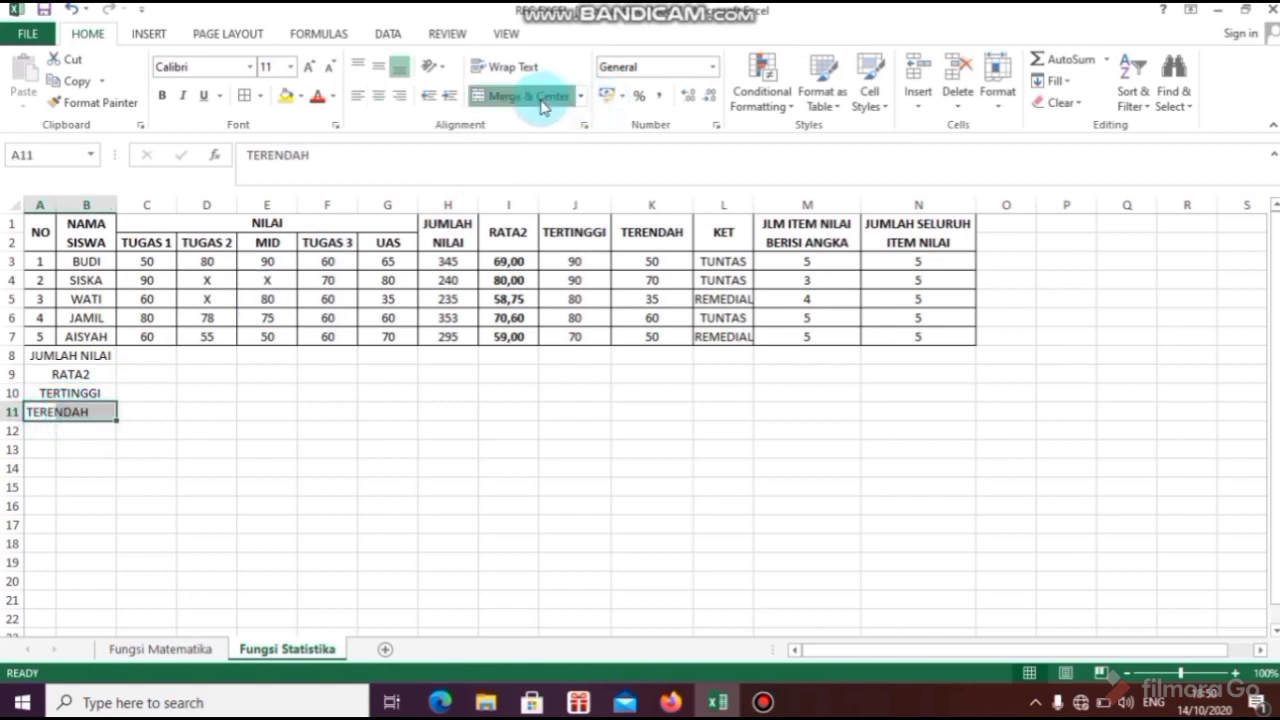
left_click(160, 406)
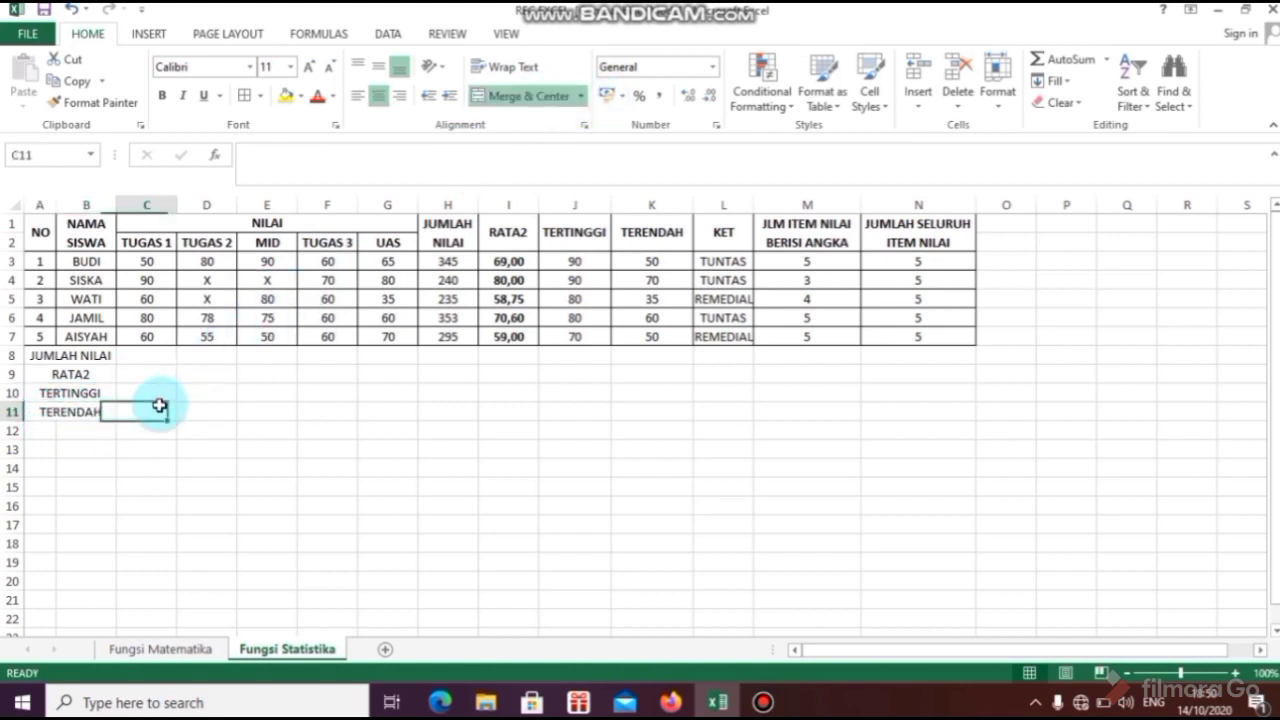
- Total the TUGAS 1 scores in C8 with =SUM(C3:C7) and fill the formula across to the UAS column in G8
left_click(150, 354)
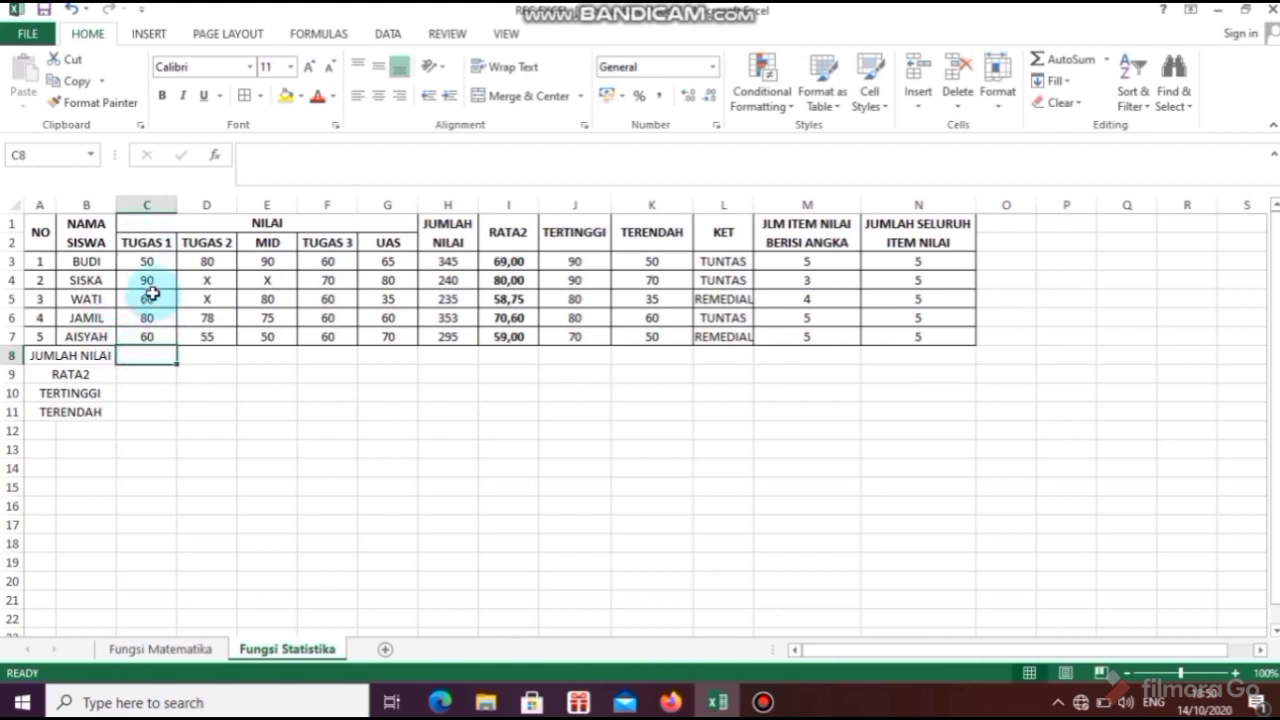
type("=")
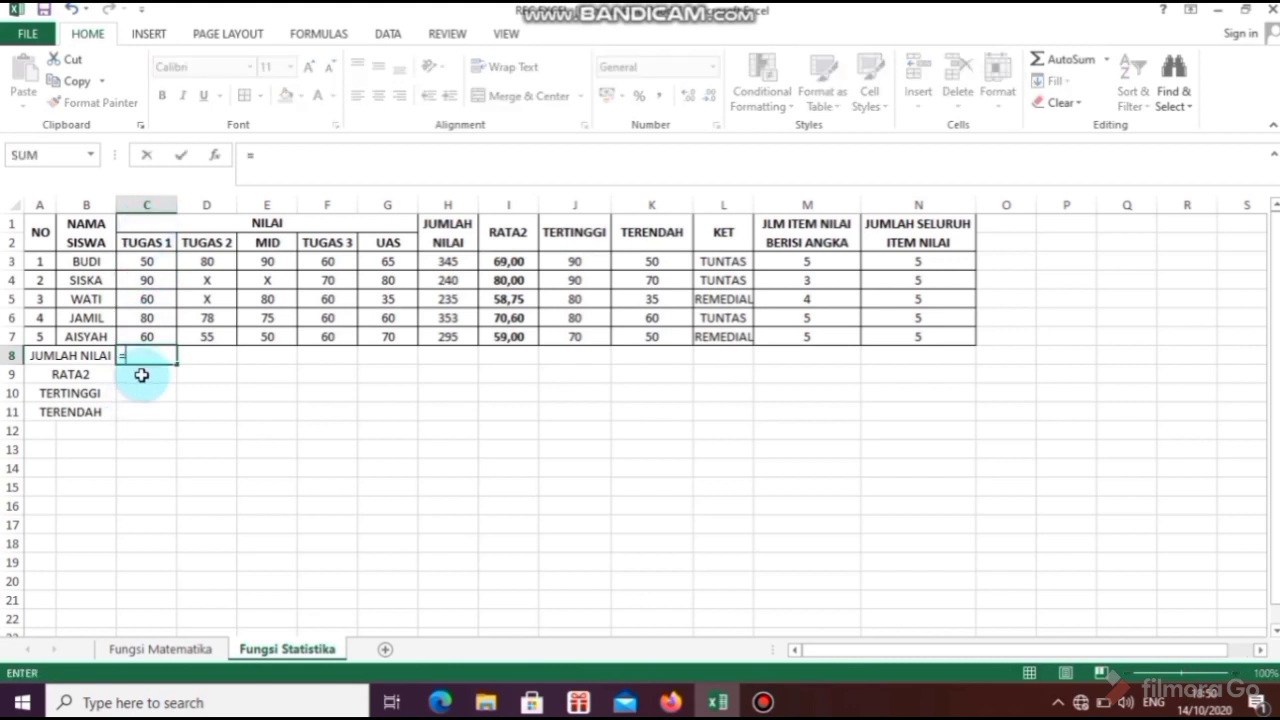
type("SUM")
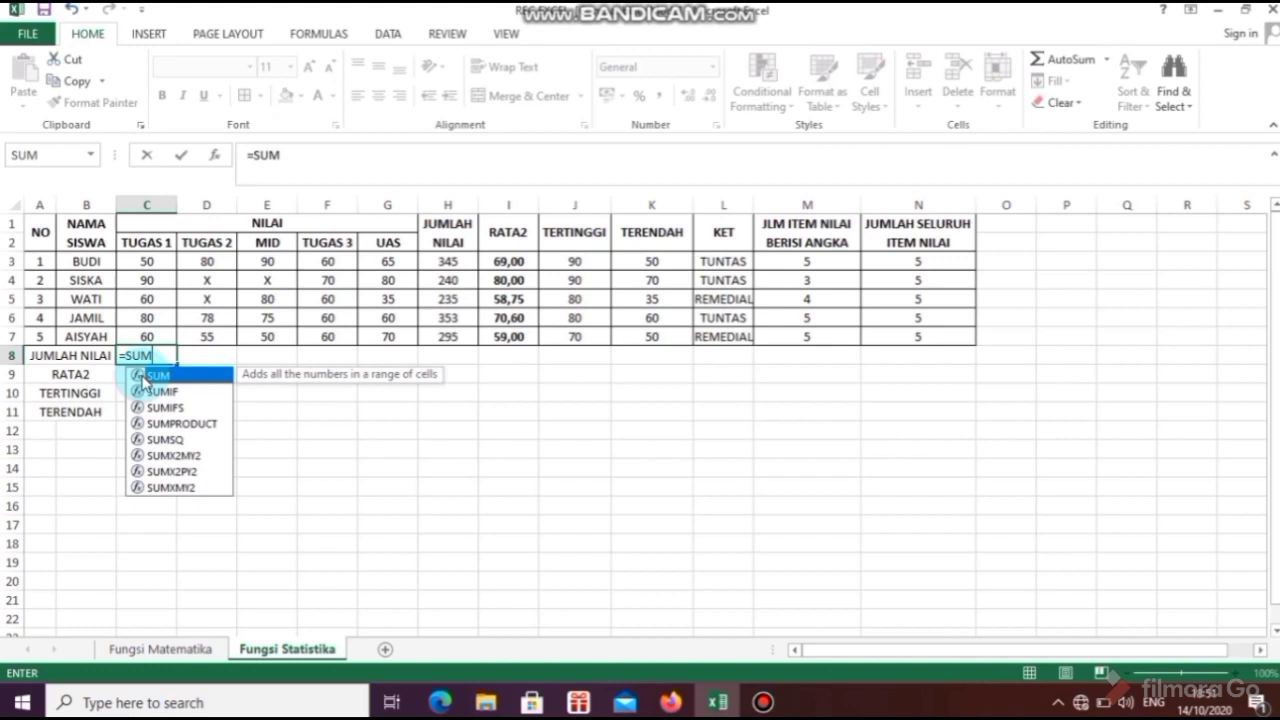
double_click(143, 376)
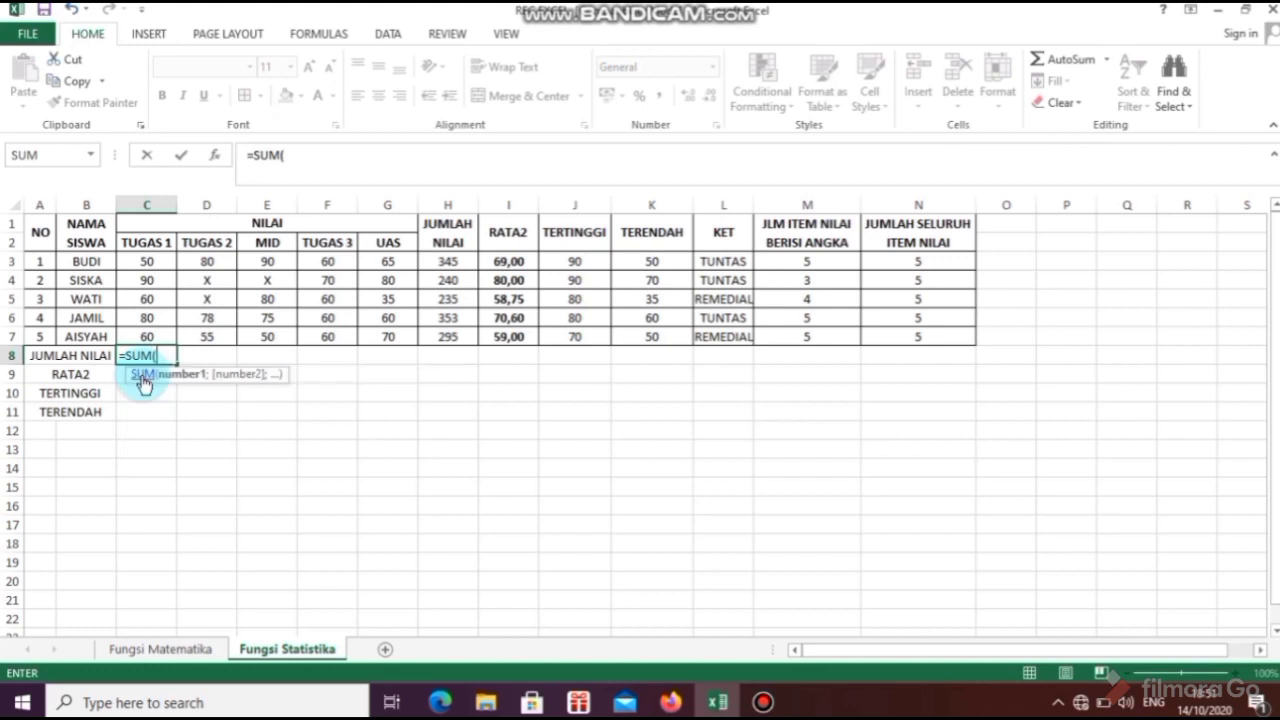
left_click(164, 262)
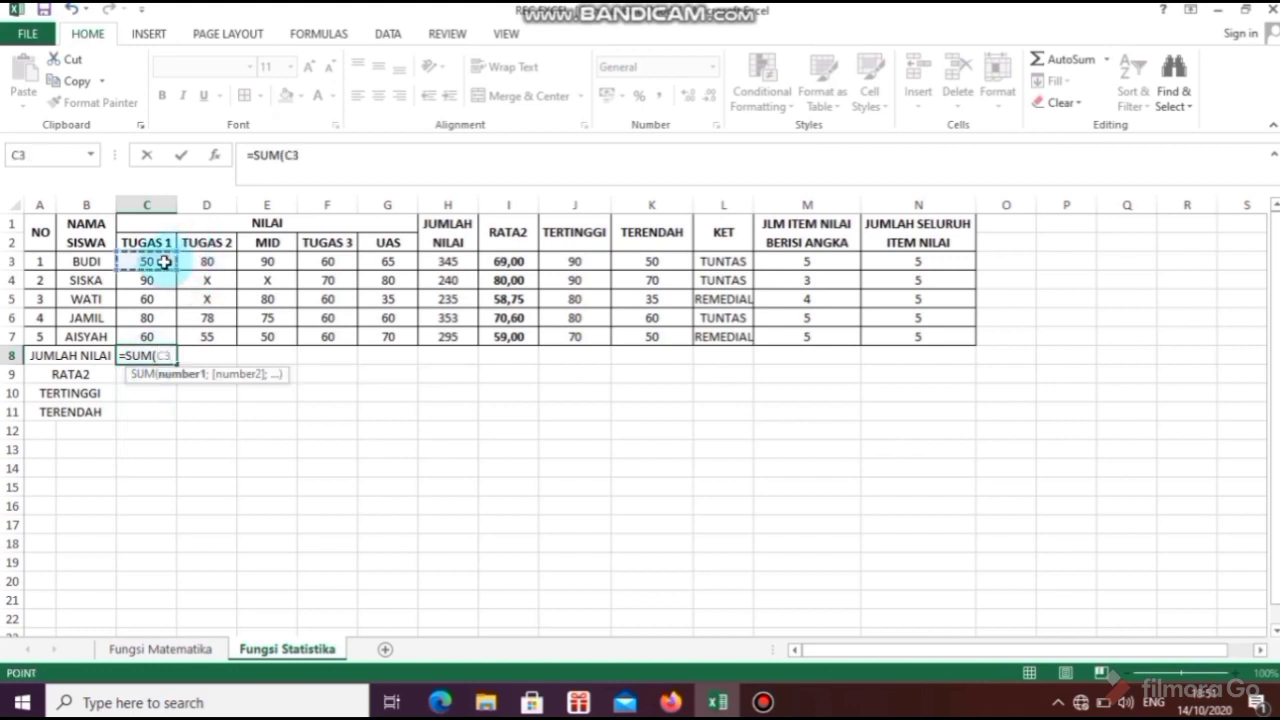
left_click_drag(164, 262, 167, 343)
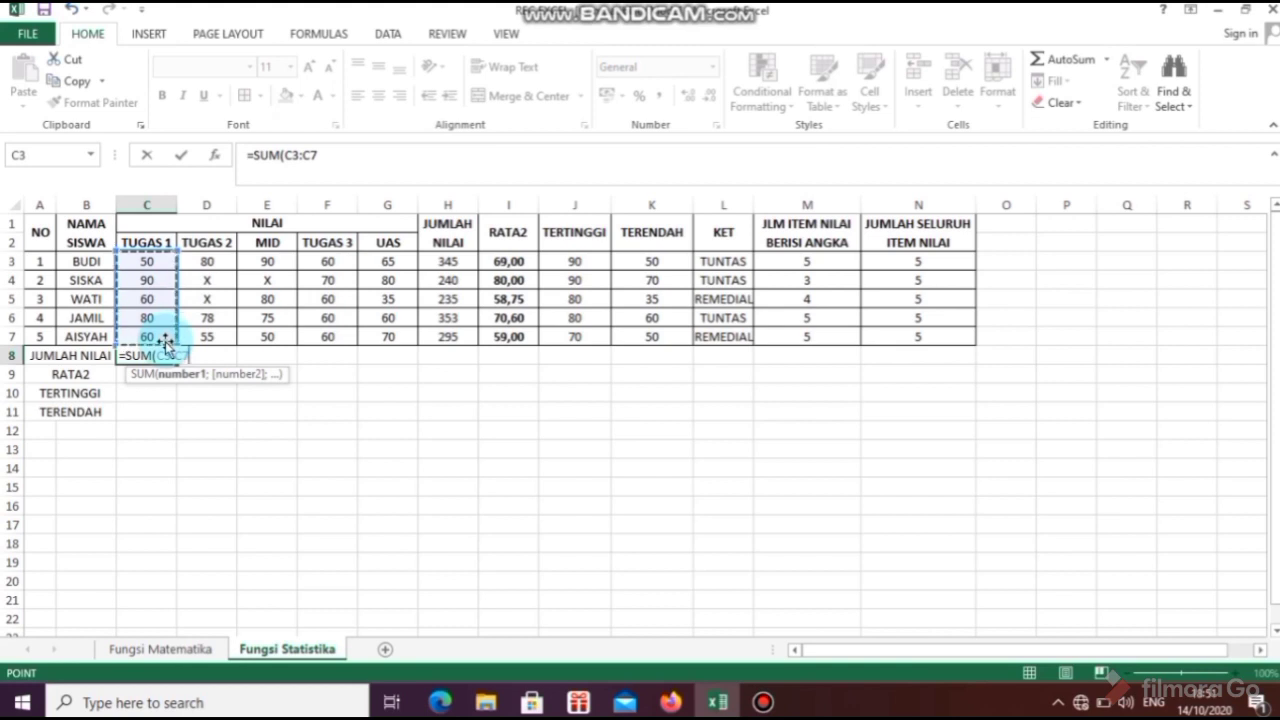
key("Return")
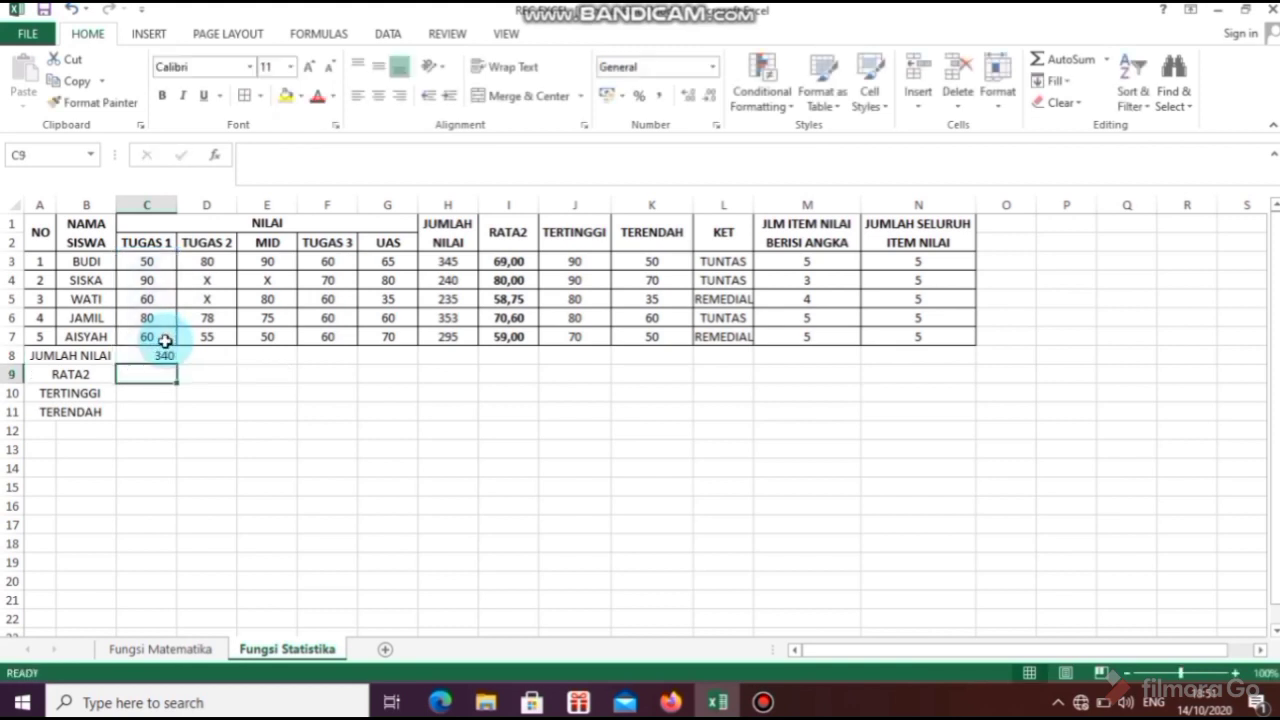
left_click(165, 352)
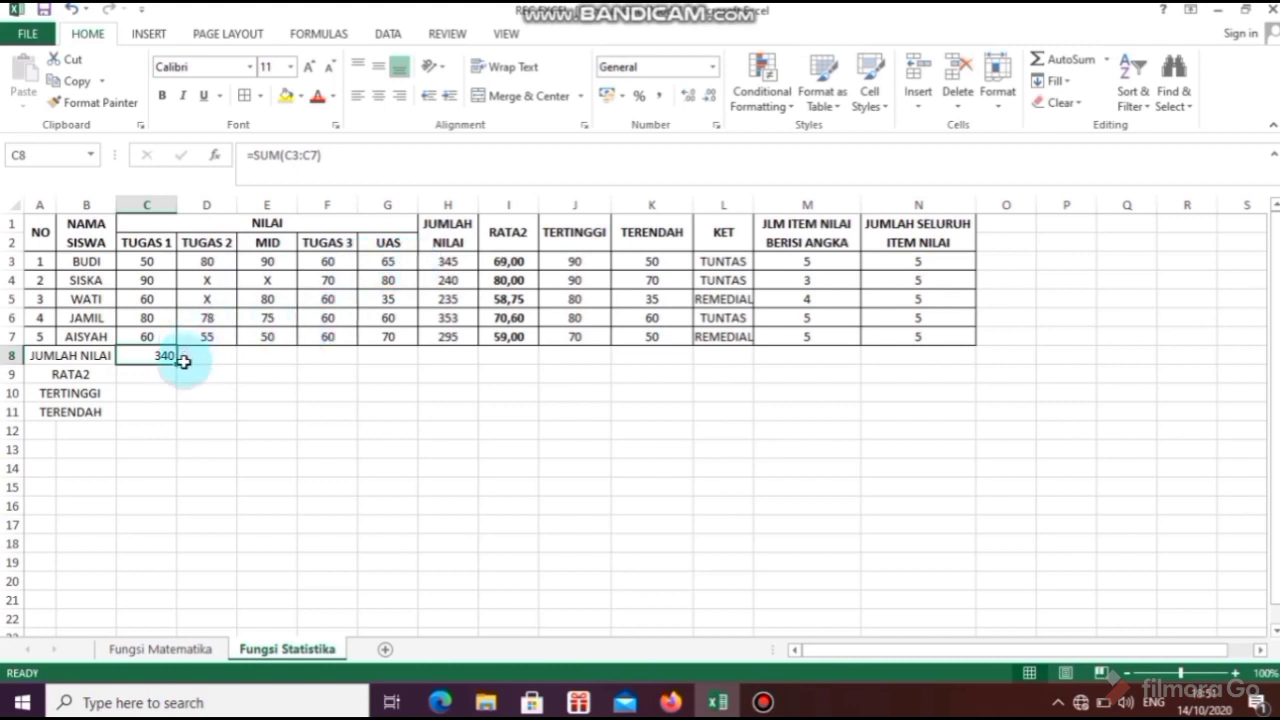
left_click_drag(181, 364, 403, 366)
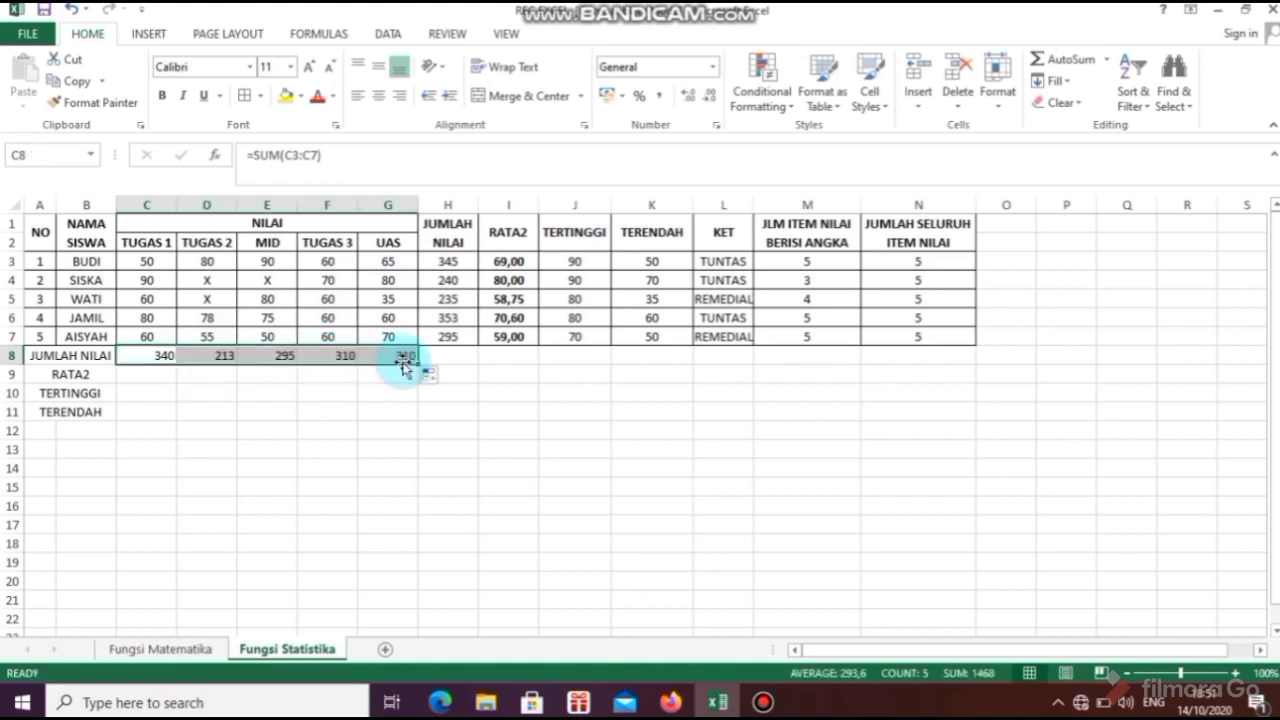
- Average the TUGAS 1 scores in C9 with =AVERAGE(C3:C7) and fill the formula across to the UAS column in G9
left_click(160, 376)
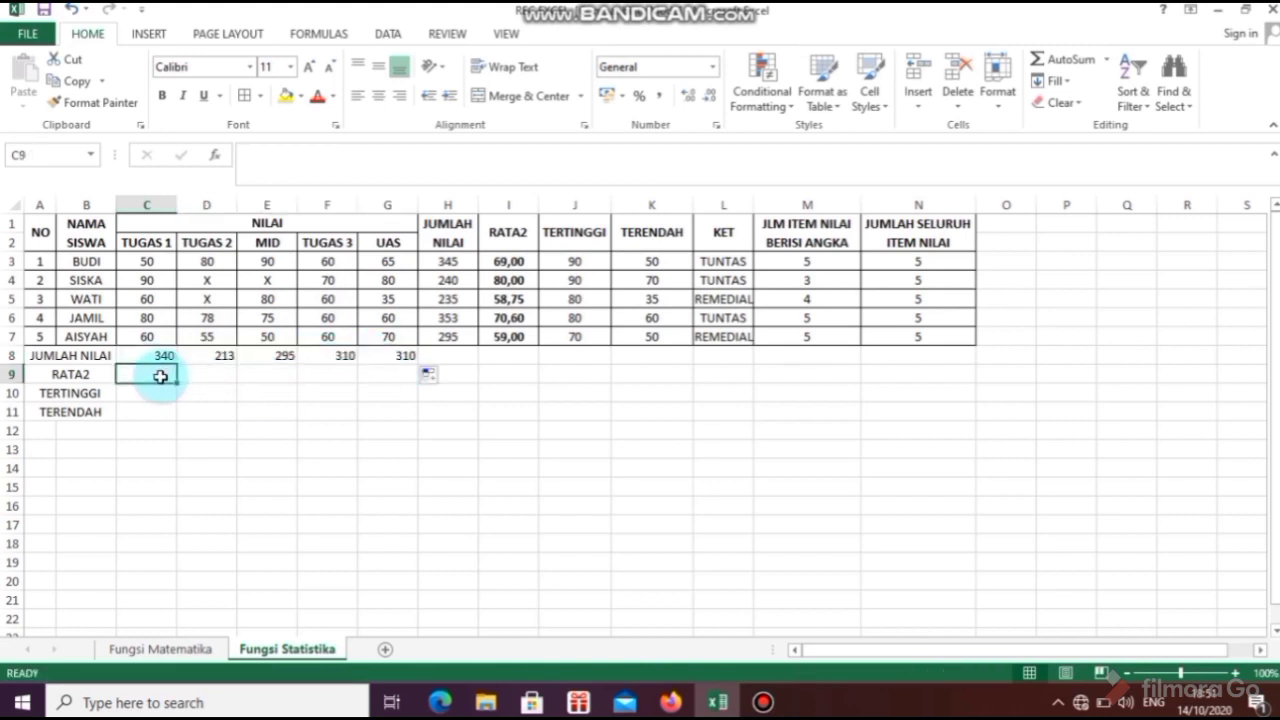
type("=")
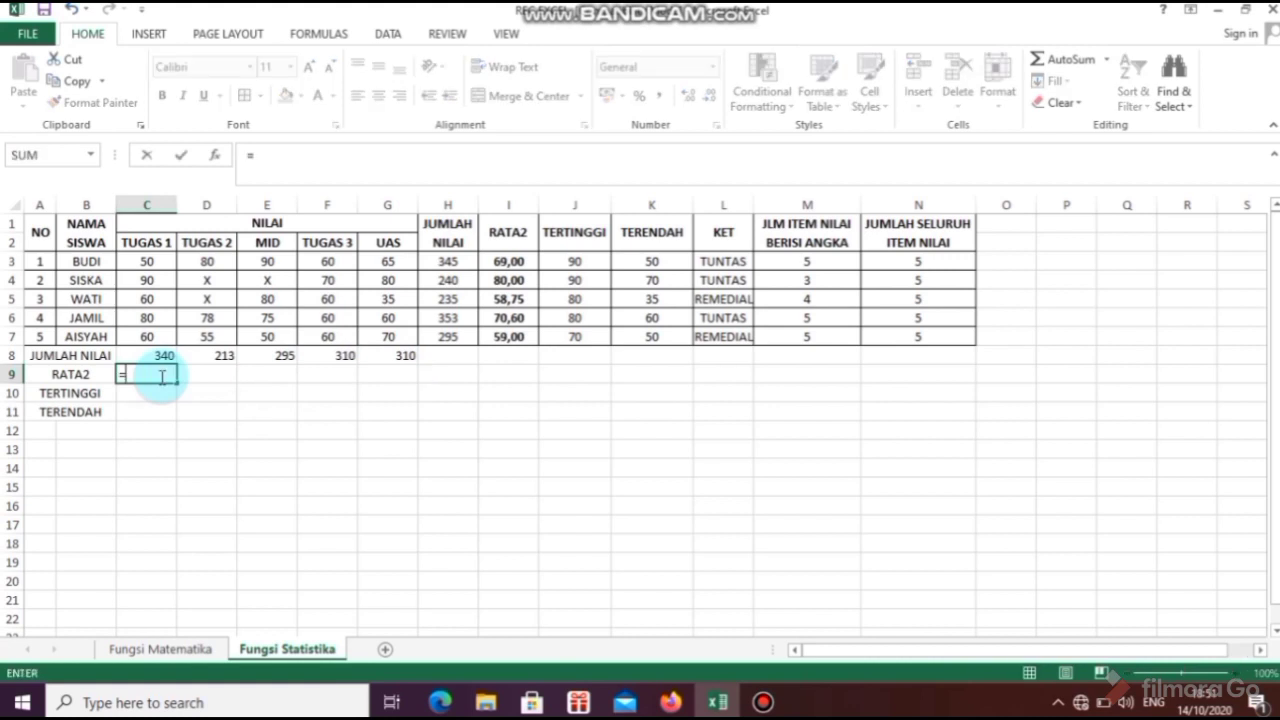
type("AVERAG")
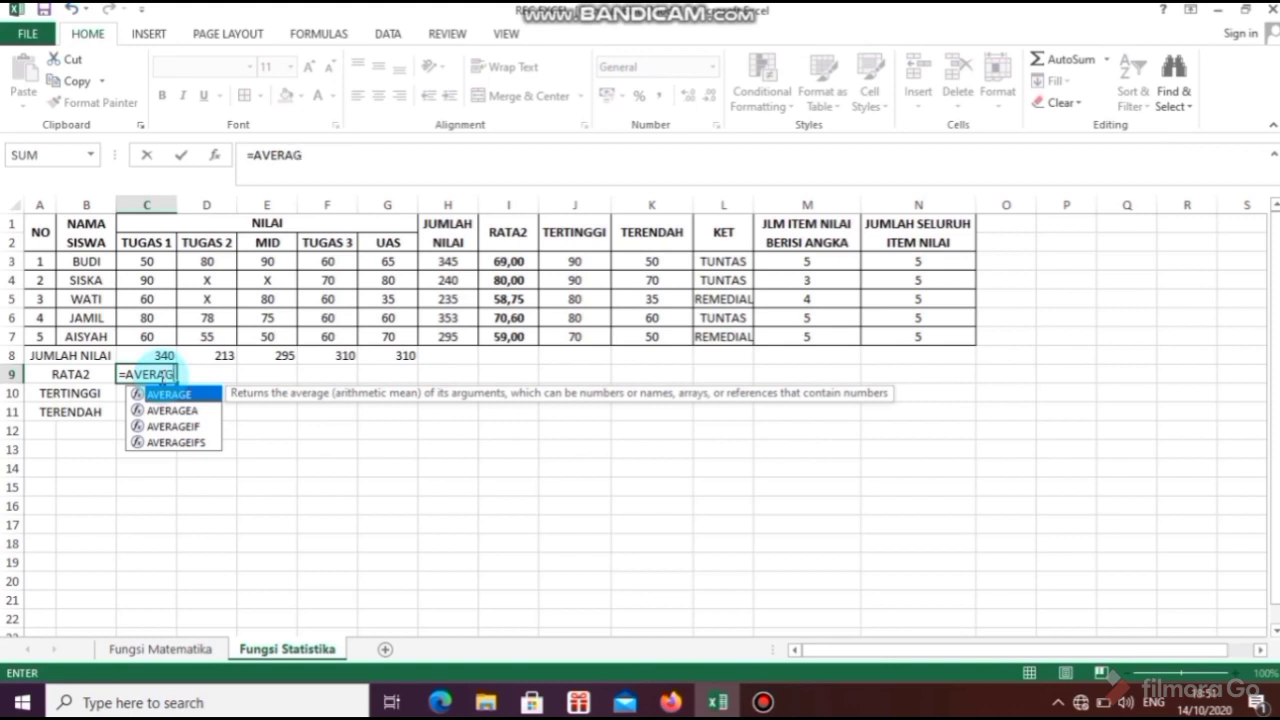
type("E(")
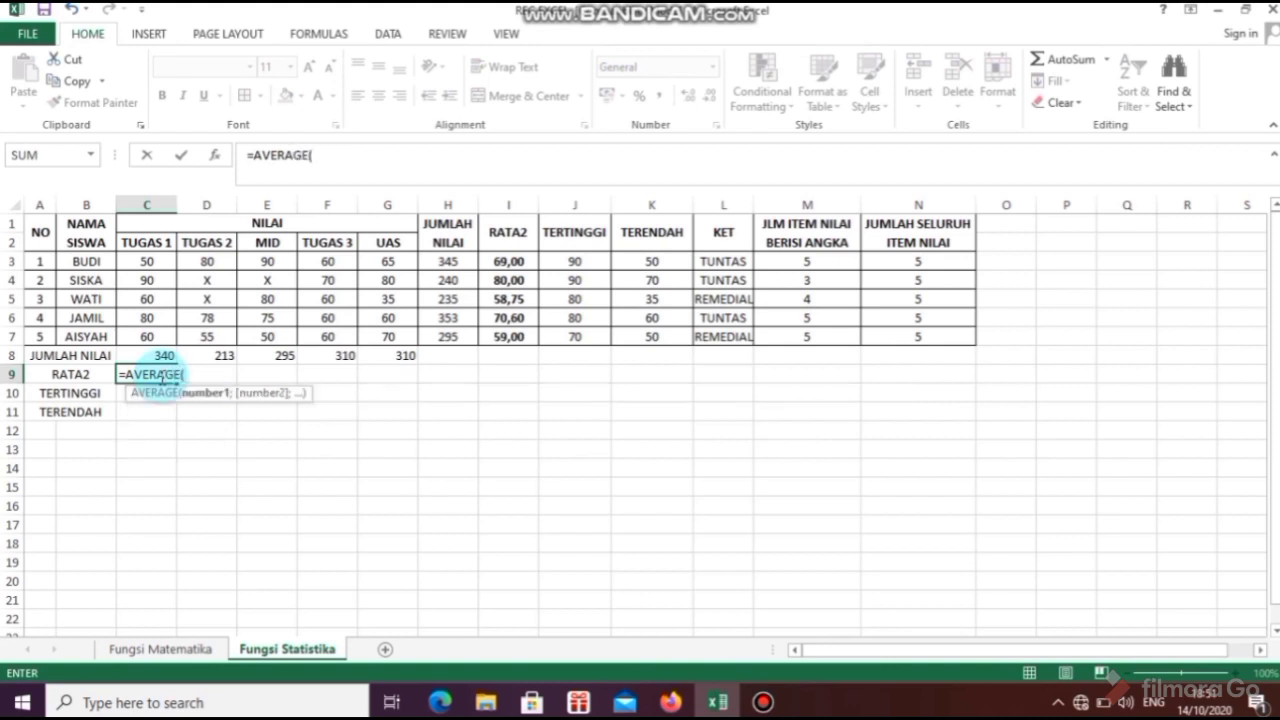
left_click_drag(145, 260, 136, 338)
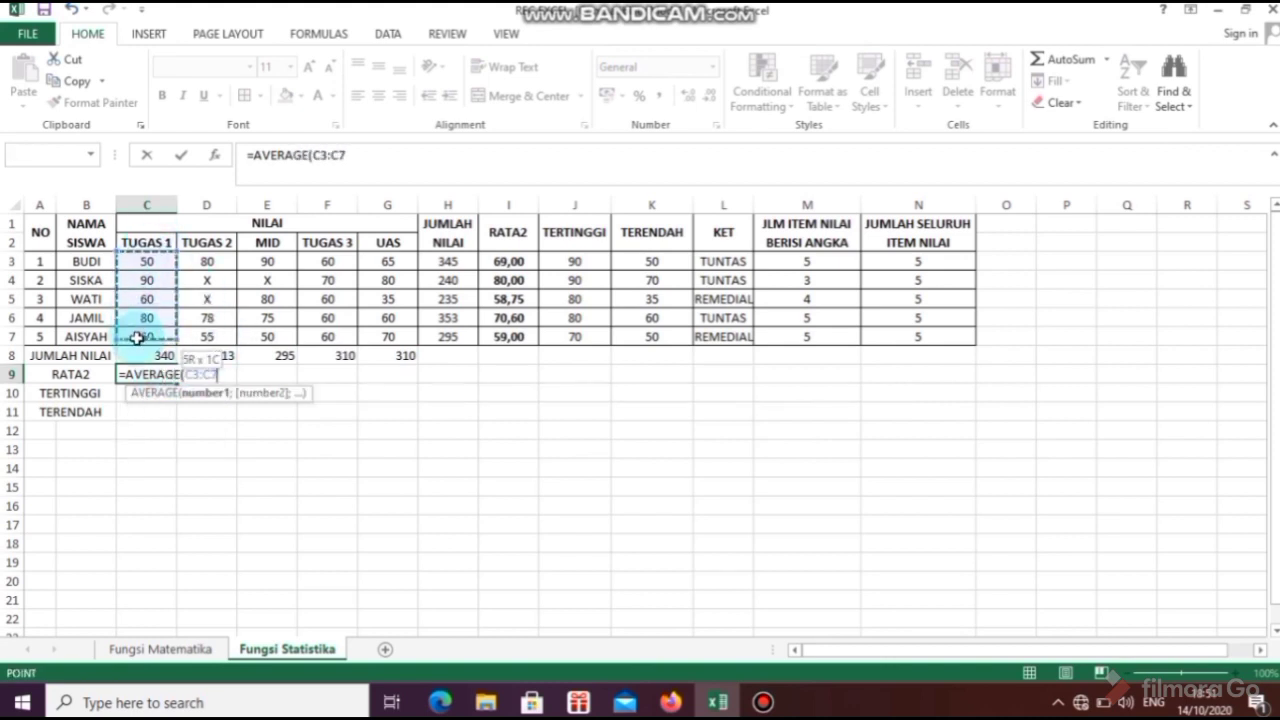
key("Return")
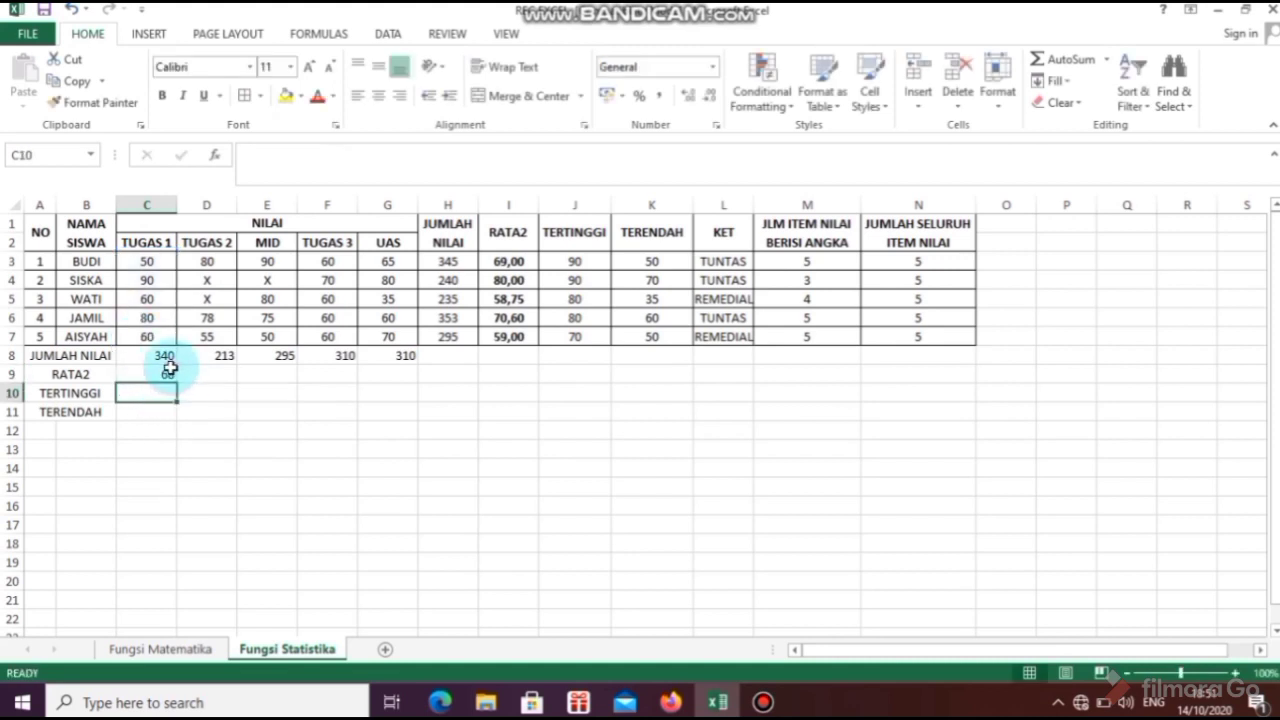
left_click(170, 369)
left_click_drag(176, 380, 400, 370)
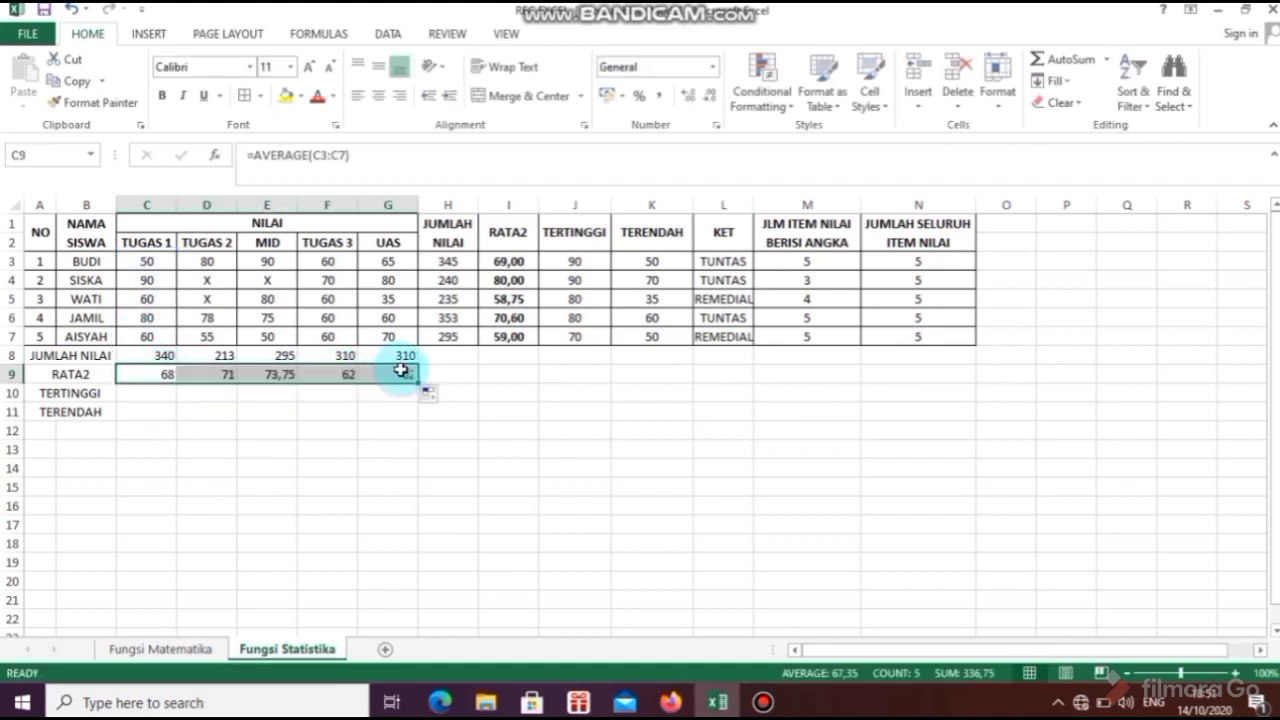
- Get the highest TUGAS 1 score in C10 with =MAX(C3:C7) and fill the formula across to G10
left_click(145, 393)
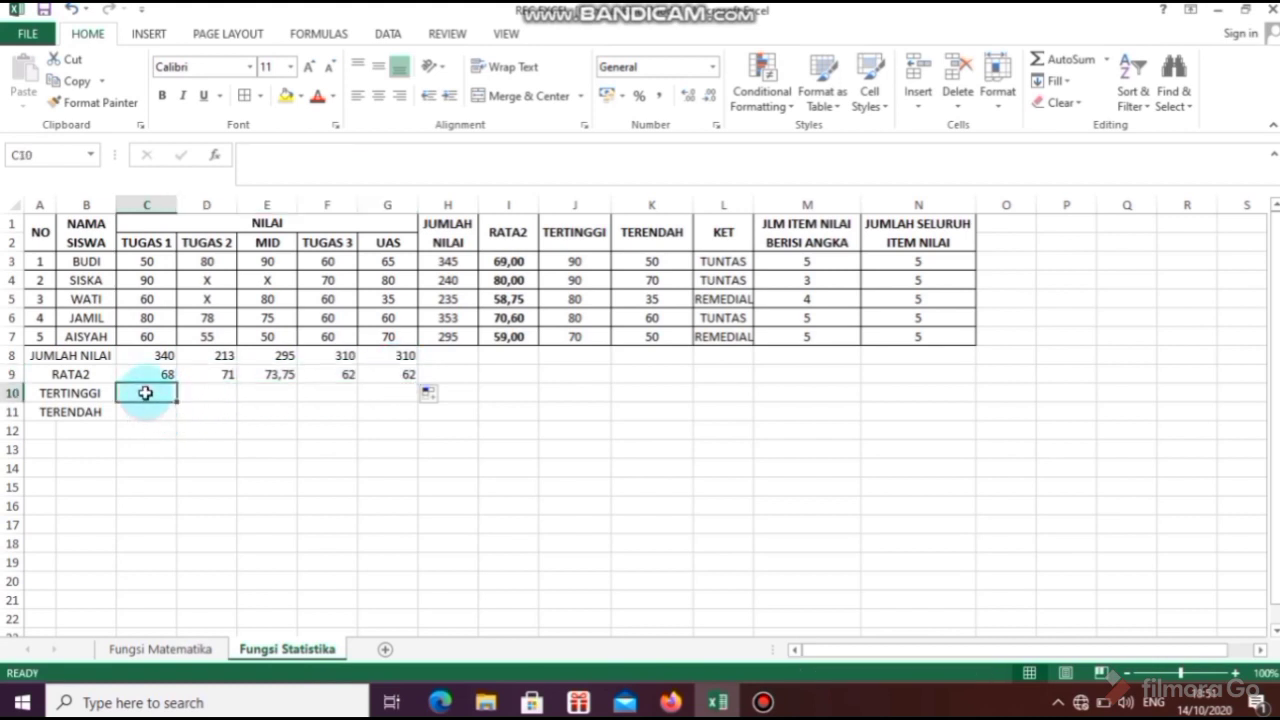
type("=MAX")
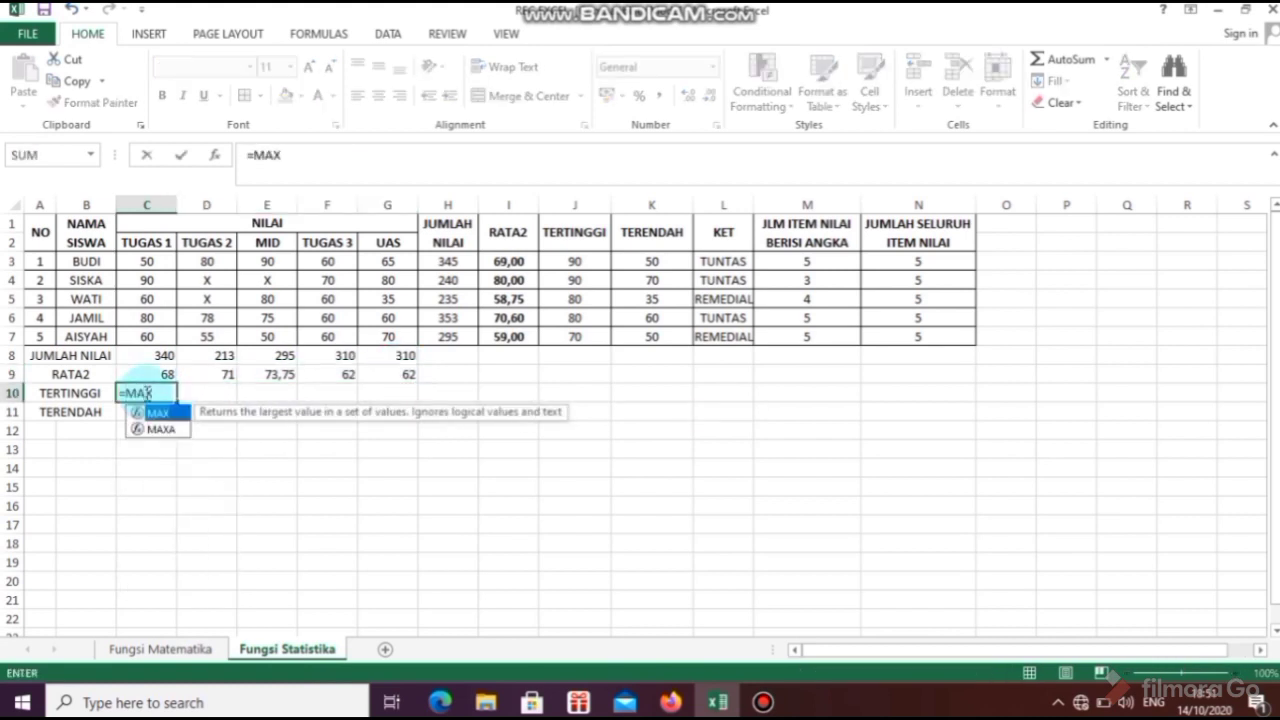
type("(")
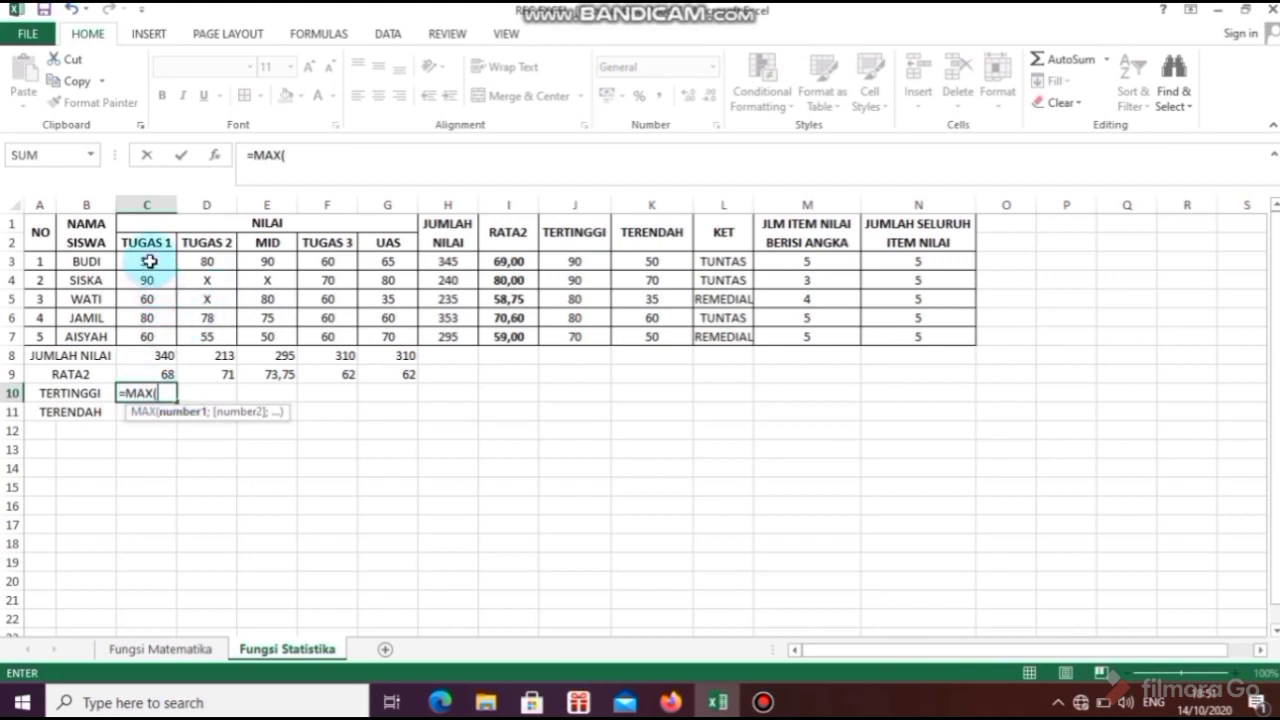
left_click_drag(149, 261, 151, 338)
key("Return")
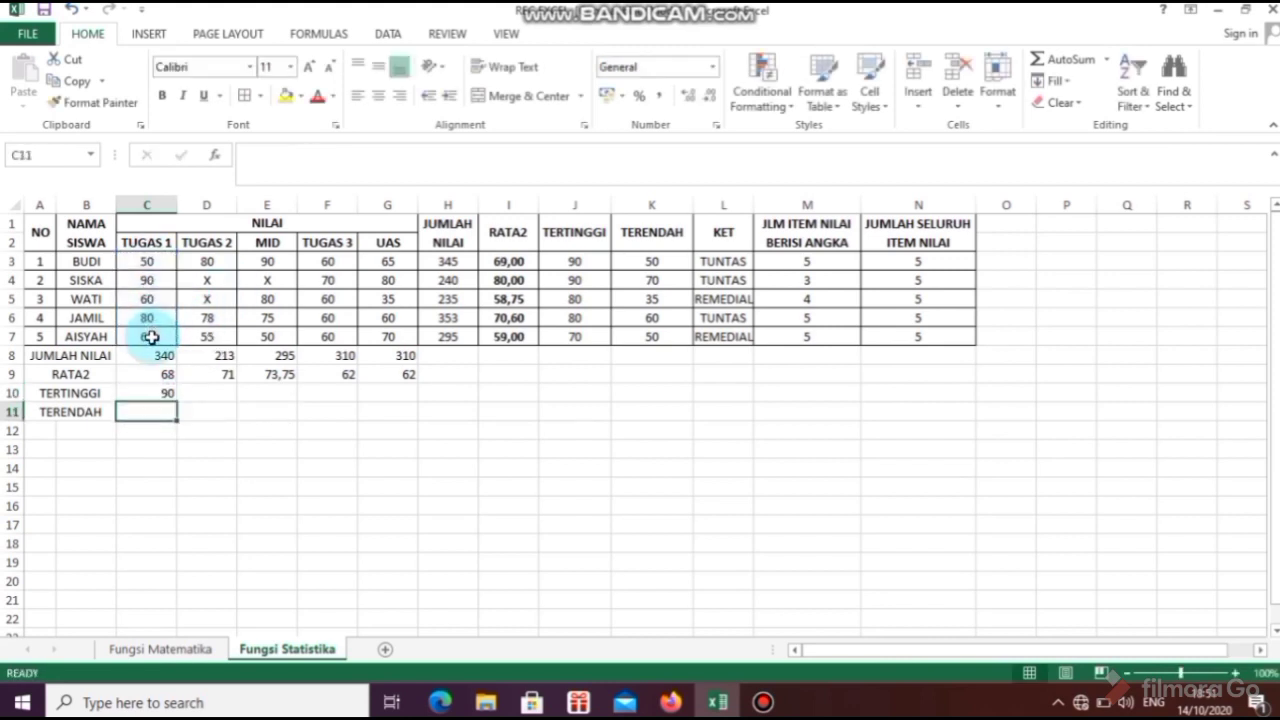
left_click(149, 395)
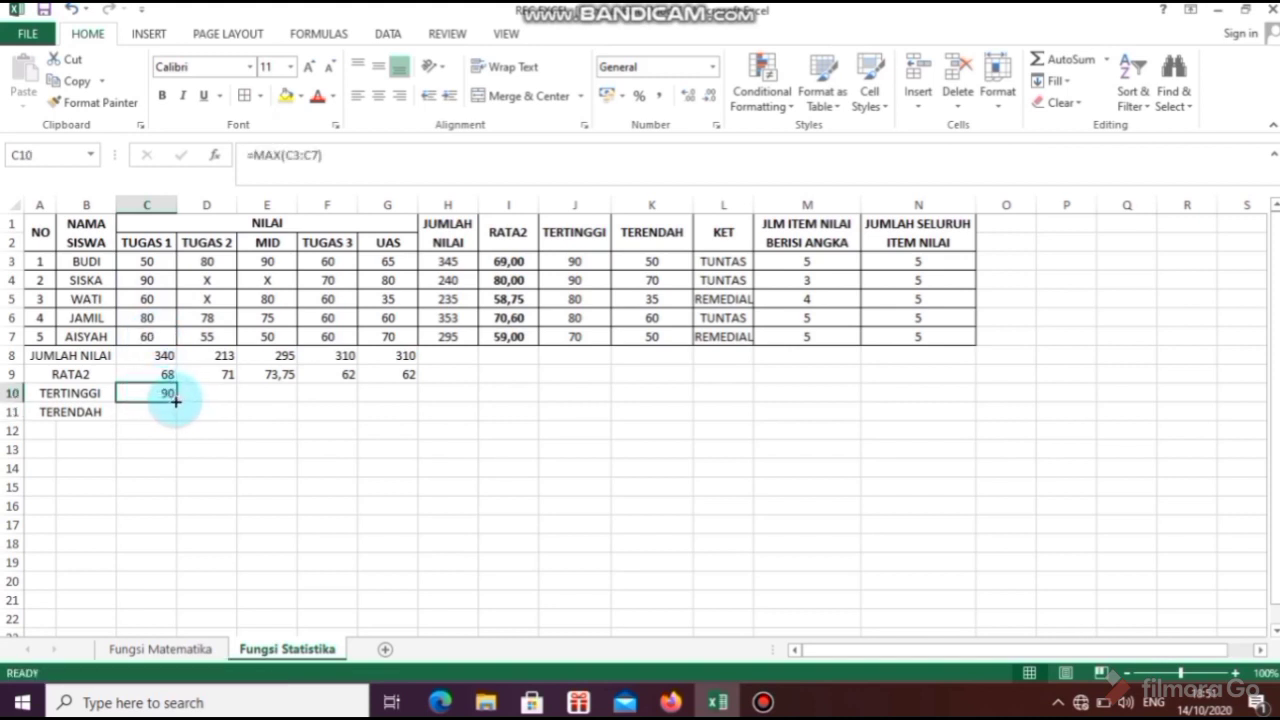
left_click_drag(175, 400, 432, 394)
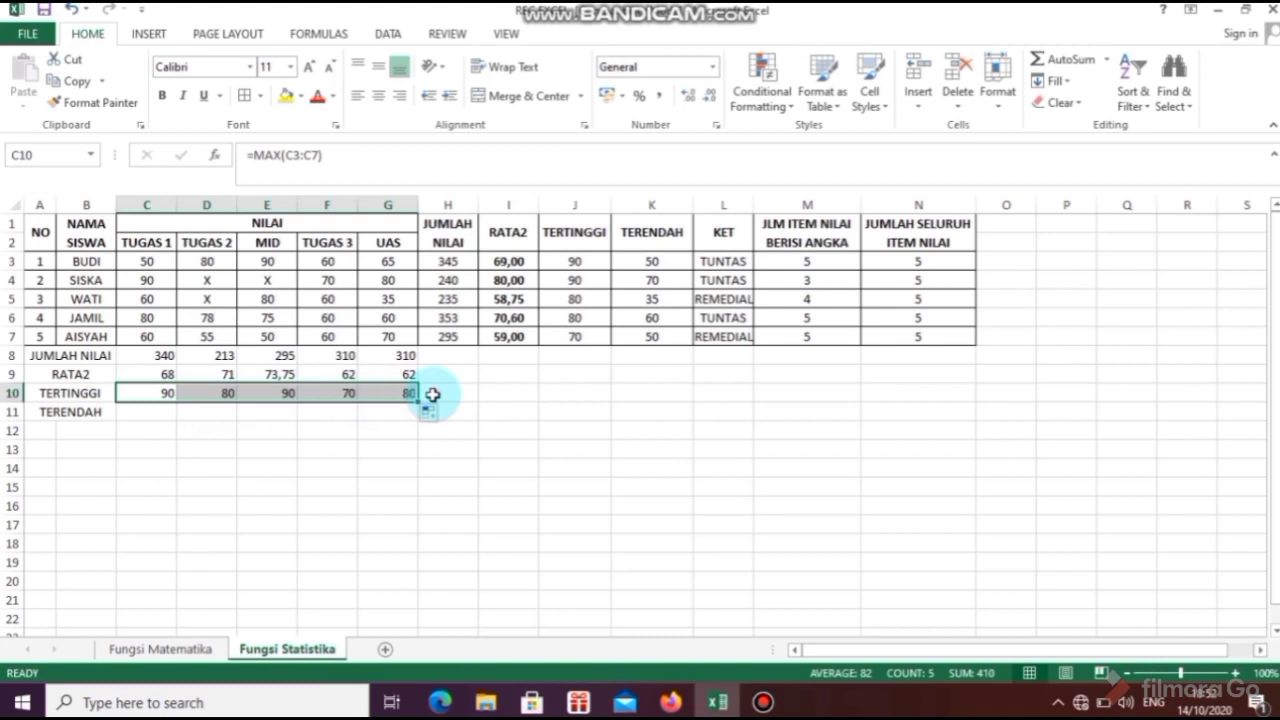
- Get the lowest TUGAS 1 score in C11 with =MIN(C3:C7) and fill the formula across to G11
left_click(143, 417)
type("=MIN")
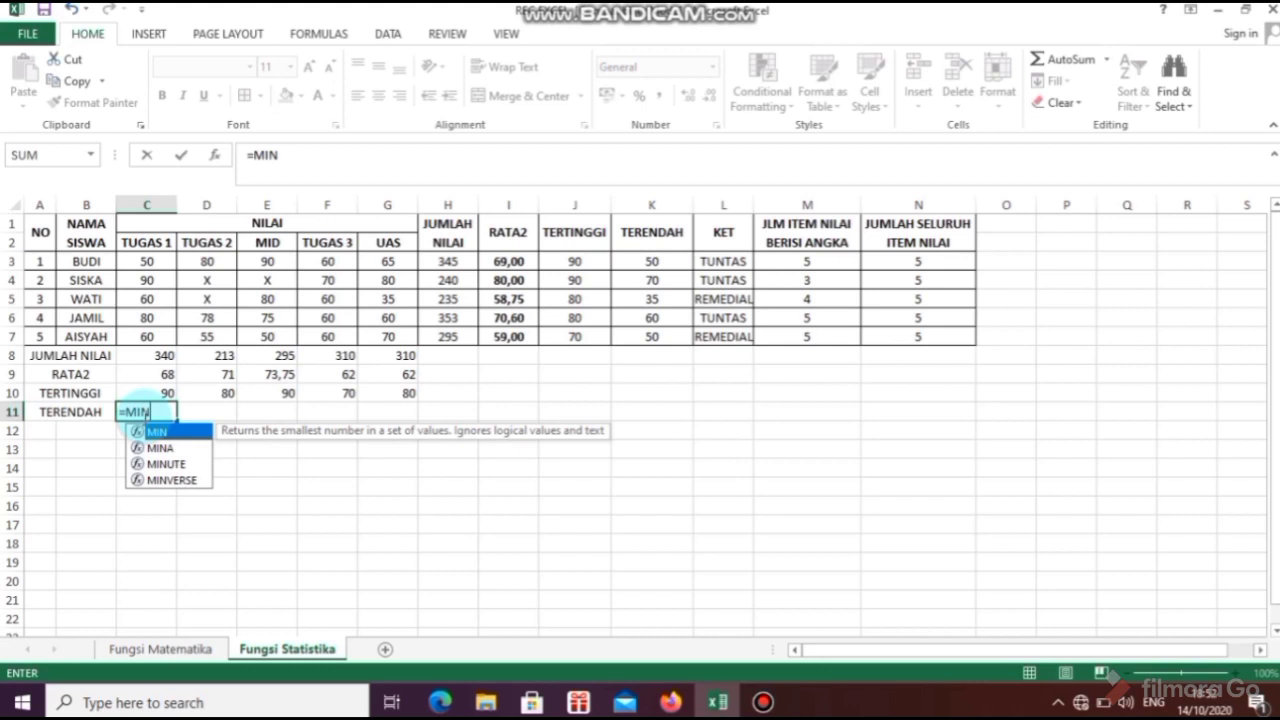
type("(")
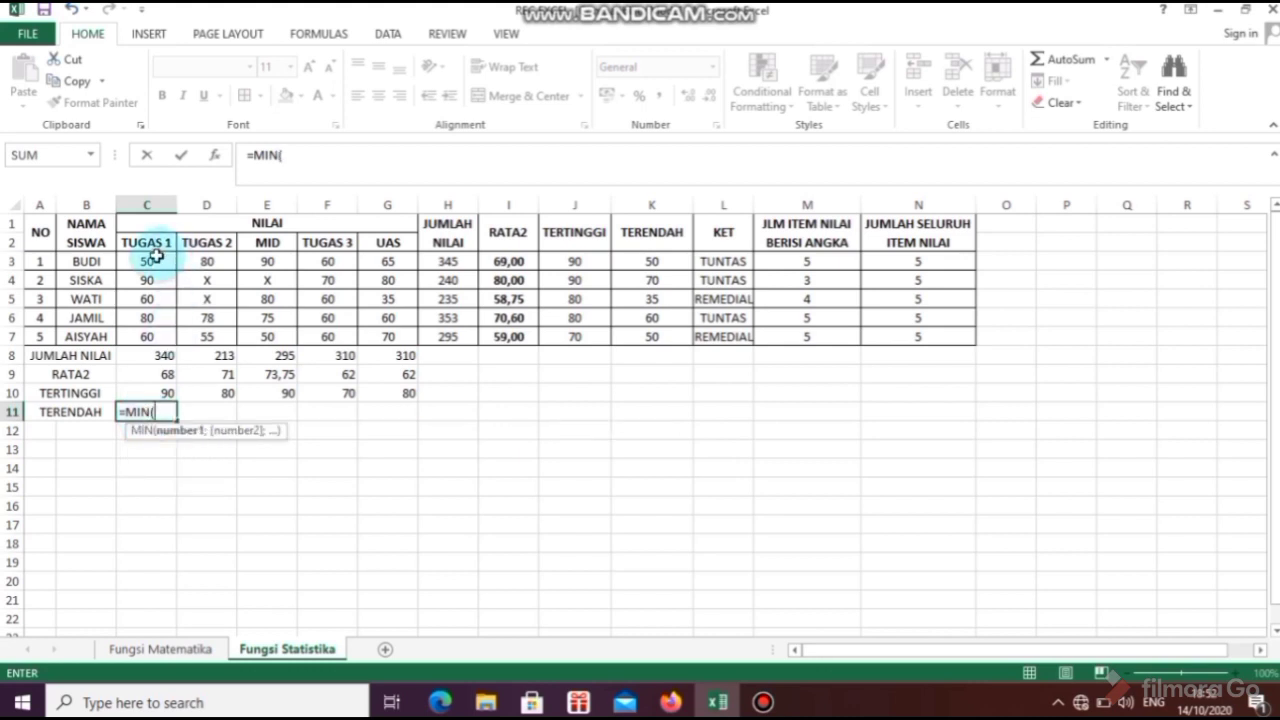
left_click_drag(150, 262, 143, 334)
key("Return")
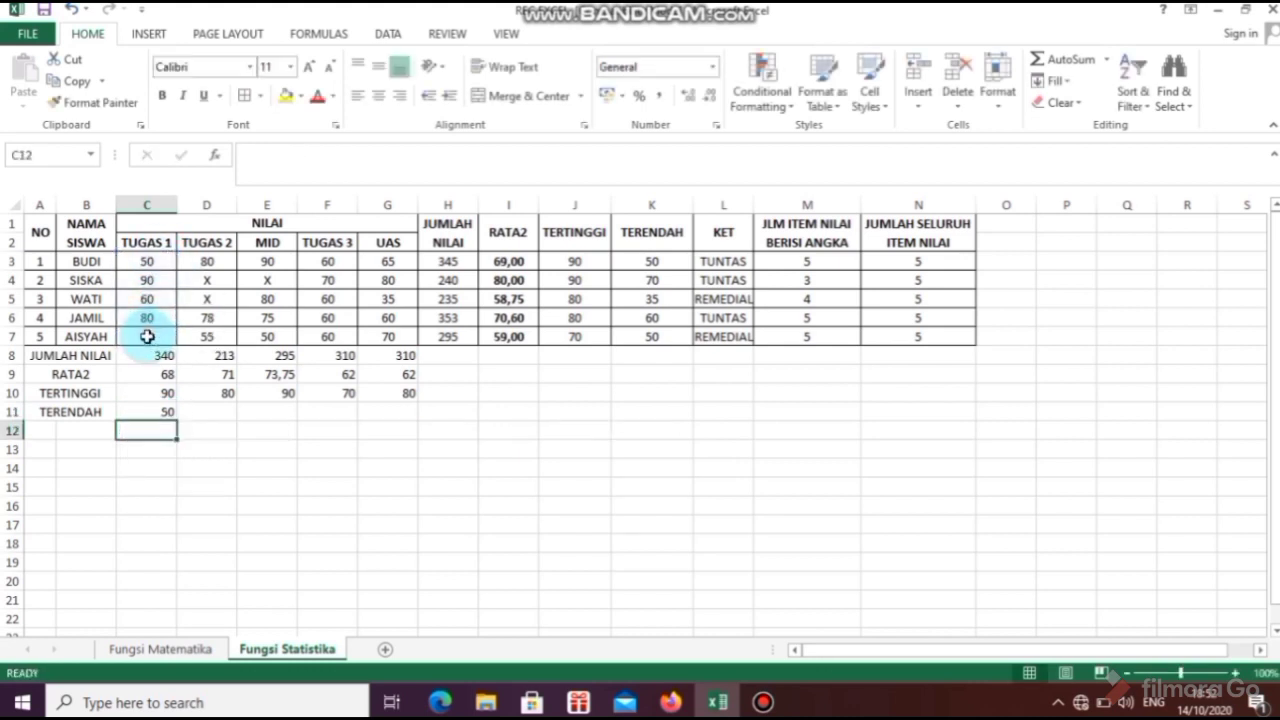
left_click(168, 414)
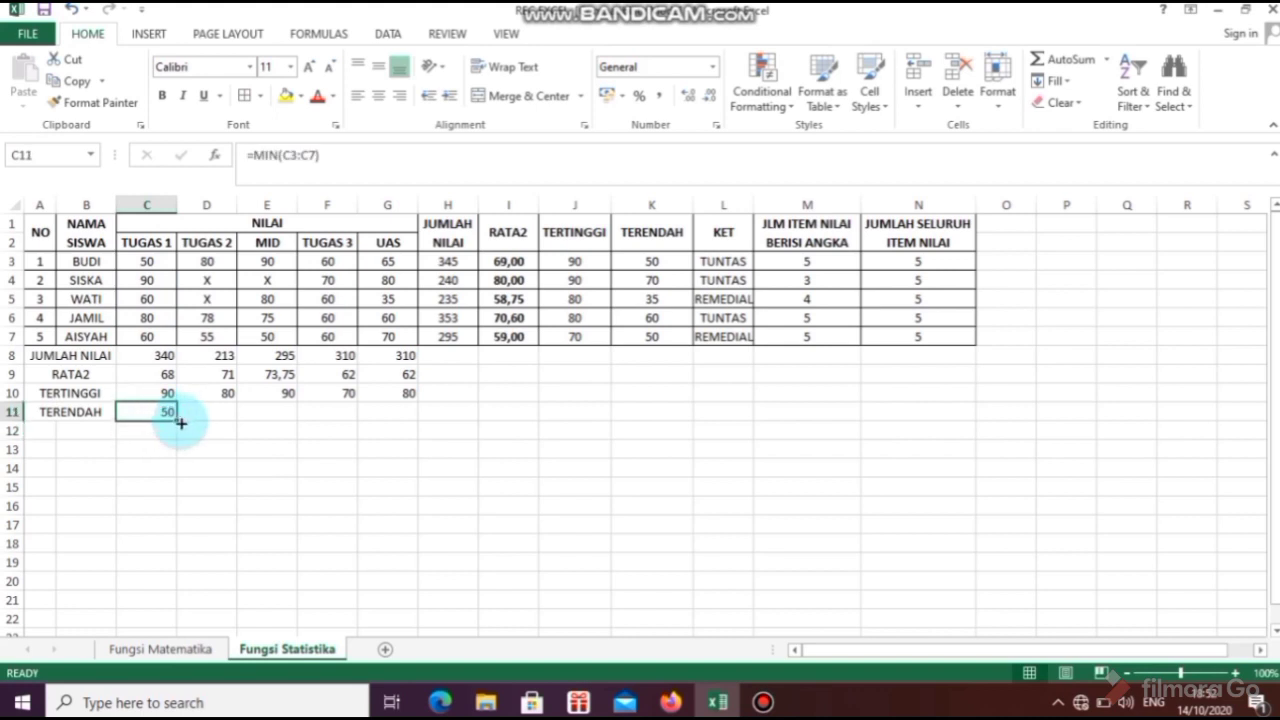
left_click_drag(179, 421, 408, 416)
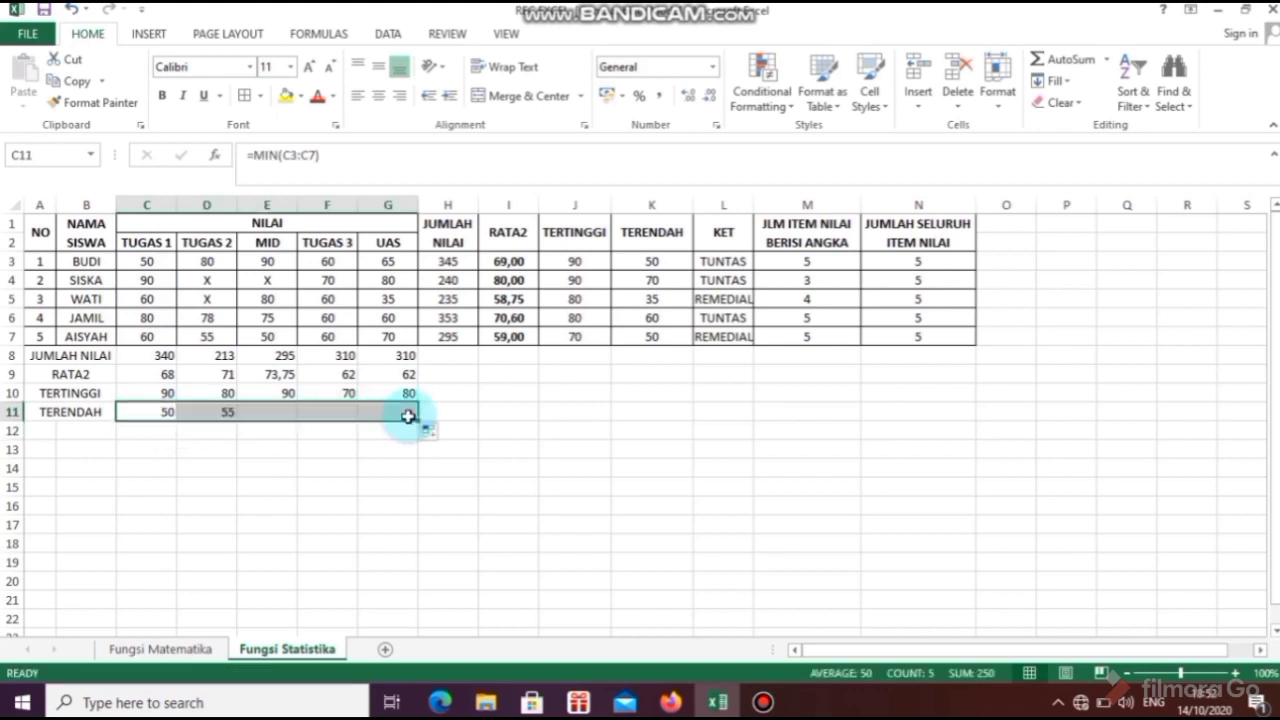
left_click(323, 503)
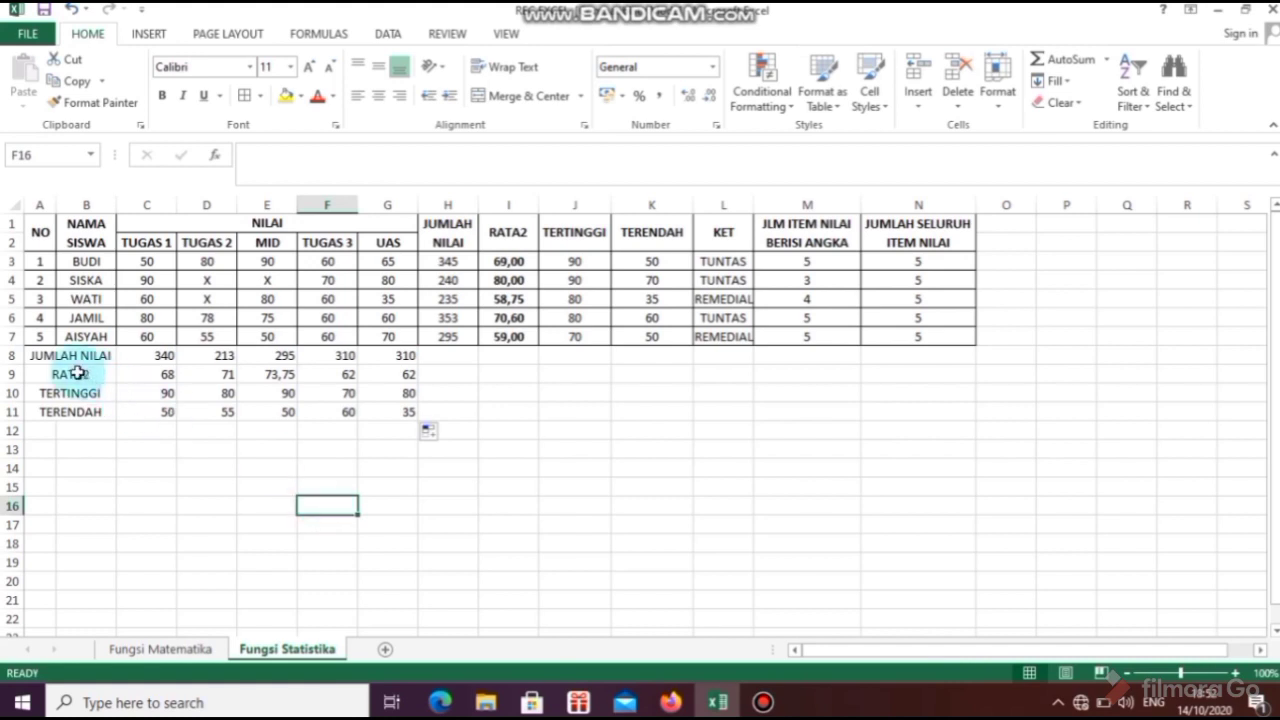
- Apply outline and inside borders, without diagonals, to the range A8:G12 covering the summary rows
left_click(40, 357)
left_click_drag(119, 383, 408, 430)
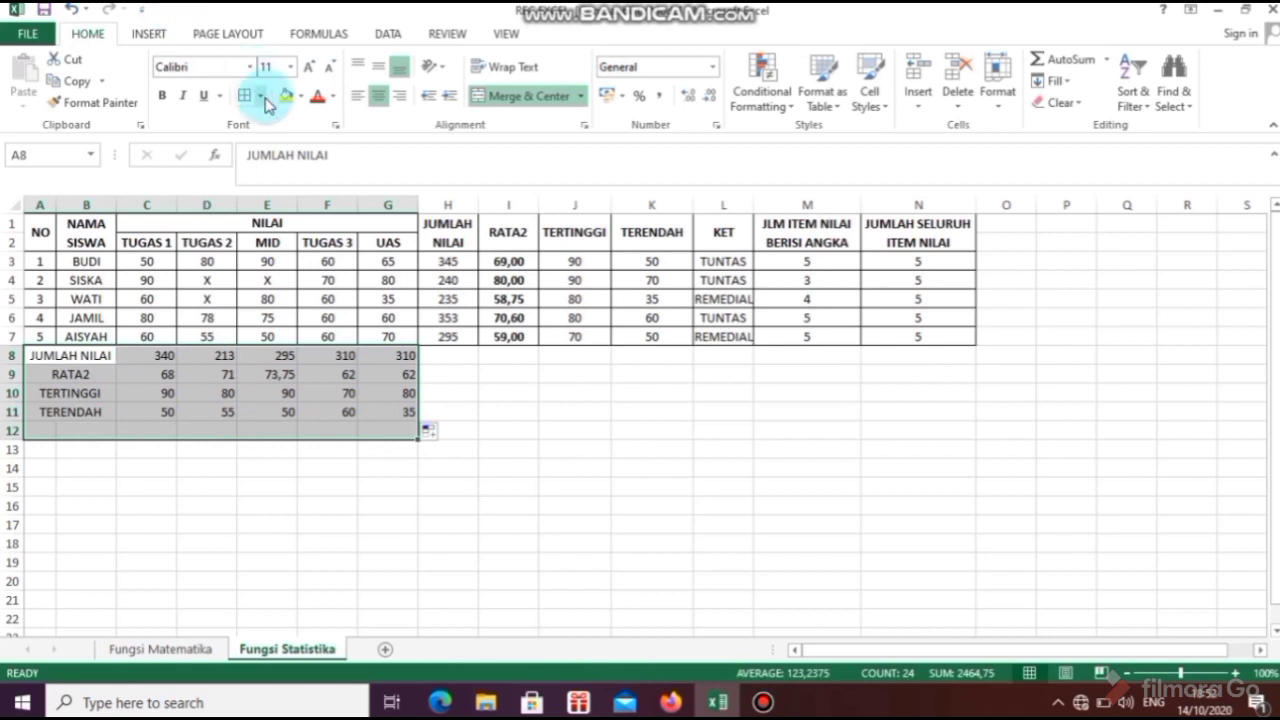
key("ctrl+1")
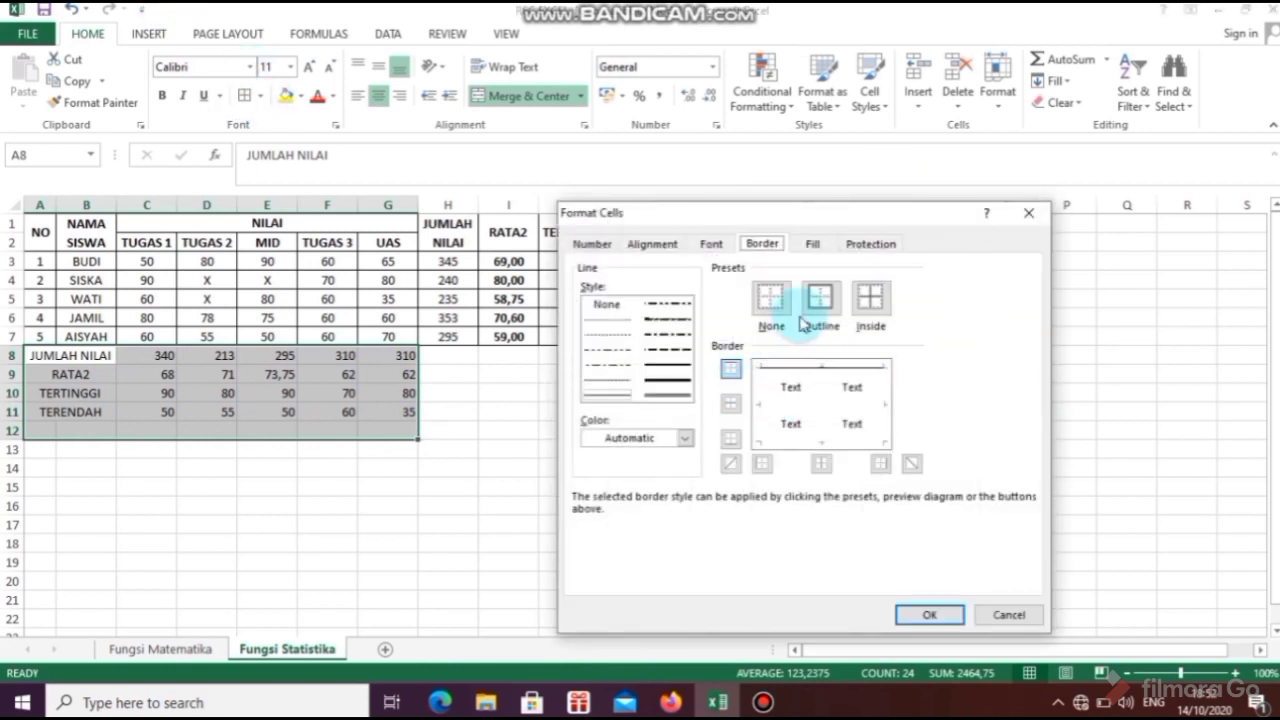
left_click(809, 404)
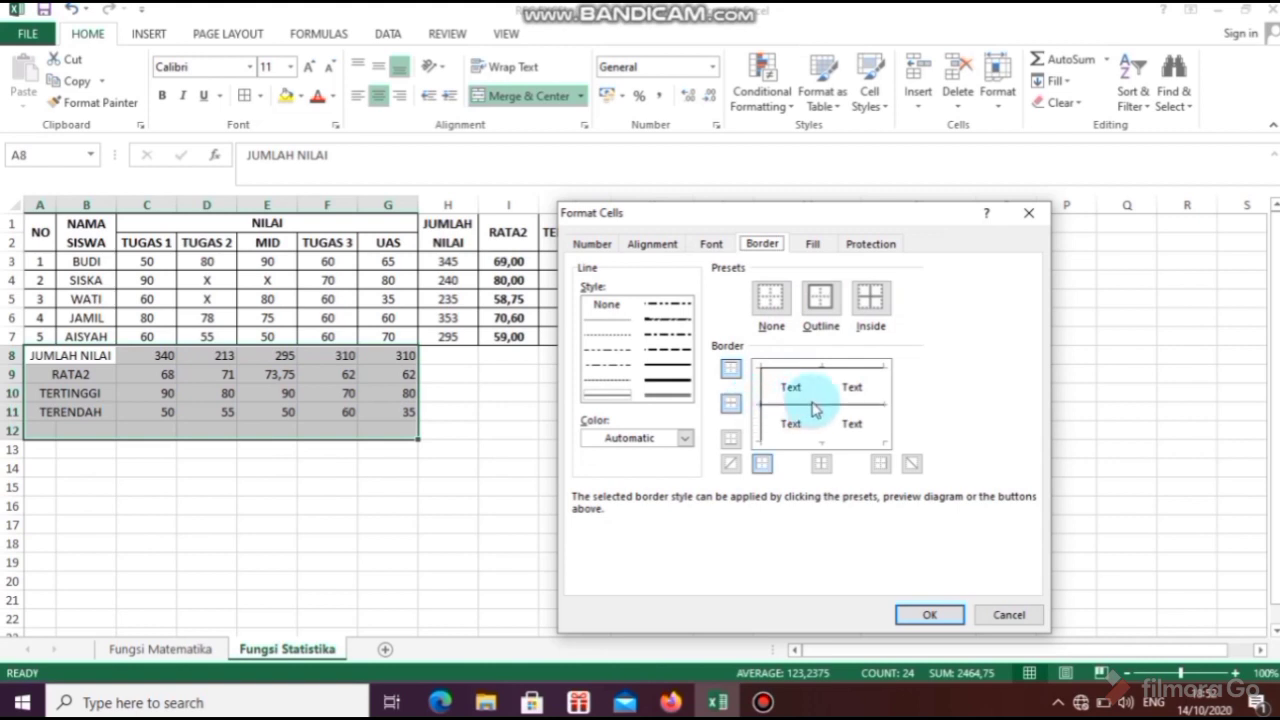
left_click(820, 390)
left_click(872, 398)
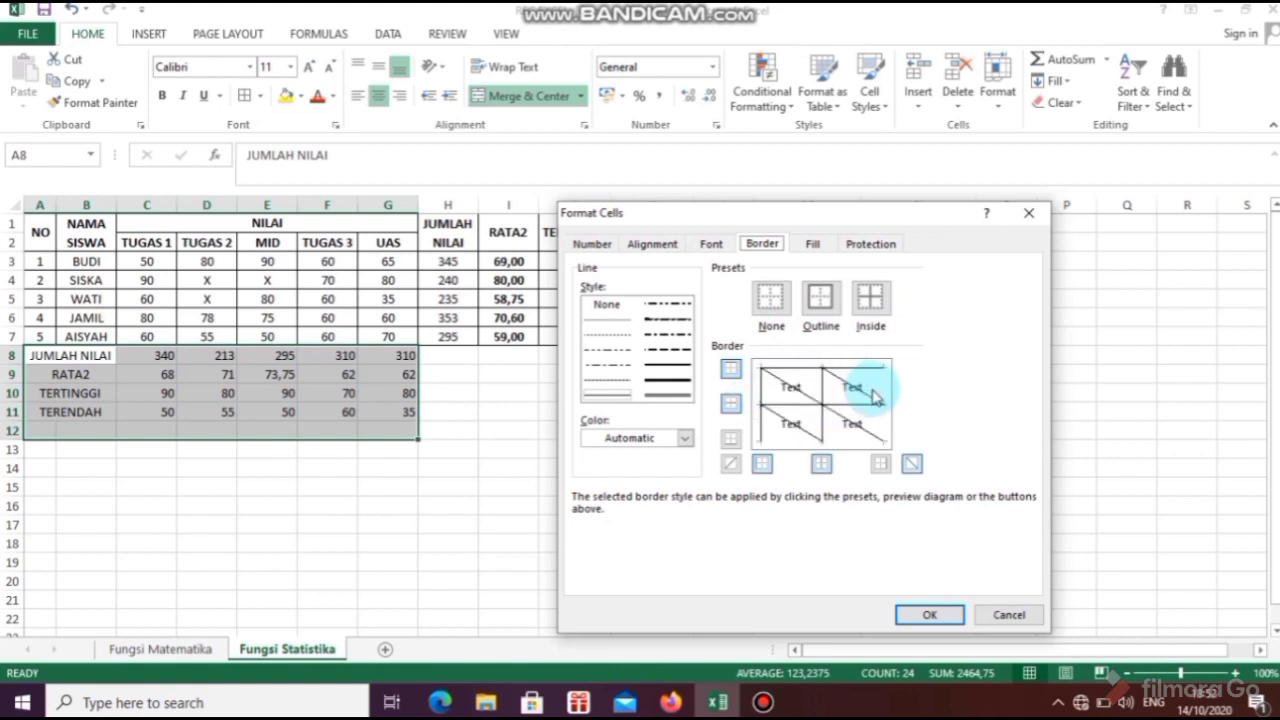
left_click(873, 403)
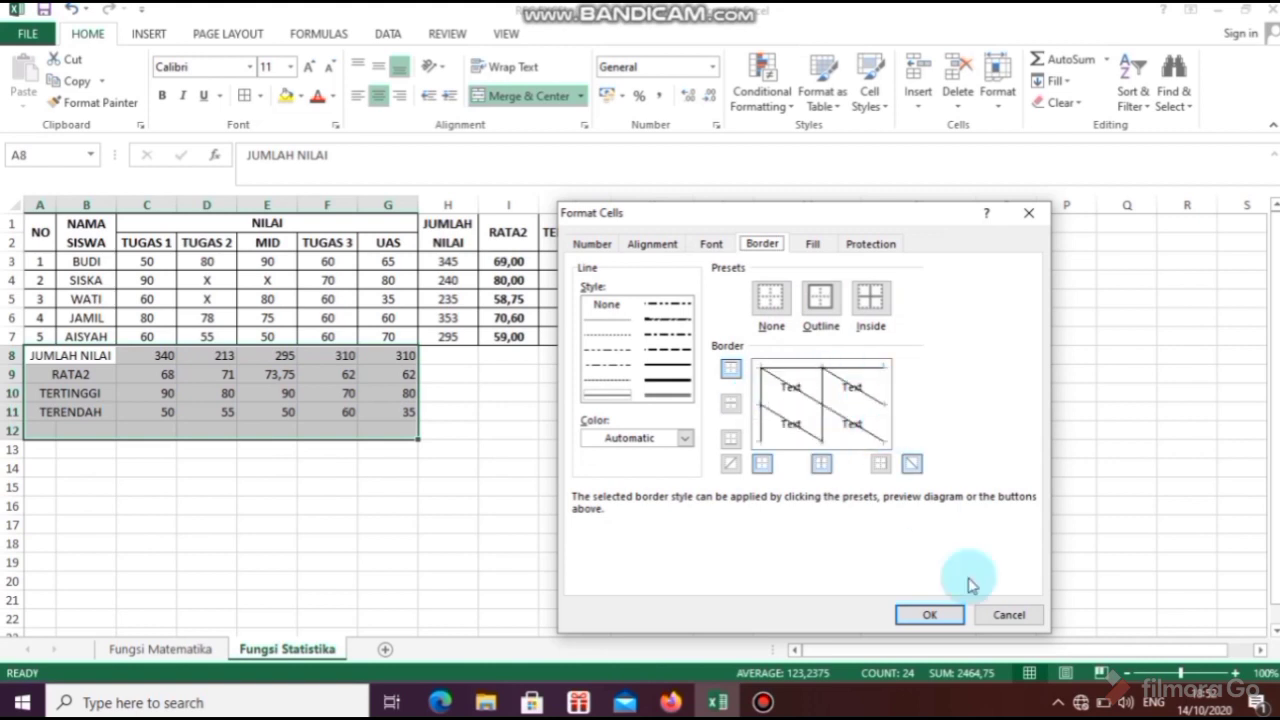
left_click(785, 398)
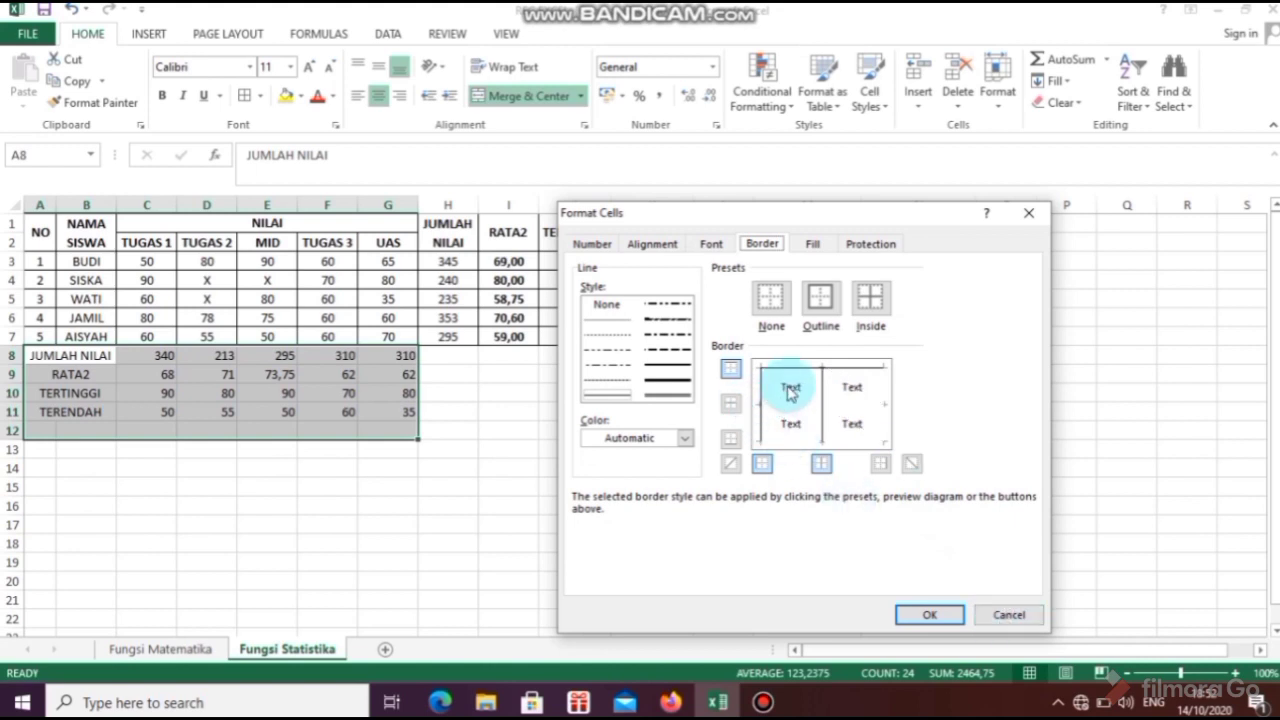
left_click(766, 441)
left_click(889, 418)
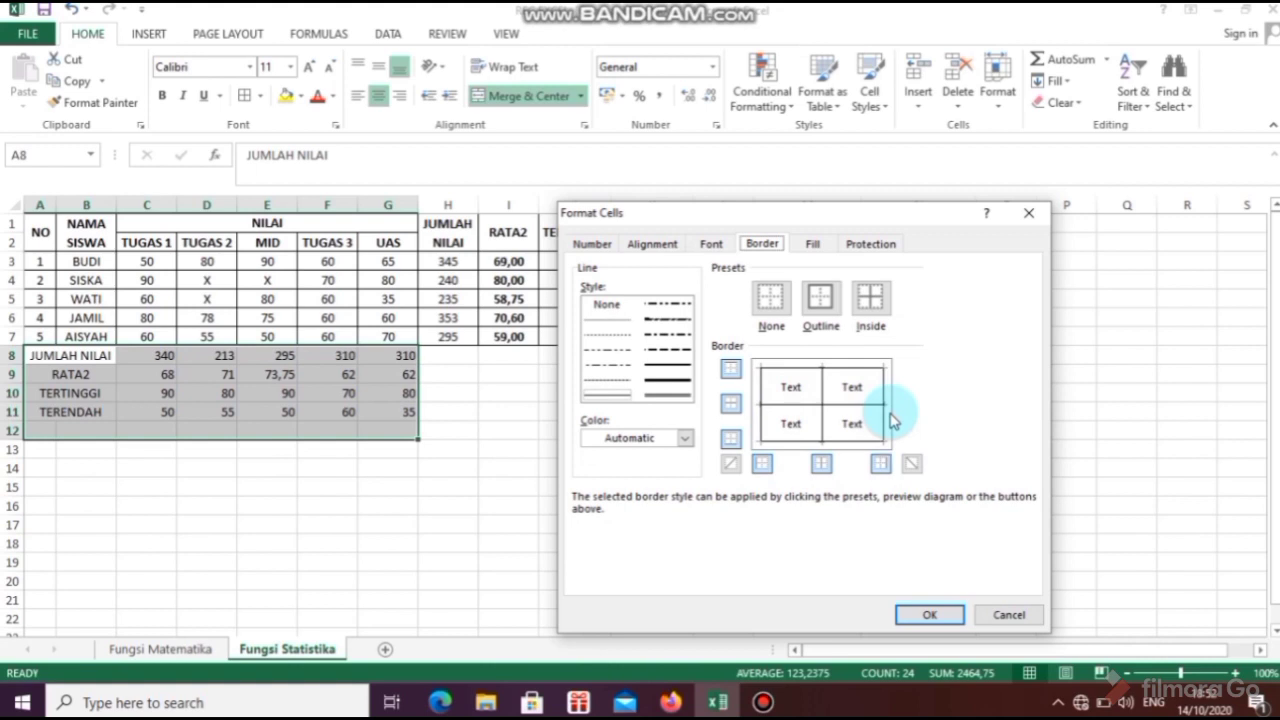
left_click(930, 614)
left_click(366, 484)
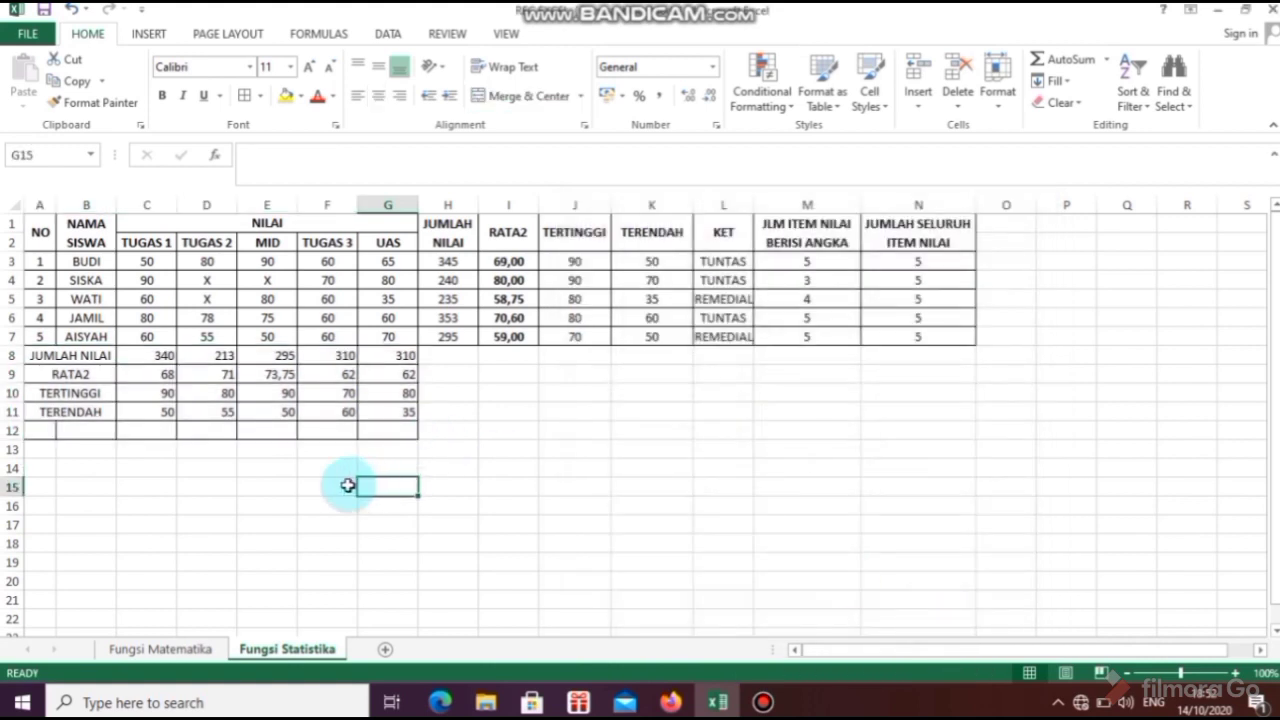
- Remove the bottom, side and inner vertical borders from the empty row A12:G12, keeping only its top border
left_click_drag(40, 432, 414, 434)
left_click(260, 97)
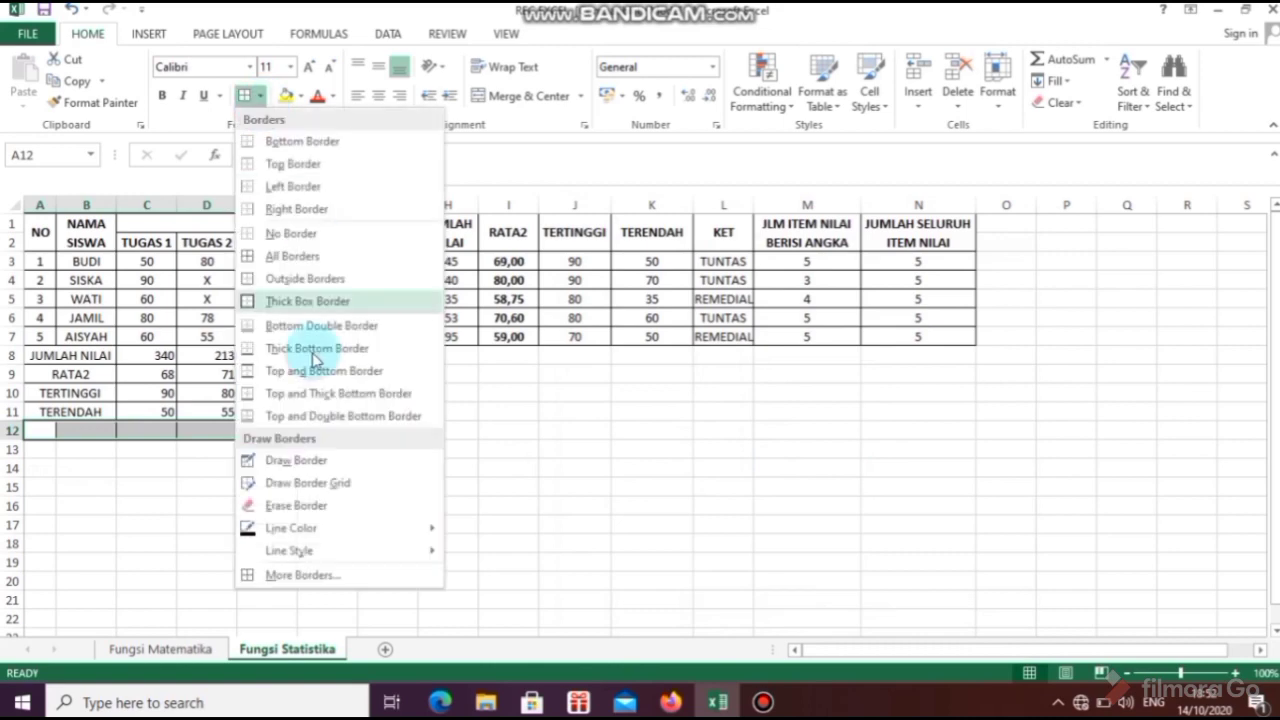
left_click(280, 576)
left_click(823, 440)
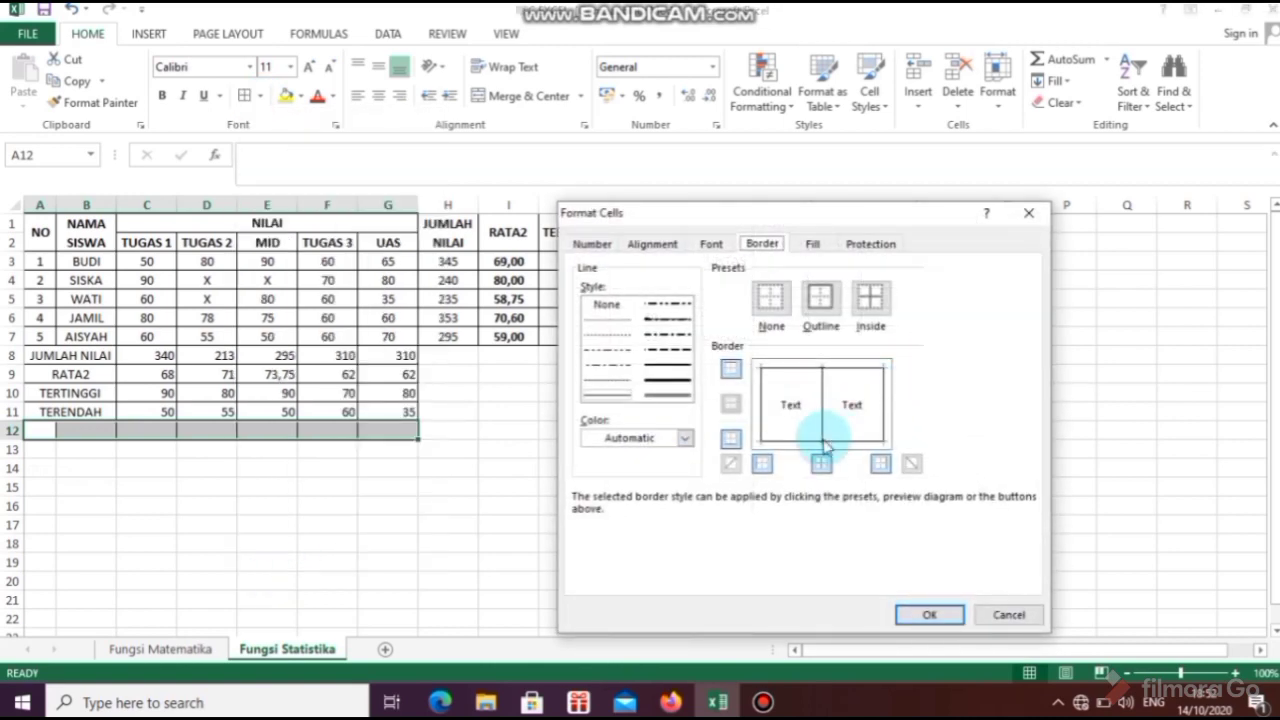
left_click(823, 442)
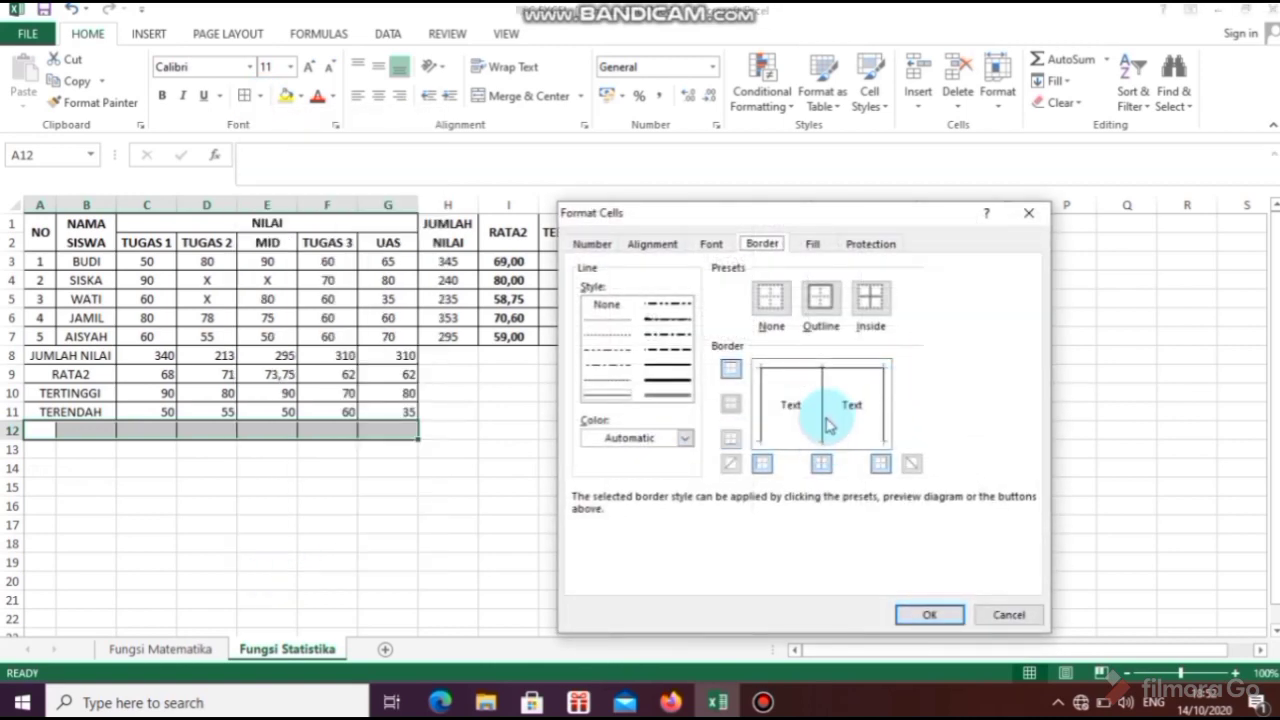
left_click(760, 408)
left_click(884, 402)
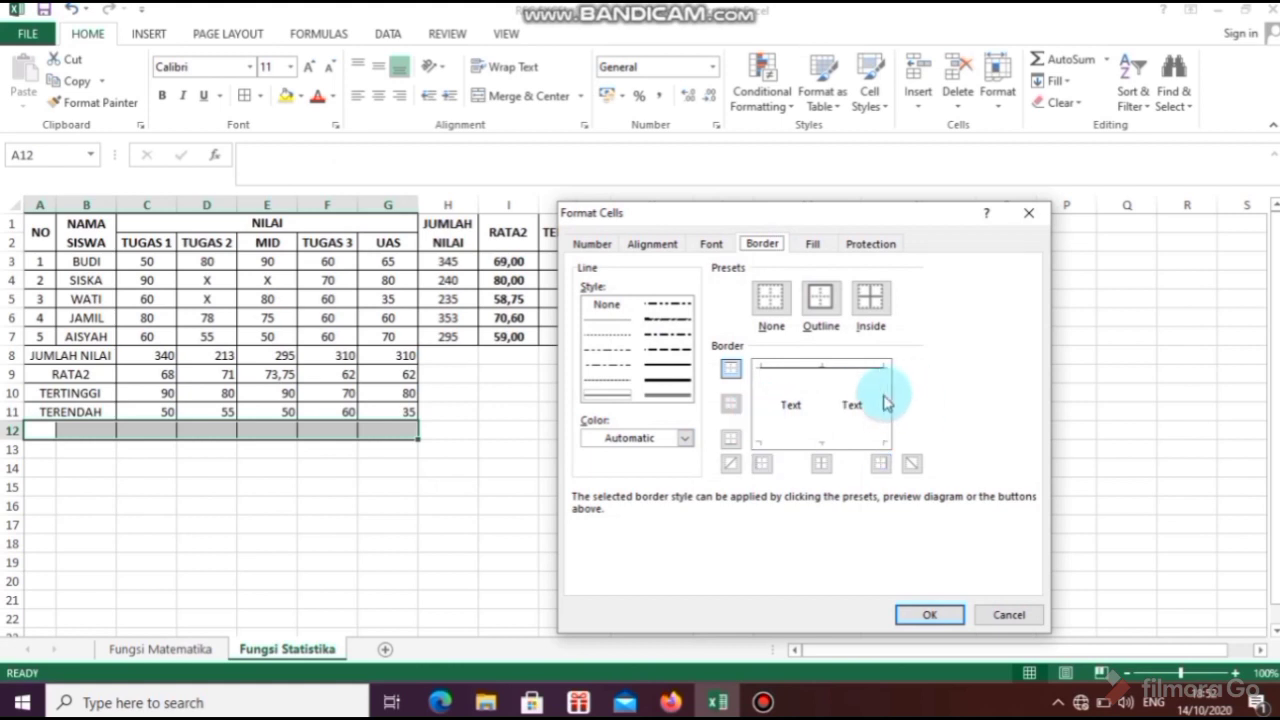
left_click(929, 614)
left_click(472, 563)
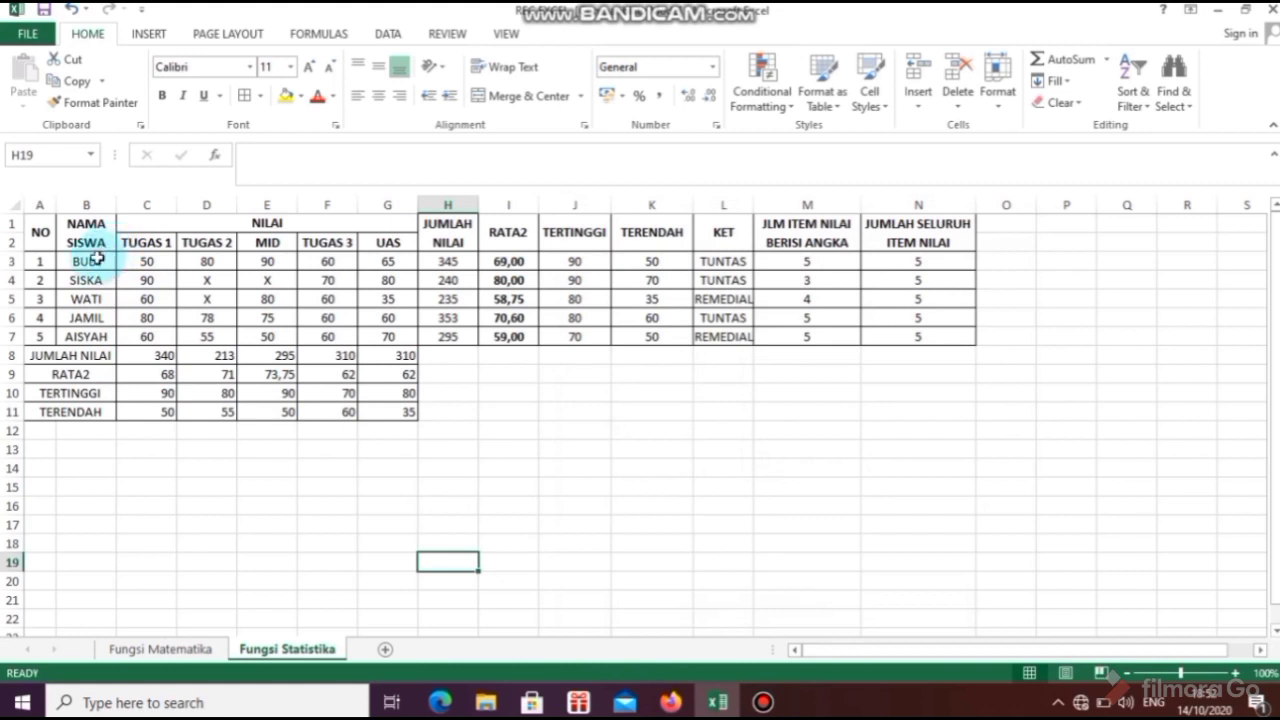
- Fill the table's header cells A1:N2 with yellow
left_click(53, 226)
left_click_drag(53, 226, 929, 243)
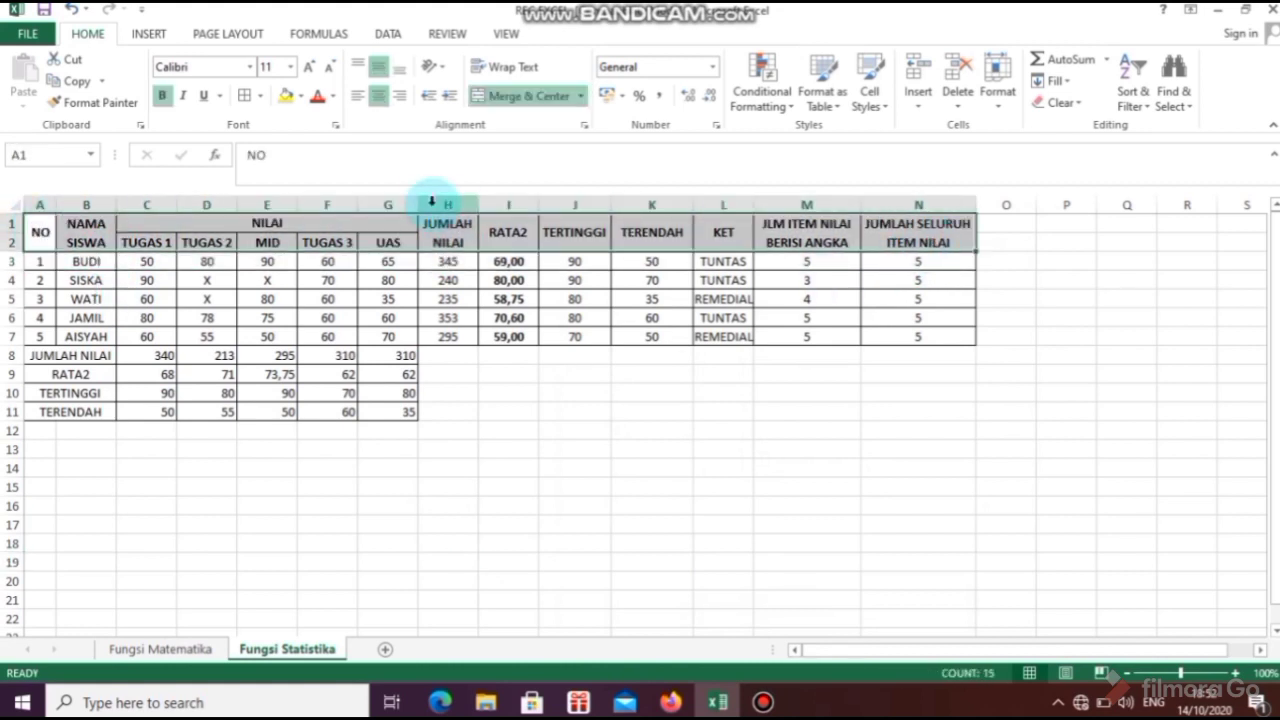
left_click(294, 100)
left_click(850, 390)
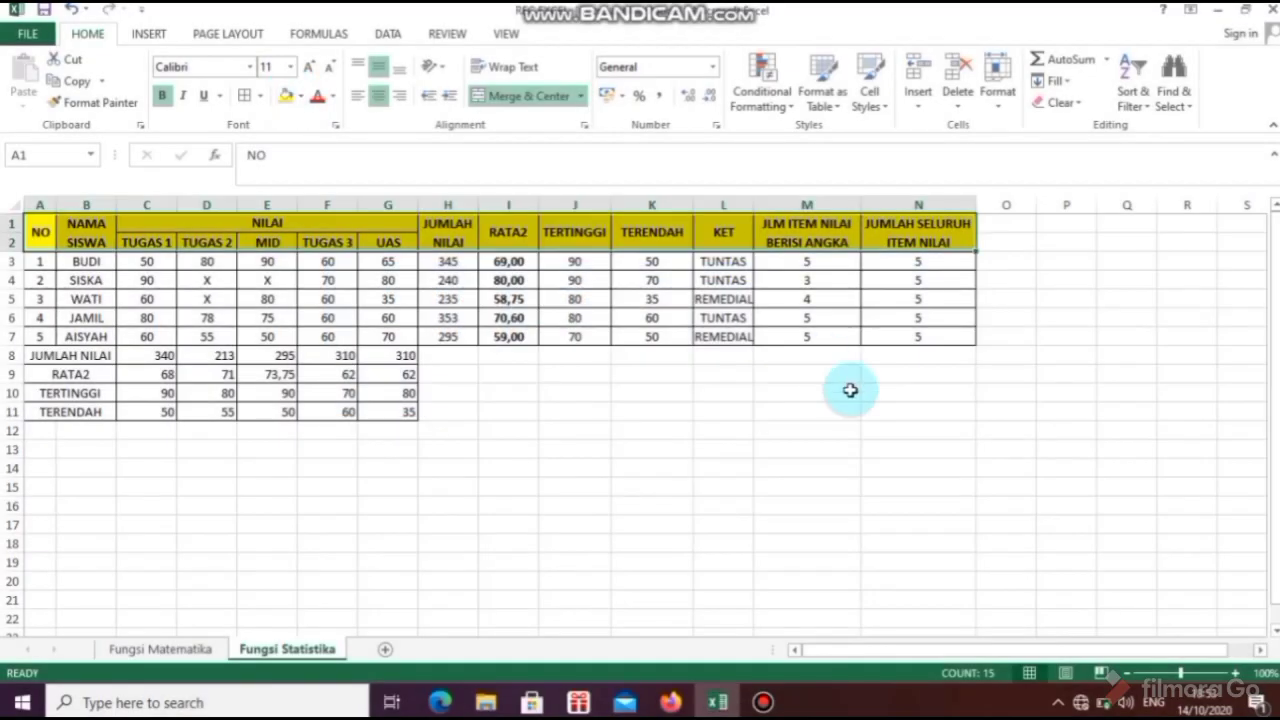
left_click(88, 298)
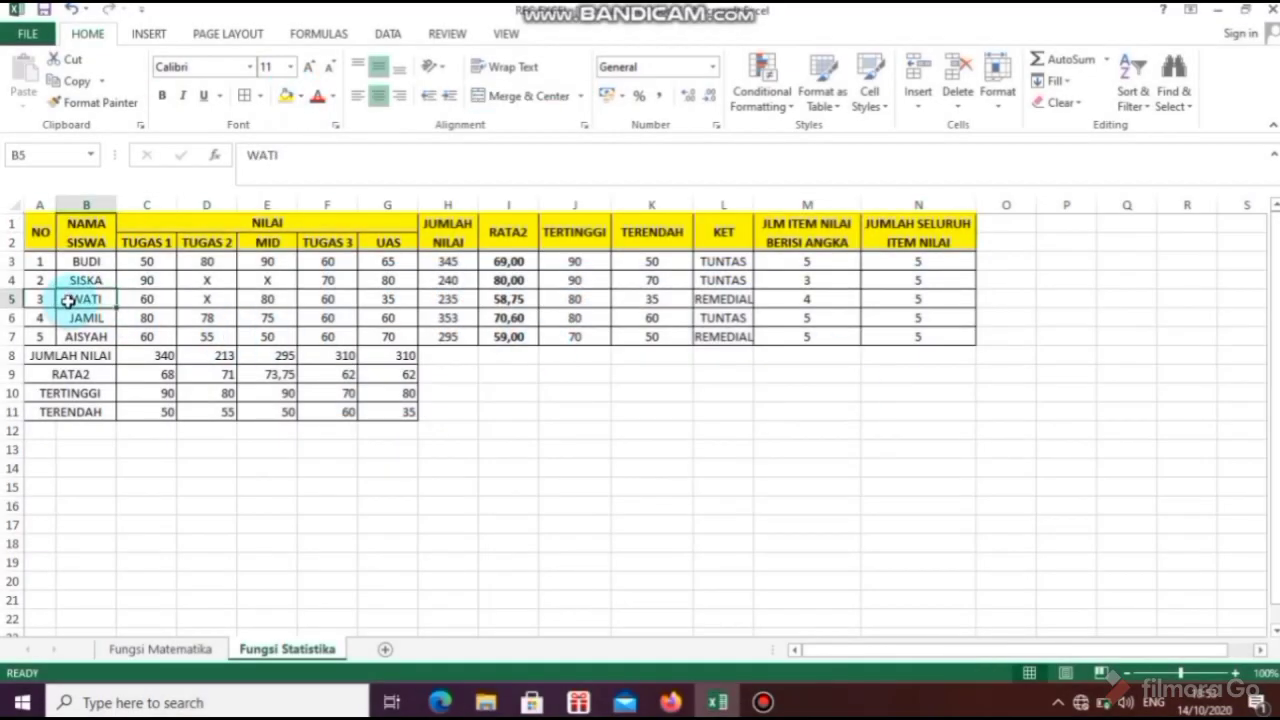
- Fill the summary label cells A8:B11 with yellow
left_click_drag(74, 358, 70, 416)
left_click(286, 96)
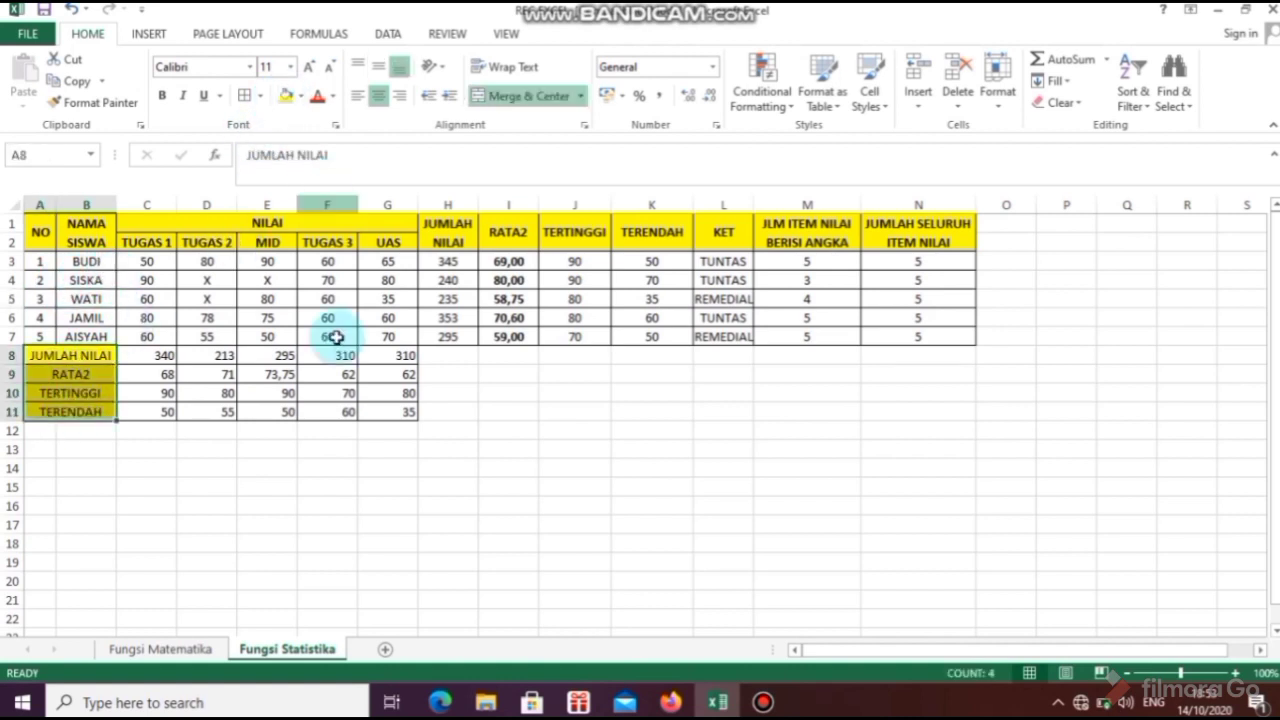
left_click(328, 378)
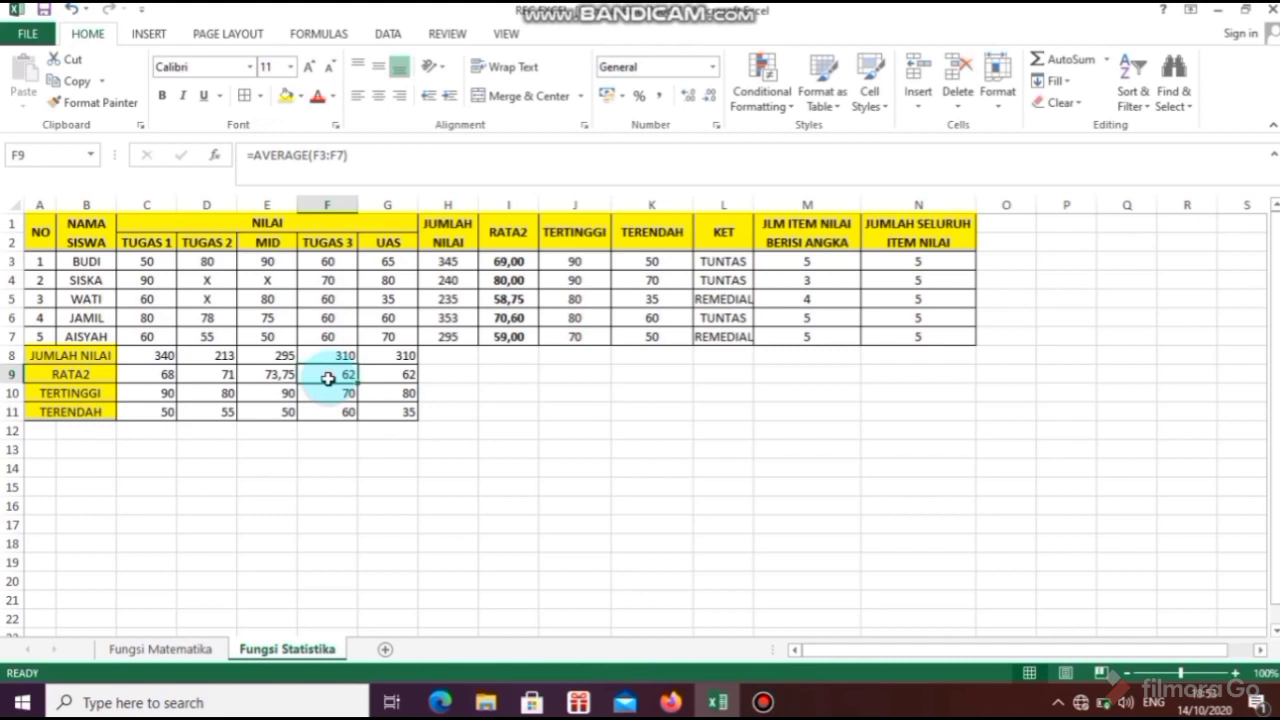
left_click(521, 398)
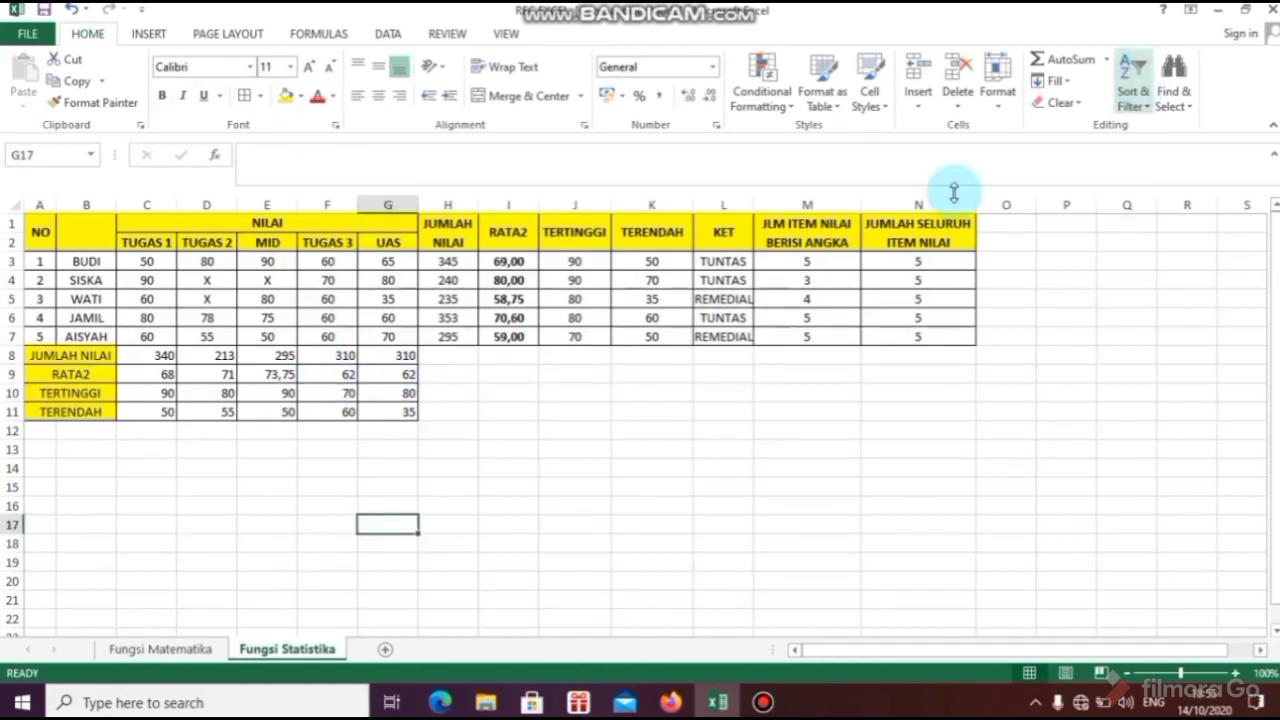
left_click(730, 558)
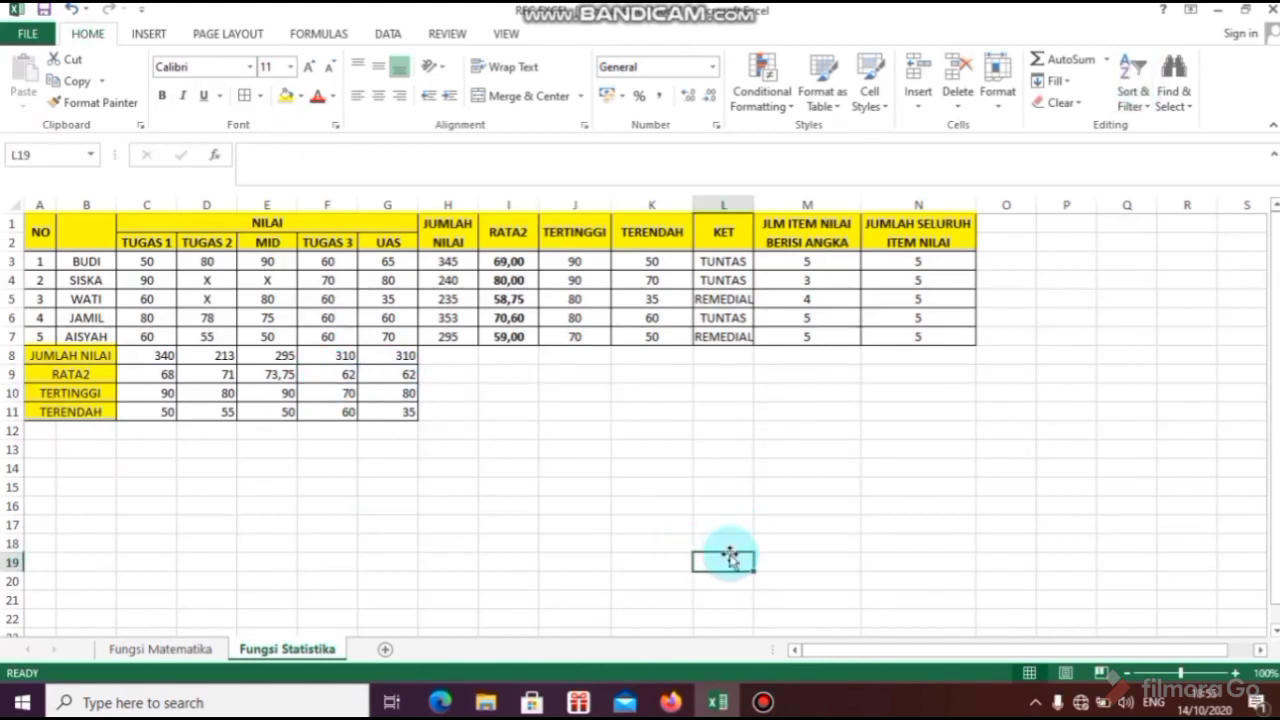
- Enter NAMA as the header text in the empty merged cell B1
left_click_drag(1275, 330, 1275, 330)
left_click(88, 233)
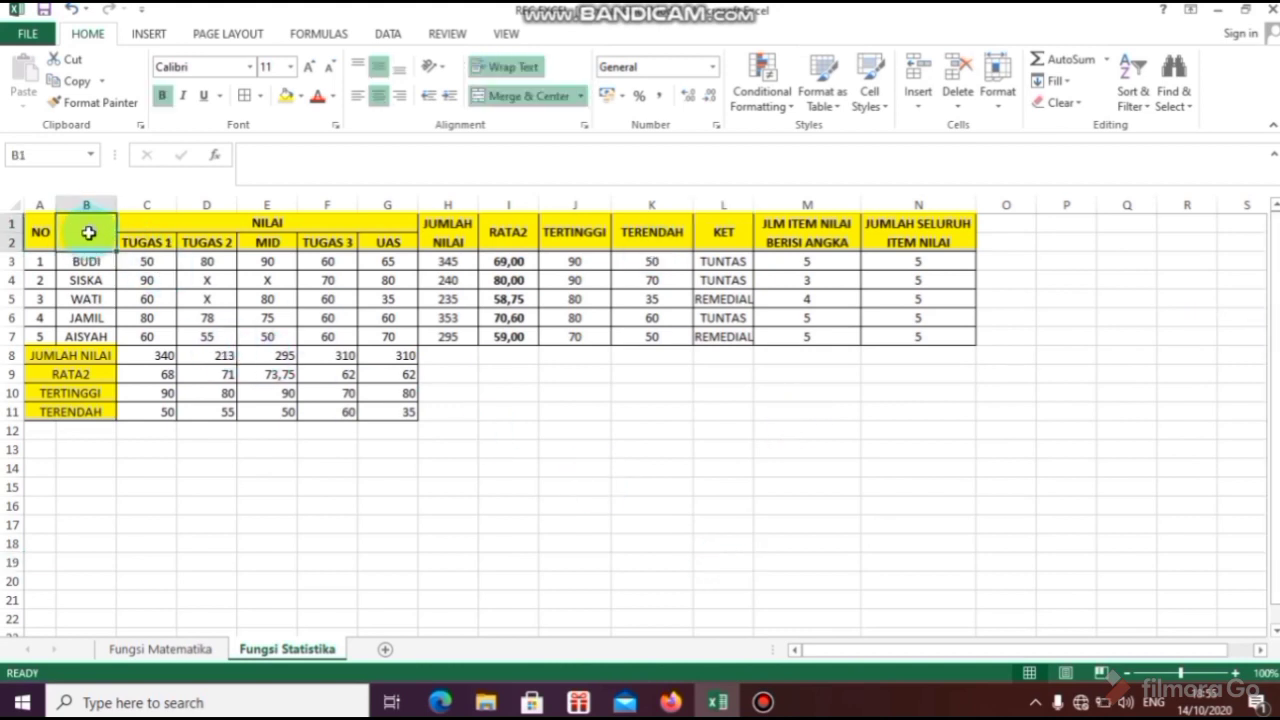
type("NAMA")
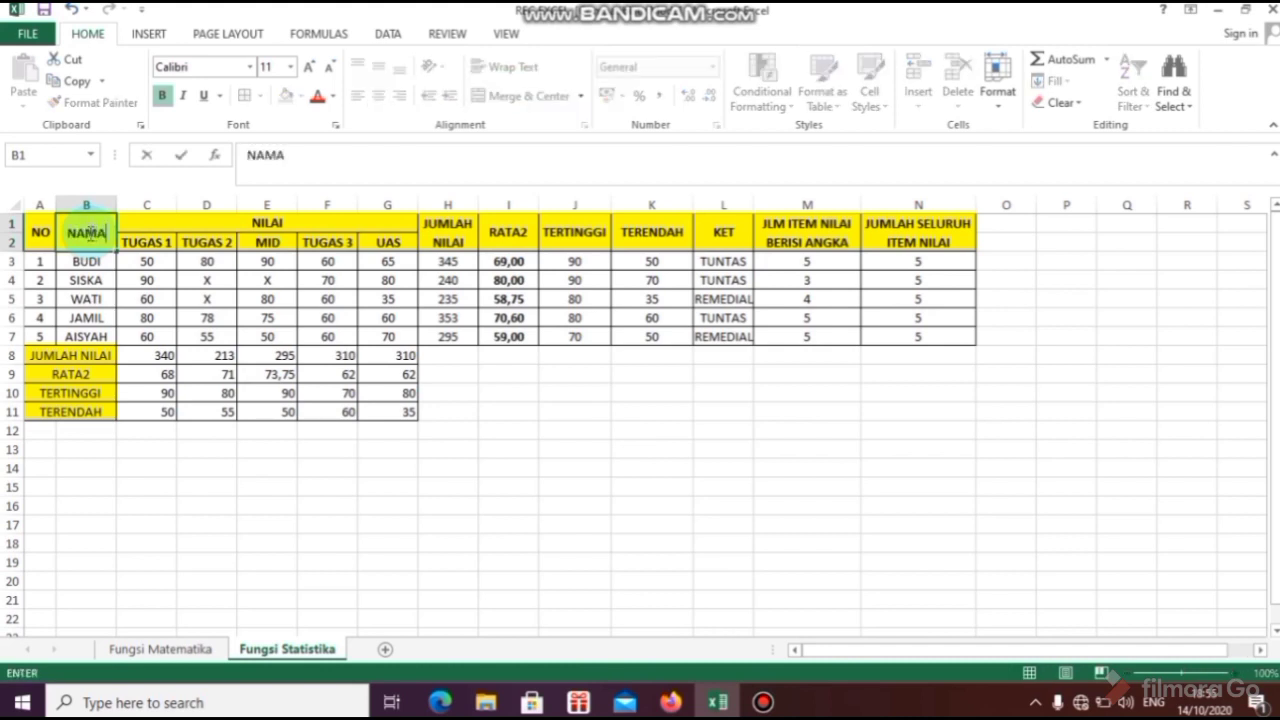
left_click(193, 364)
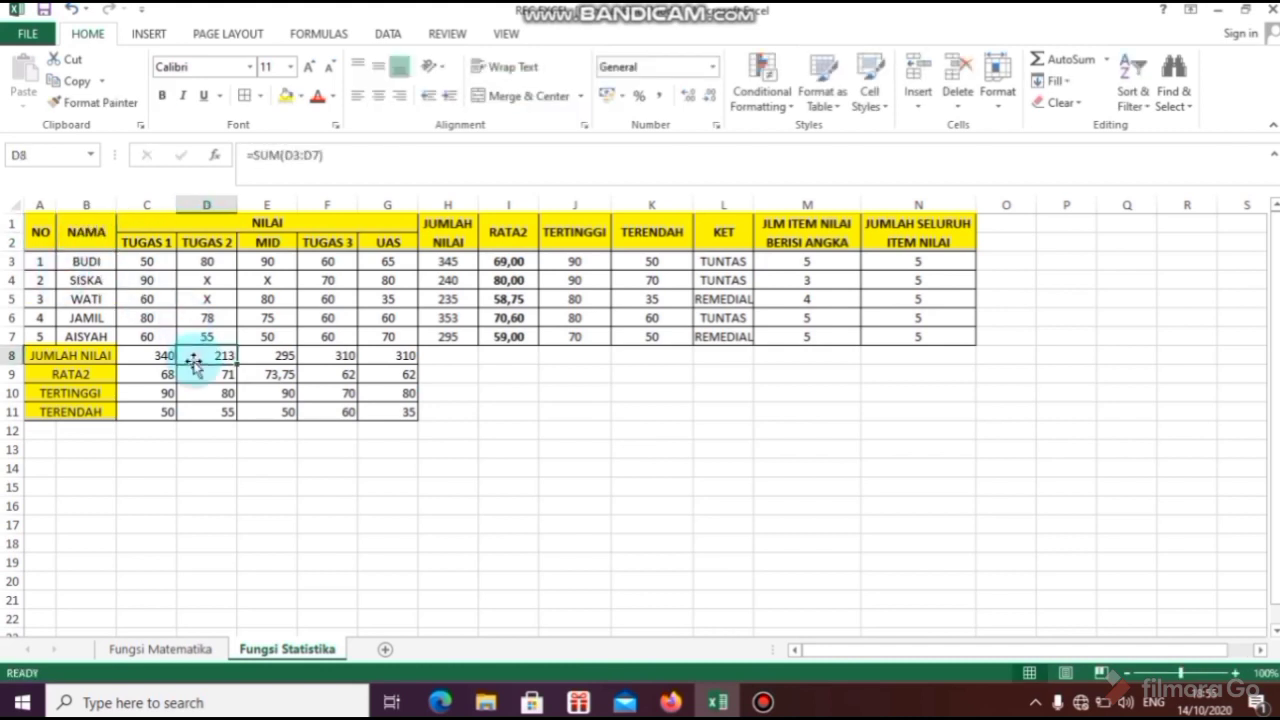
left_click(245, 560)
- Insert a Clustered Column chart from the range B1:G7, with the tasks and exams as categories and the students as series
left_click_drag(88, 228, 310, 341)
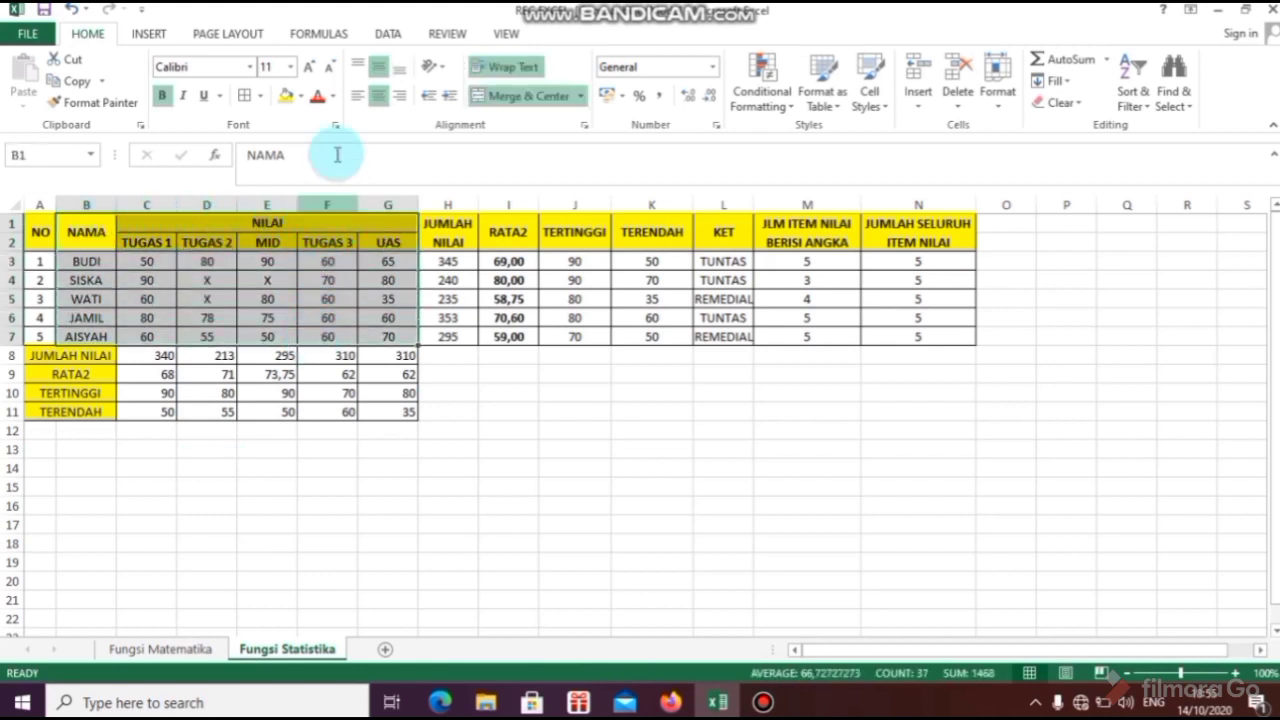
left_click(155, 38)
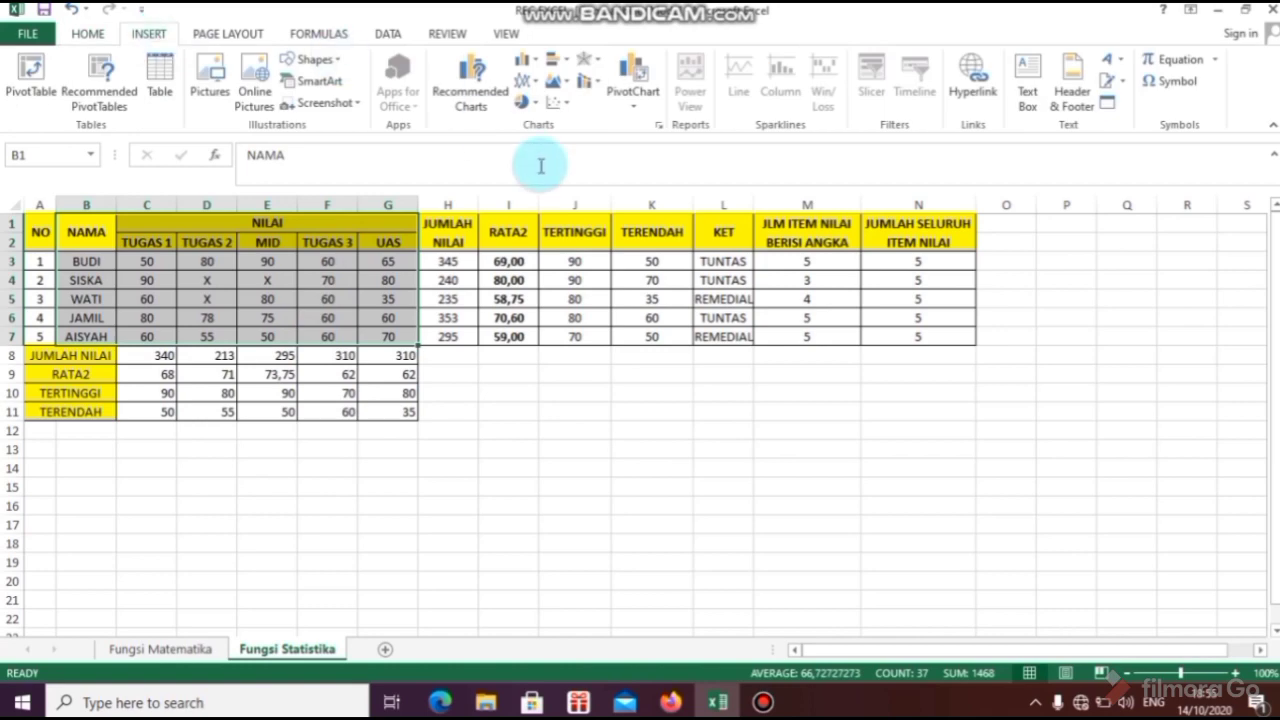
left_click(660, 126)
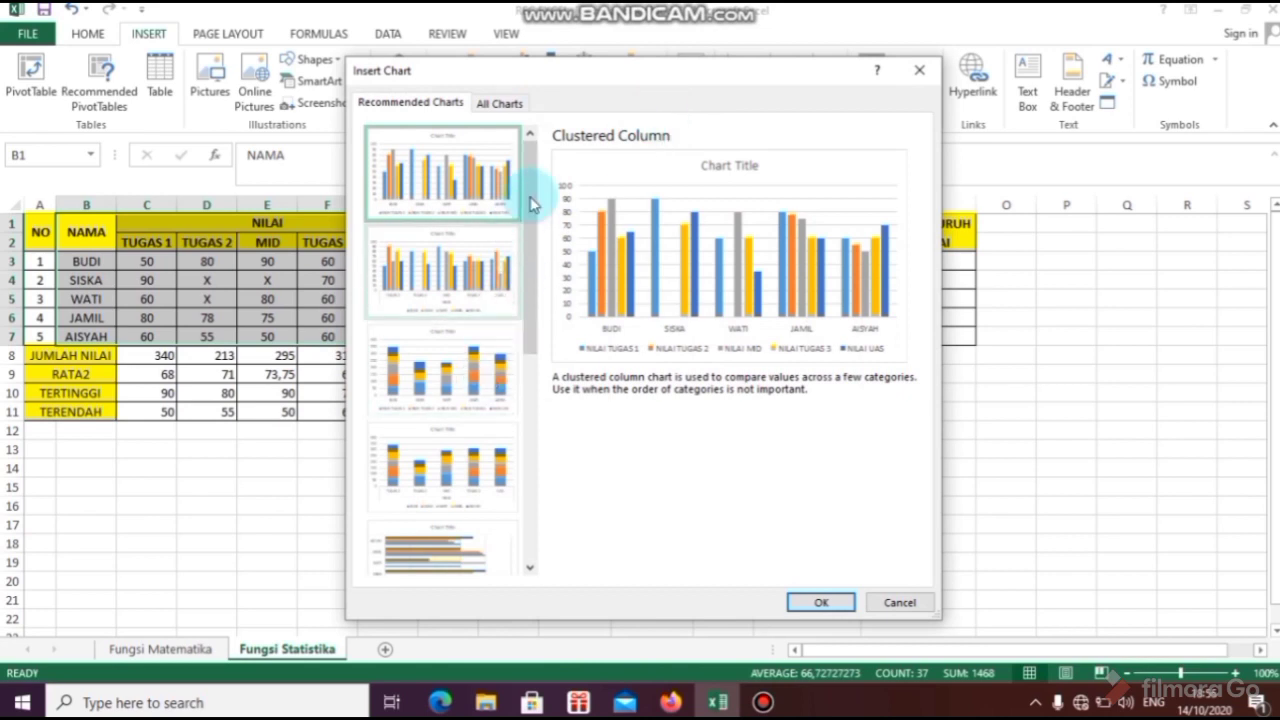
left_click(498, 104)
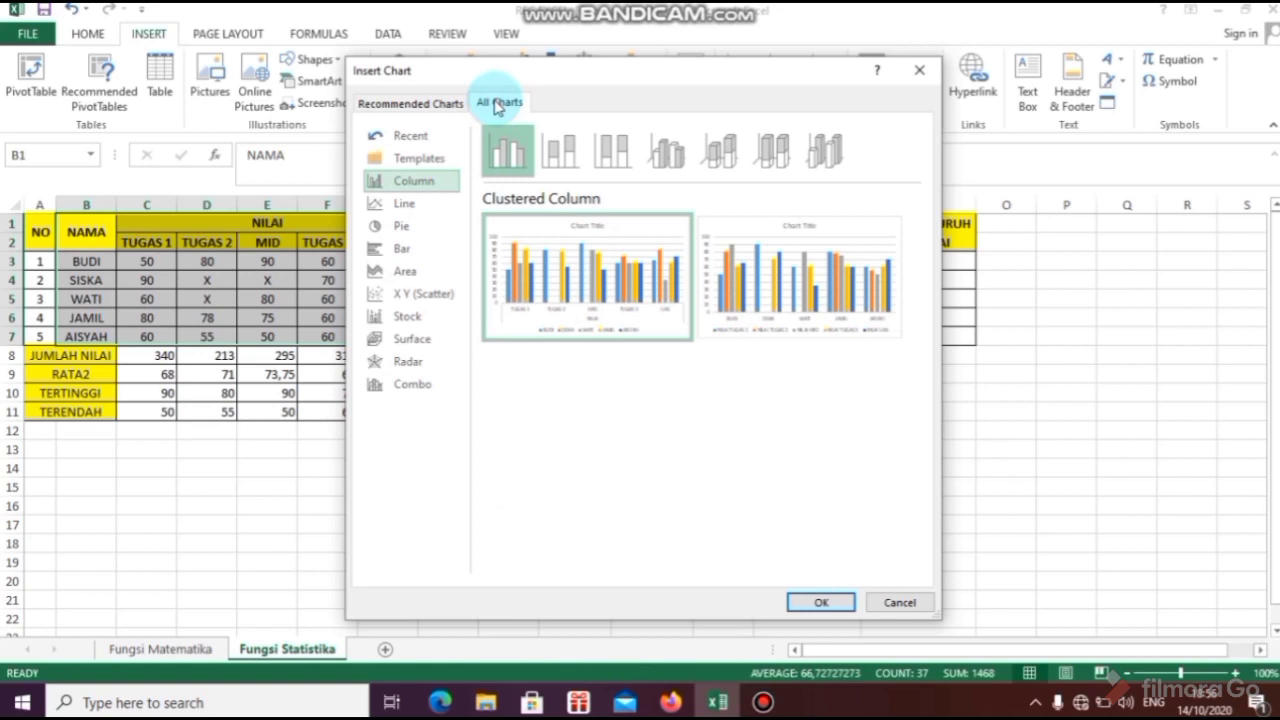
left_click(419, 275)
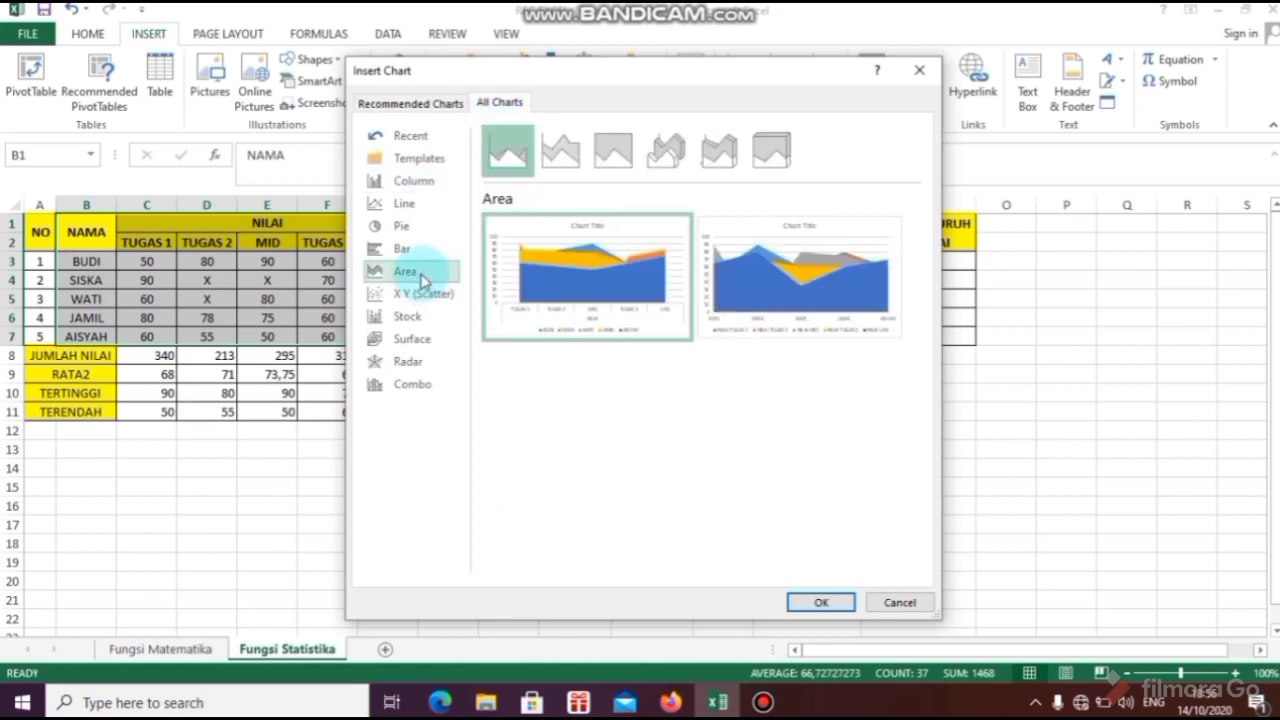
left_click(404, 249)
left_click(412, 228)
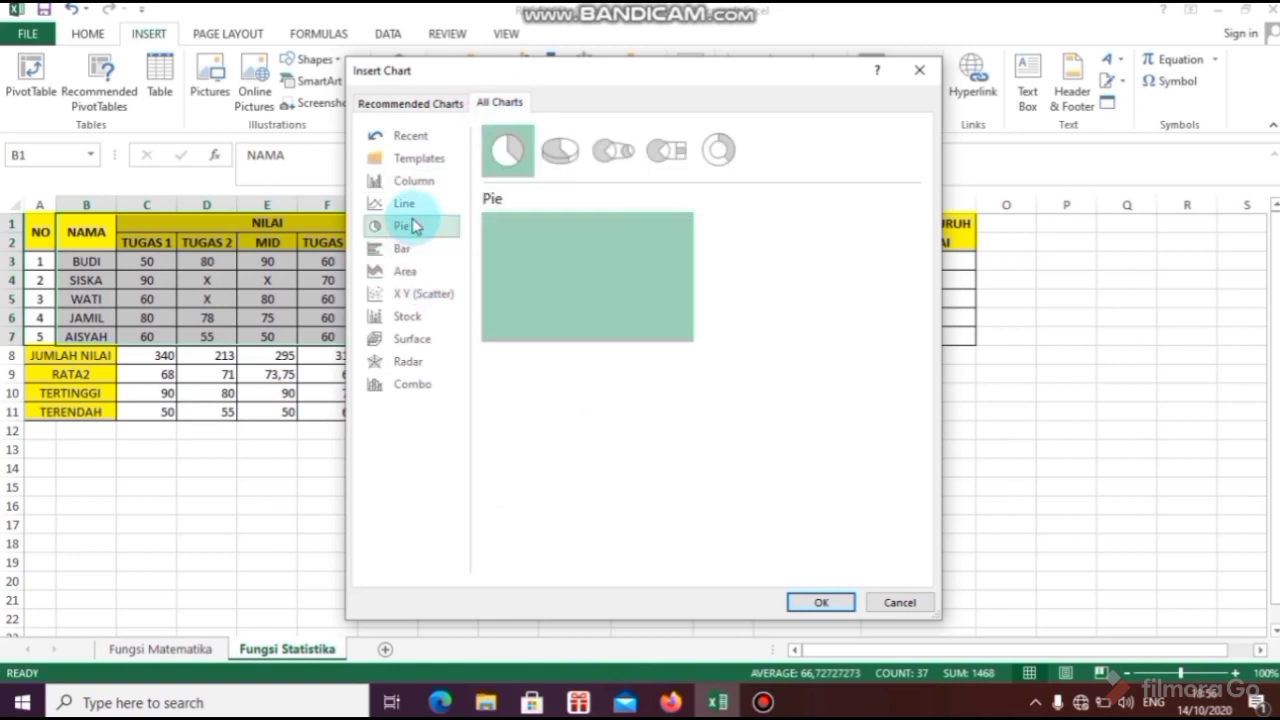
left_click(405, 204)
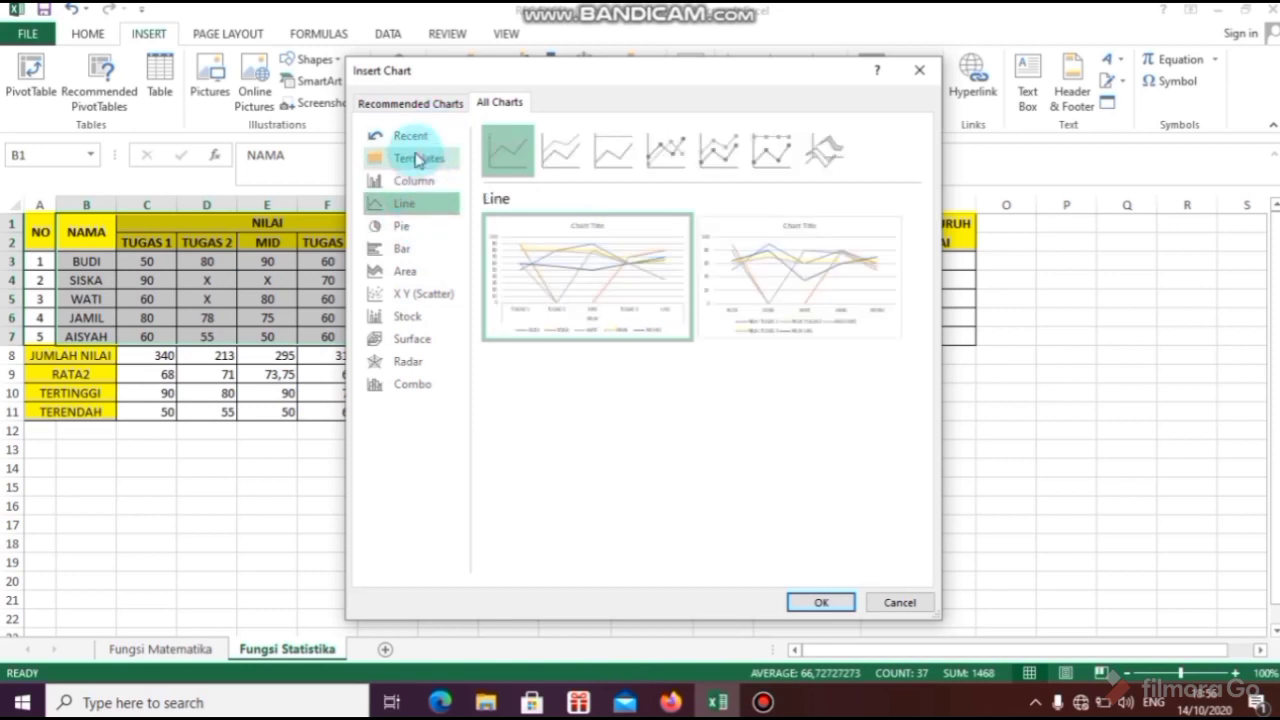
left_click(400, 182)
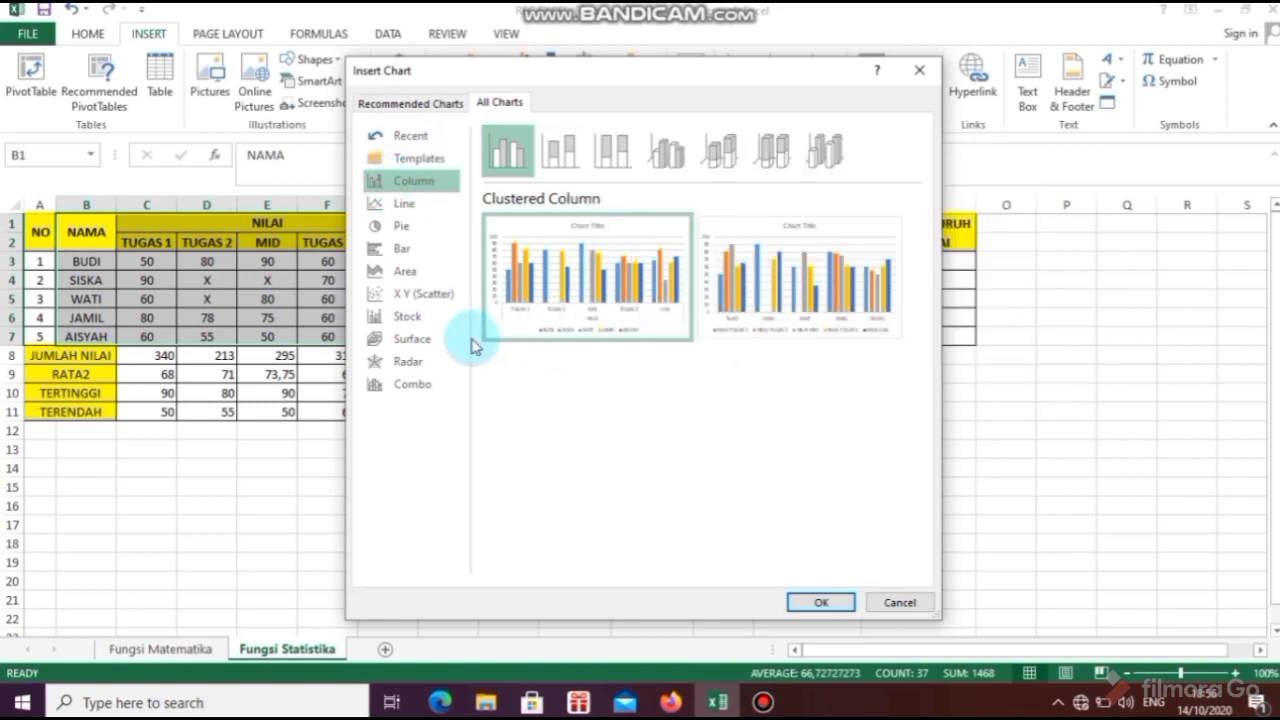
mouse_move(508, 286)
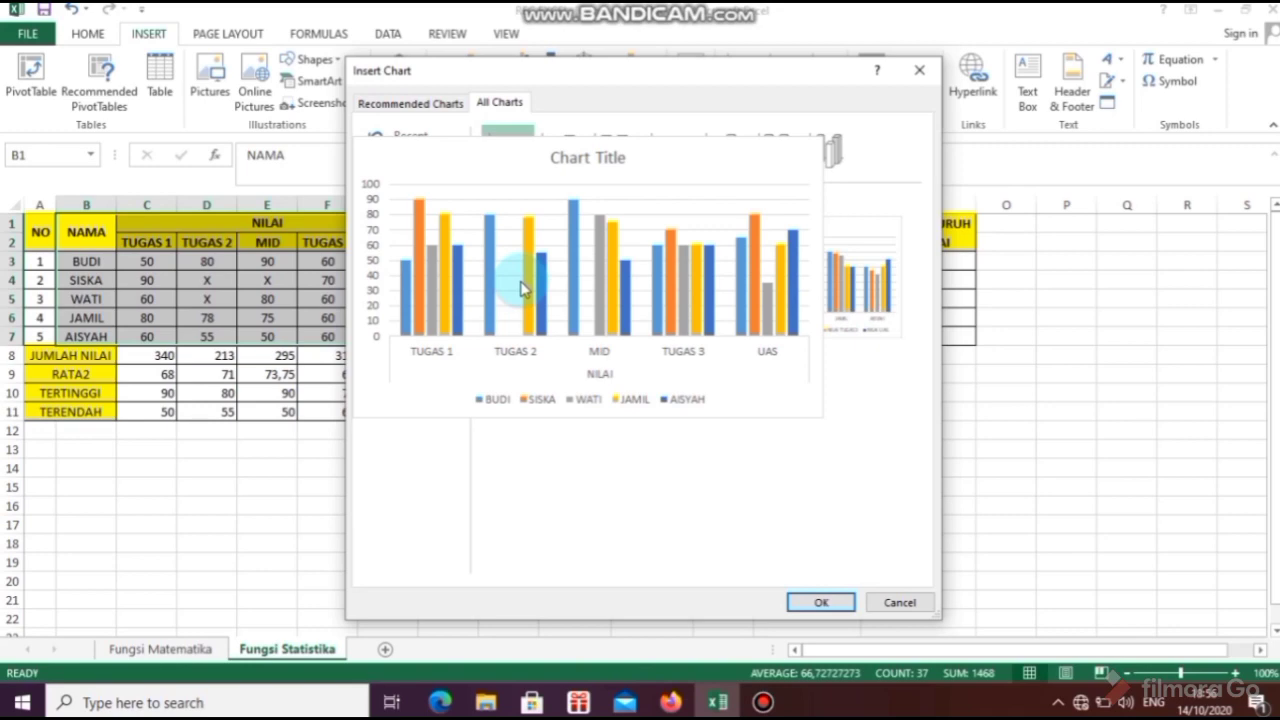
left_click(823, 602)
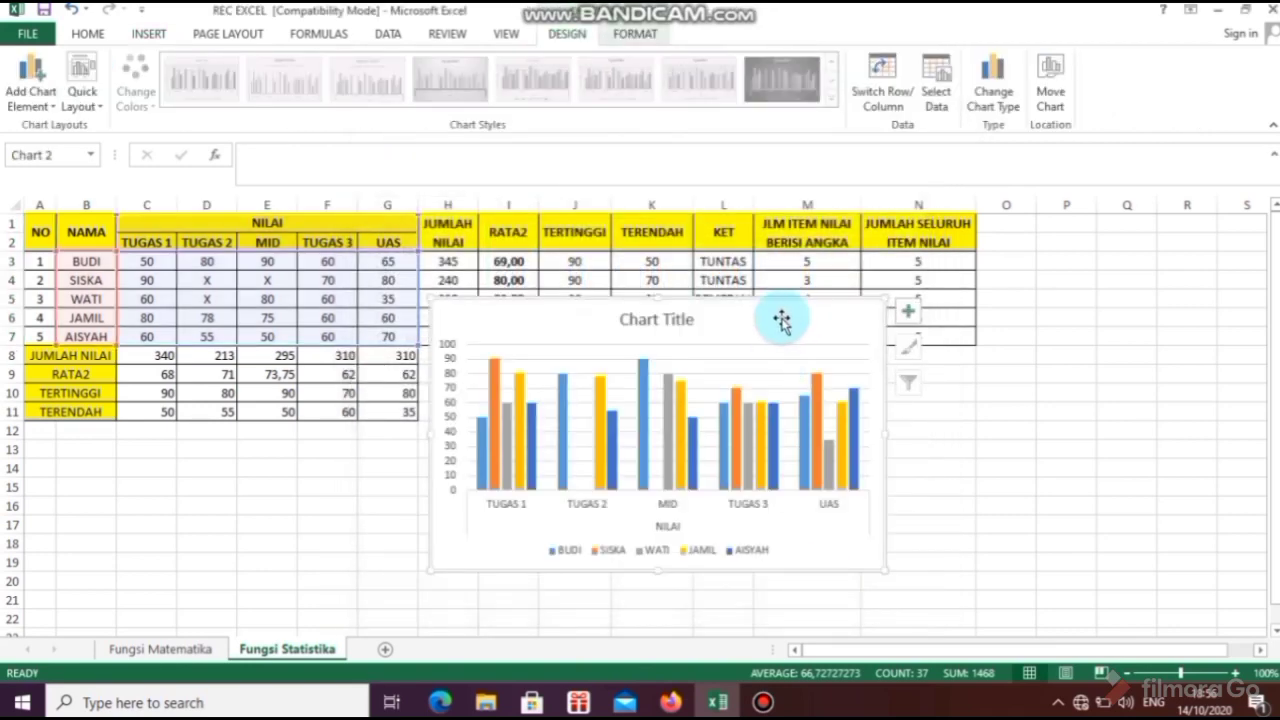
- Move the chart below the summary rows so that it starts at about row 13
left_click_drag(781, 320, 606, 461)
left_click_drag(1272, 390, 1266, 516)
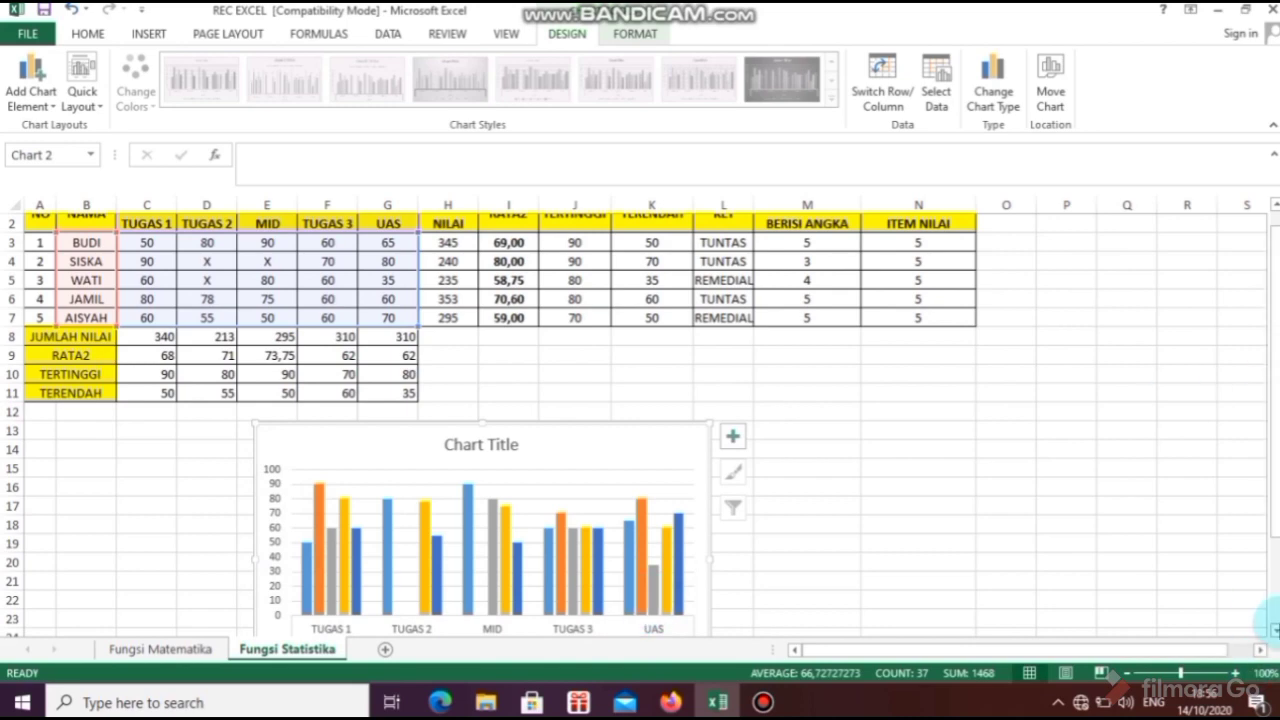
scroll(1274, 630, "down", 3)
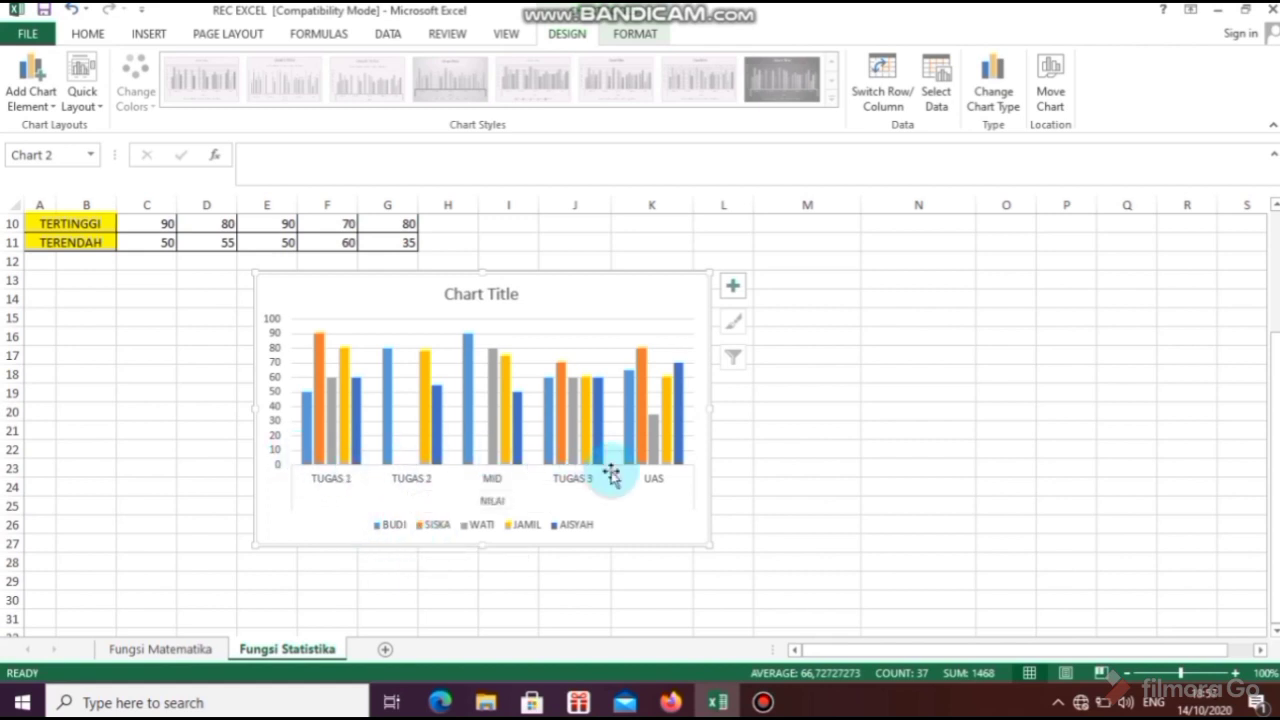
- Replace the chart's placeholder title with GRAFIK NILAI X AKUNTANSI
left_click(482, 293)
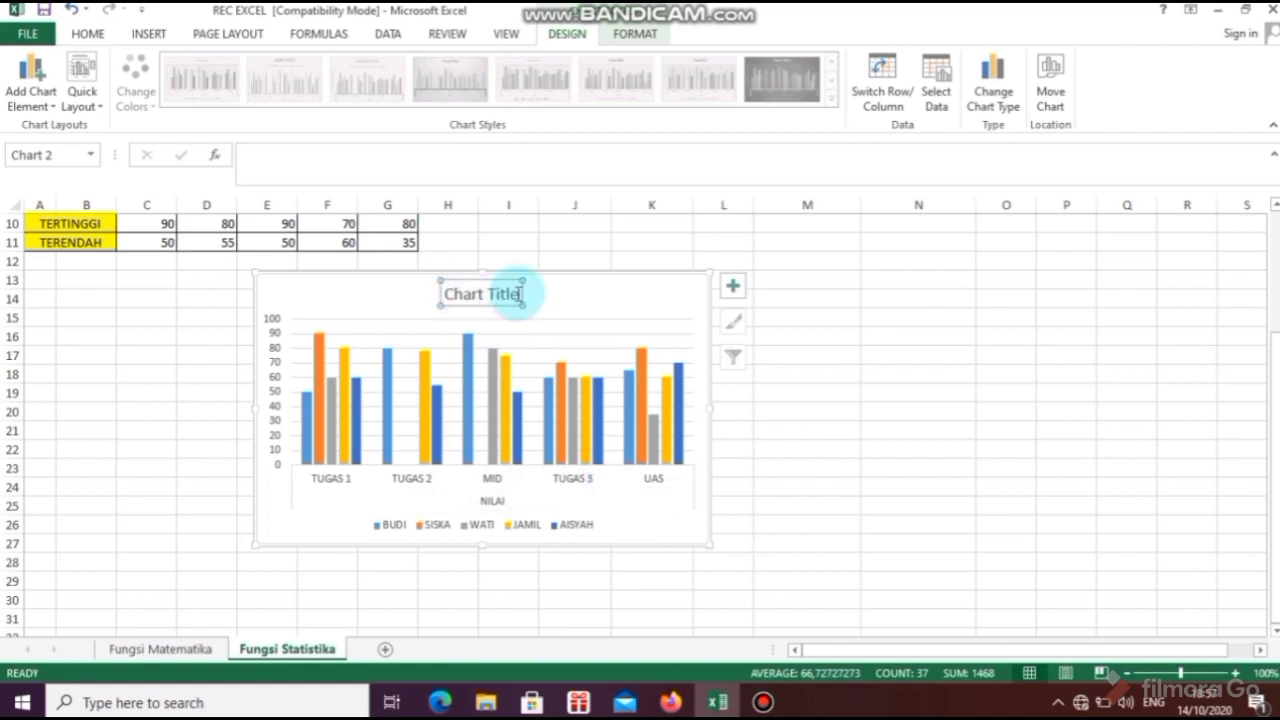
left_click_drag(518, 293, 440, 287)
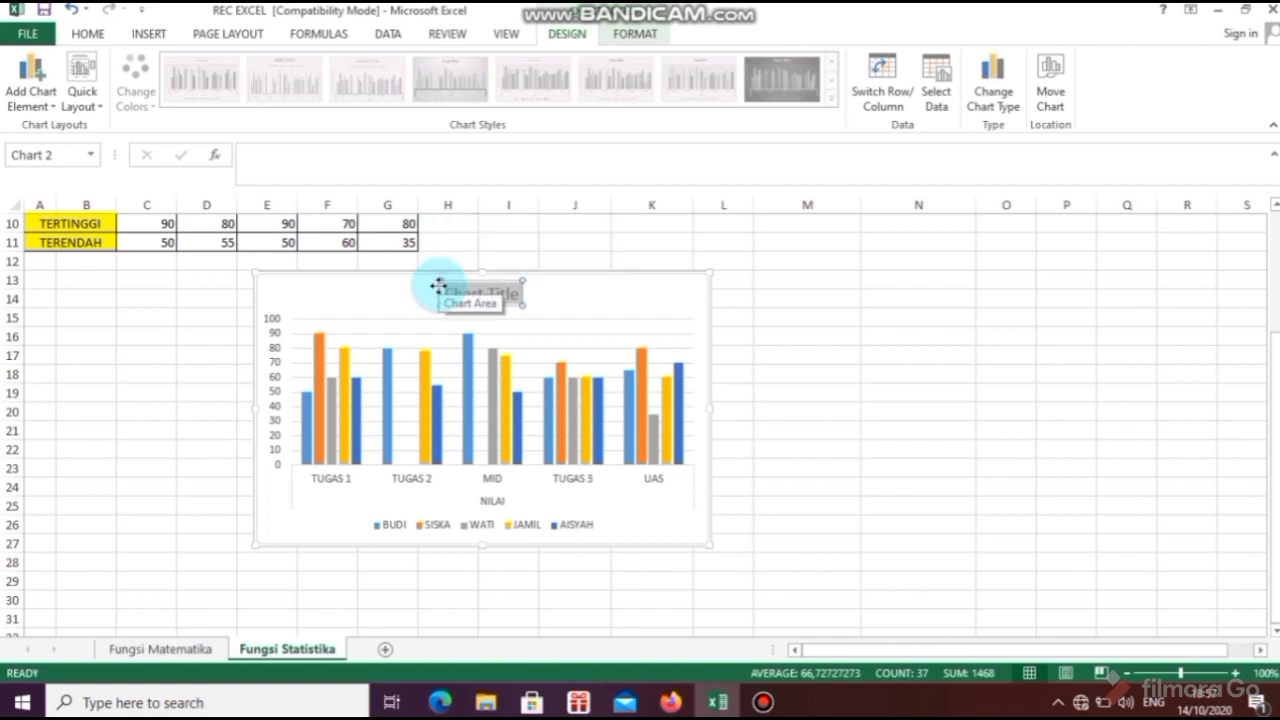
key("Delete")
type("GRA")
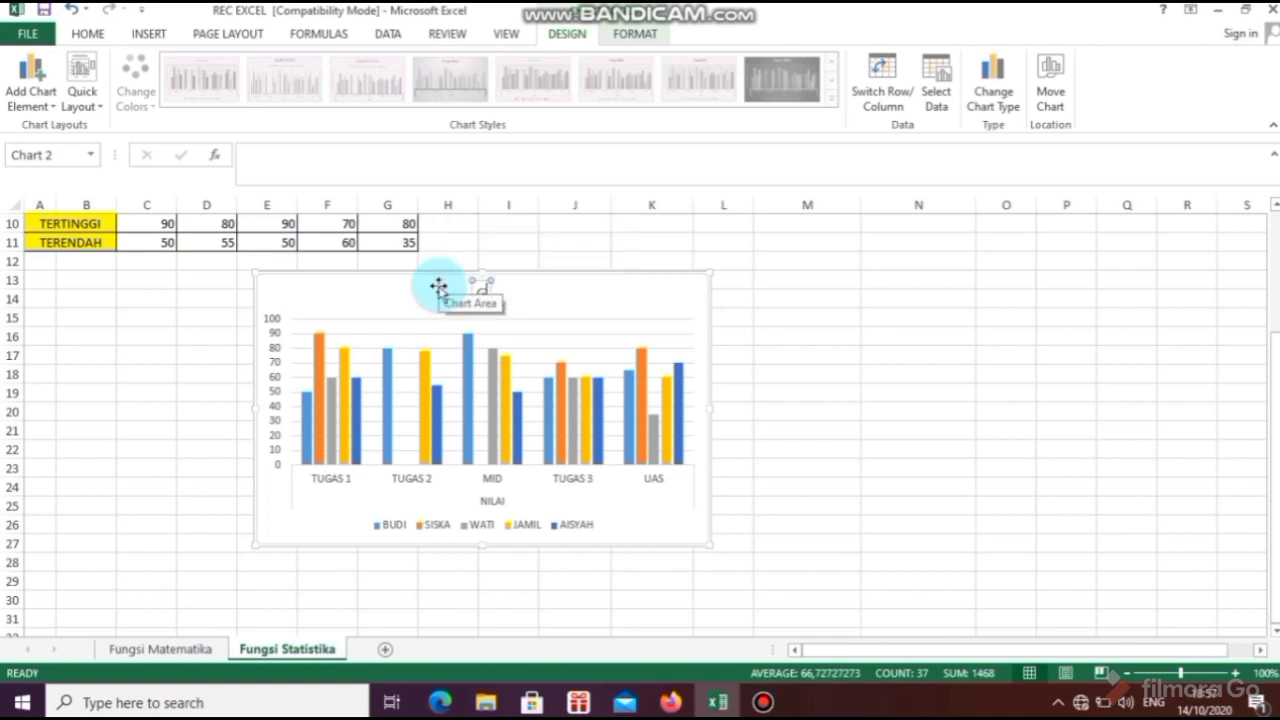
type("FIK NILA")
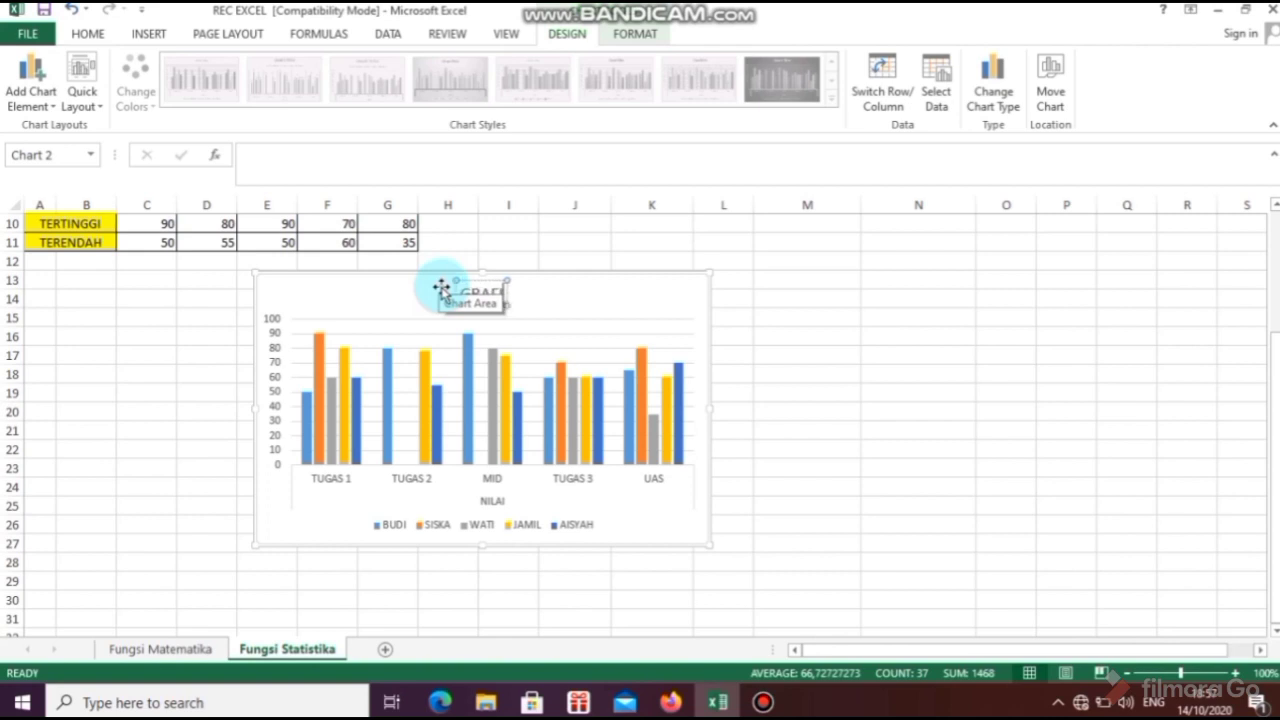
type("I")
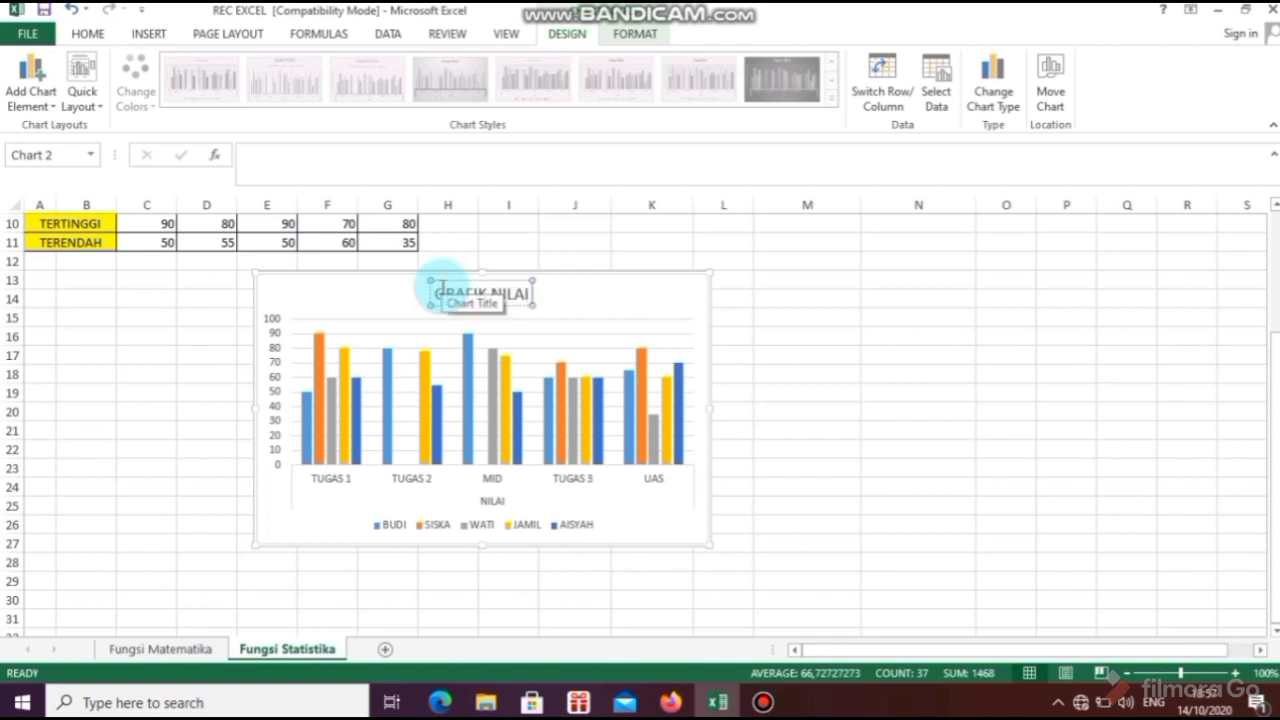
type(" X")
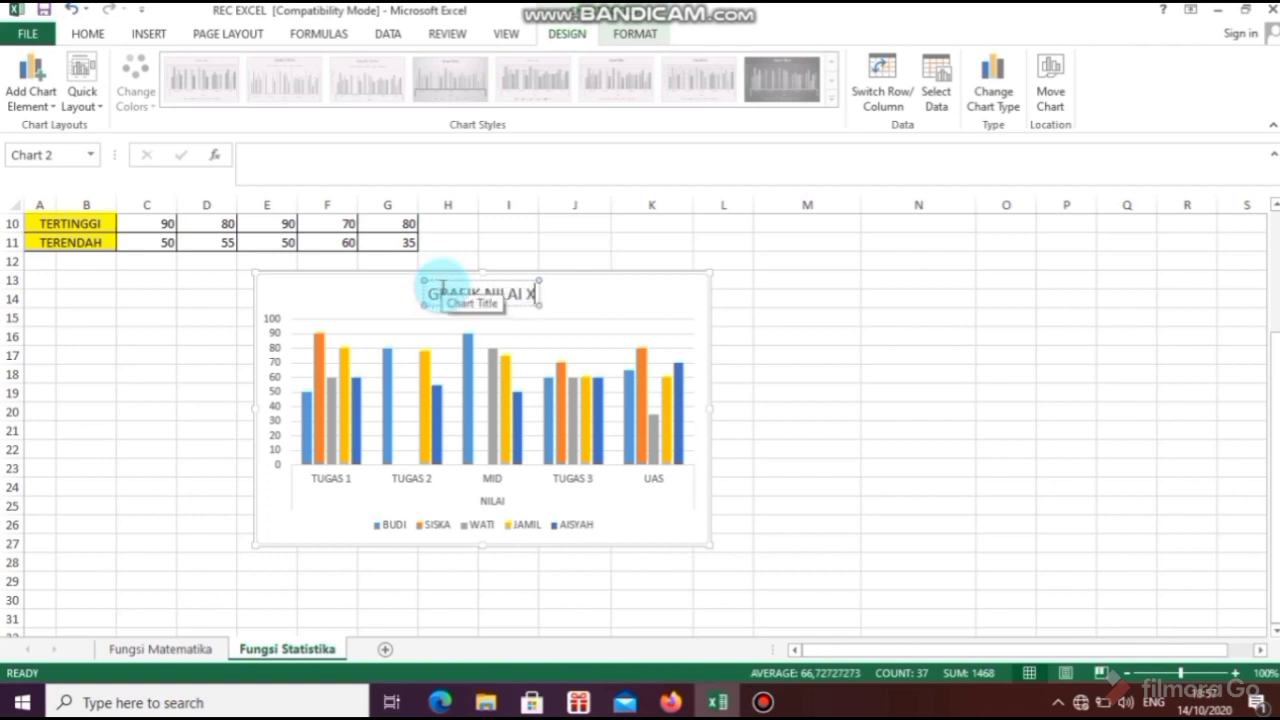
type(" A")
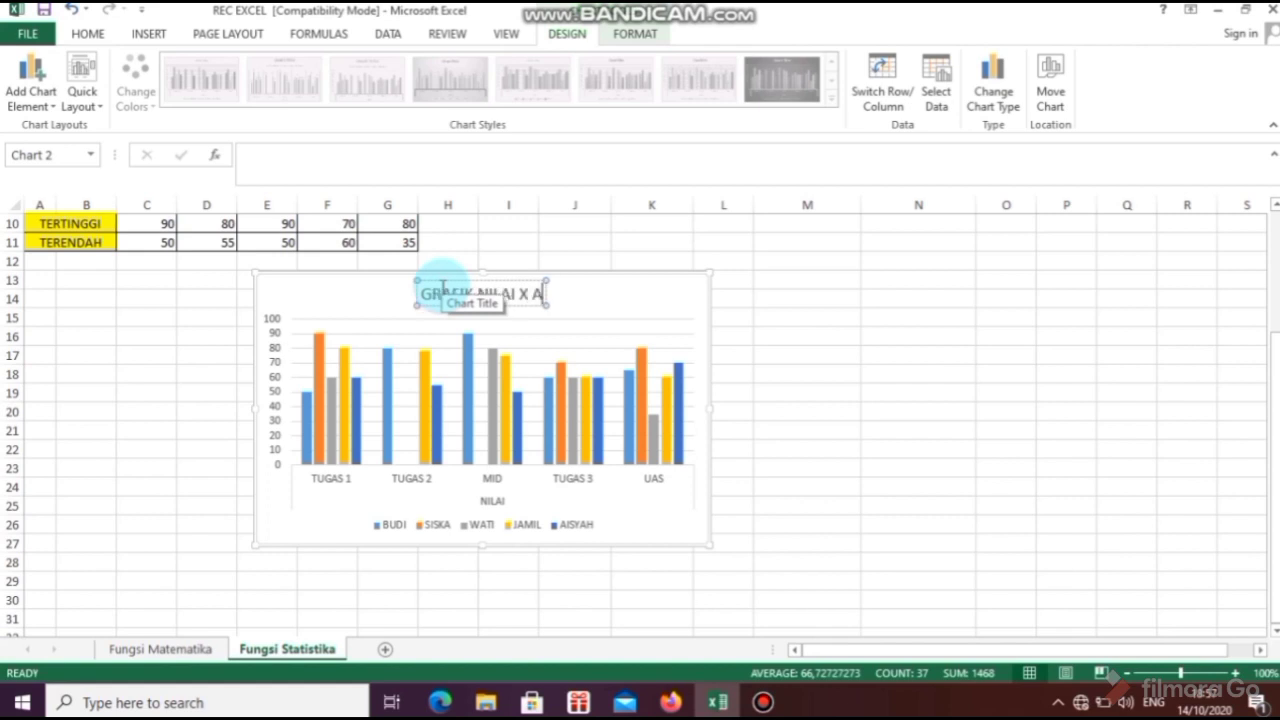
type("KUNTASI")
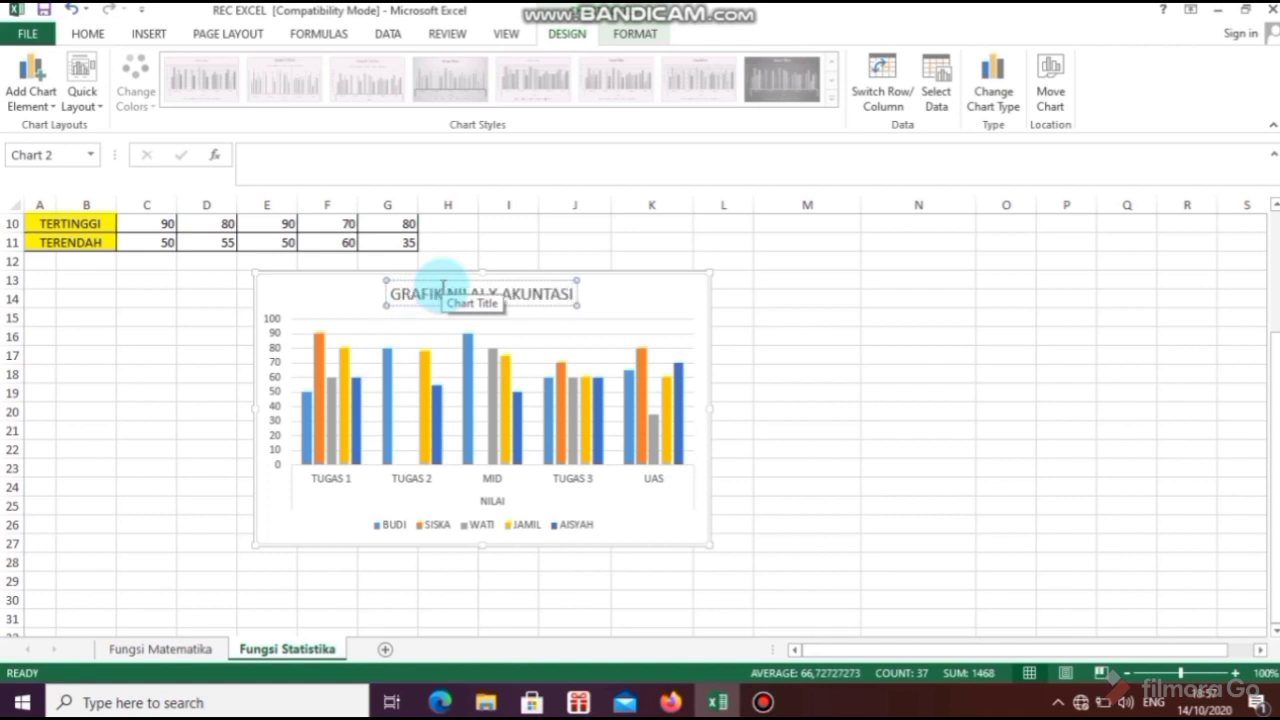
key("BackSpace")
key("BackSpace")
key("BackSpace")
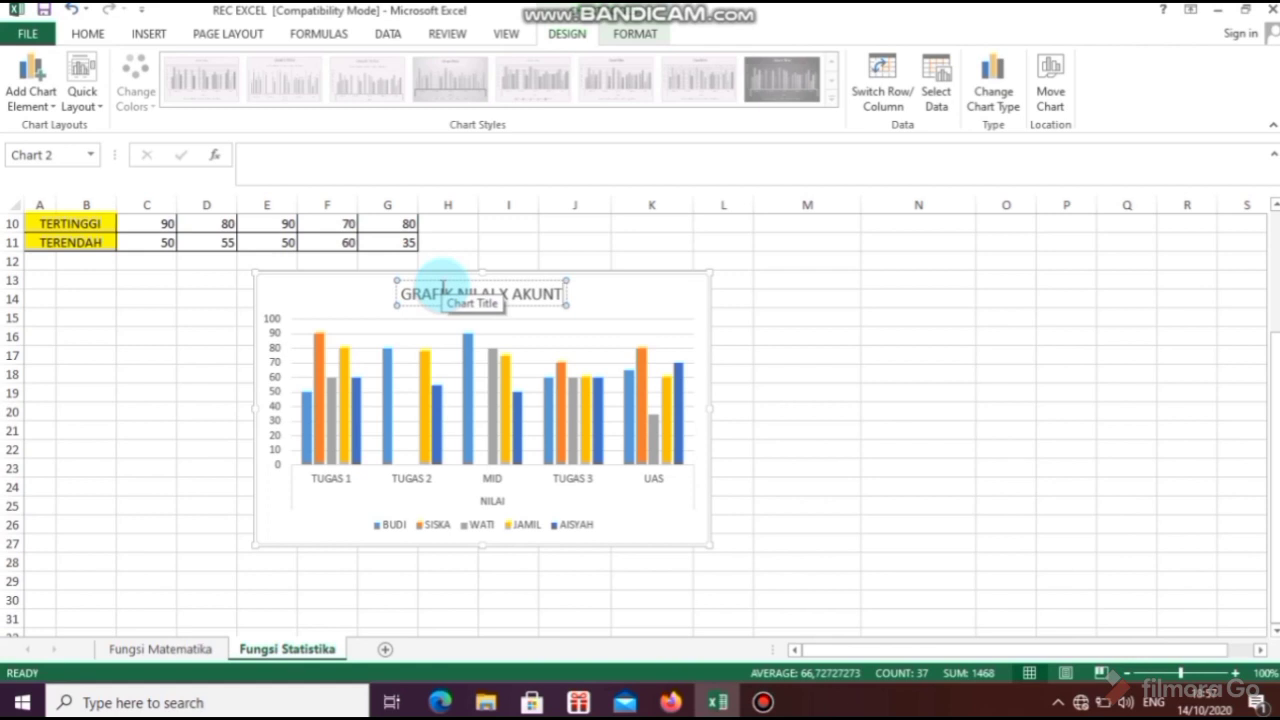
type("ANSI")
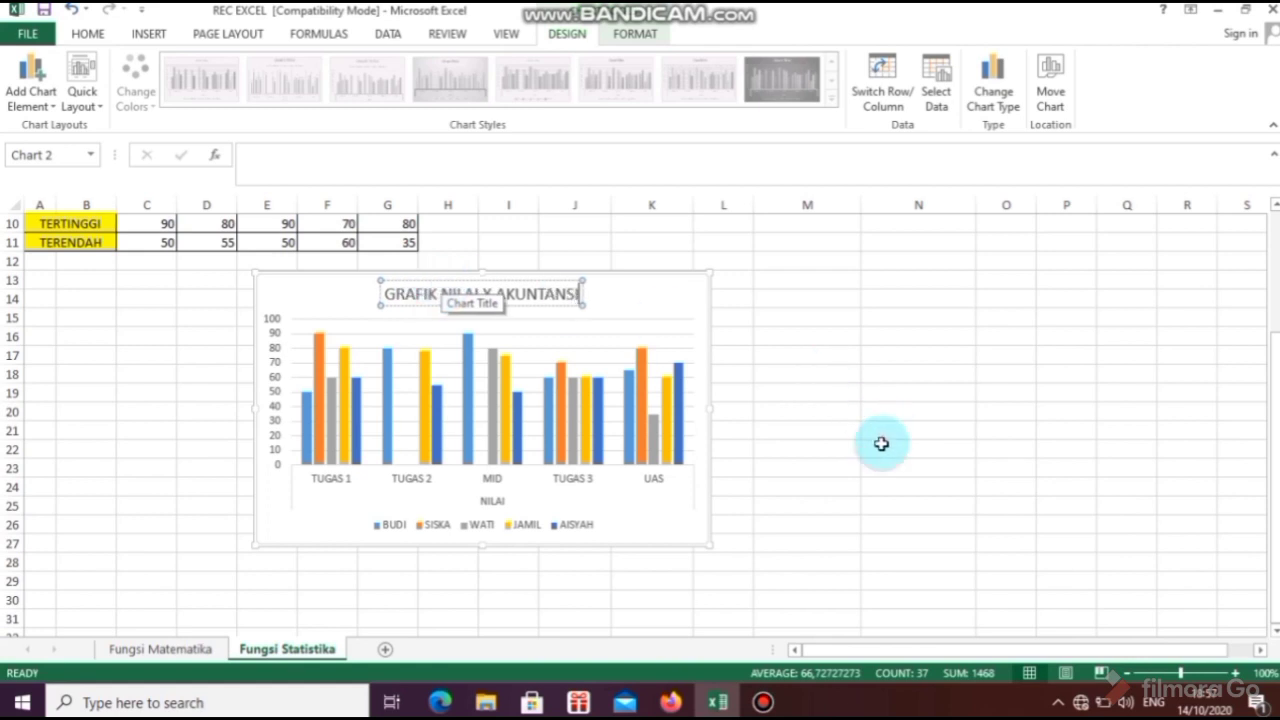
left_click(881, 443)
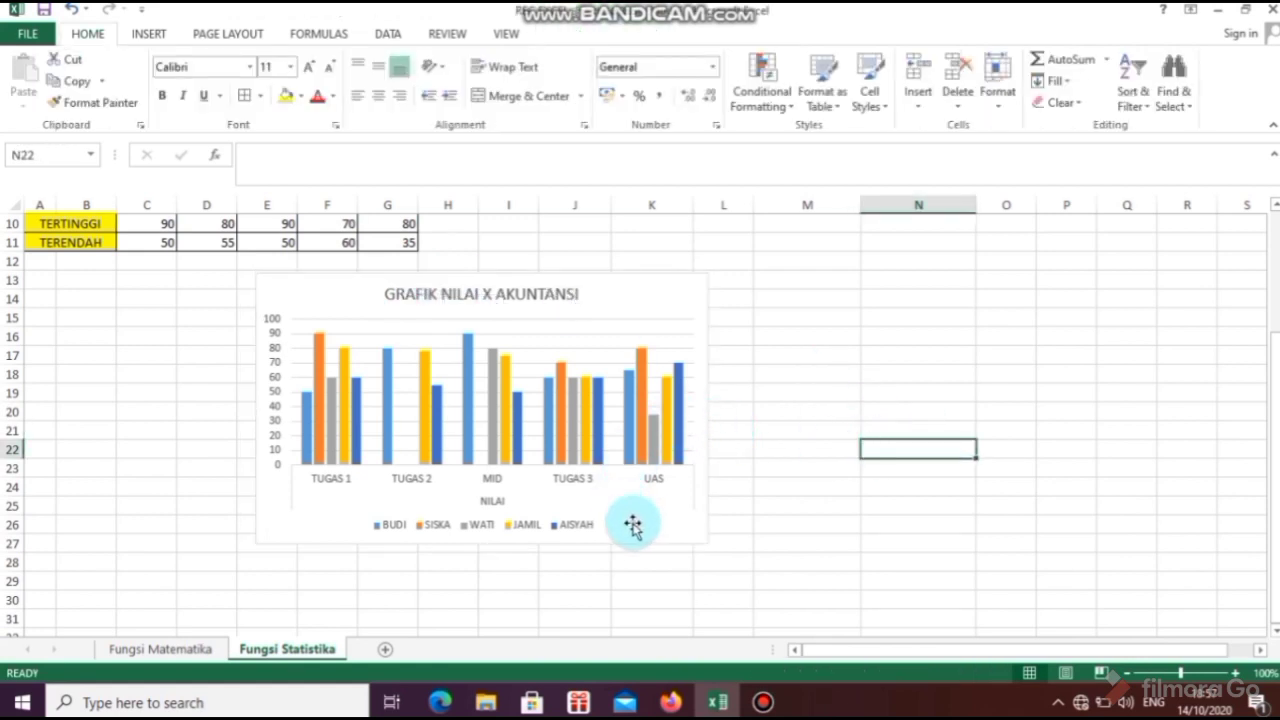
left_click(868, 508)
left_click(1274, 398)
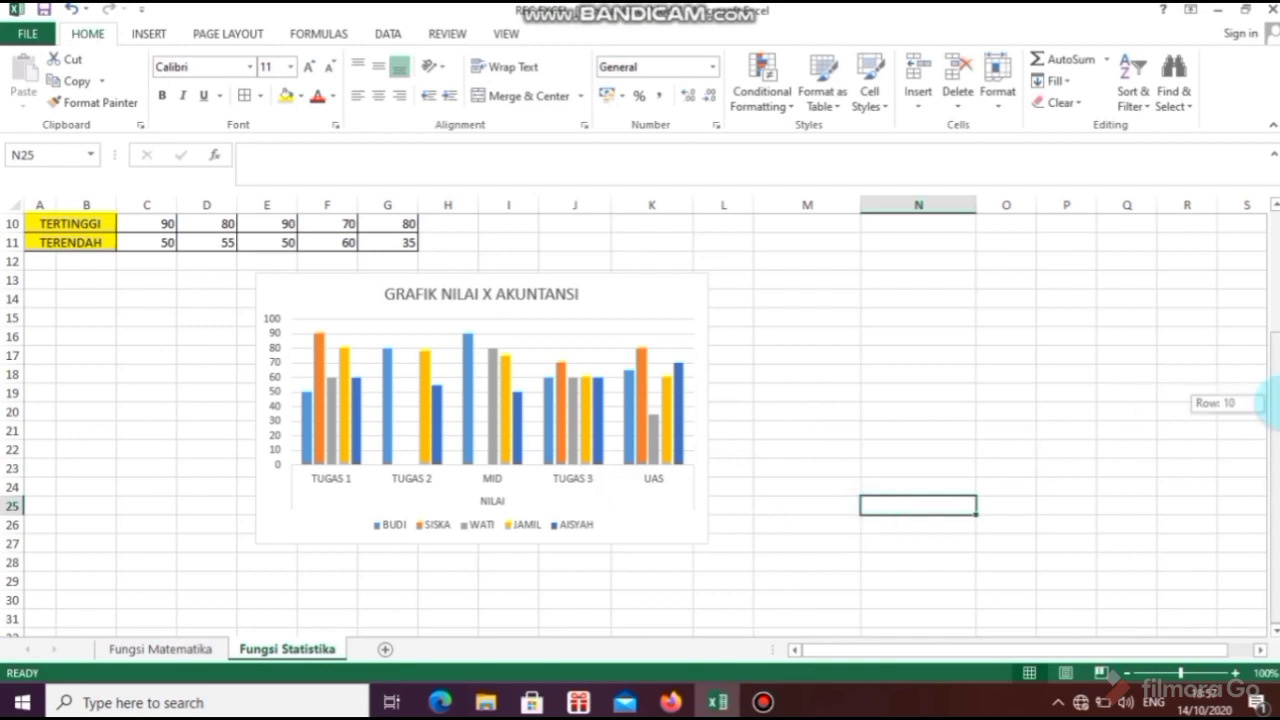
left_click_drag(1274, 400, 1274, 393)
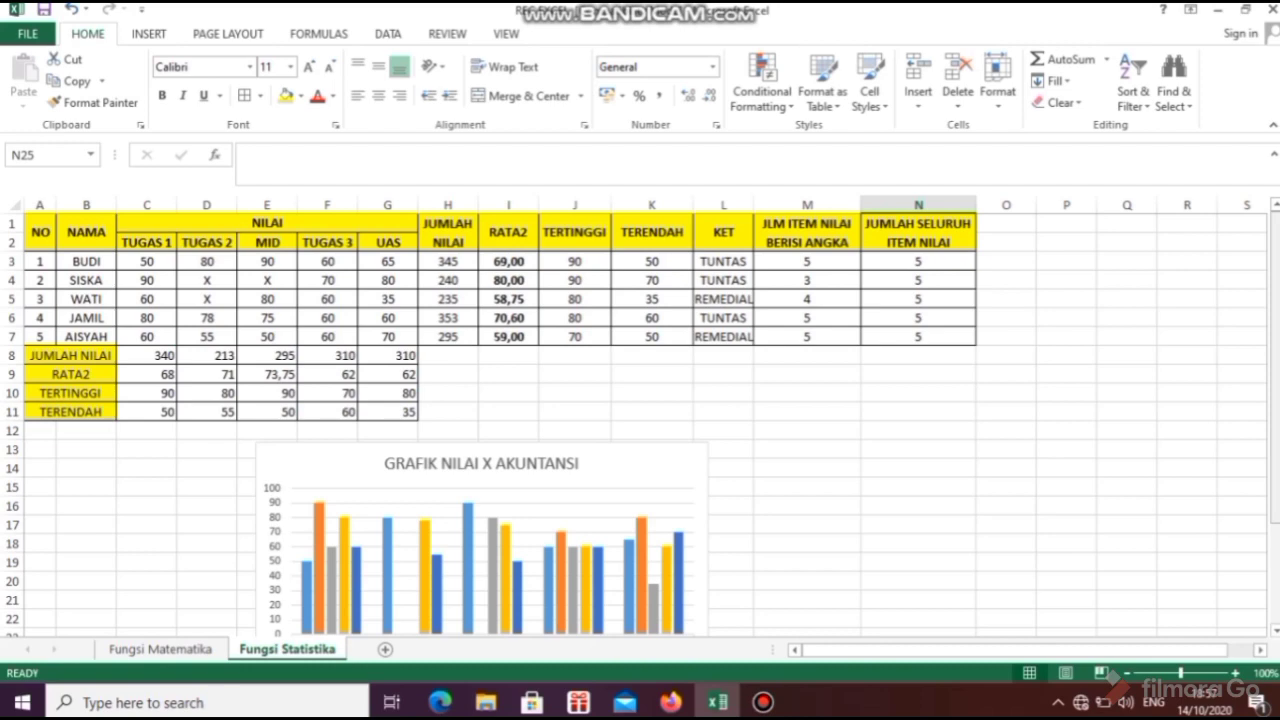
mouse_move(1275, 259)
left_mouse_down()
mouse_move(1272, 386)
mouse_move(1275, 260)
left_mouse_up()
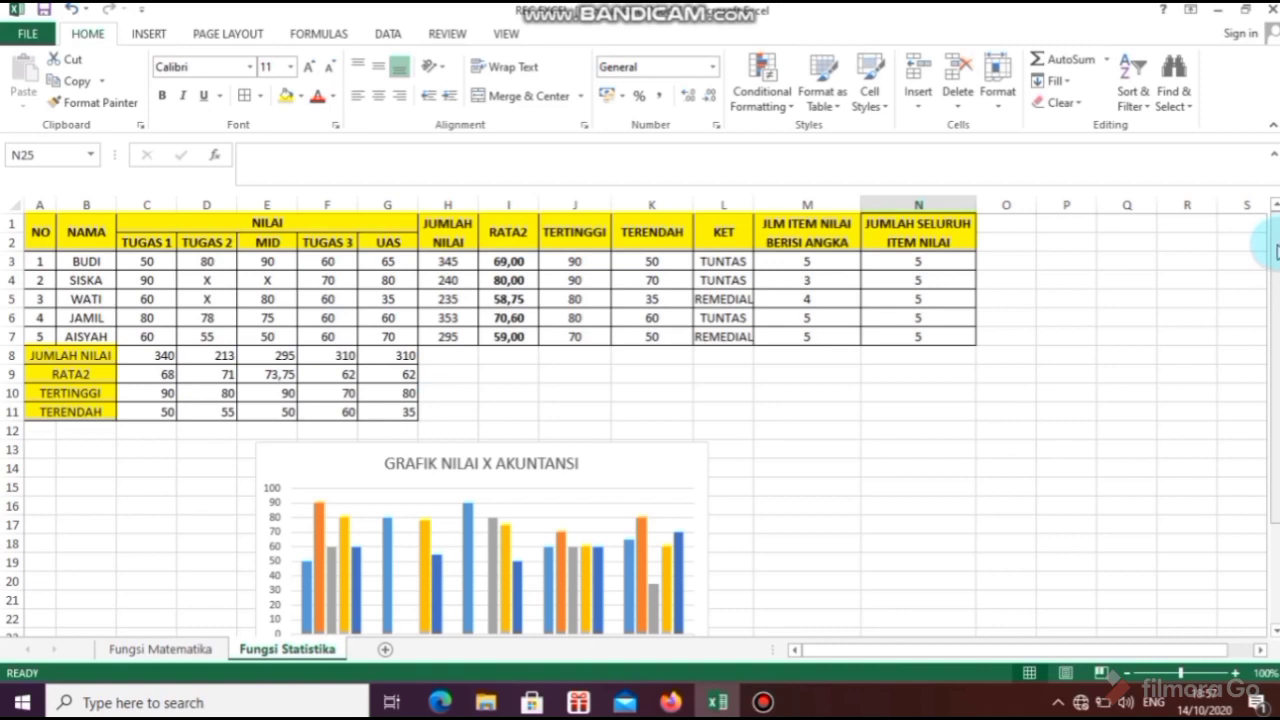
mouse_move(1275, 250)
left_mouse_down()
mouse_move(1275, 390)
mouse_move(1278, 241)
left_mouse_up()
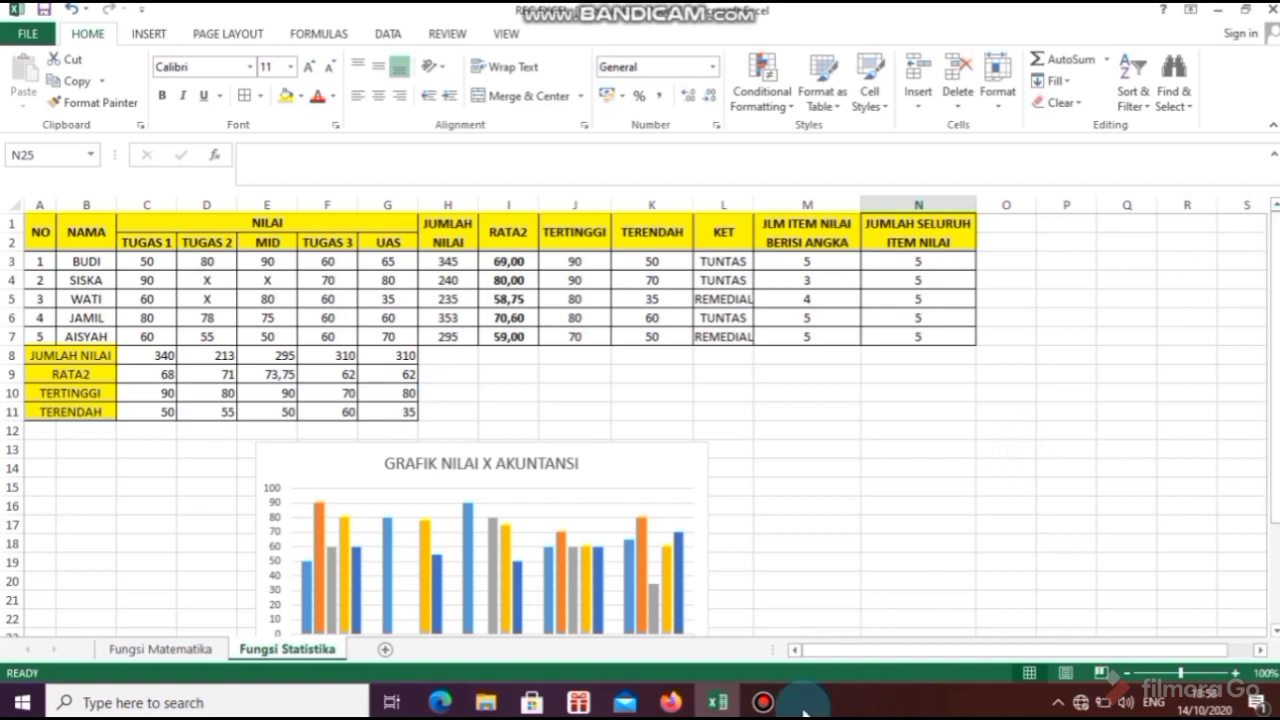
left_click(763, 703)
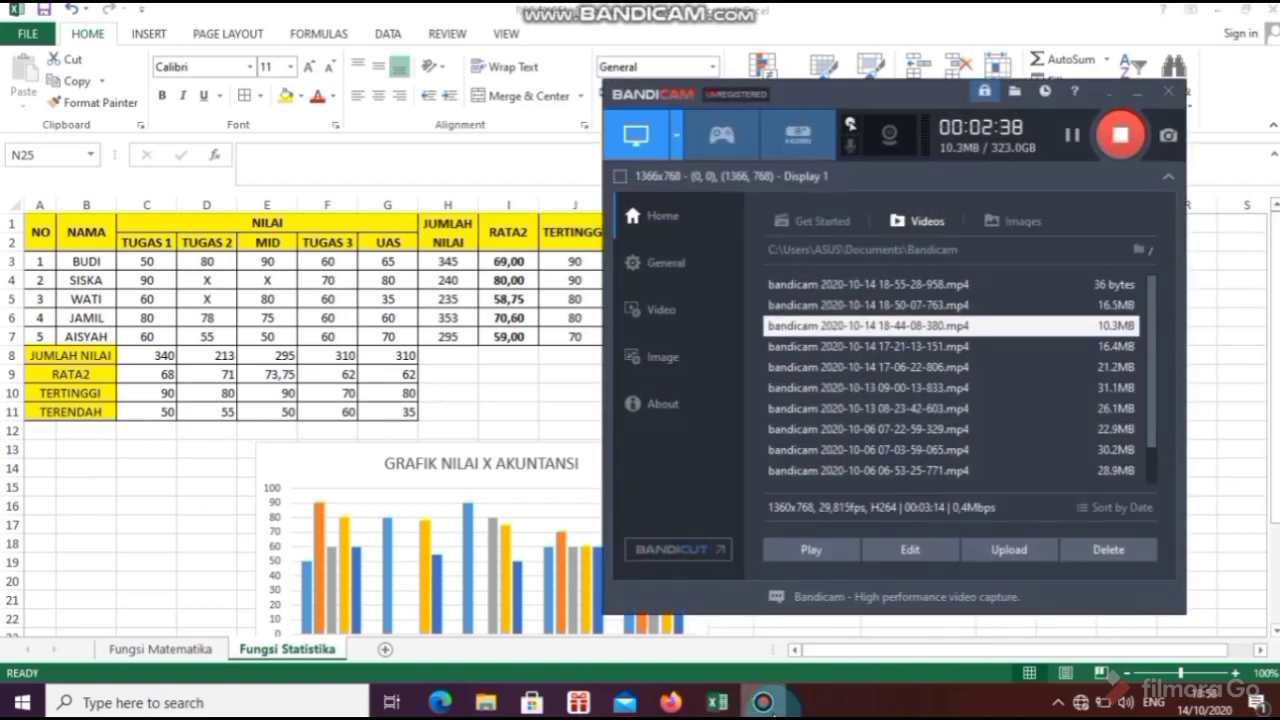